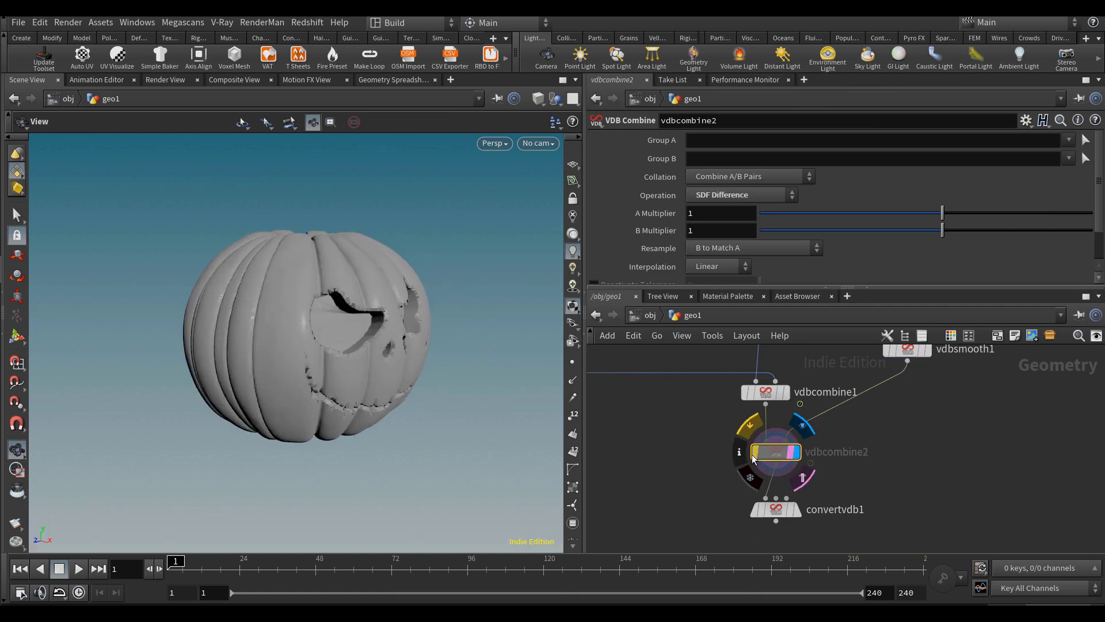
pyautogui.moveTo(414, 345); pyautogui.dragTo(322, 414)
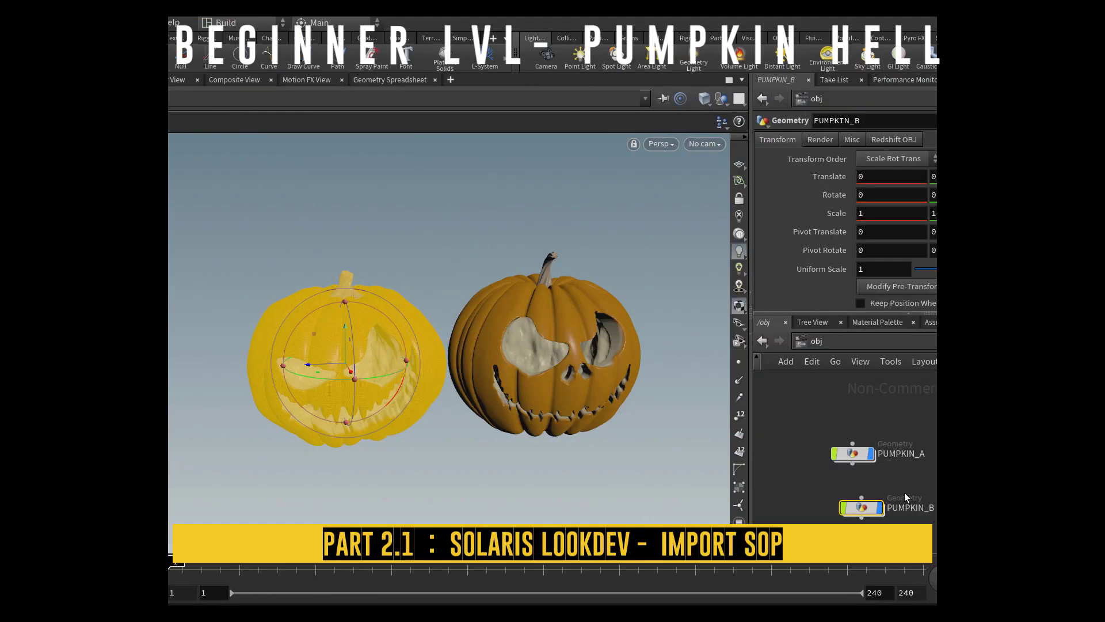
pyautogui.scroll(2, 881, 506)
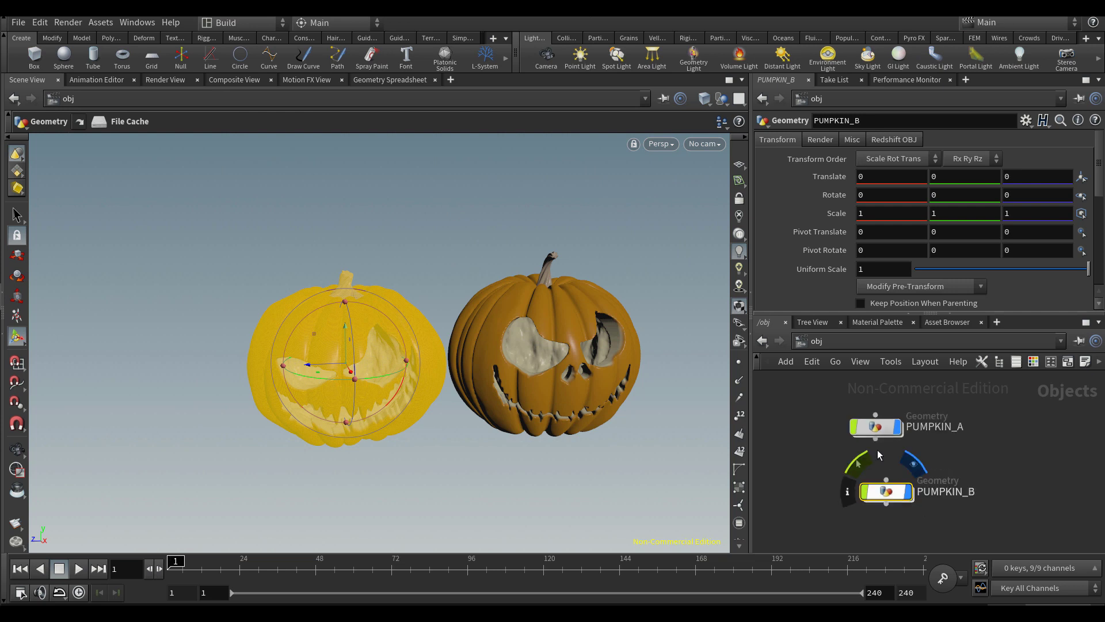
# Open the PUMPKIN_B network and examine the file cache node's info for its attributes and groups
pyautogui.click(875, 426)
pyautogui.doubleClick(886, 491)
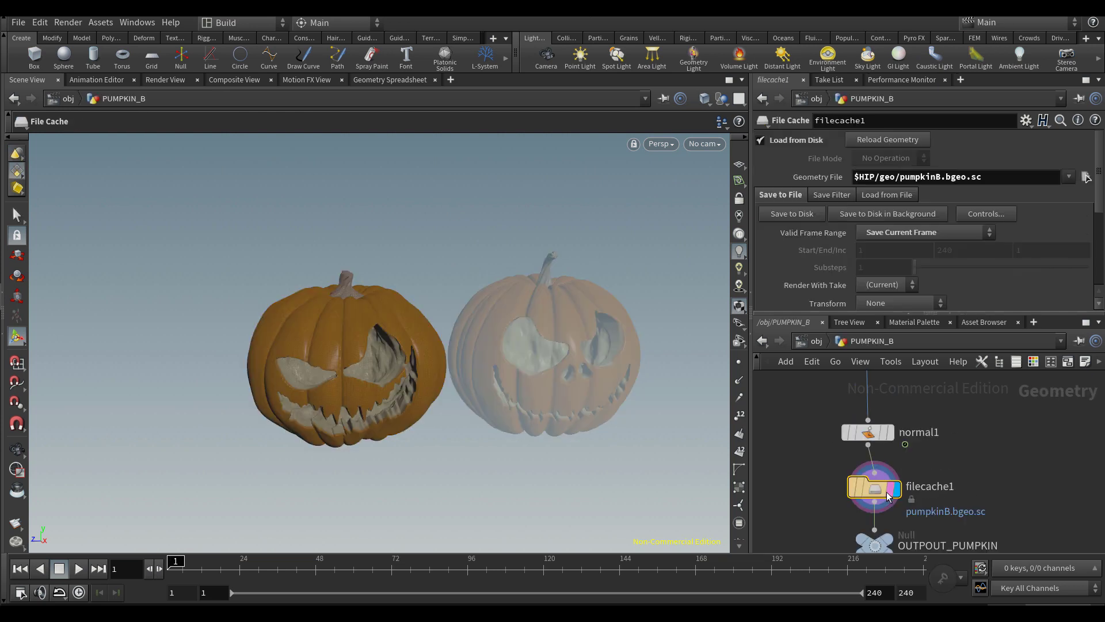
pyautogui.middleClick(872, 494)
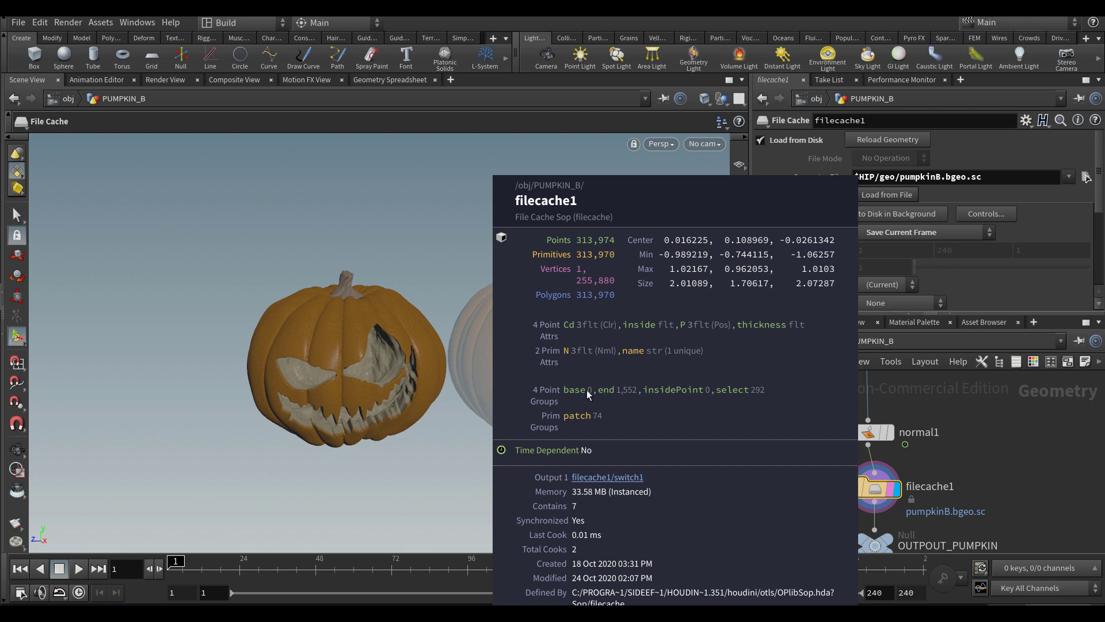
pyautogui.moveTo(587, 390); pyautogui.dragTo(621, 397, button='middle')
# Insert a Group Create node between color6 and merge1 on the stem branch
pyautogui.scroll(-4, 868, 426)
pyautogui.moveTo(922, 393); pyautogui.dragTo(903, 484, button='middle')
pyautogui.scroll(2, 903, 484)
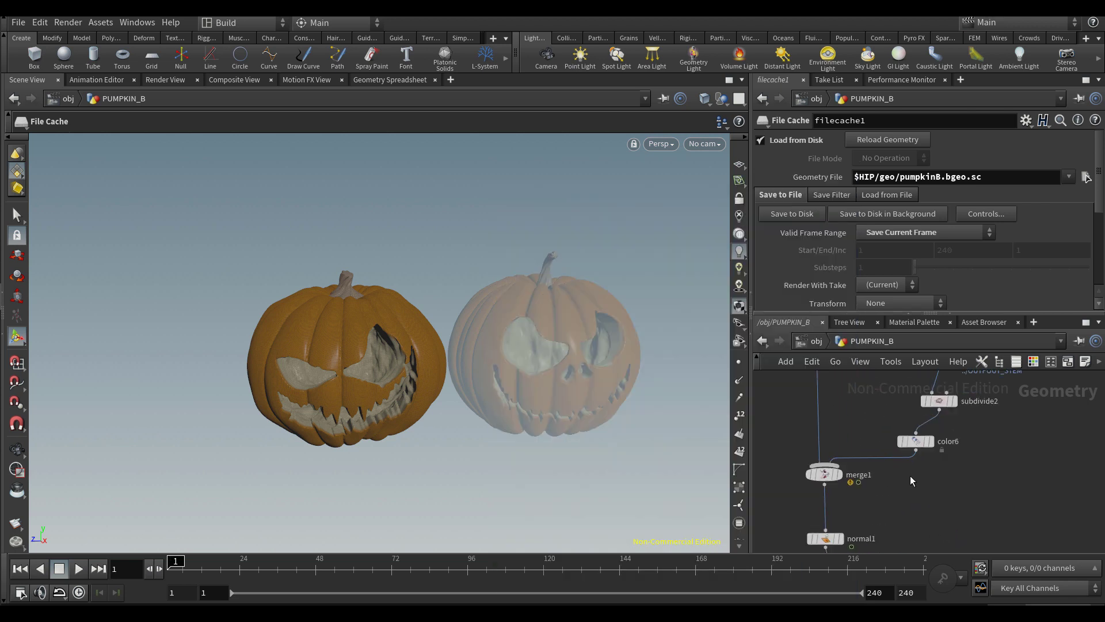
pyautogui.press('Tab')
pyautogui.write('group')
pyautogui.press('Return')
pyautogui.click(910, 476)
pyautogui.moveTo(910, 477); pyautogui.dragTo(896, 480)
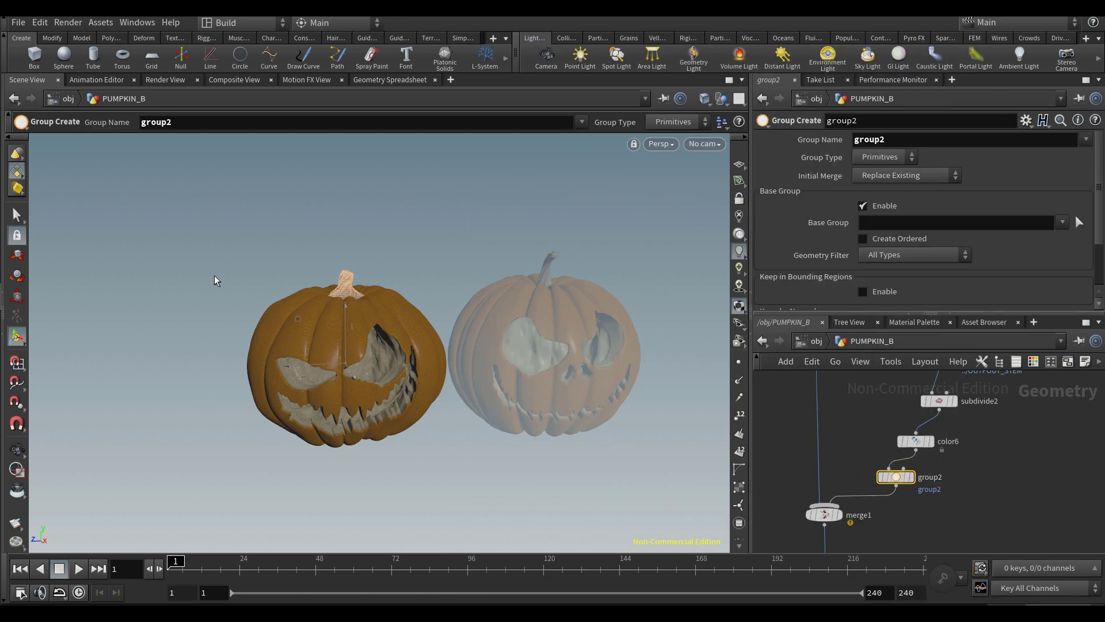
# Name the stem branch's primitive group stem and tidy the node's placement under color6
pyautogui.doubleClick(869, 139)
pyautogui.write('stem')
pyautogui.press('Return')
pyautogui.moveTo(896, 477); pyautogui.dragTo(905, 479)
# Duplicate the group node onto the pumpkin body branch feeding merge1 and name its group pumpkin
pyautogui.hotkey('ctrl', 'c')
pyautogui.hotkey('ctrl', 'v')
pyautogui.moveTo(841, 454); pyautogui.dragTo(820, 453)
pyautogui.doubleClick(882, 138)
pyautogui.write('pumpkin')
pyautogui.press('Return')
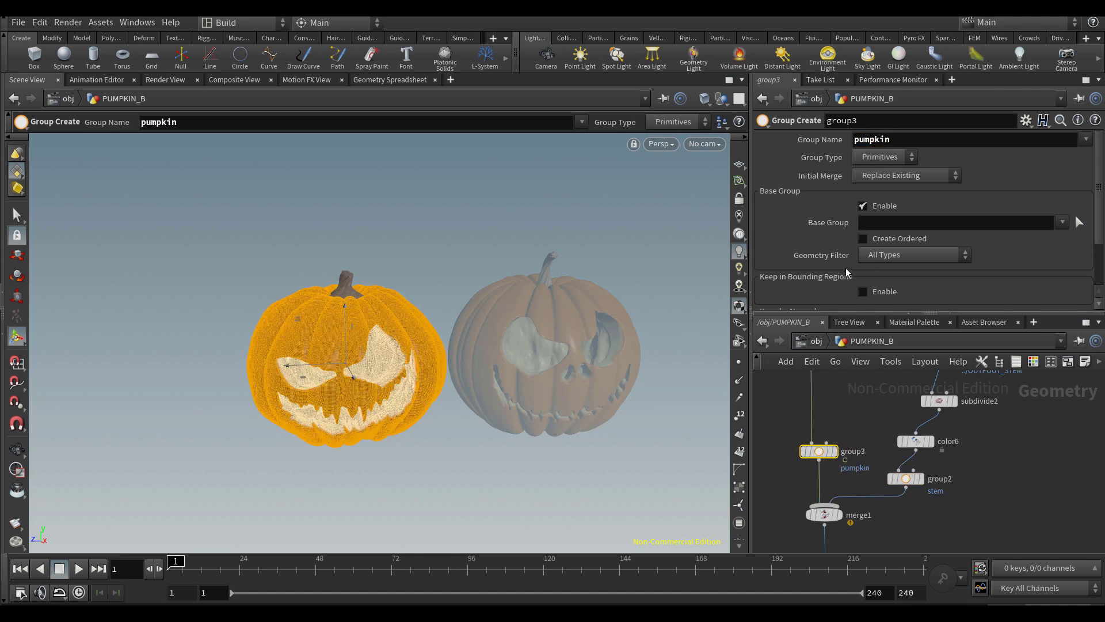
# Insert a Group Delete node between merge1 and normal1
pyautogui.moveTo(899, 522); pyautogui.dragTo(917, 442, button='middle')
pyautogui.moveTo(916, 484); pyautogui.dragTo(902, 467, button='middle')
pyautogui.scroll(-2, 902, 468)
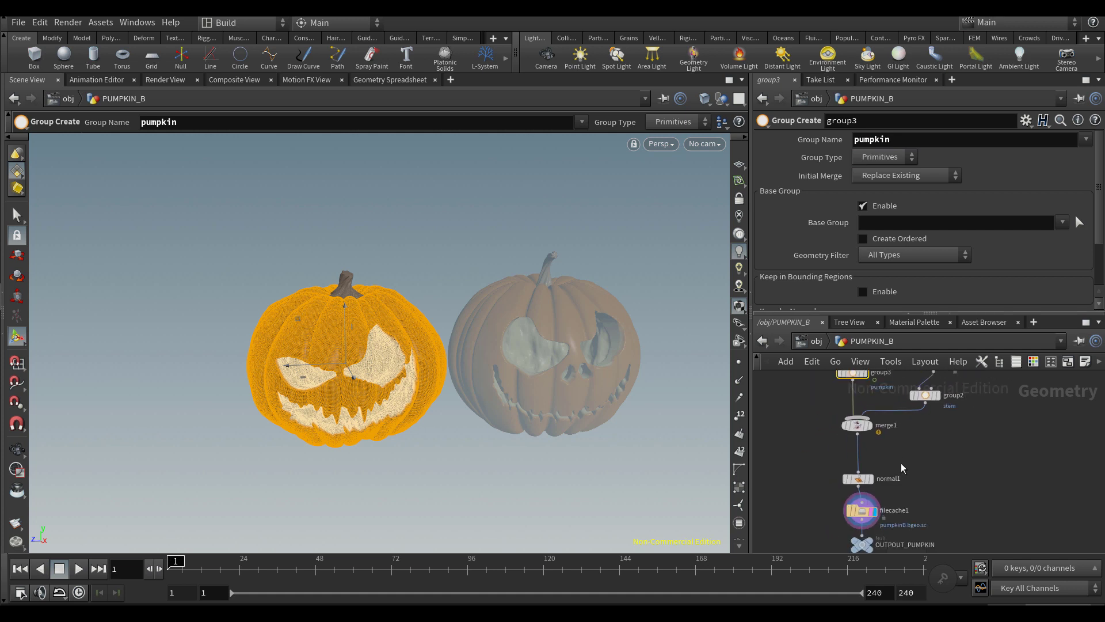
pyautogui.moveTo(917, 545); pyautogui.dragTo(930, 522, button='middle')
pyautogui.moveTo(927, 523); pyautogui.dragTo(855, 467)
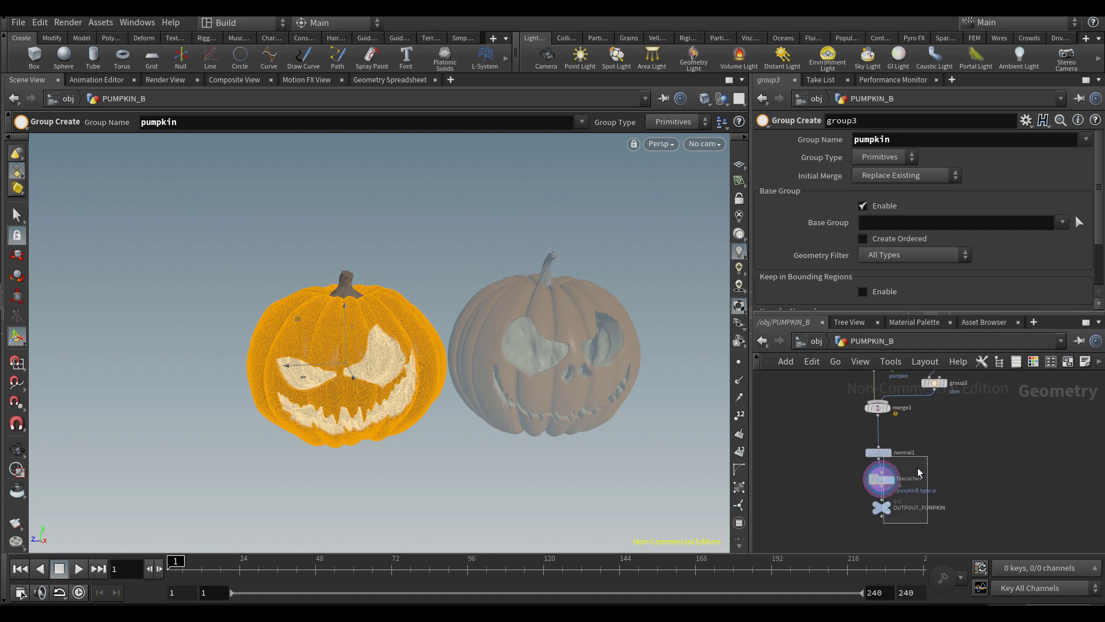
pyautogui.press('Tab')
pyautogui.write('groupde')
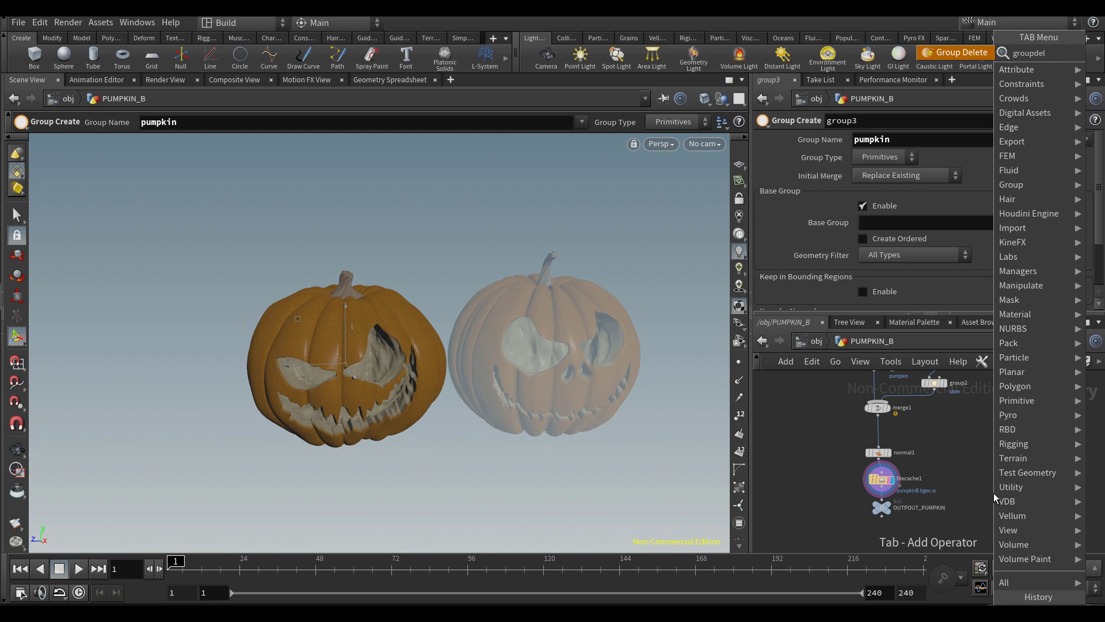
pyautogui.write('l')
pyautogui.press('Return')
pyautogui.scroll(3, 895, 426)
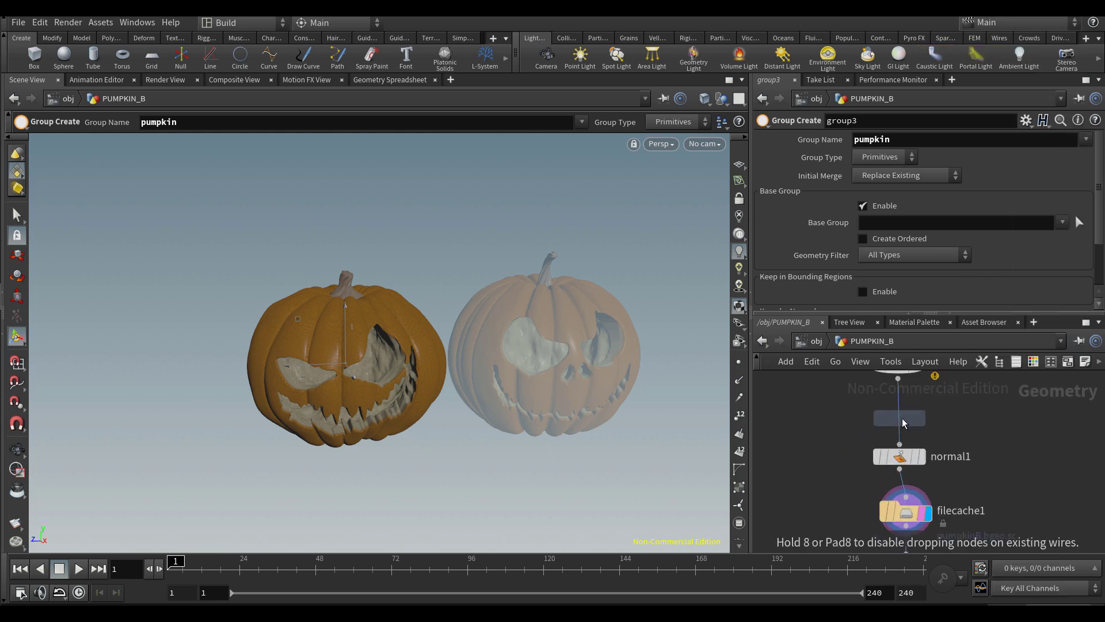
pyautogui.click(902, 422)
# Set the Group Delete node to remove the patch group and check the groups listed in its info
pyautogui.middleClick(902, 422)
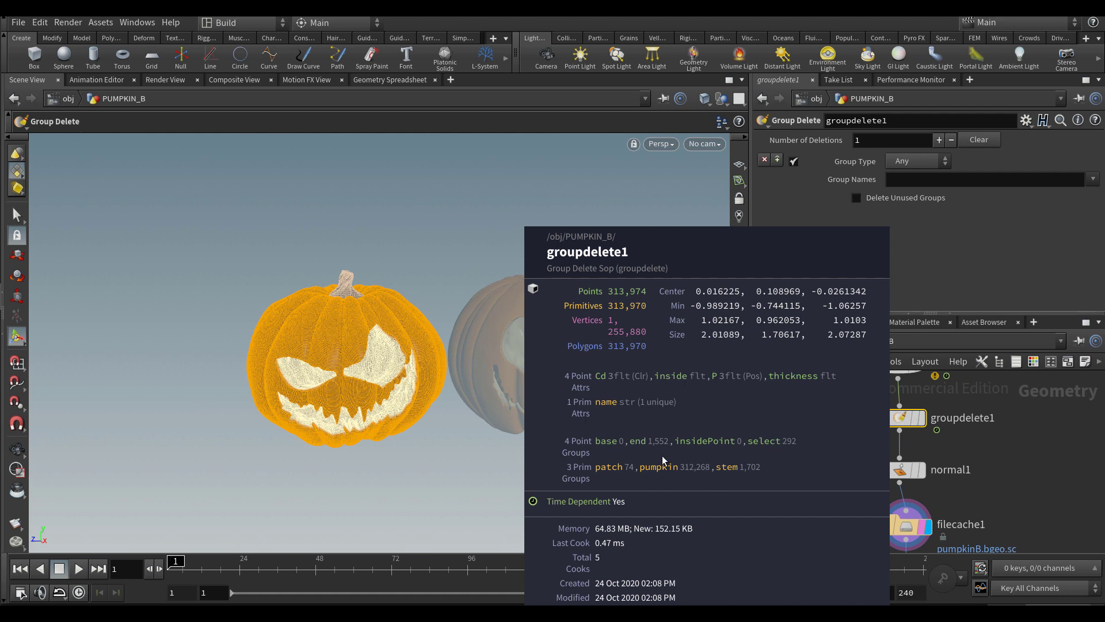
pyautogui.click(1093, 179)
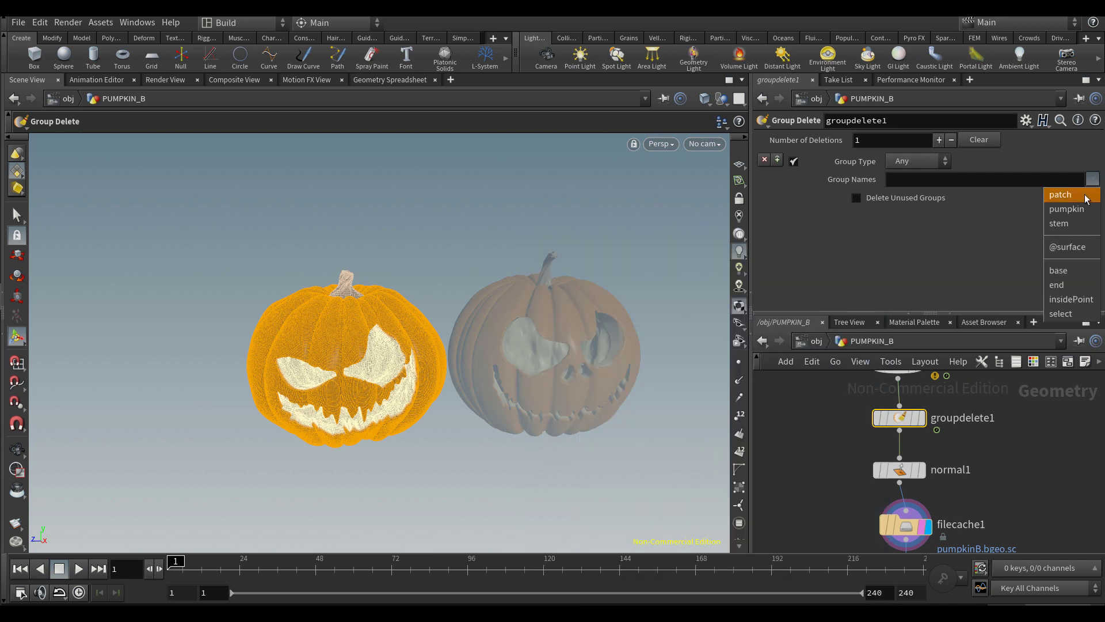
pyautogui.click(1070, 192)
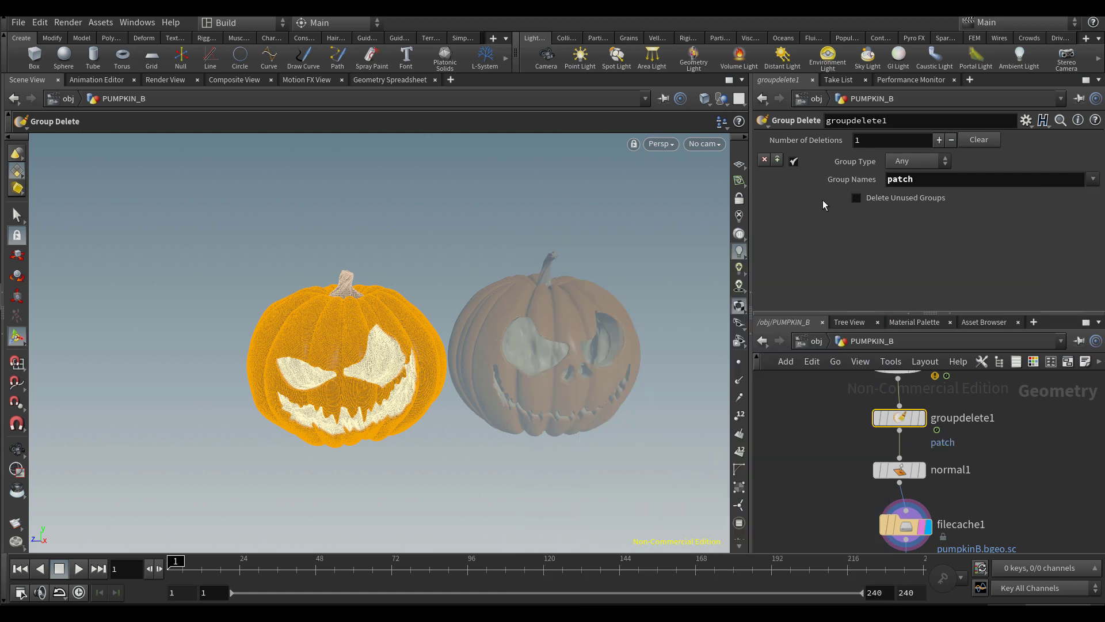
pyautogui.middleClick(902, 426)
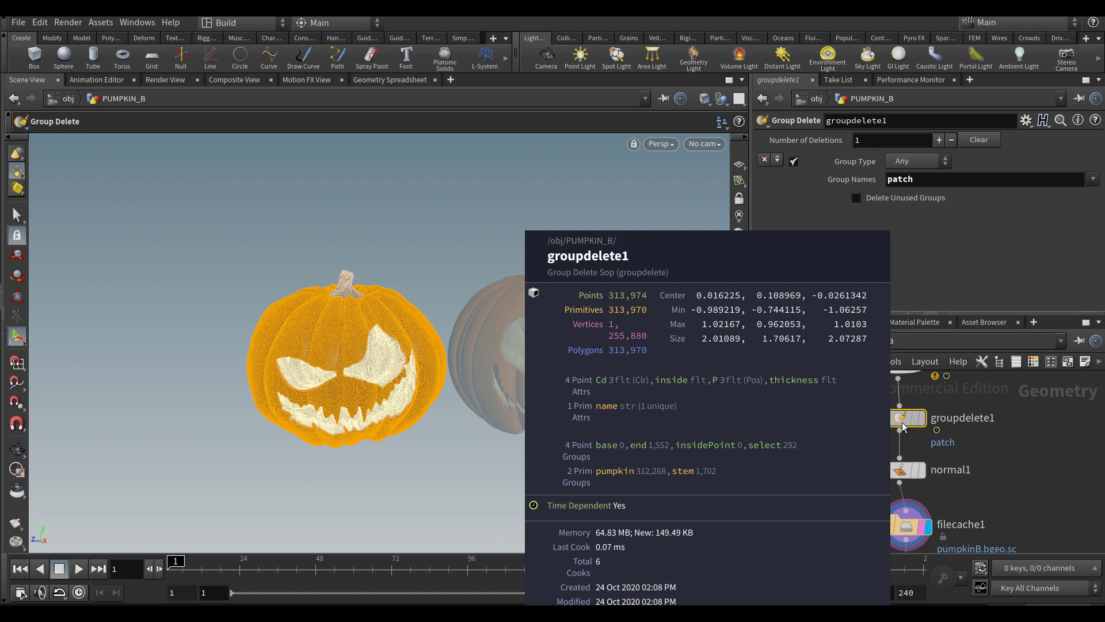
# Set the Group Delete node's group names to * and check the node's info
pyautogui.doubleClick(919, 180)
pyautogui.write('*')
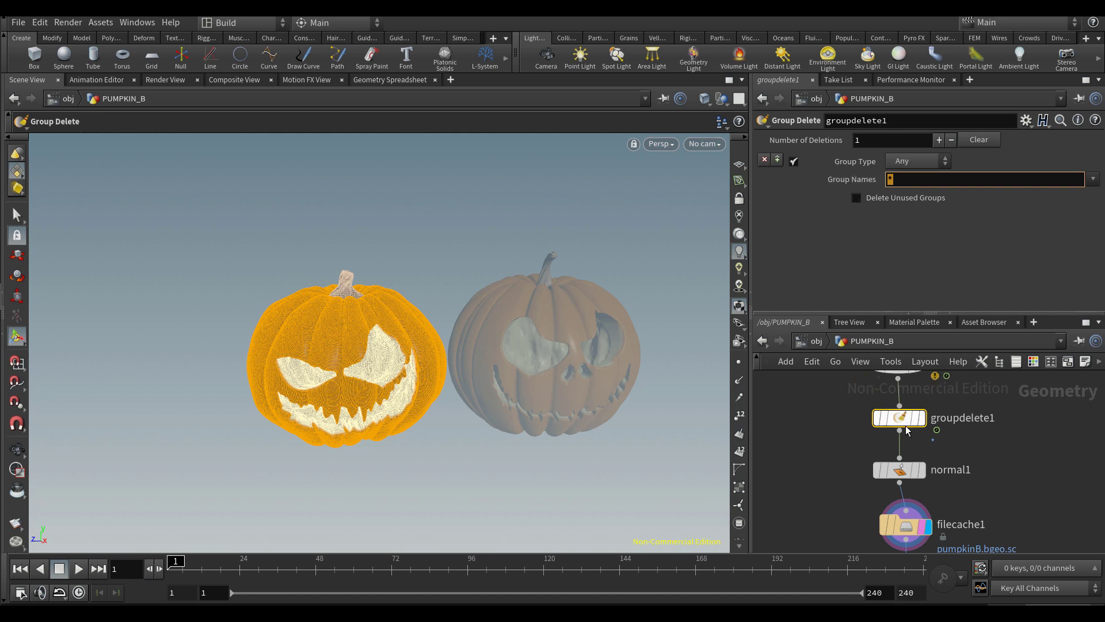
pyautogui.middleClick(907, 425)
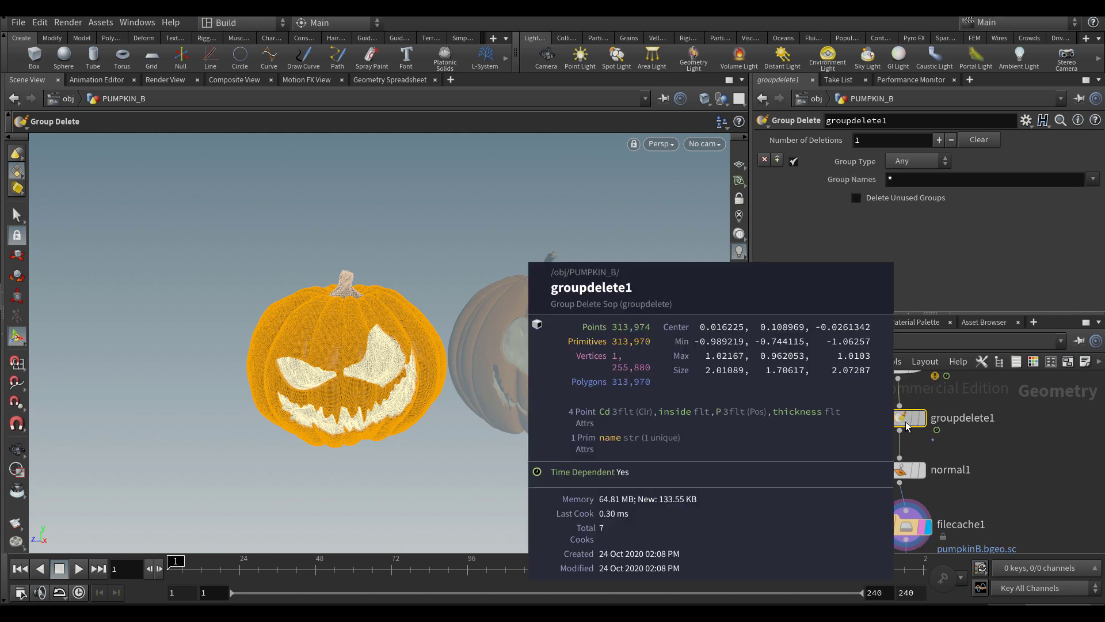
# Extend the deletion pattern to * ^stem ^pumpkin to exclude those two groups, and check the node's info
pyautogui.click(909, 179)
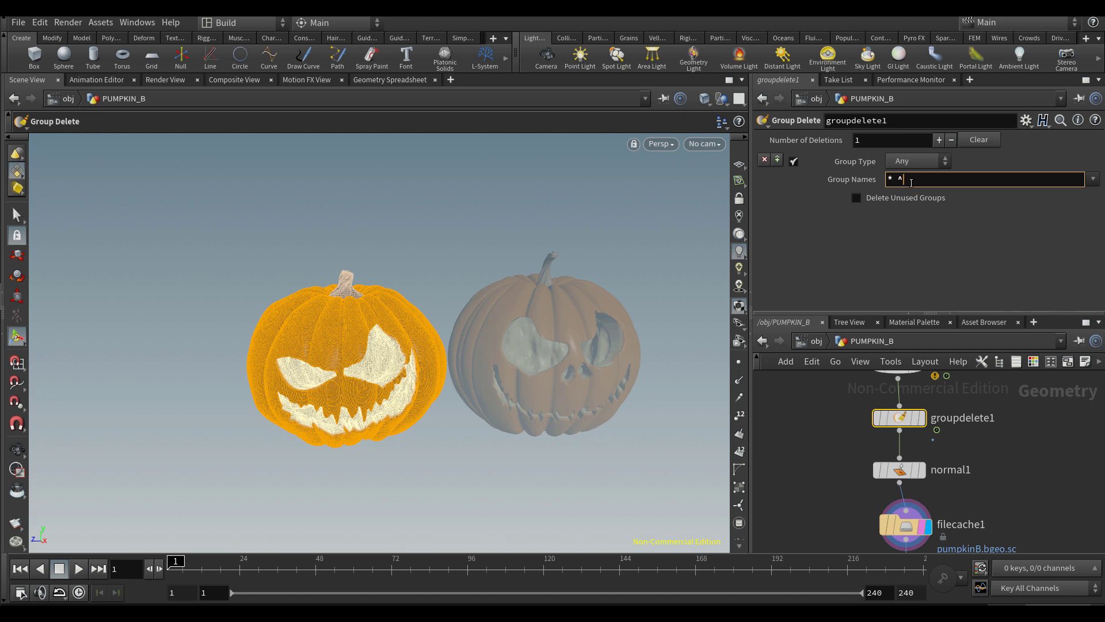
pyautogui.write('^stem ^pumpkin')
pyautogui.press('Return')
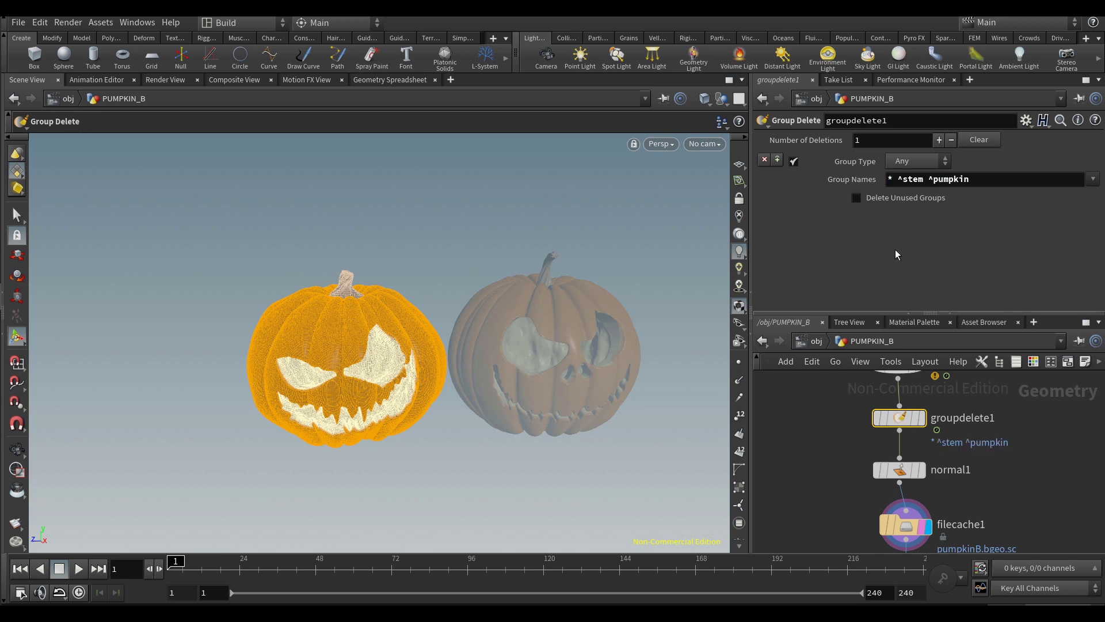
pyautogui.middleClick(902, 425)
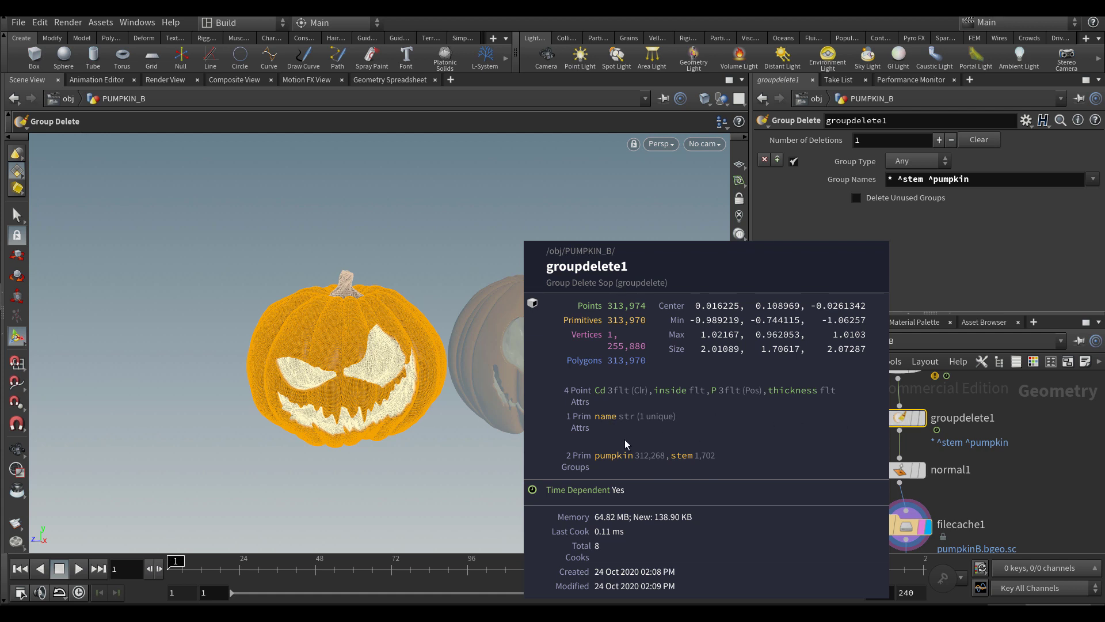
# Select PUMPKIN_B's file cache node to view its save settings and return to the object level
pyautogui.moveTo(967, 499); pyautogui.dragTo(966, 421, button='middle')
pyautogui.click(907, 453)
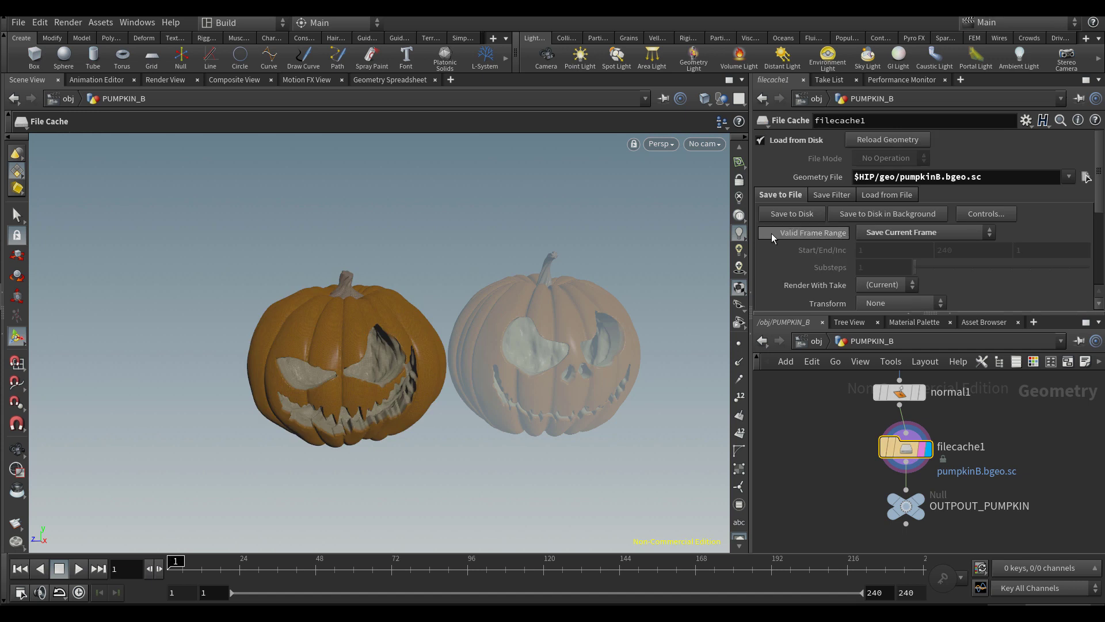
pyautogui.moveTo(1034, 443); pyautogui.dragTo(1028, 481, button='middle')
pyautogui.scroll(-2, 979, 437)
pyautogui.click(911, 388)
pyautogui.click(816, 341)
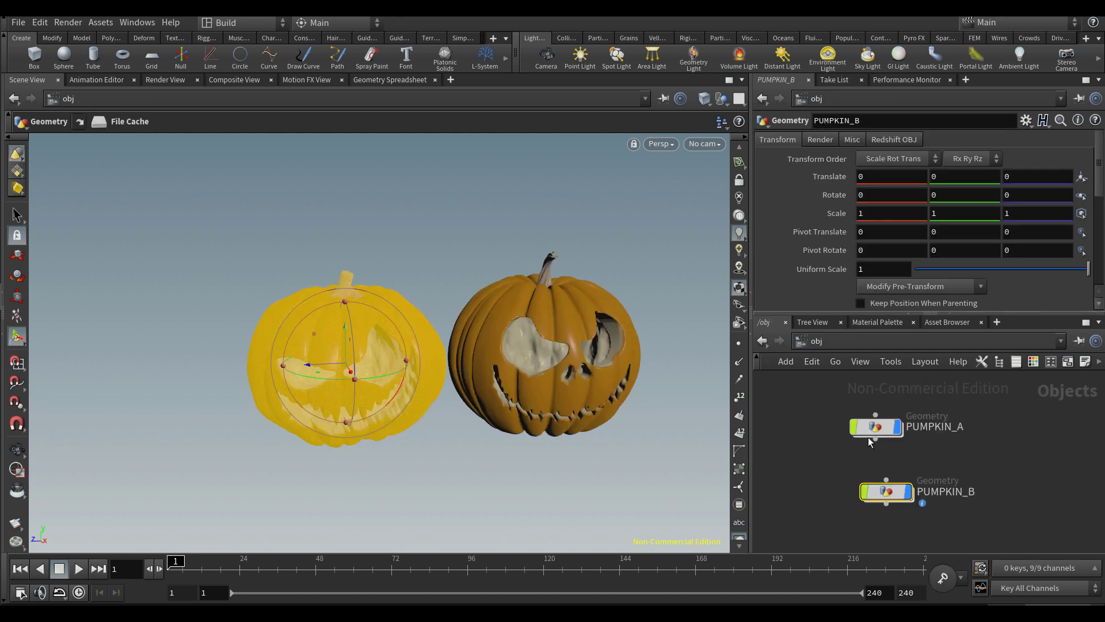
# Check the groups in the file cache info inside PUMPKIN_A, return to the object level and clear the selection
pyautogui.doubleClick(879, 432)
pyautogui.scroll(5, 973, 495)
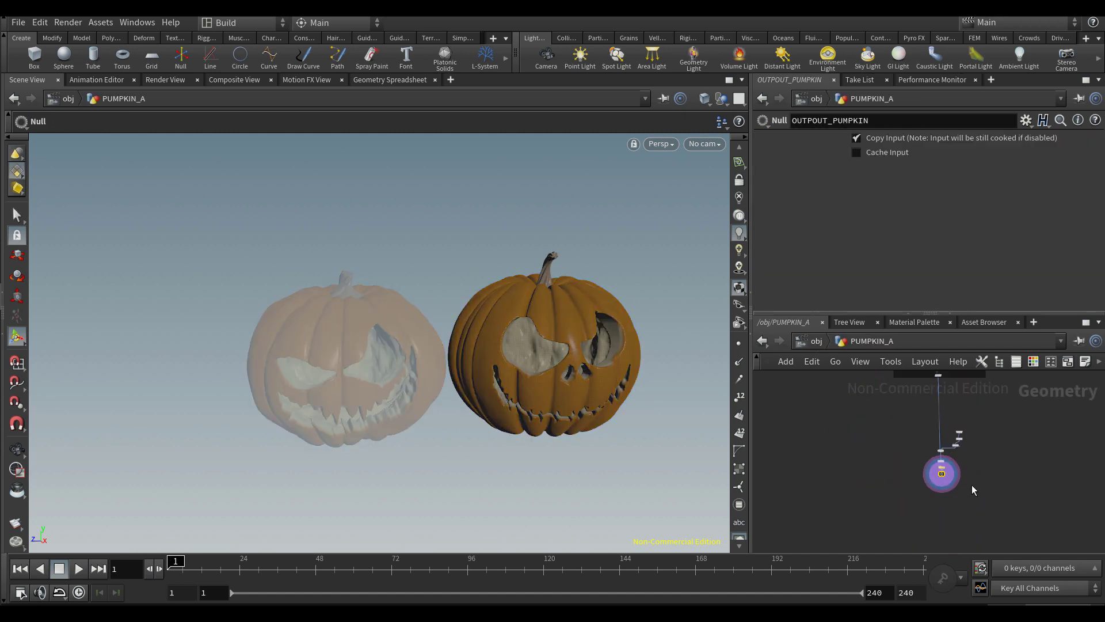
pyautogui.middleClick(969, 477)
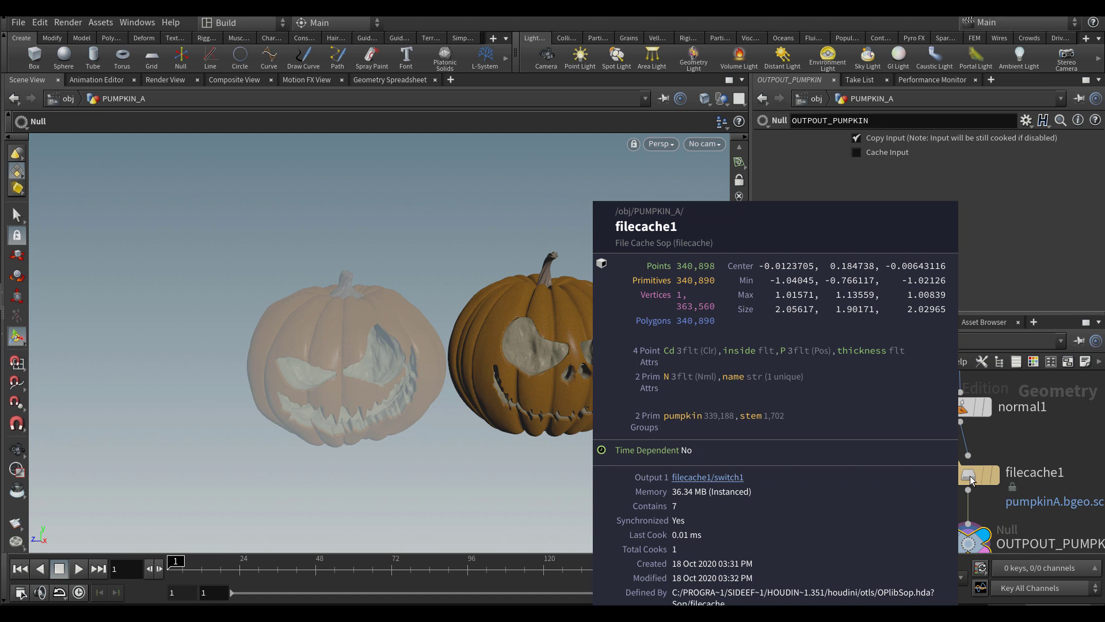
pyautogui.click(814, 344)
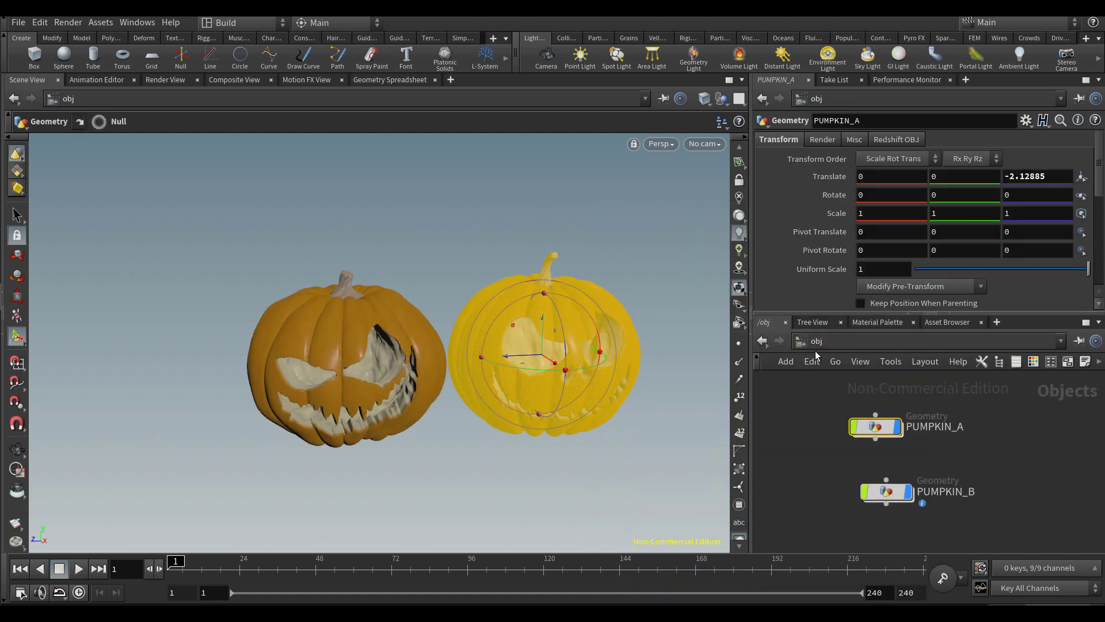
pyautogui.click(1019, 472)
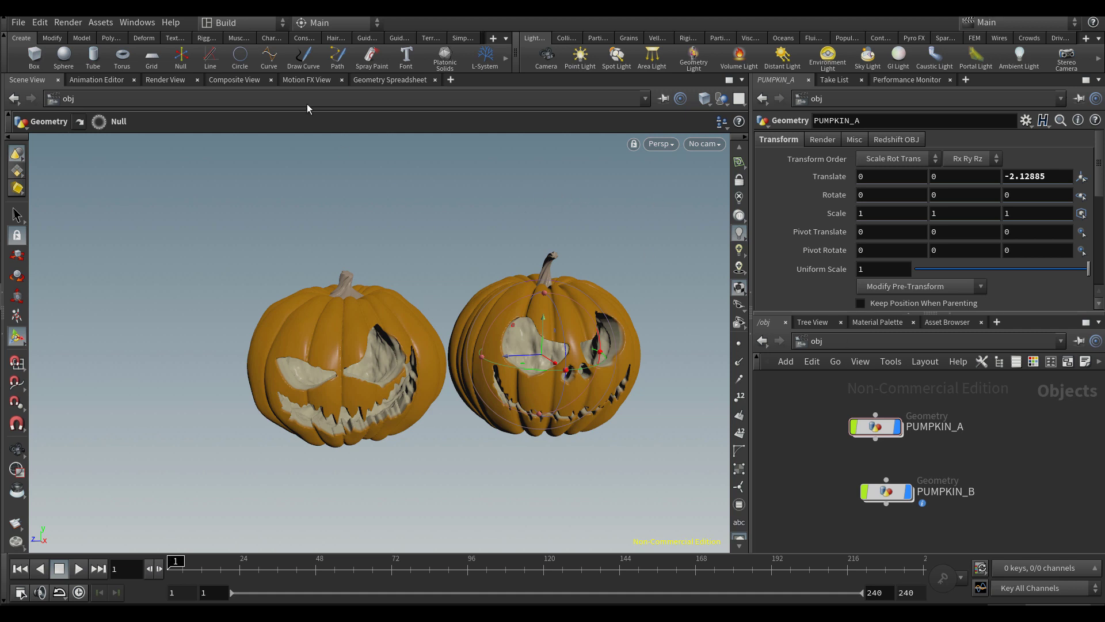
# Switch the desktop layout to Solaris and turn the view to face both pumpkins
pyautogui.click(260, 23)
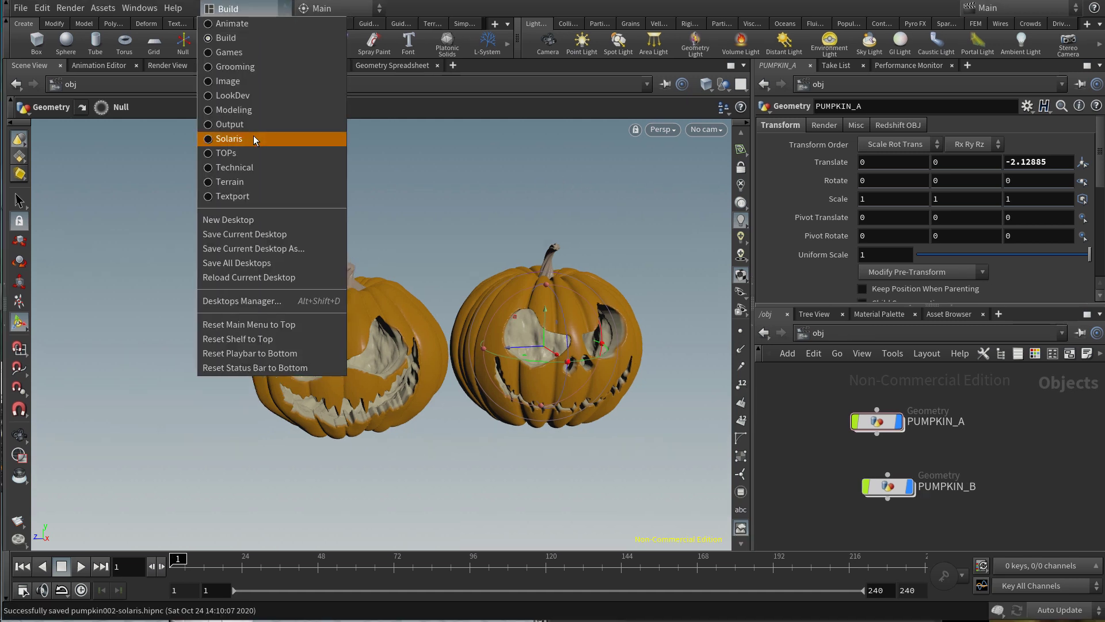
pyautogui.click(254, 139)
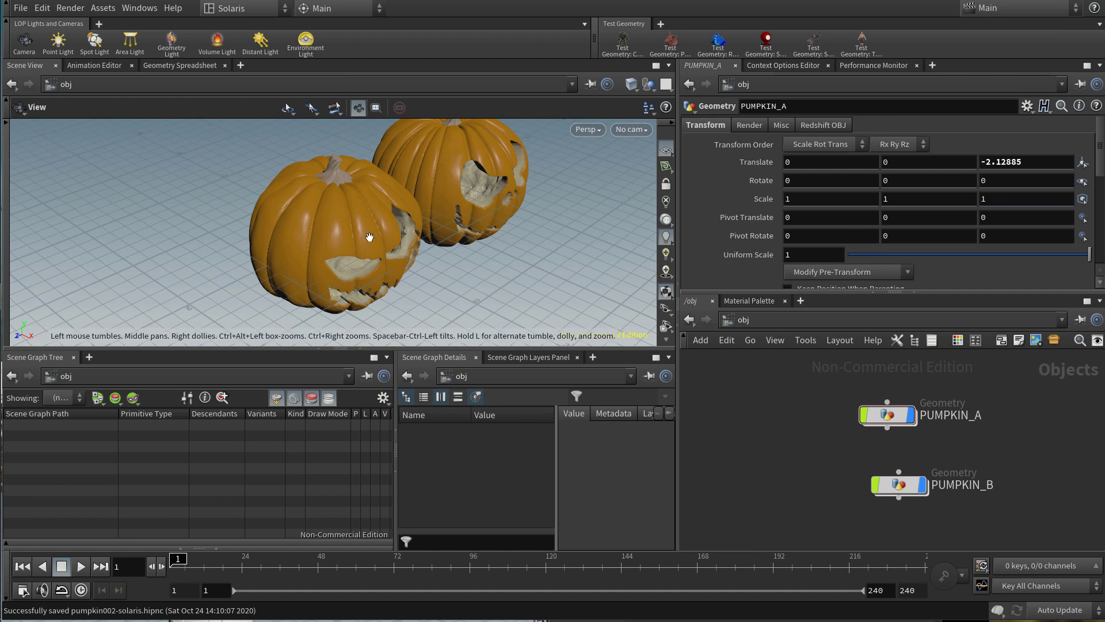
pyautogui.moveTo(366, 236); pyautogui.dragTo(320, 220)
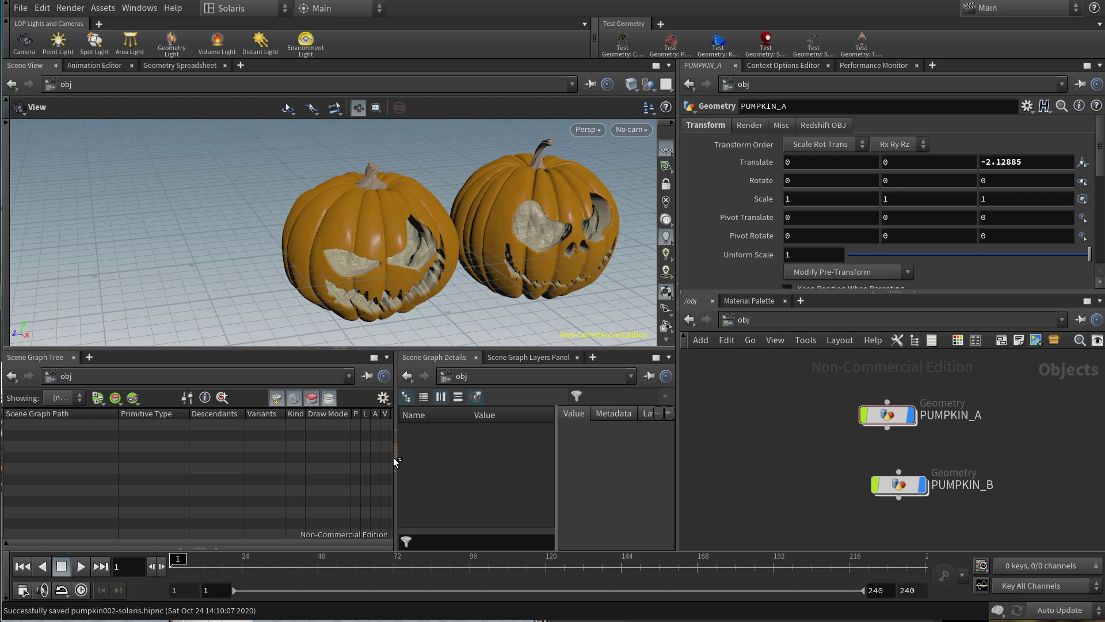
# Widen the Scene Graph Tree pane and hide the viewport's reference grid
pyautogui.moveTo(400, 459); pyautogui.dragTo(575, 464)
pyautogui.moveTo(506, 244); pyautogui.dragTo(471, 242, button='middle')
pyautogui.click(667, 151)
# Switch the network to the stage context and add a SOP Import node
pyautogui.click(827, 319)
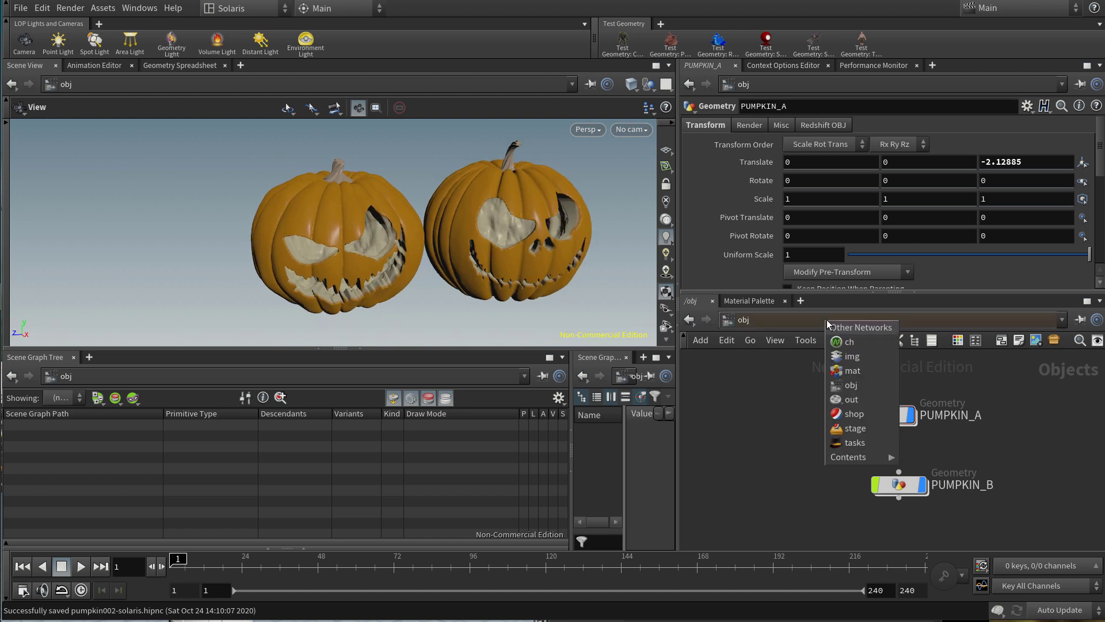
pyautogui.click(864, 428)
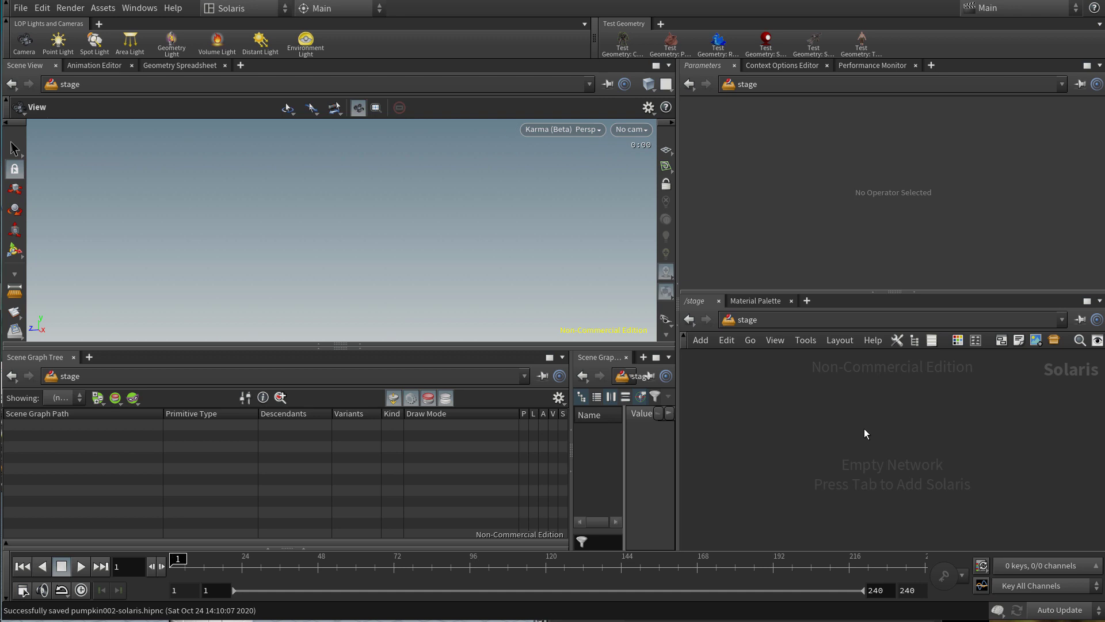
pyautogui.press('Tab')
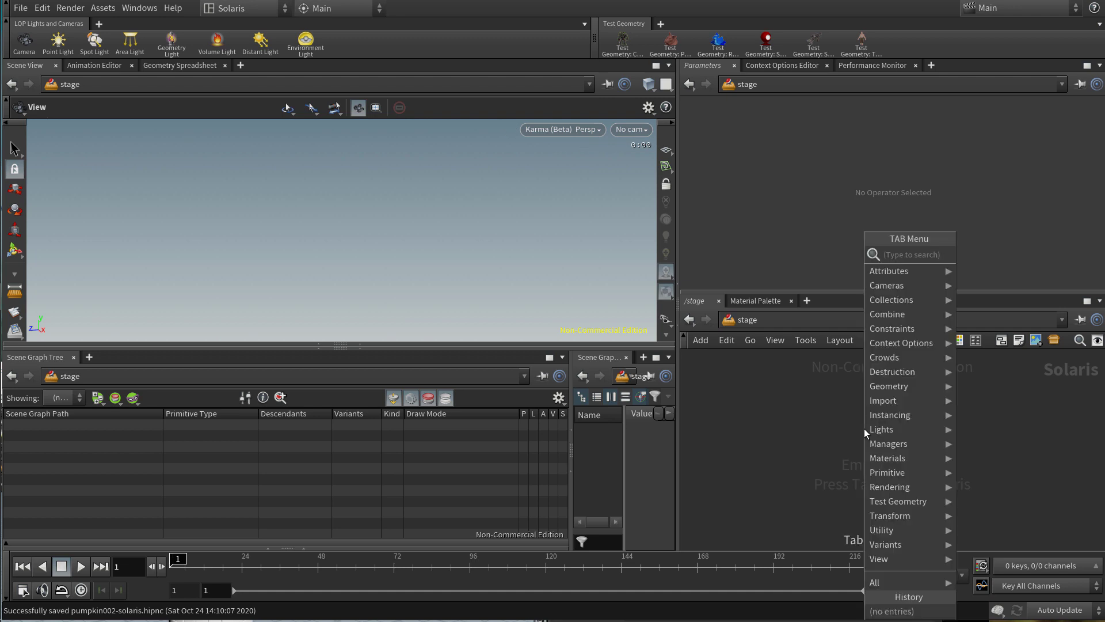
pyautogui.write('import sop')
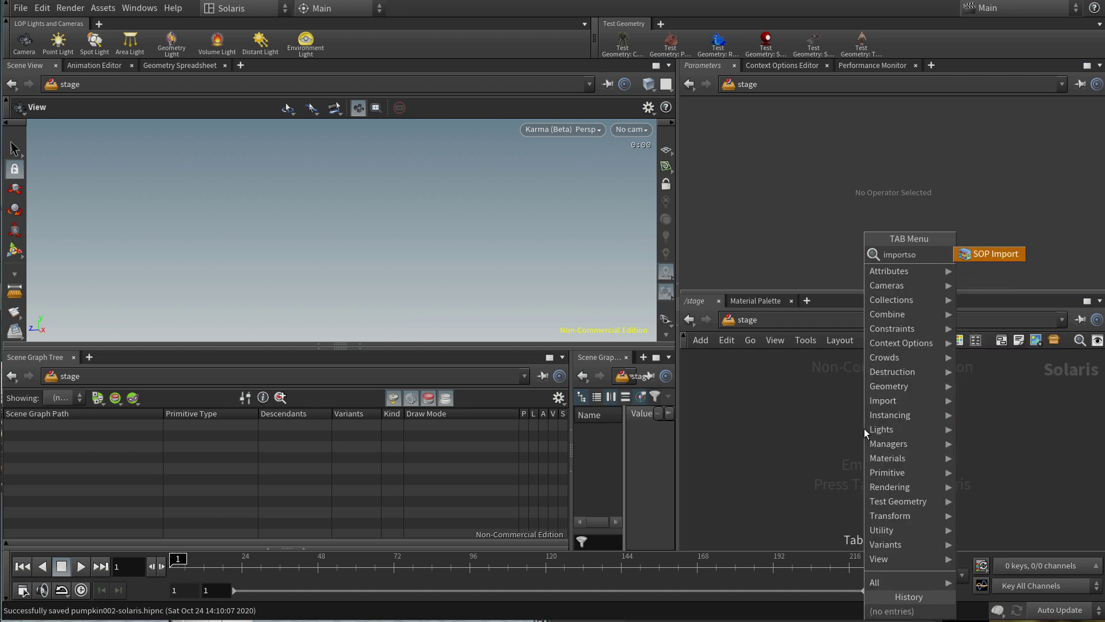
pyautogui.press('Return')
pyautogui.click(865, 428)
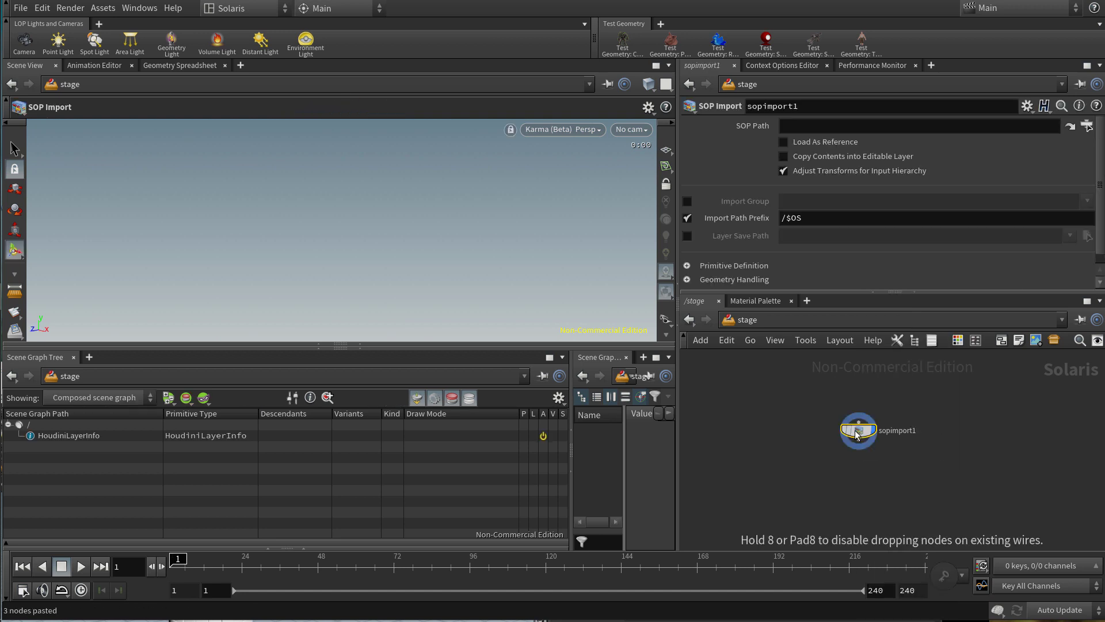
pyautogui.scroll(3, 864, 428)
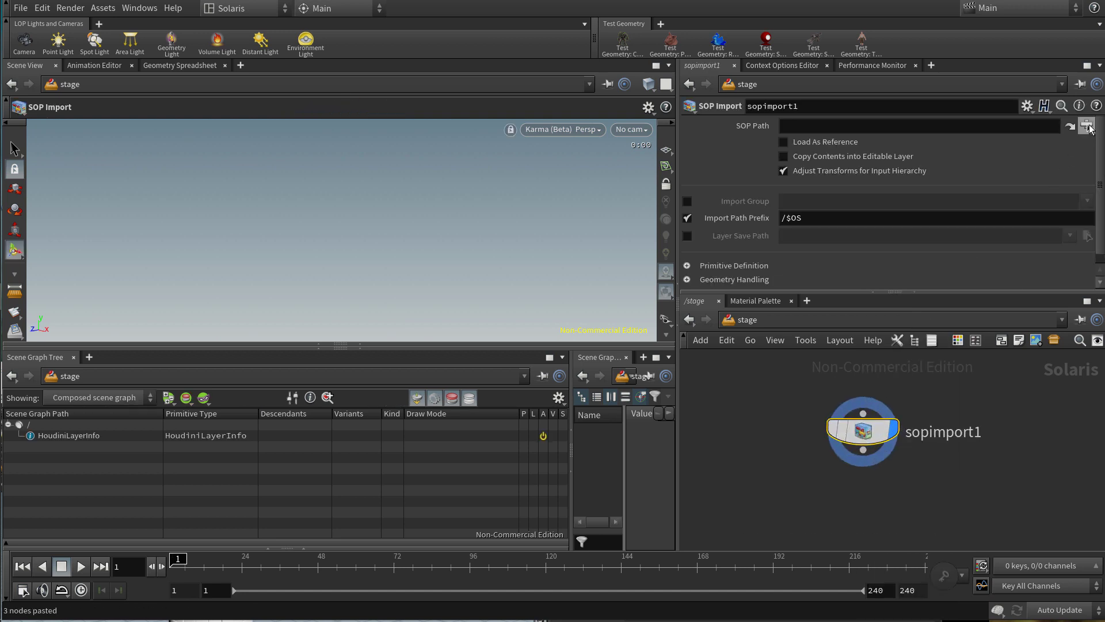
# Set the import's SOP path to /obj/PUMPKIN_A/OUTPOUT_PUMPKIN and select the imported primitive in the scene graph
pyautogui.click(1087, 125)
pyautogui.press('Down')
pyautogui.press('Down')
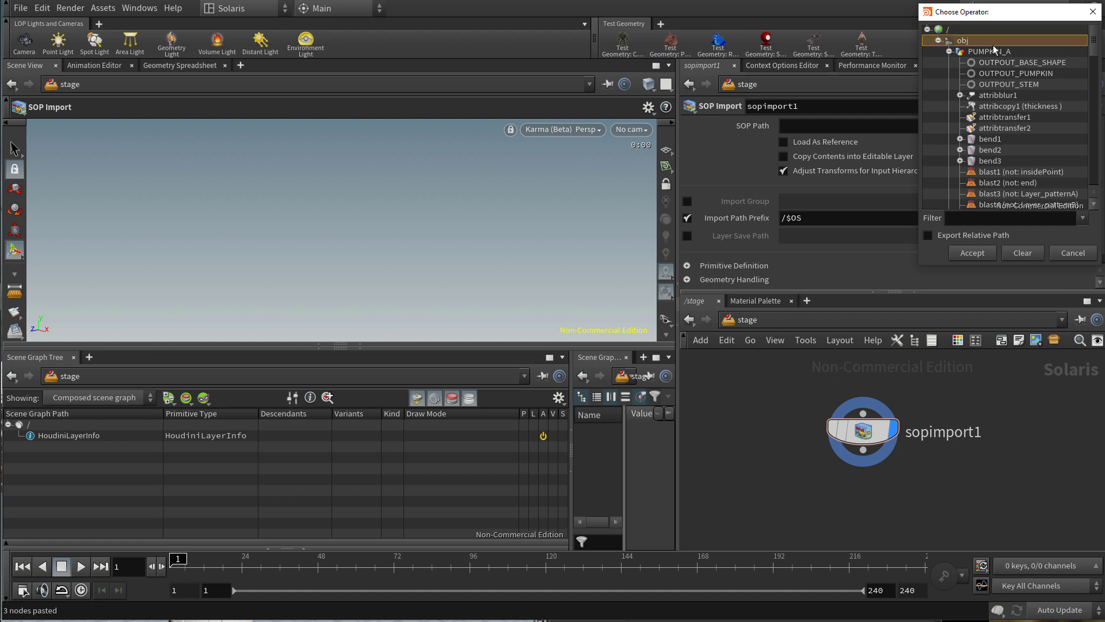
pyautogui.click(949, 53)
pyautogui.click(949, 52)
pyautogui.click(1024, 75)
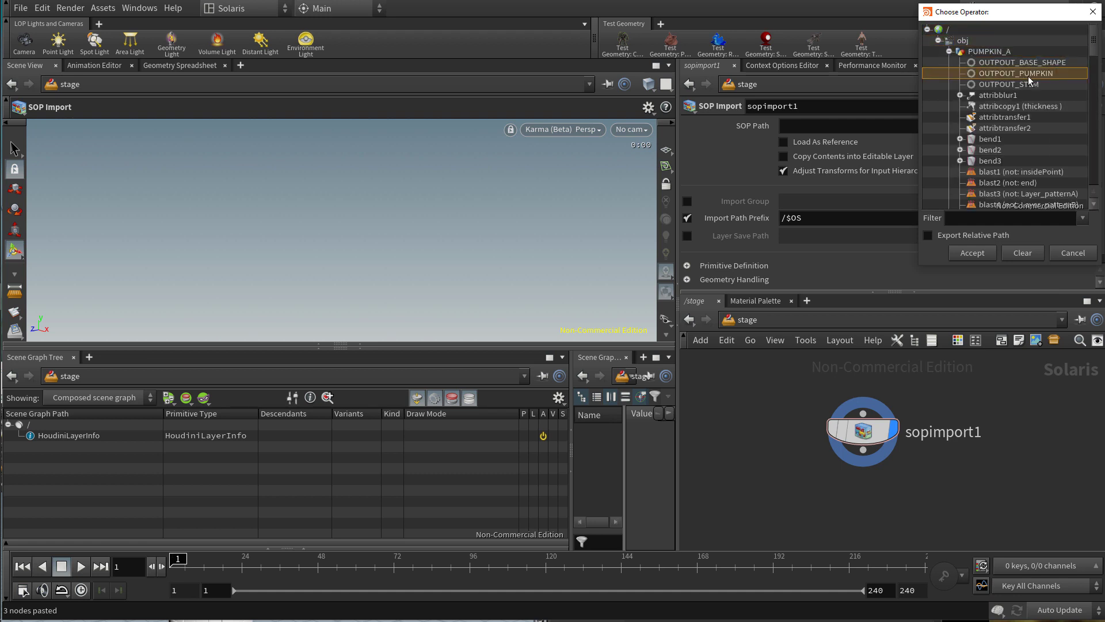
pyautogui.doubleClick(1028, 80)
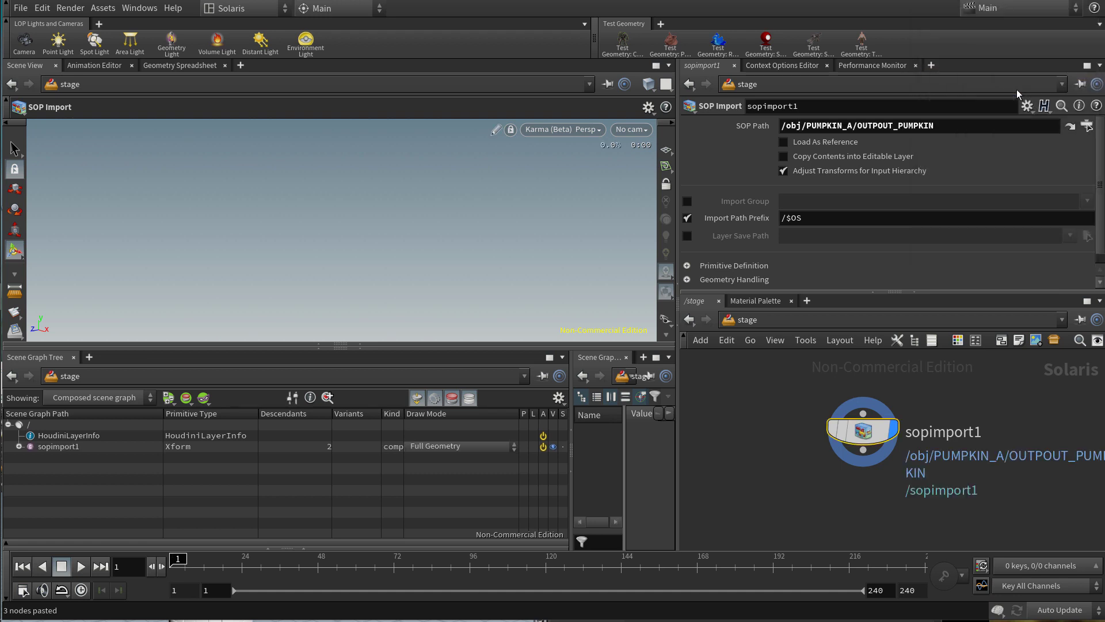
pyautogui.click(60, 447)
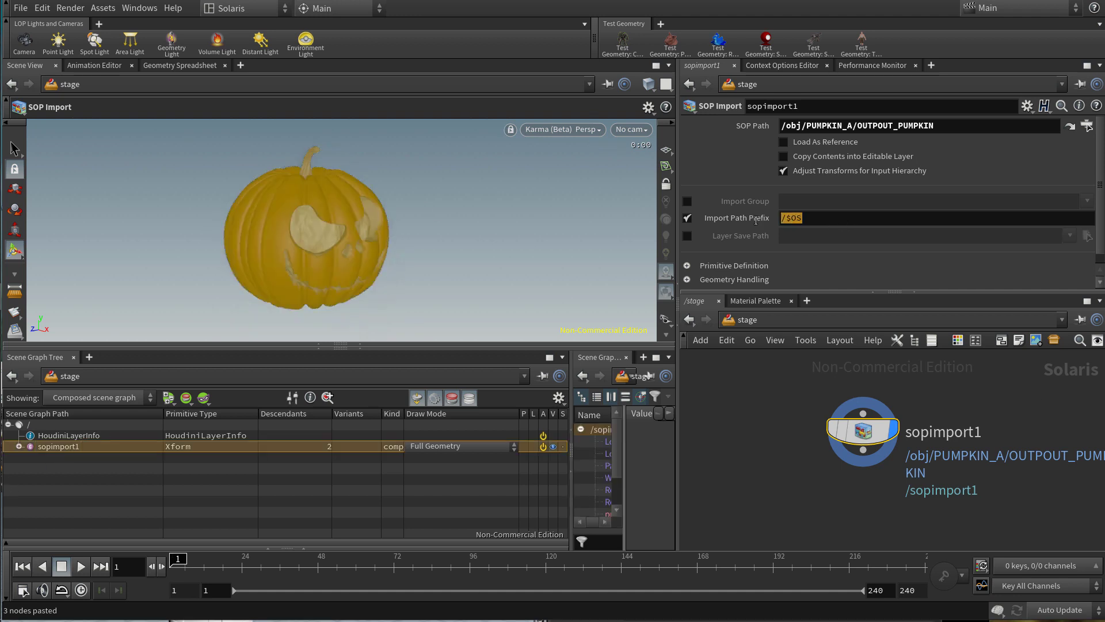
# Rename the SOP Import node to tests and inspect the meshes under its primitive in the scene graph
pyautogui.click(817, 220)
pyautogui.doubleClick(788, 228)
pyautogui.click(804, 220)
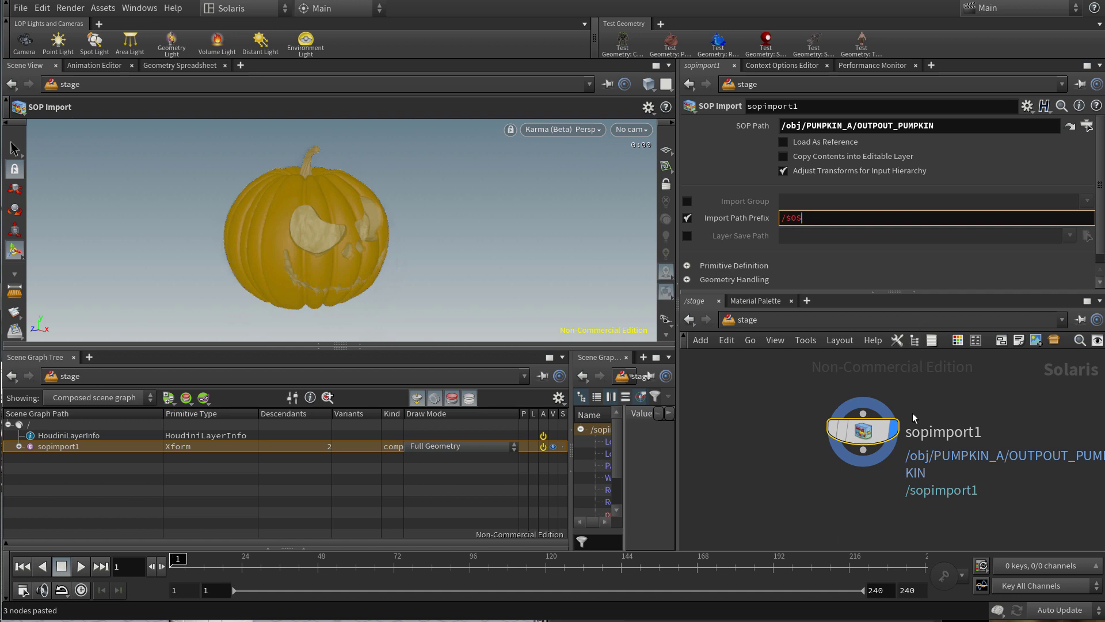
pyautogui.doubleClick(927, 431)
pyautogui.write('tests')
pyautogui.press('Return')
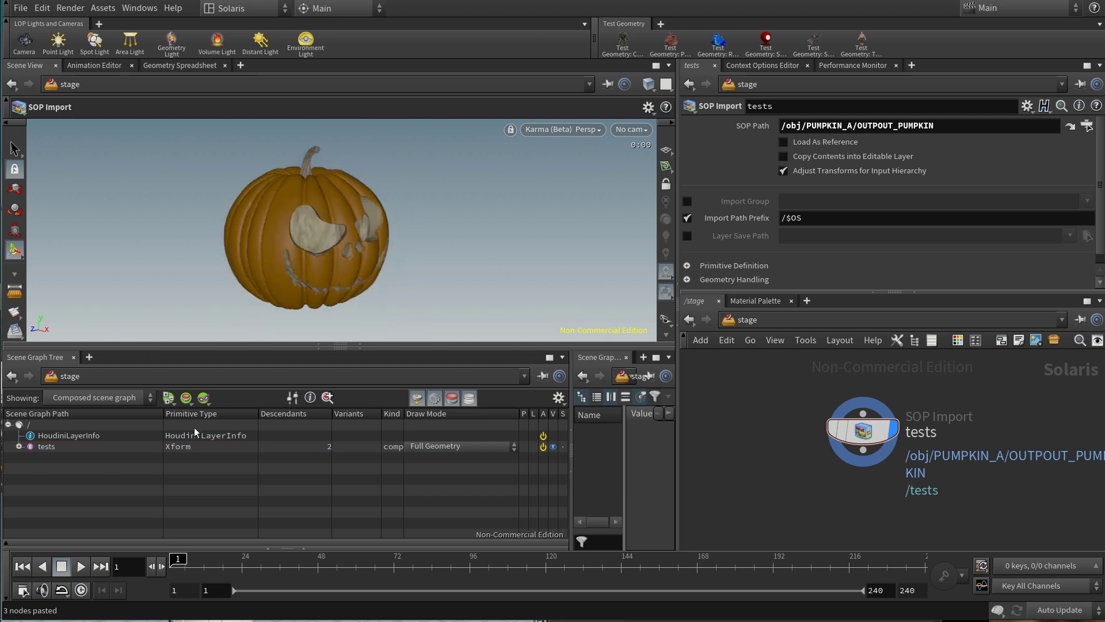
pyautogui.click(19, 446)
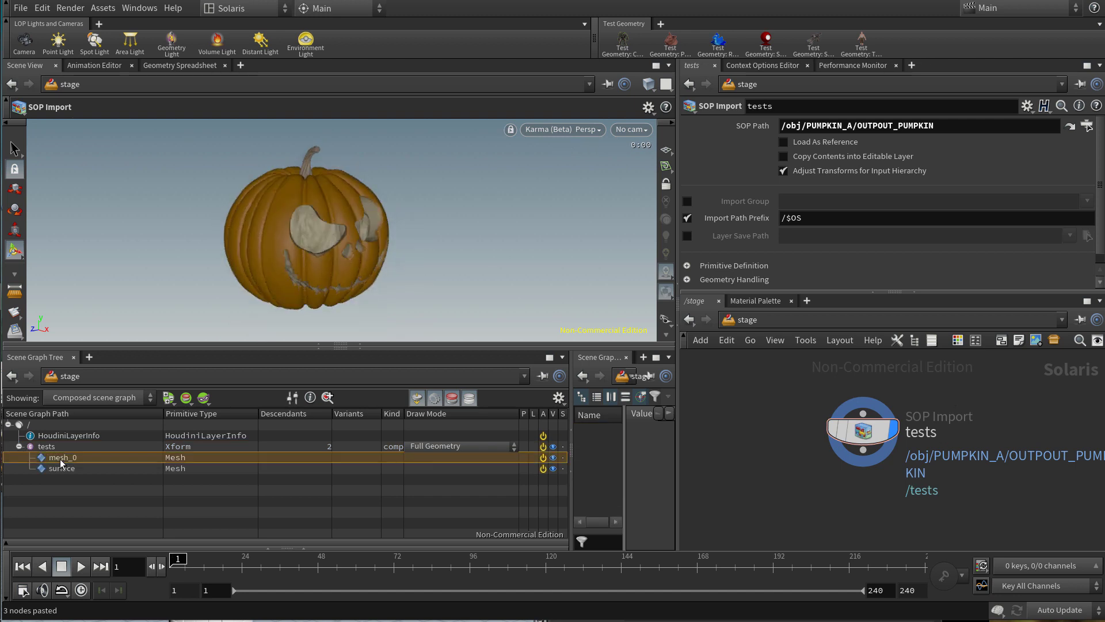
pyautogui.click(46, 447)
pyautogui.click(19, 446)
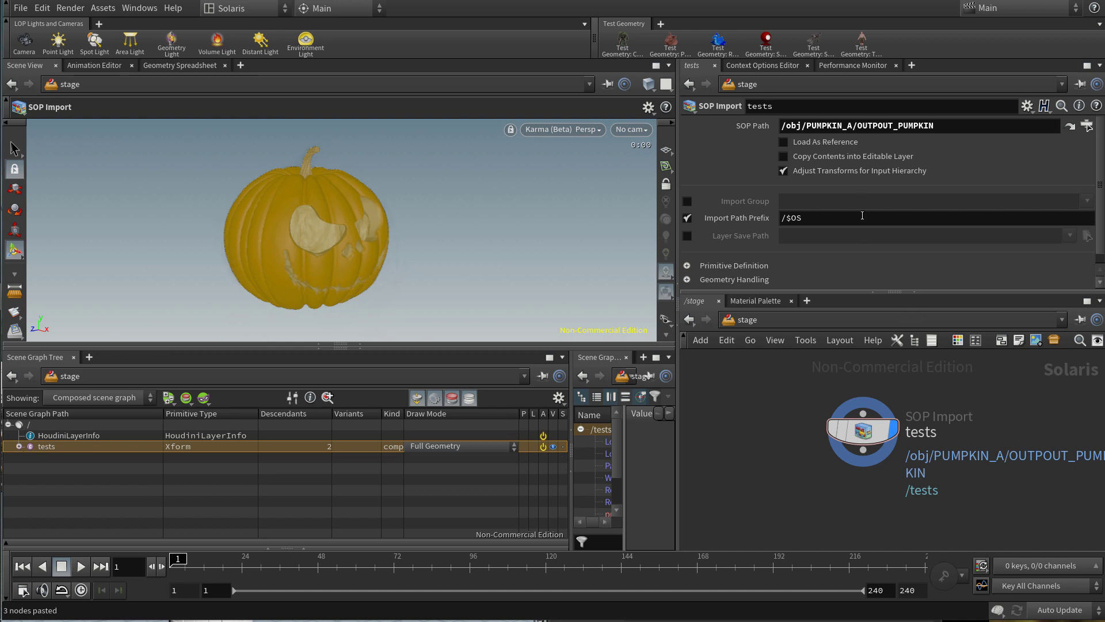
# Load the pumpkin import as a reference and set its primitive path to /pumpkinGeo/pumpkinMeat
pyautogui.click(828, 143)
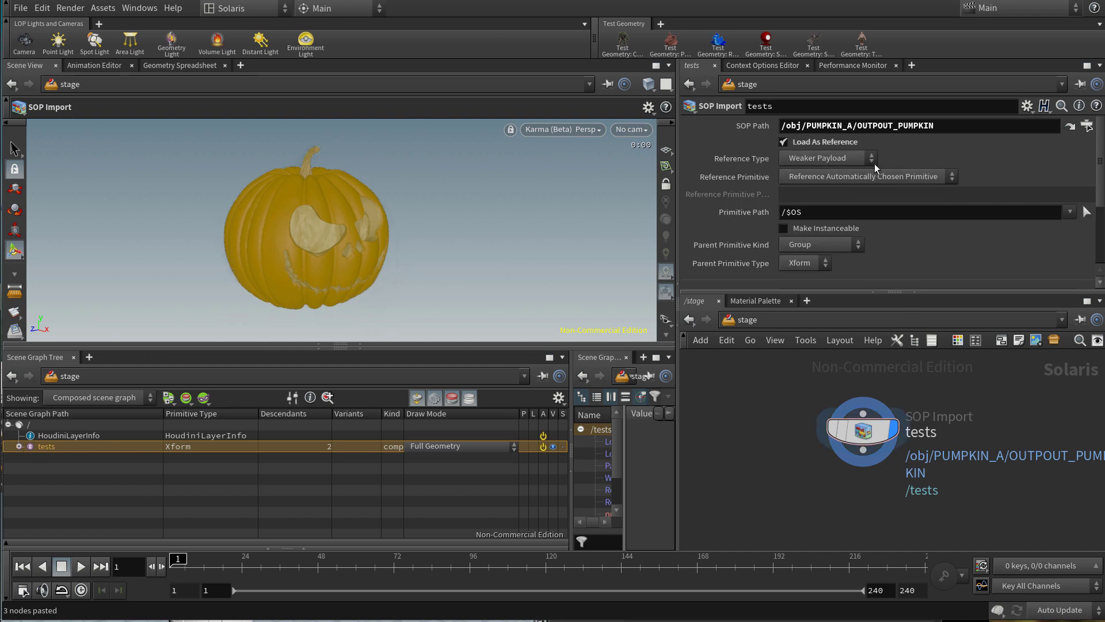
pyautogui.doubleClick(787, 222)
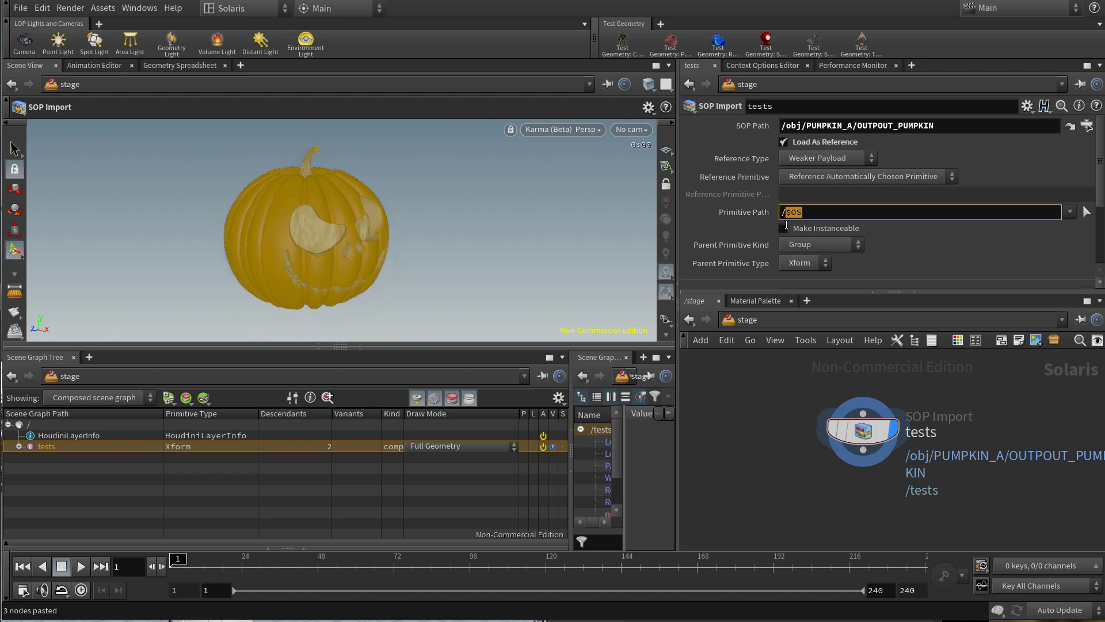
pyautogui.write('pumpk')
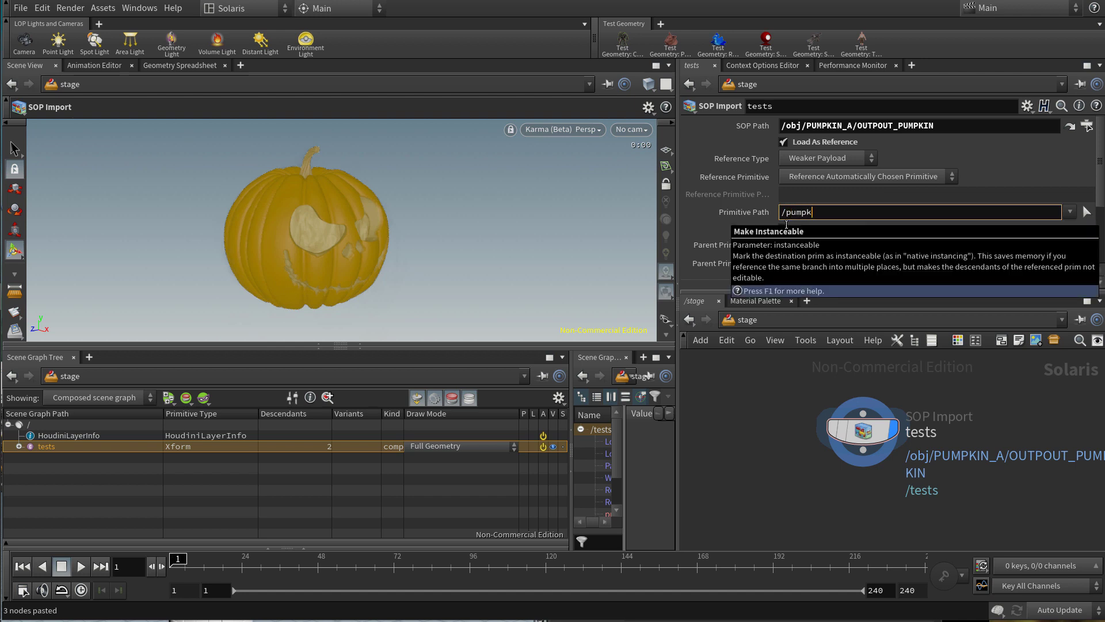
pyautogui.write('inGeo/pumpkinMeat')
pyautogui.press('Return')
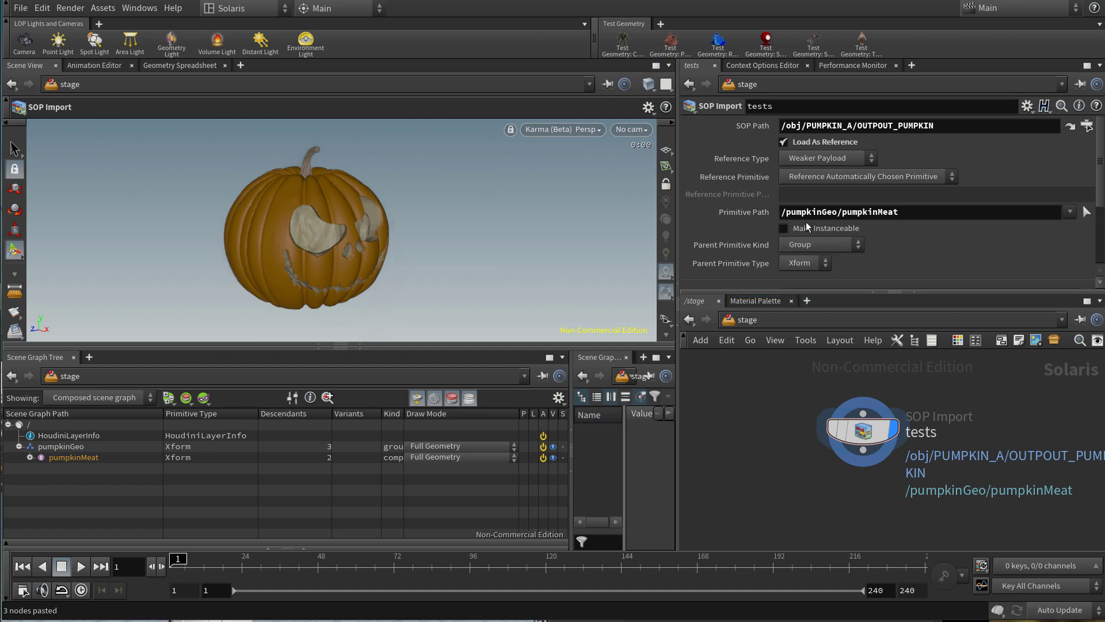
# Change the tests node's primitive path to /pumpkinGeo/pumpkinMeatA and widen the Kind column of the scene graph
pyautogui.click(922, 210)
pyautogui.click(30, 457)
pyautogui.click(32, 457)
pyautogui.click(916, 215)
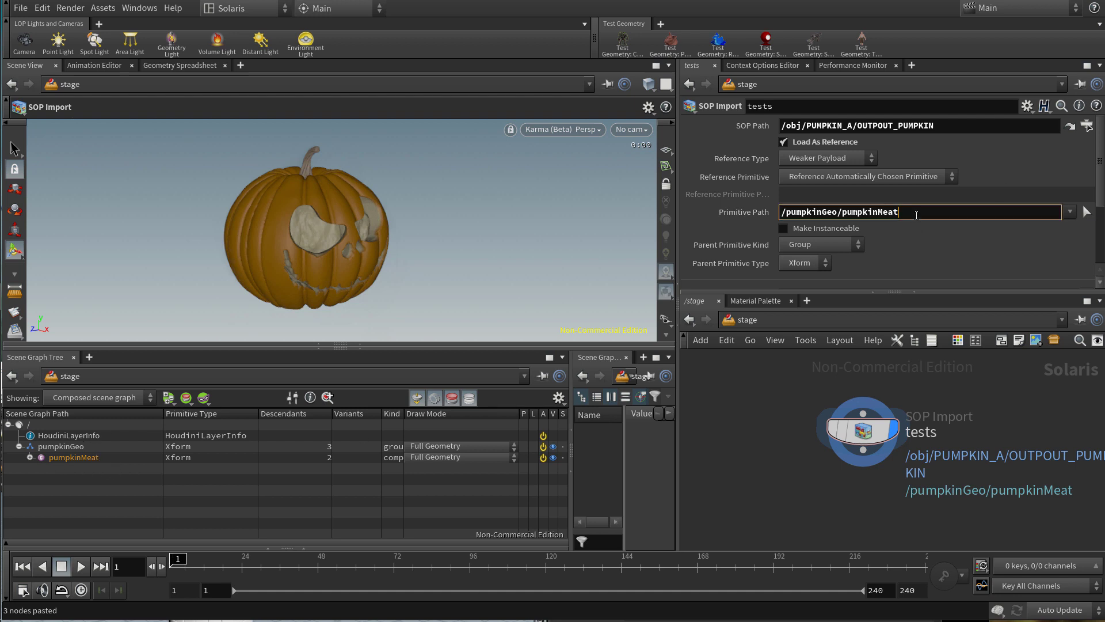
pyautogui.write('A')
pyautogui.press('Return')
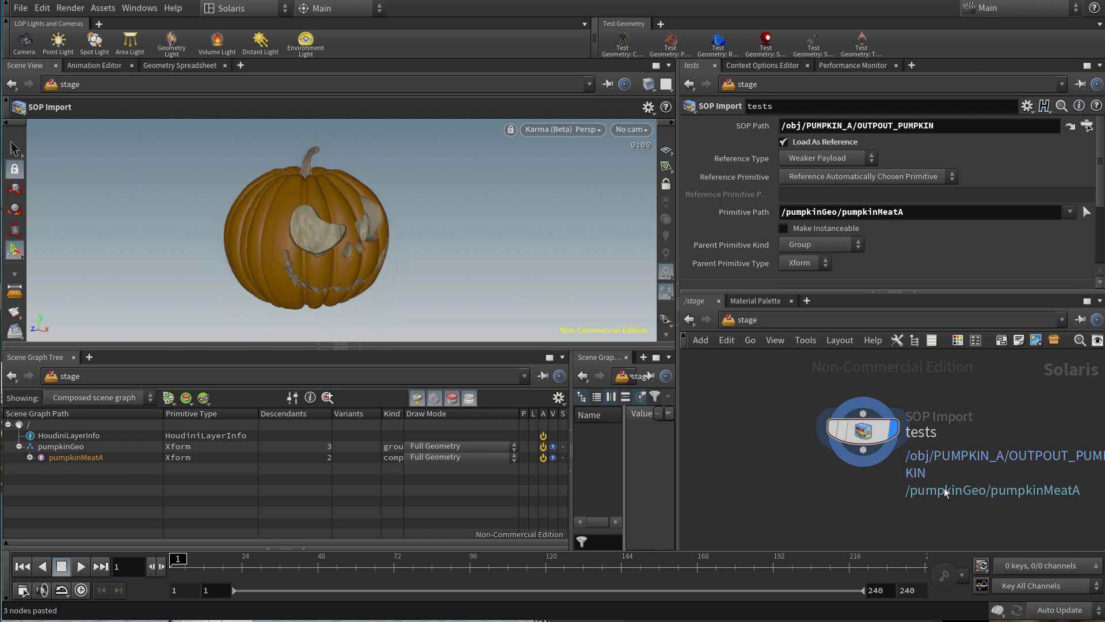
pyautogui.moveTo(876, 483); pyautogui.dragTo(885, 456, button='middle')
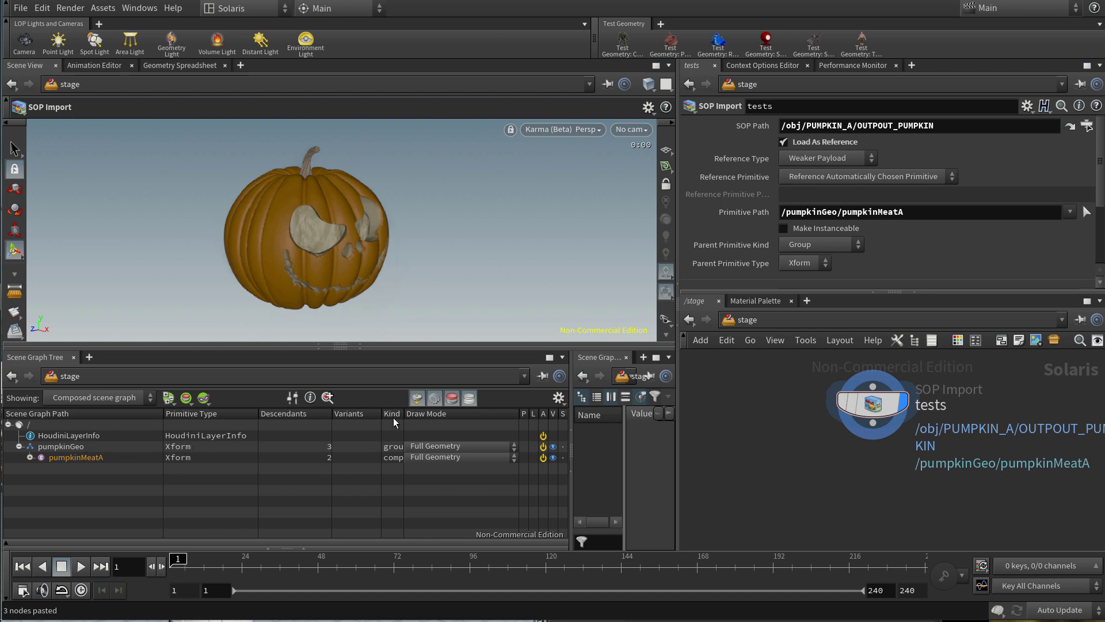
pyautogui.moveTo(404, 414)
pyautogui.mouseDown()
pyautogui.moveTo(424, 413)
pyautogui.moveTo(373, 415)
pyautogui.moveTo(449, 413)
pyautogui.mouseUp()
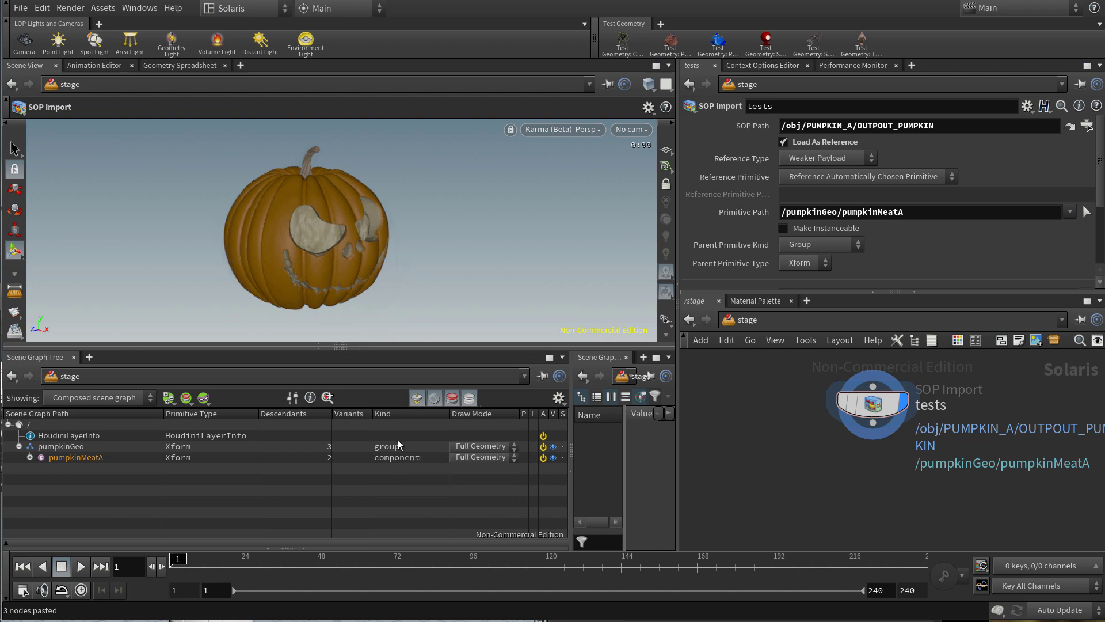
# Duplicate the tests SOP Import node beside the original
pyautogui.moveTo(830, 445); pyautogui.dragTo(858, 471, button='middle')
pyautogui.click(907, 435)
pyautogui.scroll(-2, 908, 435)
pyautogui.hotkey('ctrl', 'c')
pyautogui.hotkey('ctrl', 'v')
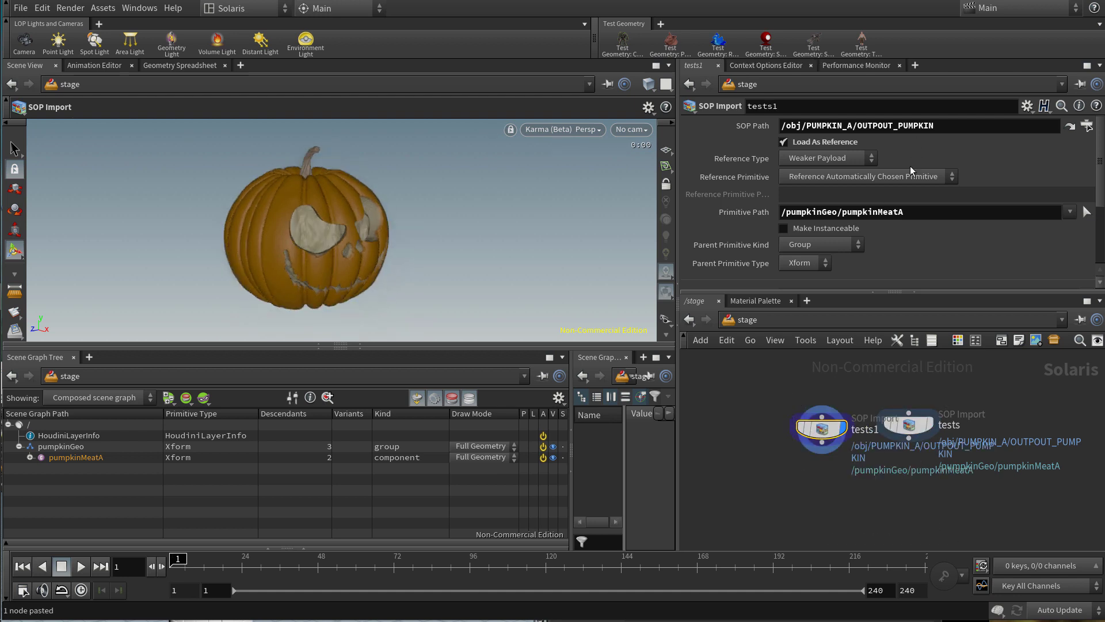
# Limit the duplicated import to the stem group and set its primitive path to /pumpkinGeo/pumpkinStemA
pyautogui.scroll(-3, 907, 220)
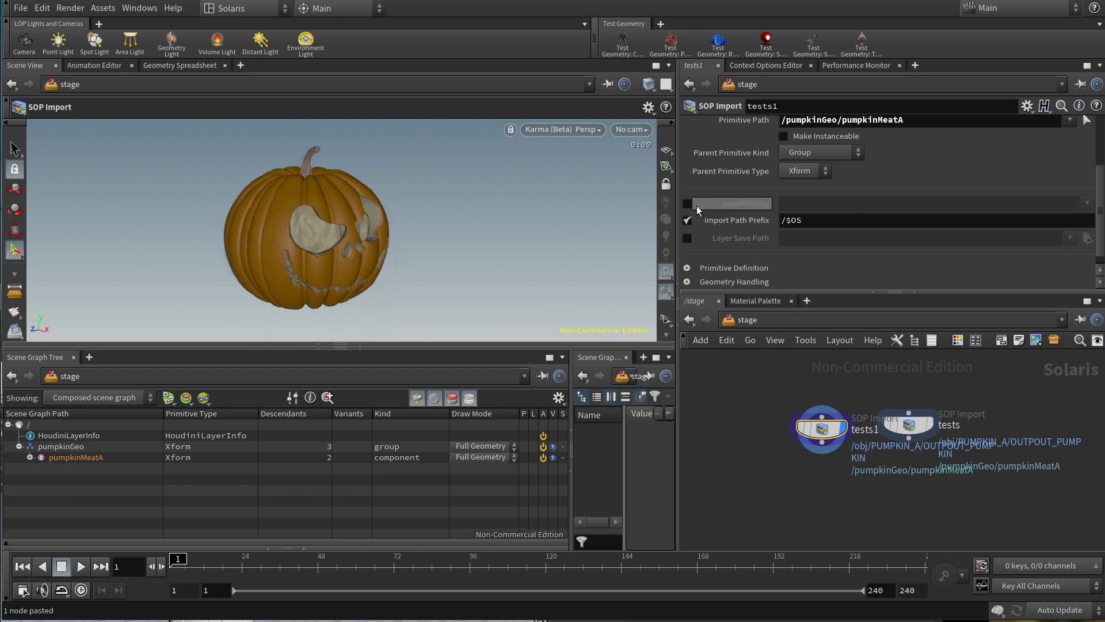
pyautogui.click(687, 204)
pyautogui.click(1086, 204)
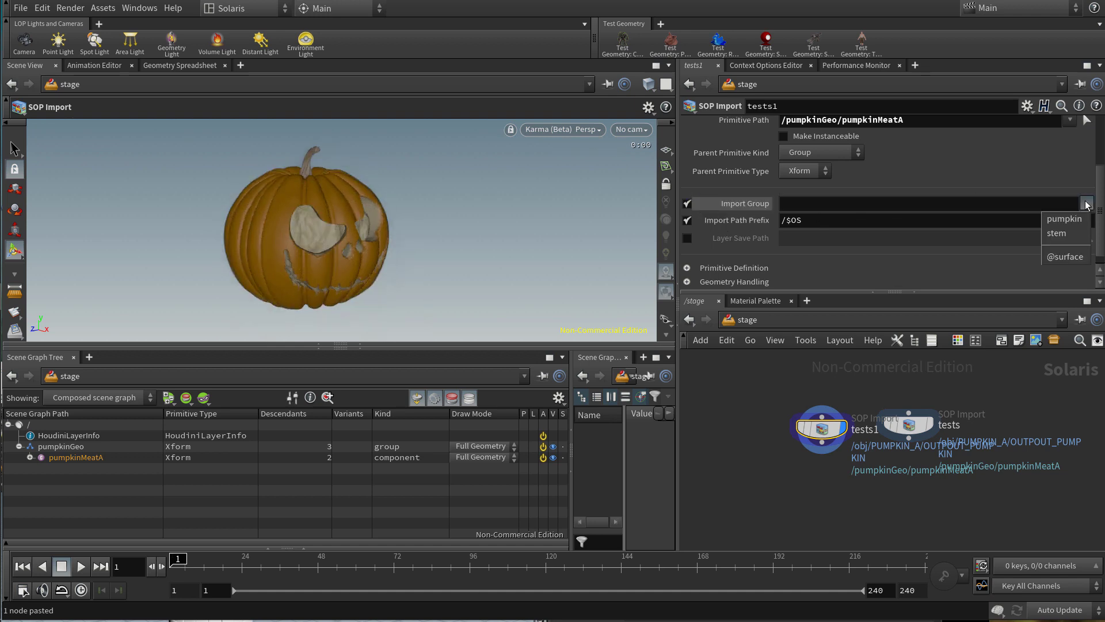
pyautogui.click(1065, 232)
pyautogui.scroll(3, 929, 234)
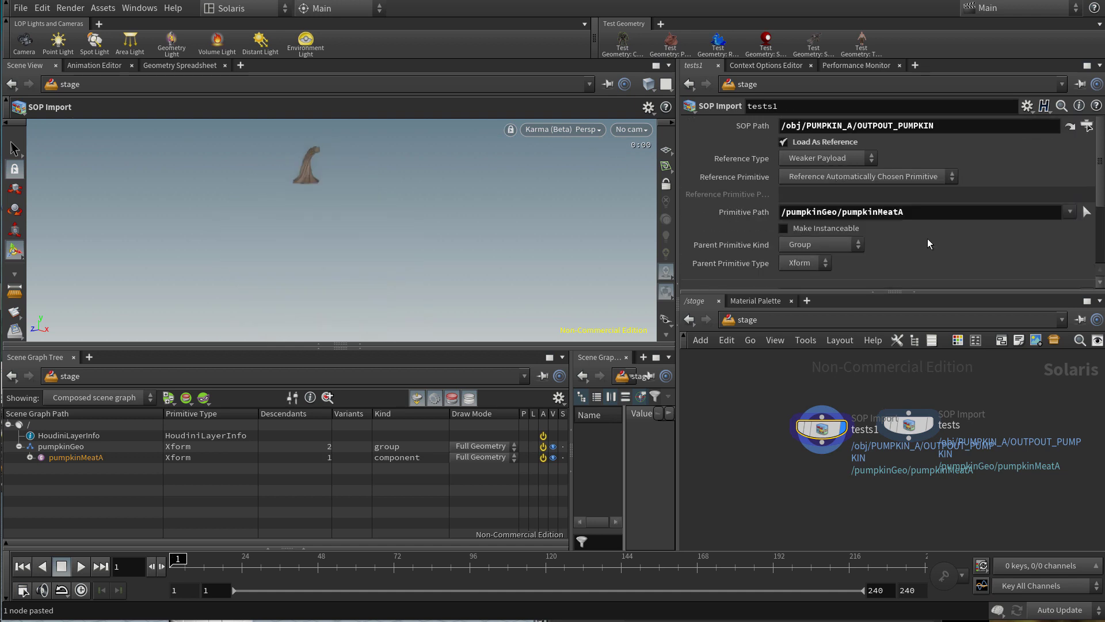
pyautogui.moveTo(899, 219); pyautogui.dragTo(878, 224)
pyautogui.write('StemA')
pyautogui.press('Return')
# Display the original tests node and limit its import to the pumpkin group
pyautogui.click(931, 430)
pyautogui.click(909, 426)
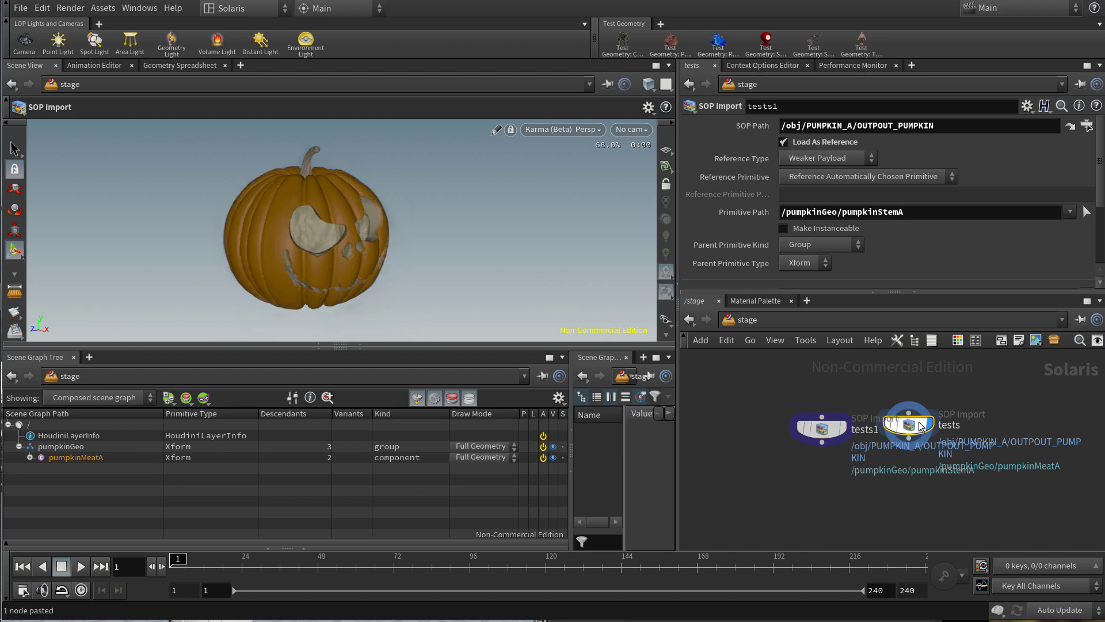
pyautogui.scroll(-3, 878, 182)
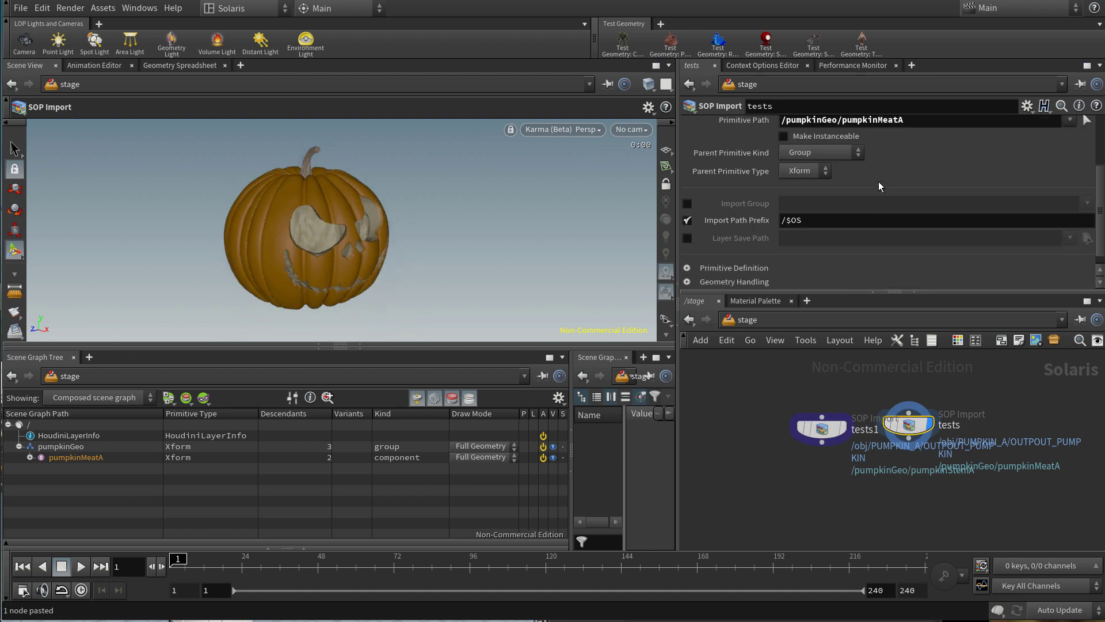
pyautogui.click(687, 203)
pyautogui.click(1086, 204)
pyautogui.click(1064, 218)
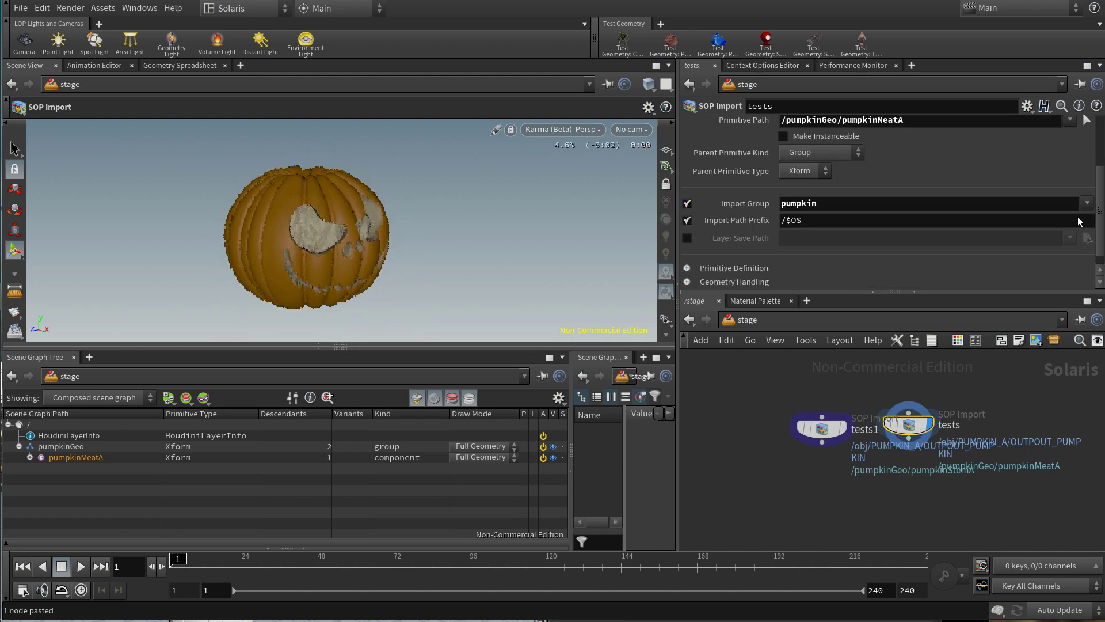
# Add a Merge node, connect the tests1 and tests imports to it, and display the merged result
pyautogui.moveTo(891, 426)
pyautogui.press('Tab')
pyautogui.write('merge')
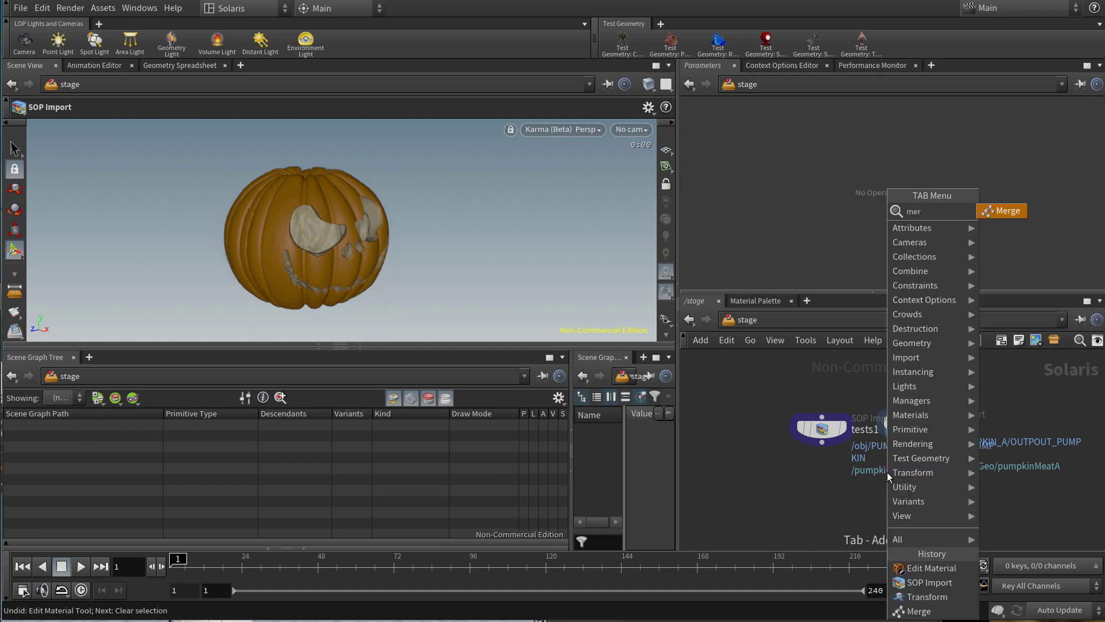
pyautogui.press('Return')
pyautogui.click(887, 472)
pyautogui.moveTo(887, 472); pyautogui.dragTo(823, 442)
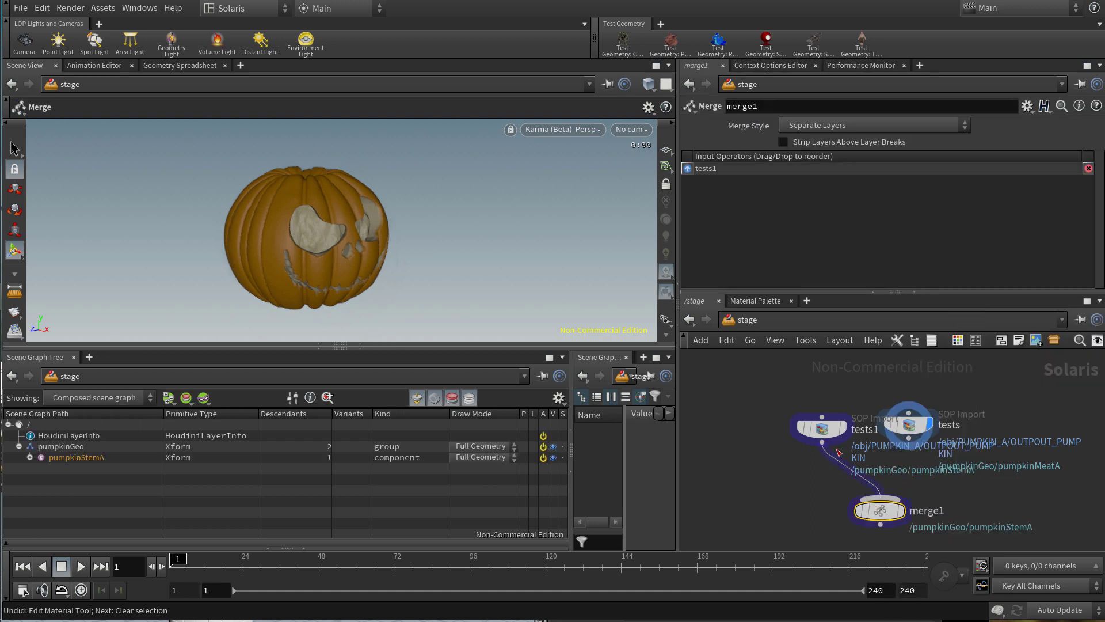
pyautogui.moveTo(888, 498); pyautogui.dragTo(909, 438)
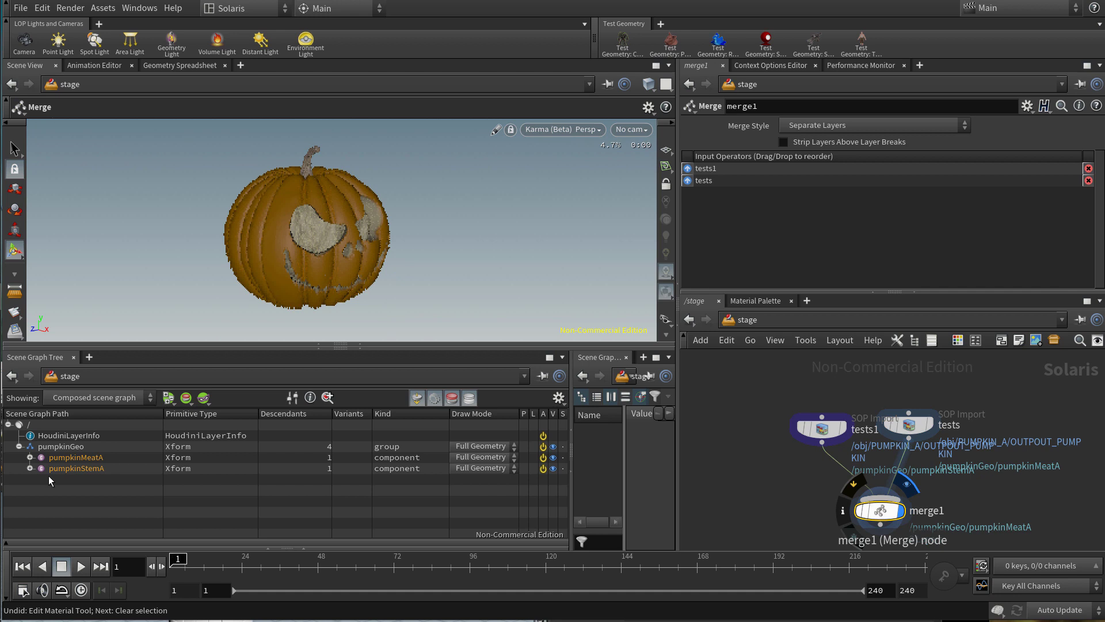
# Check the pumpkinMeatA and pumpkinStemA primitives by selecting each one, then clear the selection and inspect the merged pumpkin
pyautogui.click(78, 457)
pyautogui.click(87, 468)
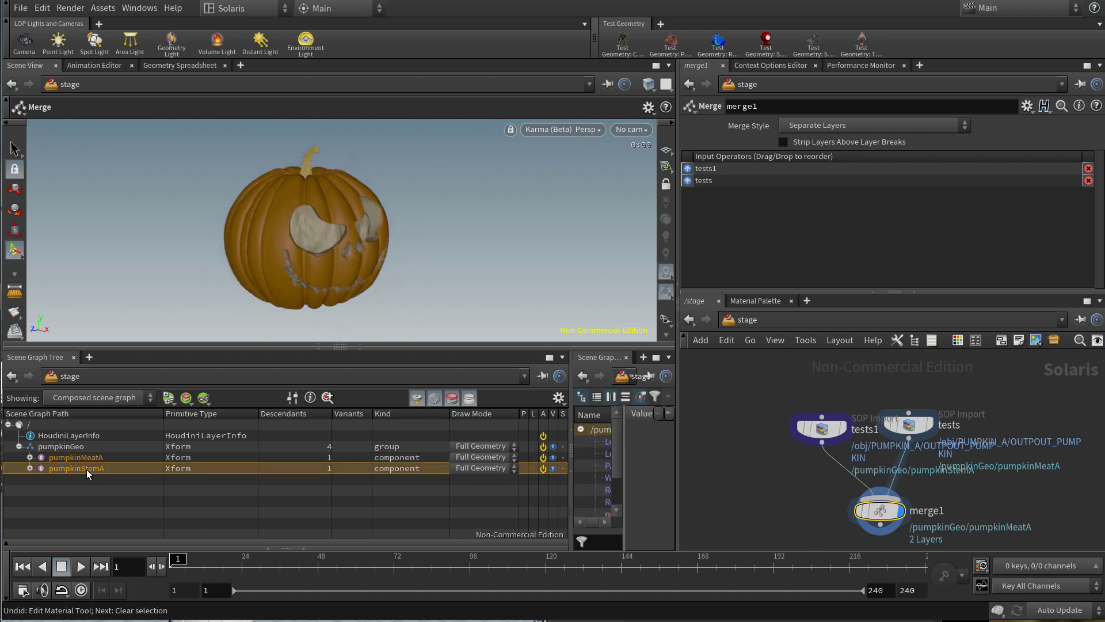
pyautogui.click(108, 494)
pyautogui.keyDown('alt'); pyautogui.moveTo(292, 238); pyautogui.dragTo(278, 234); pyautogui.keyUp('alt')
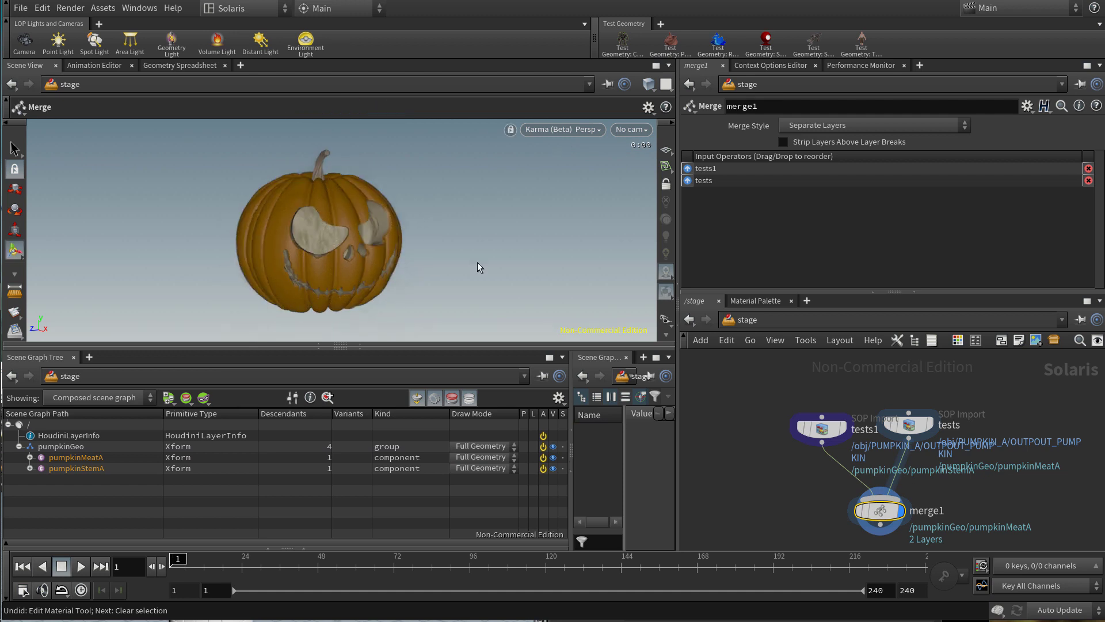
# Duplicate both SOP Import nodes together with their Merge node for the second pumpkin
pyautogui.moveTo(965, 499); pyautogui.dragTo(901, 466, button='middle')
pyautogui.moveTo(899, 489); pyautogui.dragTo(717, 383)
pyautogui.hotkey('ctrl', 'c')
pyautogui.hotkey('ctrl', 'v')
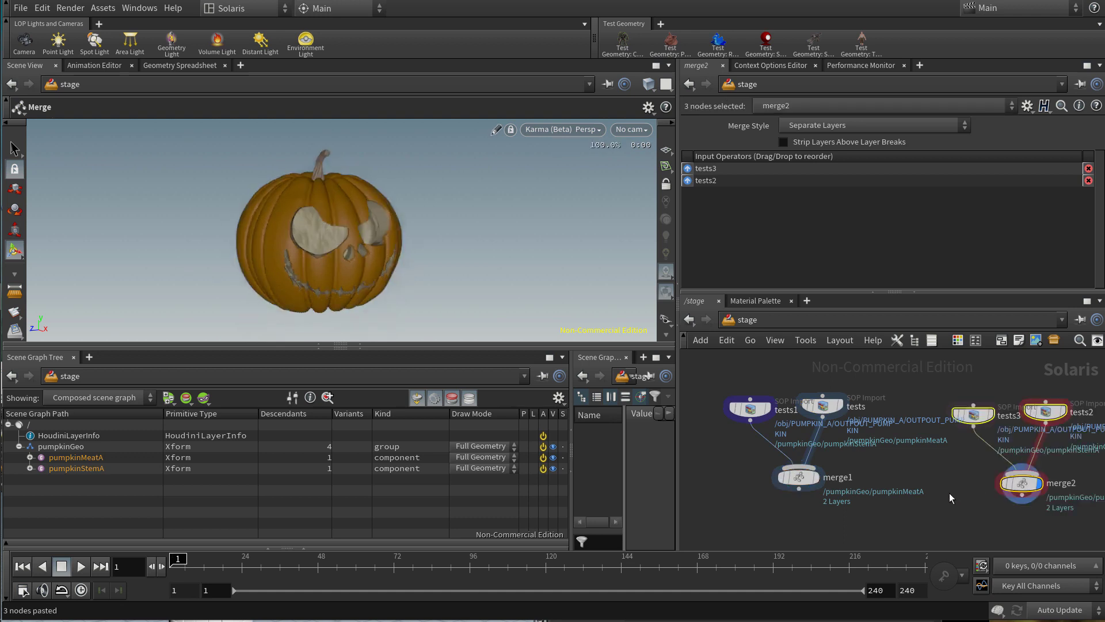
# Set the copied stem import's SOP path to /obj/PUMPKIN_B/OUTPOUT_PUMPKIN and its primitive path to /pumpkinGeo/pumpkinStemB
pyautogui.click(973, 414)
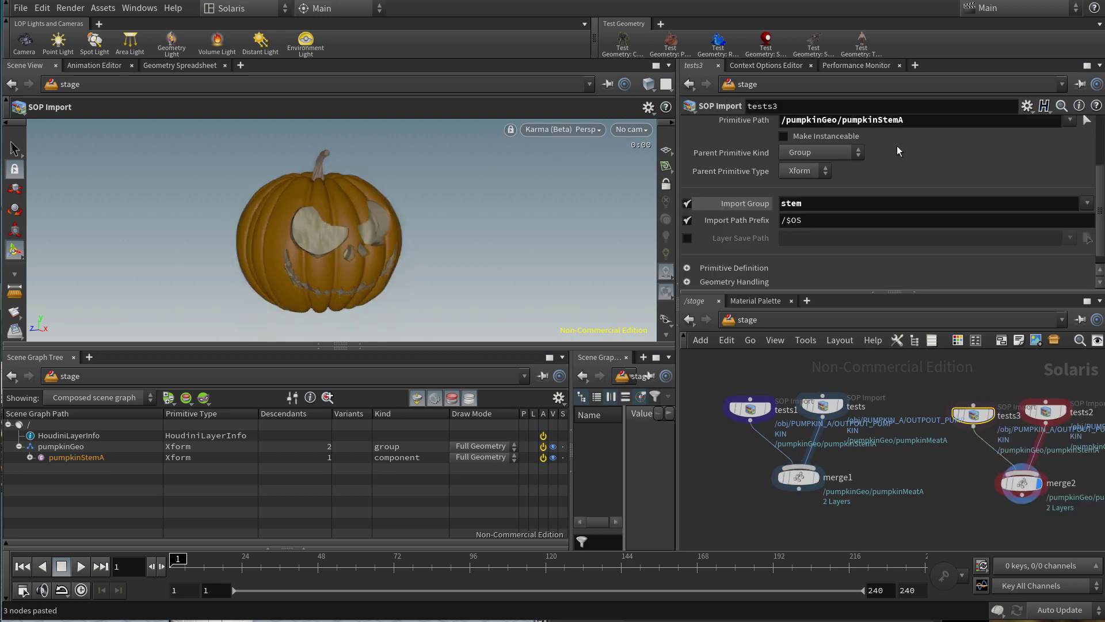
pyautogui.scroll(5, 897, 146)
pyautogui.click(852, 125)
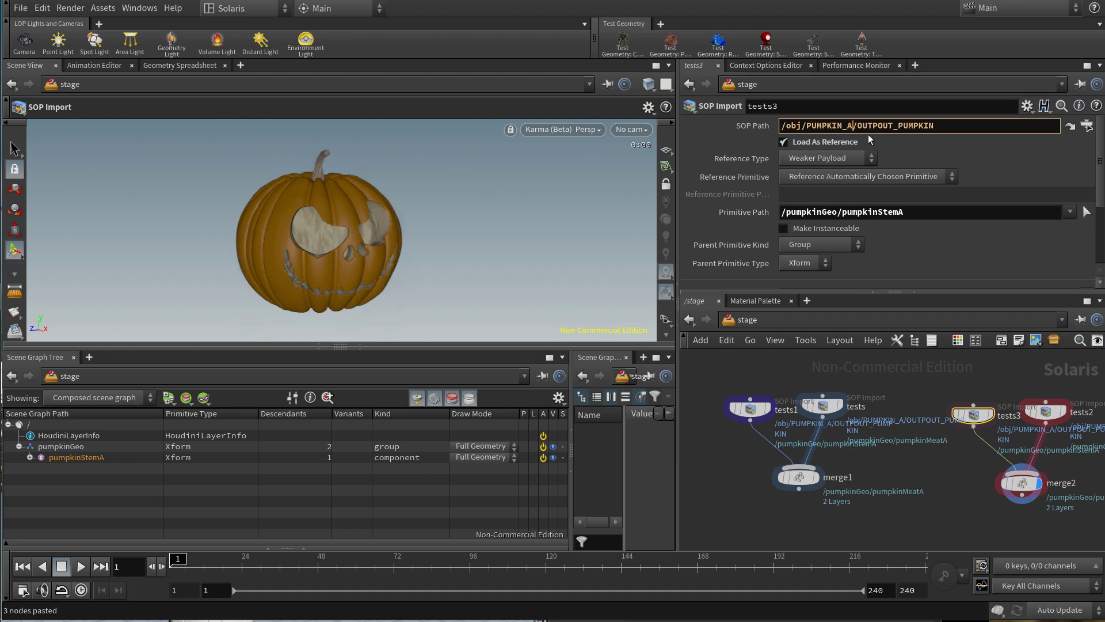
pyautogui.press('BackSpace')
pyautogui.write('B')
pyautogui.press('Return')
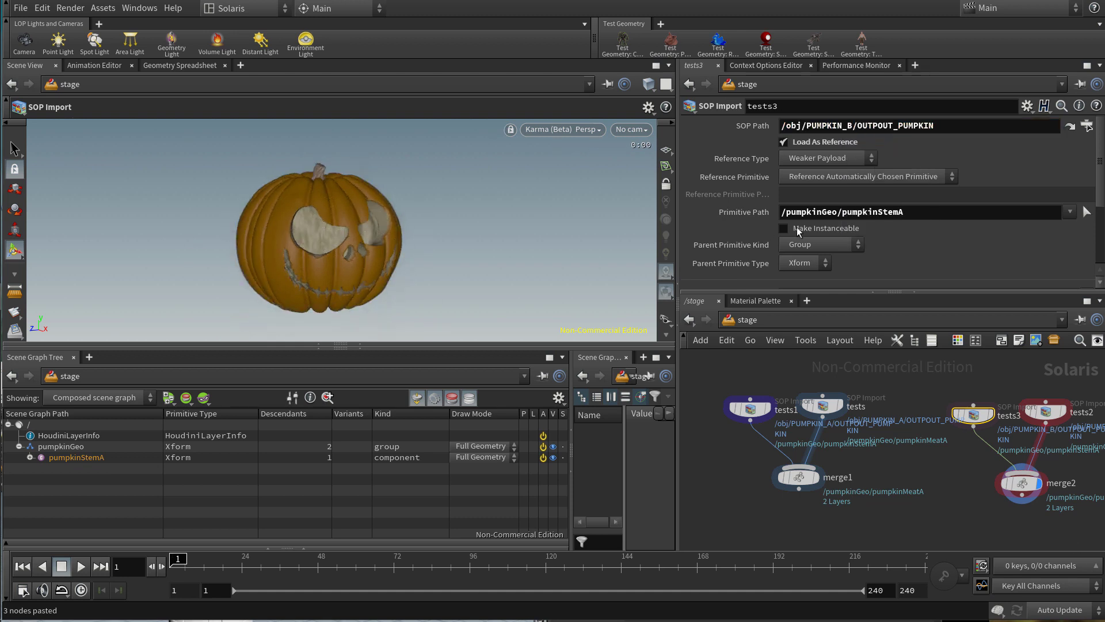
pyautogui.click(914, 214)
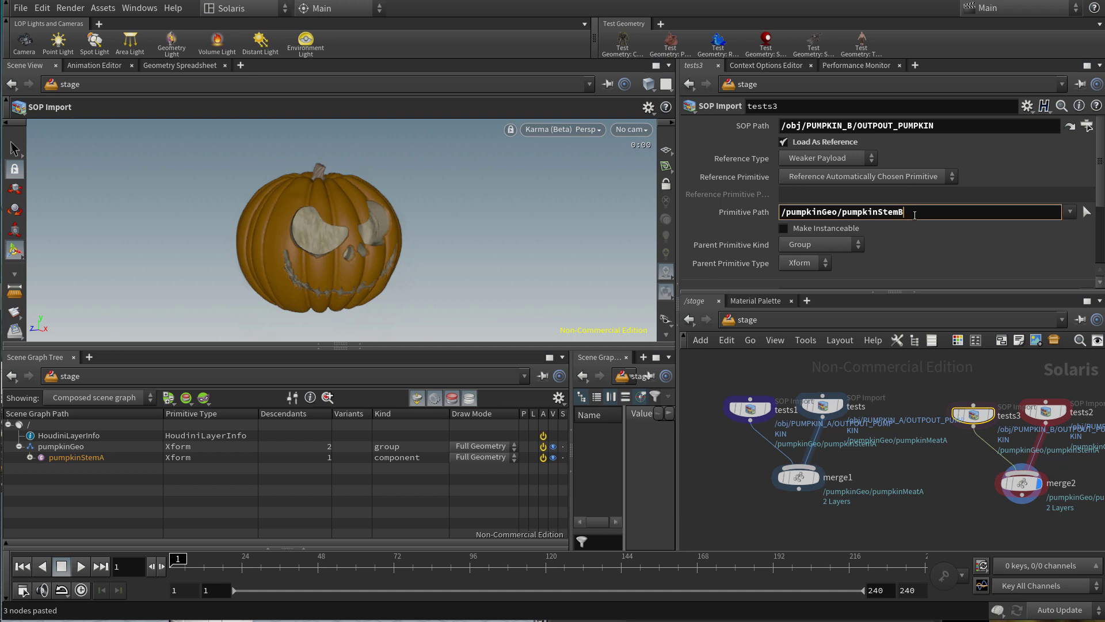
pyautogui.press('Return')
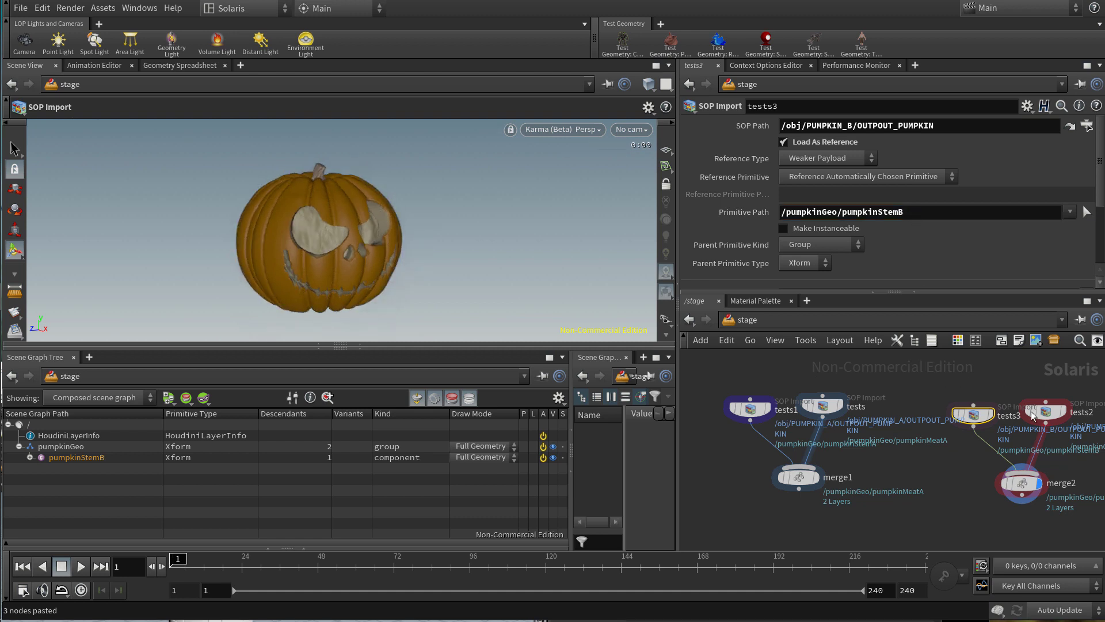
# Set the copied meat import's primitive path to /pumpkinGeo/pumpkinMeatB and its SOP path to /obj/PUMPKIN_B/OUTPOUT_PUMPKIN
pyautogui.click(1049, 413)
pyautogui.click(916, 214)
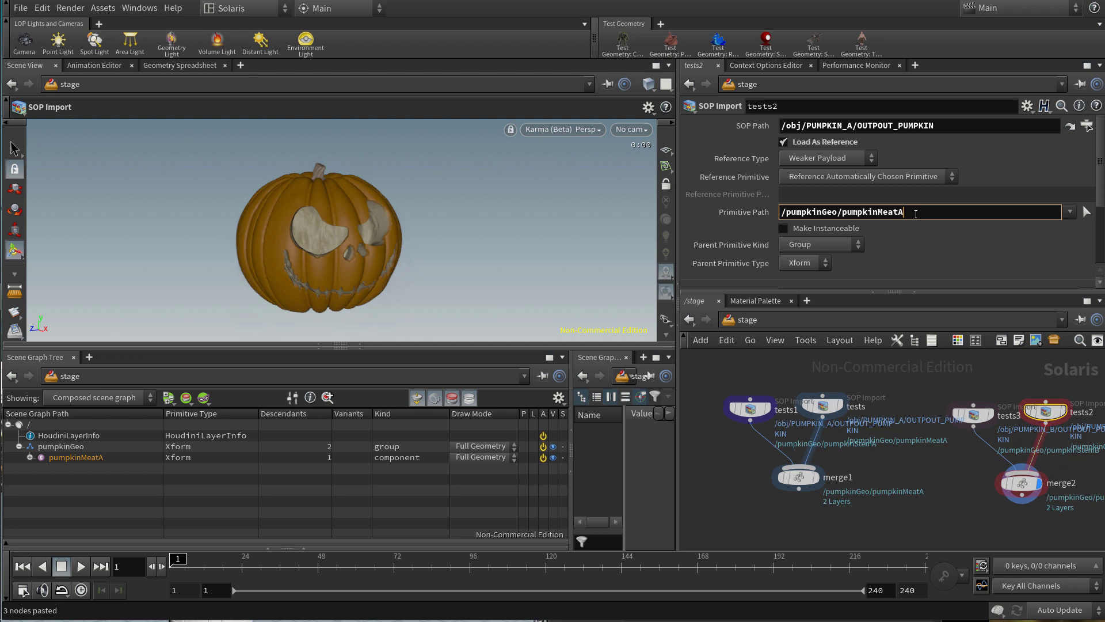
pyautogui.press('Return')
pyautogui.click(854, 125)
pyautogui.press('BackSpace')
pyautogui.write('B')
pyautogui.press('Return')
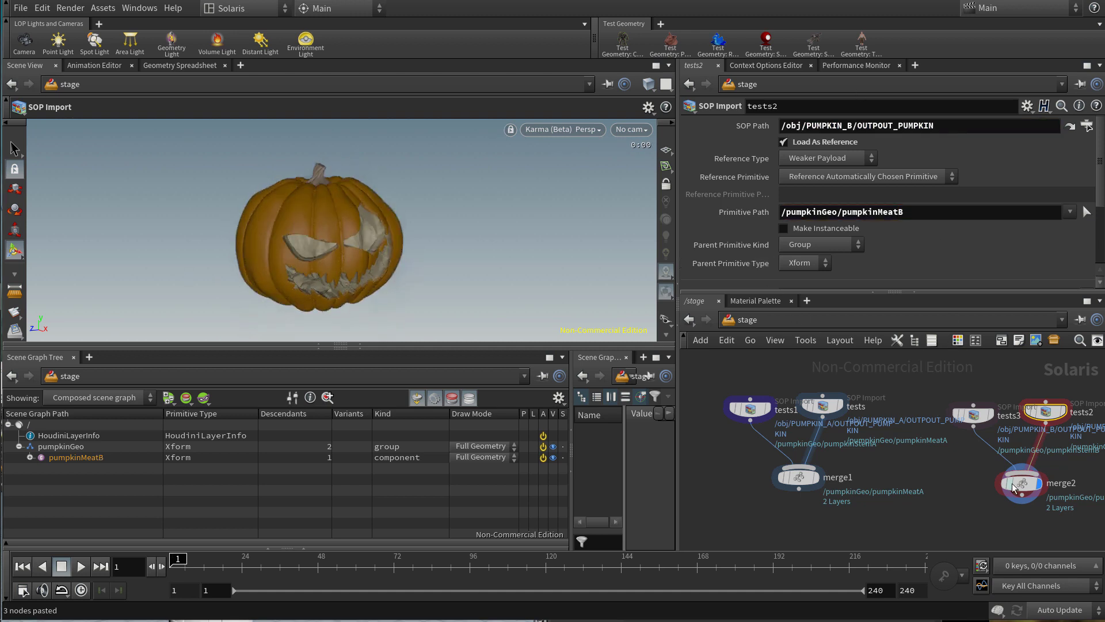
# Add a new Merge node below both pumpkin branches and connect merge1 and merge2 to it
pyautogui.click(1009, 482)
pyautogui.moveTo(959, 500); pyautogui.dragTo(949, 477, button='middle')
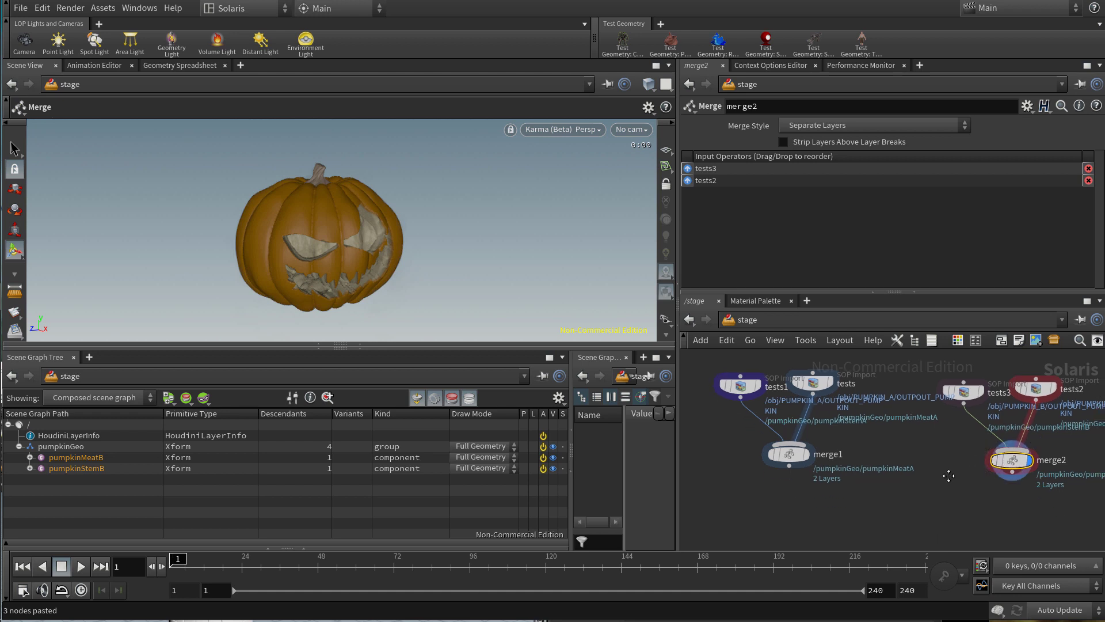
pyautogui.press('Tab')
pyautogui.write('mer')
pyautogui.press('Return')
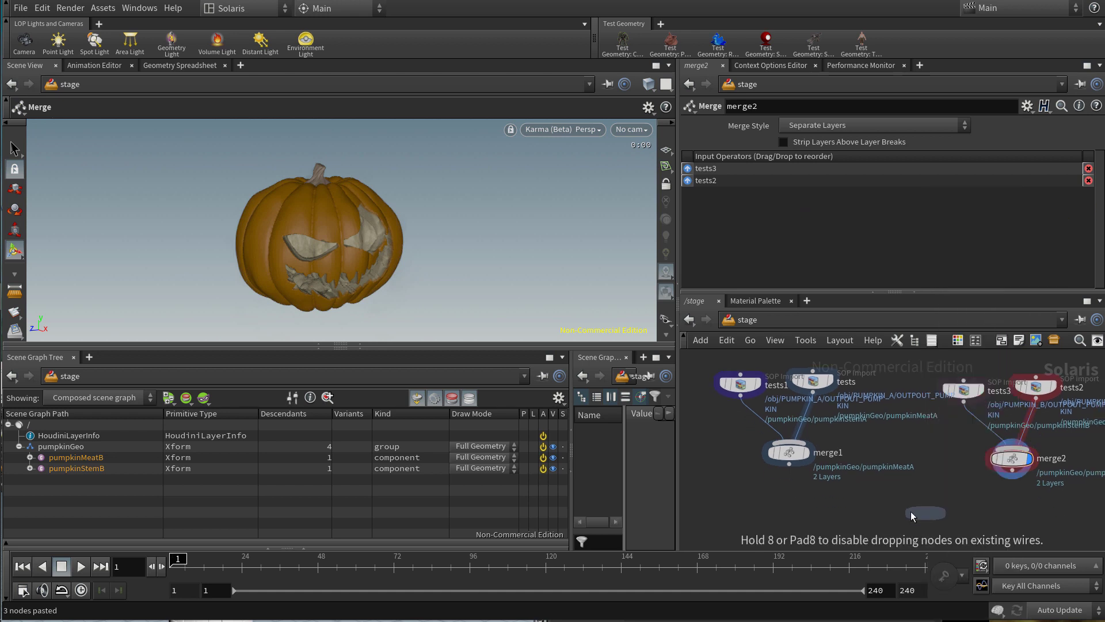
pyautogui.moveTo(911, 512); pyautogui.dragTo(910, 484, button='middle')
pyautogui.click(908, 503)
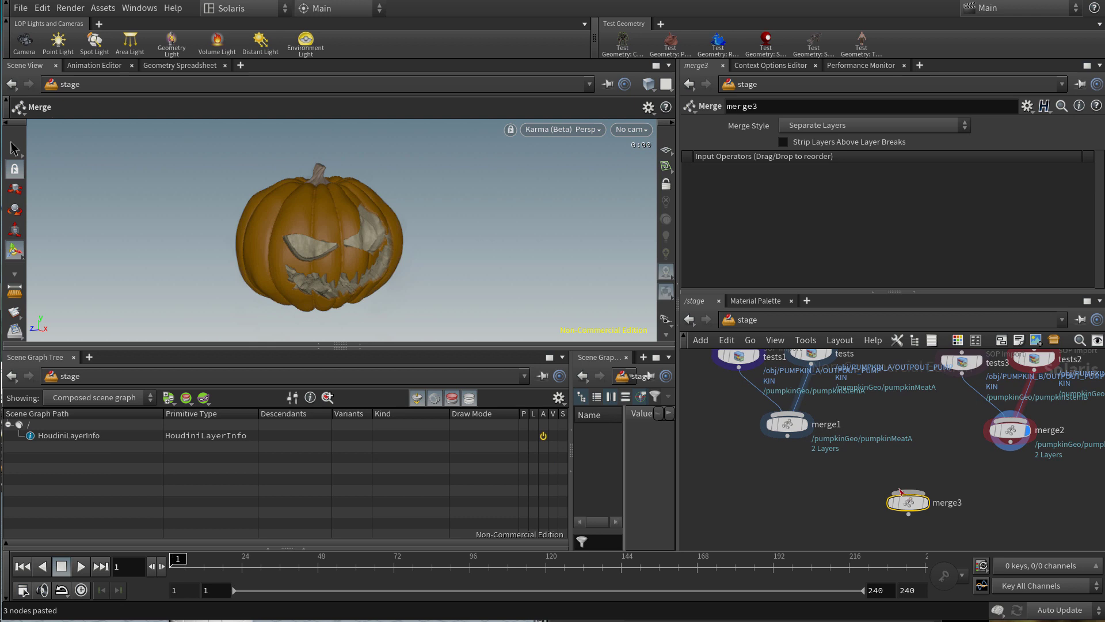
pyautogui.moveTo(909, 491); pyautogui.dragTo(1010, 447)
pyautogui.scroll(3, 937, 471)
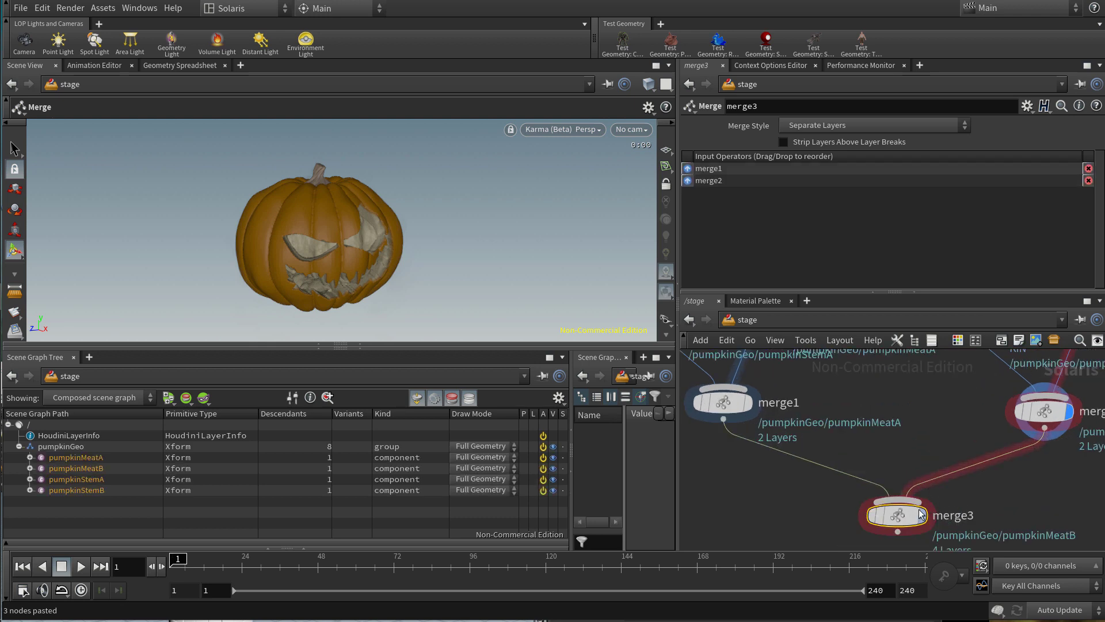
# Check the pumpkinStemB and pumpkinStemA primitives in the scene graph and display the result of merge3
pyautogui.click(76, 488)
pyautogui.click(76, 480)
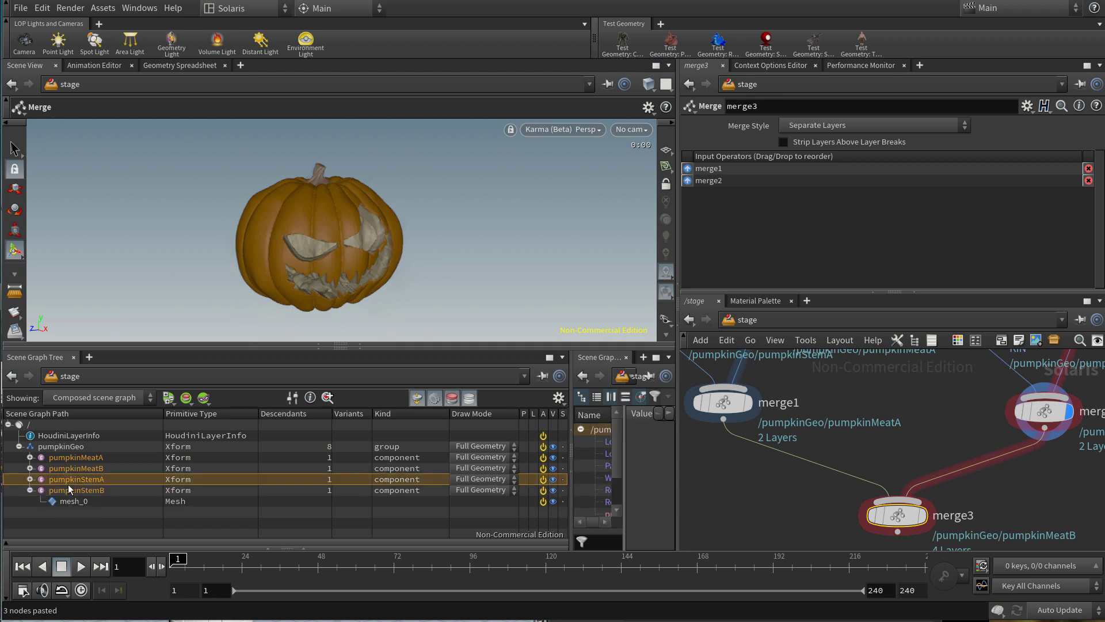
pyautogui.moveTo(779, 477); pyautogui.dragTo(822, 461, button='middle')
pyautogui.scroll(-2, 771, 419)
pyautogui.click(876, 439)
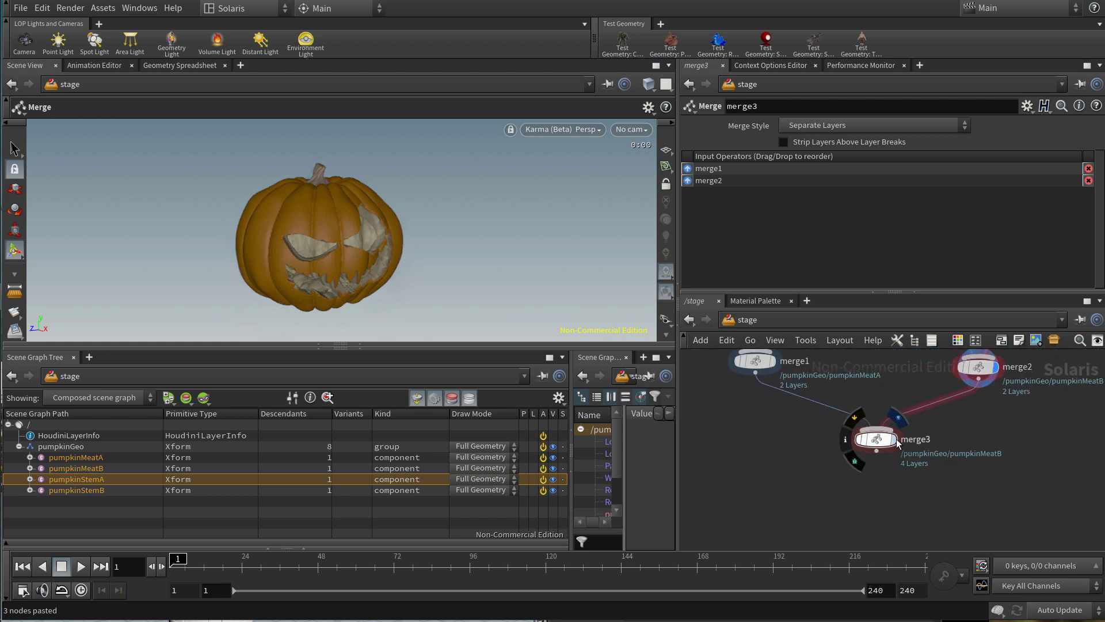
# Insert a Transform node between merge1 and merge3 and move the first pumpkin about -2.55 along Z
pyautogui.press('Tab')
pyautogui.write('tr')
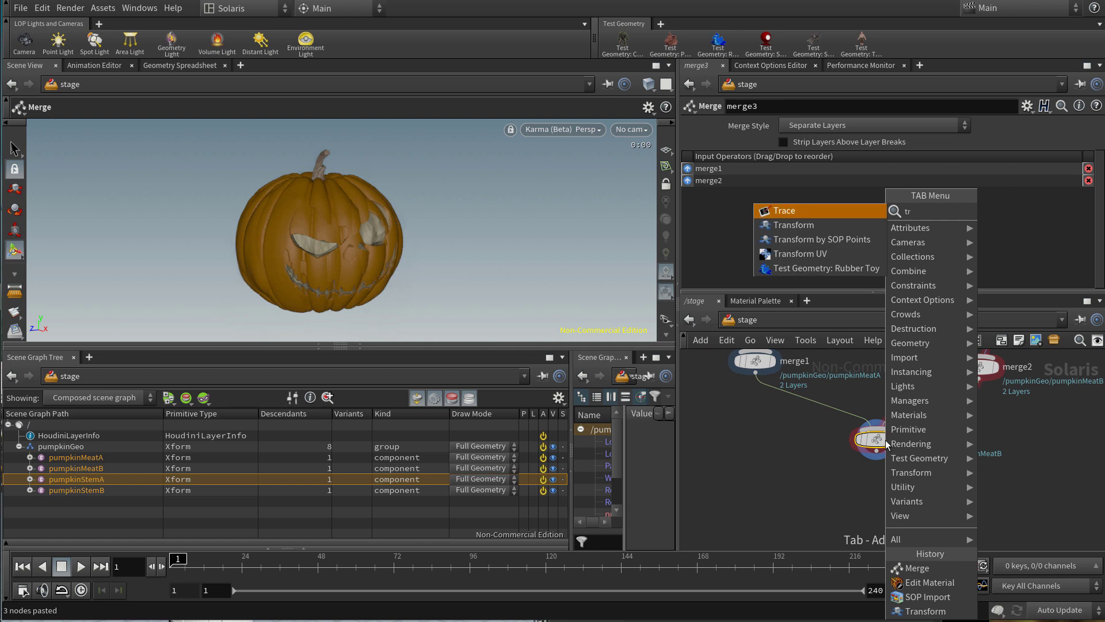
pyautogui.press('Down')
pyautogui.press('Return')
pyautogui.click(808, 409)
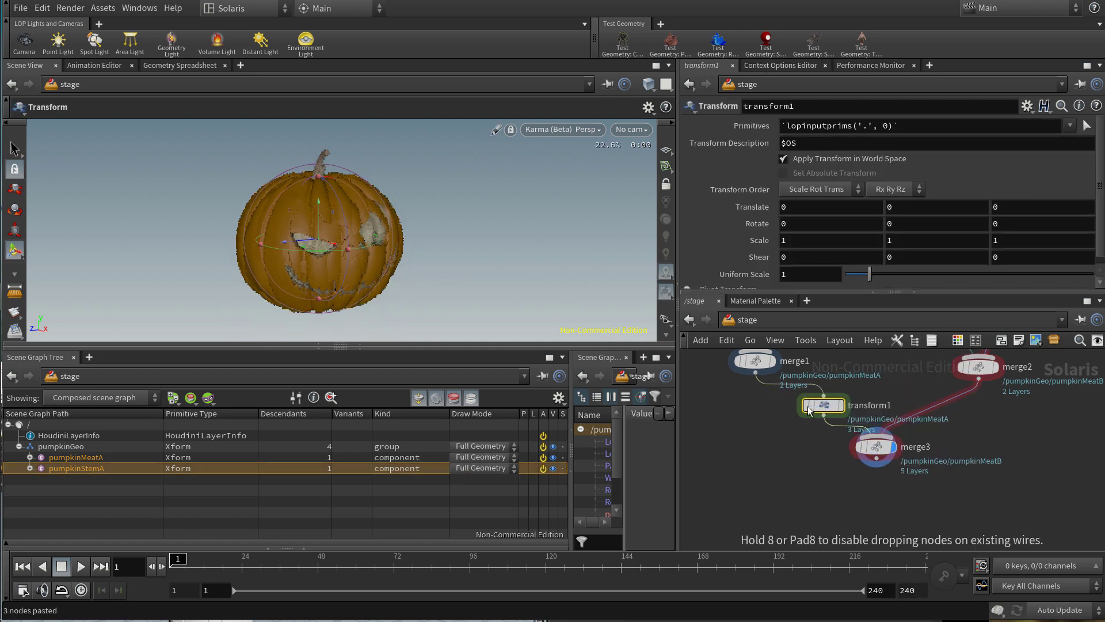
pyautogui.moveTo(285, 241); pyautogui.dragTo(458, 224)
# Line up transform1 beneath merge1 in the network and display its result to inspect the pumpkin's meat and stem
pyautogui.moveTo(785, 431); pyautogui.dragTo(800, 445, button='middle')
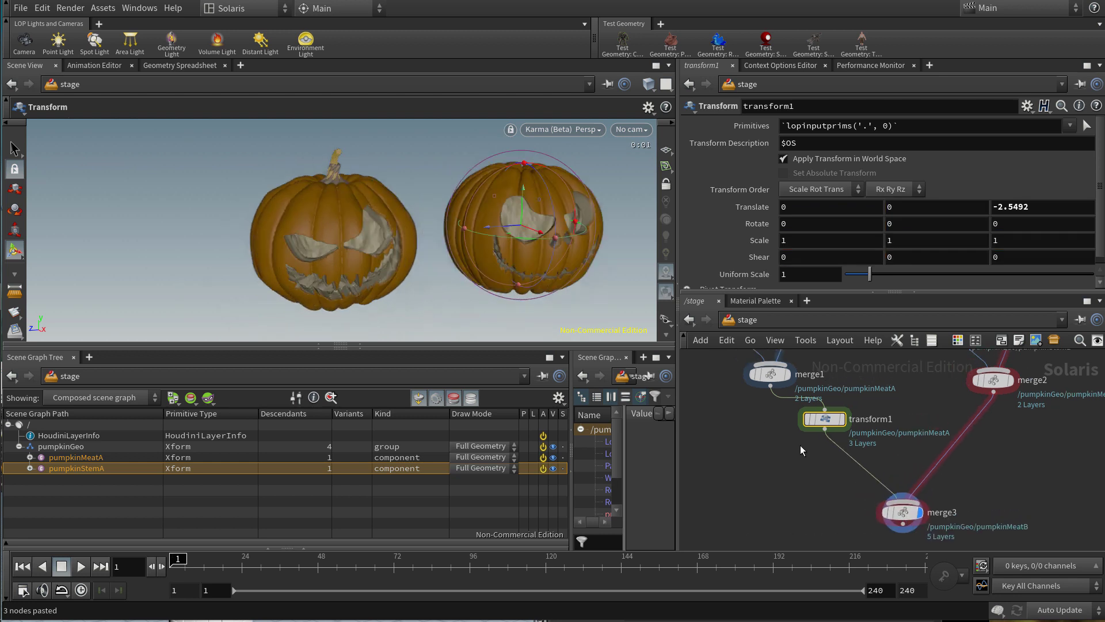
pyautogui.moveTo(827, 418); pyautogui.dragTo(793, 425)
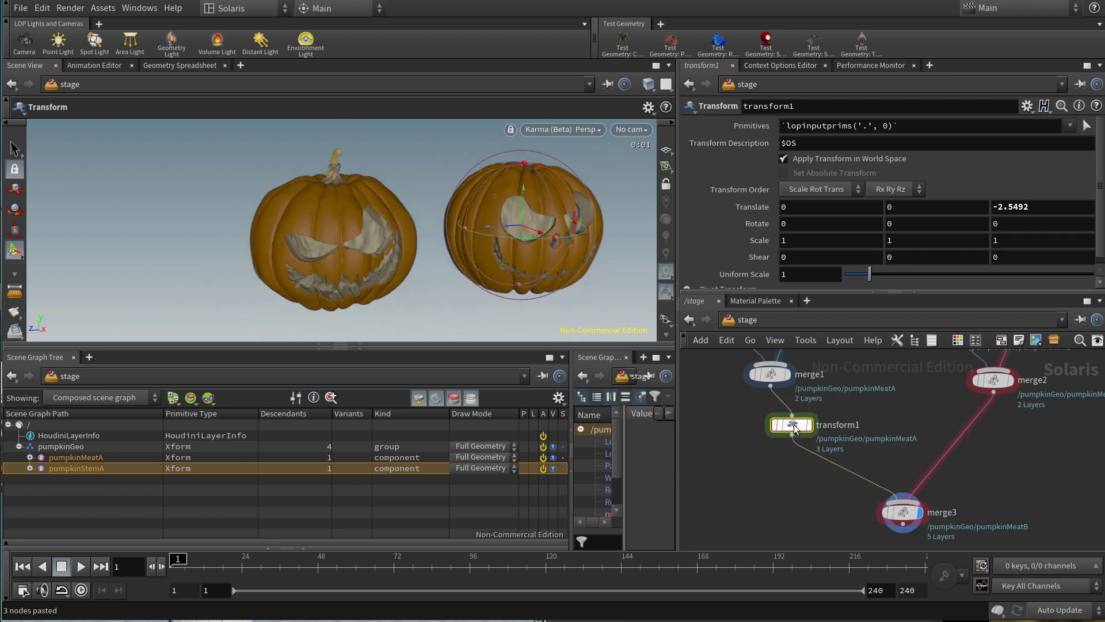
pyautogui.press('r')
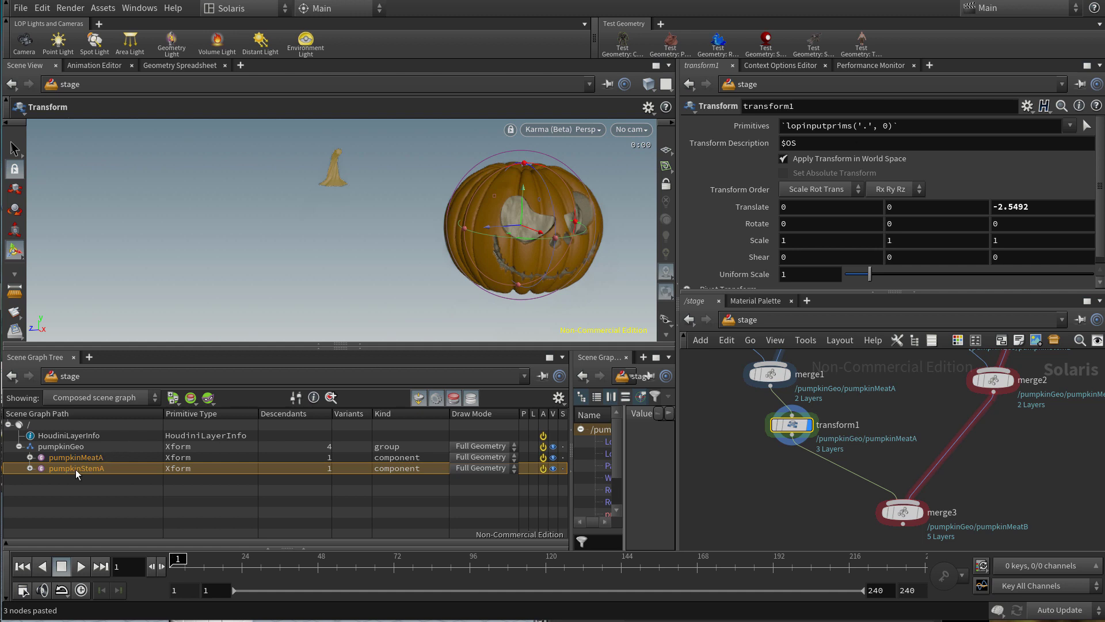
pyautogui.moveTo(844, 397); pyautogui.dragTo(875, 469, button='middle')
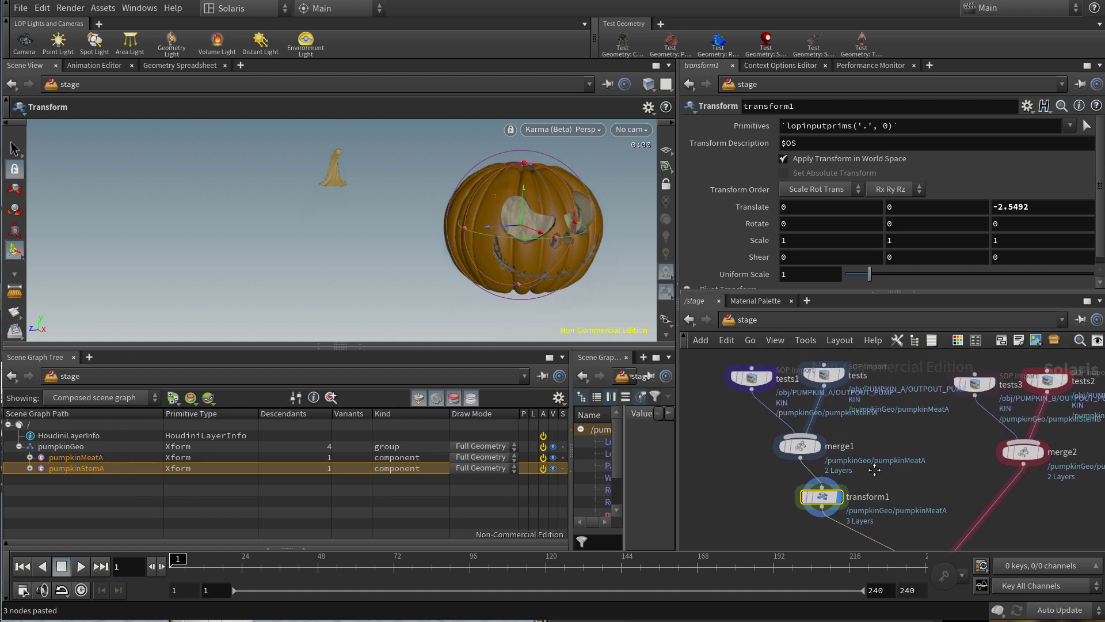
pyautogui.moveTo(493, 236)
pyautogui.keyDown('alt'); pyautogui.mouseDown()
pyautogui.moveTo(454, 239)
pyautogui.moveTo(496, 237)
pyautogui.mouseUp(); pyautogui.keyUp('alt')
# Set the primitive path of the tests1 stem import to /pumpkinGeo/pumpkinA/pumpkinStem
pyautogui.moveTo(791, 426); pyautogui.dragTo(800, 455, button='middle')
pyautogui.moveTo(767, 413); pyautogui.dragTo(749, 410)
pyautogui.click(750, 410)
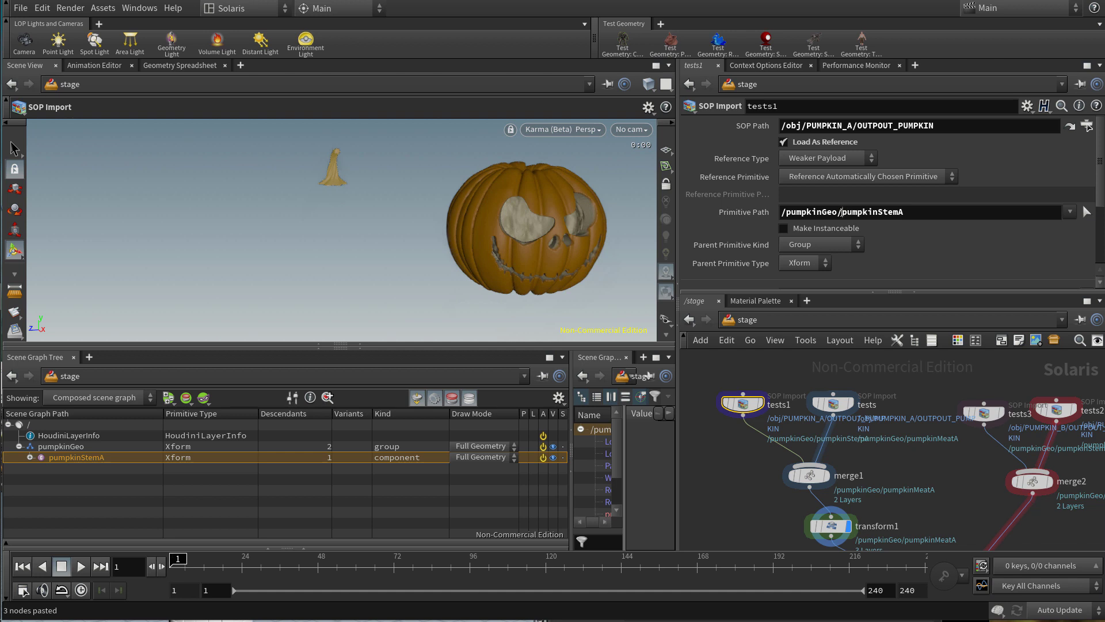
pyautogui.write('mpkinA/pumpkin')
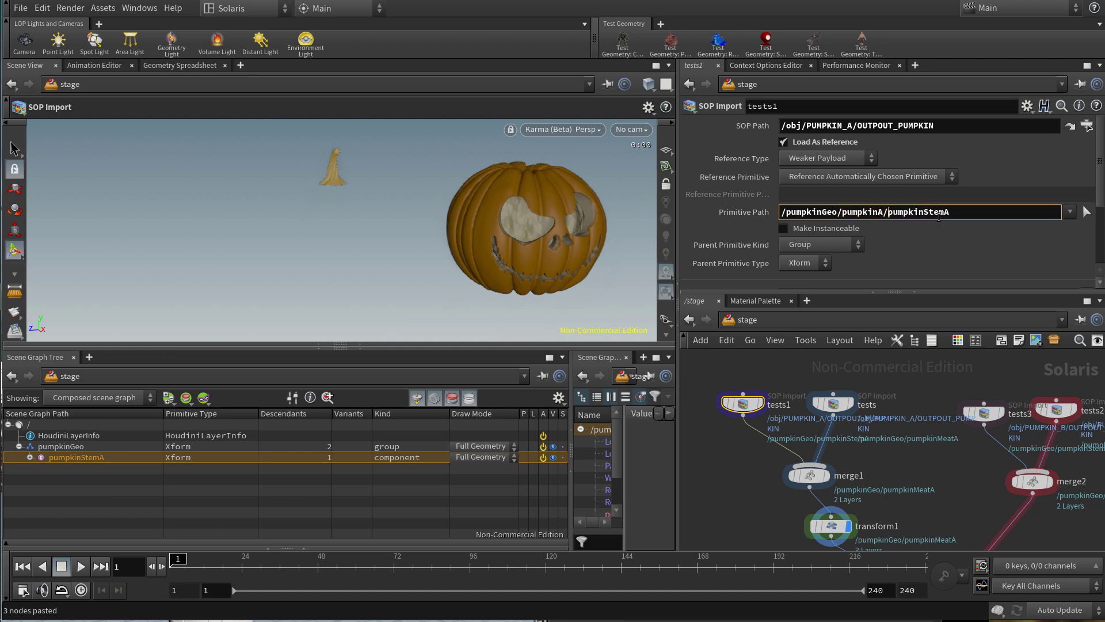
pyautogui.press('Return')
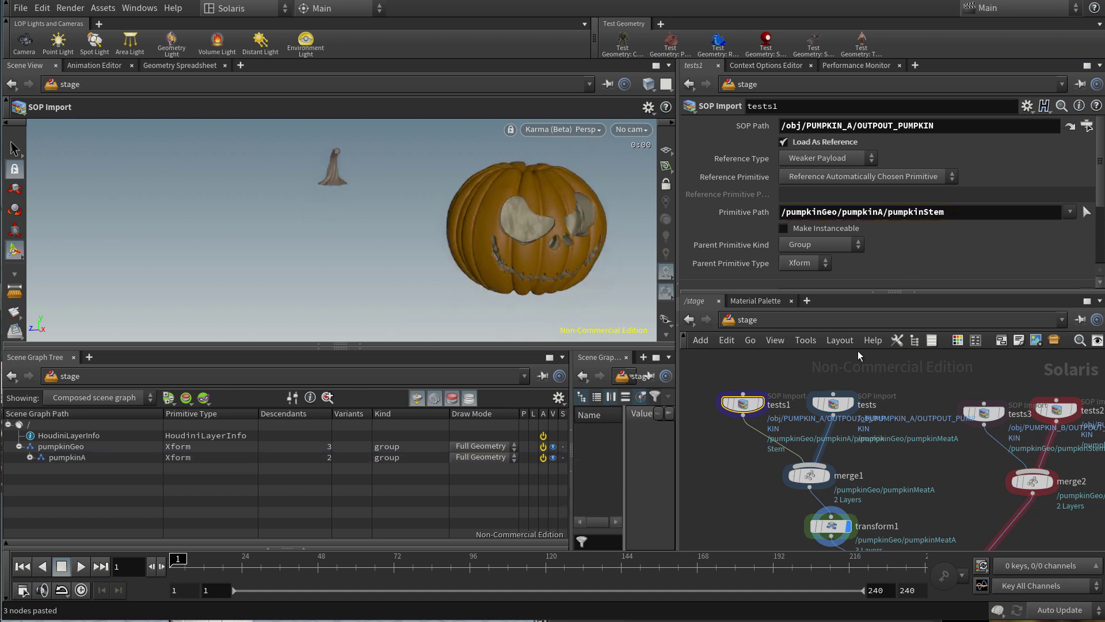
# Set the primitive path of the tests meat import to /pumpkinGeo/pumpkinA/pumpkinMeat
pyautogui.click(834, 405)
pyautogui.click(844, 212)
pyautogui.write('pumpkinA')
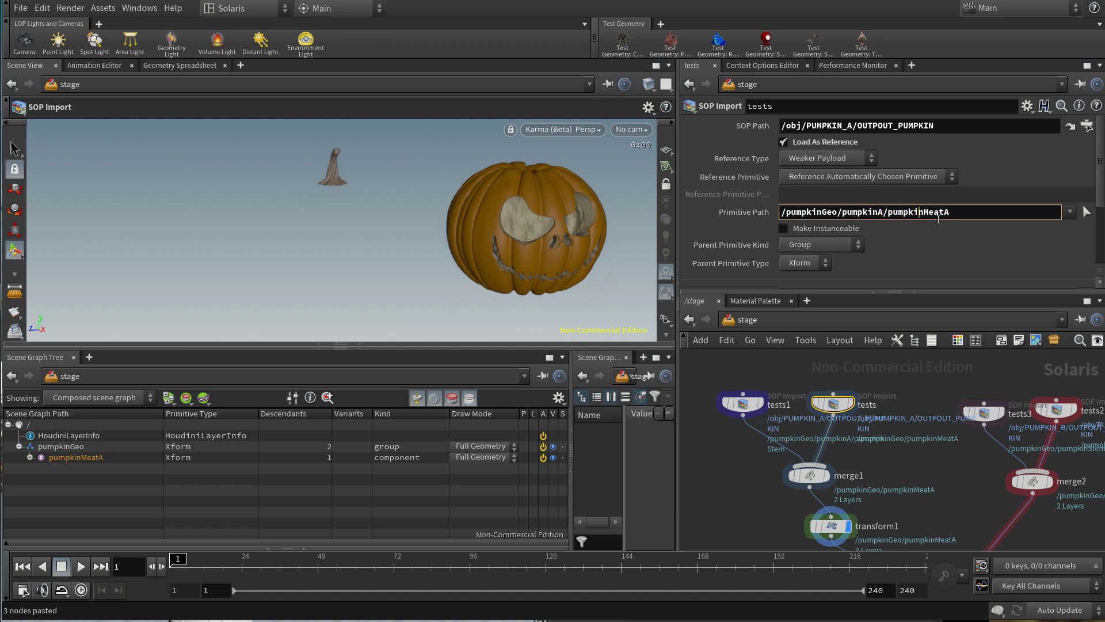
pyautogui.press('Return')
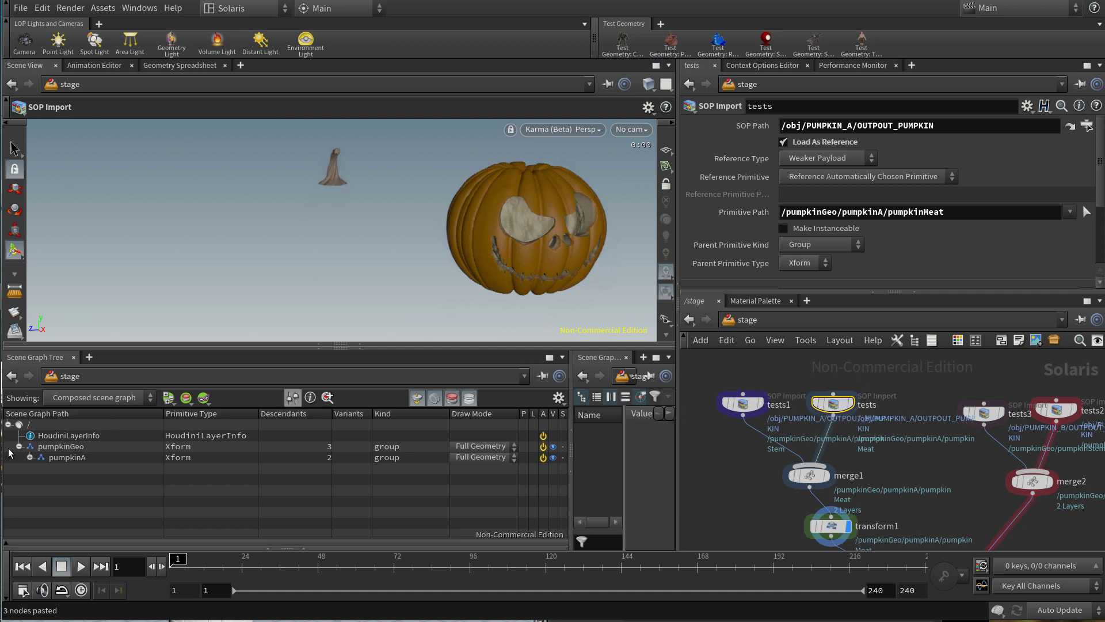
# Expand the pumpkinA group in the scene graph and display merge1 to check its child primitives
pyautogui.click(30, 457)
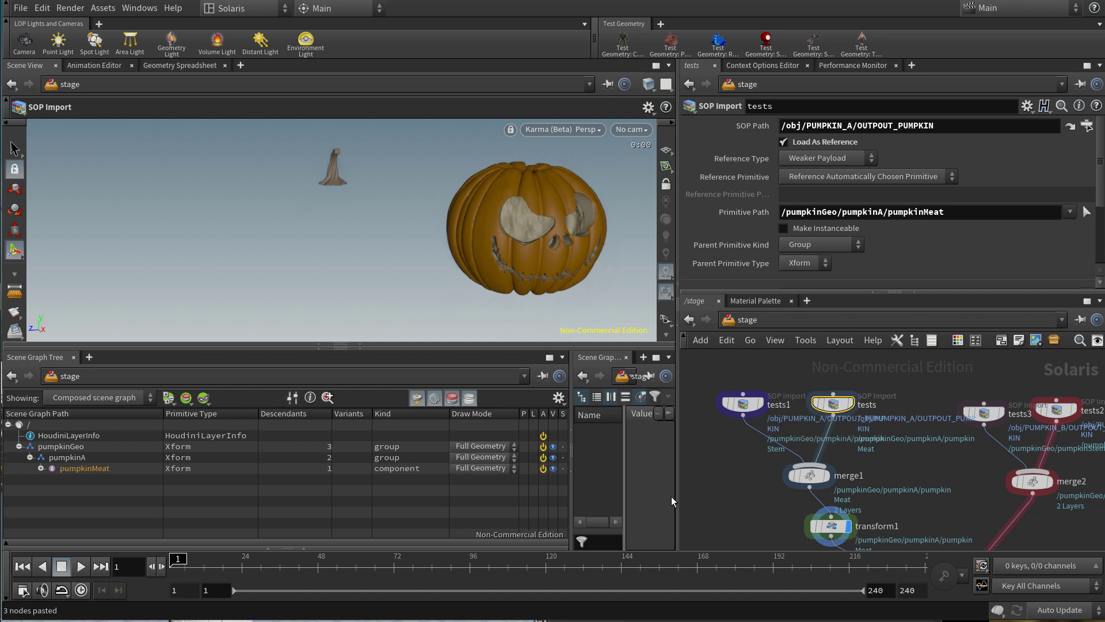
pyautogui.click(828, 475)
pyautogui.click(818, 480)
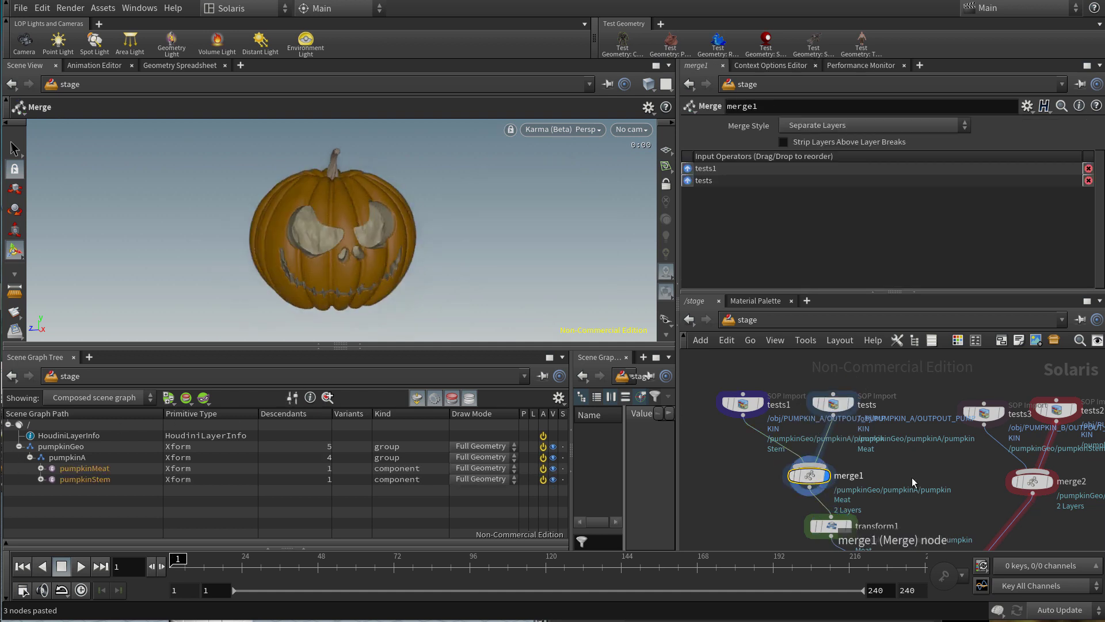
# Display transform1 and set its target primitives to the /pumpkinGeo/pumpkinA group
pyautogui.moveTo(913, 478); pyautogui.dragTo(923, 427, button='middle')
pyautogui.scroll(1, 840, 474)
pyautogui.click(861, 479)
pyautogui.click(842, 477)
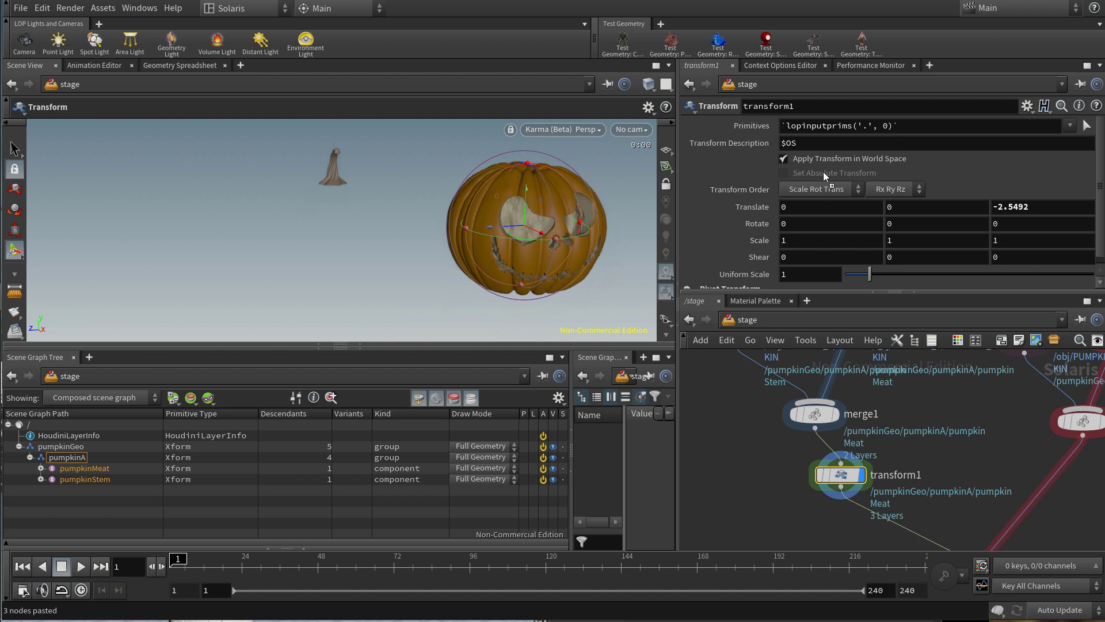
pyautogui.moveTo(817, 140); pyautogui.dragTo(814, 127)
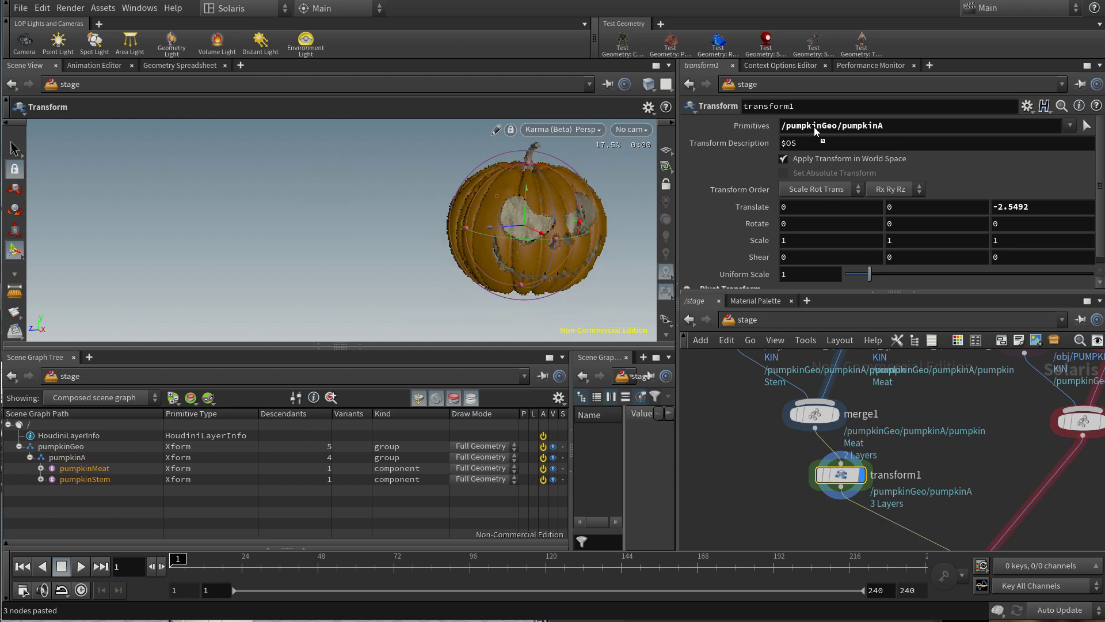
pyautogui.moveTo(898, 123); pyautogui.dragTo(798, 119)
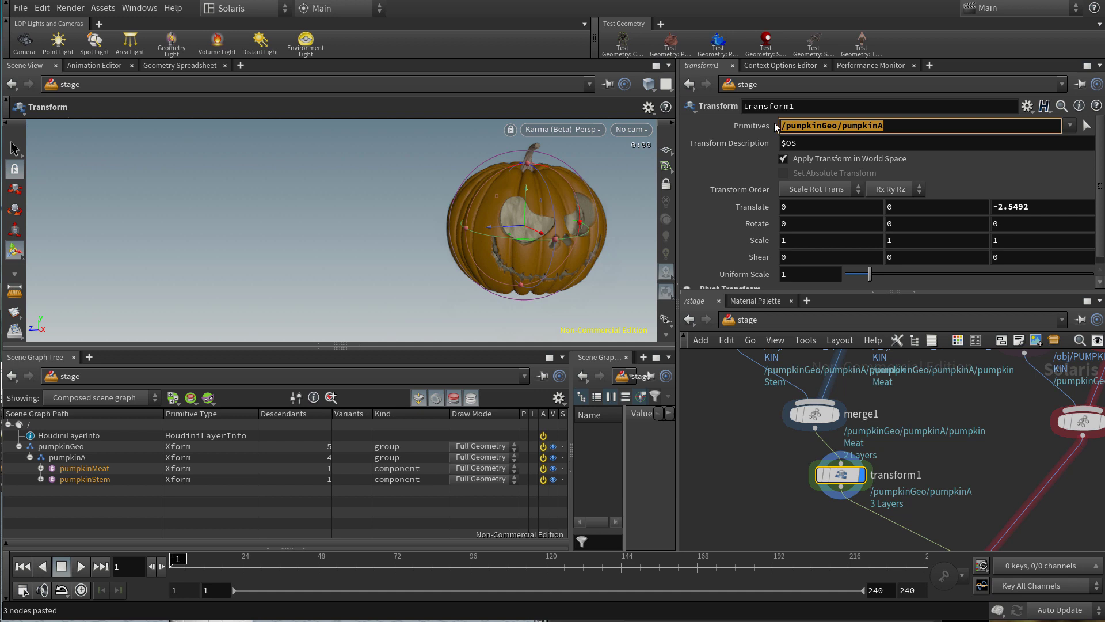
pyautogui.click(399, 266)
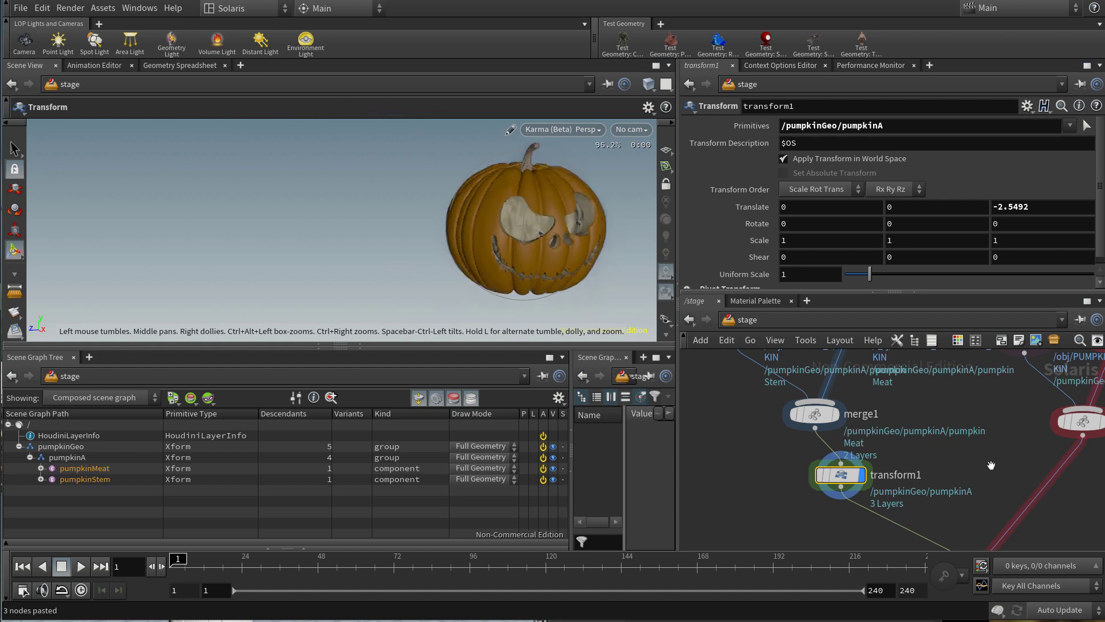
# Display the second pumpkin's merged result from merge2
pyautogui.moveTo(958, 513); pyautogui.dragTo(885, 461, button='middle')
pyautogui.scroll(-2, 884, 459)
pyautogui.moveTo(991, 395); pyautogui.dragTo(950, 459, button='middle')
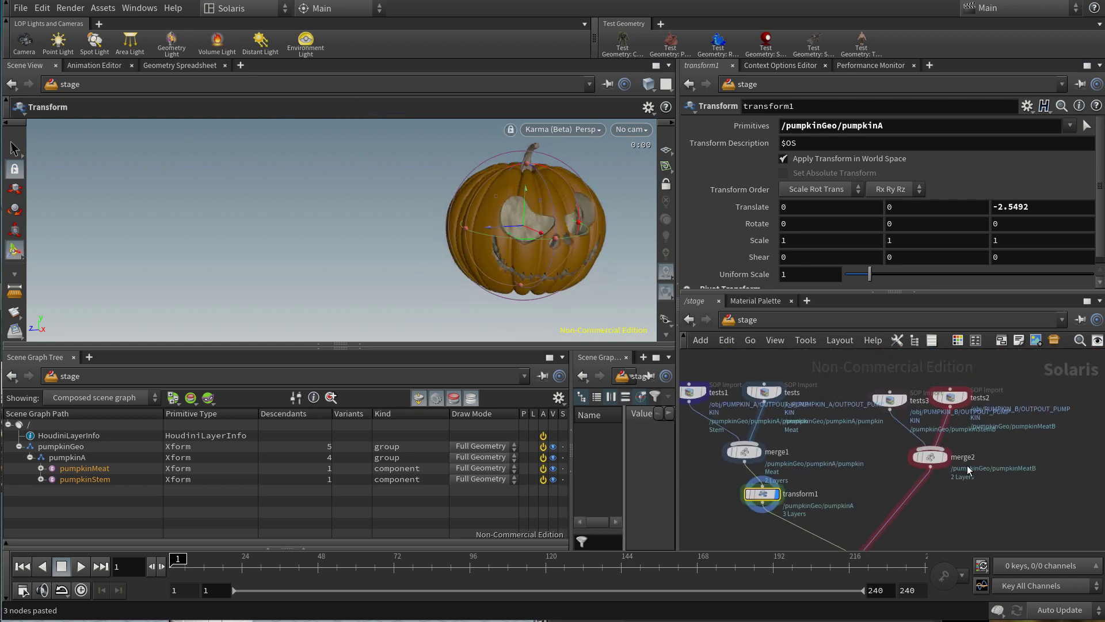
pyautogui.scroll(2, 948, 457)
pyautogui.click(938, 454)
pyautogui.click(917, 453)
pyautogui.moveTo(796, 462); pyautogui.dragTo(801, 518, button='middle')
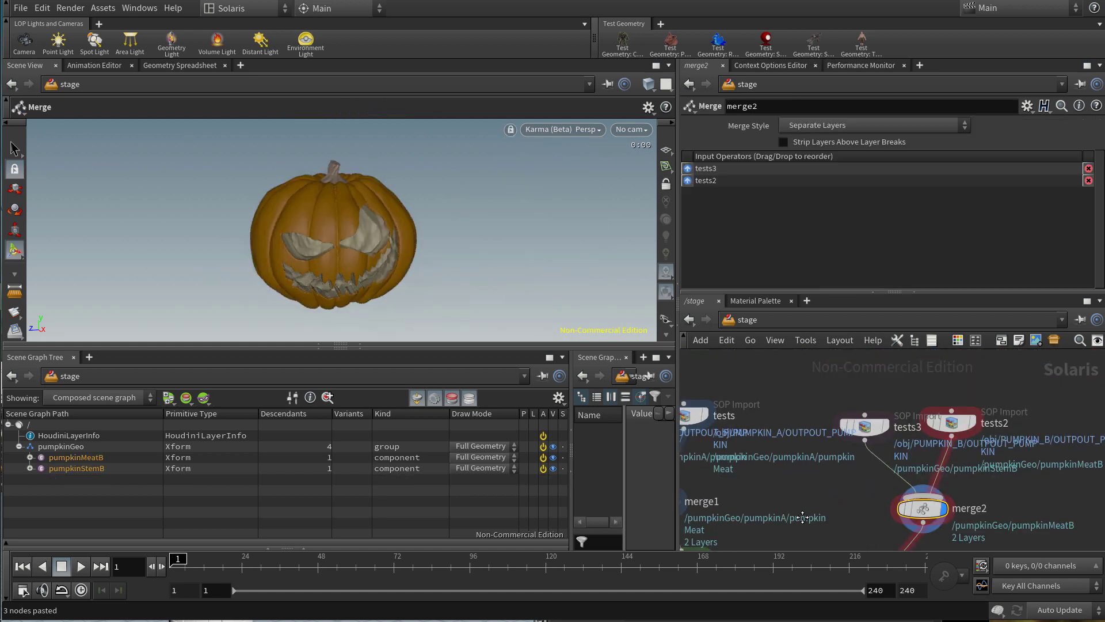
# Set the primitive path of the tests3 stem import to /pumpkinGeo/pumpkinB/pumpkinStem
pyautogui.click(864, 427)
pyautogui.click(856, 126)
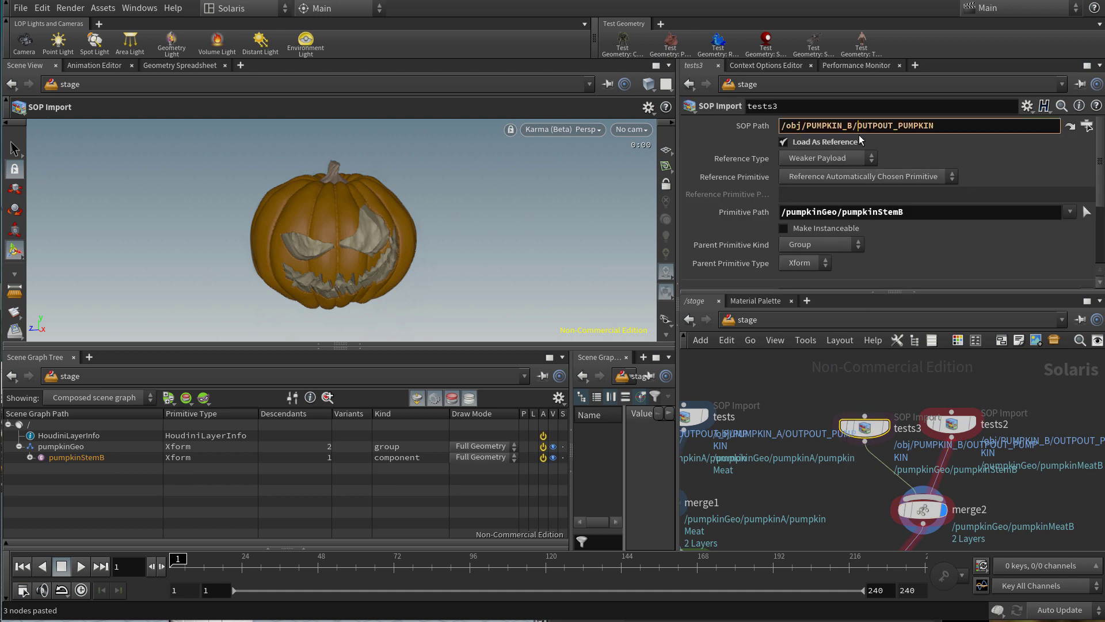
pyautogui.click(843, 211)
pyautogui.write('pumpkin')
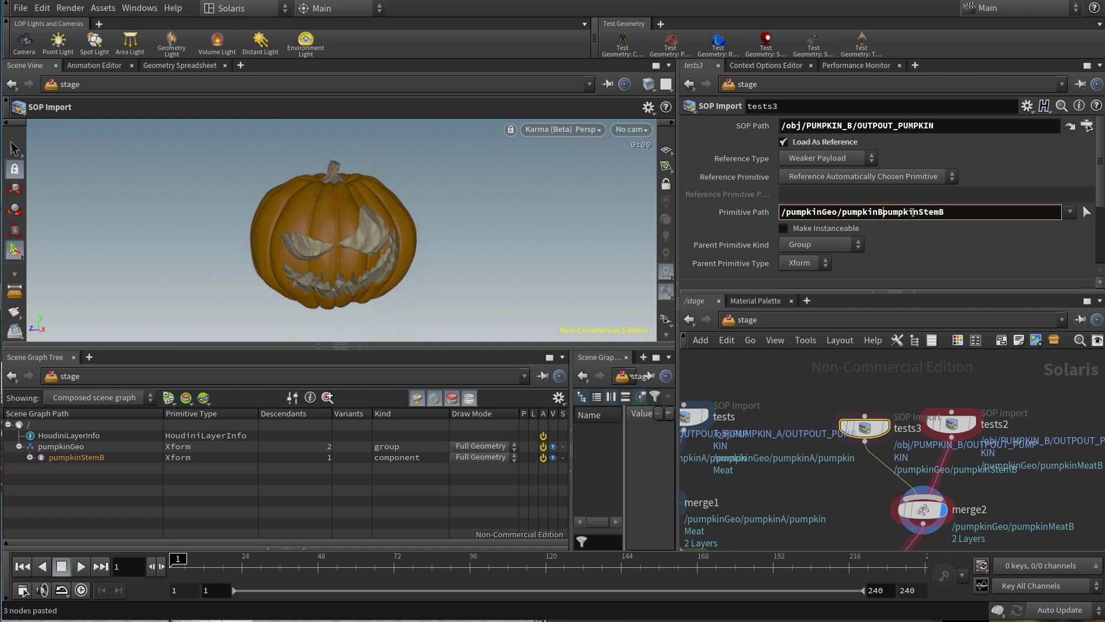
pyautogui.click(969, 213)
pyautogui.press('BackSpace')
pyautogui.press('Return')
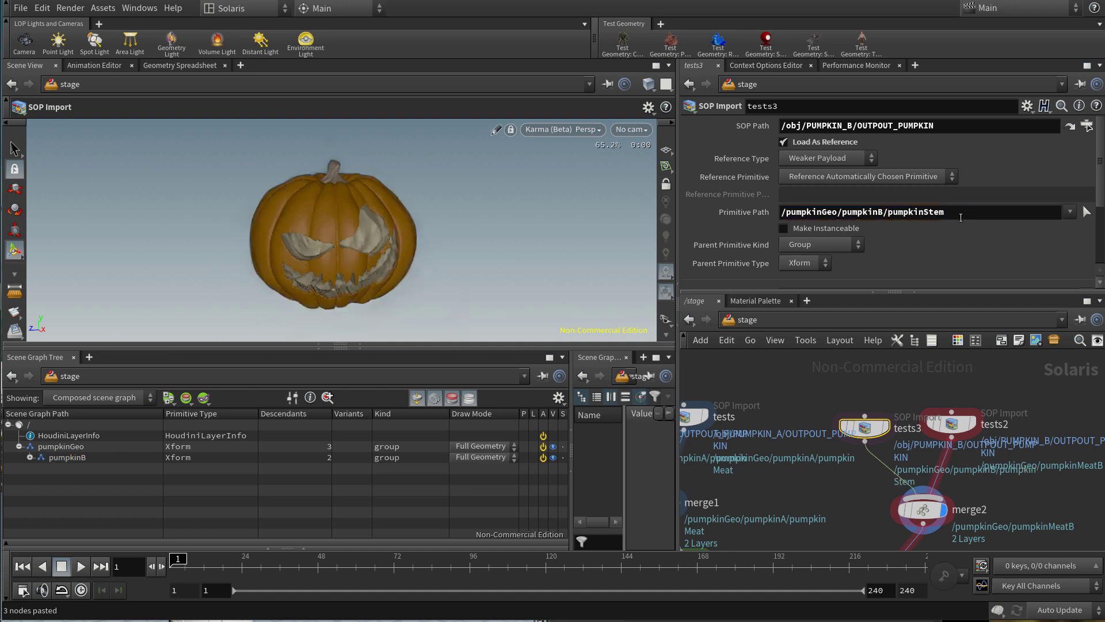
# Set the primitive path of the tests2 meat import to /pumpkinGeo/pumpkinB/pumpkinMeat
pyautogui.click(949, 426)
pyautogui.click(918, 211)
pyautogui.press('BackSpace')
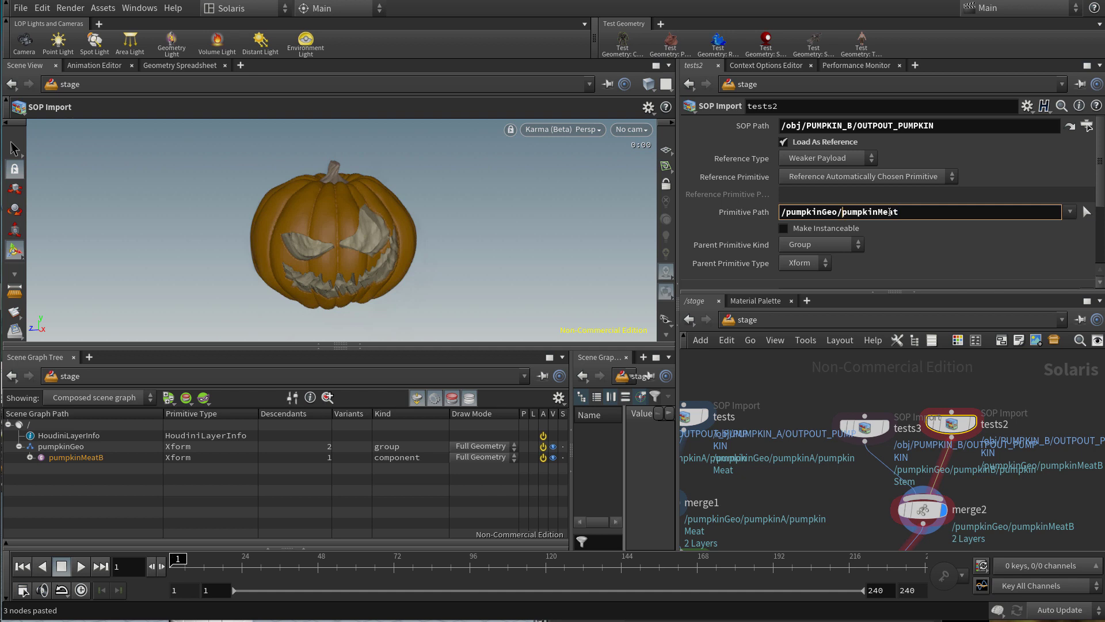
pyautogui.write('/')
pyautogui.press('Return')
# Display the result of merge3 with both pumpkins and expand the pumpkinB group in the scene graph
pyautogui.scroll(-3, 990, 478)
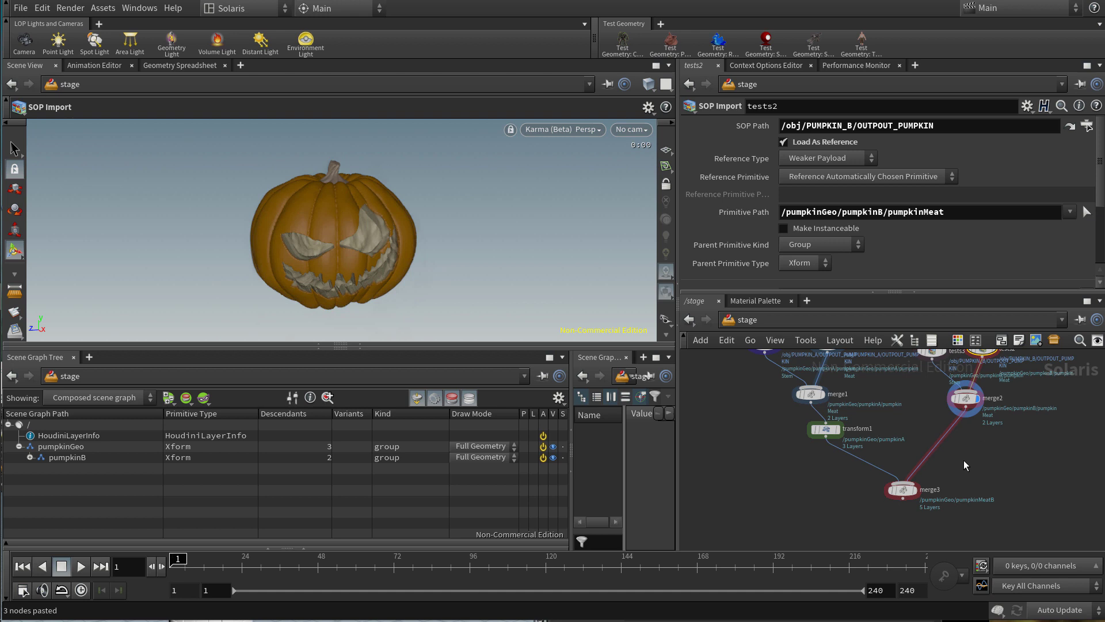
pyautogui.scroll(3, 935, 494)
pyautogui.click(916, 467)
pyautogui.click(900, 468)
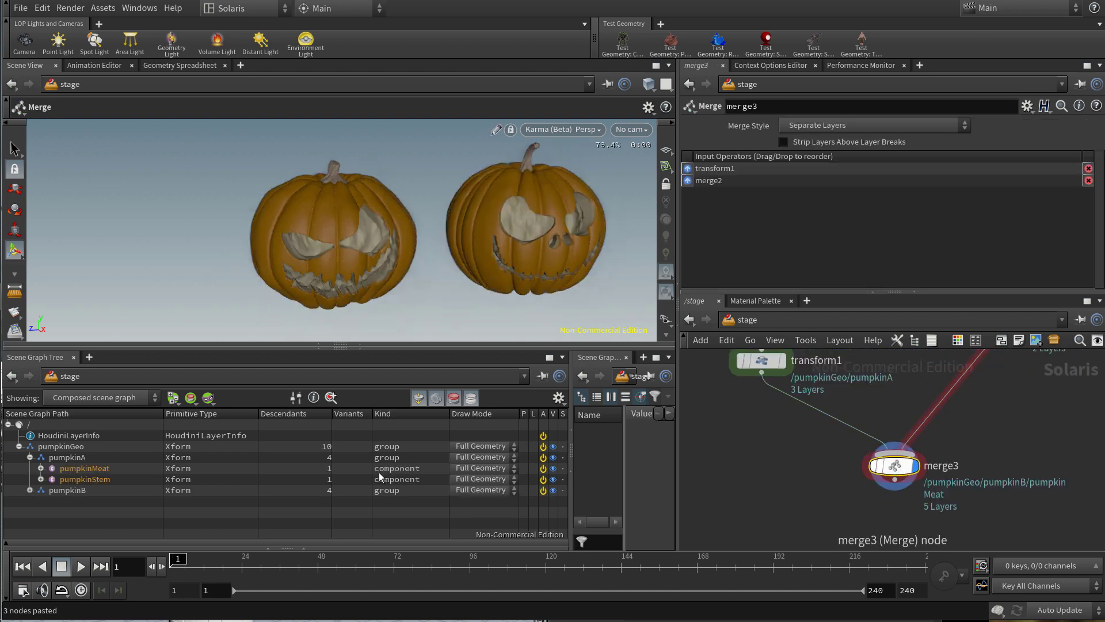
pyautogui.click(30, 490)
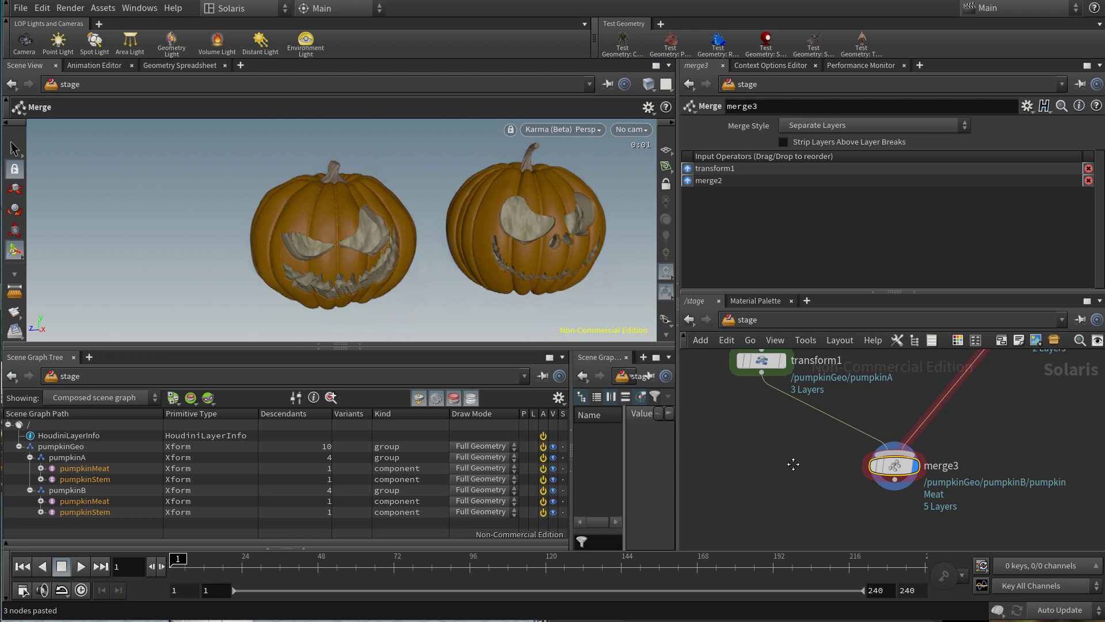
pyautogui.scroll(-3, 793, 463)
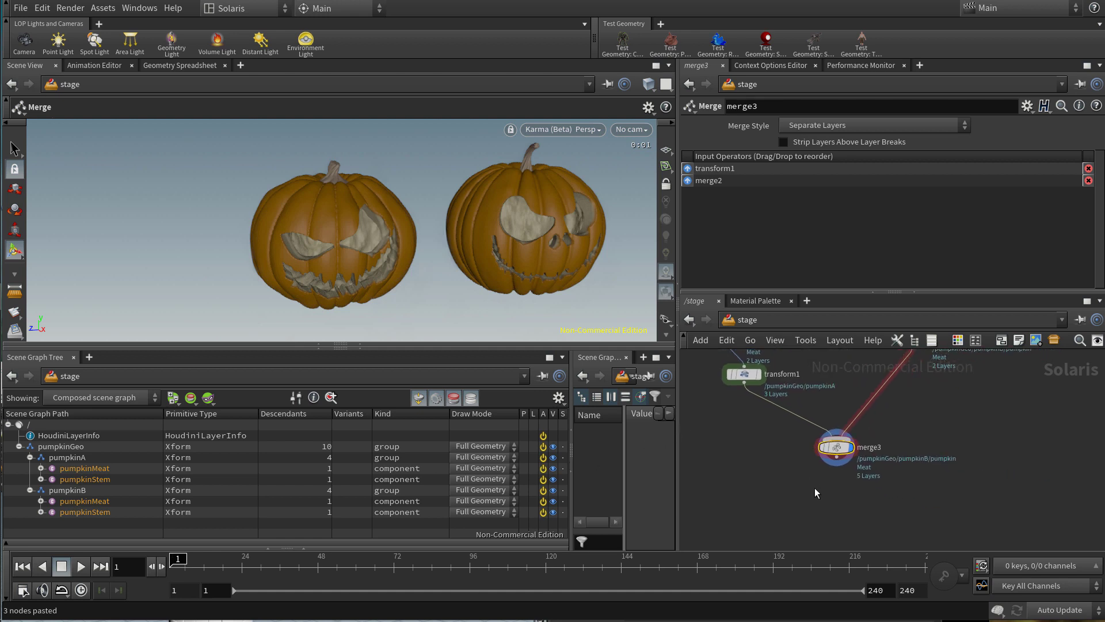
# Add a Grid node to the stage and connect it as another input of merge3
pyautogui.scroll(-2, 813, 492)
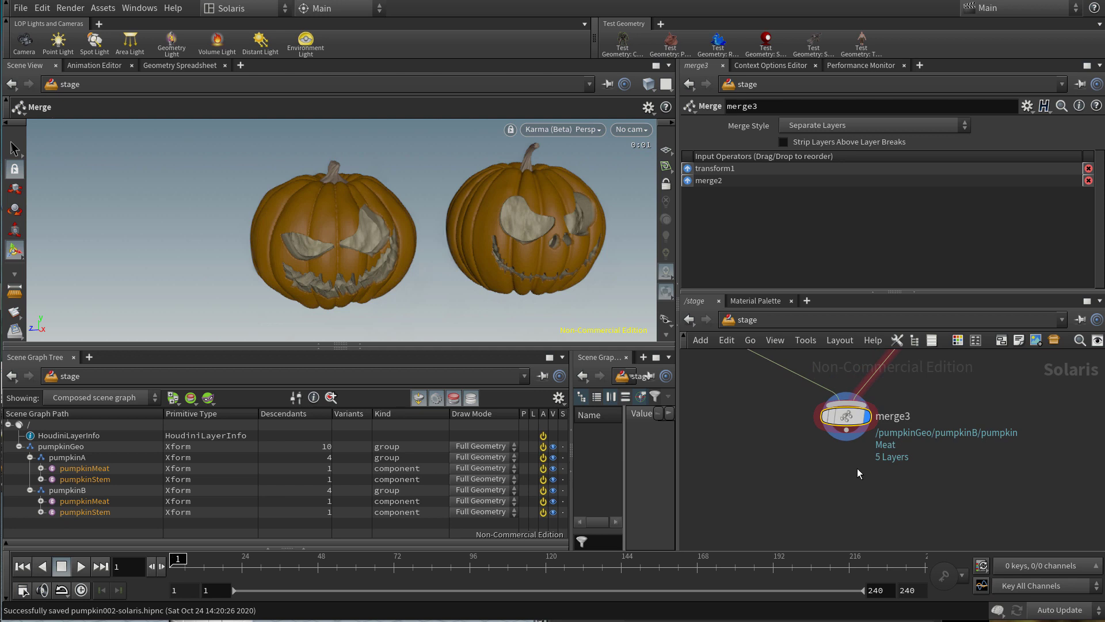
pyautogui.press('Tab')
pyautogui.write('gr')
pyautogui.press('Return')
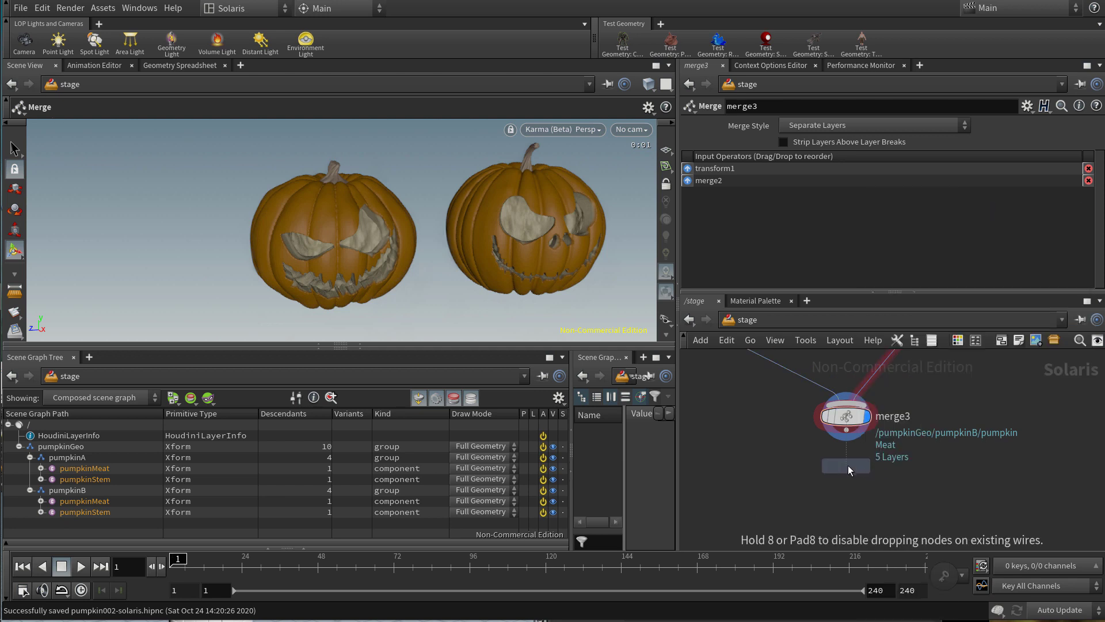
pyautogui.scroll(-3, 954, 513)
pyautogui.click(747, 459)
pyautogui.click(745, 461)
pyautogui.click(970, 470)
# Lower the grid to about -0.76 in Y so it forms the ground beneath the pumpkins
pyautogui.moveTo(345, 233); pyautogui.dragTo(344, 271)
pyautogui.press('Escape')
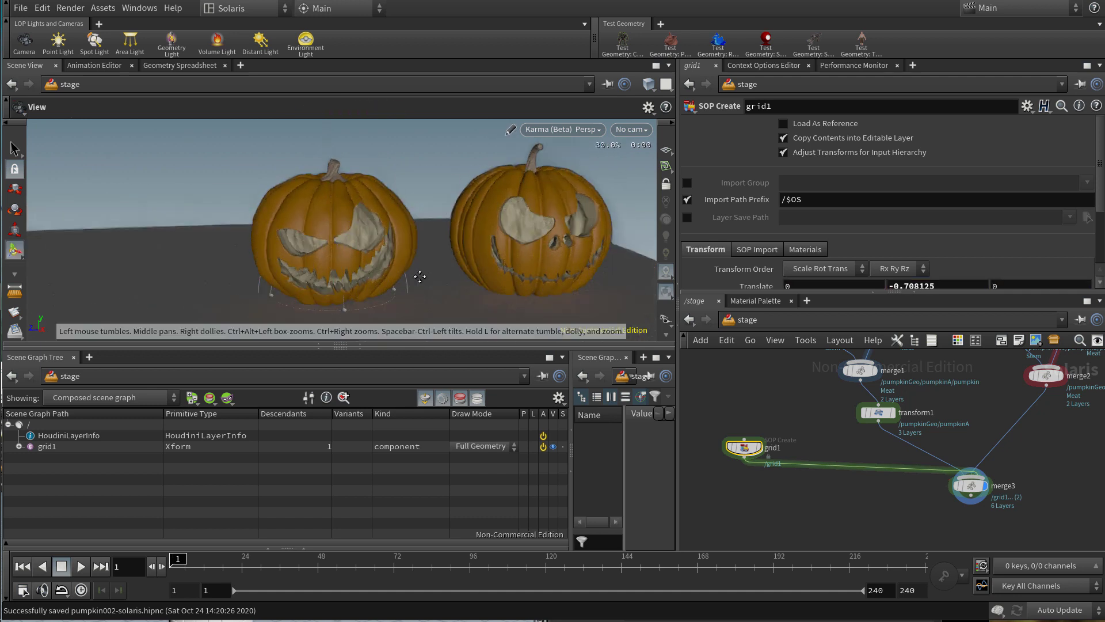
pyautogui.keyDown('alt'); pyautogui.moveTo(420, 276); pyautogui.dragTo(418, 253, button='middle'); pyautogui.keyUp('alt')
pyautogui.moveTo(333, 247); pyautogui.dragTo(323, 253)
pyautogui.scroll(-2, 899, 540)
pyautogui.scroll(4, 831, 429)
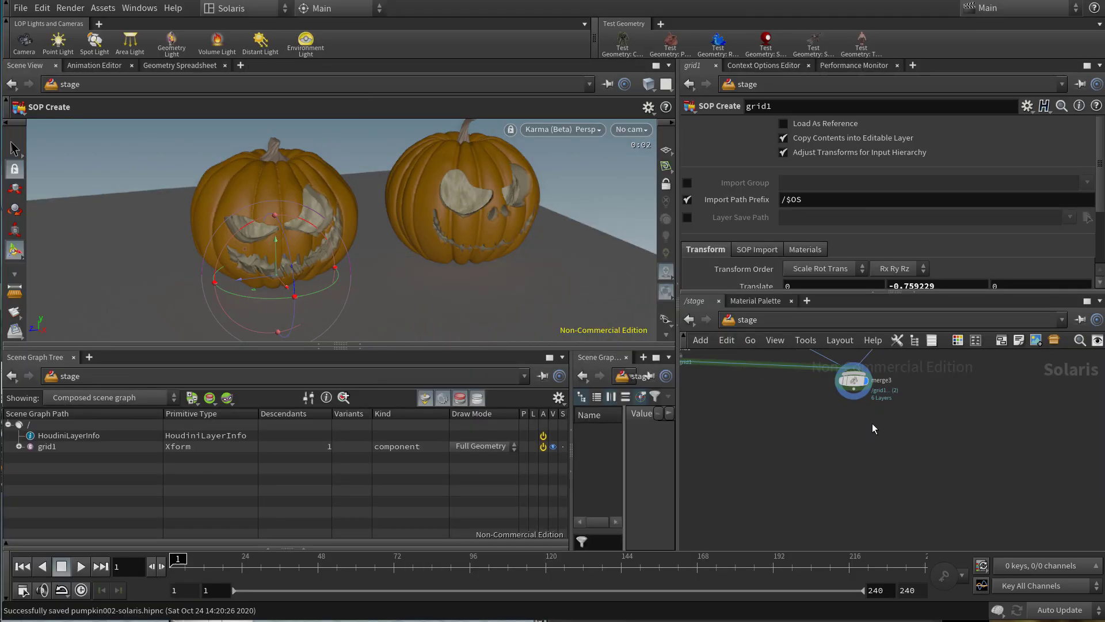
# Add a Material Library node below merge3 and connect merge3's output to it
pyautogui.press('Tab')
pyautogui.write('mat')
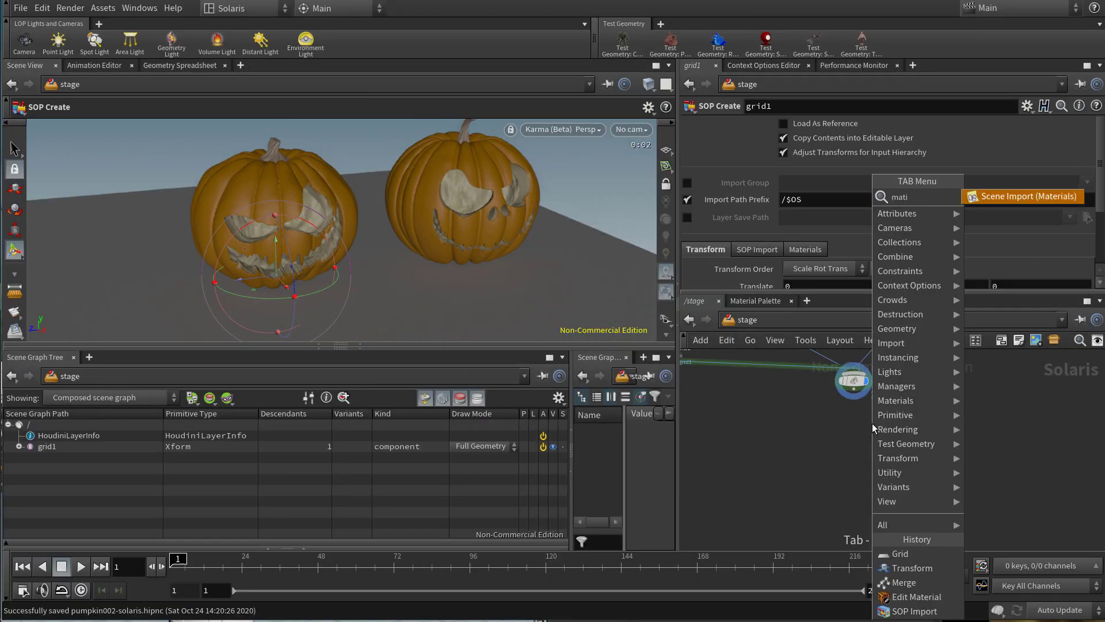
pyautogui.press('Return')
pyautogui.click(865, 434)
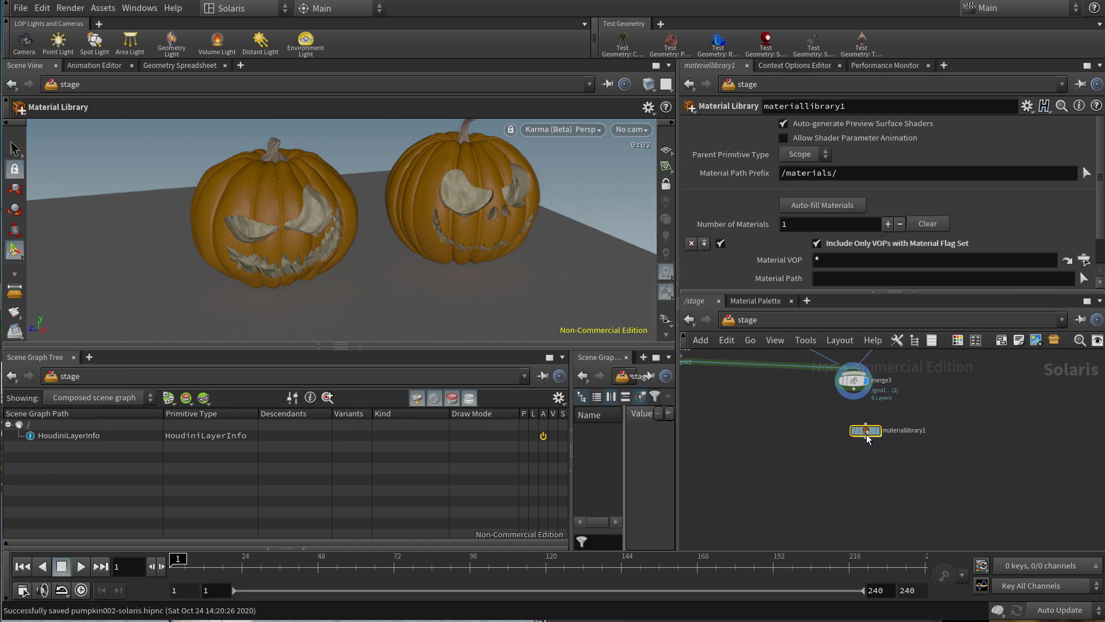
pyautogui.click(862, 427)
pyautogui.scroll(2, 863, 403)
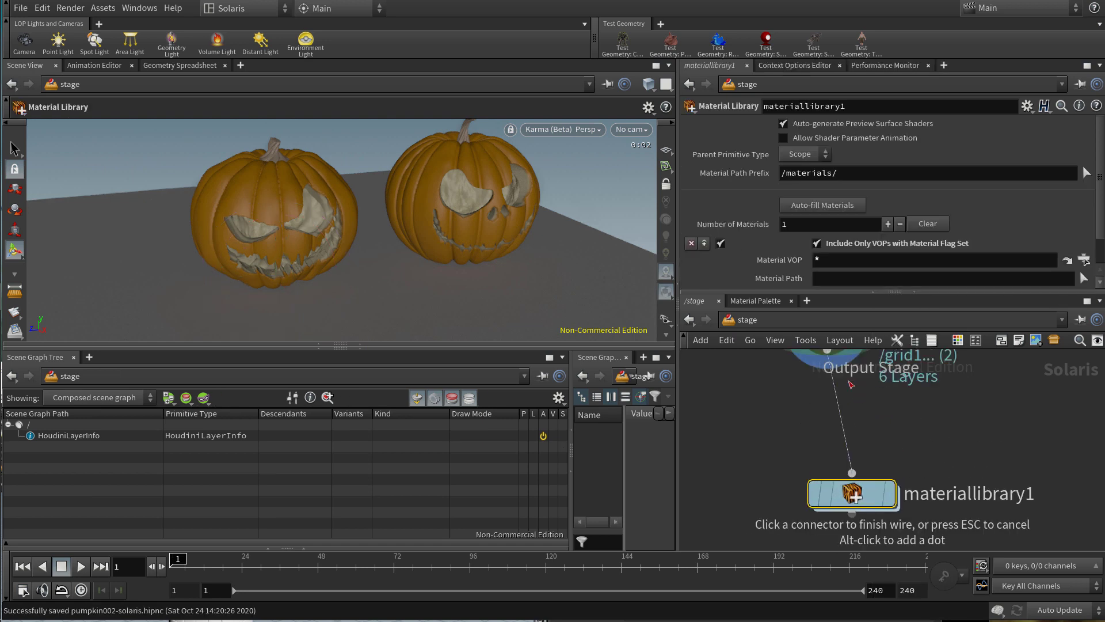
pyautogui.click(825, 352)
pyautogui.scroll(-5, 869, 416)
pyautogui.moveTo(866, 463); pyautogui.dragTo(854, 466)
# Create a Principled Shader inside the material library and name it ground
pyautogui.doubleClick(854, 469)
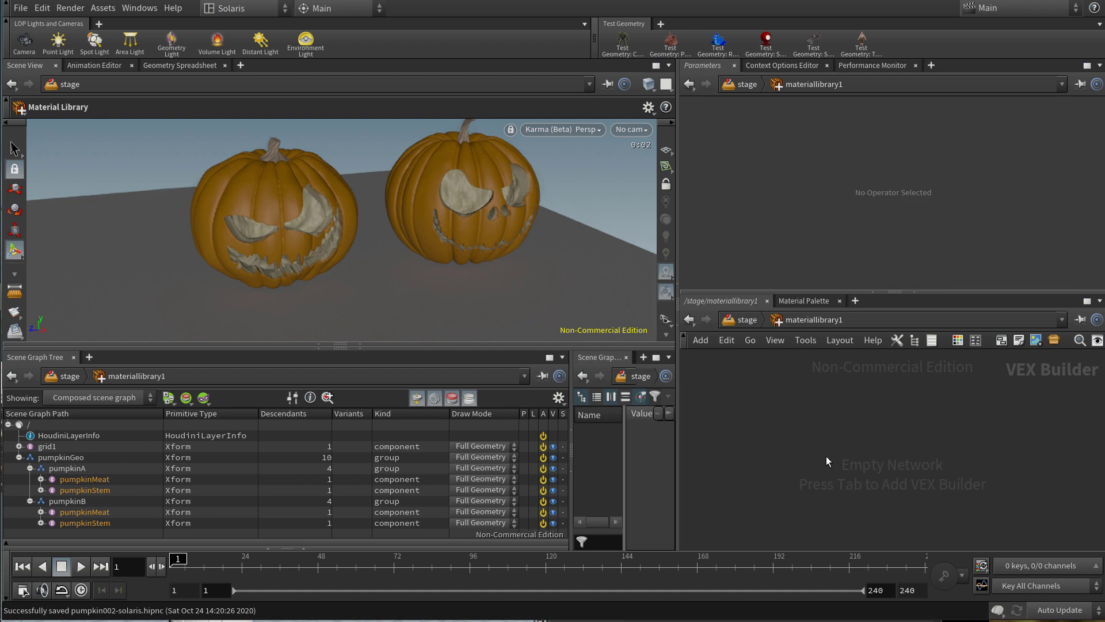
pyautogui.press('Tab')
pyautogui.write('princi')
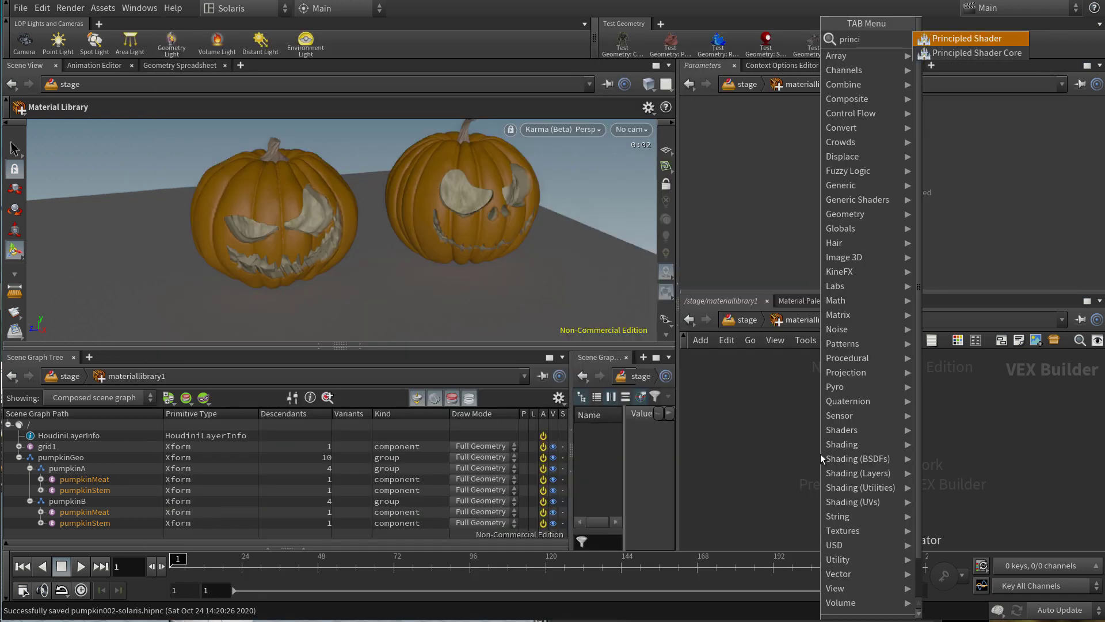
pyautogui.press('Return')
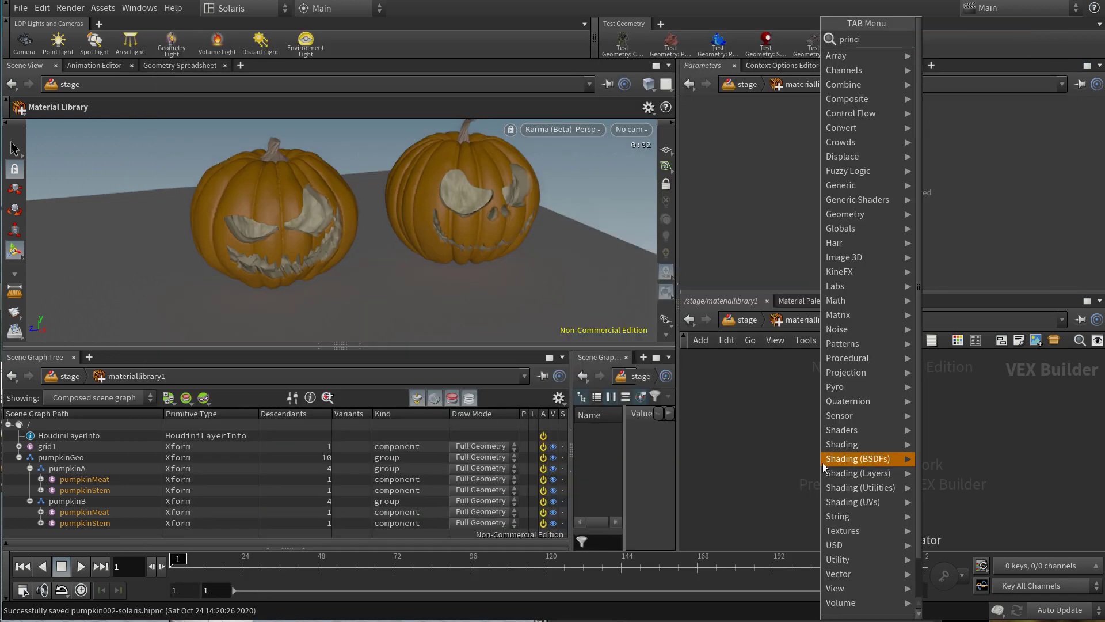
pyautogui.click(823, 462)
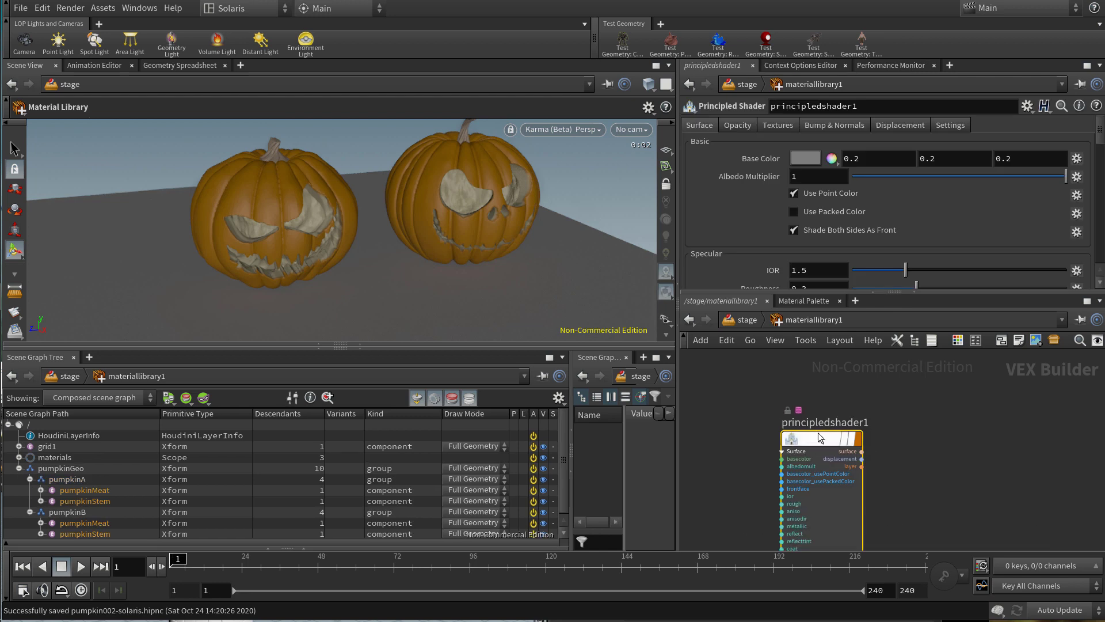
pyautogui.doubleClick(818, 423)
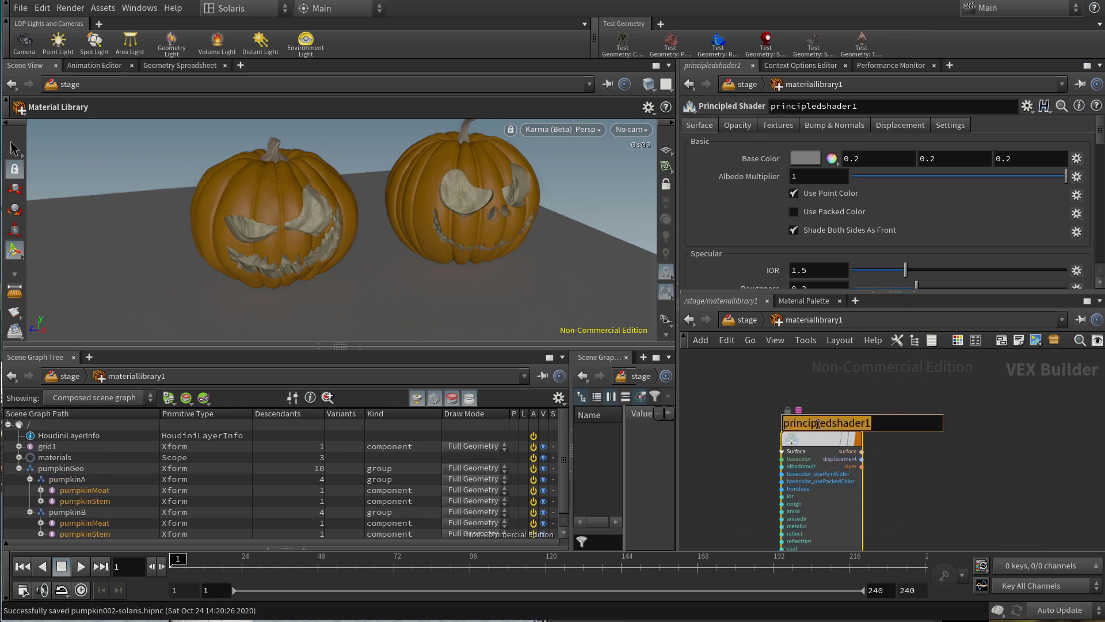
pyautogui.write('g')
pyautogui.press('Return')
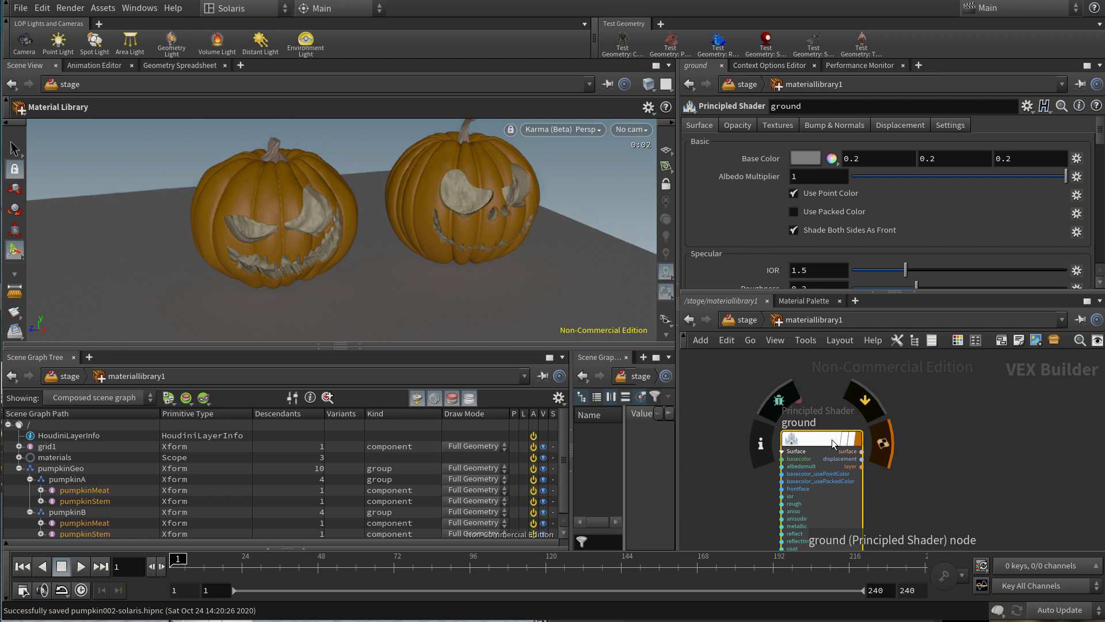
# Duplicate the ground shader beside the original and name the copy stem
pyautogui.moveTo(832, 443); pyautogui.dragTo(824, 431)
pyautogui.click(988, 473)
pyautogui.moveTo(889, 455); pyautogui.dragTo(742, 415)
pyautogui.hotkey('ctrl', 'c')
pyautogui.hotkey('ctrl', 'v')
pyautogui.moveTo(903, 401); pyautogui.dragTo(922, 509)
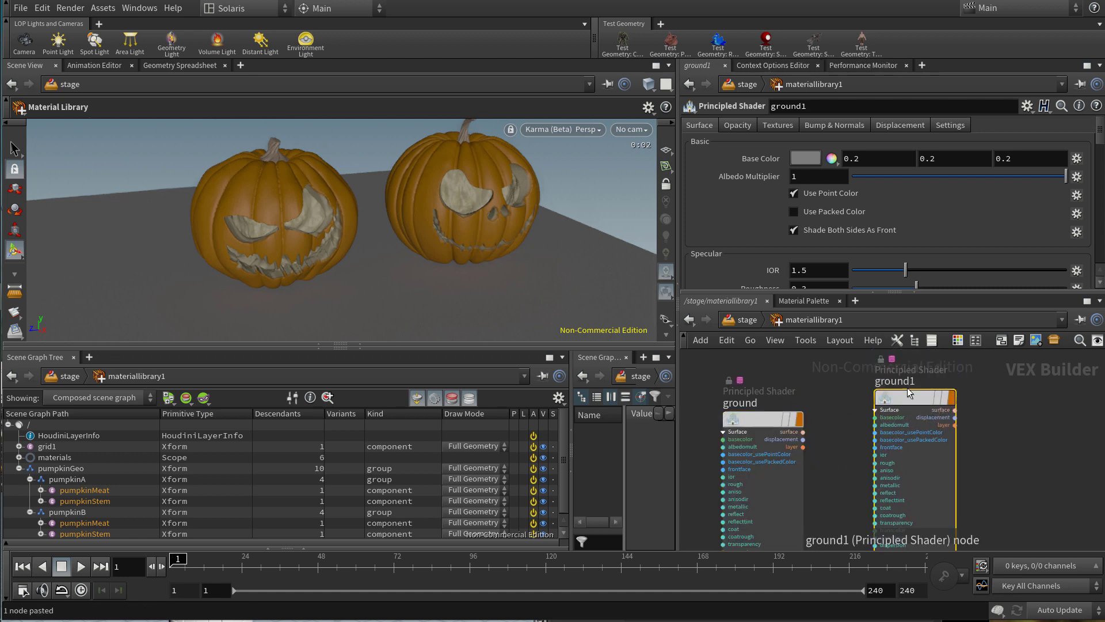
pyautogui.click(897, 381)
pyautogui.write('stem')
pyautogui.press('Return')
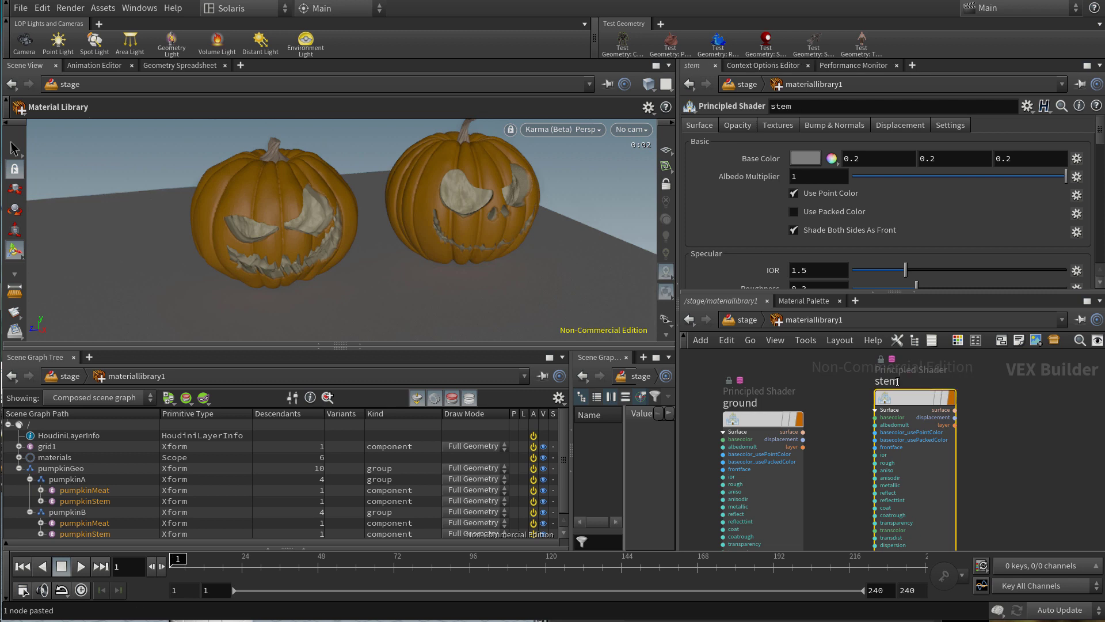
# Set the stem shader's base color to a muted brown of 0.346, 0.2595, 0.173
pyautogui.click(794, 165)
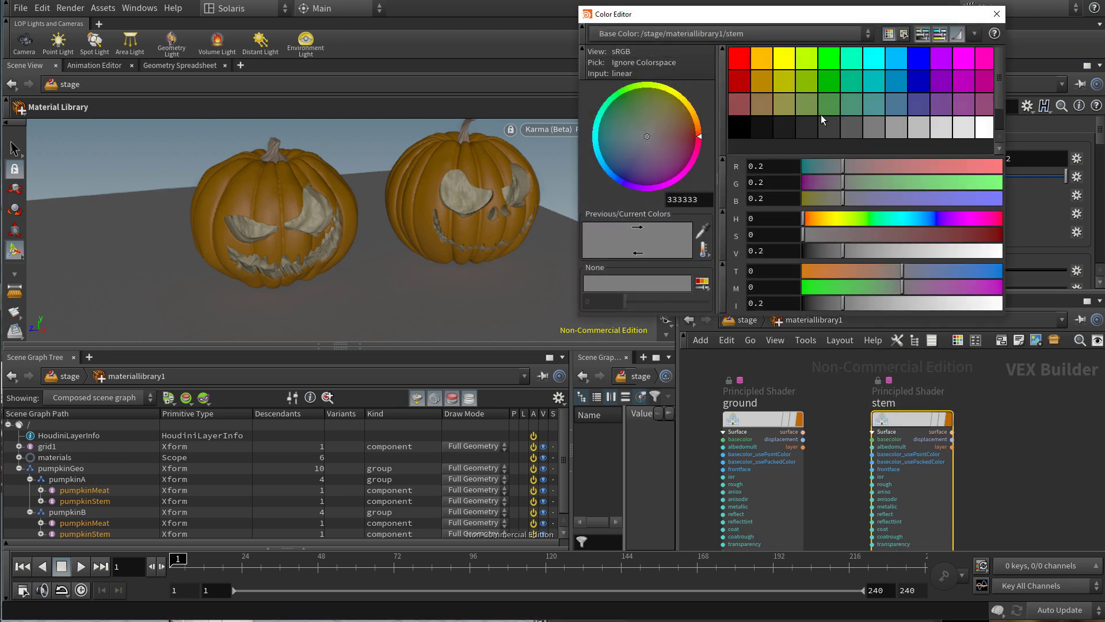
pyautogui.click(834, 98)
pyautogui.click(766, 84)
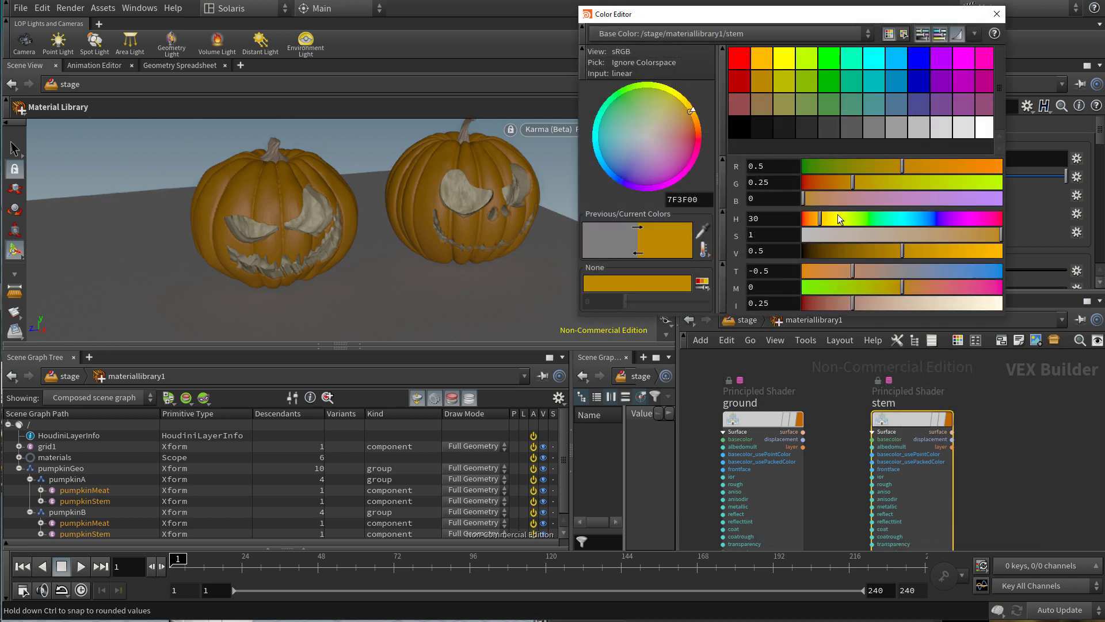
pyautogui.moveTo(879, 241)
pyautogui.mouseDown()
pyautogui.moveTo(902, 236)
pyautogui.moveTo(871, 251)
pyautogui.mouseUp()
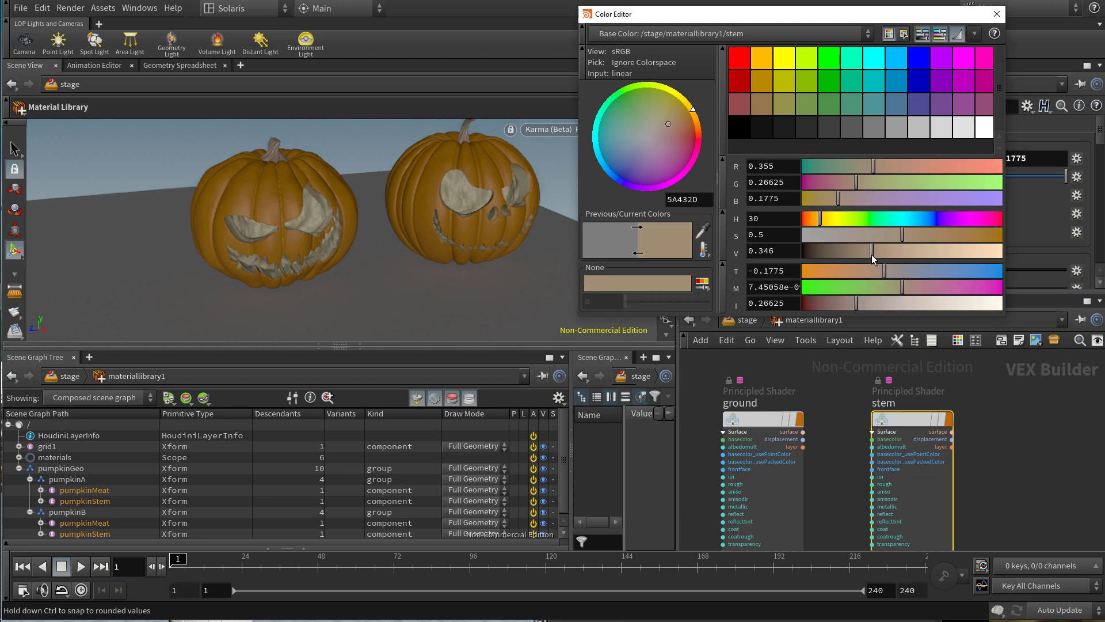
pyautogui.click(997, 15)
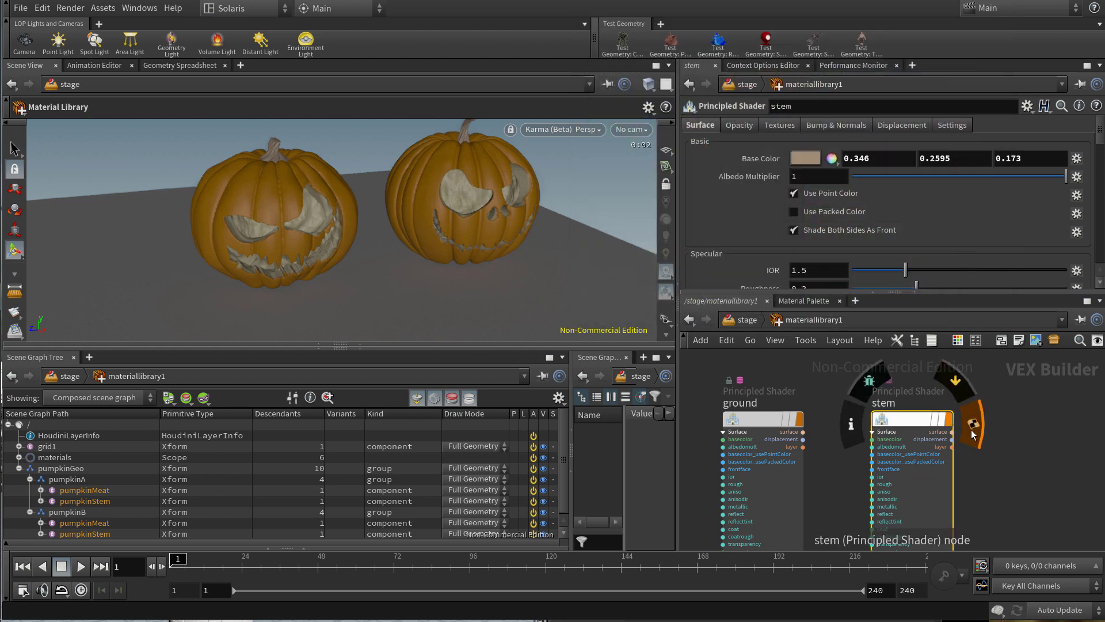
# Add a Material Builder beside the stem shader in the material library
pyautogui.moveTo(983, 459); pyautogui.dragTo(881, 448, button='middle')
pyautogui.press('Tab')
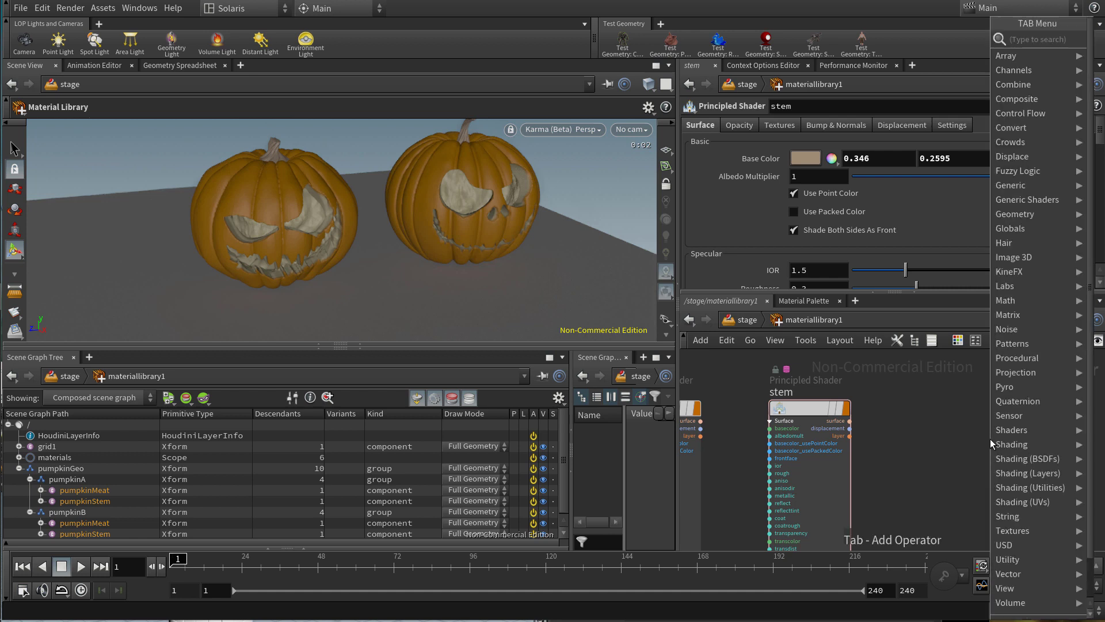
pyautogui.write('prin')
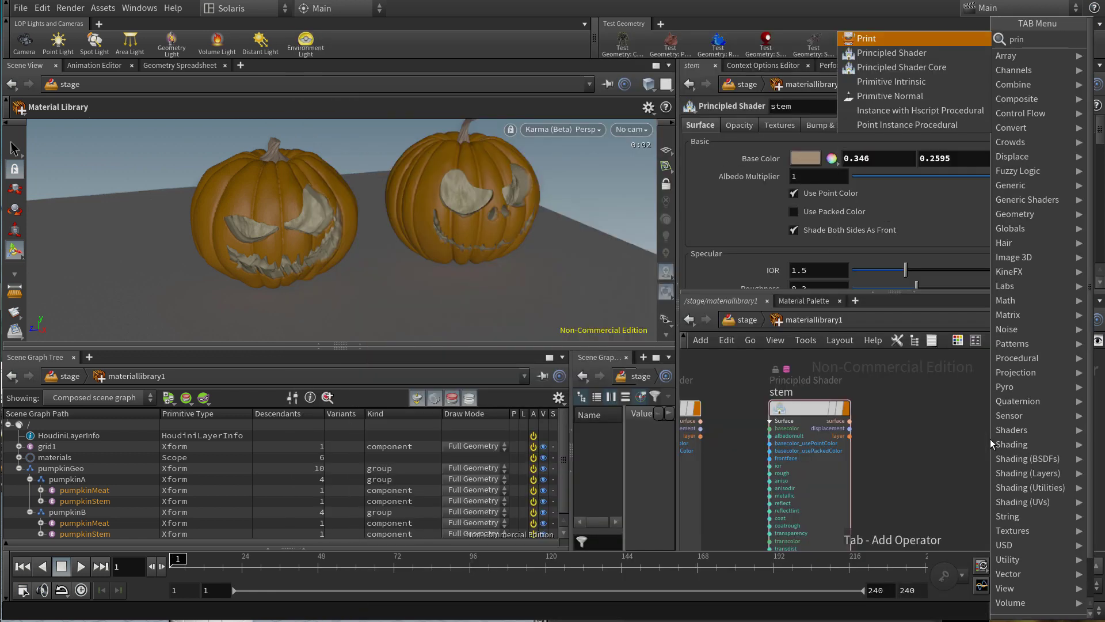
pyautogui.press('BackSpace')
pyautogui.press('BackSpace')
pyautogui.press('BackSpace')
pyautogui.press('BackSpace')
pyautogui.write('bui')
pyautogui.press('Down')
pyautogui.press('Return')
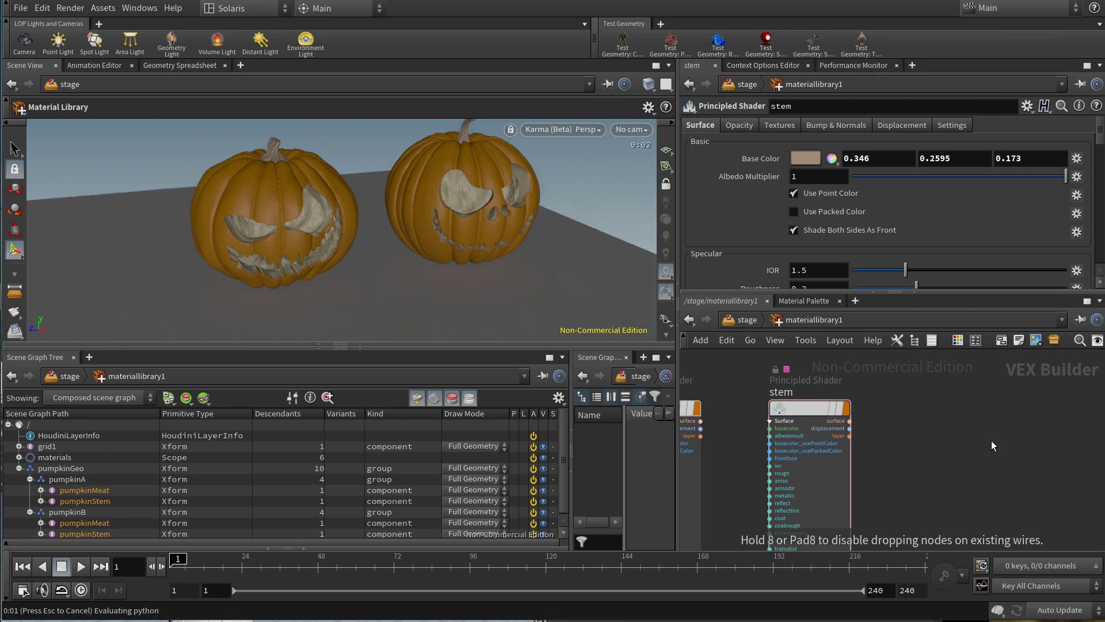
pyautogui.click(992, 445)
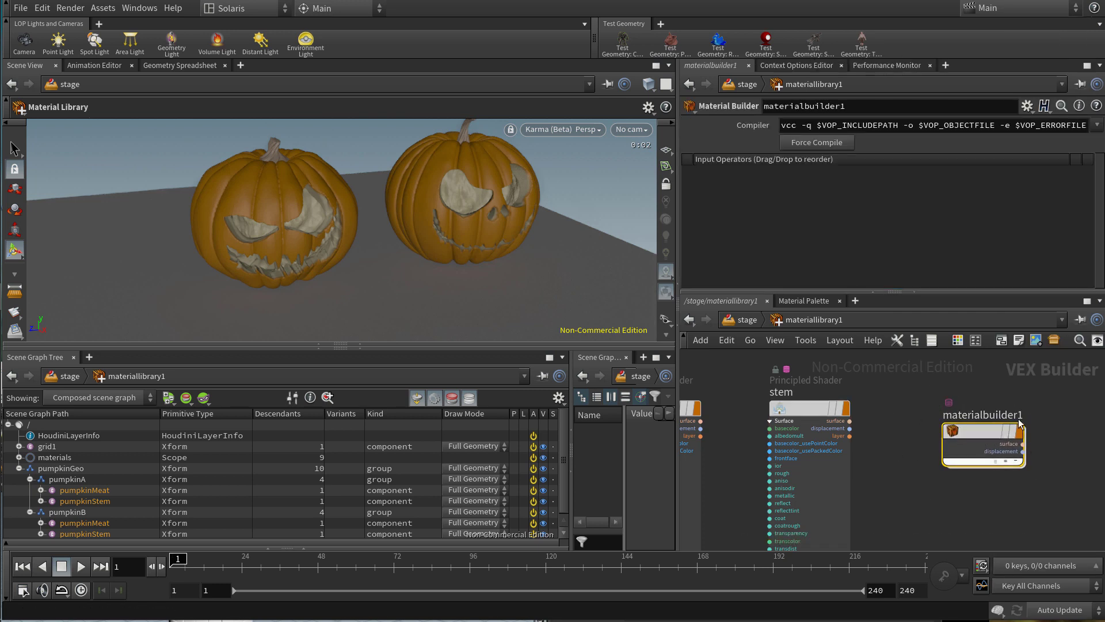
# Rename the material builder pumpkin_skin and the stem shader pumpkin_stem
pyautogui.doubleClick(998, 420)
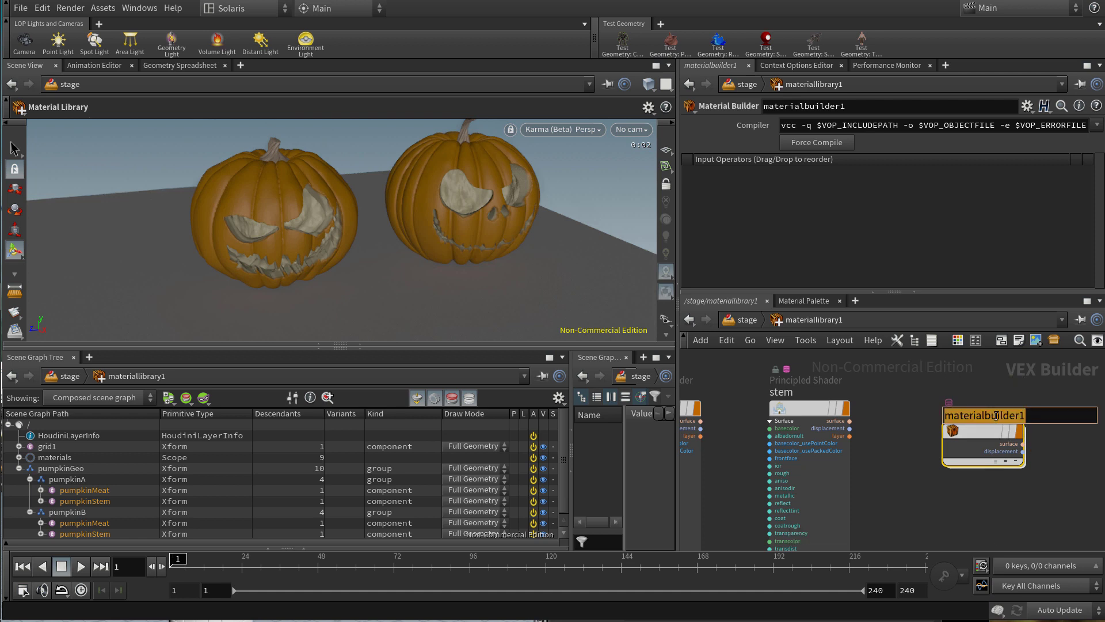
pyautogui.write('pumpkin_skin')
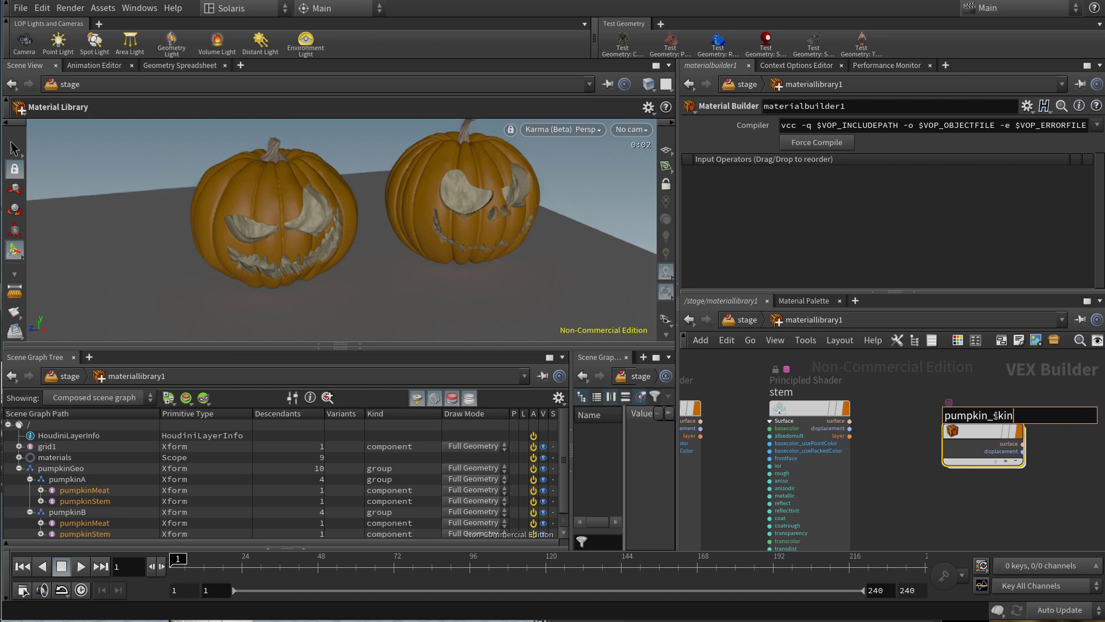
pyautogui.press('Return')
pyautogui.moveTo(998, 429); pyautogui.dragTo(989, 422)
pyautogui.doubleClick(789, 393)
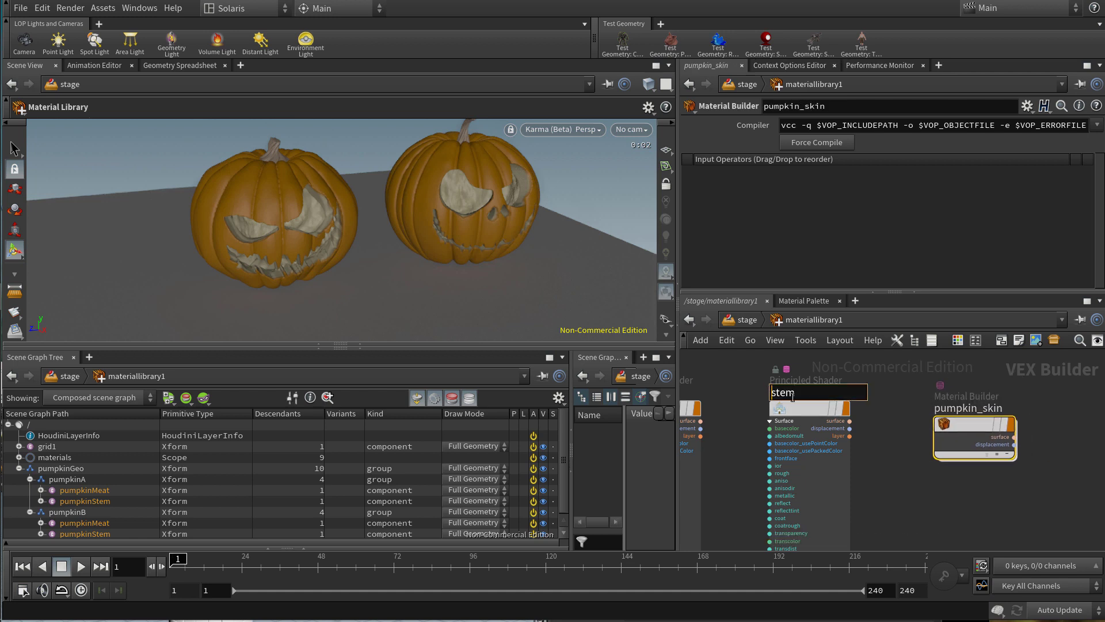
pyautogui.write('pumpkin_')
pyautogui.press('Return')
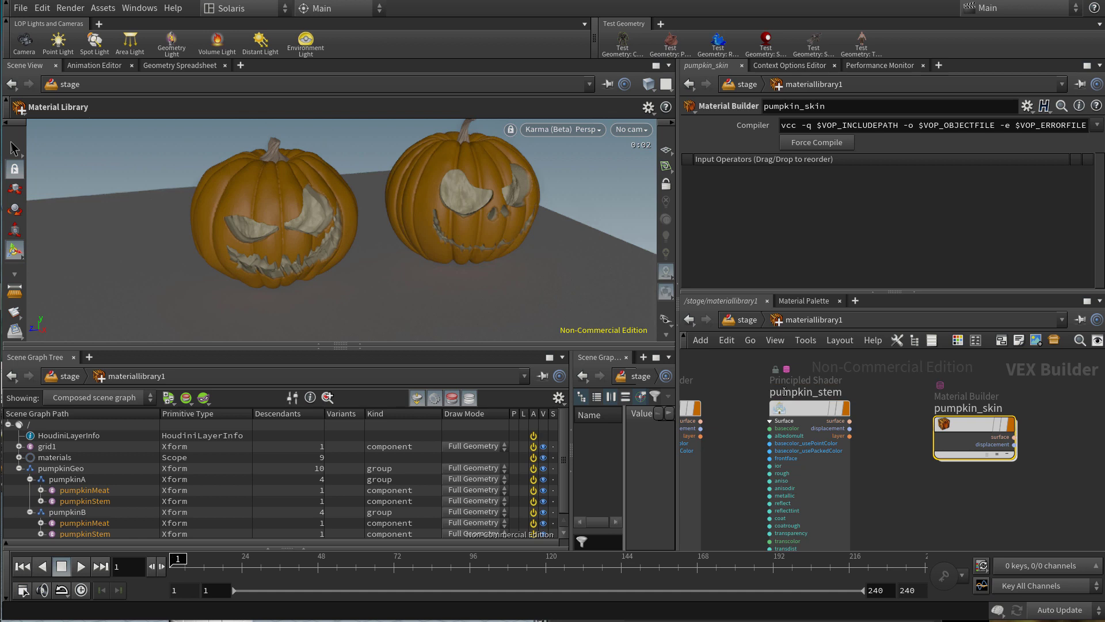
# Open the pumpkin_skin network in a maximized view and move both globals nodes away from the output nodes
pyautogui.doubleClick(969, 425)
pyautogui.moveTo(866, 414); pyautogui.dragTo(890, 438, button='middle')
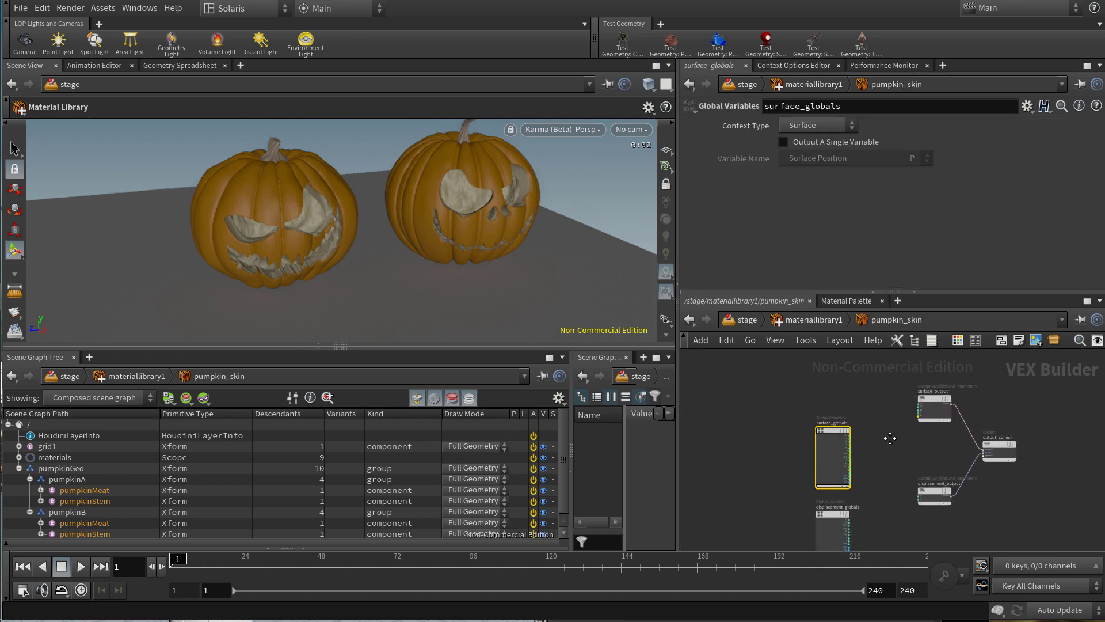
pyautogui.hotkey('ctrl', 'b')
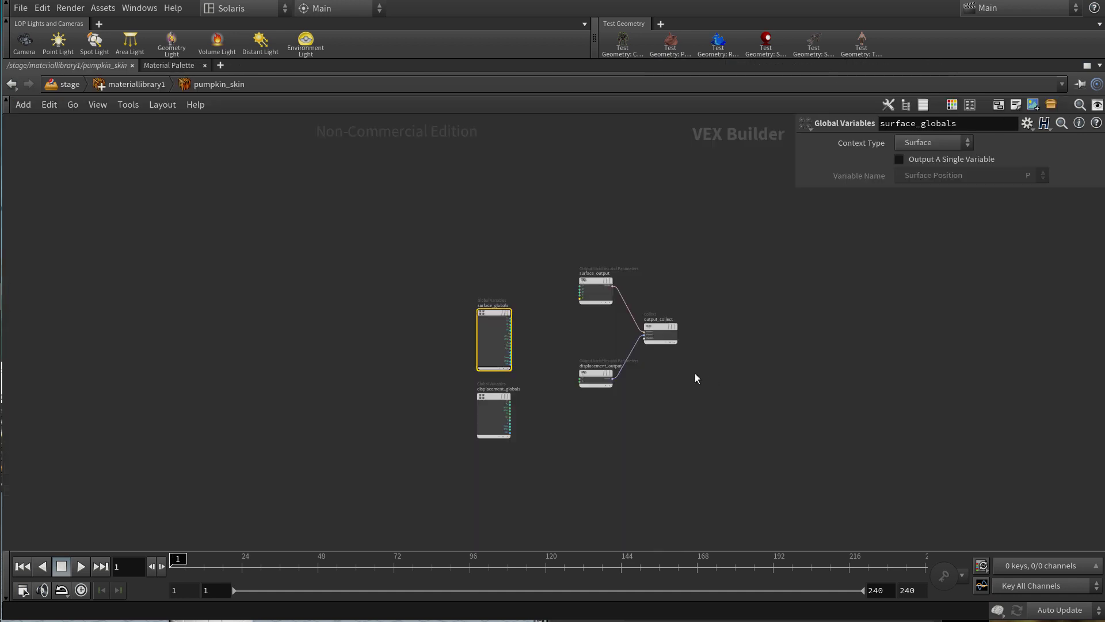
pyautogui.keyDown('shift'); pyautogui.click(503, 403); pyautogui.keyUp('shift')
pyautogui.moveTo(443, 343); pyautogui.dragTo(326, 292)
# Add a Principled Shader Core between the globals and the output nodes
pyautogui.scroll(5, 405, 279)
pyautogui.press('Tab')
pyautogui.write('princi')
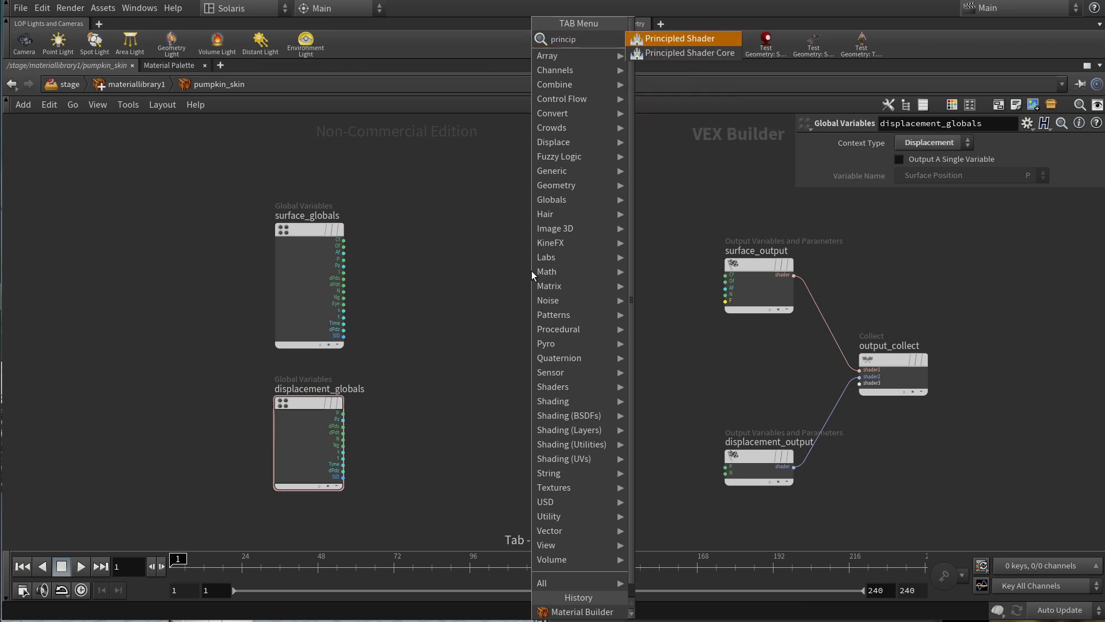
pyautogui.press('Down')
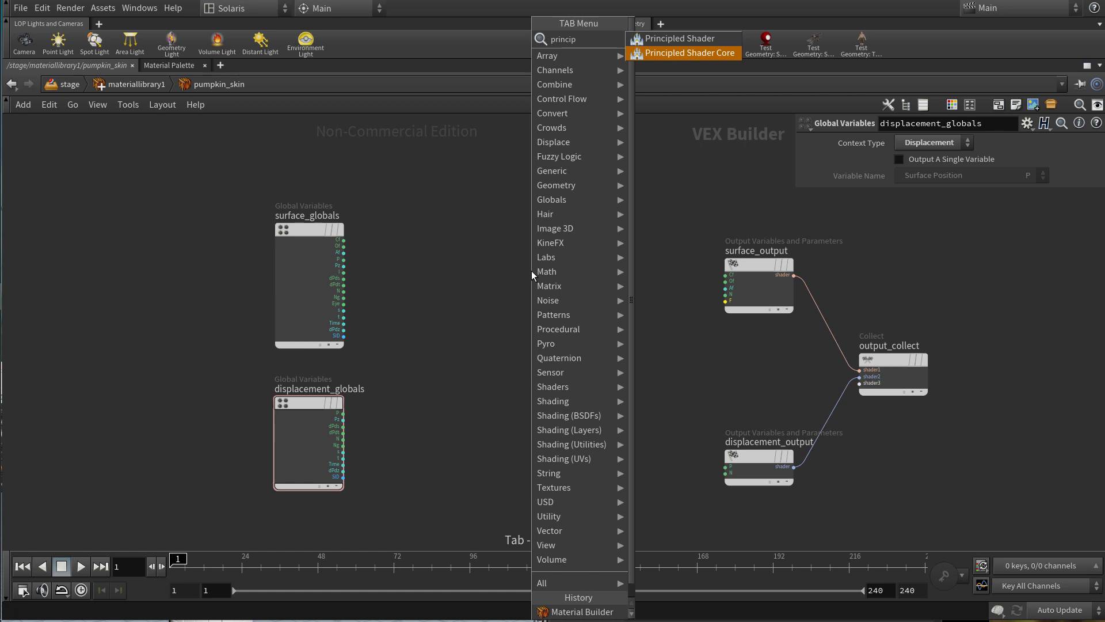
pyautogui.press('Return')
pyautogui.click(532, 274)
pyautogui.moveTo(532, 274); pyautogui.dragTo(482, 143)
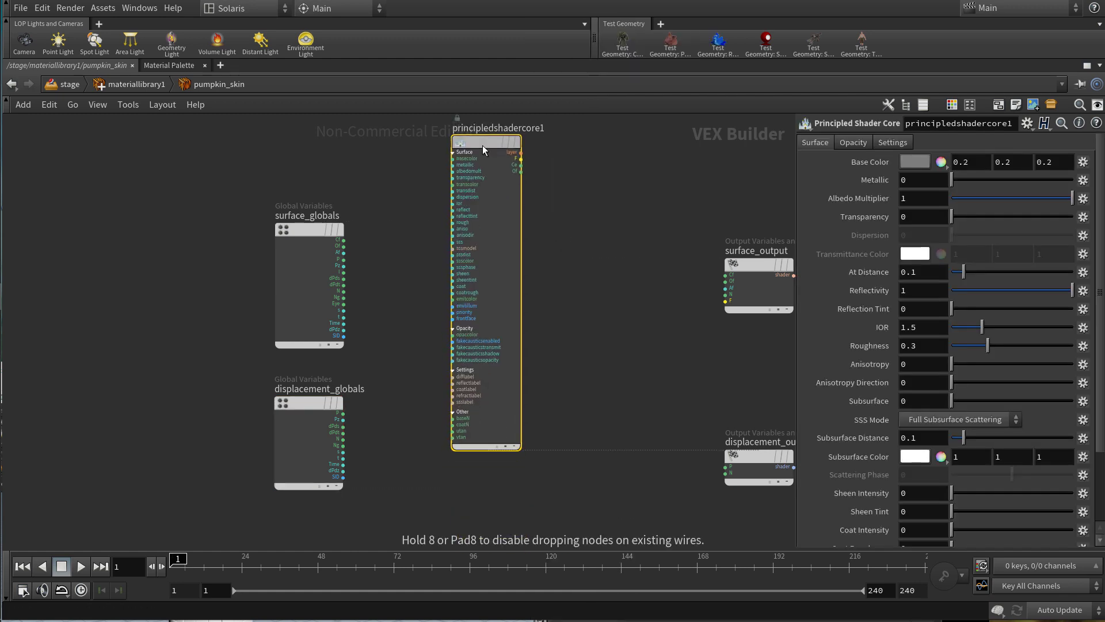
# Rename the principled shader core principledshadercore_skin
pyautogui.moveTo(574, 229); pyautogui.dragTo(589, 274, button='middle')
pyautogui.scroll(2, 567, 202)
pyautogui.click(557, 196)
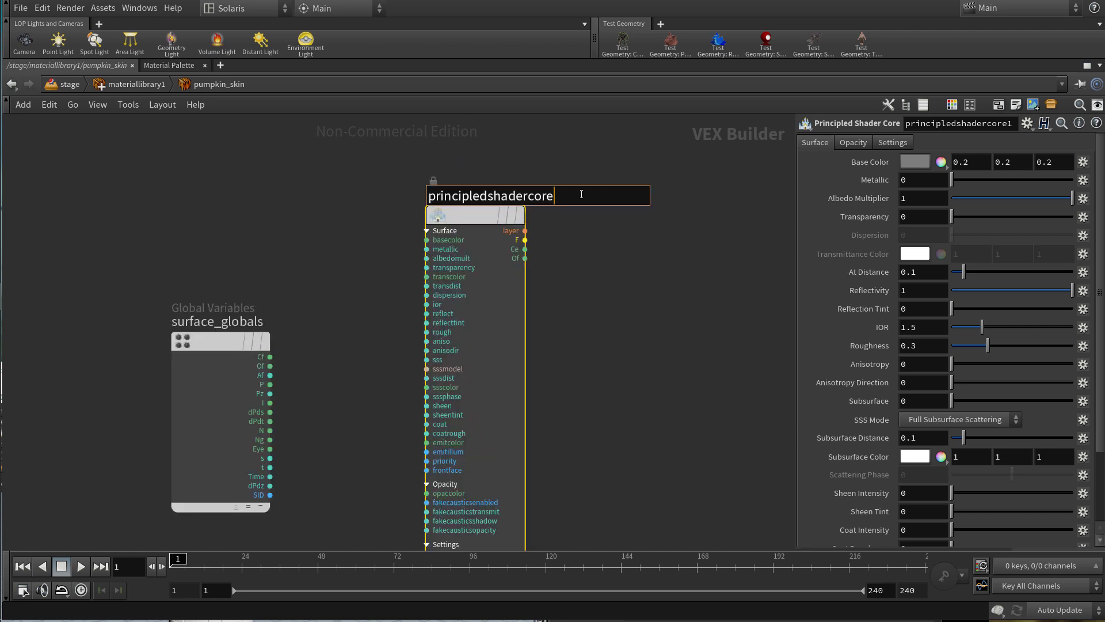
pyautogui.press('Return')
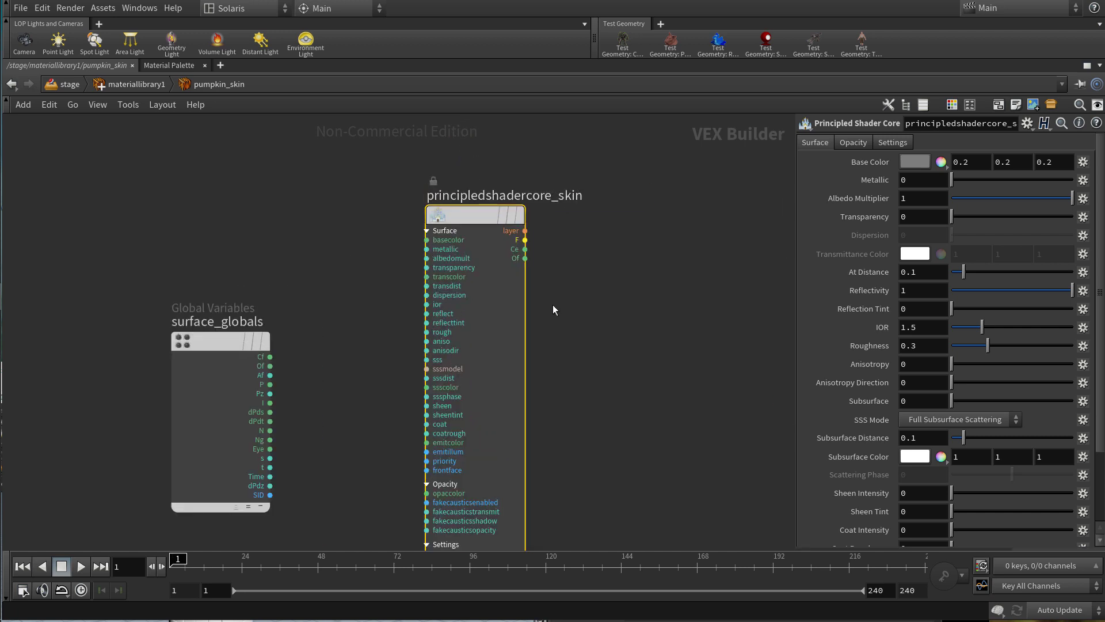
# Duplicate principledshadercore_skin above the original and rename the copy principledshadercore_inside
pyautogui.scroll(-3, 565, 385)
pyautogui.hotkey('ctrl', 'v')
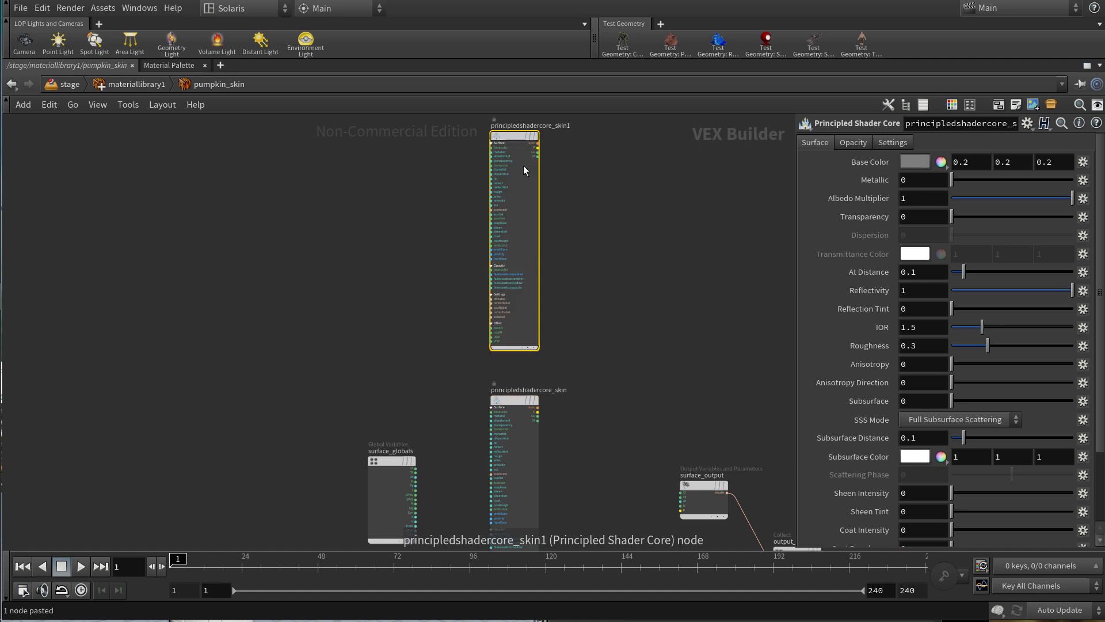
pyautogui.scroll(4, 602, 195)
pyautogui.click(607, 221)
pyautogui.moveTo(590, 222); pyautogui.dragTo(802, 237)
pyautogui.write('inside')
pyautogui.press('Return')
pyautogui.scroll(-3, 662, 258)
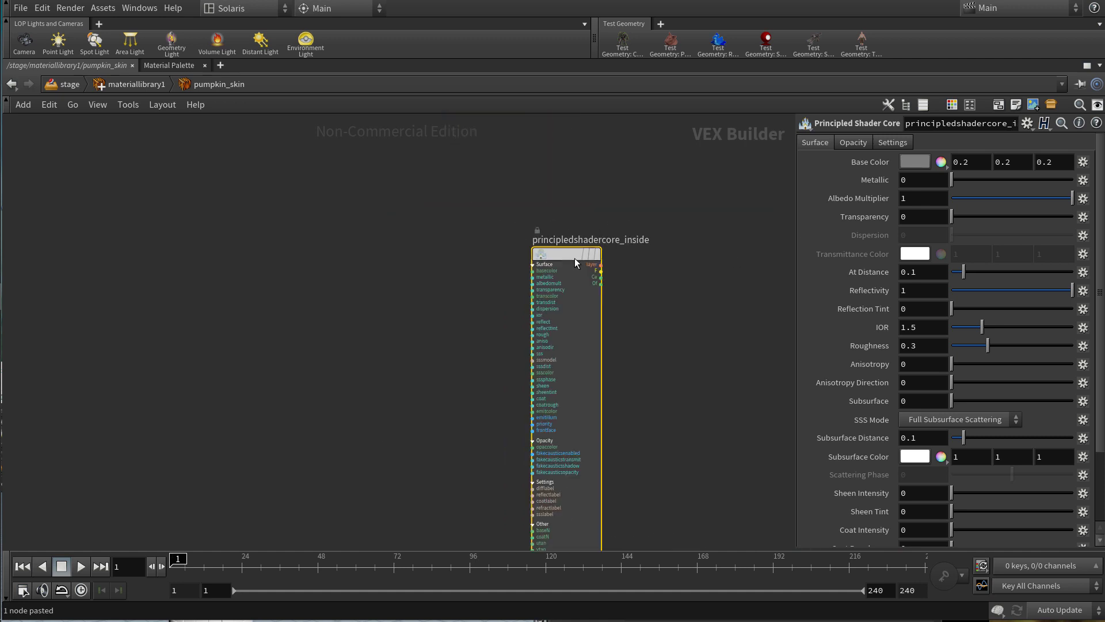
# Add a Constant node before principledshadercore_inside and set its constant type to Color (color)
pyautogui.scroll(2, 438, 267)
pyautogui.press('Tab')
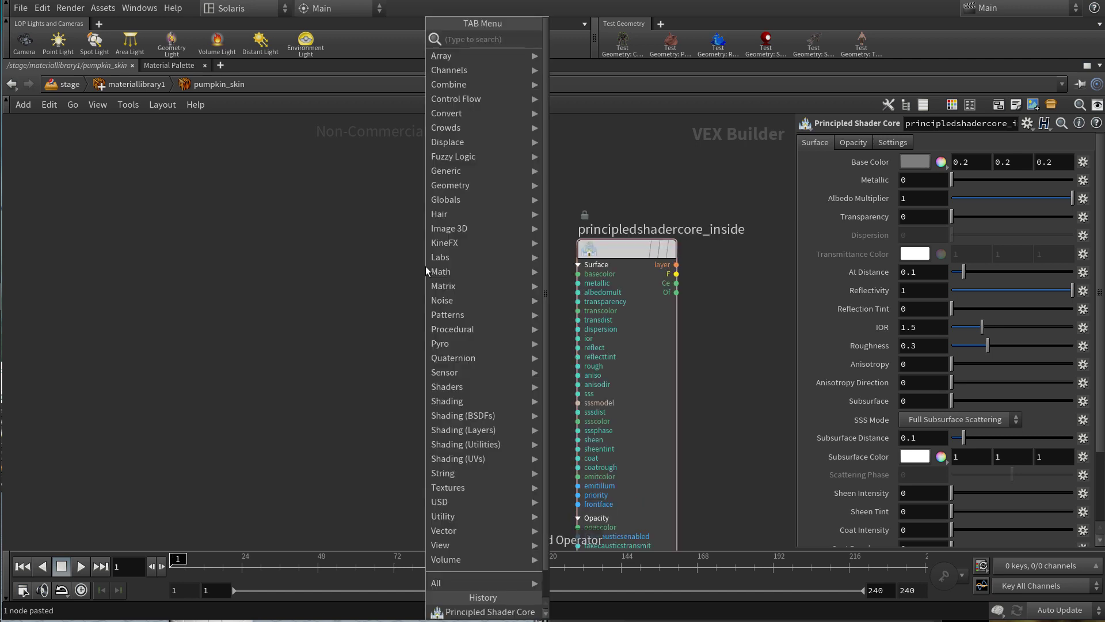
pyautogui.write('const')
pyautogui.press('Return')
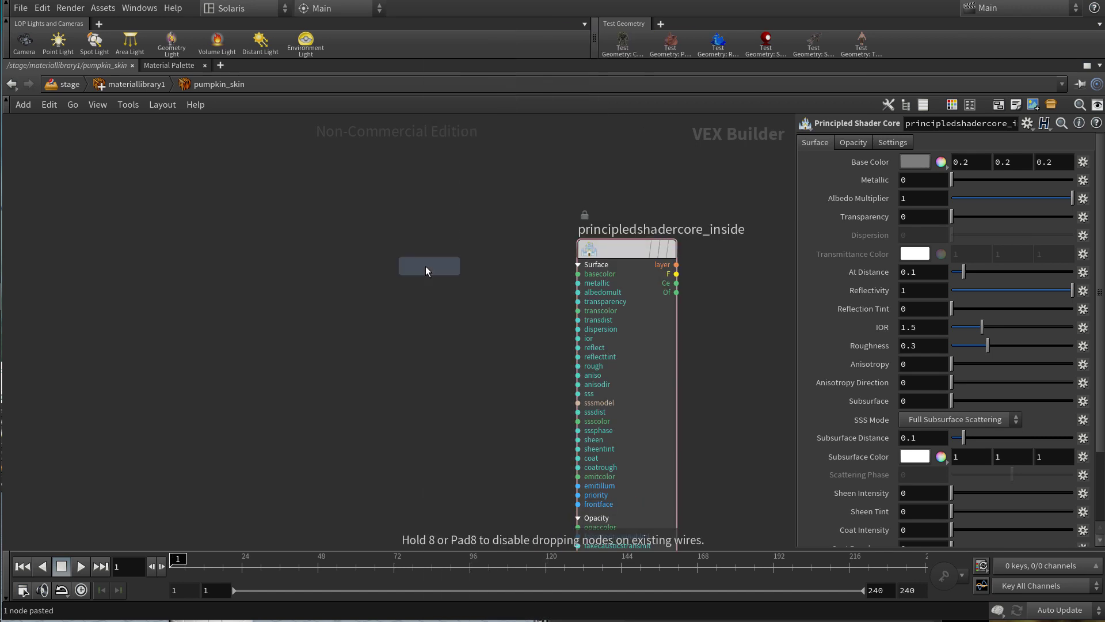
pyautogui.click(426, 266)
pyautogui.moveTo(425, 266); pyautogui.dragTo(353, 259)
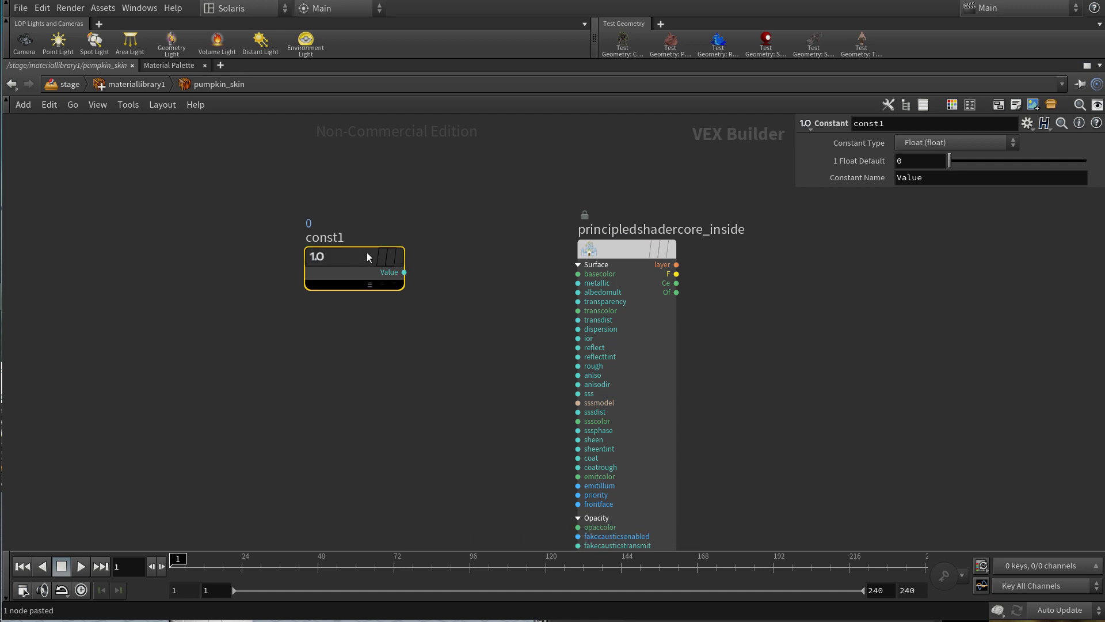
pyautogui.click(595, 256)
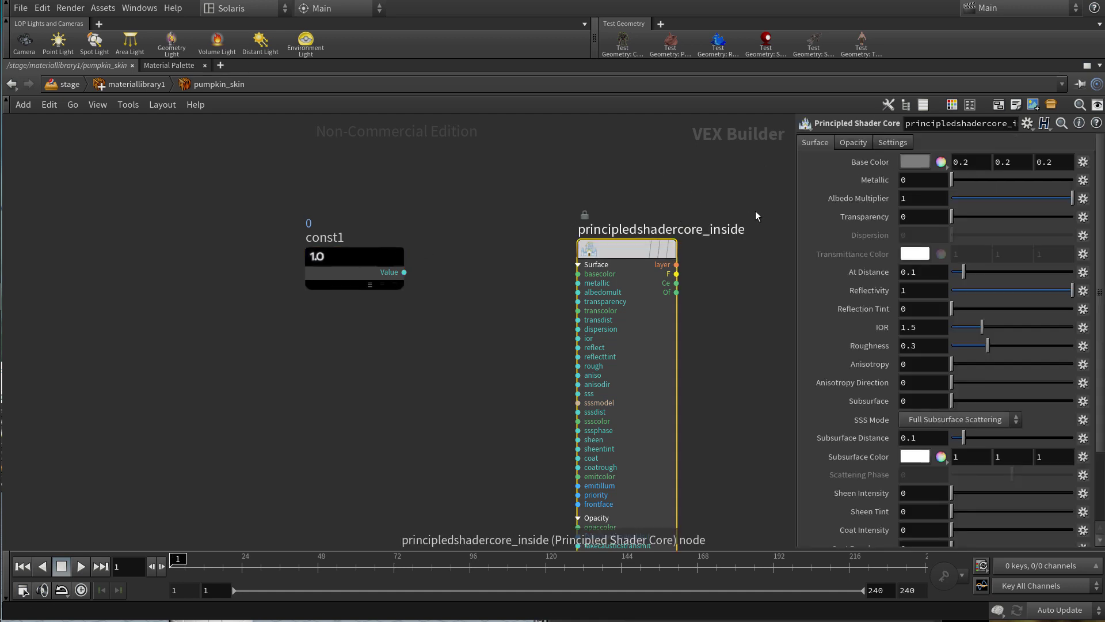
pyautogui.moveTo(457, 242); pyautogui.dragTo(353, 306)
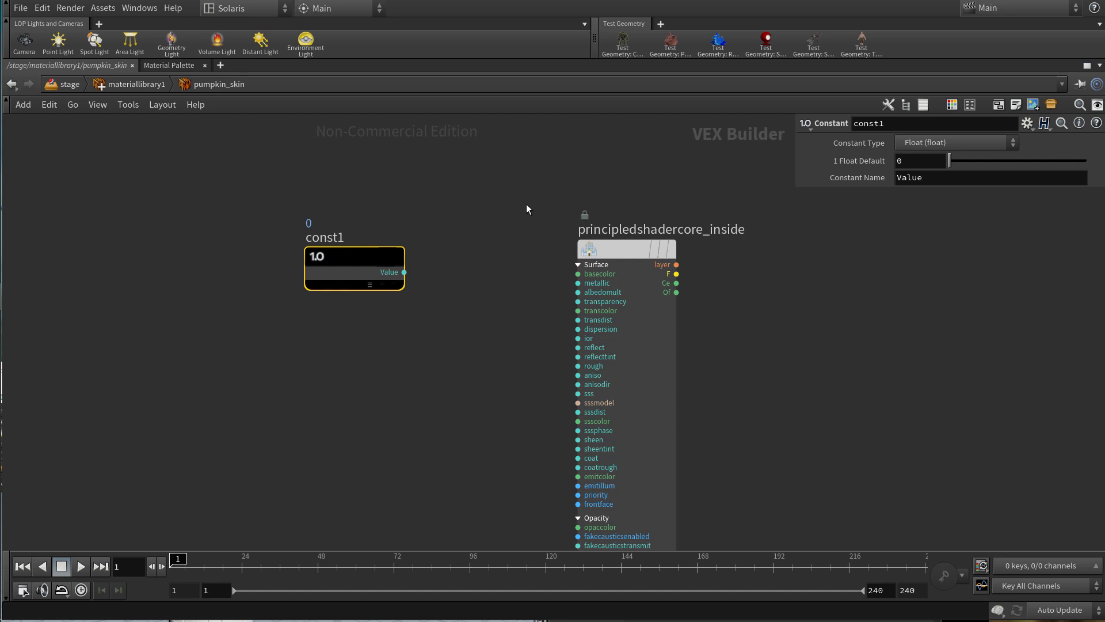
pyautogui.click(961, 142)
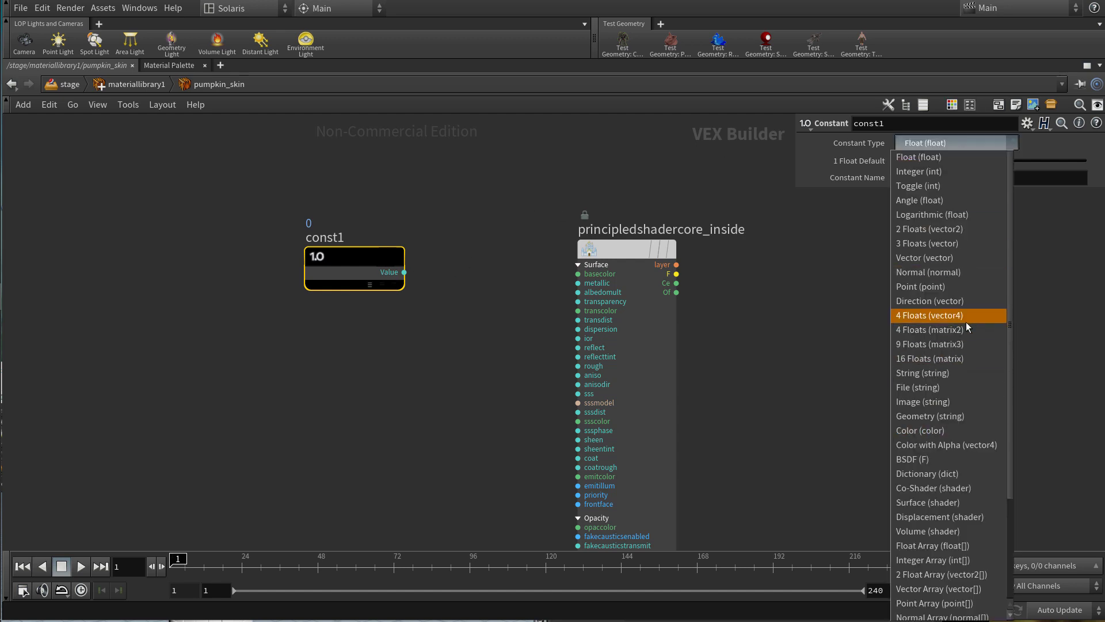
pyautogui.click(954, 432)
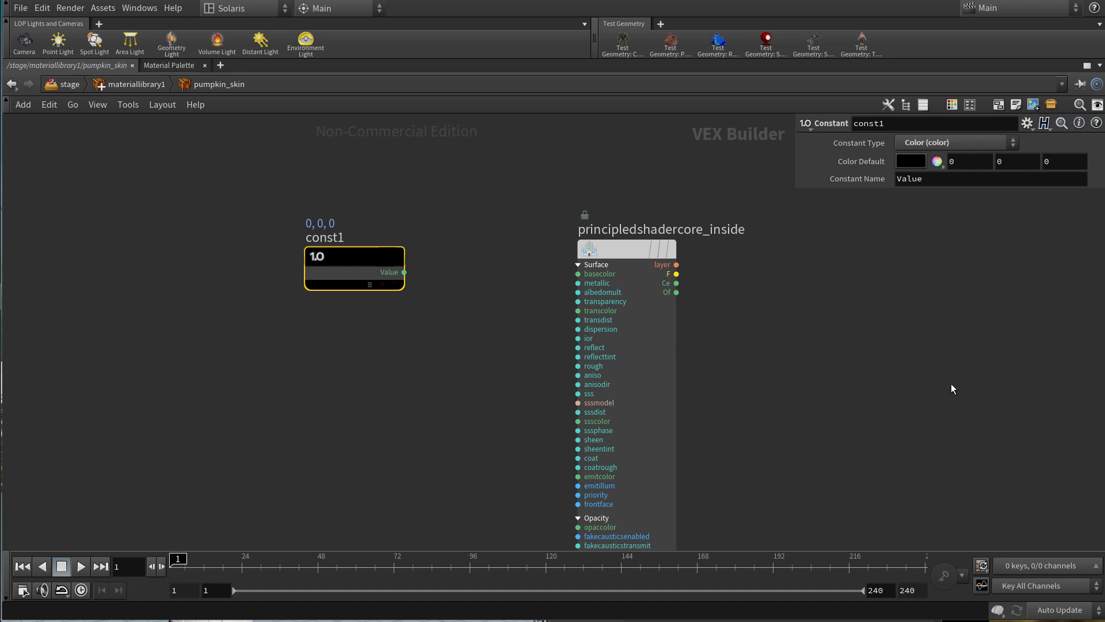
# Set const1 to pale yellow (1, 1, 0.488) and connect its value to principledshadercore_inside's basecolor
pyautogui.click(912, 167)
pyautogui.click(784, 57)
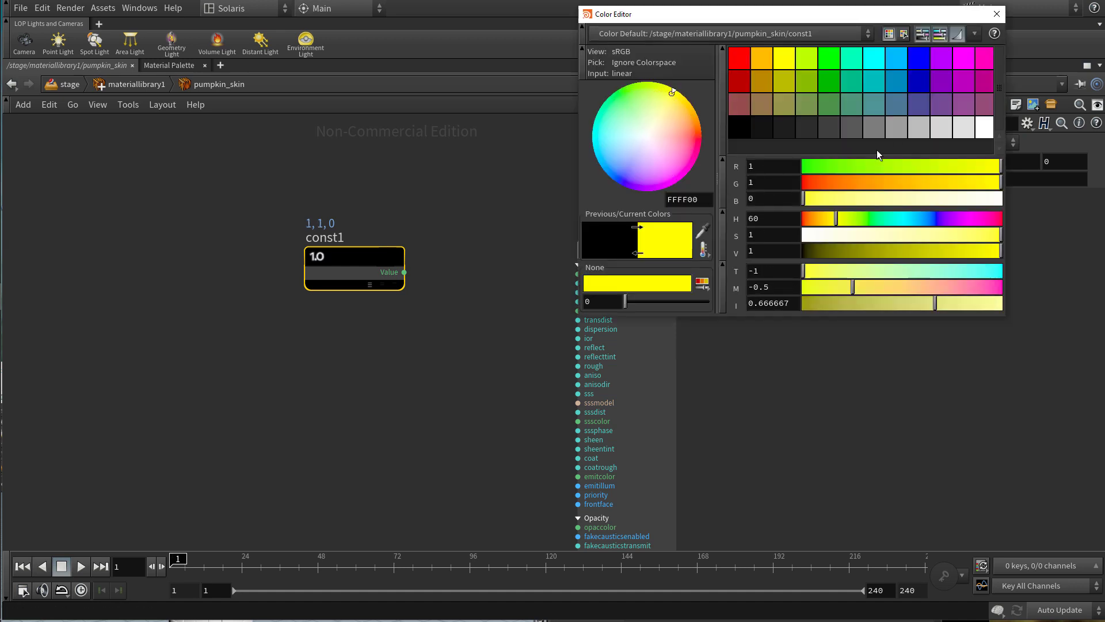
pyautogui.moveTo(940, 235); pyautogui.dragTo(903, 234)
pyautogui.click(996, 14)
pyautogui.moveTo(404, 272); pyautogui.dragTo(578, 273)
# Copy const1 and move both globals nodes farther away from principledshadercore_skin
pyautogui.hotkey('ctrl', 'c')
pyautogui.scroll(-4, 321, 265)
pyautogui.moveTo(337, 460); pyautogui.dragTo(402, 288, button='middle')
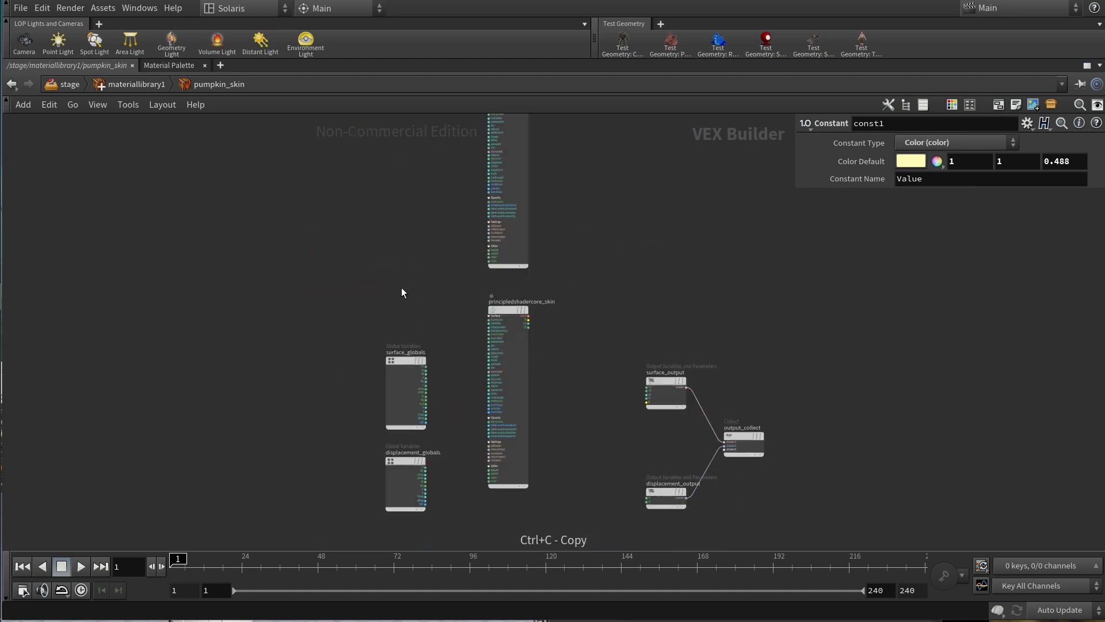
pyautogui.moveTo(357, 335); pyautogui.dragTo(415, 476)
pyautogui.moveTo(408, 394); pyautogui.dragTo(152, 392)
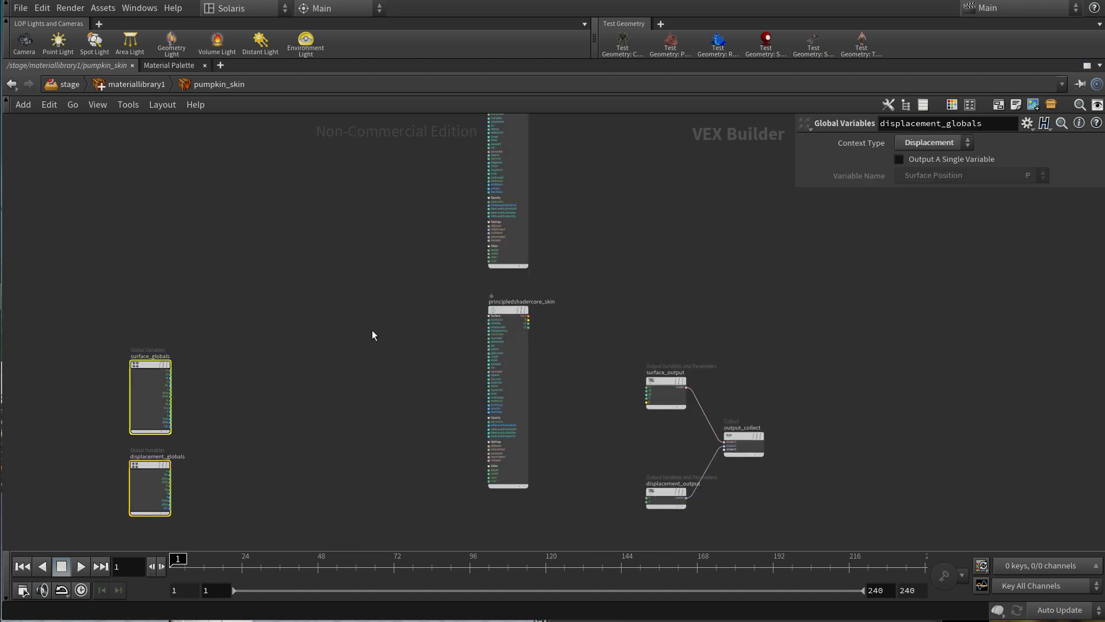
# Paste the copied constant beside principledshadercore_skin and connect its value to that shader's basecolor
pyautogui.scroll(4, 382, 328)
pyautogui.hotkey('ctrl', 'v')
pyautogui.scroll(3, 420, 327)
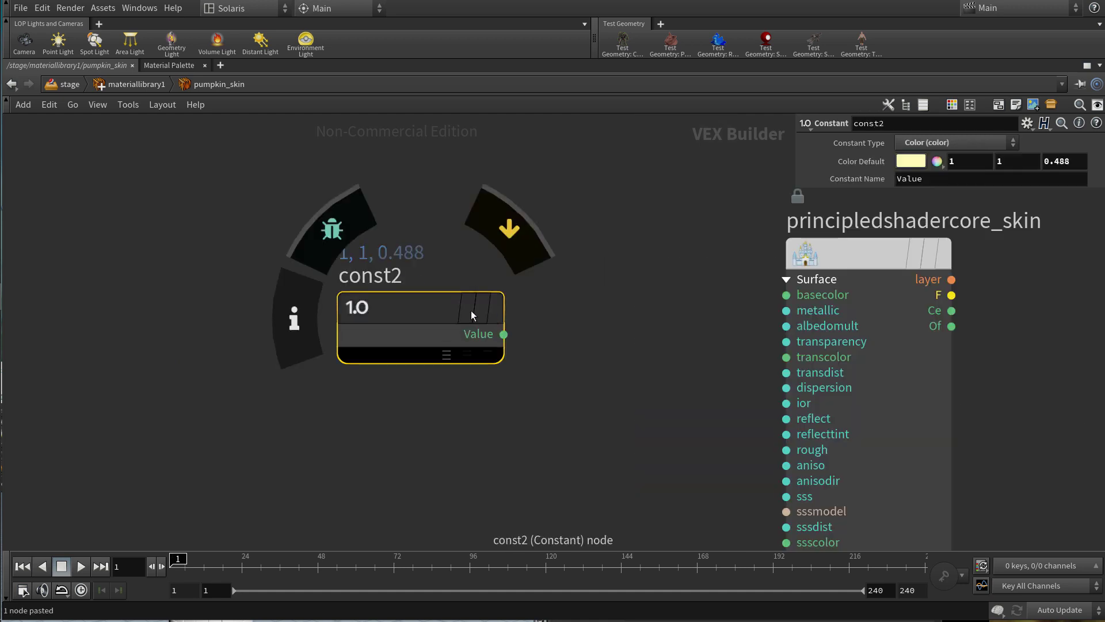
pyautogui.click(504, 334)
pyautogui.click(786, 294)
pyautogui.moveTo(426, 312); pyautogui.dragTo(361, 271)
# Set the const2 colour to orange (1, 0.314, 0)
pyautogui.click(910, 161)
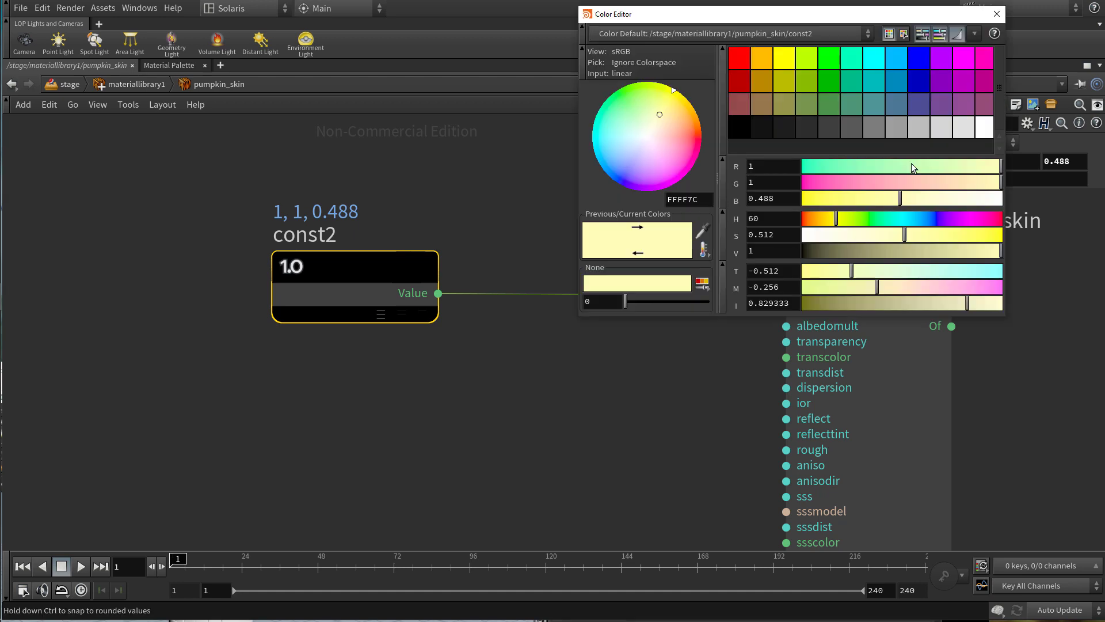
pyautogui.click(762, 58)
pyautogui.moveTo(902, 182); pyautogui.dragTo(865, 182)
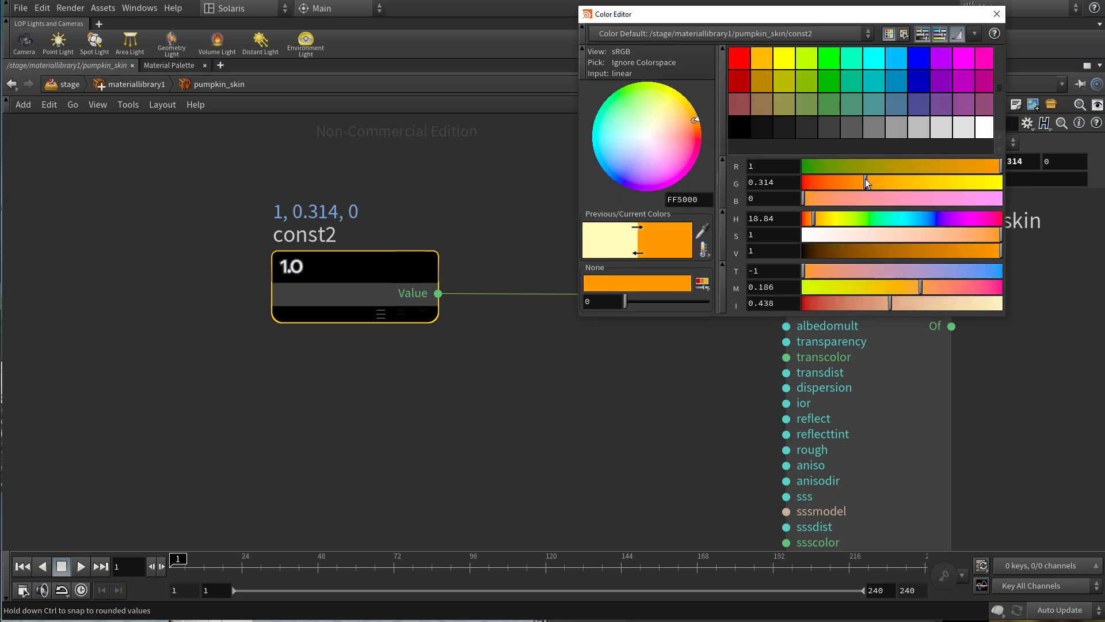
pyautogui.click(997, 14)
# Move the surface, displacement and collect output nodes farther from principledshadercore_skin
pyautogui.scroll(-5, 802, 316)
pyautogui.moveTo(847, 335); pyautogui.dragTo(683, 348, button='middle')
pyautogui.moveTo(702, 344); pyautogui.dragTo(947, 528)
pyautogui.moveTo(825, 402); pyautogui.dragTo(902, 252)
# Add a Layer Mix node between the principled shader cores and the output nodes
pyautogui.moveTo(754, 267); pyautogui.dragTo(628, 351, button='middle')
pyautogui.click(627, 351)
pyautogui.scroll(2, 627, 351)
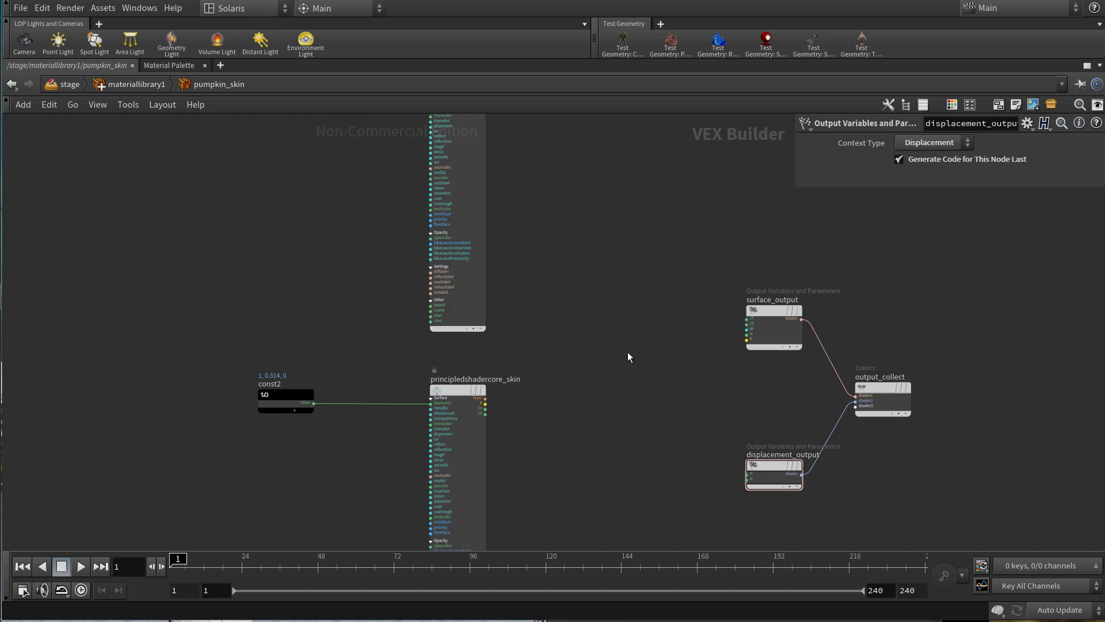
pyautogui.press('Tab')
pyautogui.write('mixl')
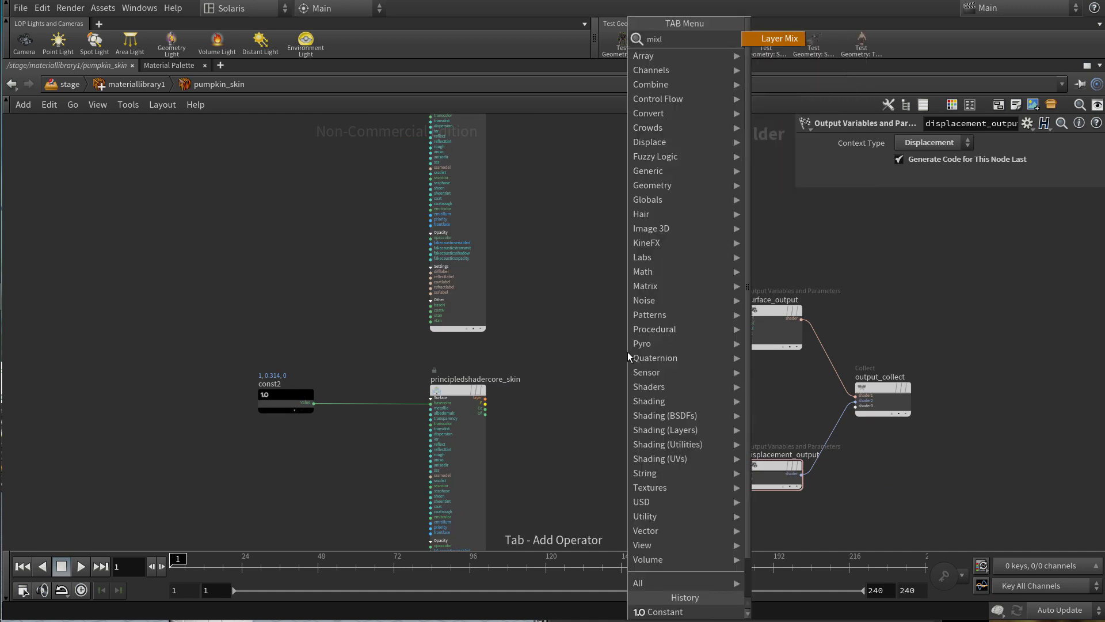
pyautogui.press('Return')
pyautogui.click(618, 354)
pyautogui.scroll(3, 482, 417)
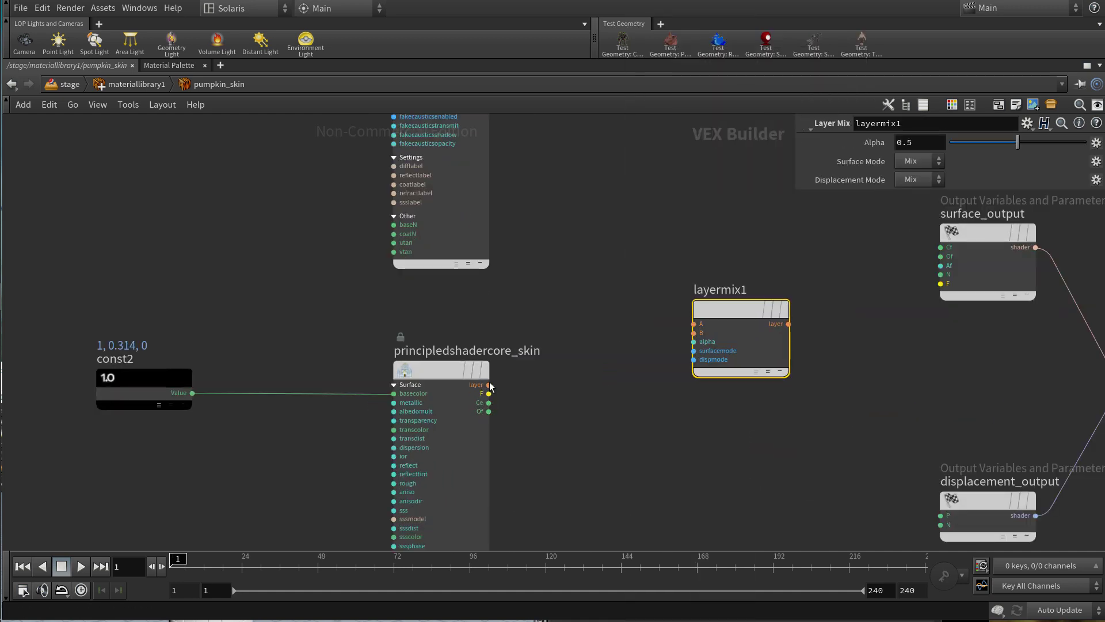
# Connect the layer output of principledshadercore_skin to layermix1's A input and that of principledshadercore_inside to B
pyautogui.moveTo(489, 385); pyautogui.dragTo(731, 353)
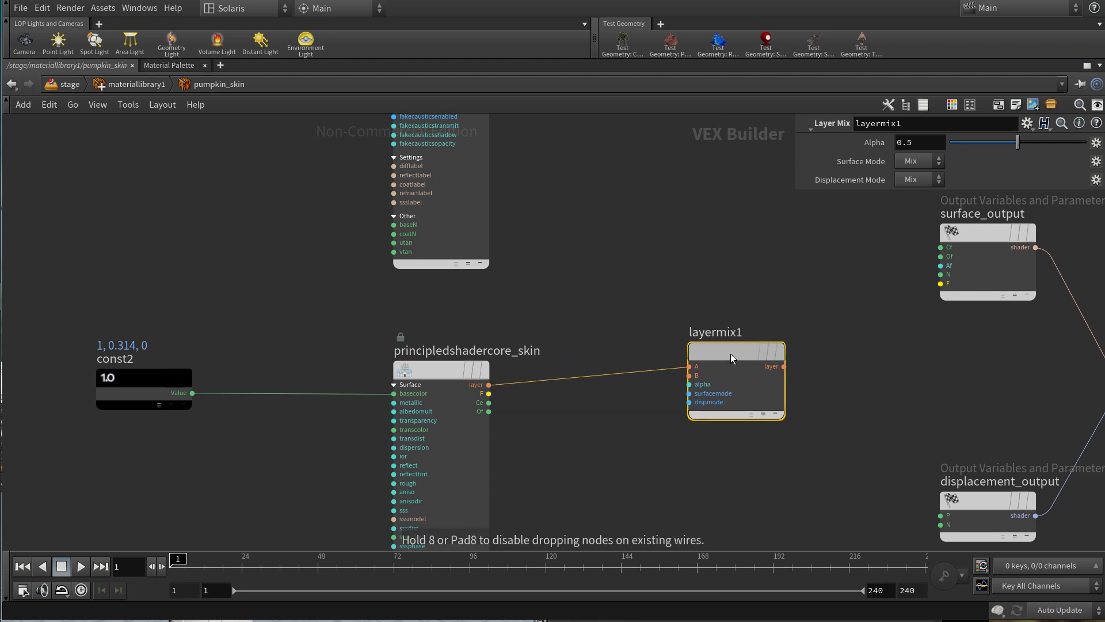
pyautogui.click(694, 374)
pyautogui.scroll(-5, 612, 250)
pyautogui.scroll(4, 608, 273)
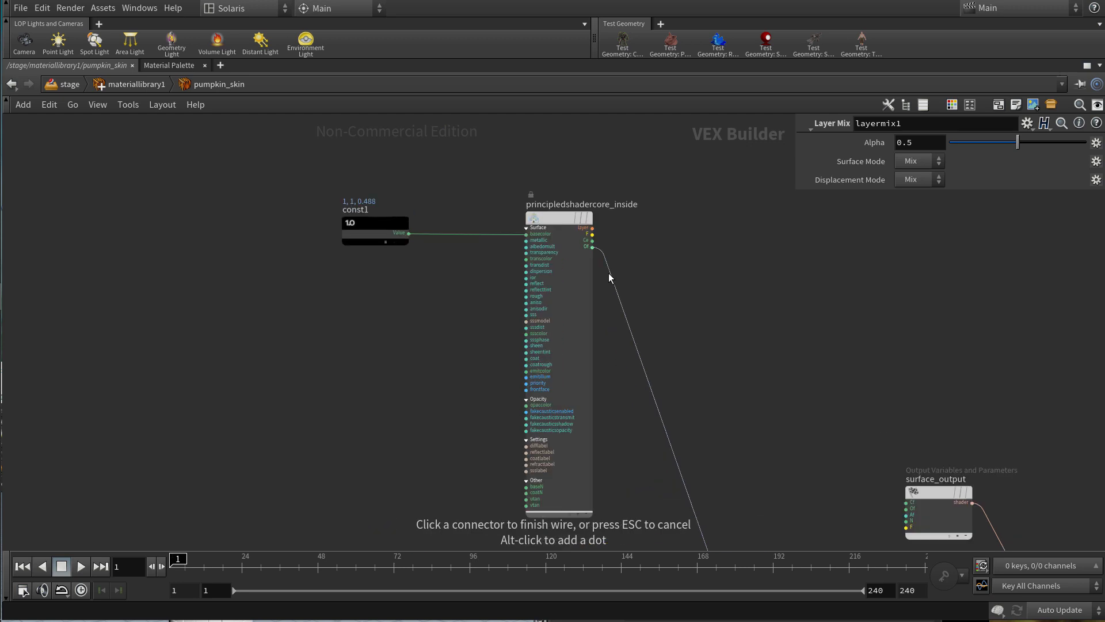
pyautogui.click(614, 213)
# Set the alpha of layermix1 to about 0.696
pyautogui.scroll(-4, 605, 305)
pyautogui.moveTo(640, 375); pyautogui.dragTo(634, 175, button='middle')
pyautogui.scroll(1, 649, 236)
pyautogui.moveTo(677, 274); pyautogui.dragTo(672, 290)
pyautogui.moveTo(1017, 143); pyautogui.dragTo(953, 148)
pyautogui.moveTo(1042, 145); pyautogui.dragTo(1049, 145)
pyautogui.scroll(4, 618, 373)
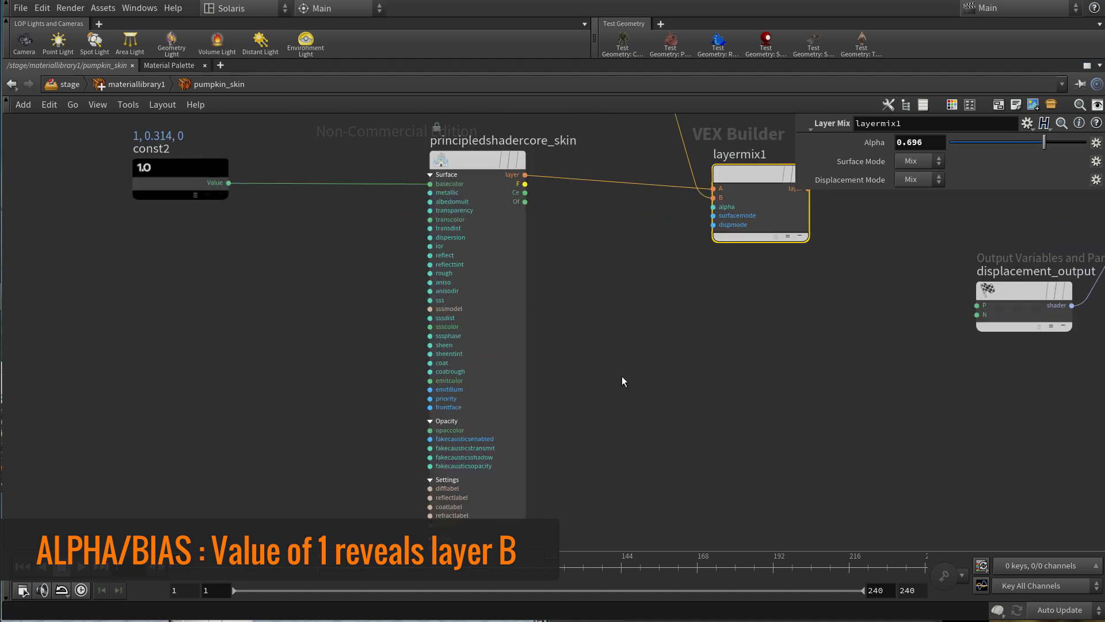
pyautogui.scroll(3, 709, 215)
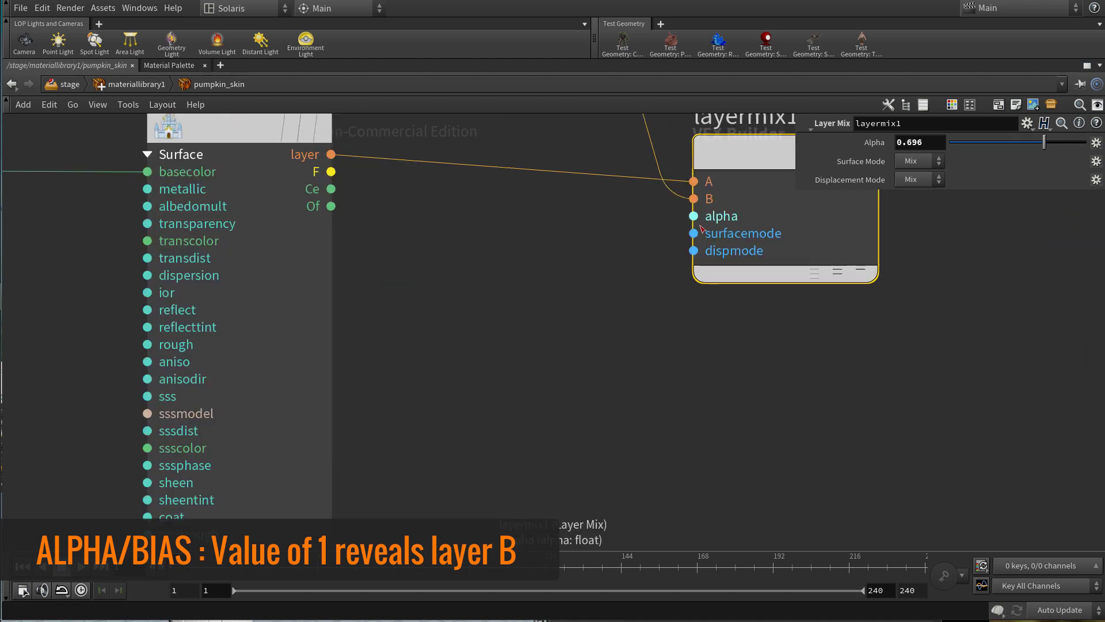
# Add a Bind node below layermix1, beside principledshadercore_skin
pyautogui.scroll(-5, 664, 404)
pyautogui.moveTo(664, 404); pyautogui.dragTo(637, 316, button='middle')
pyautogui.press('Tab')
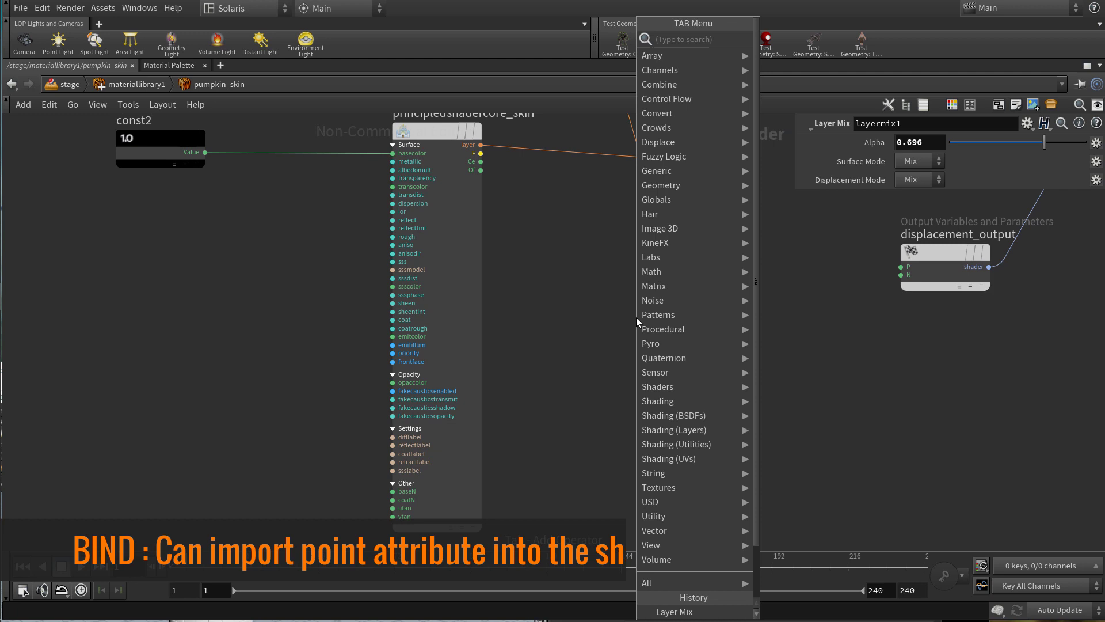
pyautogui.write('bind')
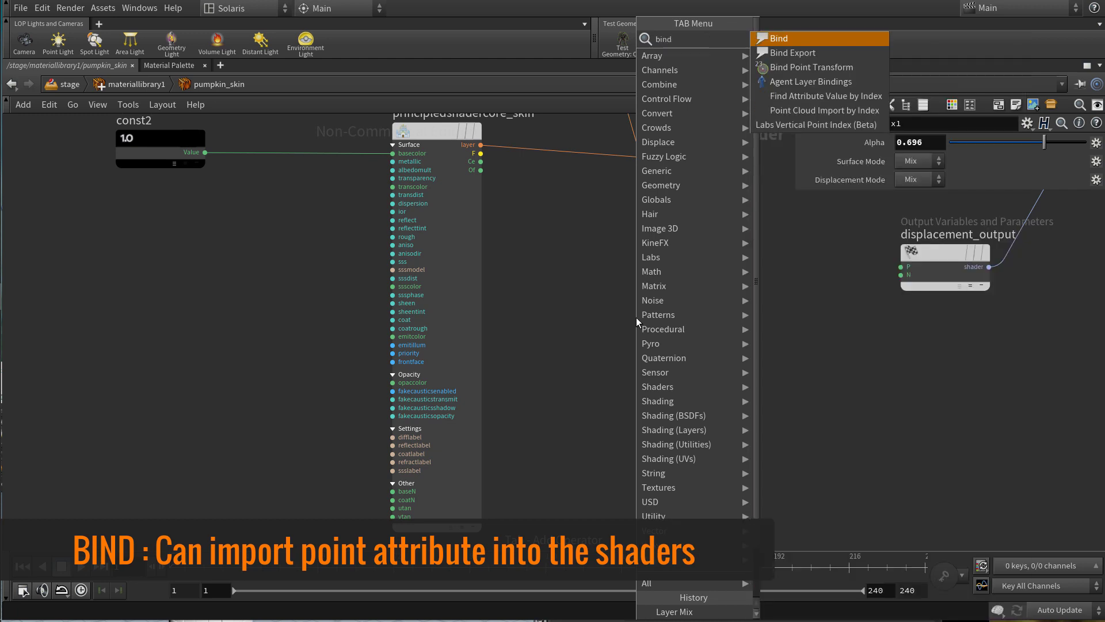
pyautogui.press('Return')
pyautogui.click(637, 323)
pyautogui.moveTo(636, 322); pyautogui.dragTo(592, 346)
pyautogui.scroll(2, 636, 406)
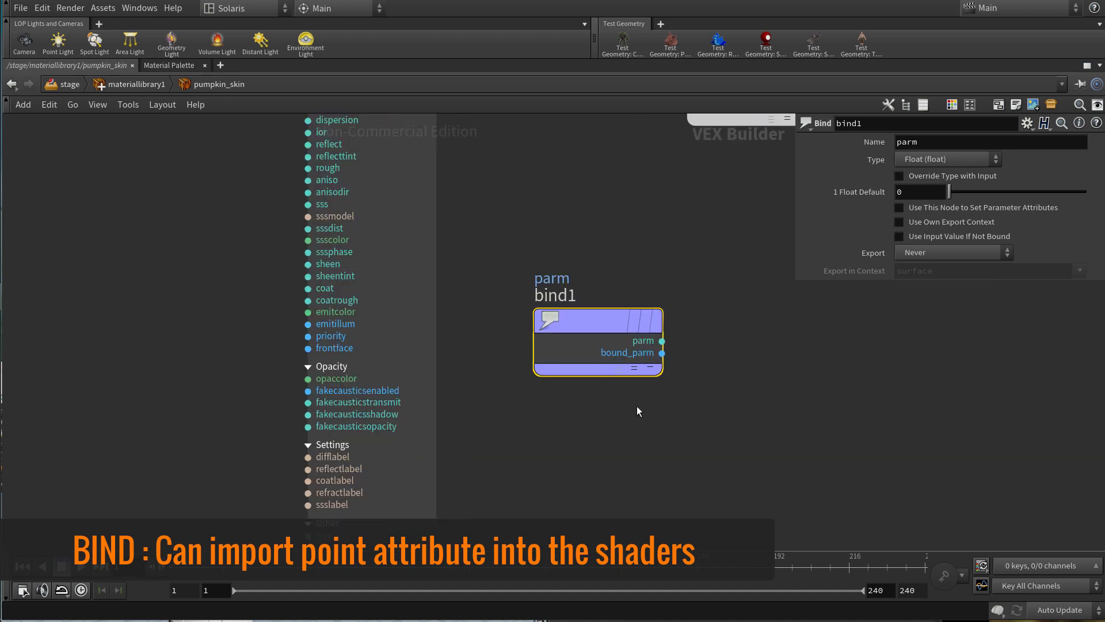
# Set the Bind node's parameter name to inside and connect its inside output to layermix1's alpha
pyautogui.doubleClick(927, 144)
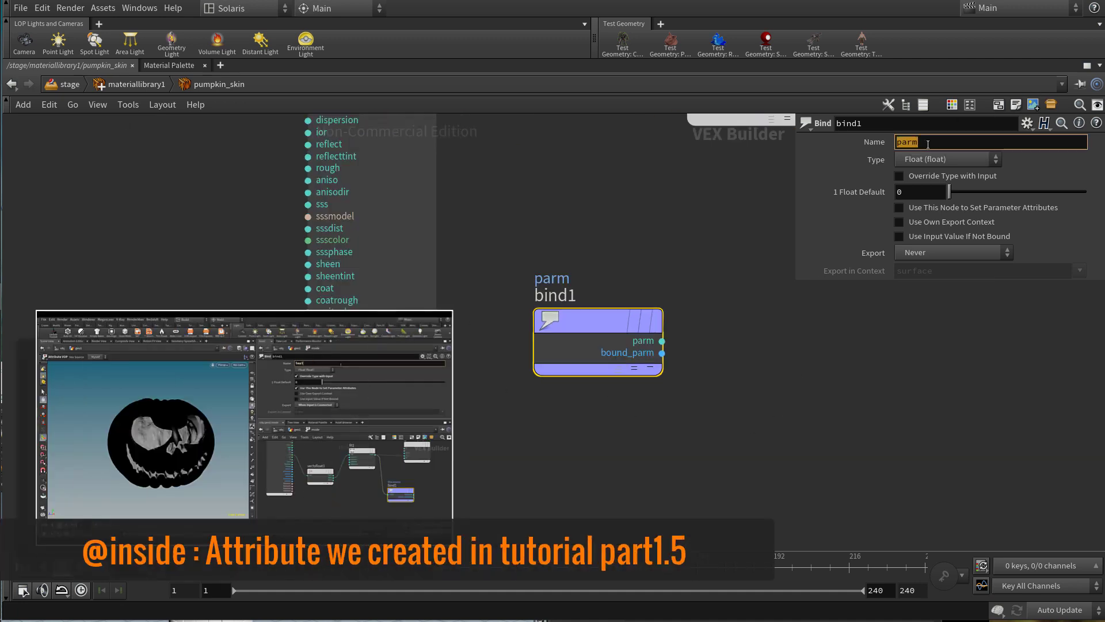
pyautogui.write('inside')
pyautogui.press('Return')
pyautogui.moveTo(687, 349); pyautogui.dragTo(656, 360, button='middle')
pyautogui.click(631, 353)
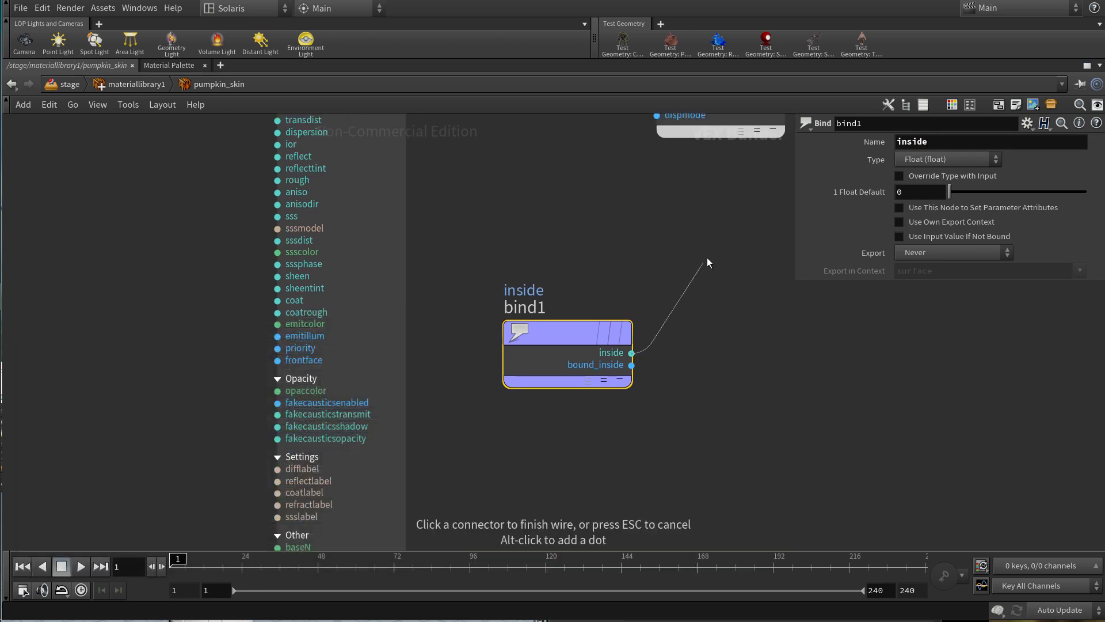
pyautogui.moveTo(708, 262); pyautogui.dragTo(661, 382, button='middle')
pyautogui.click(609, 218)
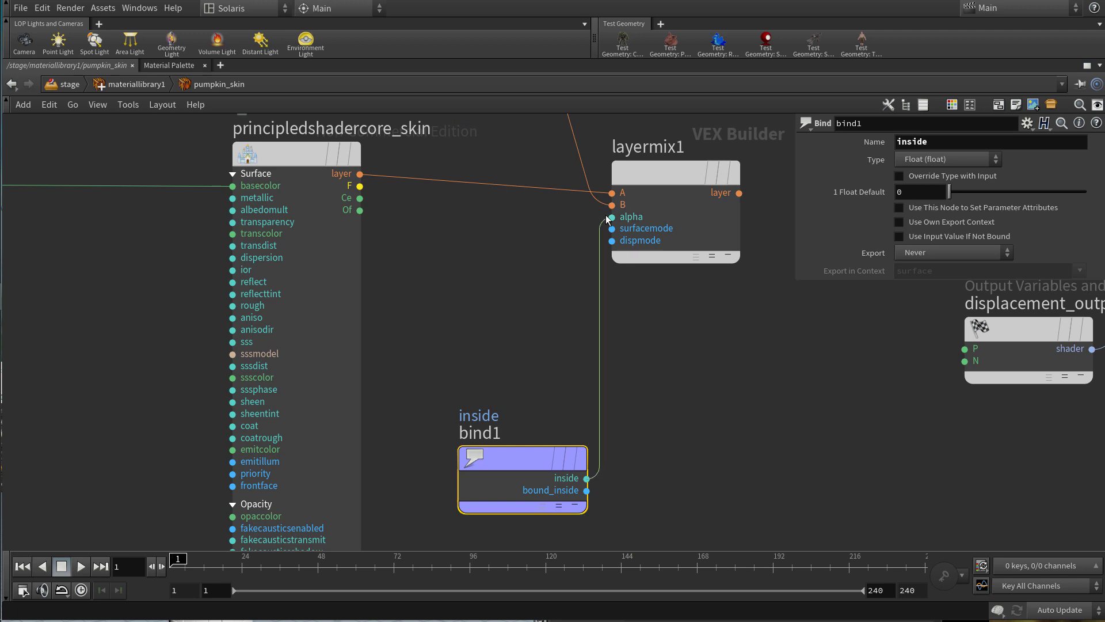
# Try to connect layermix1's layer output directly to surface_output
pyautogui.scroll(-4, 650, 292)
pyautogui.moveTo(730, 300); pyautogui.dragTo(587, 362, button='middle')
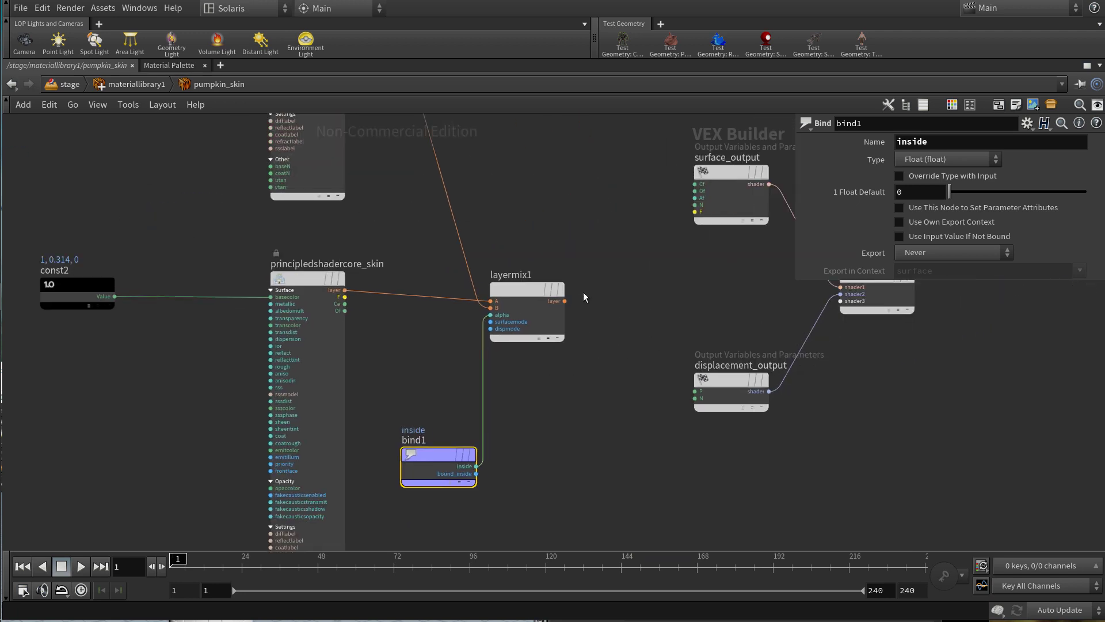
pyautogui.moveTo(645, 290); pyautogui.dragTo(564, 329, button='middle')
pyautogui.moveTo(484, 341); pyautogui.dragTo(613, 223)
pyautogui.click(546, 285)
pyautogui.press('Delete')
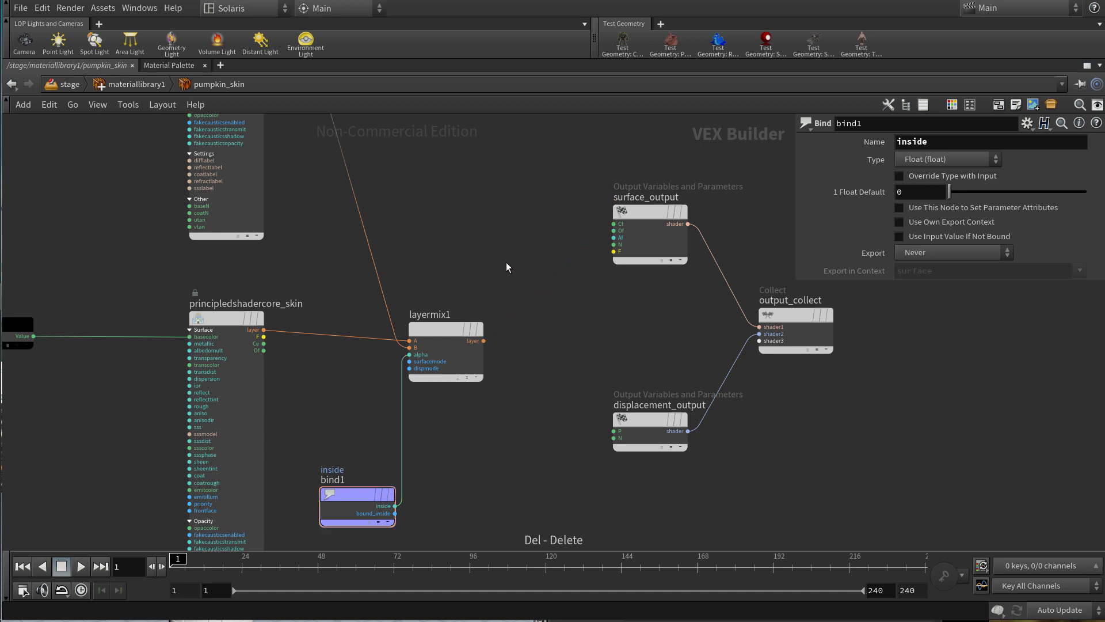
# Move layermix1 upward and add a Surface Exports node between it and the output nodes
pyautogui.moveTo(446, 323); pyautogui.dragTo(418, 249)
pyautogui.press('Tab')
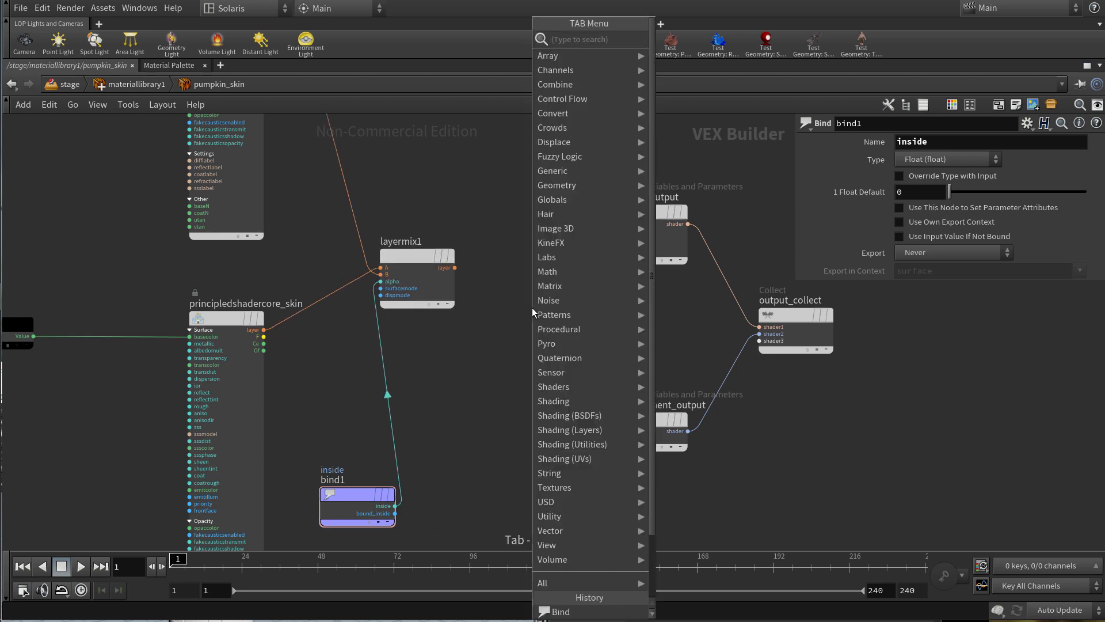
pyautogui.write('exports')
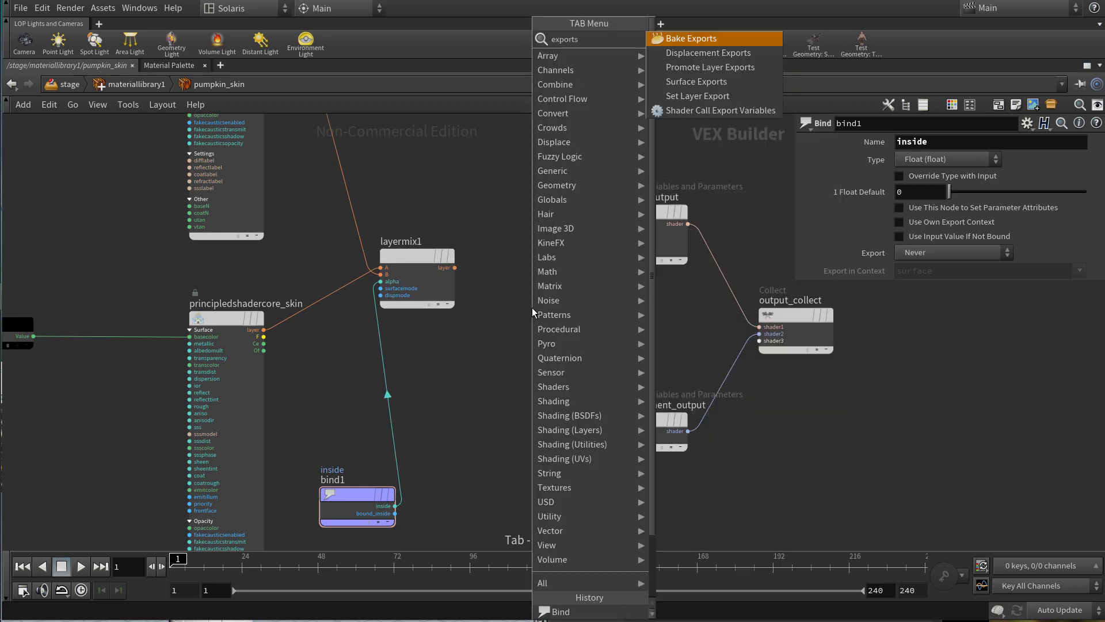
pyautogui.press('Down')
pyautogui.press('Down')
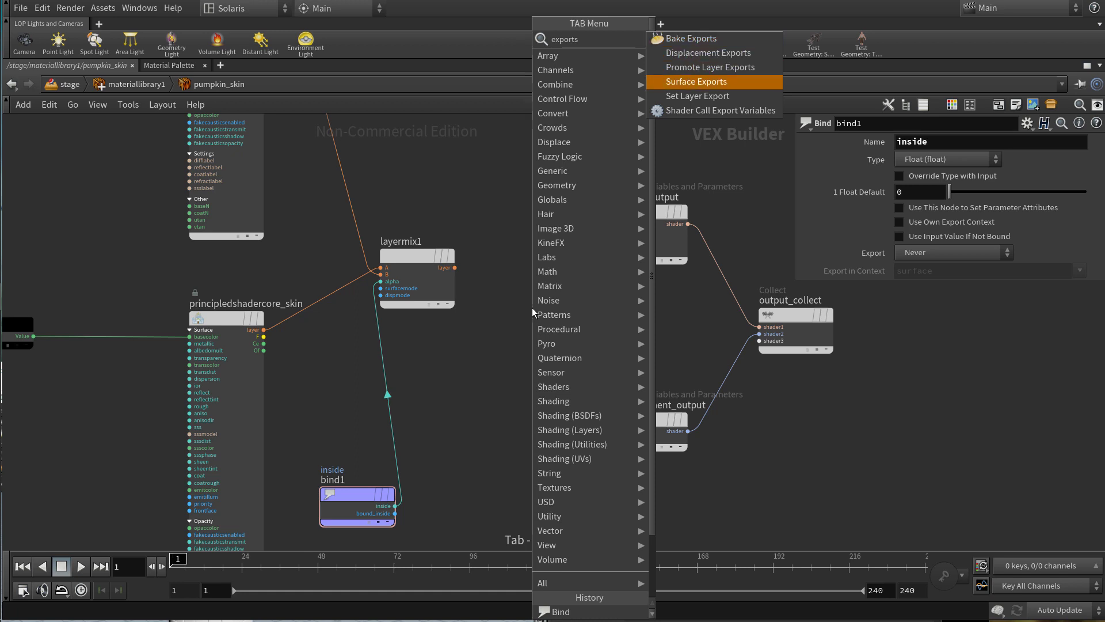
pyautogui.press('Return')
pyautogui.click(532, 307)
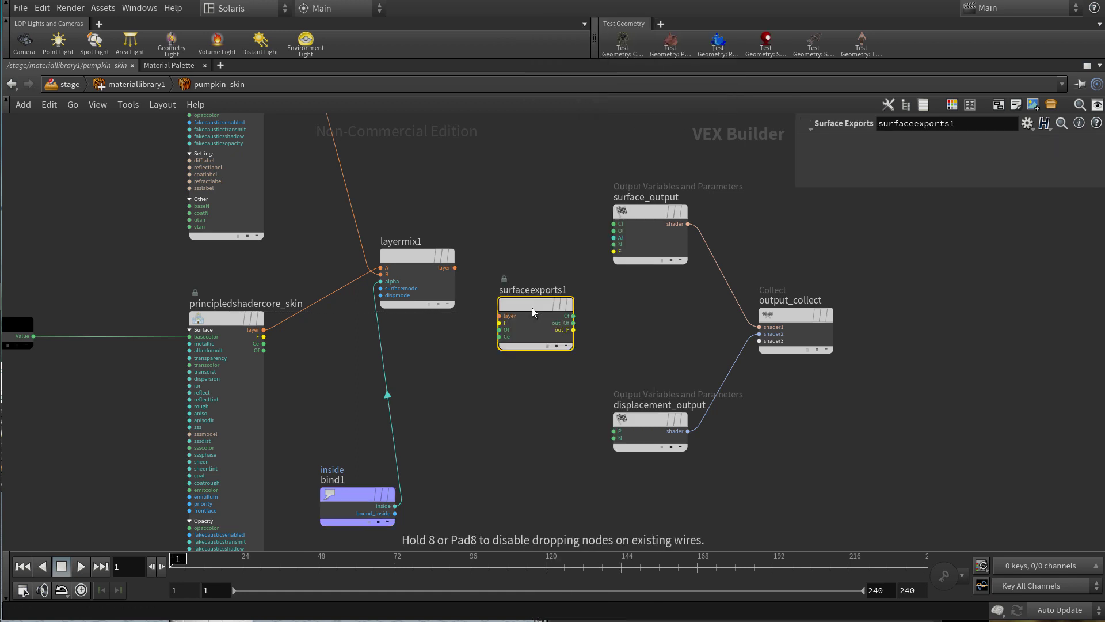
# Connect layermix1's layer output and principledshadercore_skin's F output to the matching inputs of surfaceexports1
pyautogui.scroll(3, 472, 271)
pyautogui.moveTo(446, 265); pyautogui.dragTo(538, 309)
pyautogui.moveTo(170, 364); pyautogui.dragTo(530, 315)
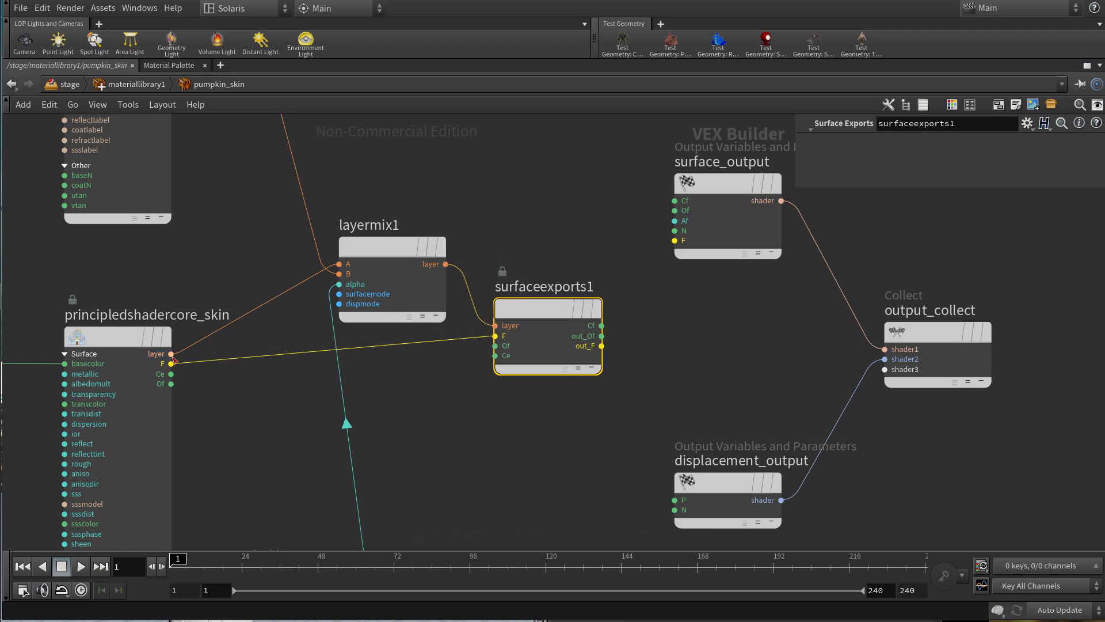
# Connect principledshadercore_skin's Ce and Of outputs to surfaceexports1, and surfaceexports1's Cf, out_Of and out_F outputs to surface_output's Cf, Of and F inputs
pyautogui.moveTo(172, 374)
pyautogui.mouseDown()
pyautogui.moveTo(301, 378)
pyautogui.moveTo(496, 358)
pyautogui.moveTo(354, 359)
pyautogui.moveTo(171, 384)
pyautogui.mouseUp()
pyautogui.moveTo(682, 330); pyautogui.dragTo(657, 347, button='middle')
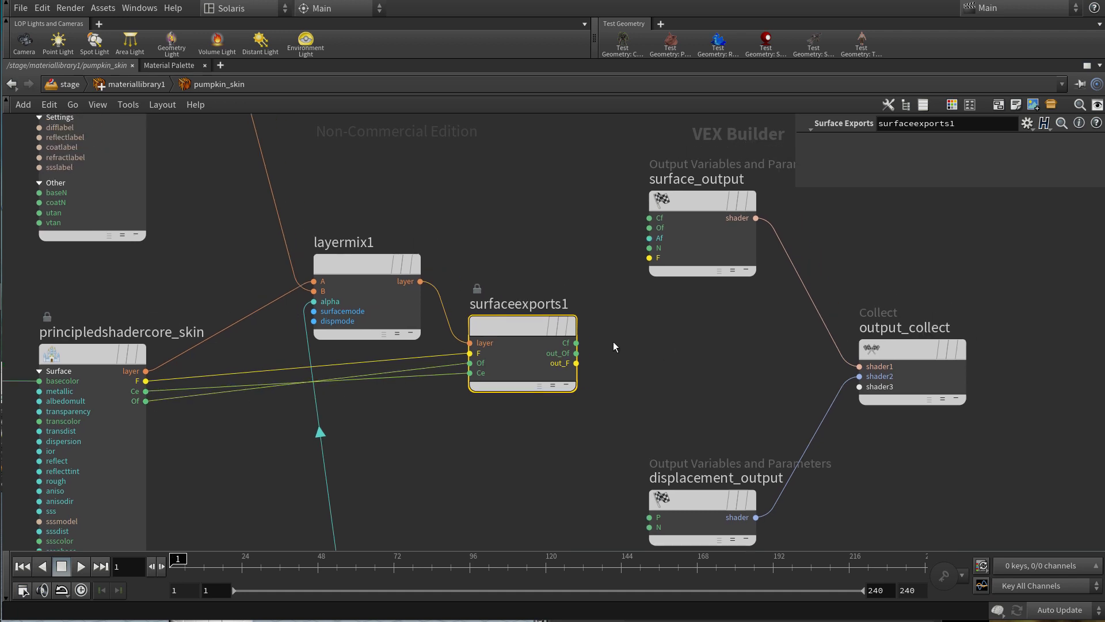
pyautogui.moveTo(578, 343); pyautogui.dragTo(649, 218)
pyautogui.moveTo(576, 352); pyautogui.dragTo(650, 227)
pyautogui.moveTo(573, 367); pyautogui.dragTo(688, 260)
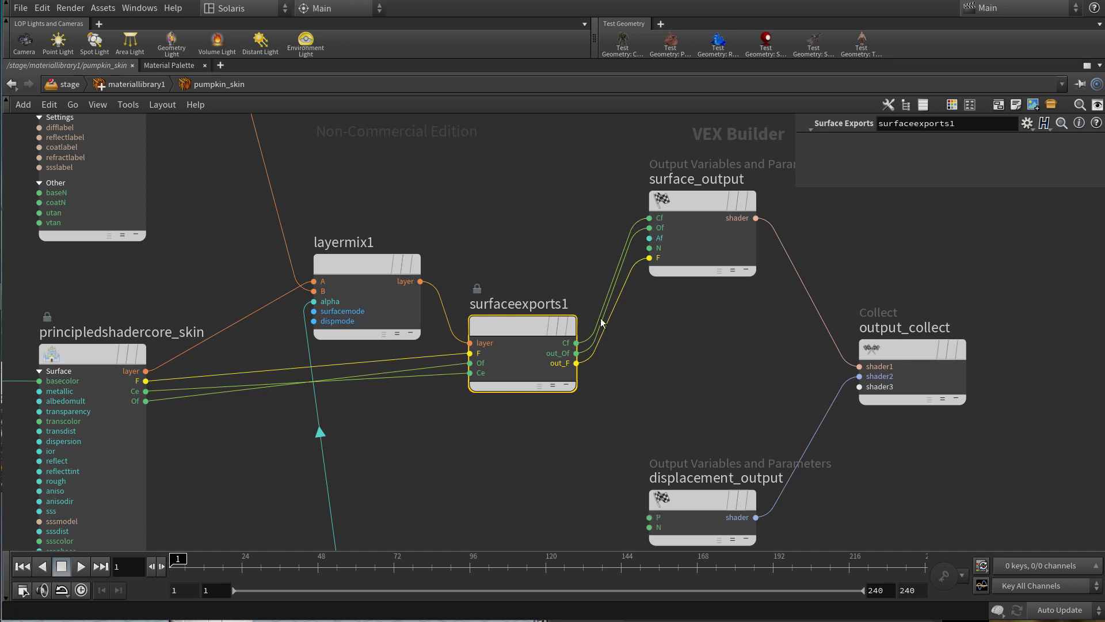
# Move the bind1 node down so it sits below the principledshadercore_skin node
pyautogui.scroll(-5, 535, 405)
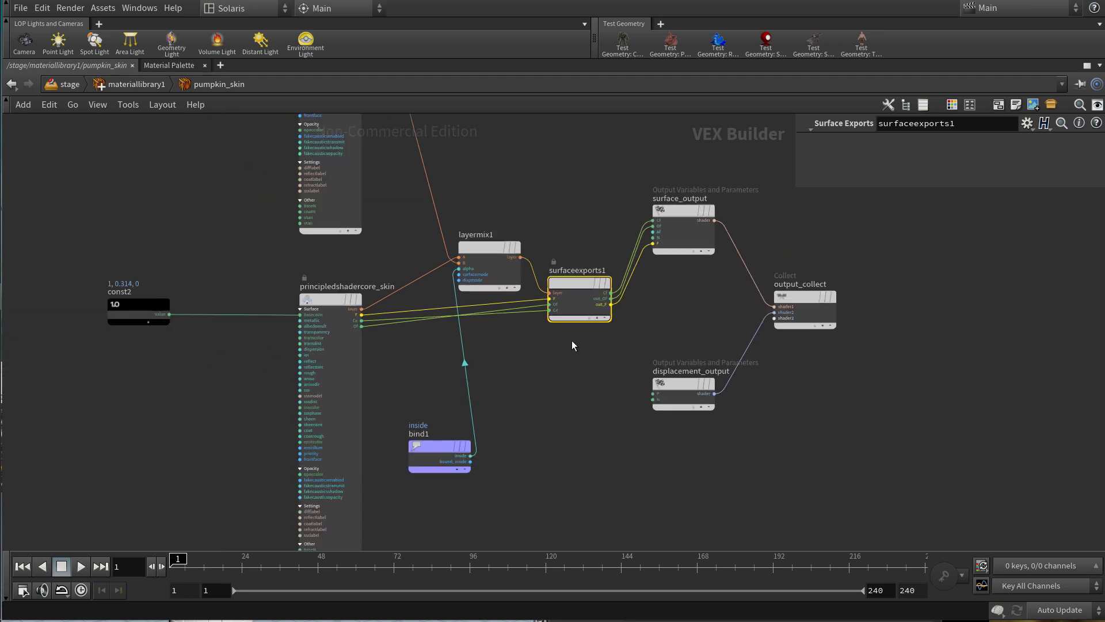
pyautogui.moveTo(466, 458); pyautogui.dragTo(491, 316, button='middle')
pyautogui.moveTo(484, 308); pyautogui.dragTo(450, 441)
pyautogui.scroll(-2, 469, 402)
pyautogui.moveTo(510, 333); pyautogui.dragTo(508, 428, button='middle')
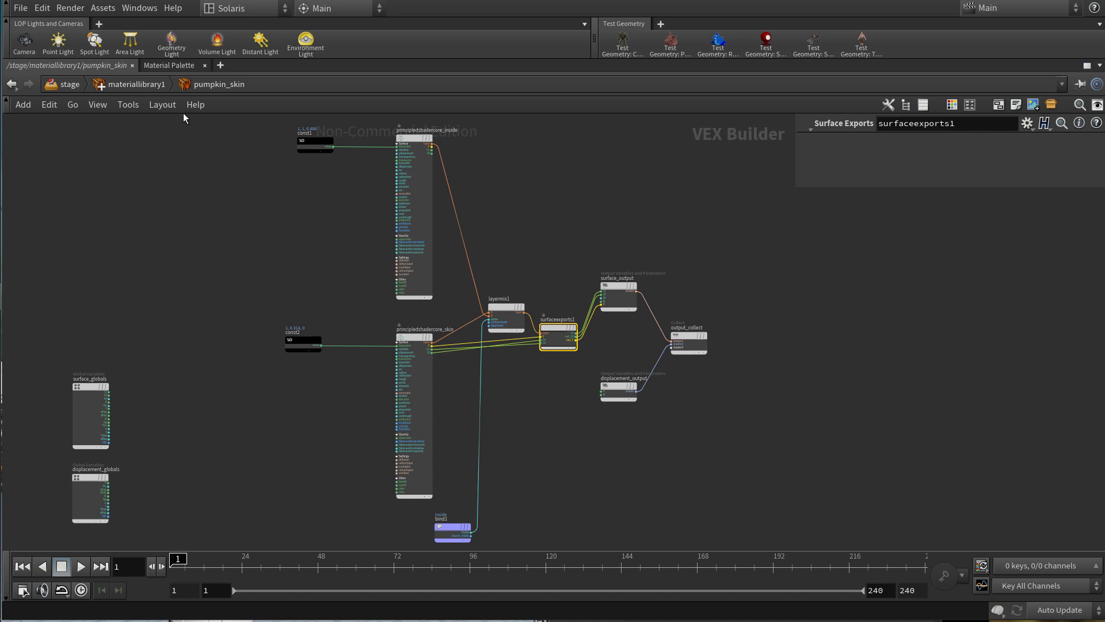
# Return from the pumpkin_skin network to the stage level and restore the full multi-pane layout
pyautogui.click(154, 88)
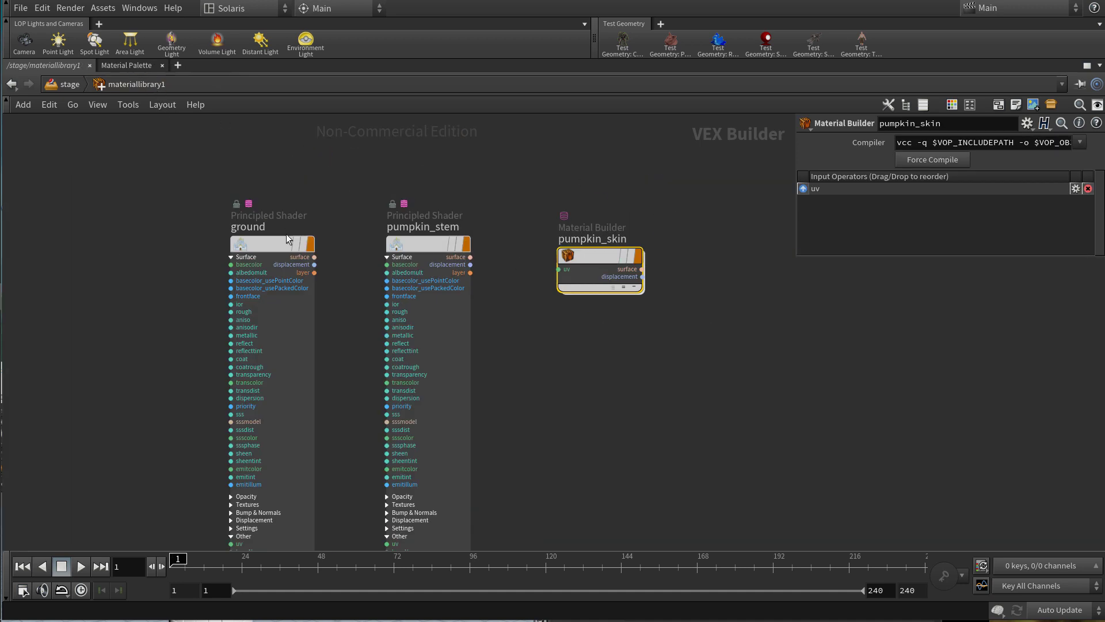
pyautogui.click(77, 88)
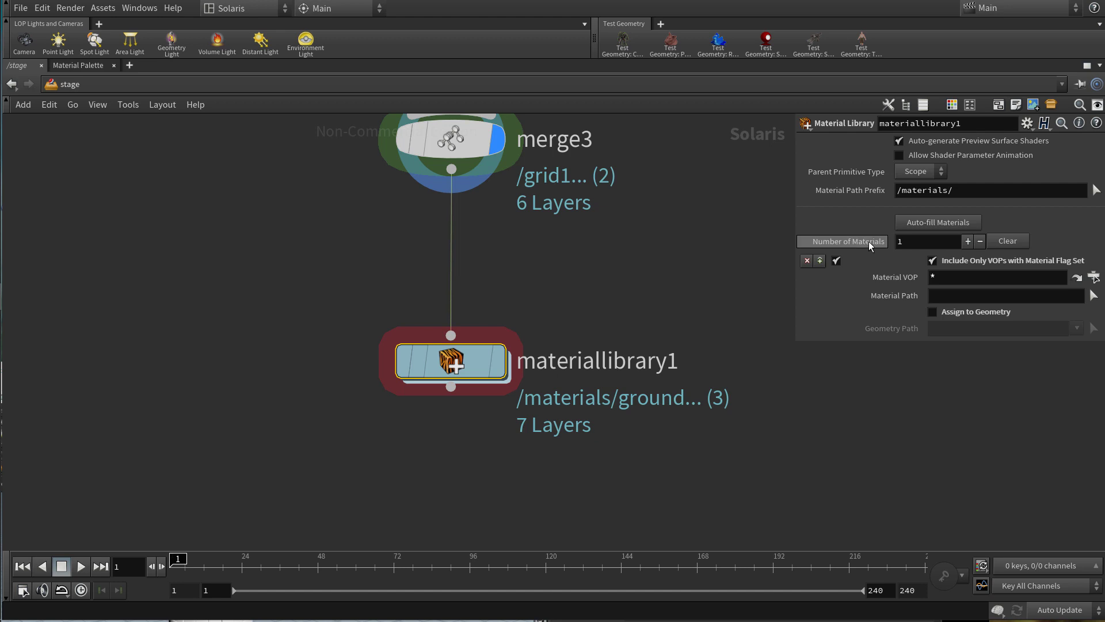
pyautogui.hotkey('ctrl', 'b')
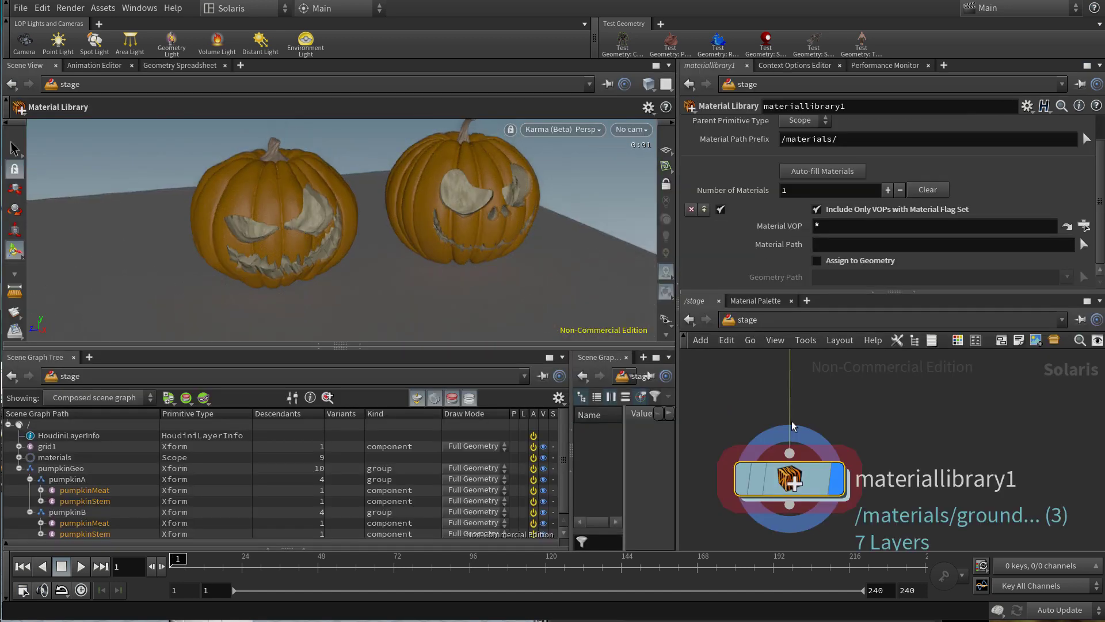
# Add an Assign Material node below materiallibrary1, wire materiallibrary1 into it and set its display flag
pyautogui.scroll(-3, 817, 487)
pyautogui.moveTo(823, 488); pyautogui.dragTo(821, 453, button='middle')
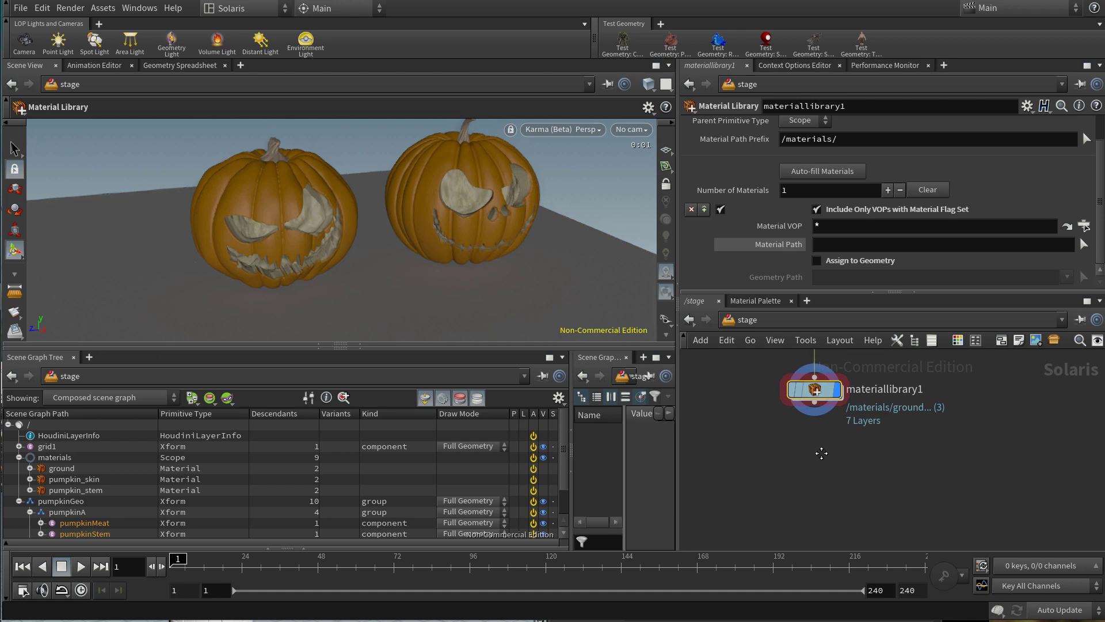
pyautogui.press('Tab')
pyautogui.write('ass')
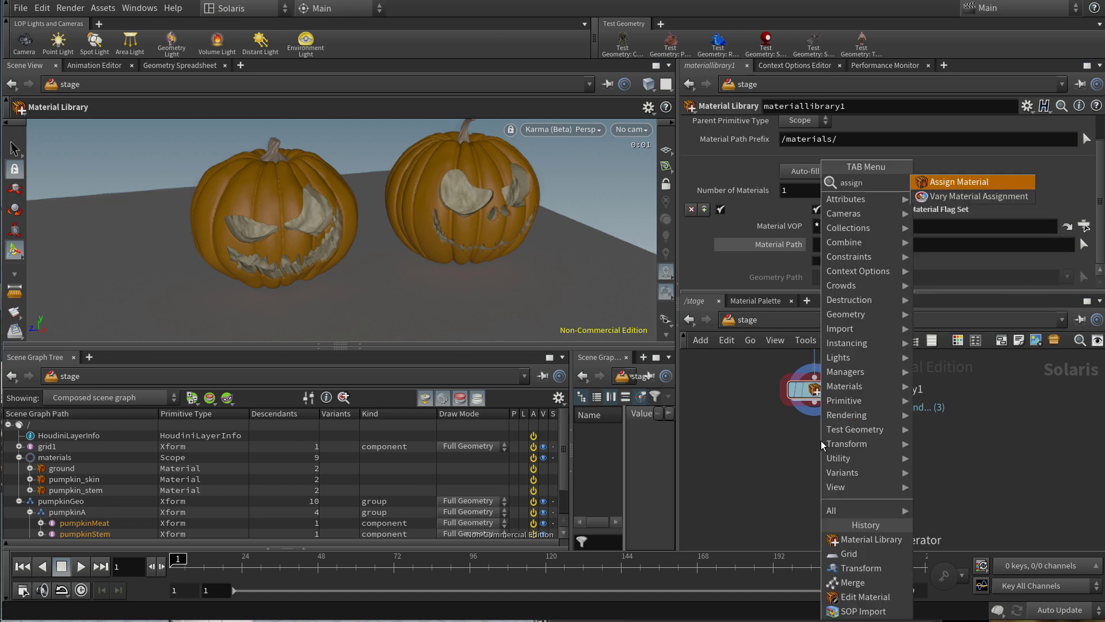
pyautogui.press('Return')
pyautogui.click(818, 469)
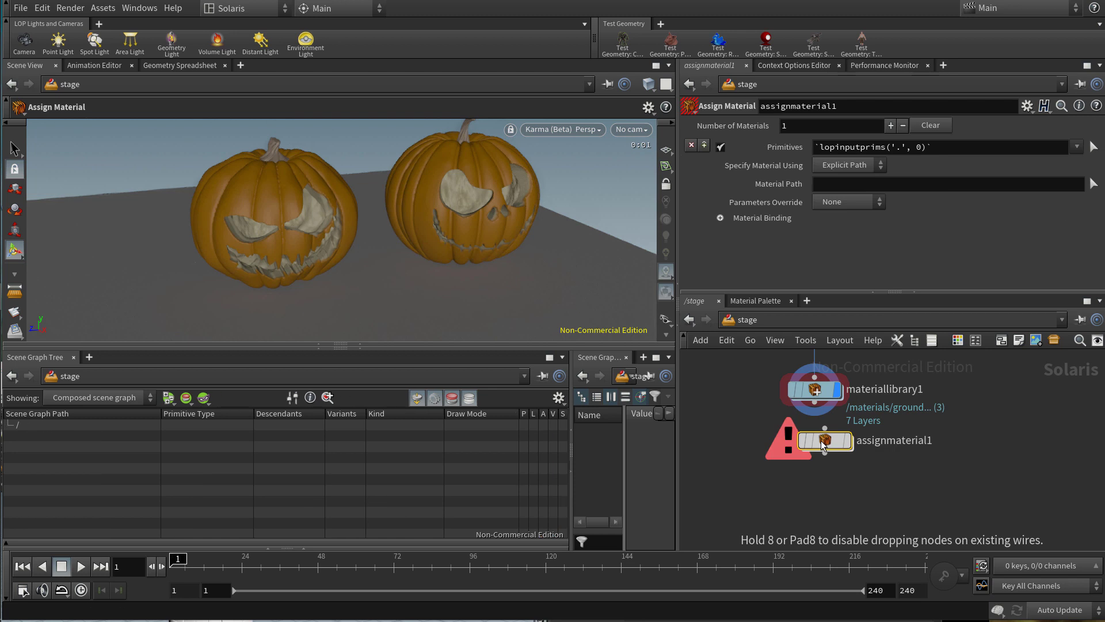
pyautogui.moveTo(822, 447); pyautogui.dragTo(815, 414)
pyautogui.scroll(2, 829, 460)
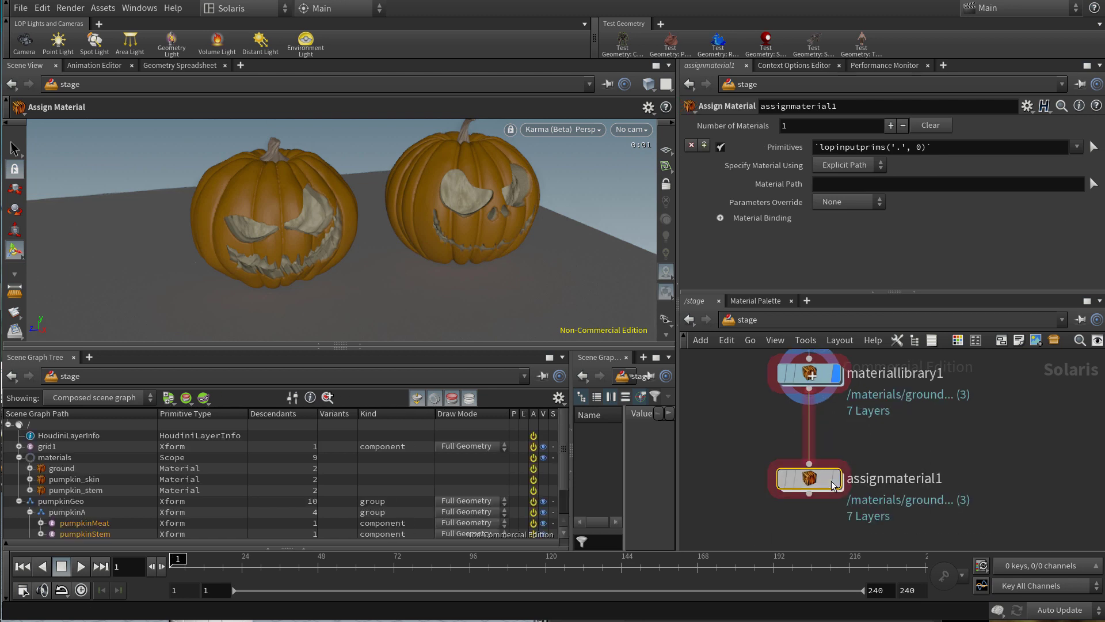
pyautogui.click(834, 481)
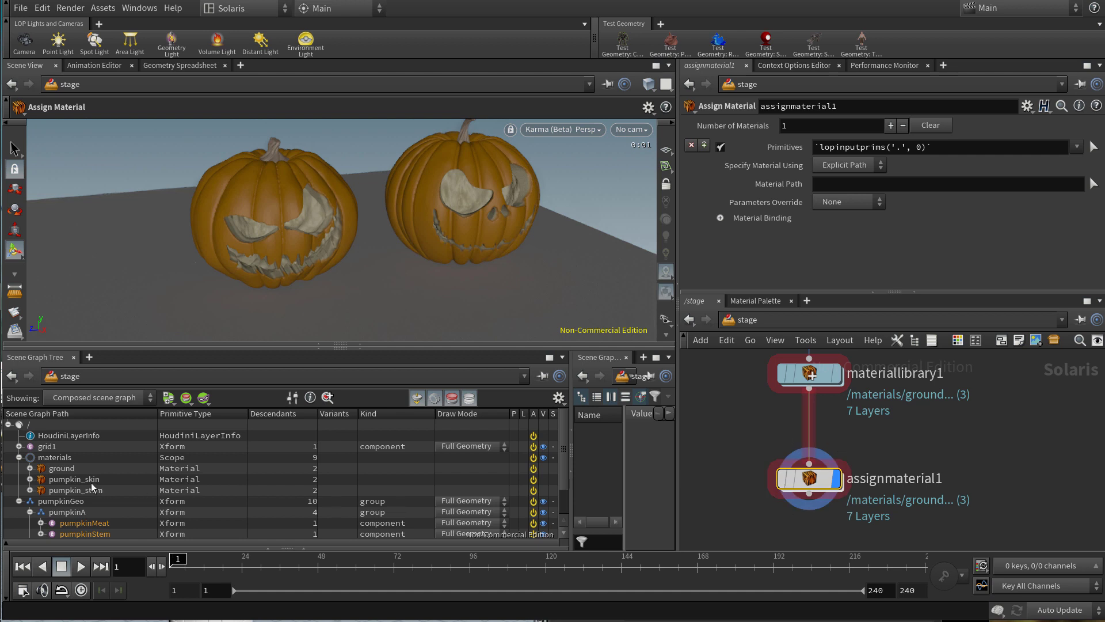
# Assign the ground material to the grid1 component
pyautogui.moveTo(68, 474); pyautogui.dragTo(378, 285)
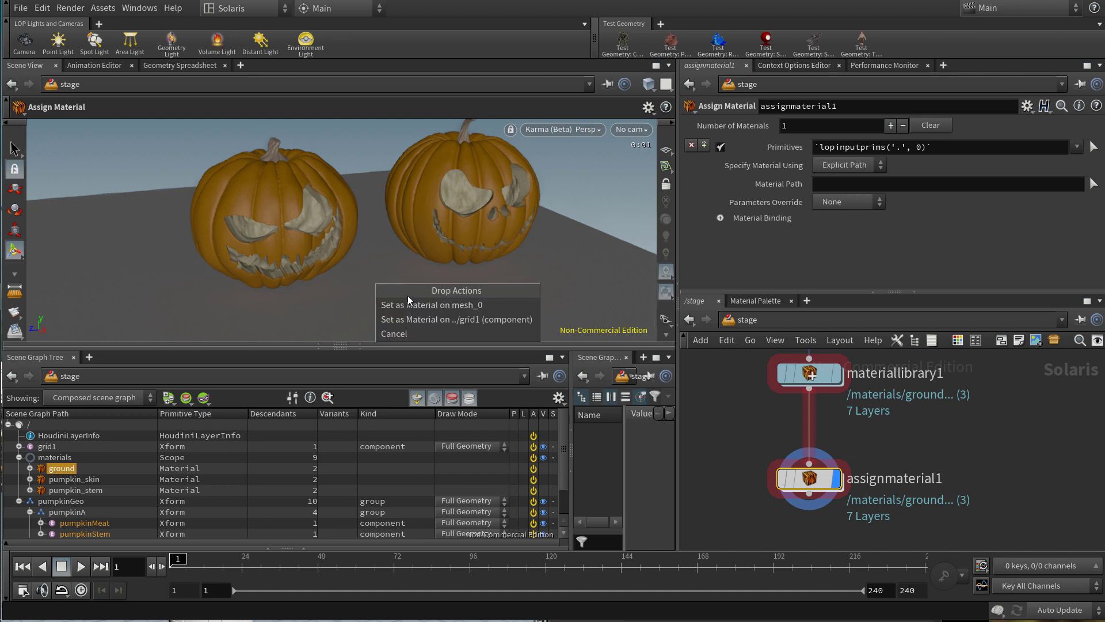
pyautogui.click(420, 322)
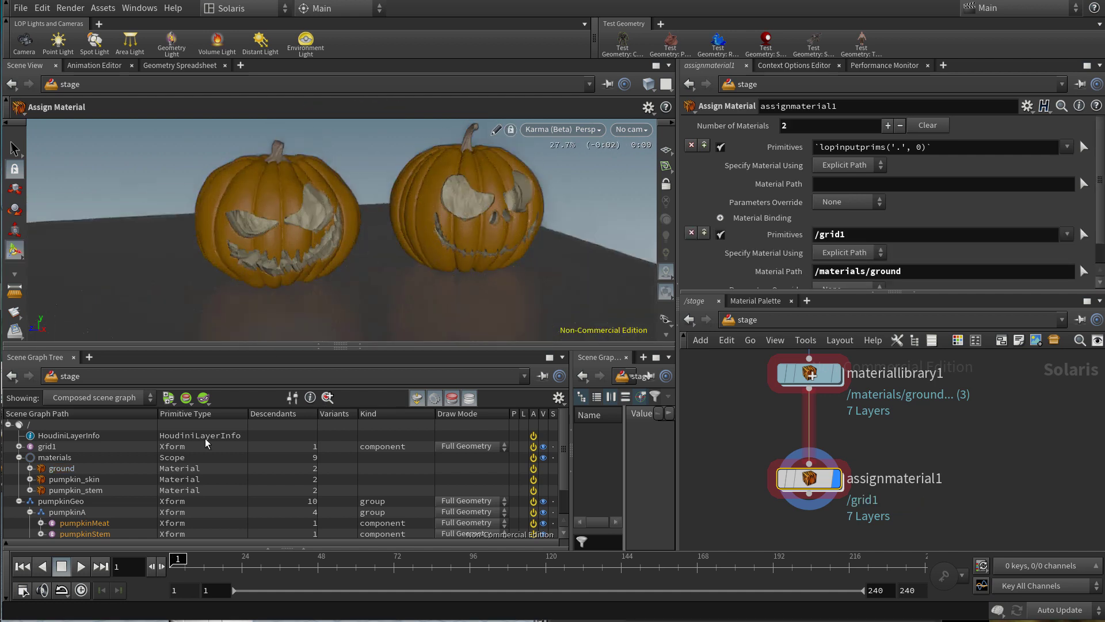
# Assign the pumpkin_skin material to the pumpkinMeat component of both pumpkinB and pumpkinA
pyautogui.moveTo(84, 483); pyautogui.dragTo(237, 206)
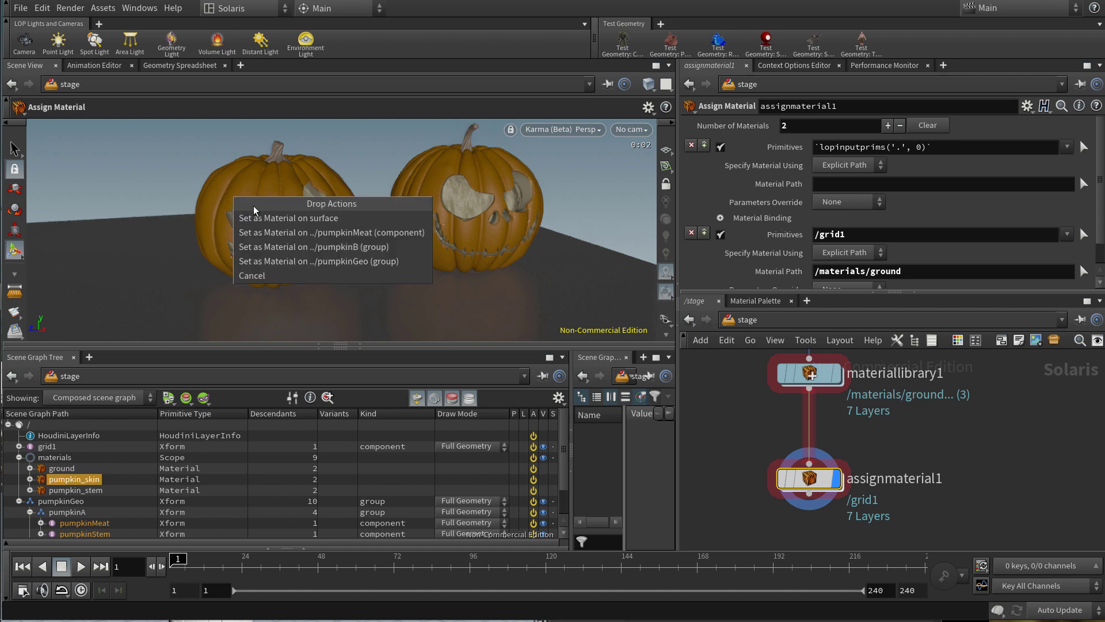
pyautogui.click(333, 238)
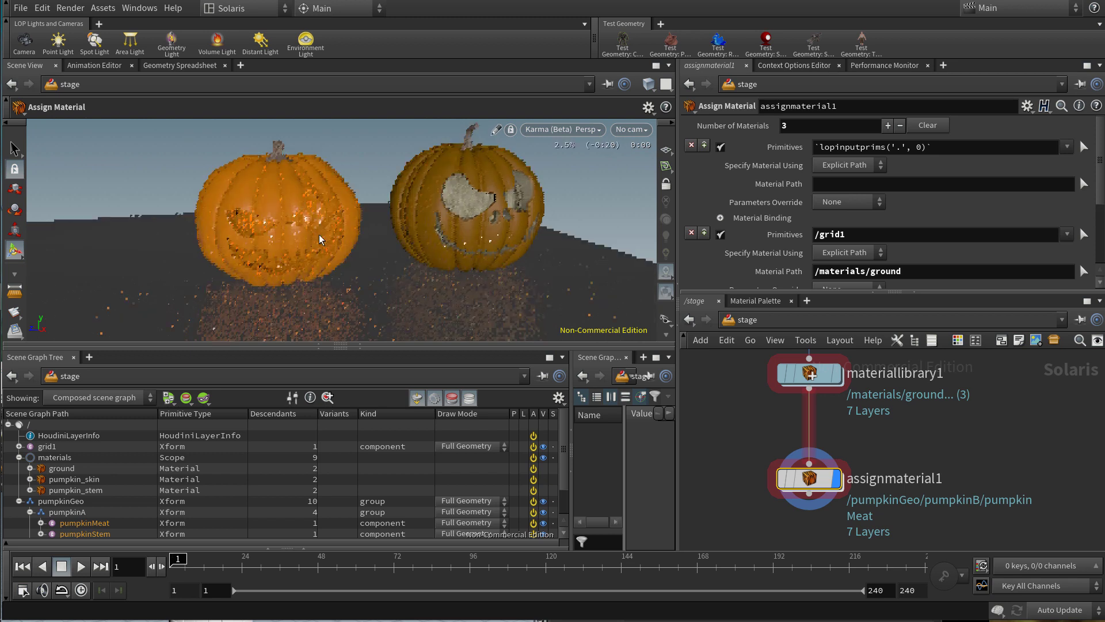
pyautogui.moveTo(73, 481); pyautogui.dragTo(187, 422)
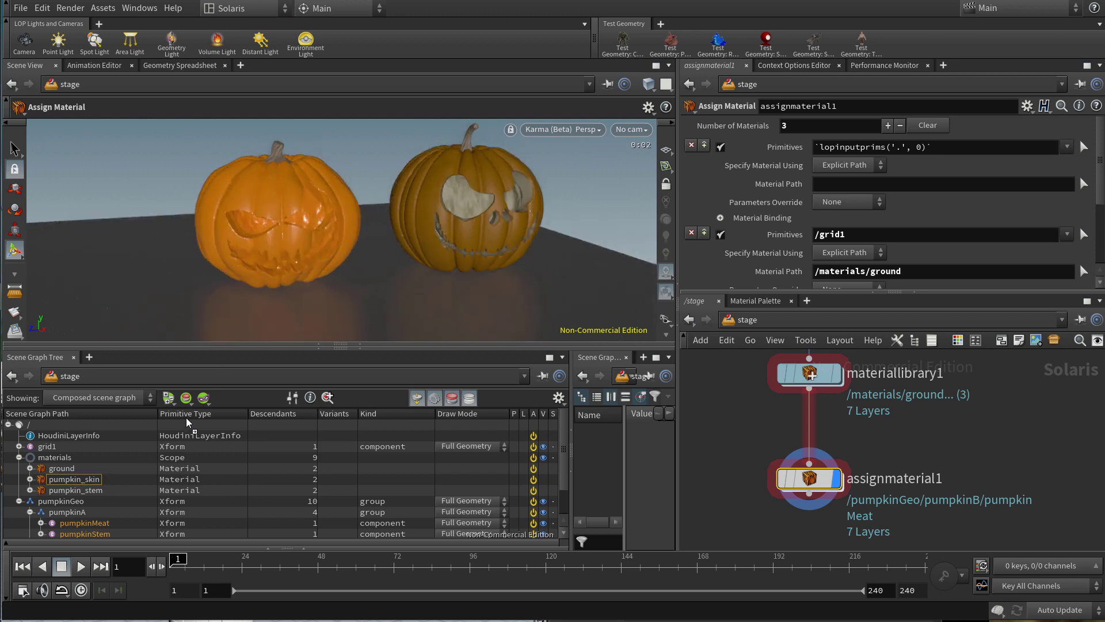
pyautogui.moveTo(433, 230); pyautogui.dragTo(446, 223)
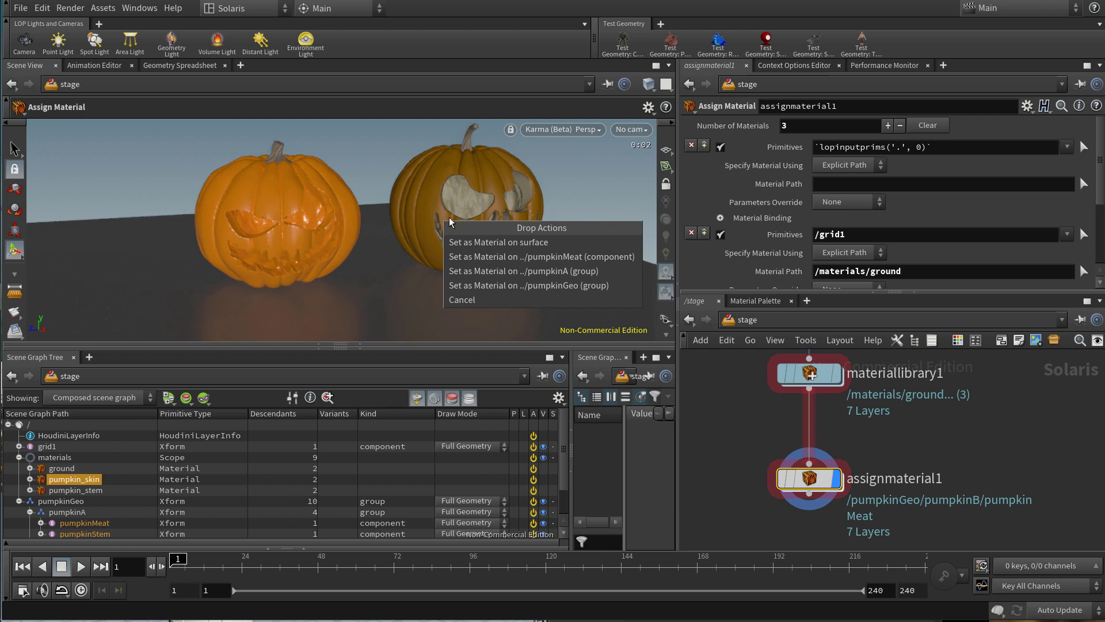
pyautogui.click(507, 269)
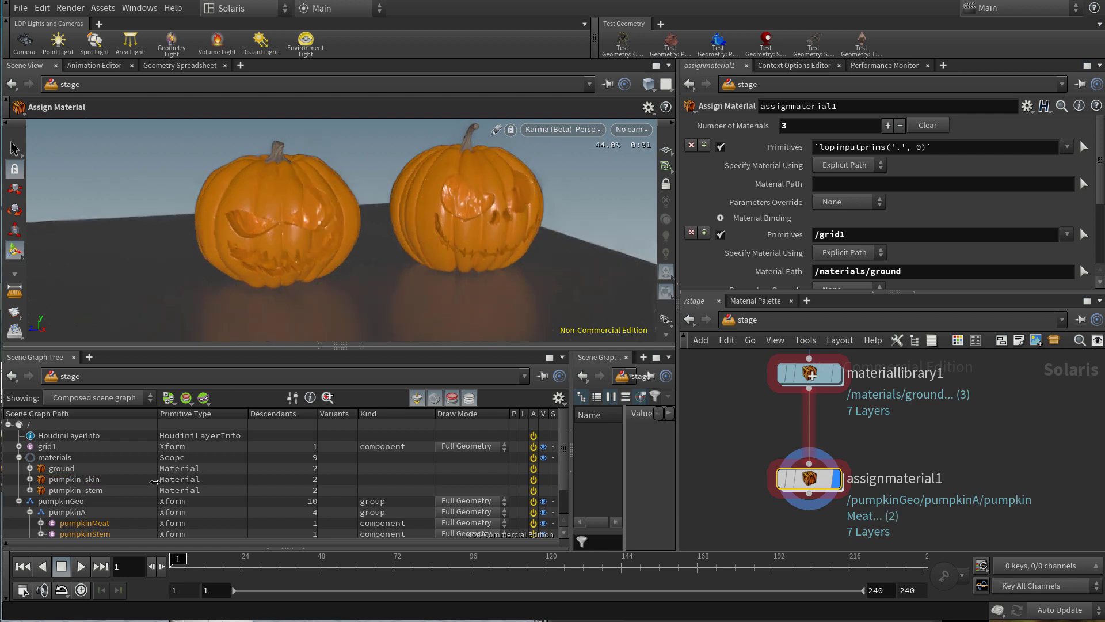
# Assign the pumpkin_stem material to pumpkinB's pumpkinStem component and insert an empty assignment entry before it in assignmaterial1
pyautogui.moveTo(94, 491); pyautogui.dragTo(278, 157)
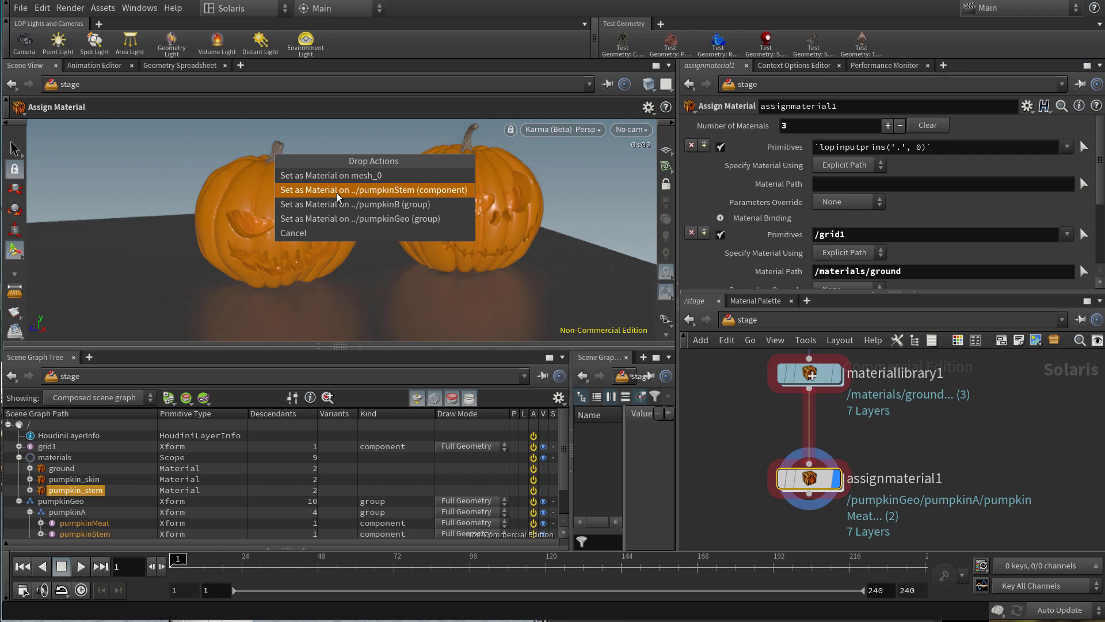
pyautogui.click(337, 193)
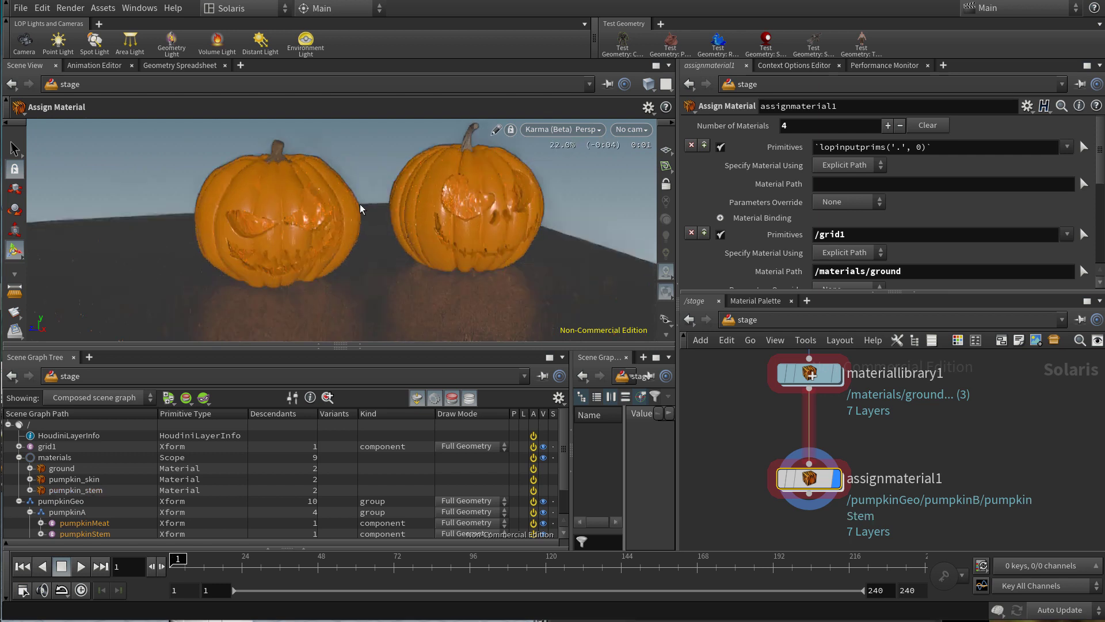
pyautogui.scroll(-5, 809, 227)
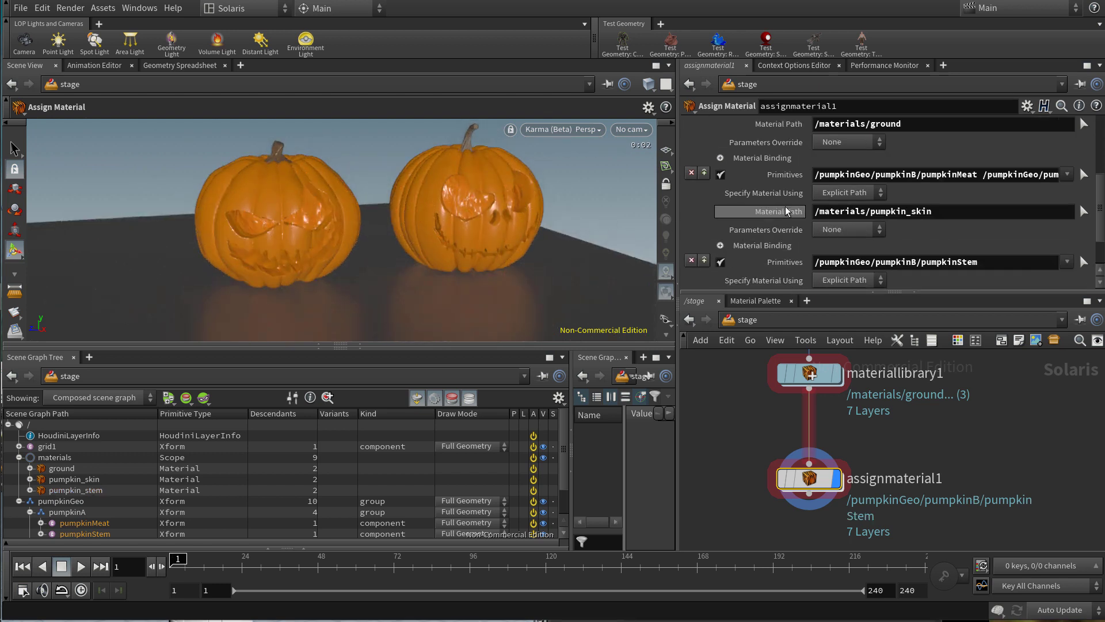
pyautogui.click(703, 207)
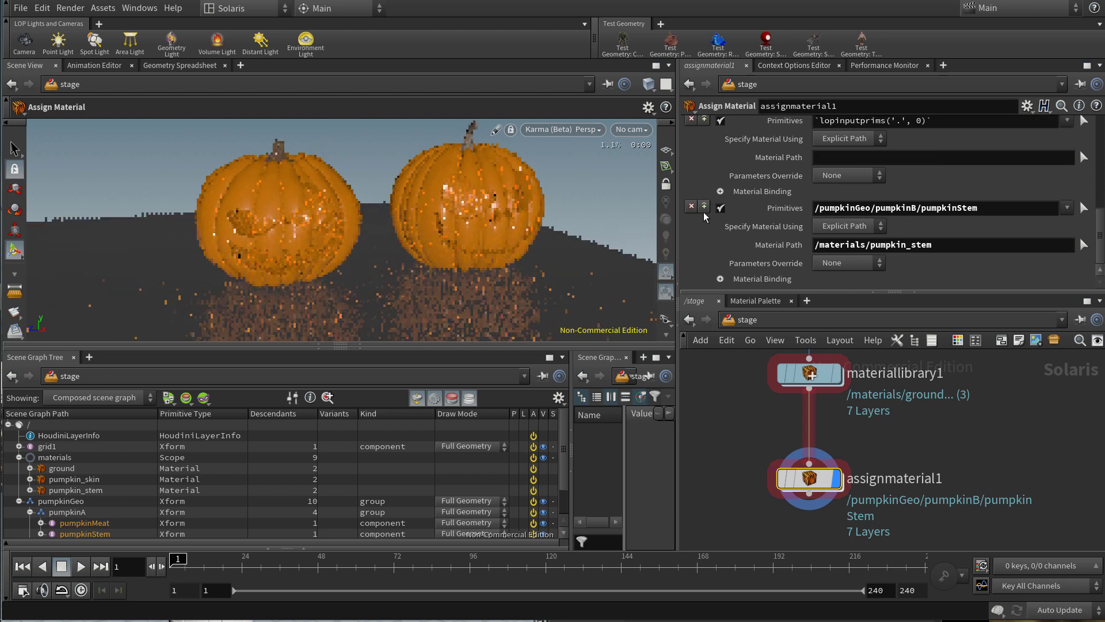
pyautogui.scroll(3, 835, 207)
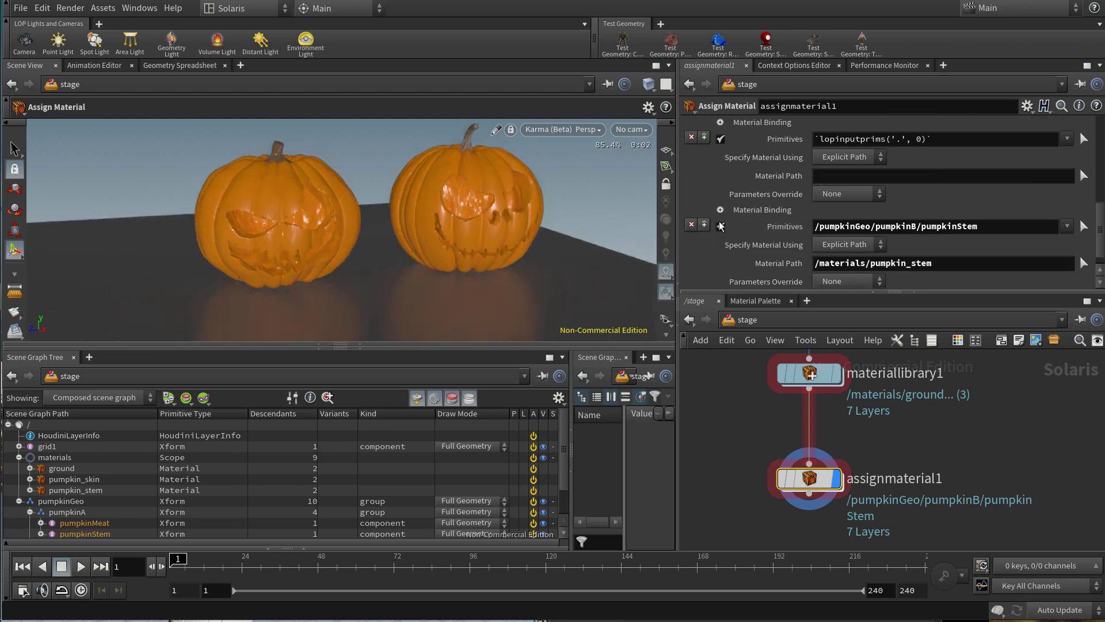
# Set the empty entry's primitives to /pumpkinGeo/pumpkinA/pumpkinStem and its material path to /materials/pumpkin_stem
pyautogui.click(908, 176)
pyautogui.moveTo(908, 177); pyautogui.dragTo(789, 177)
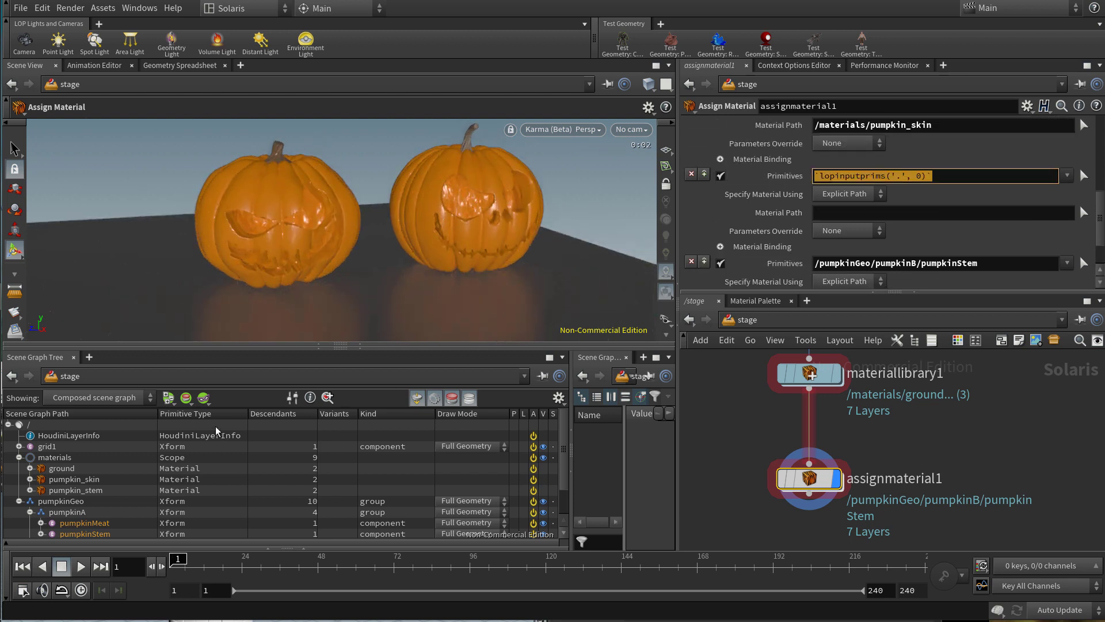
pyautogui.scroll(-1, 83, 482)
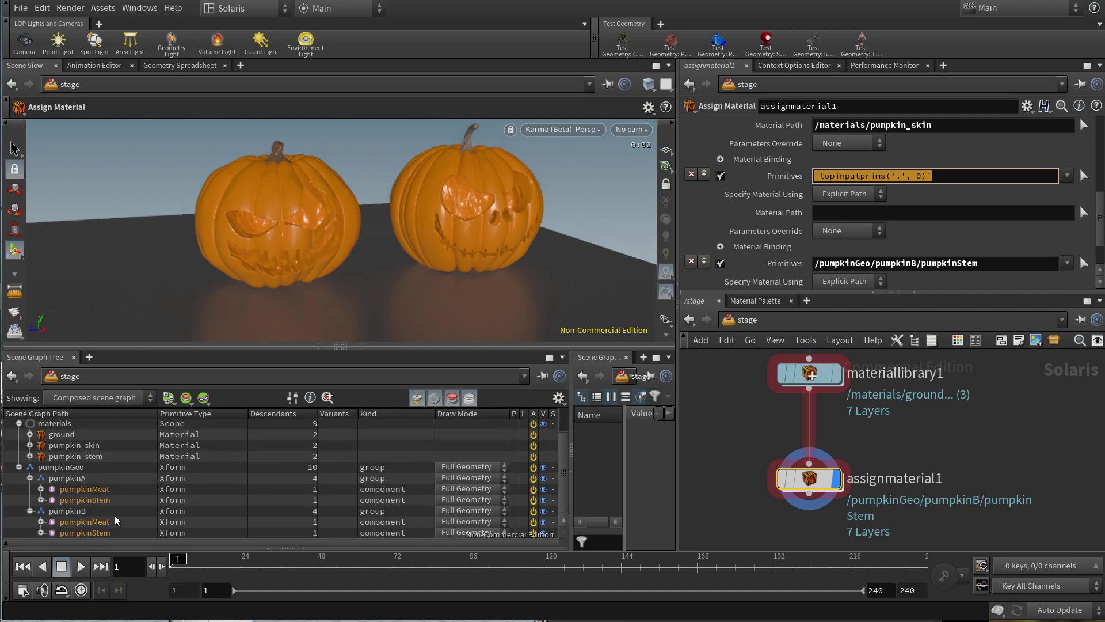
pyautogui.moveTo(99, 504); pyautogui.dragTo(847, 178)
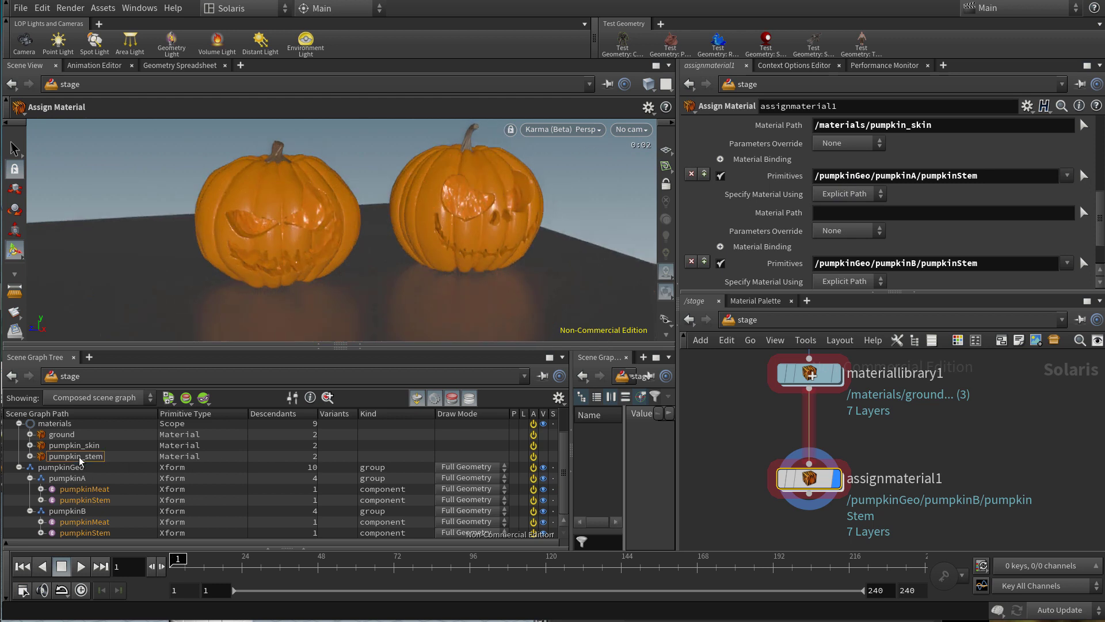
pyautogui.moveTo(825, 214); pyautogui.dragTo(826, 213)
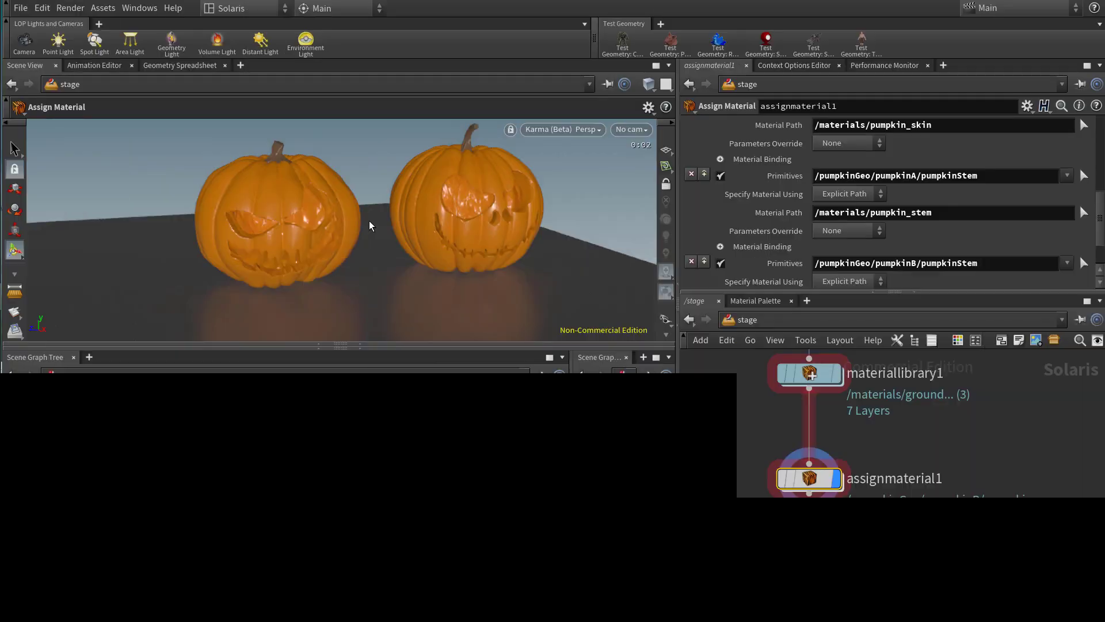
# Add a Merge node below assignmaterial1 and wire assignmaterial1's output into it
pyautogui.moveTo(741, 481); pyautogui.dragTo(765, 419, button='middle')
pyautogui.scroll(-1, 772, 441)
pyautogui.moveTo(777, 463); pyautogui.dragTo(779, 466, button='middle')
pyautogui.scroll(-1, 794, 470)
pyautogui.click(804, 470)
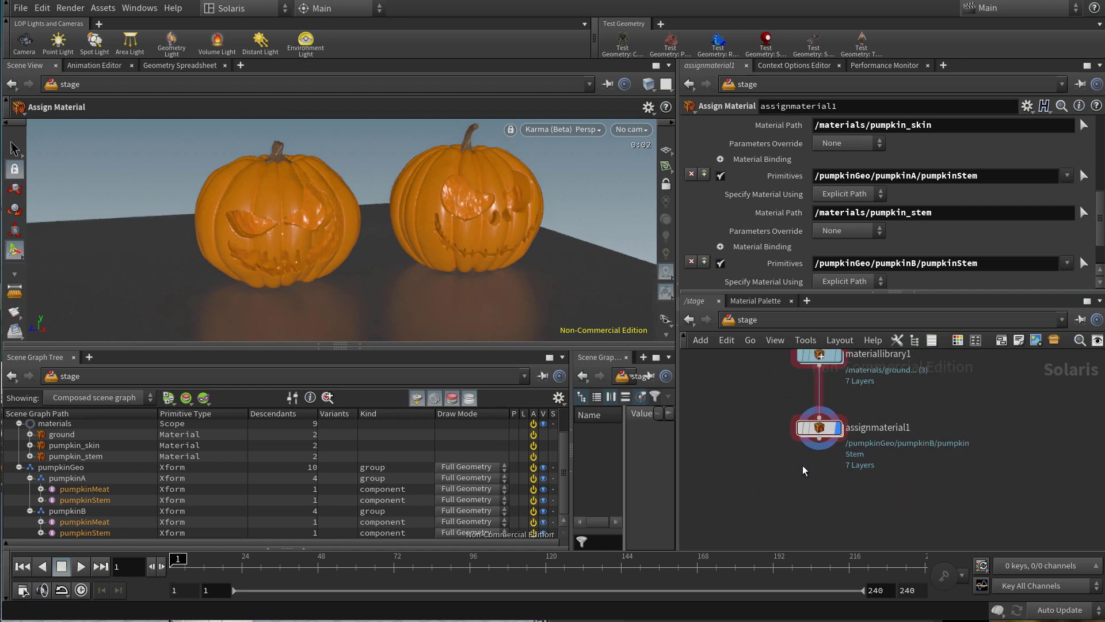
pyautogui.scroll(1, 824, 473)
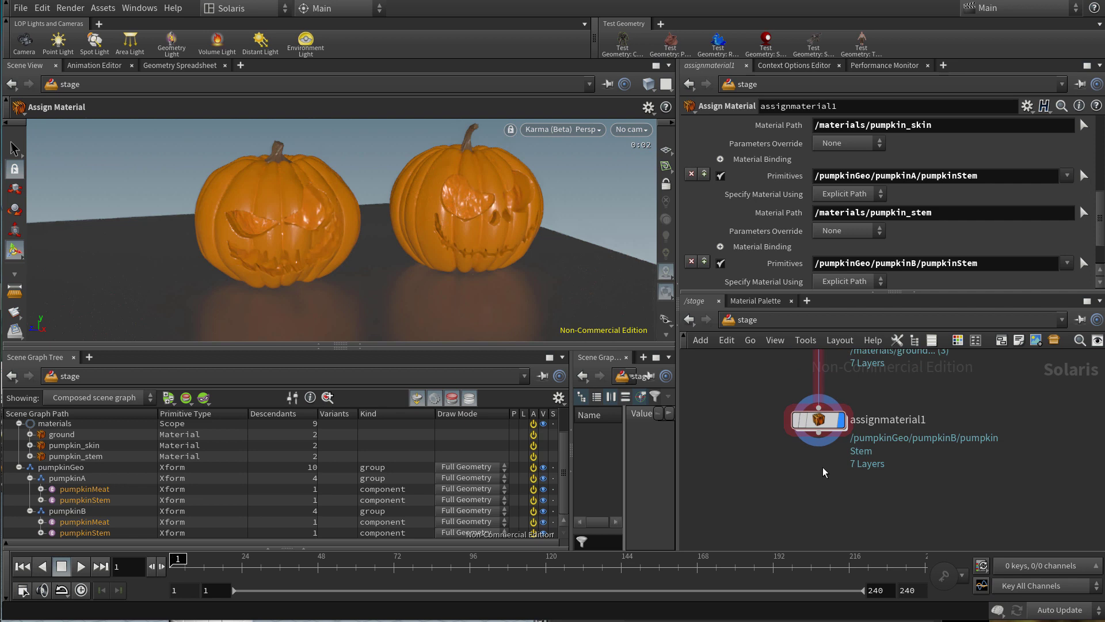
pyautogui.press('Tab')
pyautogui.write('dome')
pyautogui.press('Return')
pyautogui.scroll(2, 824, 472)
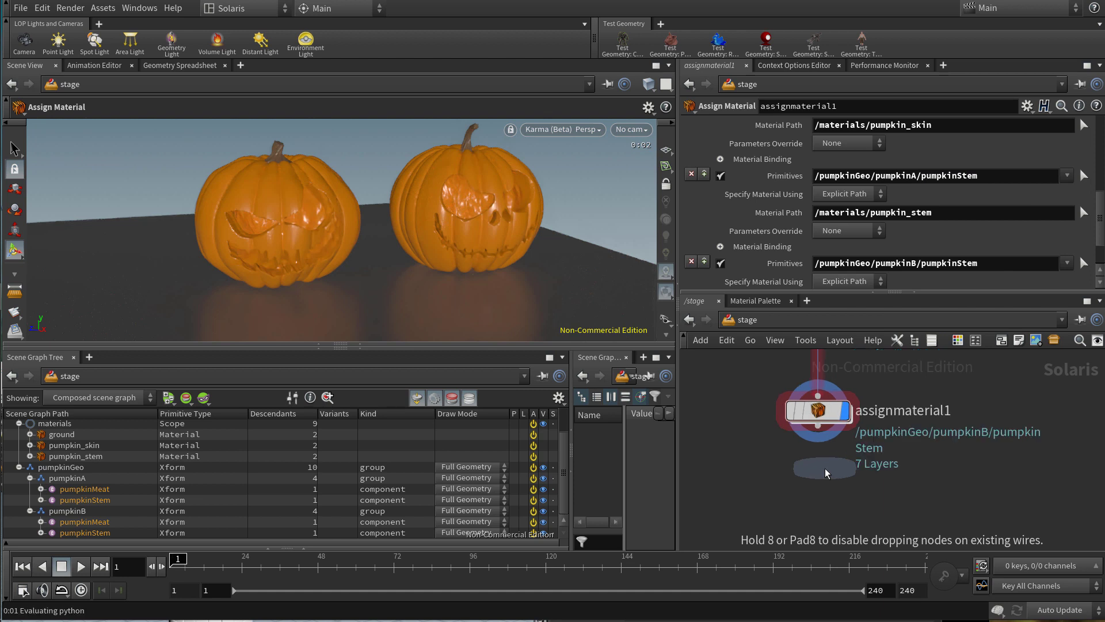
pyautogui.click(822, 498)
pyautogui.moveTo(816, 479); pyautogui.dragTo(818, 392)
pyautogui.scroll(-5, 824, 421)
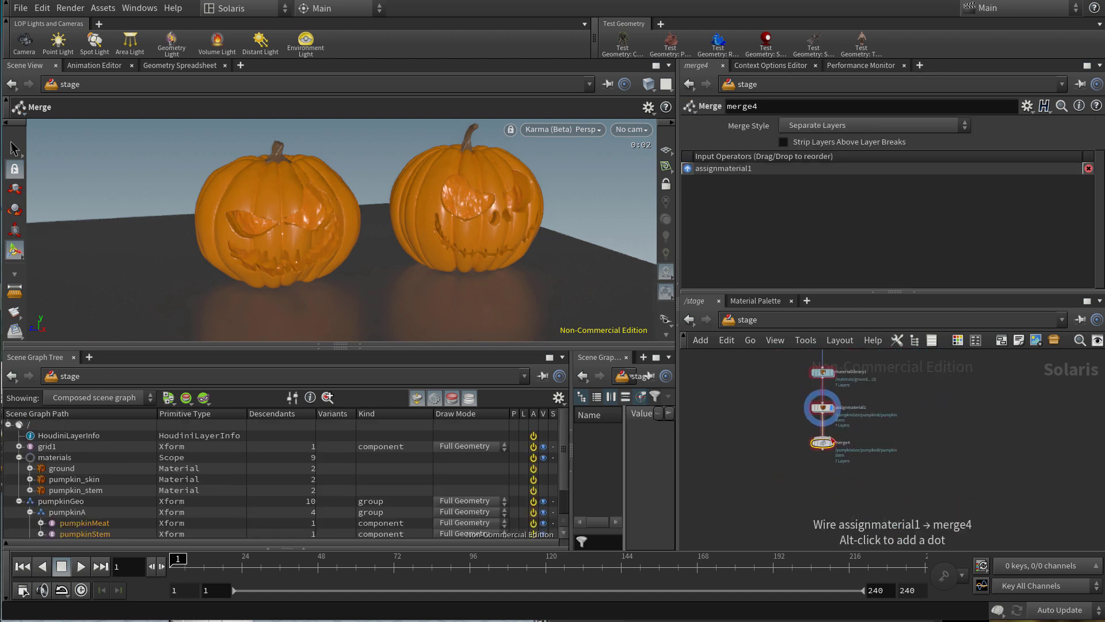
pyautogui.scroll(4, 809, 417)
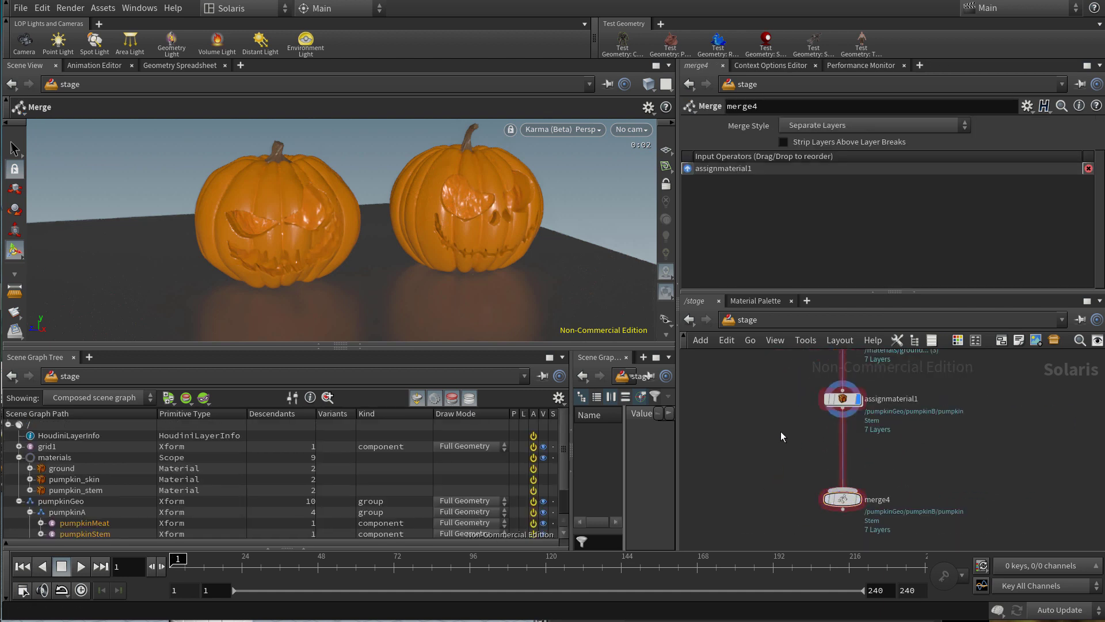
# Add a Camera node beside the wire between assignmaterial1 and merge4
pyautogui.press('Tab')
pyautogui.write('cam')
pyautogui.press('Return')
pyautogui.click(783, 431)
pyautogui.moveTo(782, 436); pyautogui.dragTo(752, 426)
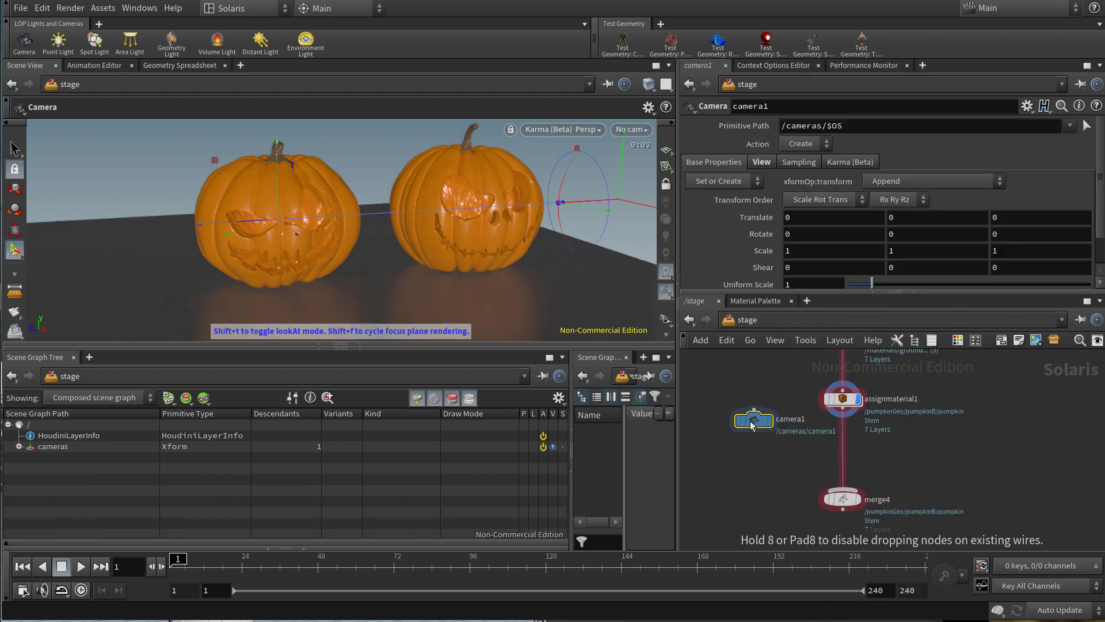
pyautogui.click(618, 130)
pyautogui.click(619, 134)
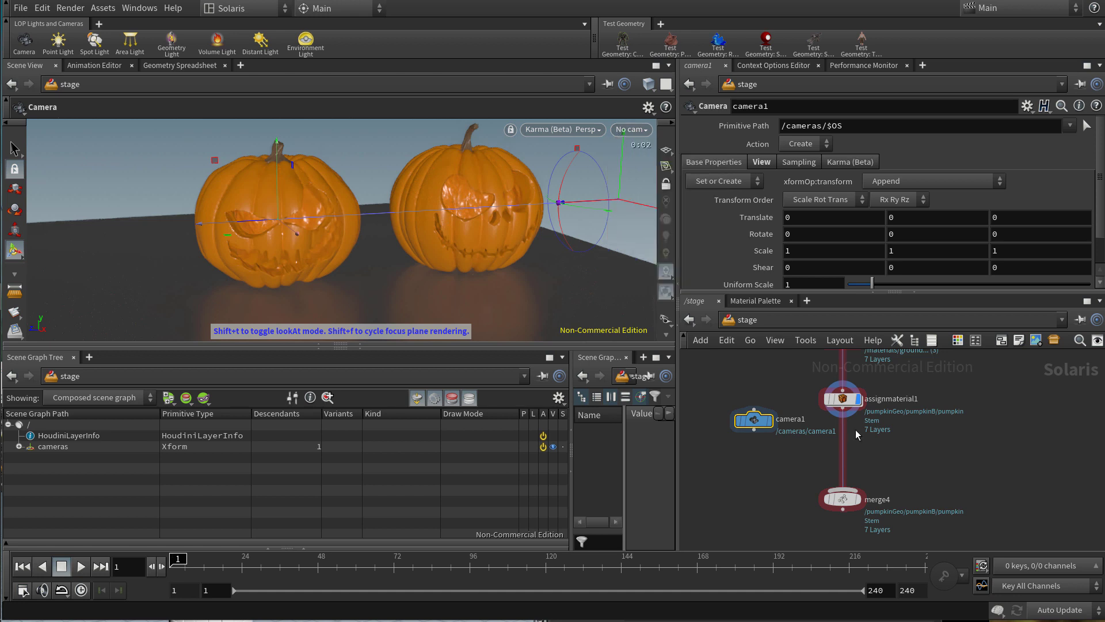
# Wire camera1's output into merge4 and make merge4 the selected, displayed node
pyautogui.moveTo(753, 429); pyautogui.dragTo(841, 482)
pyautogui.click(633, 130)
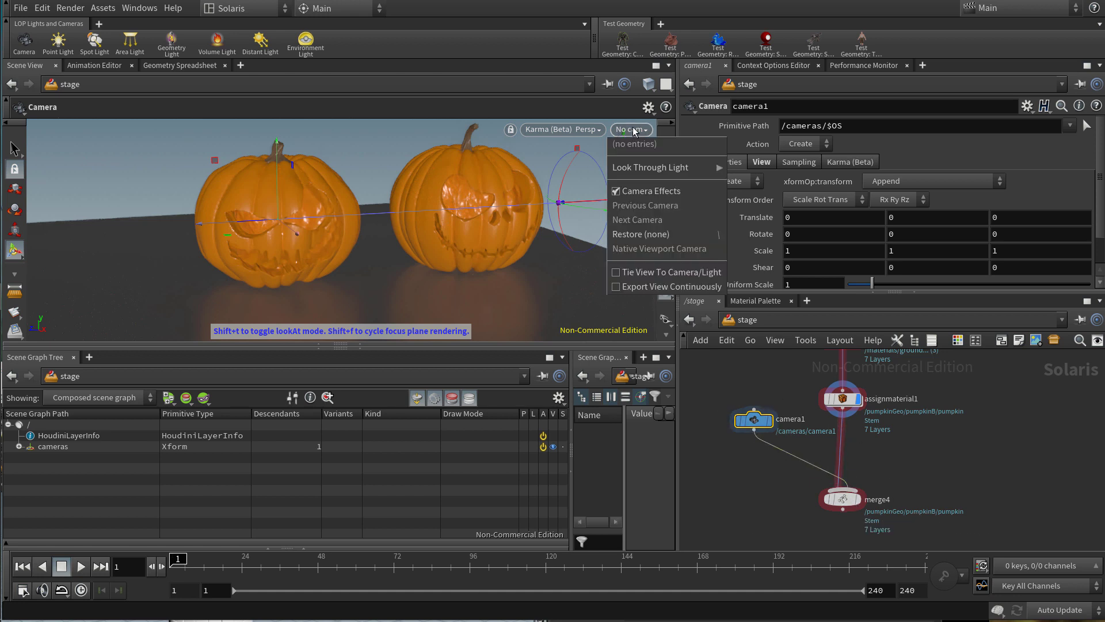
pyautogui.click(633, 130)
pyautogui.scroll(1, 866, 536)
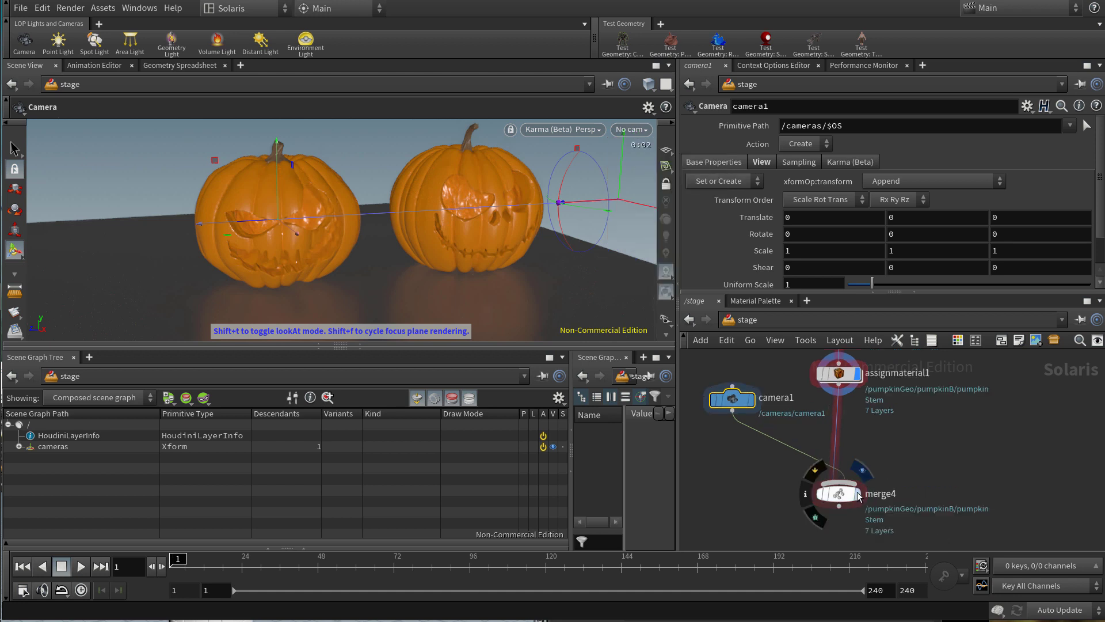
pyautogui.click(856, 494)
pyautogui.click(841, 495)
# Look through /cameras/camera1, lock it to the view, and frame both pumpkins from the front
pyautogui.click(633, 130)
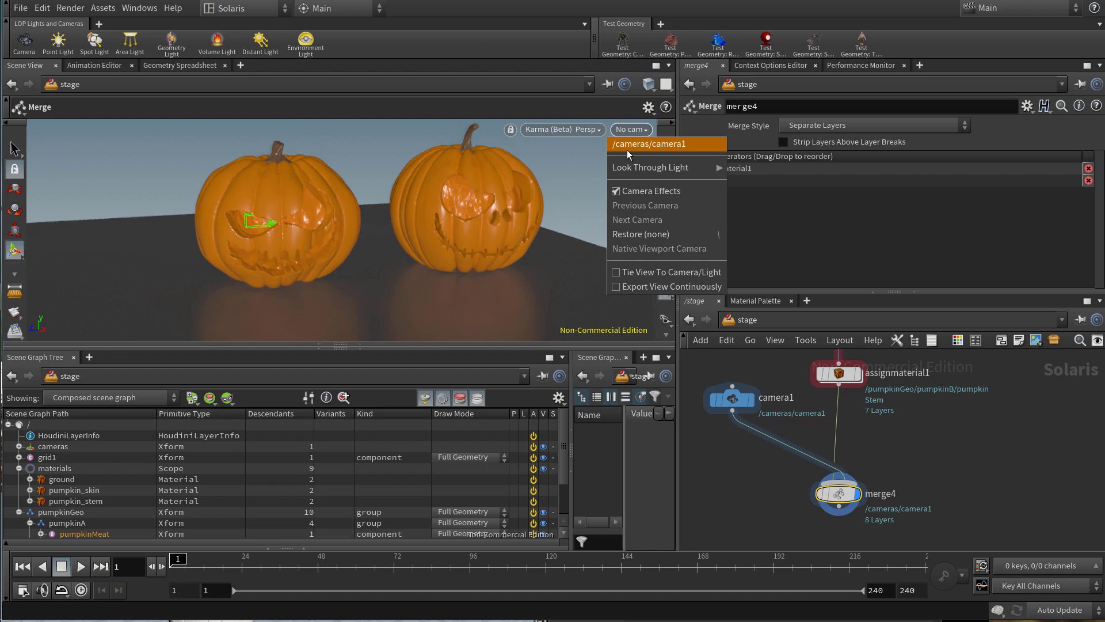
pyautogui.click(628, 147)
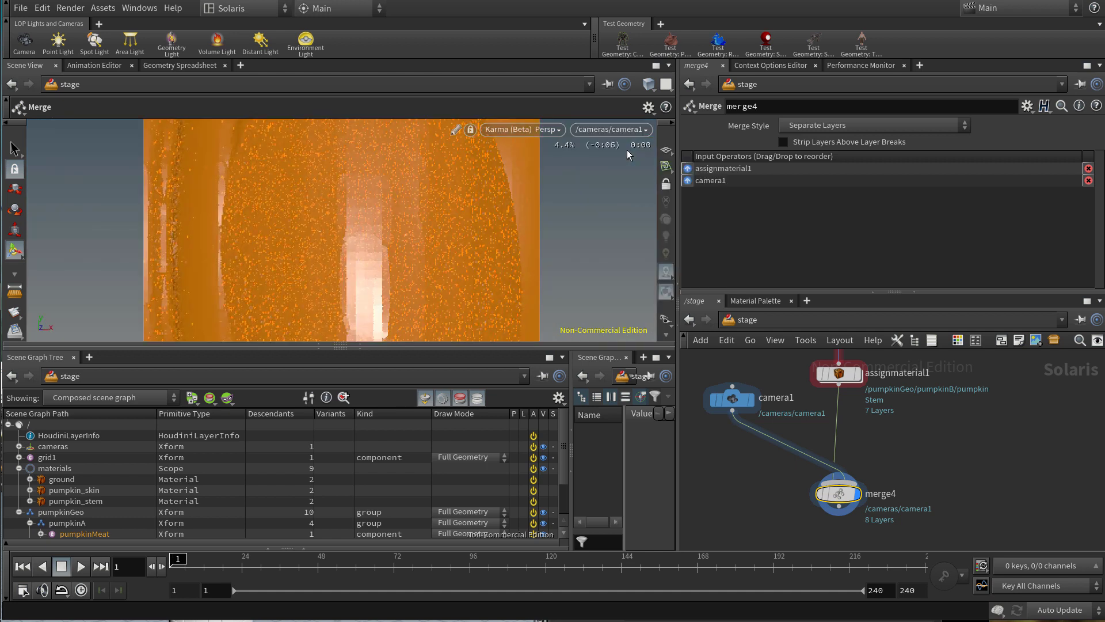
pyautogui.click(666, 185)
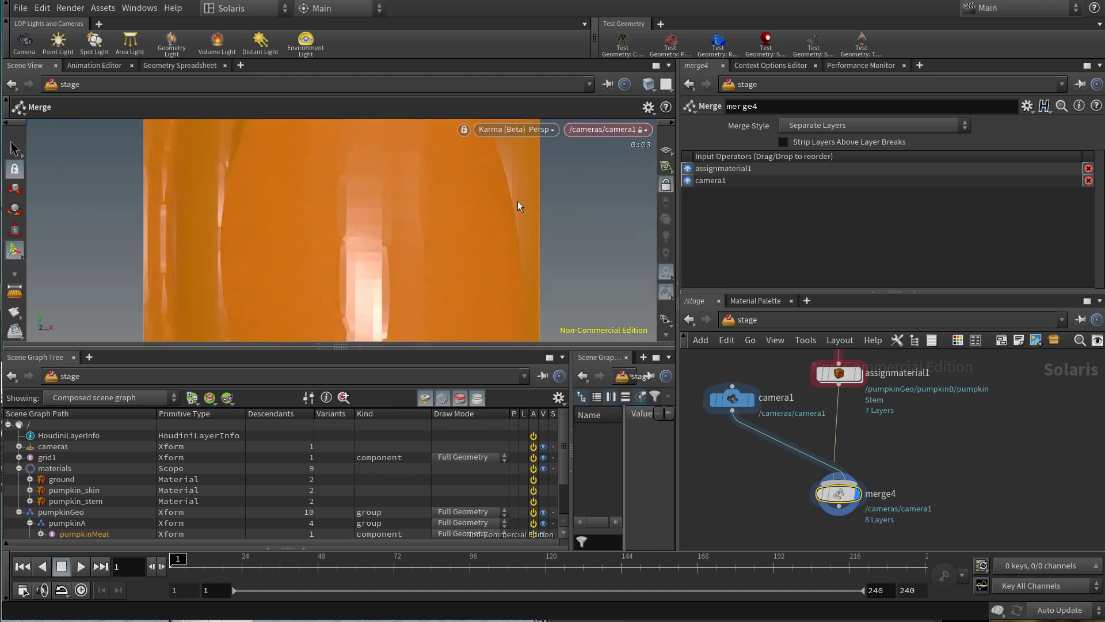
pyautogui.press('Escape')
pyautogui.moveTo(420, 225); pyautogui.dragTo(227, 231, button='right')
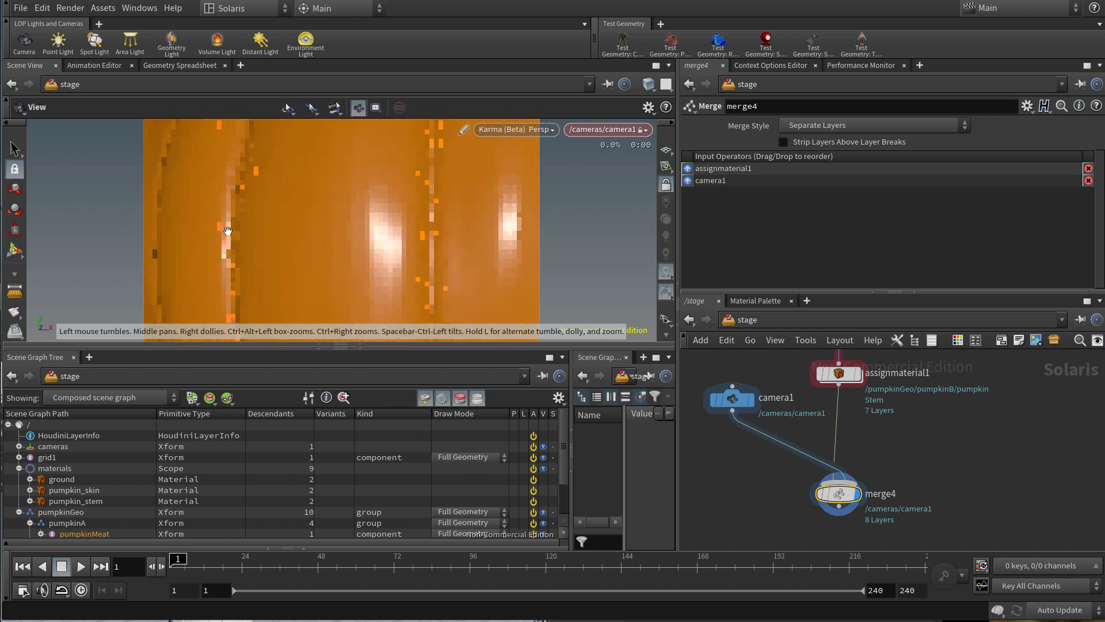
pyautogui.moveTo(227, 232); pyautogui.dragTo(308, 235, button='middle')
pyautogui.moveTo(308, 235); pyautogui.dragTo(183, 225, button='right')
pyautogui.moveTo(340, 232); pyautogui.dragTo(267, 241)
pyautogui.moveTo(360, 227); pyautogui.dragTo(346, 234)
# Set camera1's Focal Length to 20
pyautogui.moveTo(742, 464); pyautogui.dragTo(751, 369)
pyautogui.click(765, 162)
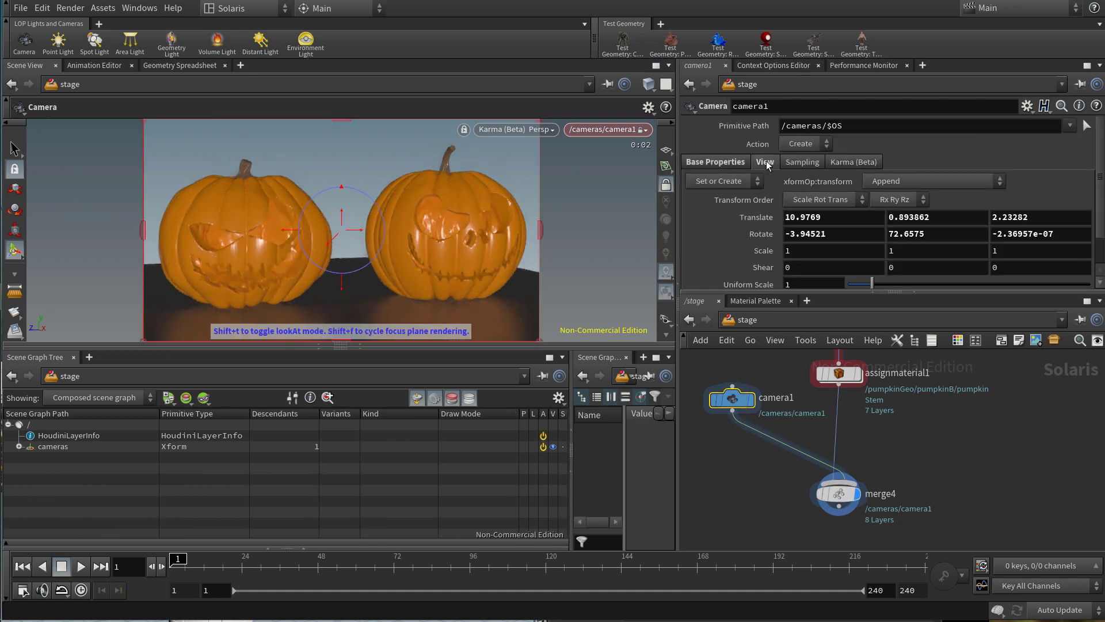
pyautogui.doubleClick(893, 218)
pyautogui.write('20')
pyautogui.press('Return')
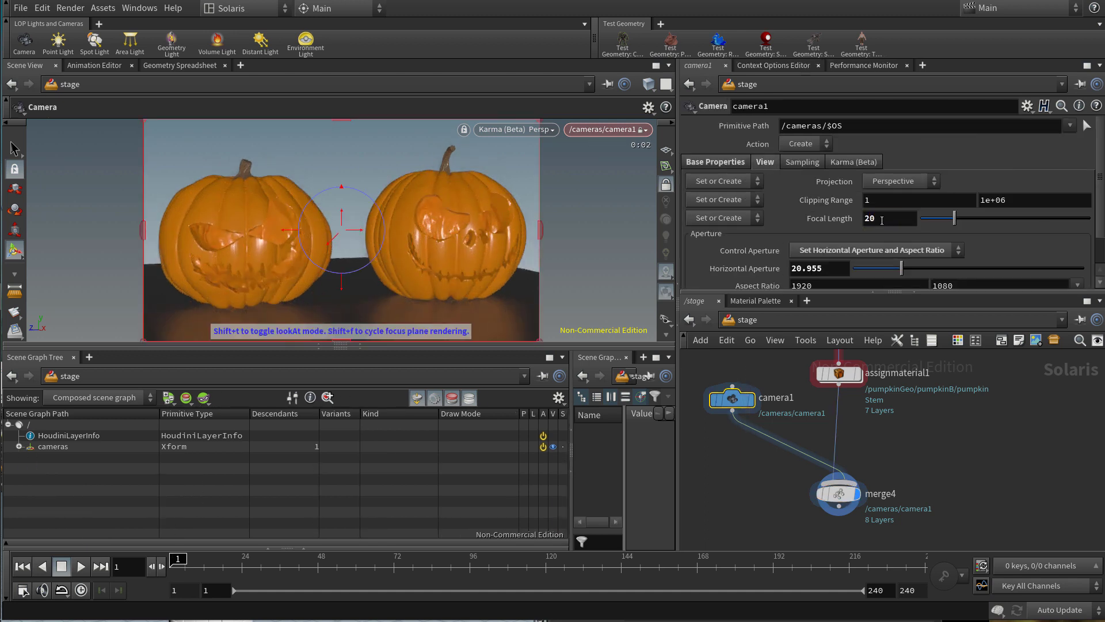
# Reframe both pumpkins through the locked camera1 to suit the new focal length
pyautogui.press('Escape')
pyautogui.keyDown('alt'); pyautogui.moveTo(445, 223); pyautogui.dragTo(478, 240, button='right'); pyautogui.keyUp('alt')
pyautogui.keyDown('alt'); pyautogui.moveTo(478, 240); pyautogui.dragTo(419, 253, button='middle'); pyautogui.keyUp('alt')
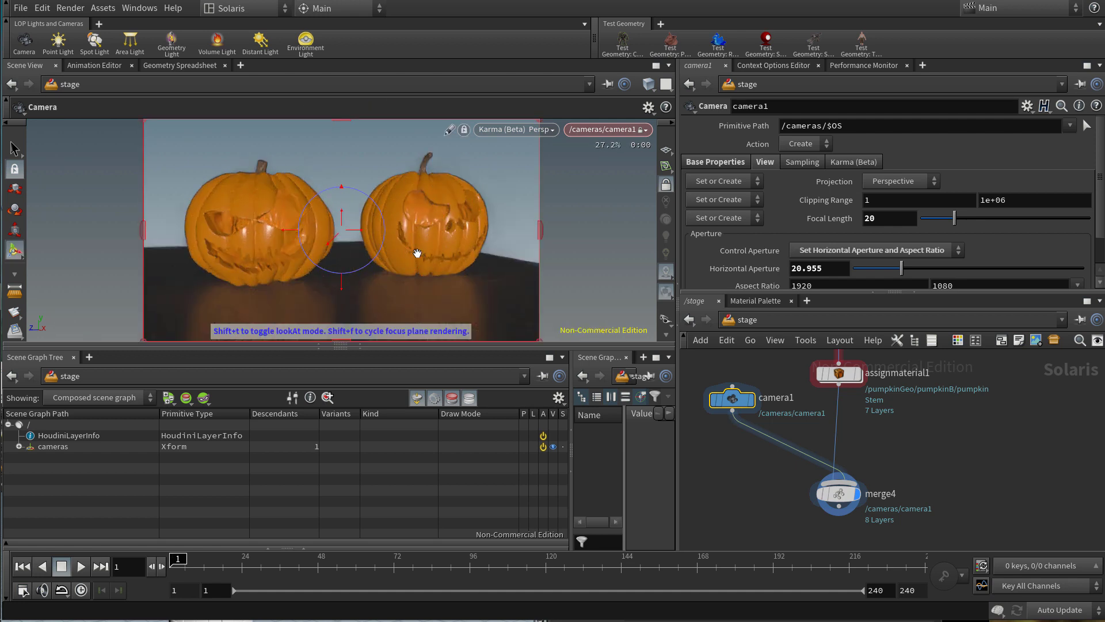
# Save the scene and unlock camera1 from the view
pyautogui.hotkey('ctrl', 's')
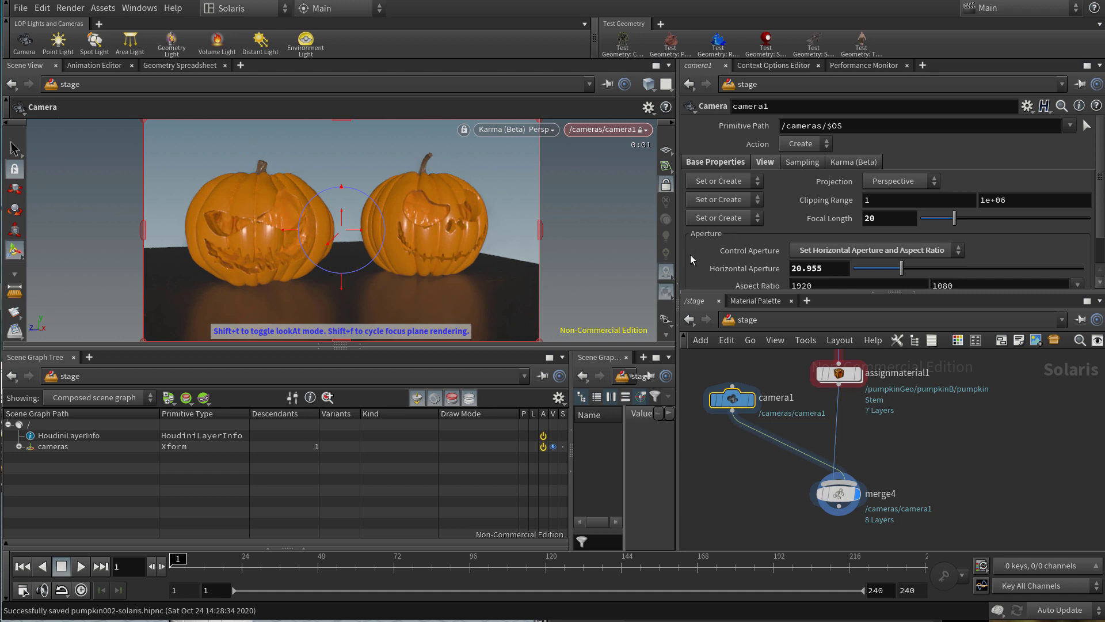
pyautogui.click(666, 185)
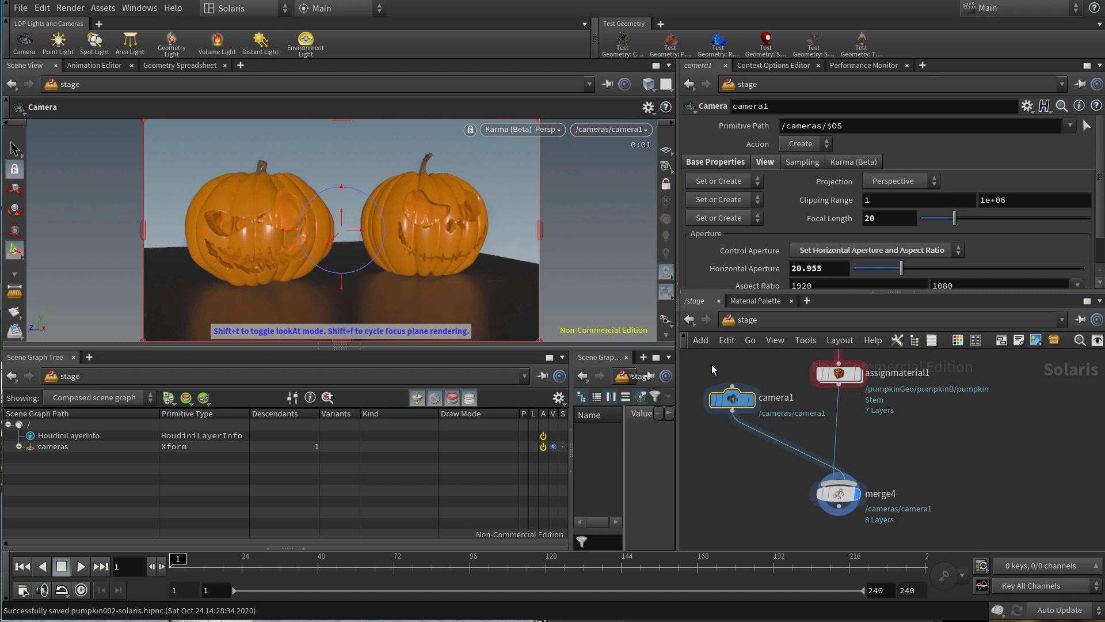
# Move merge4 slightly lower in the network and add a Dome Light node beside assignmaterial1
pyautogui.scroll(-2, 862, 447)
pyautogui.moveTo(815, 485)
pyautogui.moveTo(815, 485); pyautogui.dragTo(827, 515)
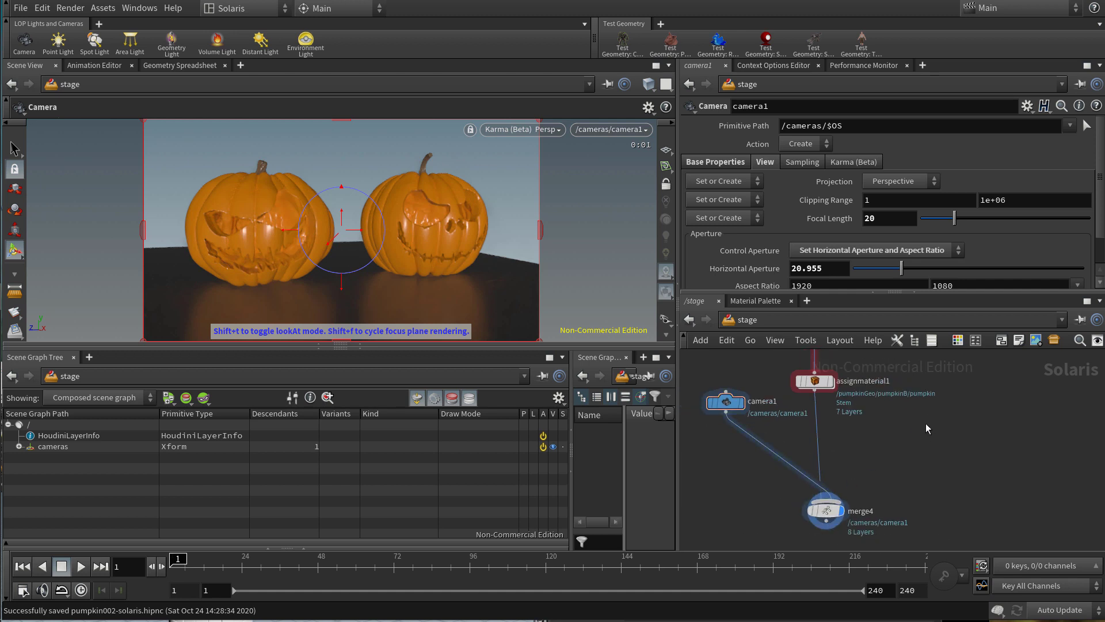
pyautogui.press('Tab')
pyautogui.write('ligh')
pyautogui.press('Down')
pyautogui.press('Down')
pyautogui.press('Down')
pyautogui.press('Down')
pyautogui.press('Return')
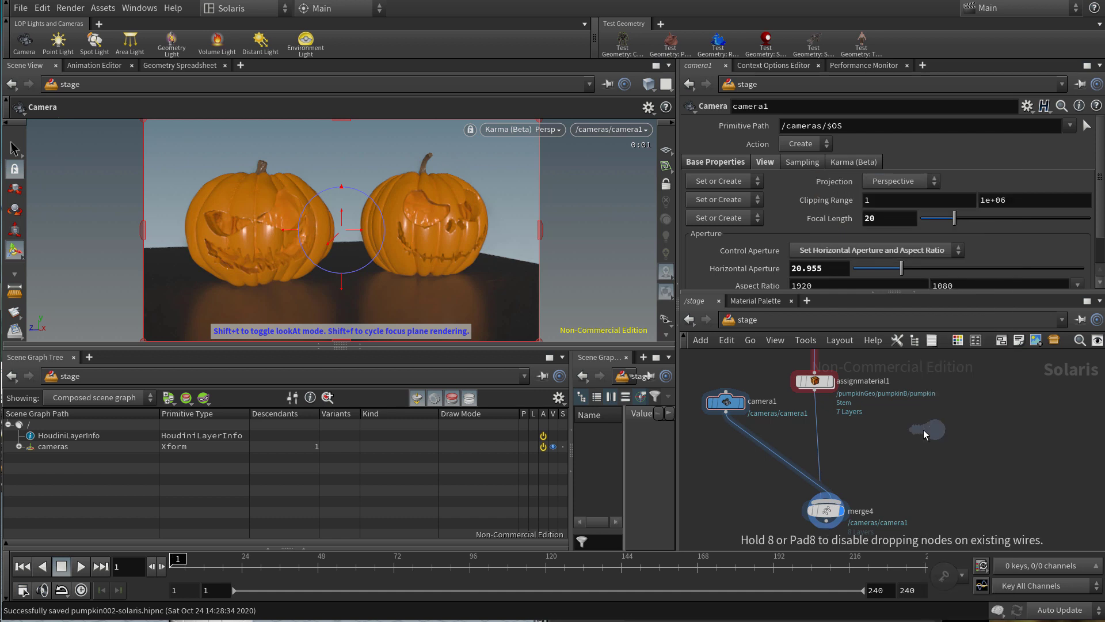
pyautogui.click(923, 429)
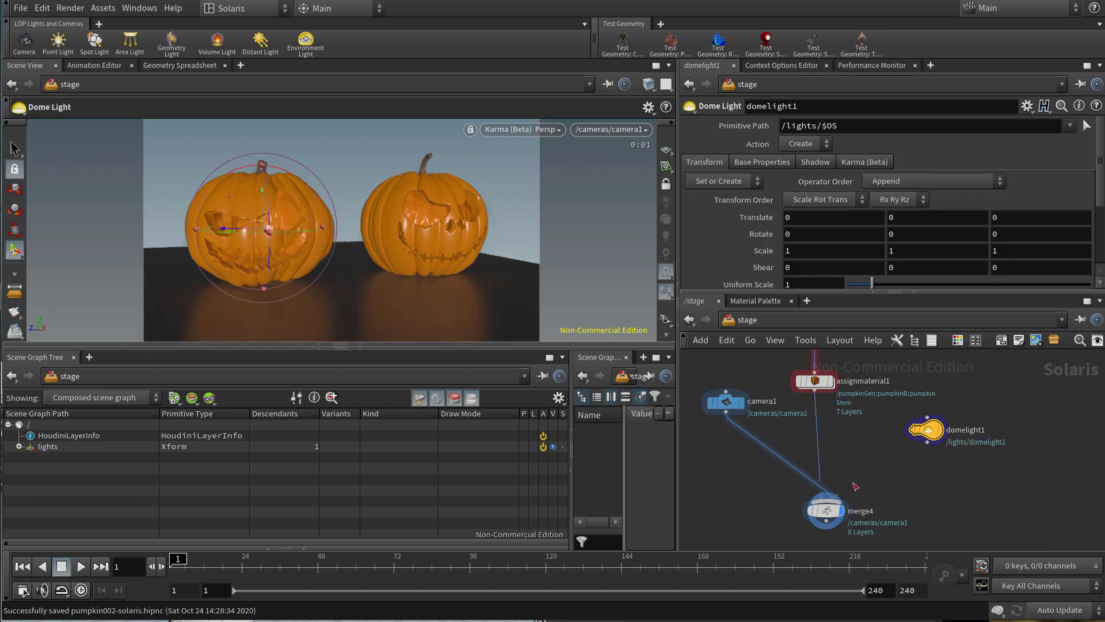
# Wire domelight1 into merge4 and raise the dome light to about 1.77 in Y
pyautogui.moveTo(852, 486); pyautogui.dragTo(926, 444)
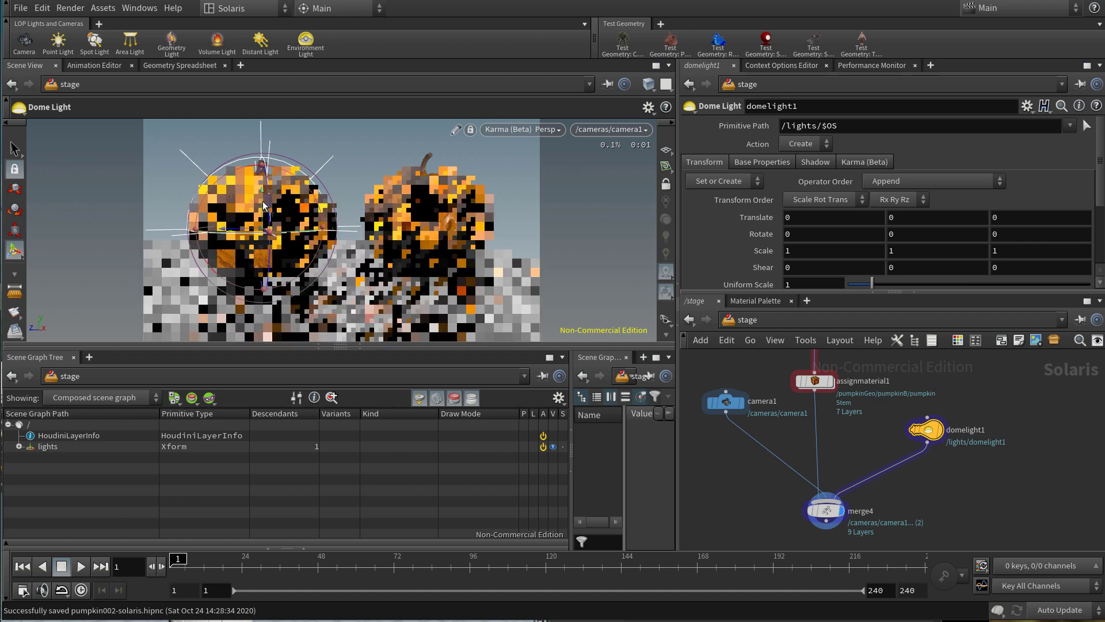
pyautogui.moveTo(261, 196); pyautogui.dragTo(282, 63)
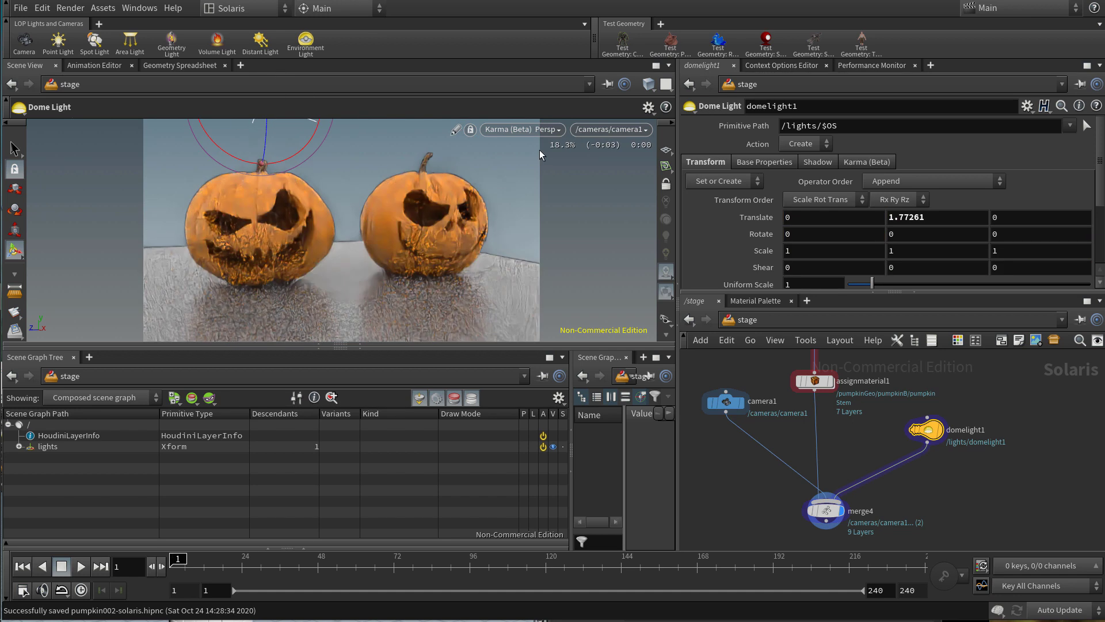
# Compare the viewport in Houdini GL with the Karma (Beta) render, ending on Karma (Beta)
pyautogui.click(530, 129)
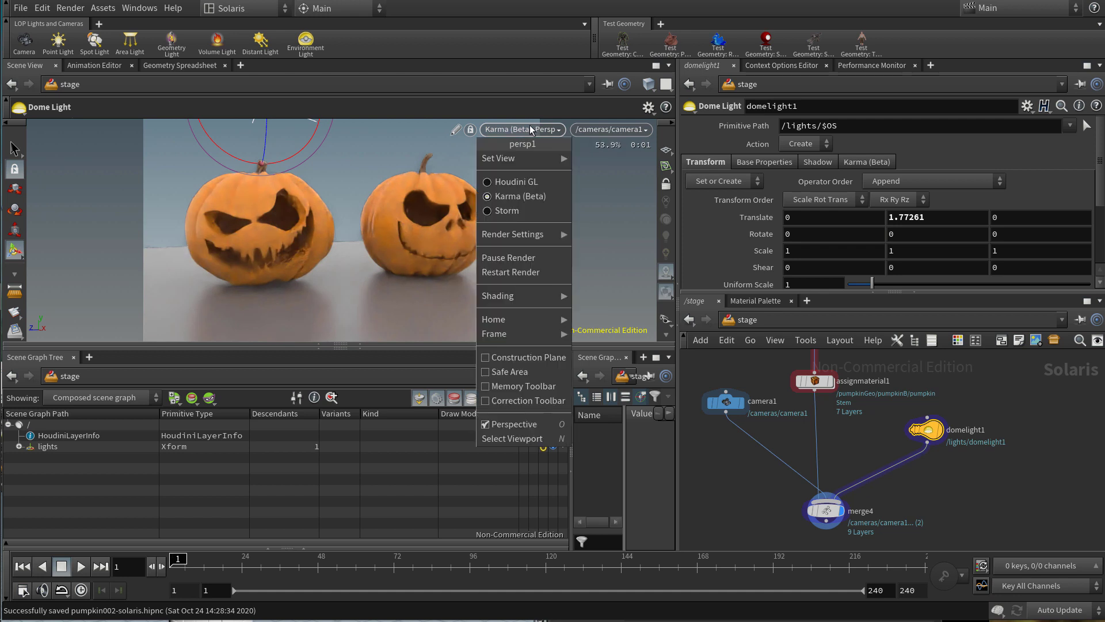
pyautogui.click(530, 184)
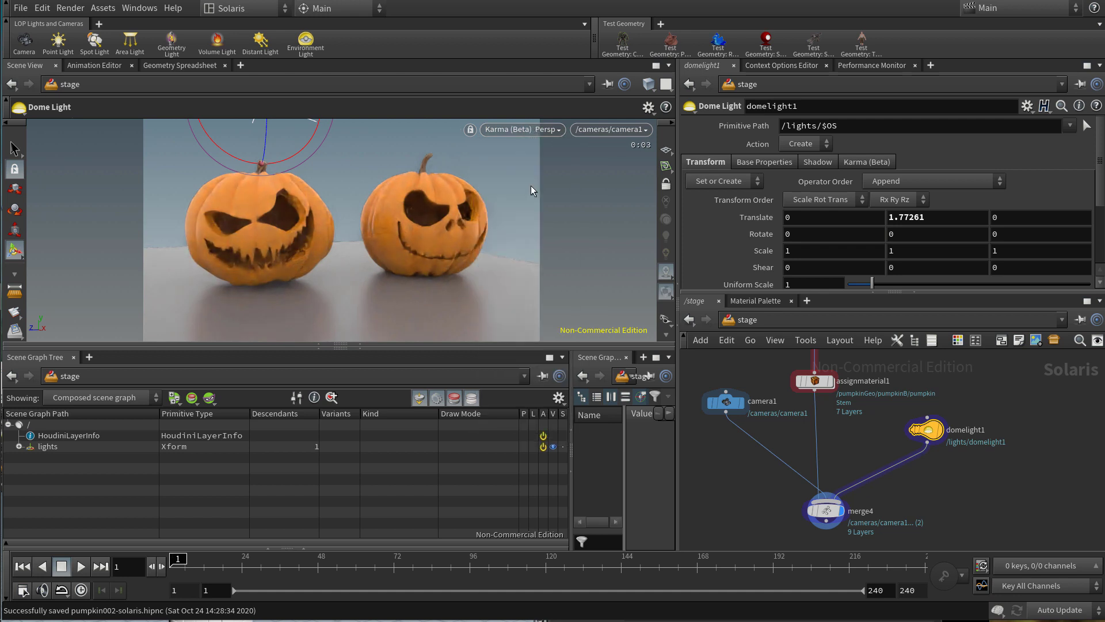
pyautogui.click(543, 129)
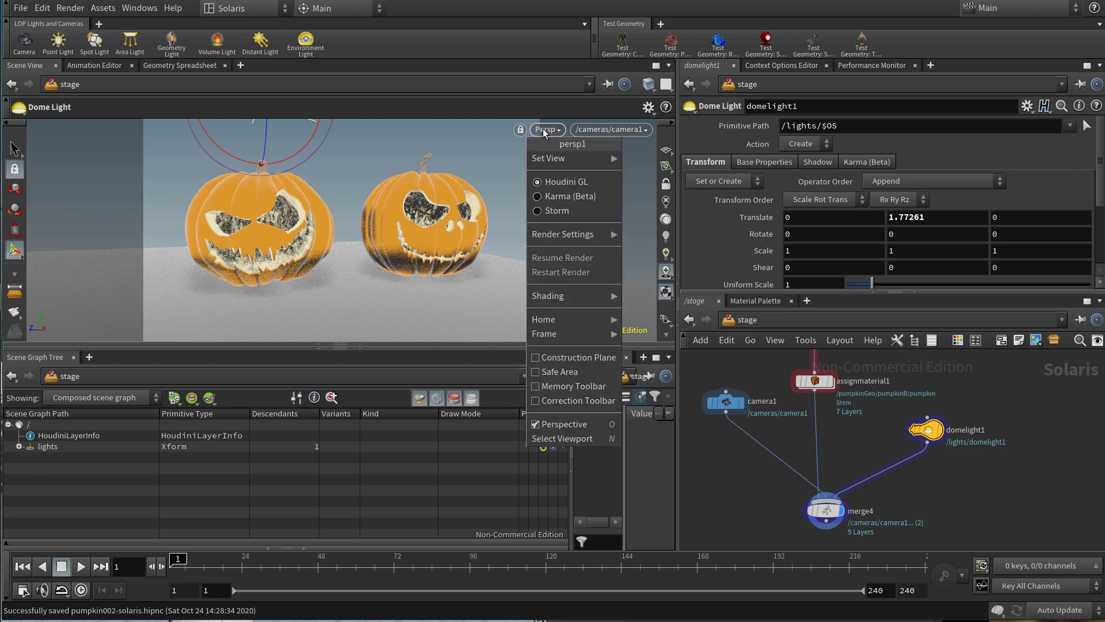
pyautogui.click(552, 196)
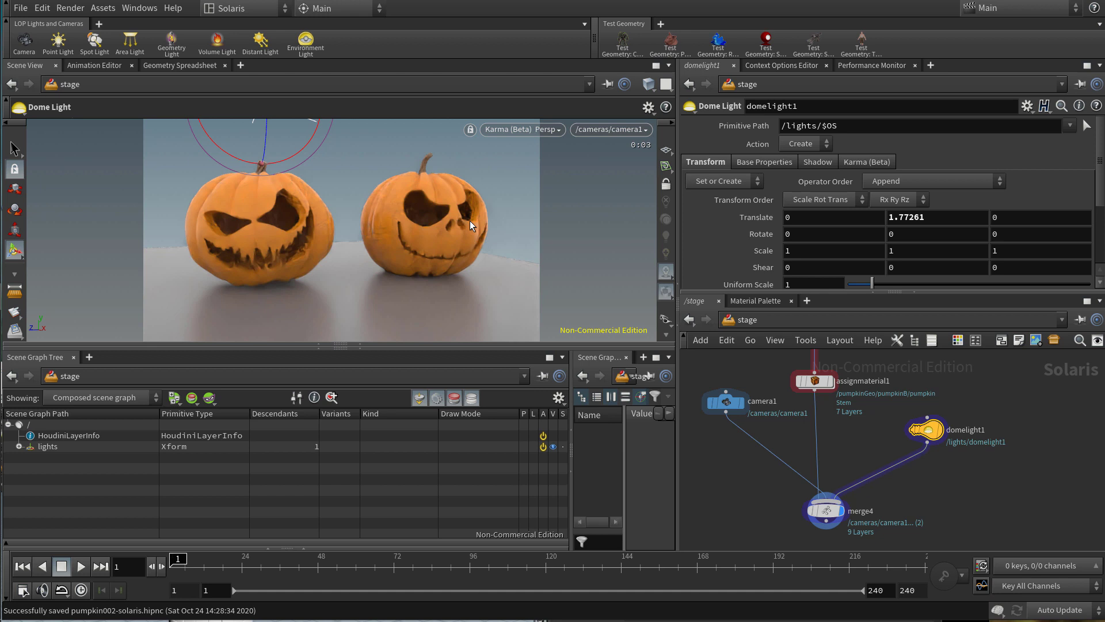
# Compare the Karma viewport with Enable Denoising off and on, and find the NVIDIA OptiX Denoiser download command
pyautogui.press('d')
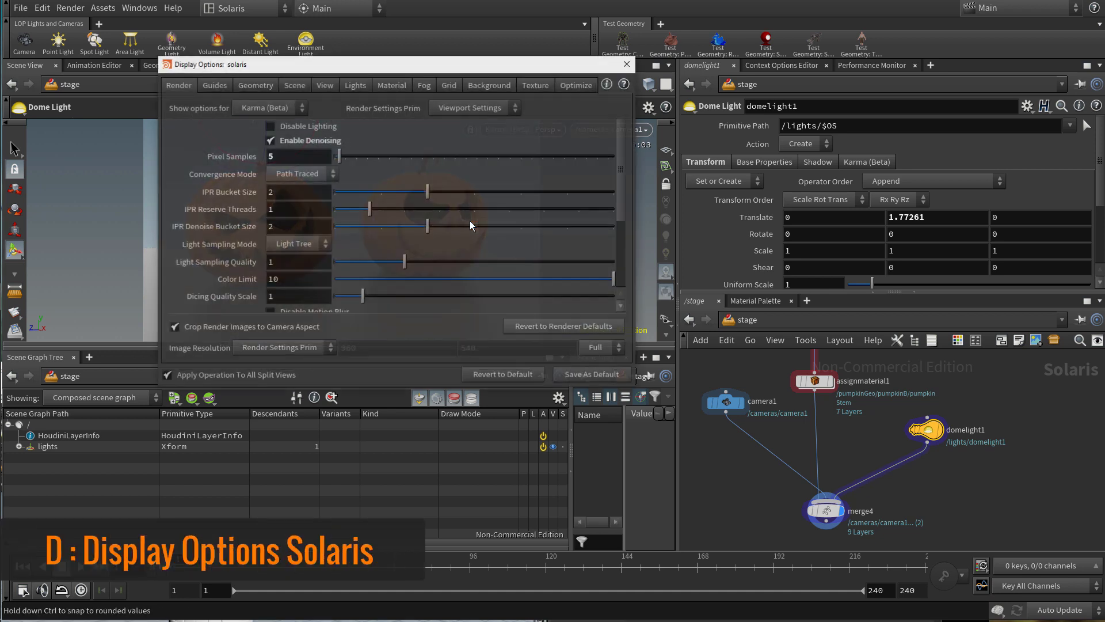
pyautogui.moveTo(346, 69); pyautogui.dragTo(617, 66)
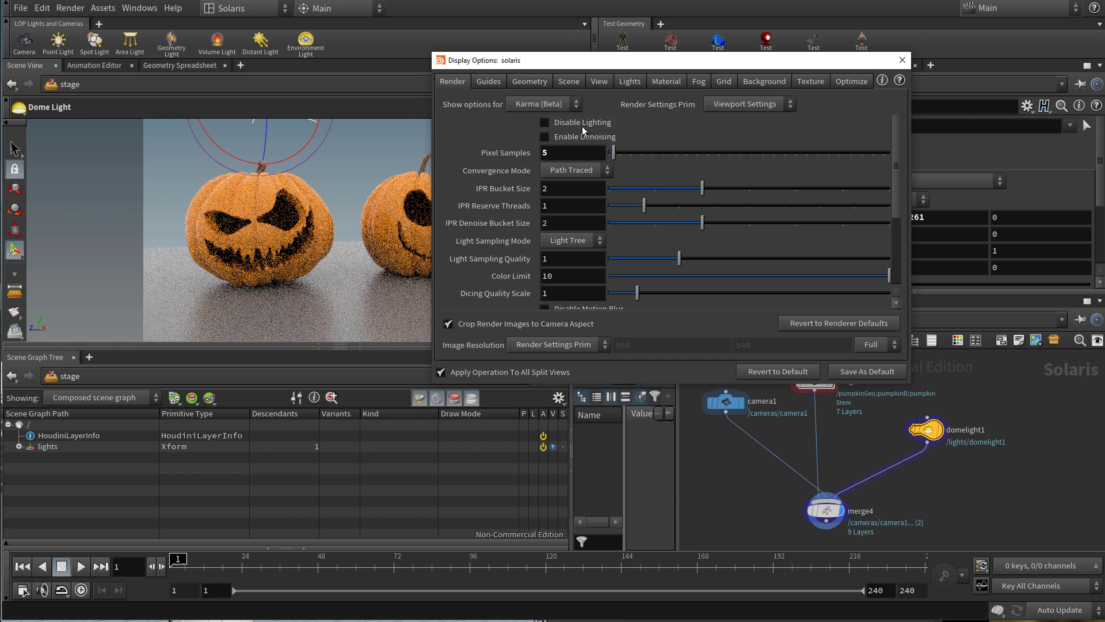
pyautogui.moveTo(560, 64); pyautogui.dragTo(692, 78)
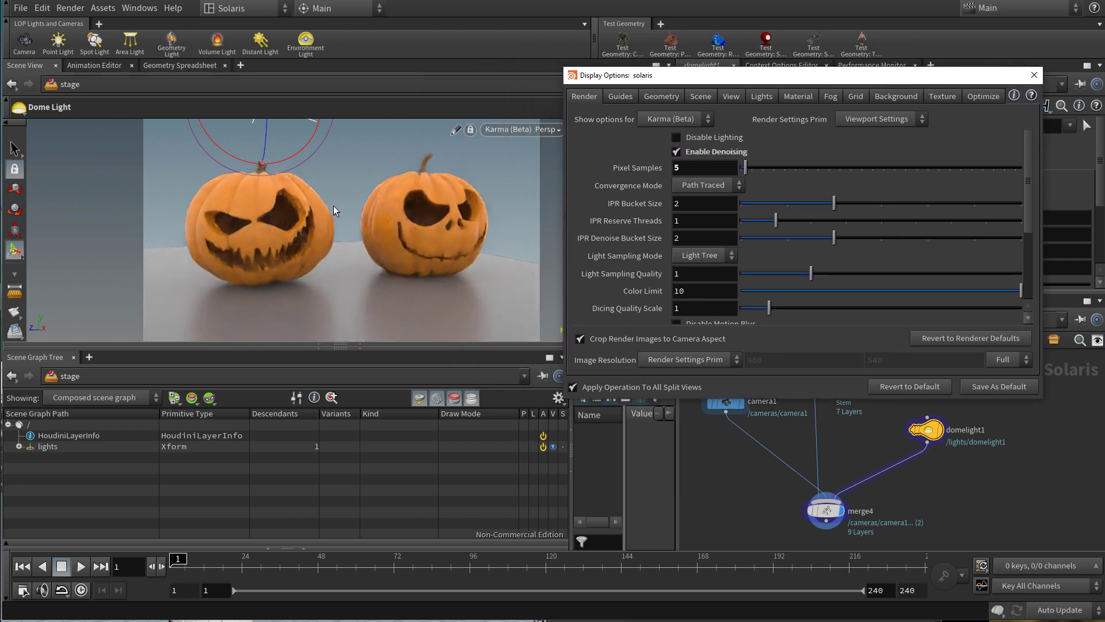
pyautogui.click(80, 7)
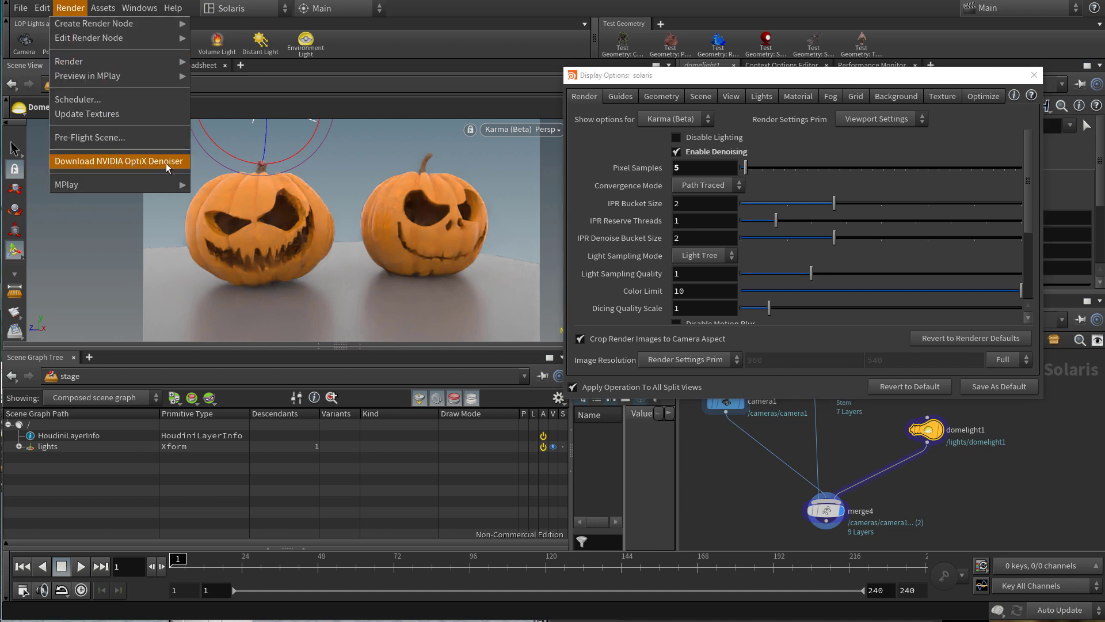
pyautogui.click(1013, 229)
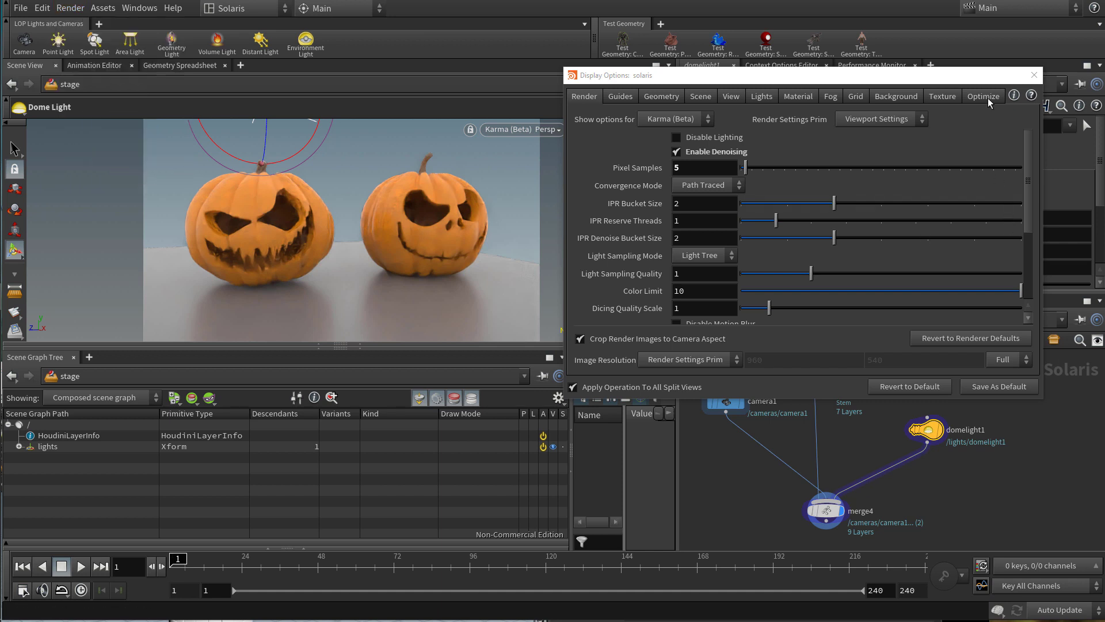
pyautogui.click(1035, 75)
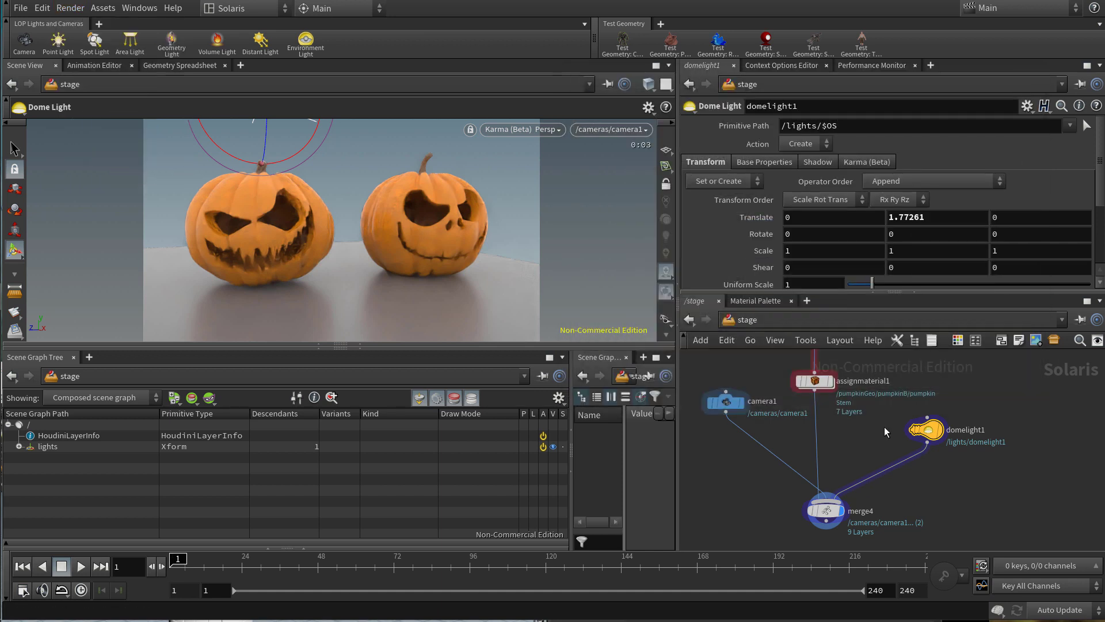
# Load an outdoor HDR image from the D:/_RESSOURCES/HDR/HDRI_haven/outdoor/ folder as the dome light's texture
pyautogui.moveTo(943, 469); pyautogui.dragTo(926, 468, button='middle')
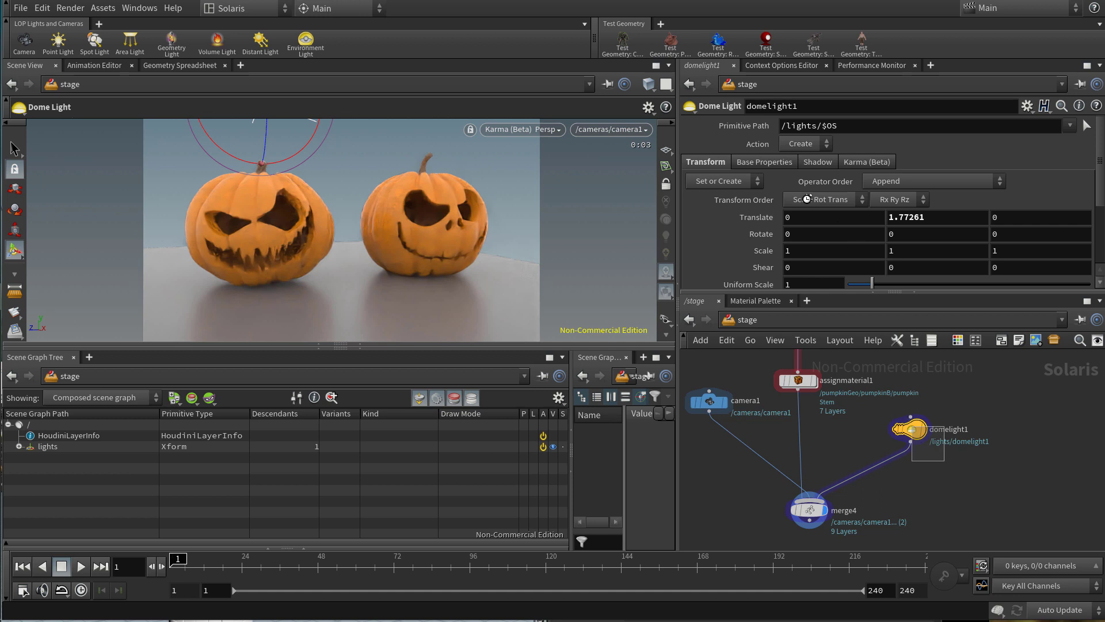
pyautogui.click(775, 163)
pyautogui.scroll(-2, 776, 166)
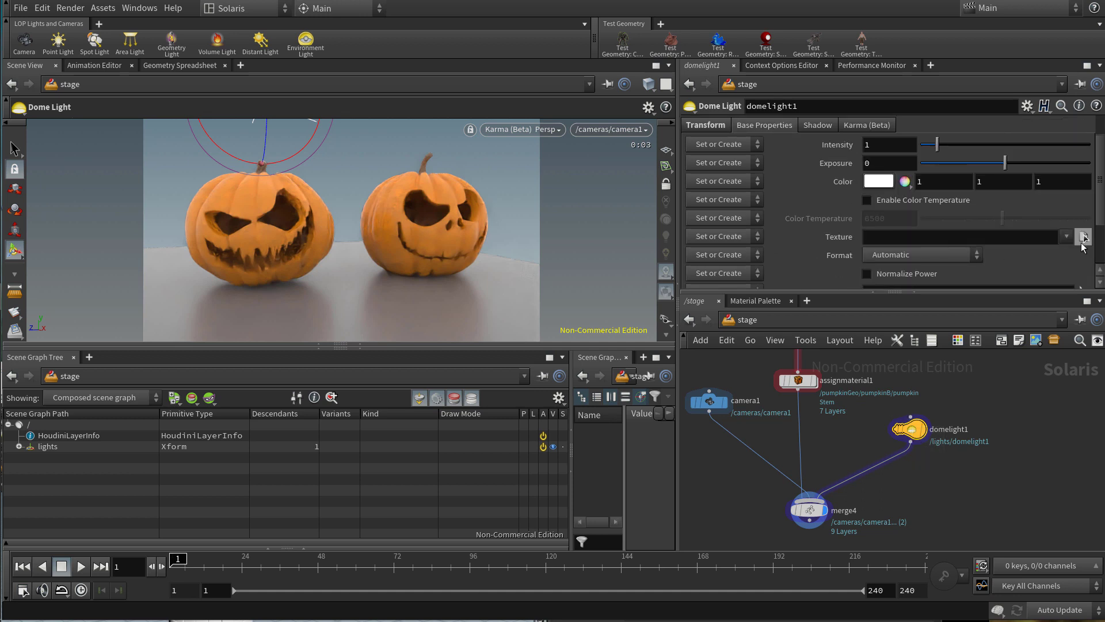
pyautogui.click(1084, 236)
pyautogui.click(599, 180)
pyautogui.doubleClick(782, 331)
pyautogui.scroll(-3, 794, 271)
pyautogui.doubleClick(794, 271)
pyautogui.doubleClick(784, 236)
pyautogui.doubleClick(791, 234)
pyautogui.scroll(-4, 781, 228)
pyautogui.click(802, 268)
pyautogui.doubleClick(802, 269)
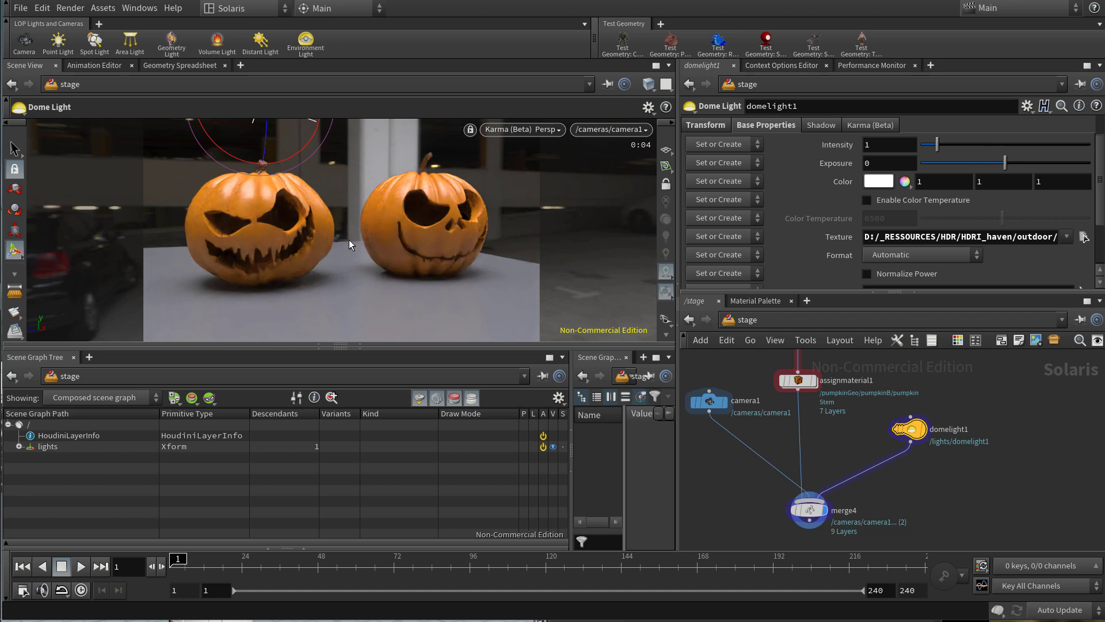
# Try Y rotations of 50, 120, 90 and 85 on the dome light
pyautogui.click(708, 125)
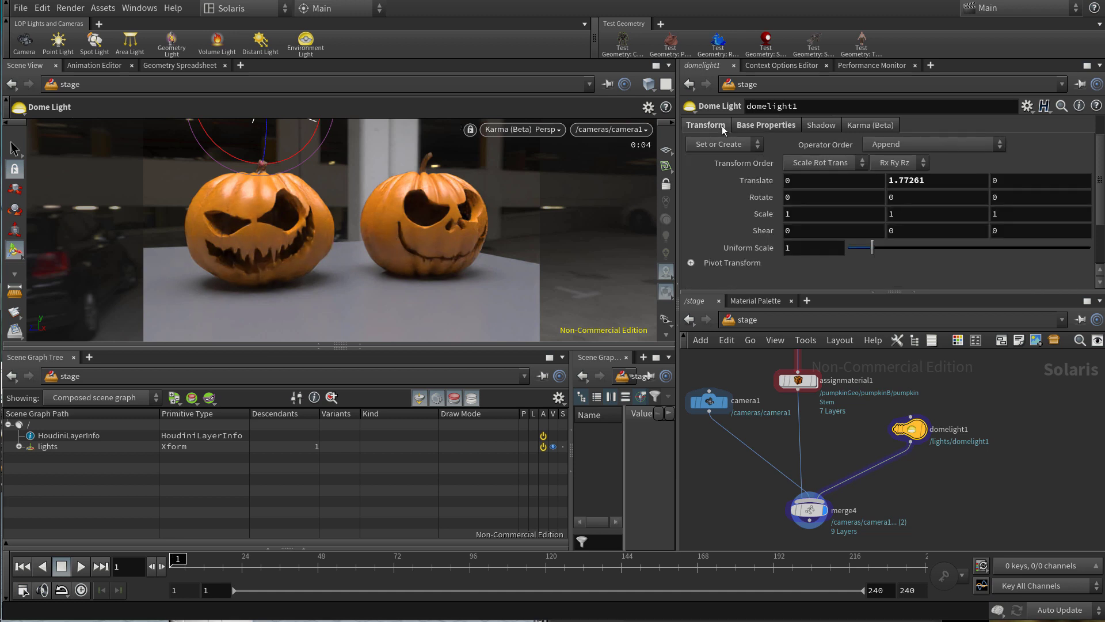
pyautogui.click(913, 197)
pyautogui.write('50')
pyautogui.press('Return')
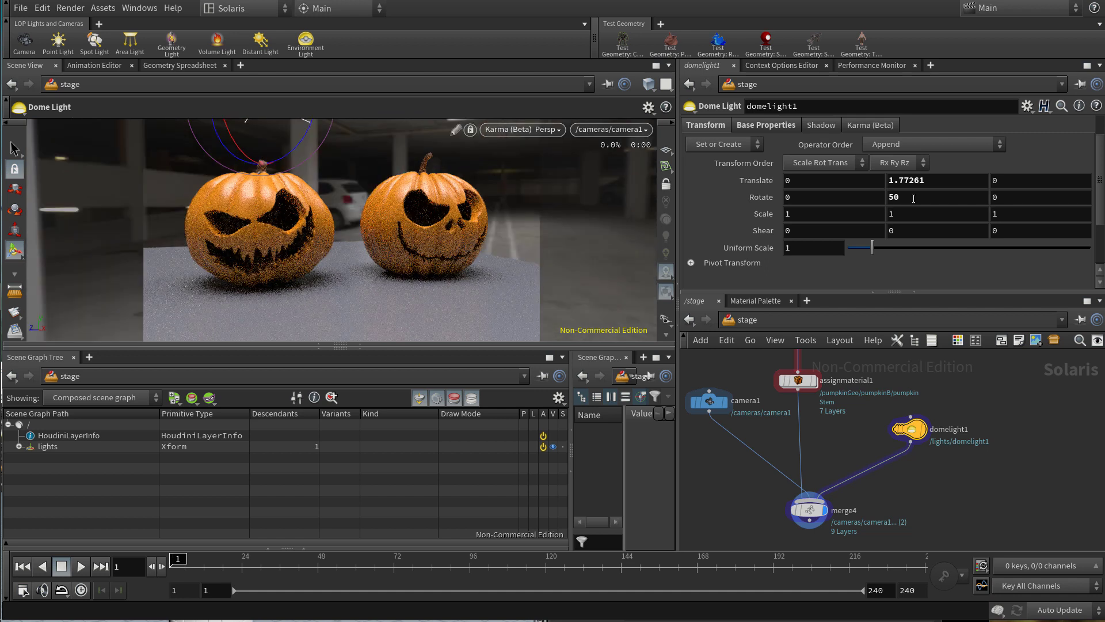
pyautogui.click(913, 198)
pyautogui.write('120')
pyautogui.press('Return')
pyautogui.click(913, 197)
pyautogui.write('90')
pyautogui.press('Return')
pyautogui.click(913, 197)
pyautogui.write('85')
pyautogui.press('Return')
# Set the dome light's Y rotation to 80
pyautogui.click(913, 198)
pyautogui.write('80')
pyautogui.press('Return')
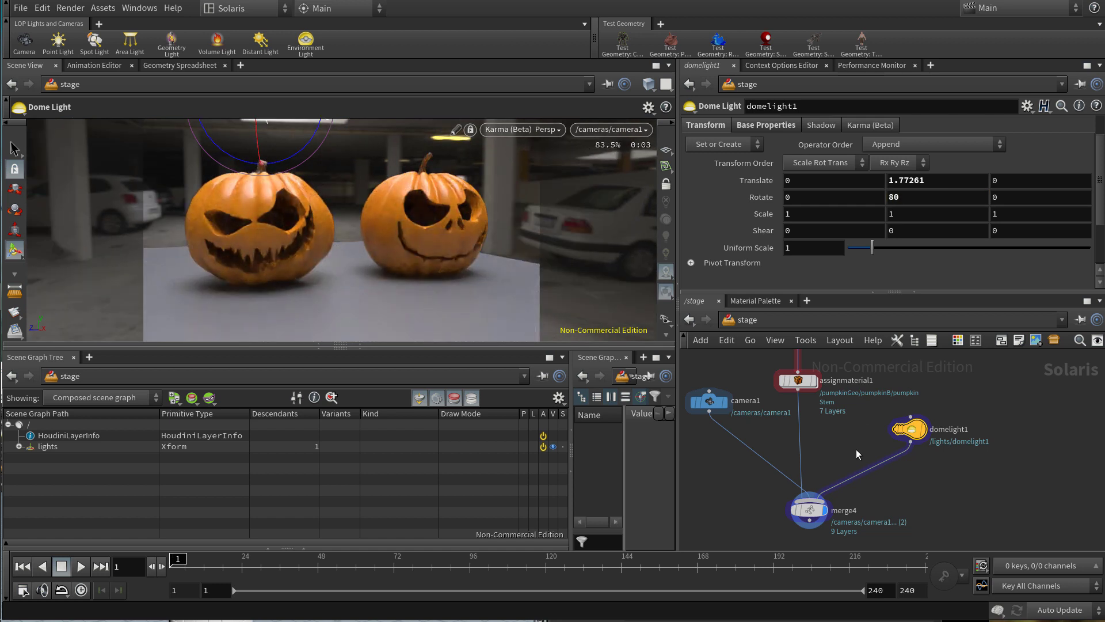
# Add a Karma node below merge4, wired to the merge output
pyautogui.moveTo(881, 489); pyautogui.dragTo(859, 425, button='middle')
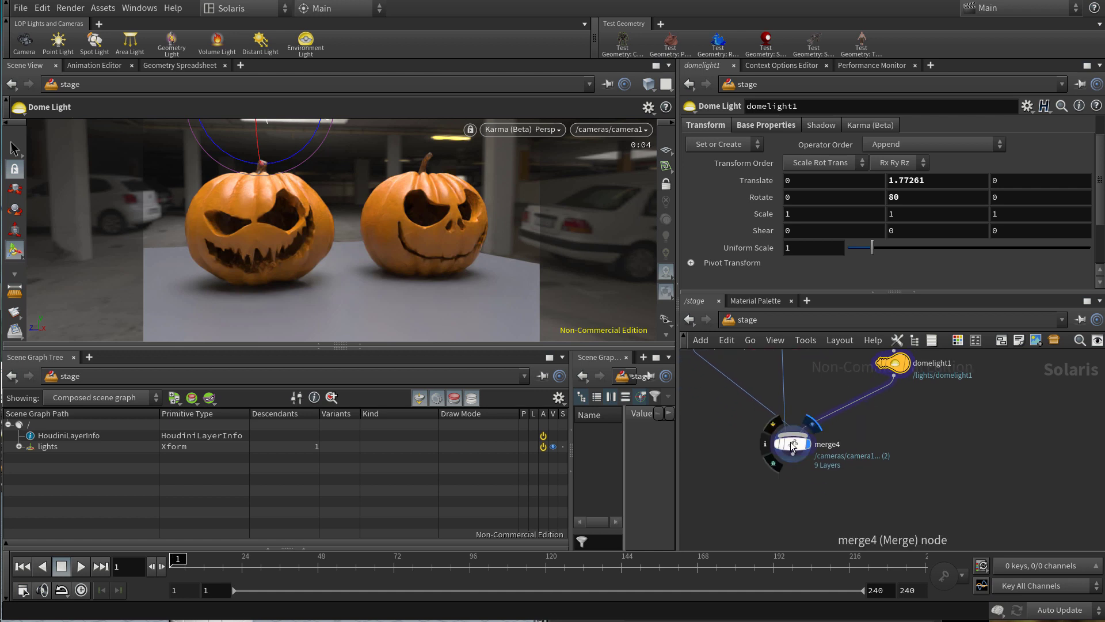
pyautogui.press('Tab')
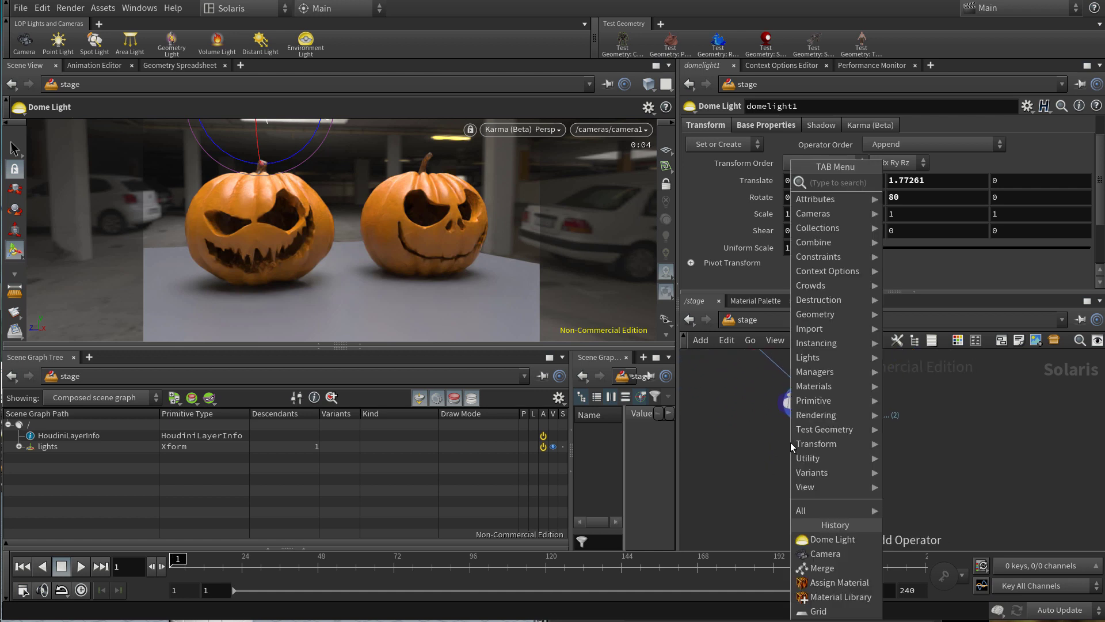
pyautogui.write('karma')
pyautogui.press('Return')
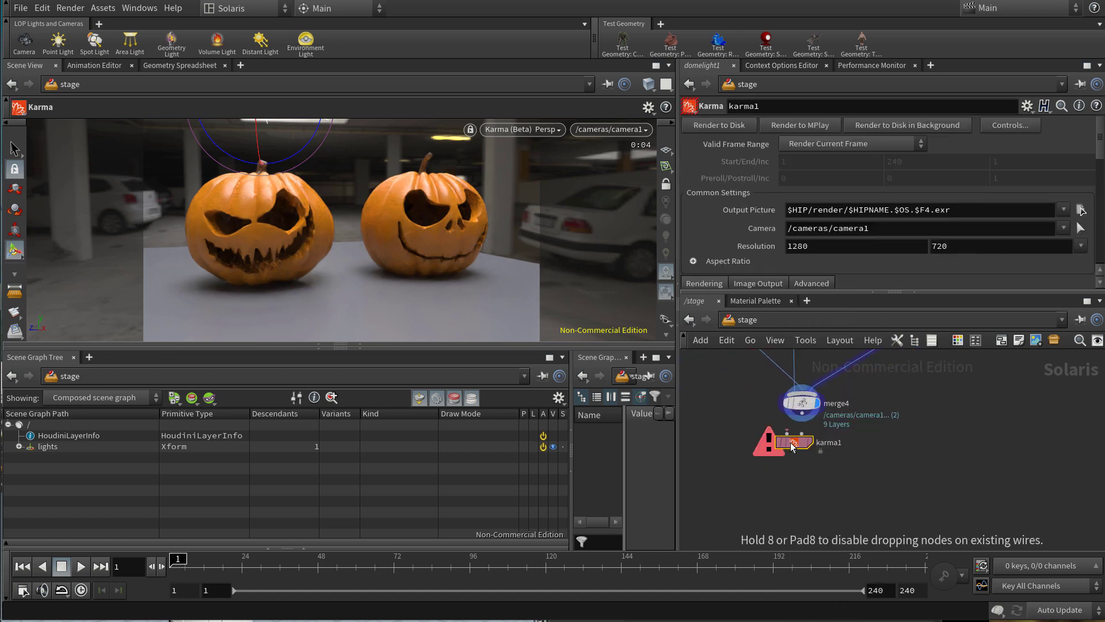
pyautogui.click(805, 490)
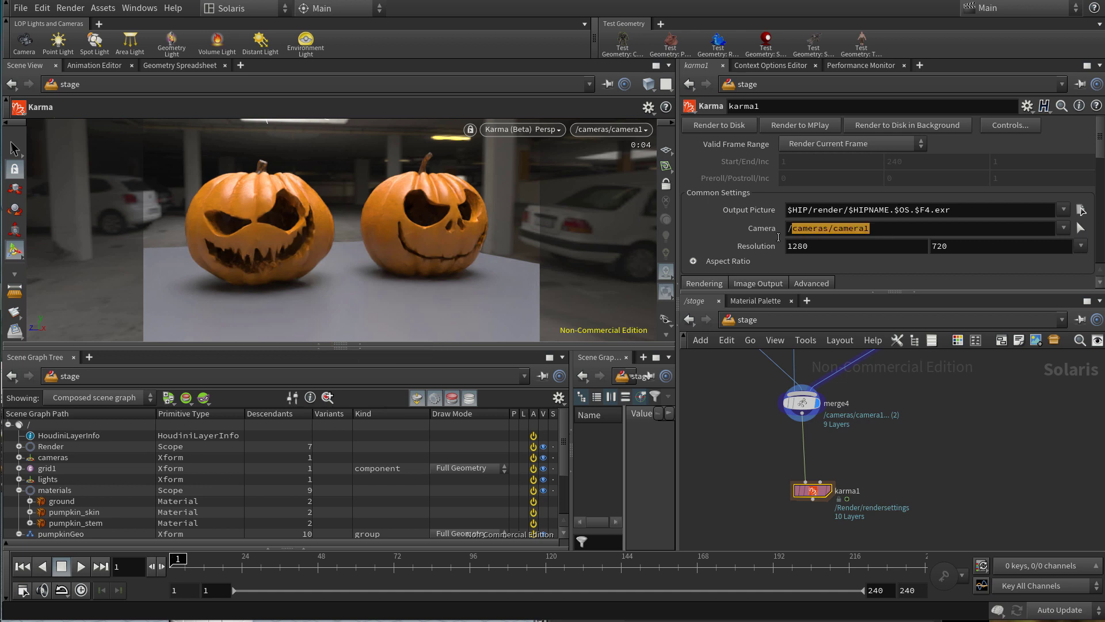
# Compare the Karma node's pixel samples with the viewport's display options and review its render-to-MPlay and rendering settings
pyautogui.scroll(-5, 751, 218)
pyautogui.scroll(-2, 751, 218)
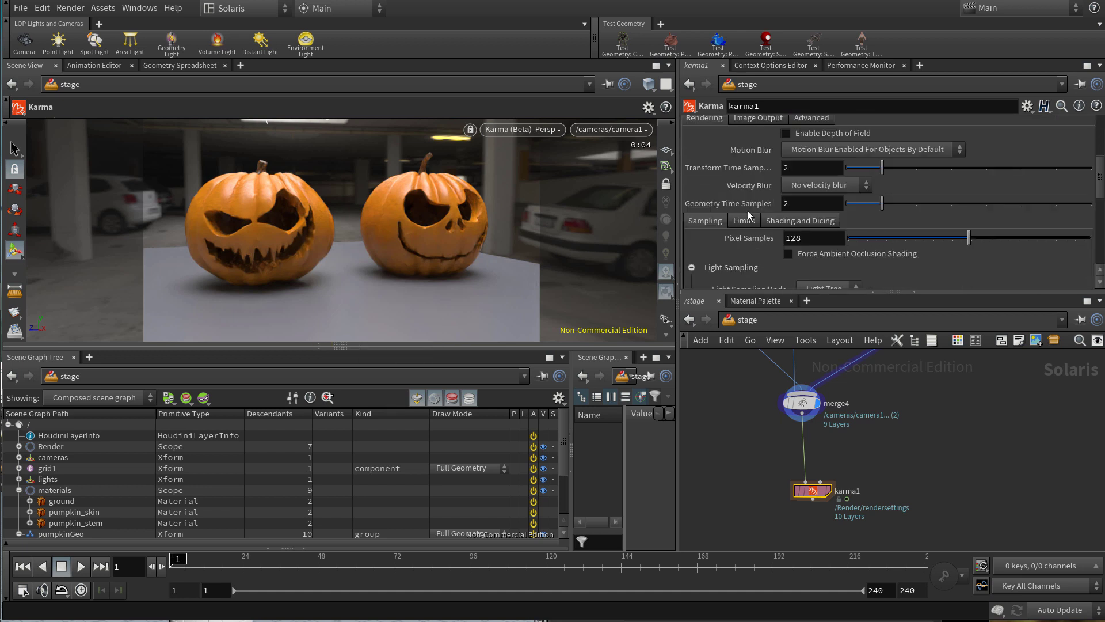
pyautogui.click(816, 221)
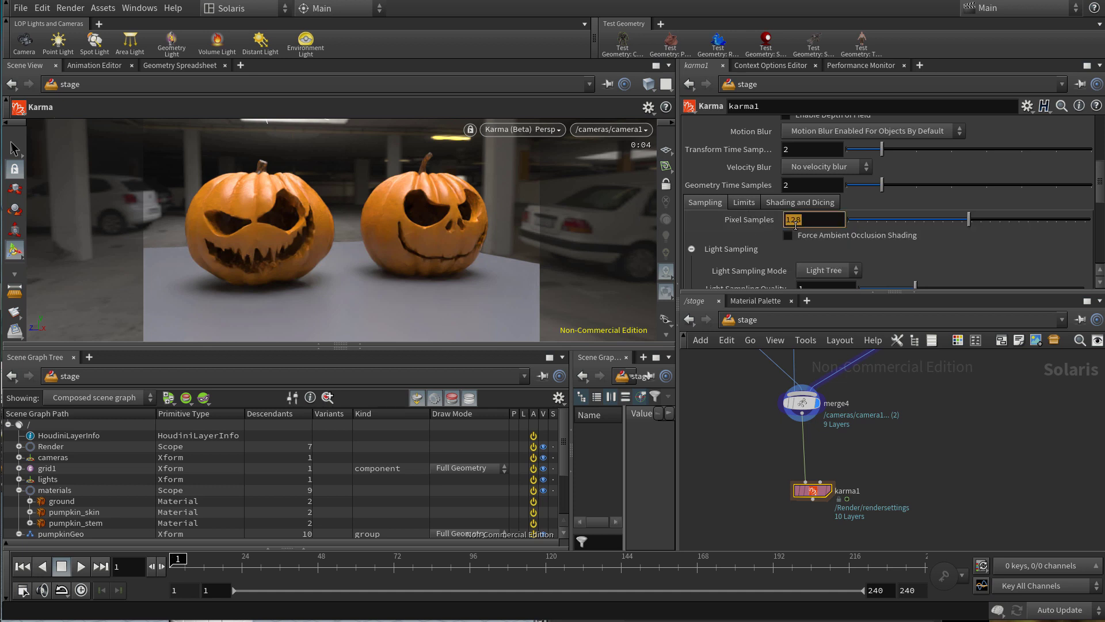
pyautogui.press('d')
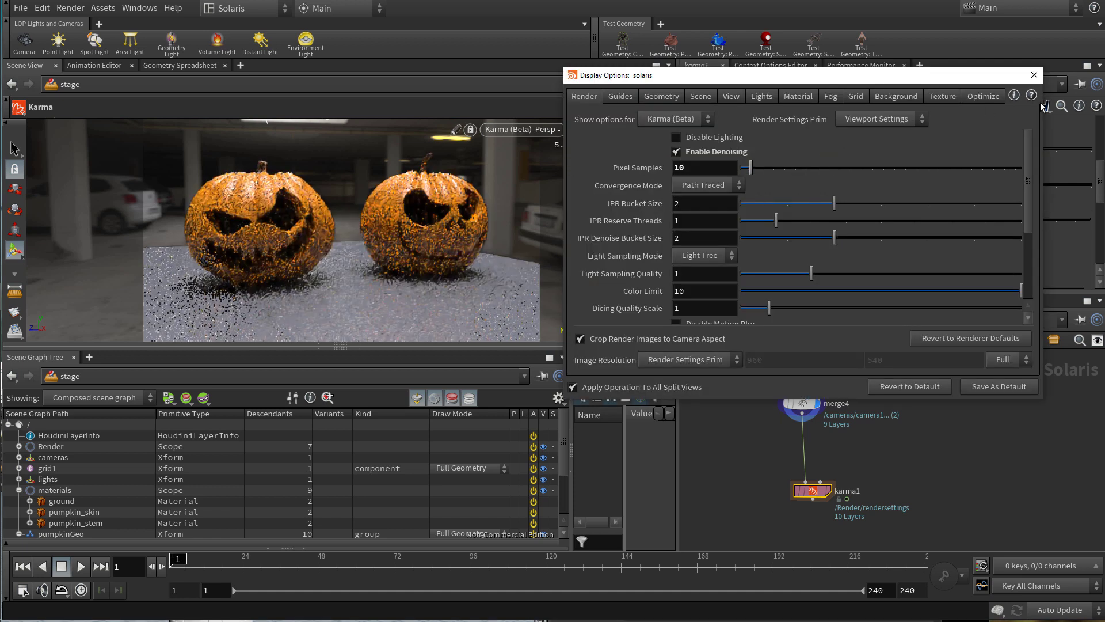
pyautogui.click(1034, 76)
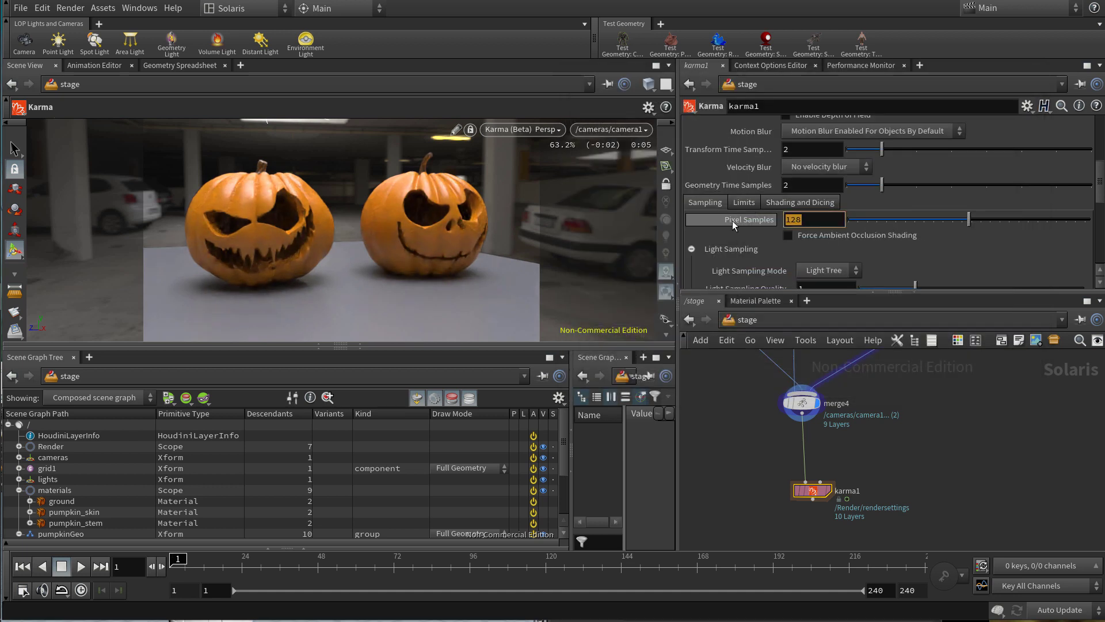
pyautogui.scroll(5, 748, 213)
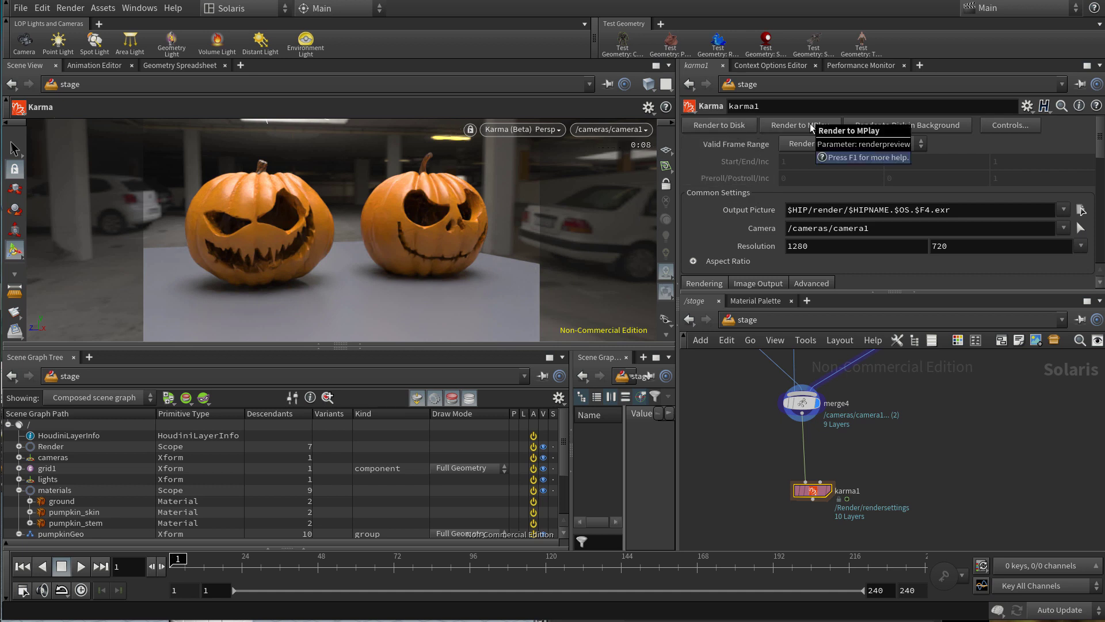
pyautogui.scroll(-4, 764, 195)
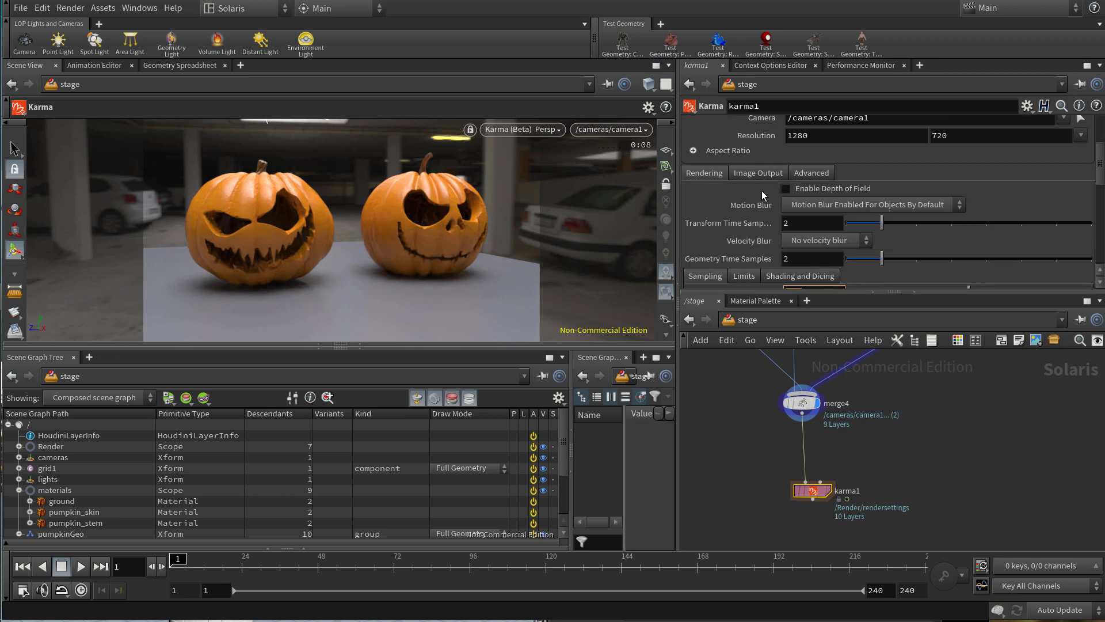
pyautogui.scroll(-1, 764, 196)
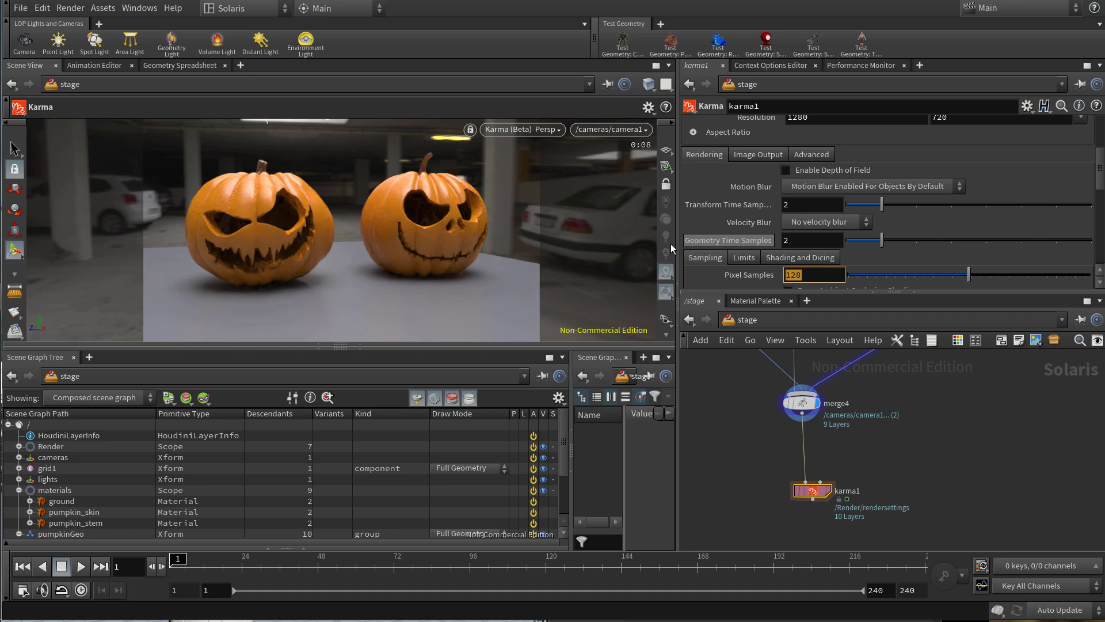
# Go into materiallibrary1 and open the pumpkin_skin material's shader network
pyautogui.moveTo(862, 476); pyautogui.dragTo(894, 446, button='middle')
pyautogui.moveTo(850, 460); pyautogui.dragTo(852, 475)
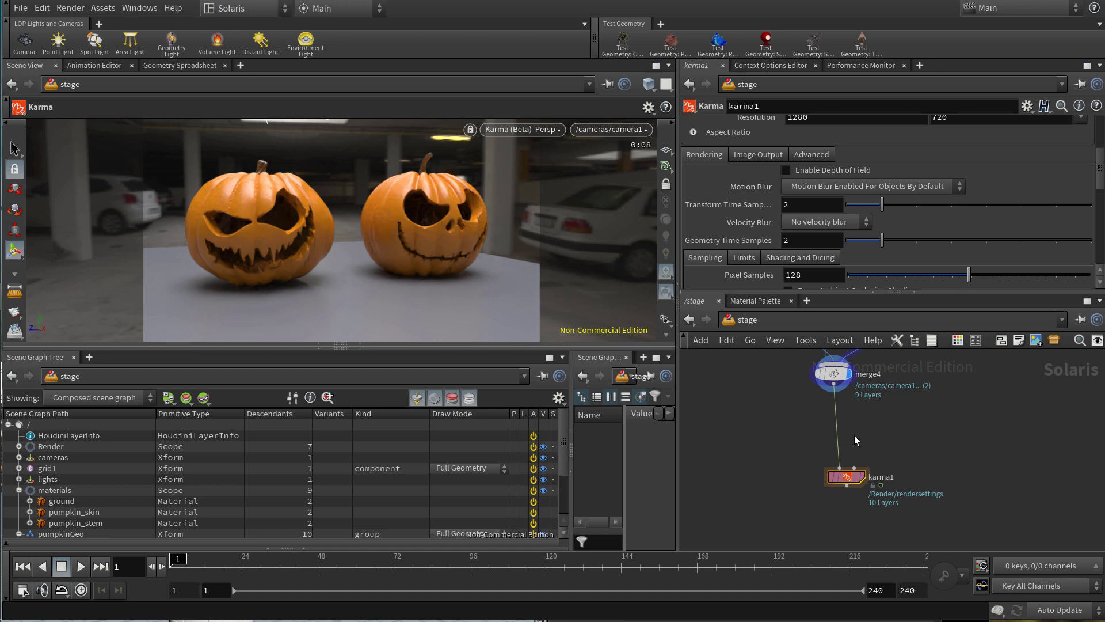
pyautogui.moveTo(855, 435); pyautogui.dragTo(853, 468, button='middle')
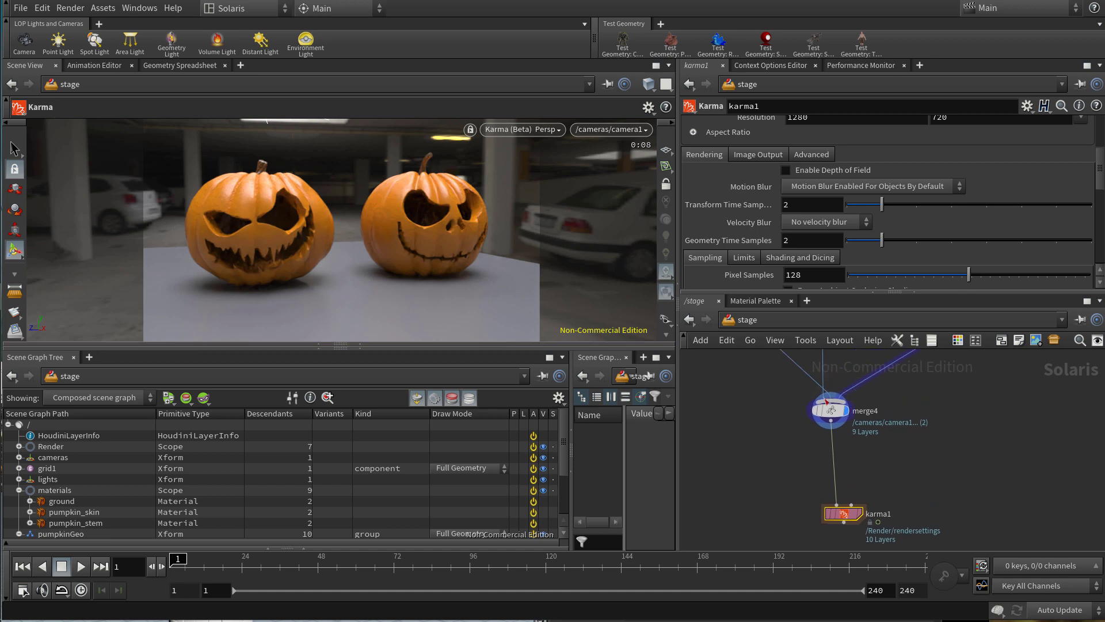
pyautogui.moveTo(885, 438); pyautogui.dragTo(883, 477, button='middle')
pyautogui.scroll(-5, 883, 476)
pyautogui.scroll(5, 875, 413)
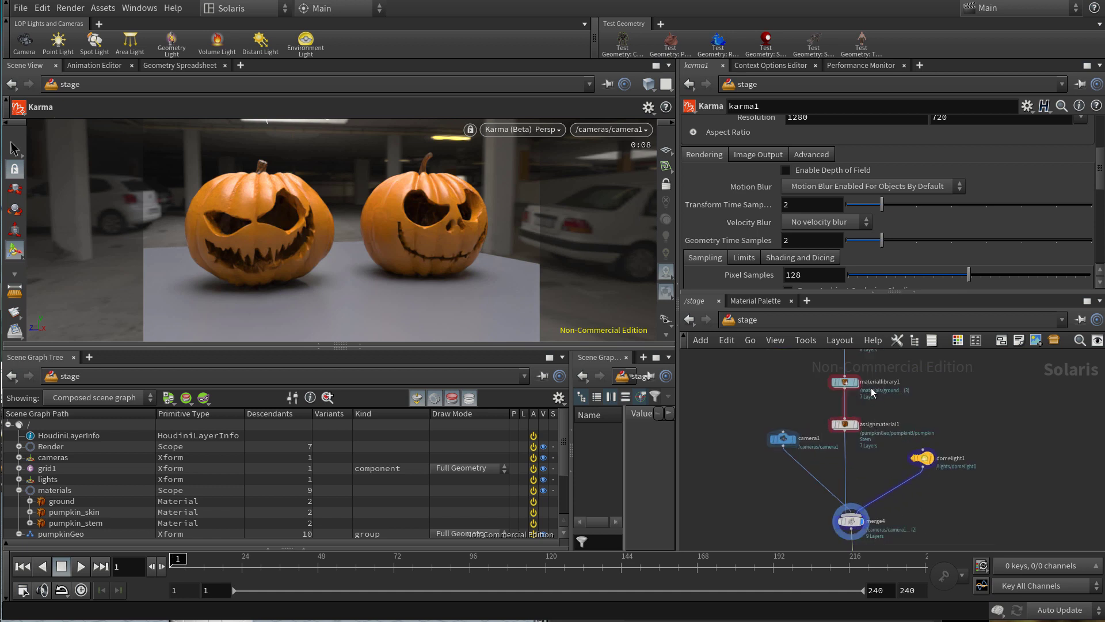
pyautogui.click(839, 382)
pyautogui.doubleClick(839, 382)
pyautogui.scroll(2, 845, 399)
pyautogui.scroll(2, 933, 433)
pyautogui.doubleClick(930, 431)
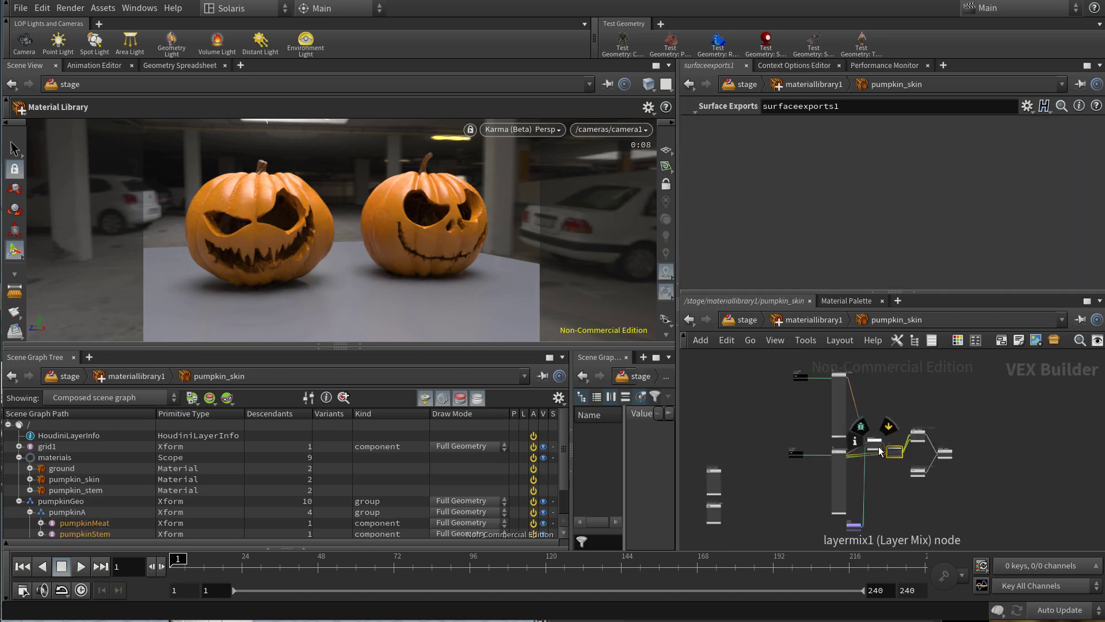
# Feed the layermix1 layer output into surfaceexports1 and remove the direct shader wires from that node
pyautogui.scroll(6, 876, 449)
pyautogui.moveTo(876, 450); pyautogui.dragTo(964, 460, button='middle')
pyautogui.click(968, 441)
pyautogui.scroll(2, 995, 457)
pyautogui.moveTo(986, 502); pyautogui.dragTo(973, 465)
pyautogui.press('Delete')
pyautogui.moveTo(983, 481); pyautogui.dragTo(912, 482, button='middle')
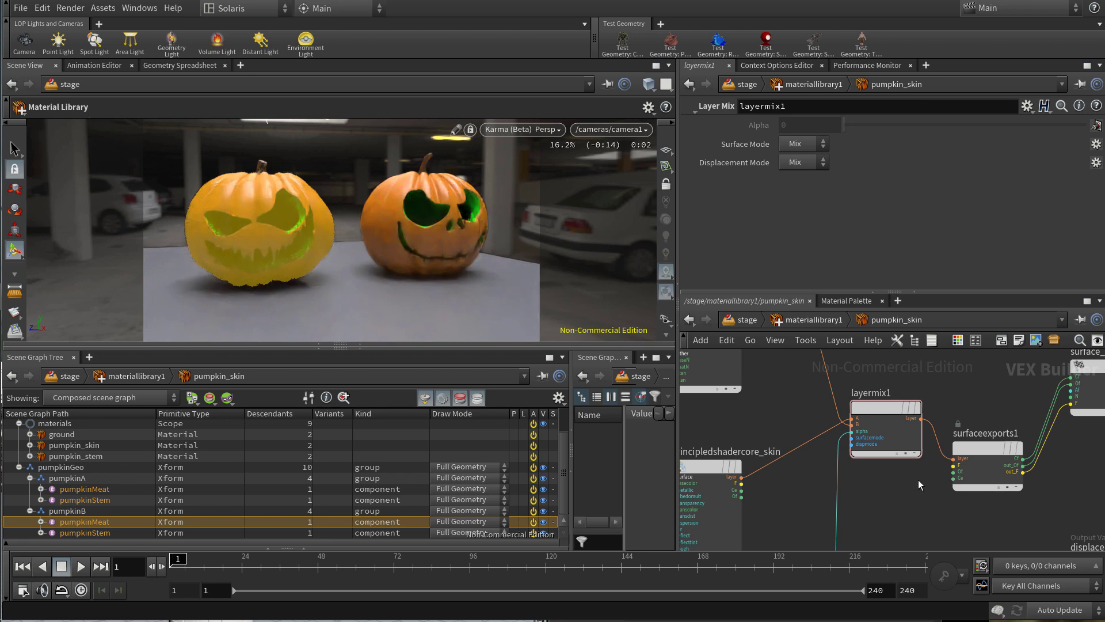
pyautogui.click(965, 448)
# Select the color constant feeding principledshadercore_inside and deselect pumpkinB's pumpkinMeat in the scene graph
pyautogui.scroll(-4, 939, 410)
pyautogui.moveTo(921, 372); pyautogui.dragTo(922, 488, button='middle')
pyautogui.scroll(1, 923, 488)
pyautogui.scroll(2, 761, 433)
pyautogui.moveTo(762, 446); pyautogui.dragTo(764, 449, button='middle')
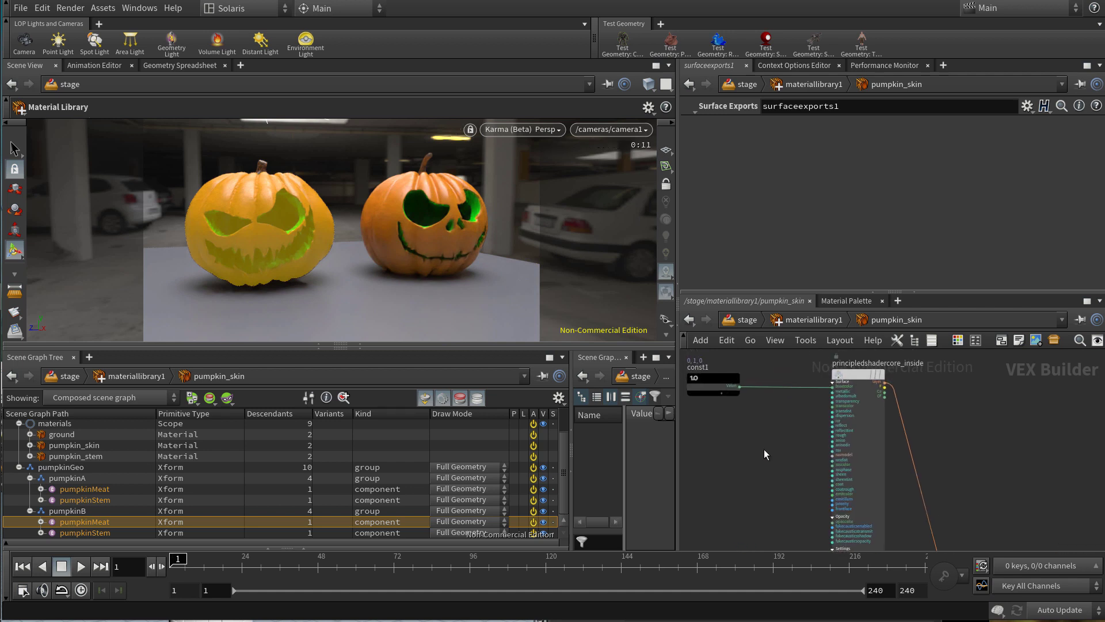
pyautogui.click(714, 377)
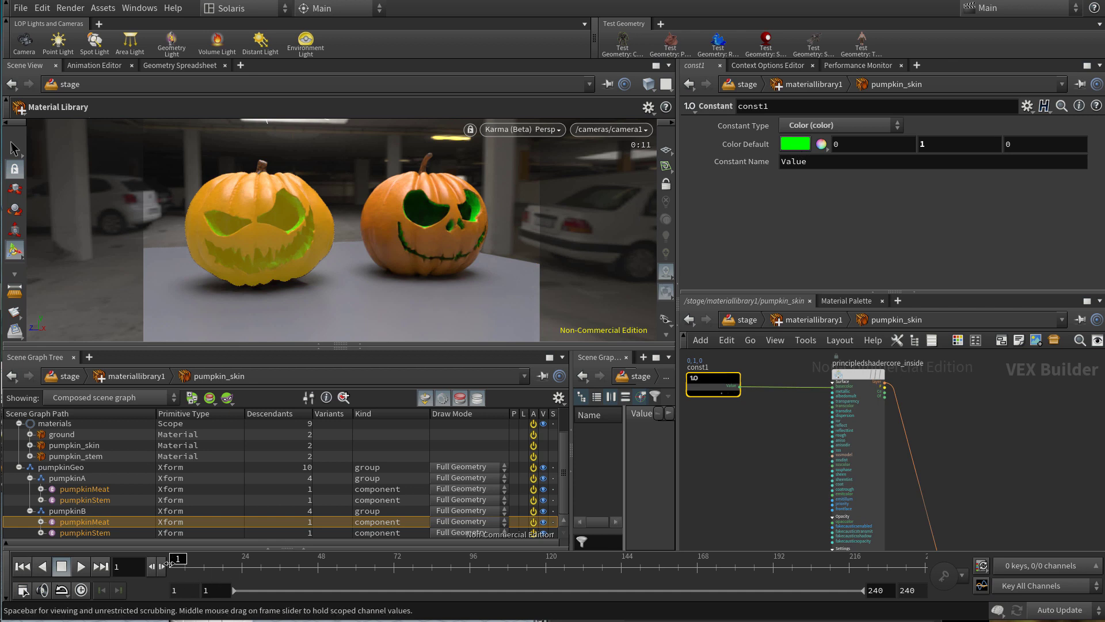
pyautogui.keyDown('ctrl'); pyautogui.click(157, 522); pyautogui.keyUp('ctrl')
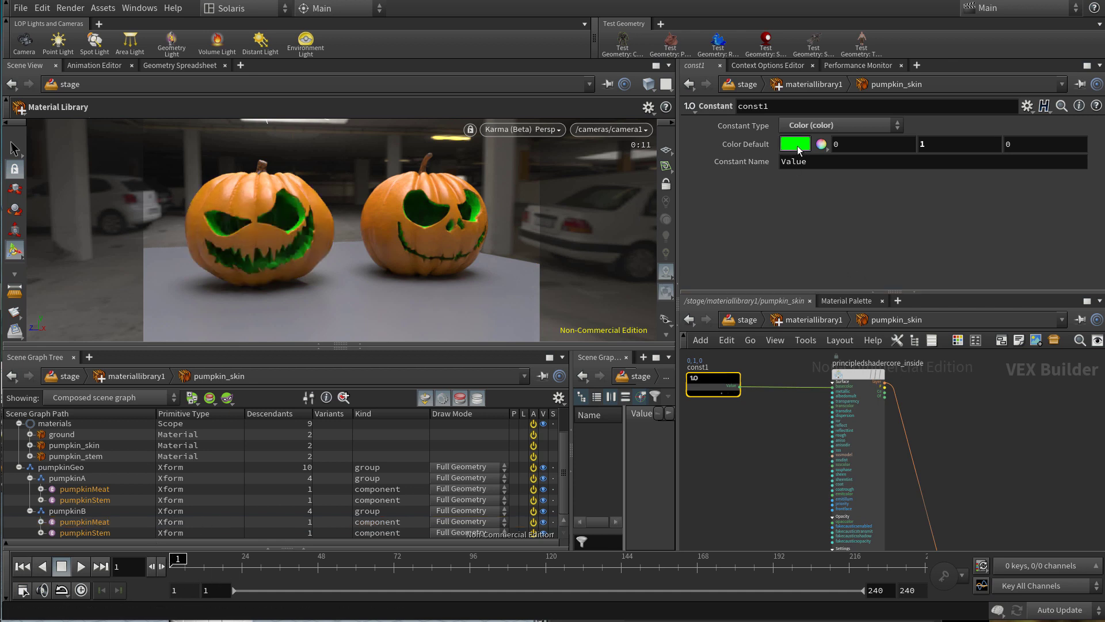
# Change the inside shader's constant to a pale yellow with hue 46, saturation 0.648 and value 1
pyautogui.click(796, 145)
pyautogui.click(783, 58)
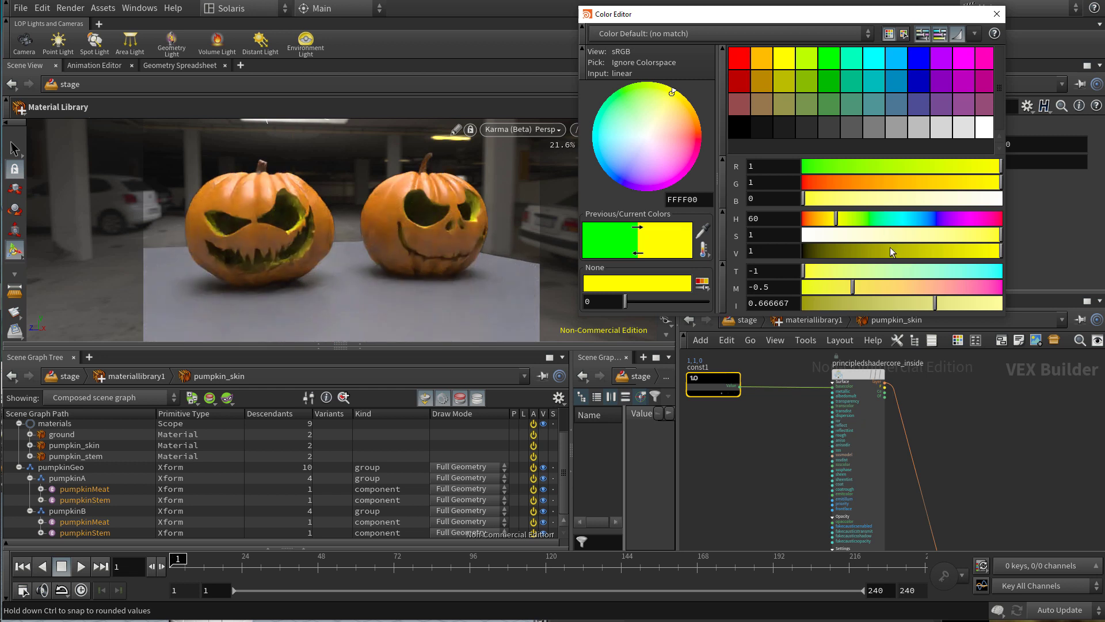
pyautogui.click(901, 235)
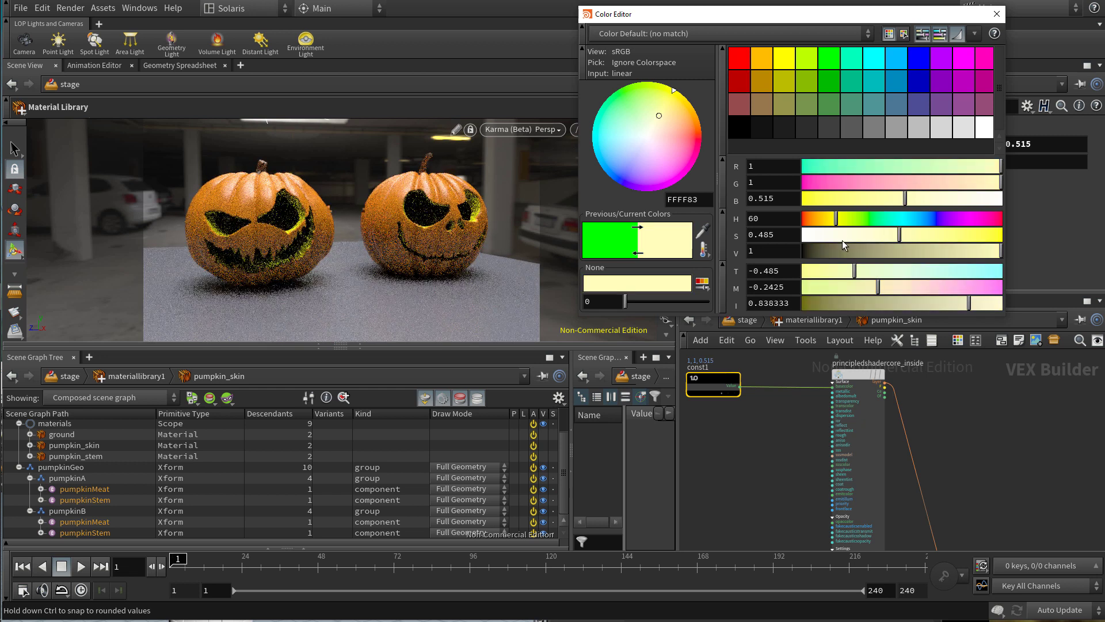
pyautogui.click(829, 219)
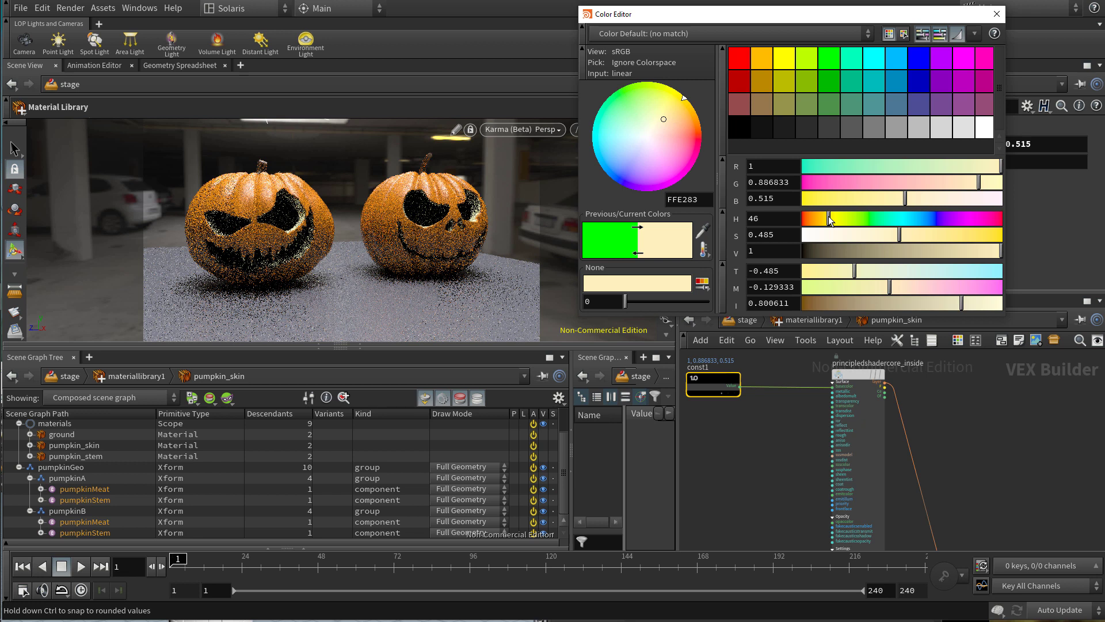
pyautogui.click(931, 236)
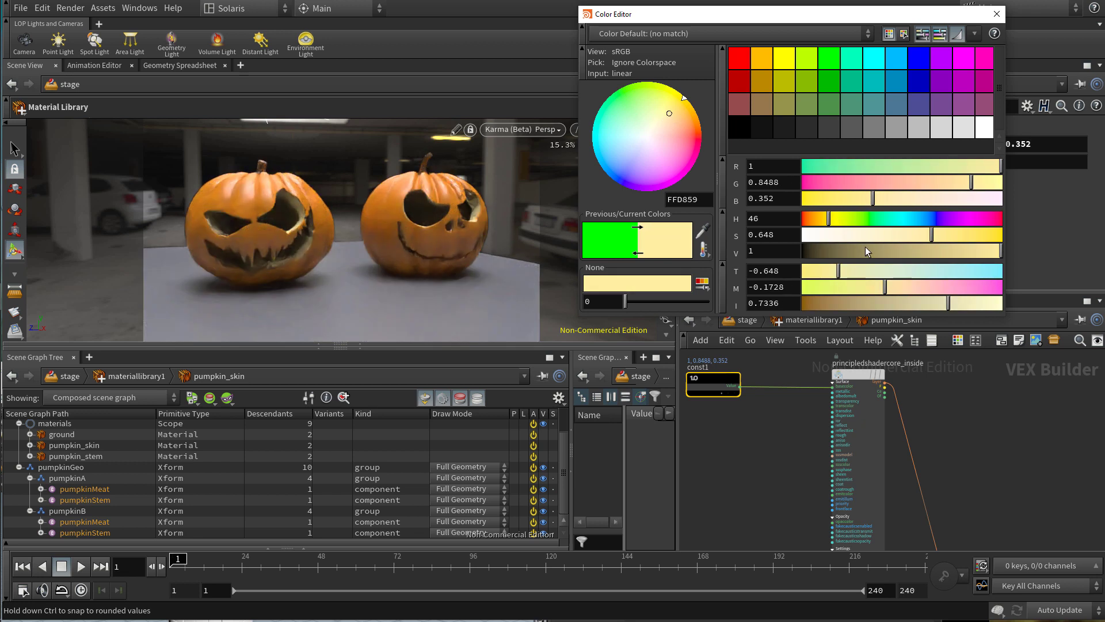
pyautogui.click(996, 14)
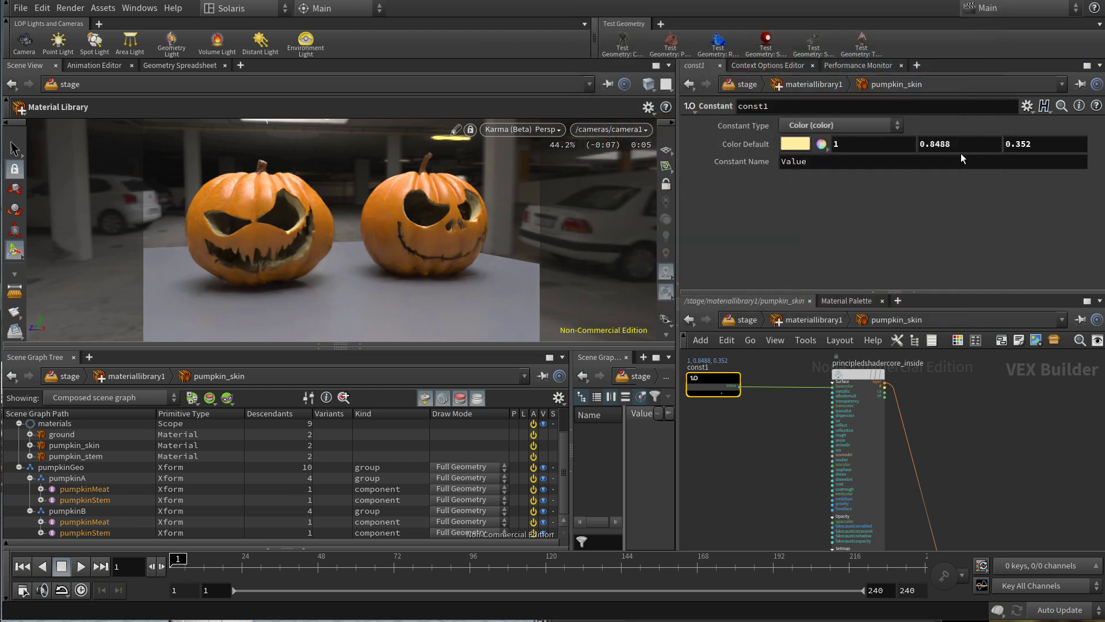
# Add a Turbulent Noise node just below the const2 color constant of the skin shader
pyautogui.scroll(-5, 762, 396)
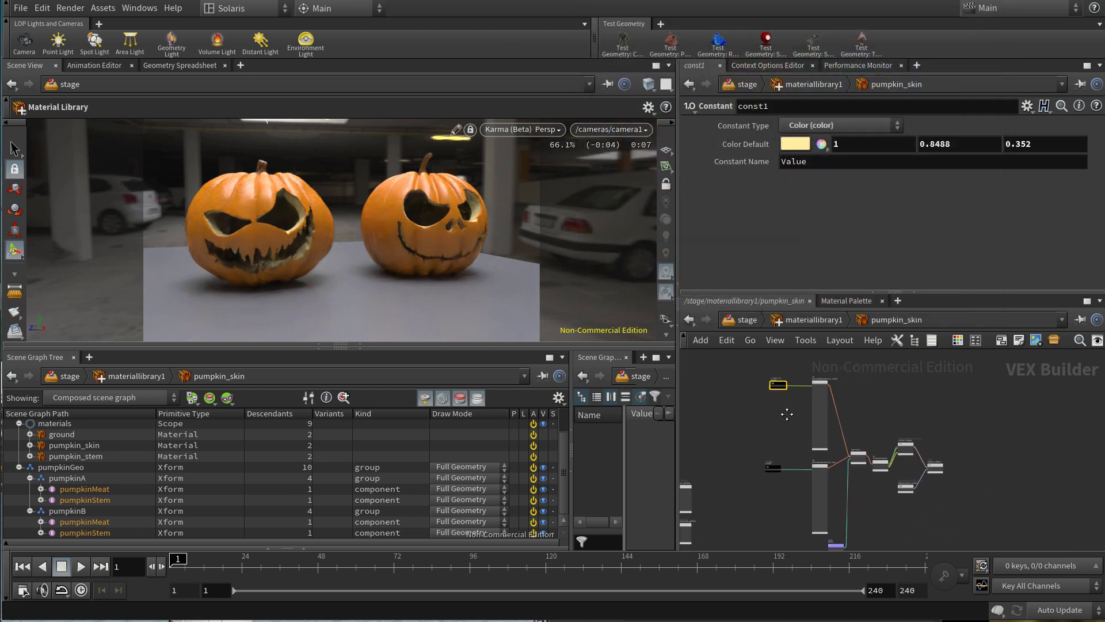
pyautogui.scroll(5, 755, 471)
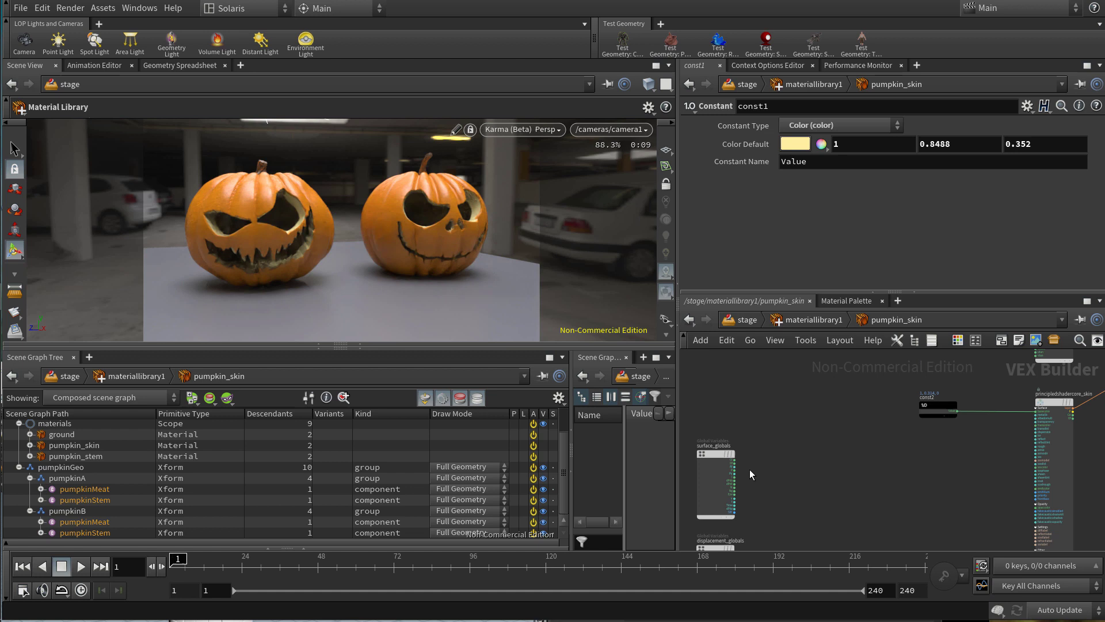
pyautogui.scroll(1, 770, 472)
pyautogui.moveTo(898, 452); pyautogui.dragTo(829, 477, button='middle')
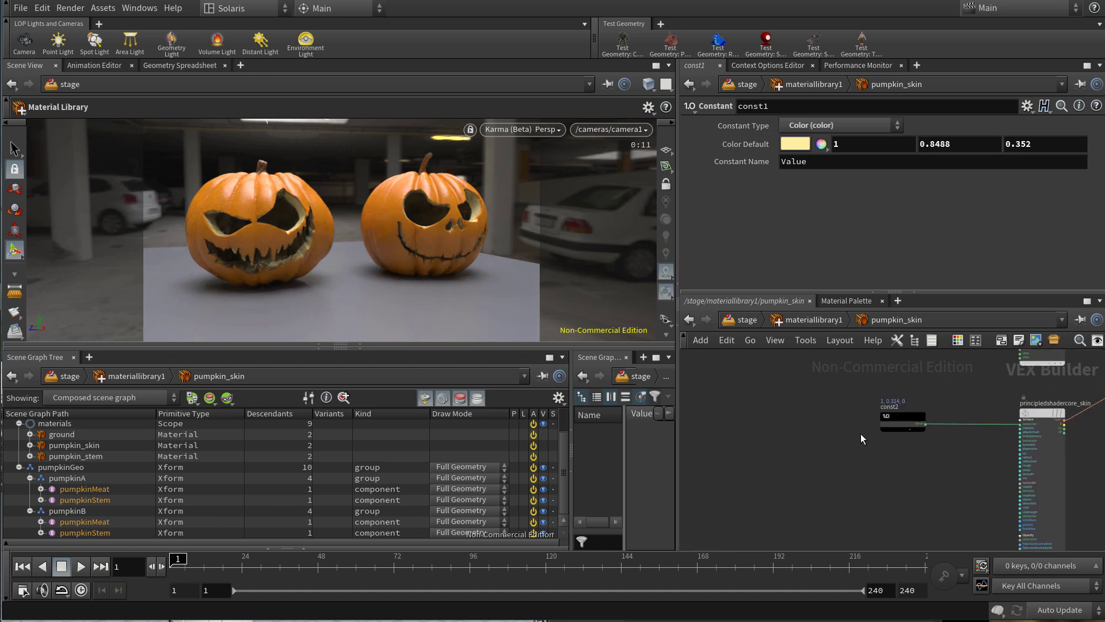
pyautogui.scroll(2, 873, 447)
pyautogui.press('Tab')
pyautogui.write('turb')
pyautogui.press('Return')
pyautogui.click(864, 461)
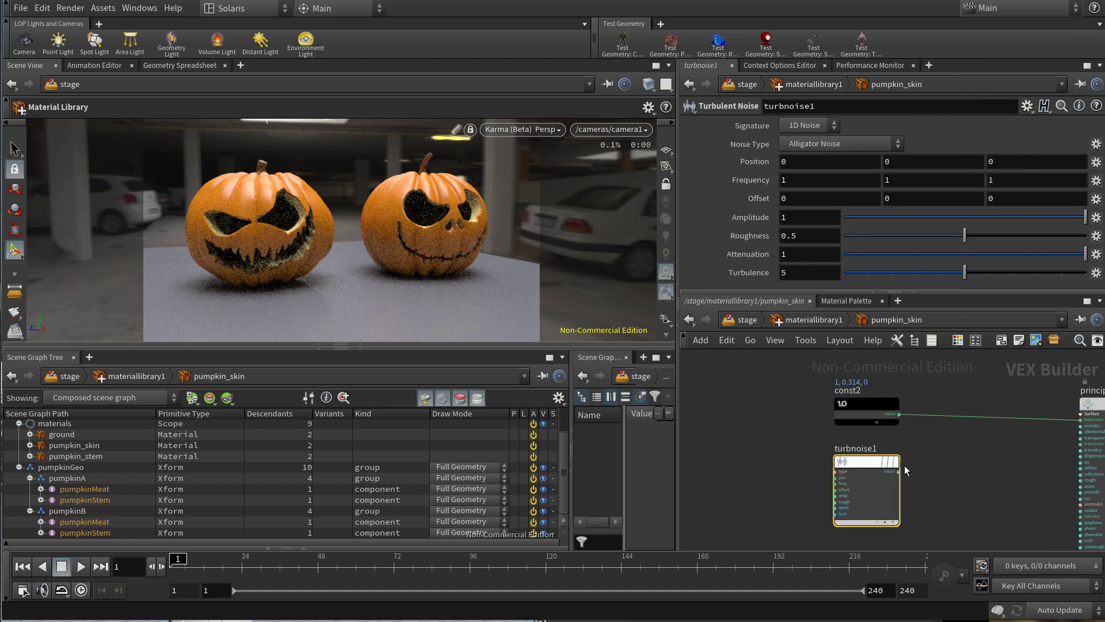
# Connect the turbulent noise output to the base color of principledshadercore_skin in place of the const2 color
pyautogui.click(896, 472)
pyautogui.moveTo(927, 443); pyautogui.dragTo(837, 443, button='middle')
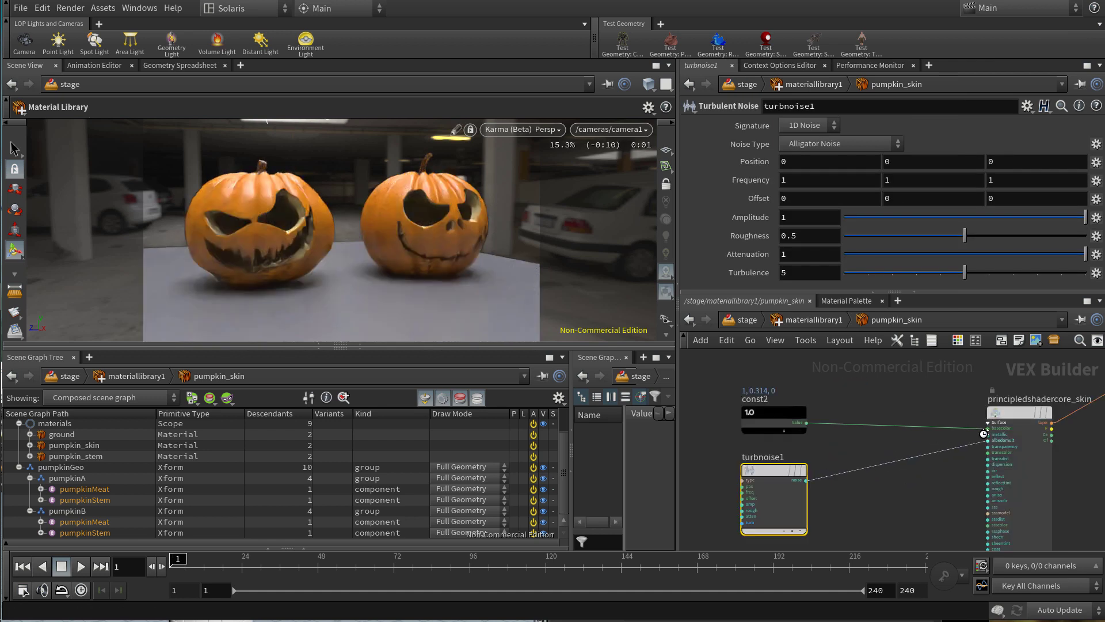
pyautogui.click(934, 459)
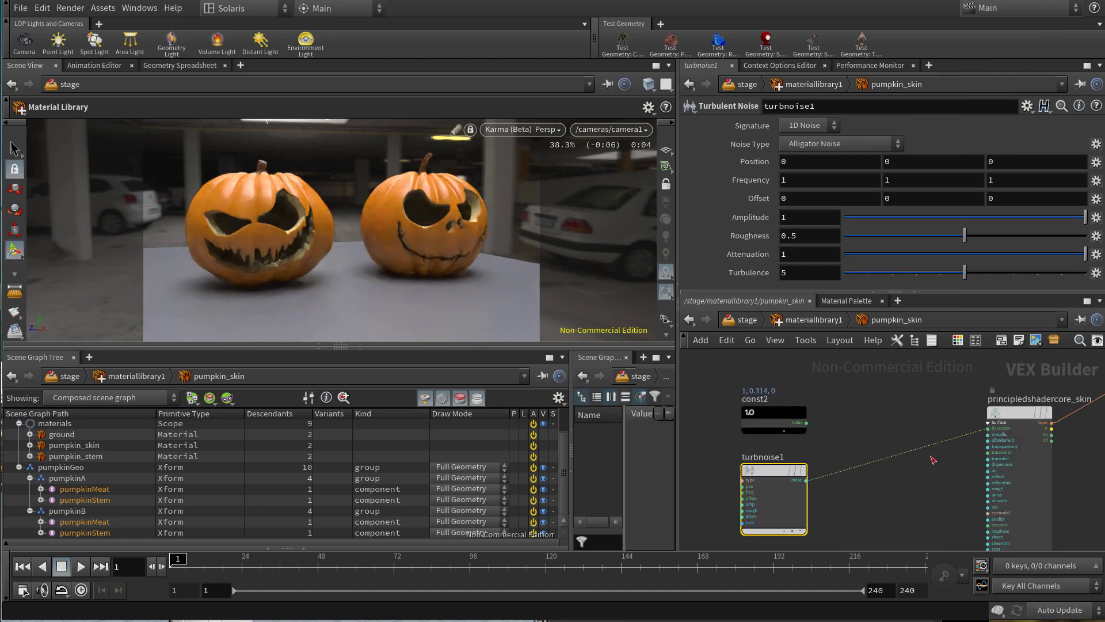
# Move the surface_globals and displacement_globals nodes closer to the turbulent noise node
pyautogui.moveTo(853, 496); pyautogui.dragTo(1021, 457, button='middle')
pyautogui.moveTo(811, 468); pyautogui.dragTo(922, 455, button='middle')
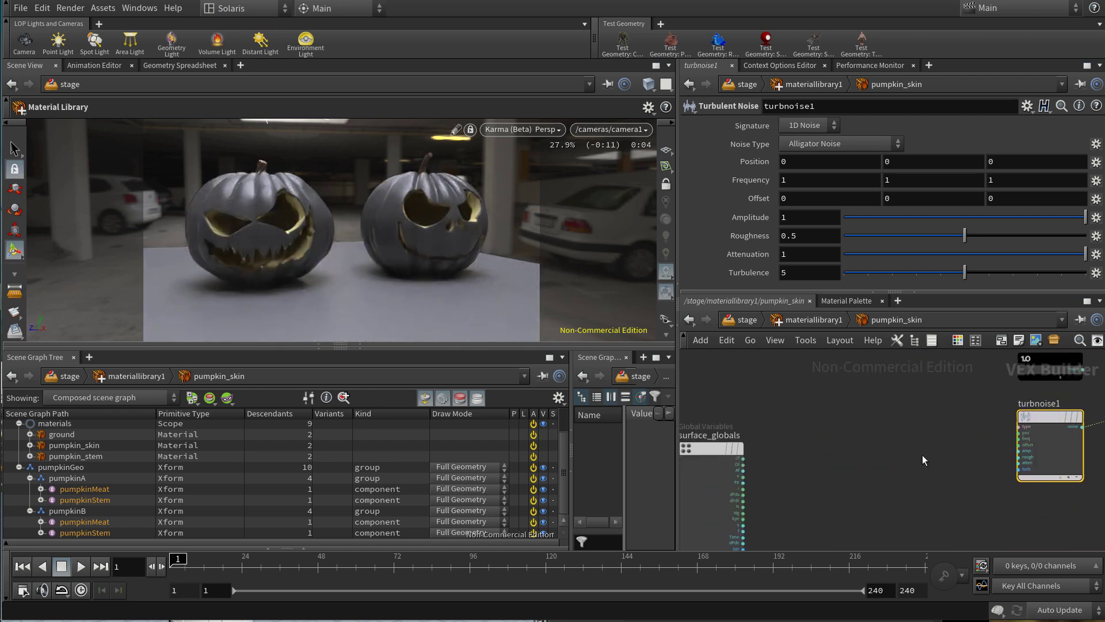
pyautogui.scroll(-1, 922, 455)
pyautogui.moveTo(753, 453); pyautogui.dragTo(849, 424)
pyautogui.scroll(4, 849, 424)
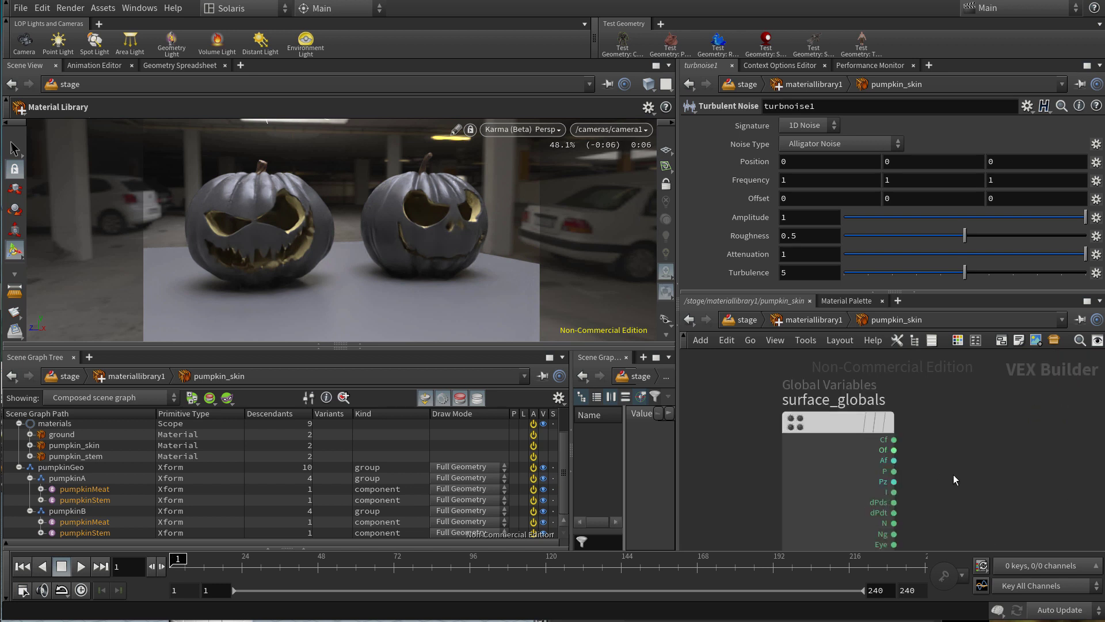
pyautogui.scroll(-4, 884, 450)
pyautogui.scroll(2, 881, 438)
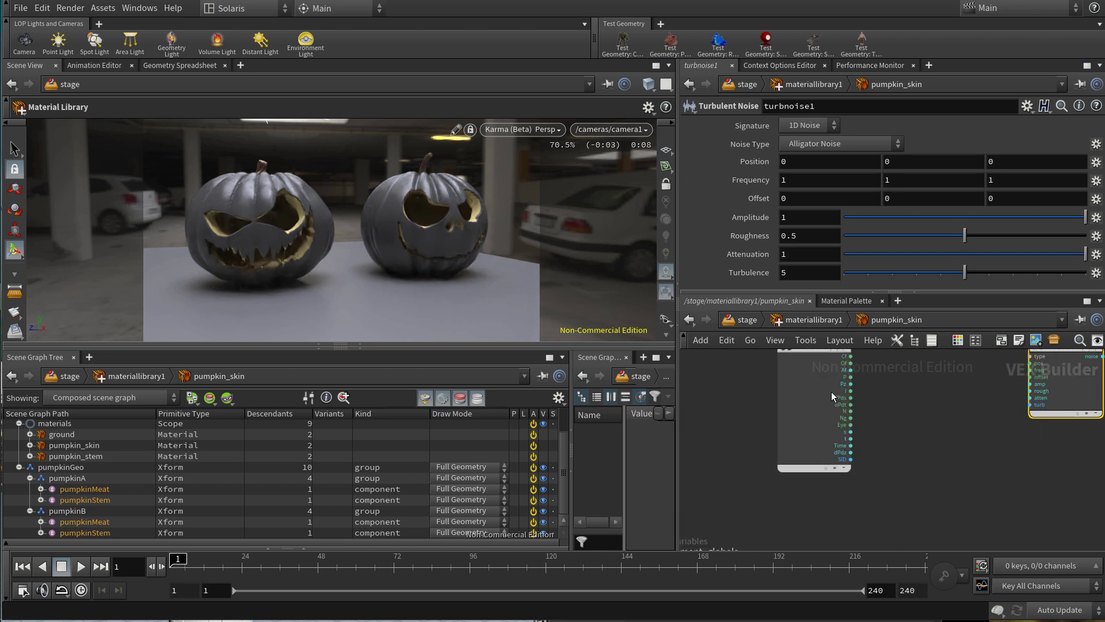
pyautogui.scroll(-2, 822, 477)
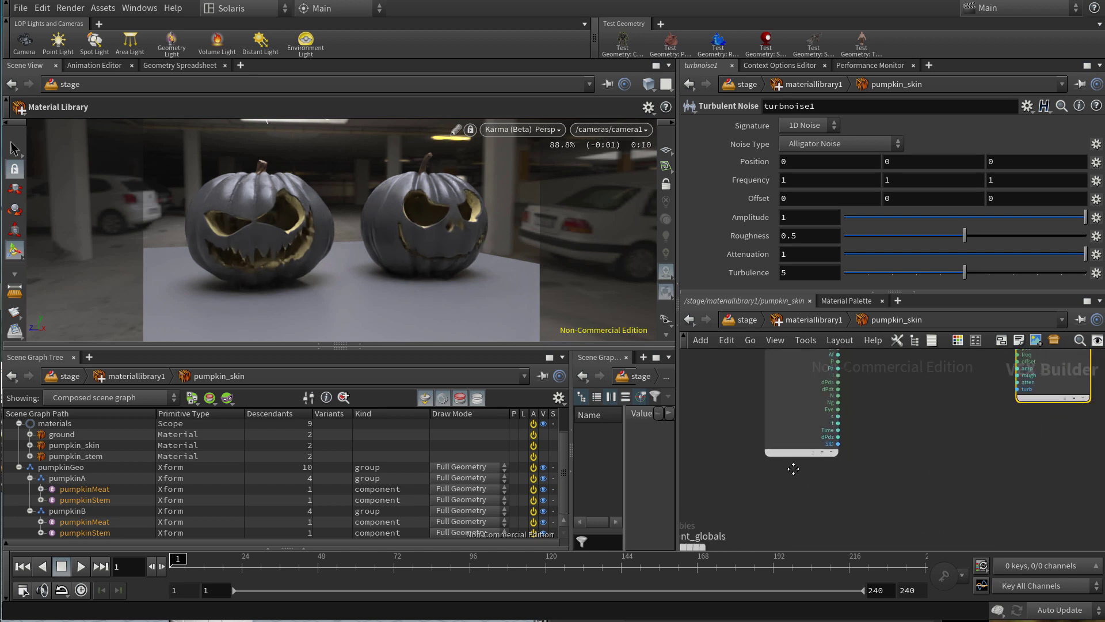
pyautogui.moveTo(721, 529); pyautogui.dragTo(874, 433)
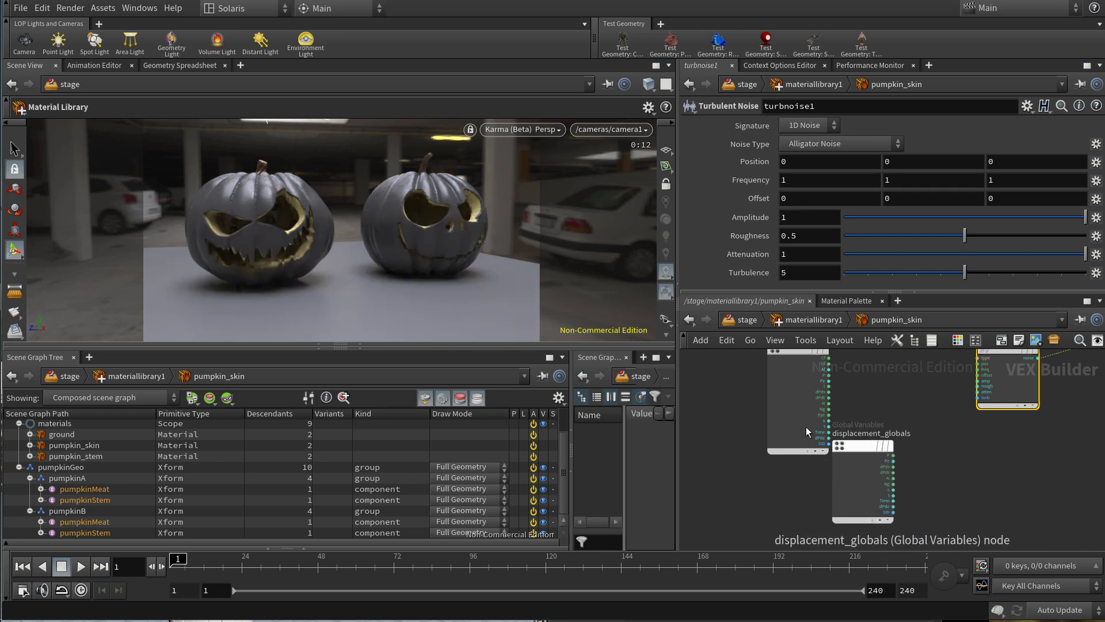
# Connect the P output of displacement_globals to the pos input of turbnoise1
pyautogui.moveTo(784, 407); pyautogui.dragTo(755, 416)
pyautogui.scroll(2, 898, 461)
pyautogui.click(855, 439)
pyautogui.moveTo(911, 443); pyautogui.dragTo(770, 580, button='middle')
pyautogui.click(784, 476)
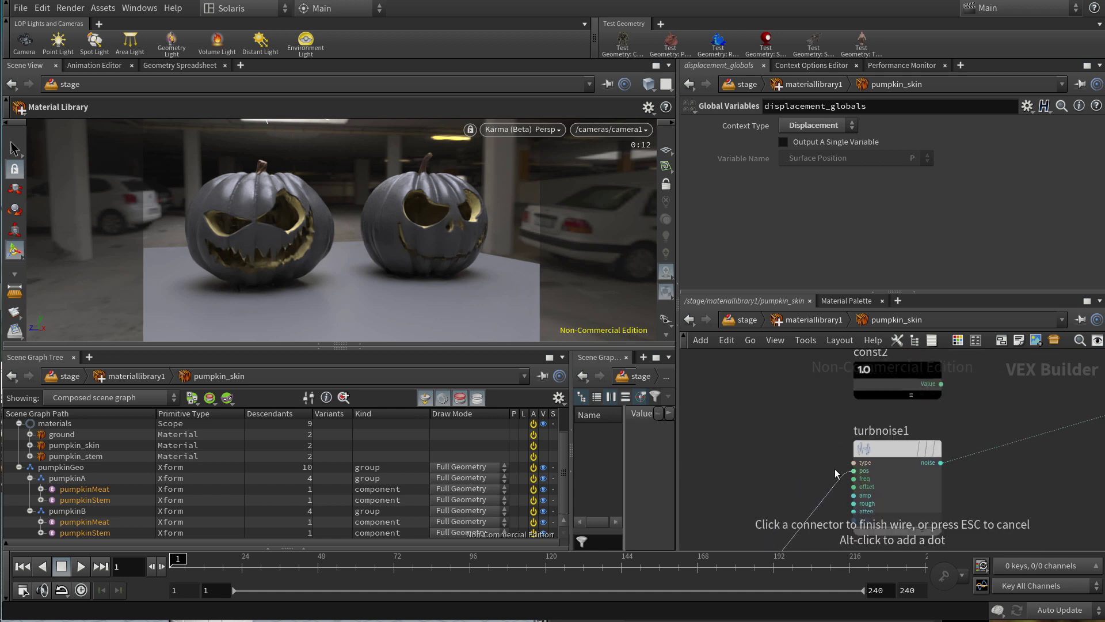
pyautogui.click(836, 470)
pyautogui.scroll(-1, 807, 473)
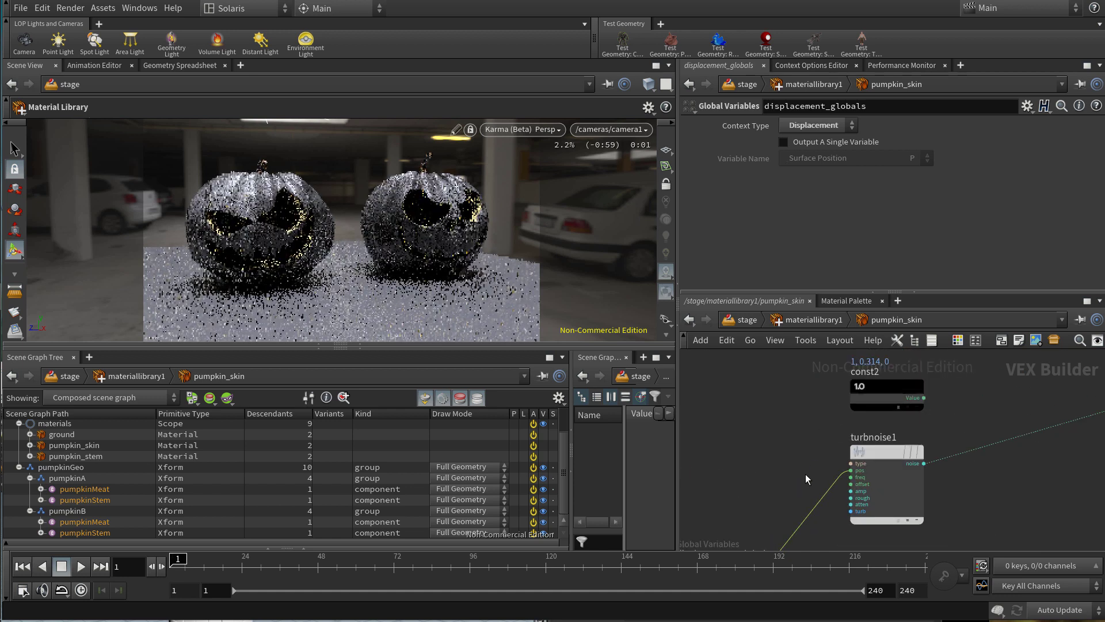
# Set the frequency of turbnoise1 to 10, 1, 10
pyautogui.click(900, 496)
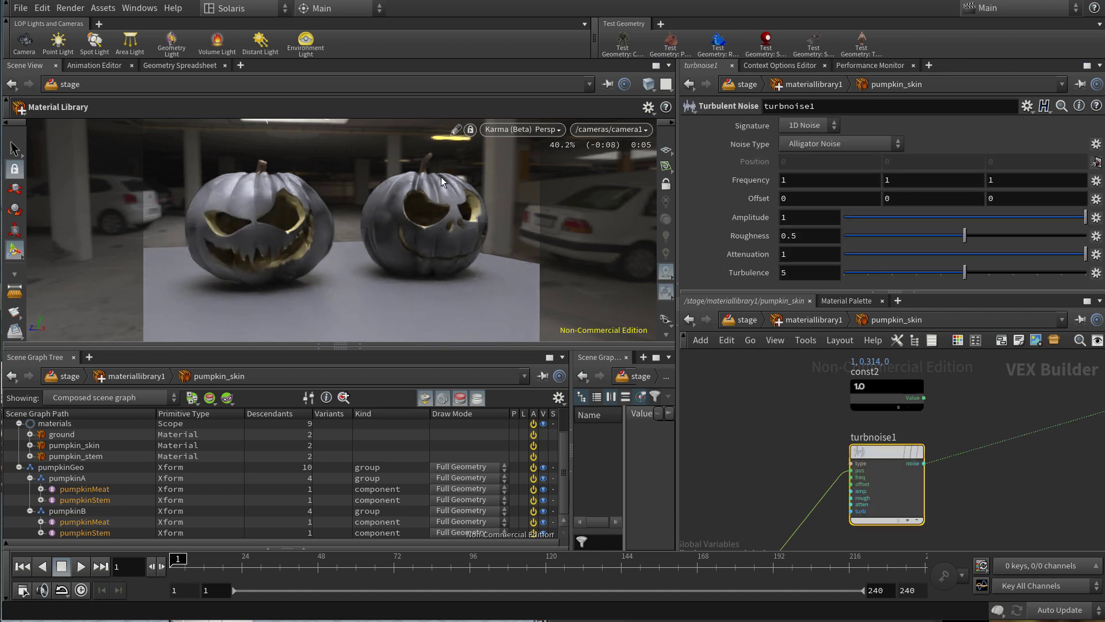
pyautogui.click(868, 180)
pyautogui.write('10')
pyautogui.press('Return')
pyautogui.click(1017, 179)
pyautogui.write('10')
pyautogui.press('Return')
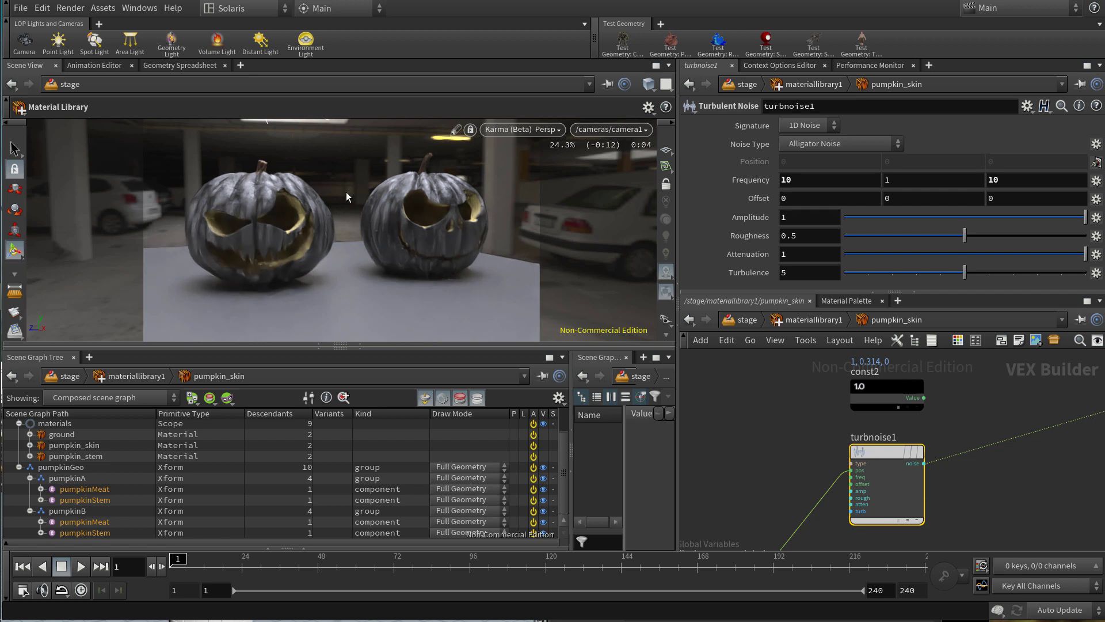
# Set the first offset value of turbnoise1 to 20 and its roughness to 0.7
pyautogui.write('20')
pyautogui.press('Return')
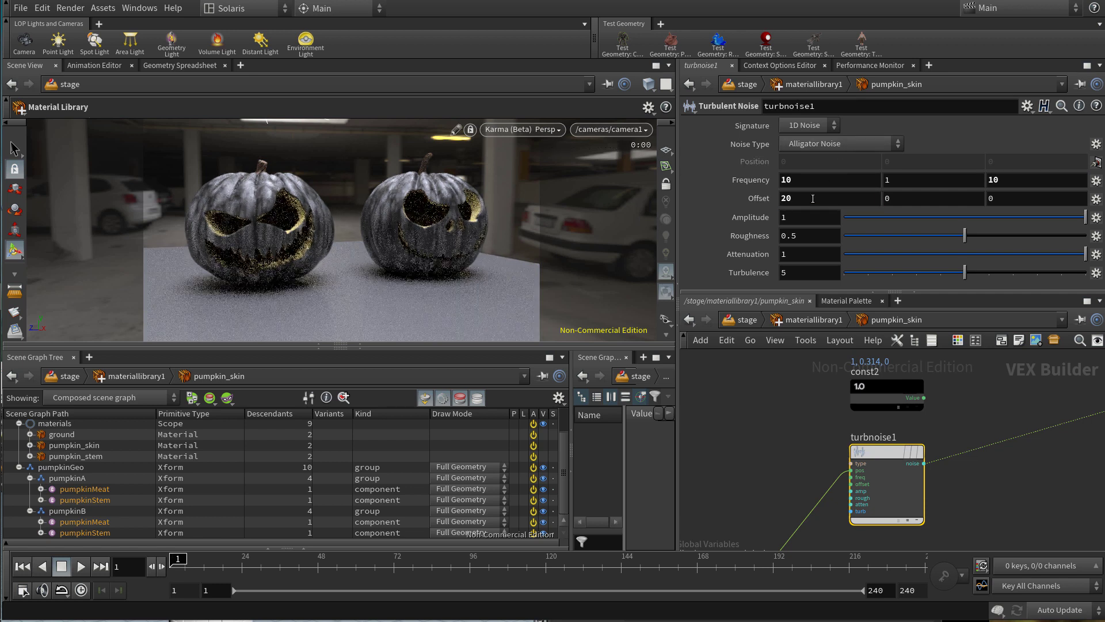
pyautogui.click(800, 236)
pyautogui.write('.7')
pyautogui.press('Return')
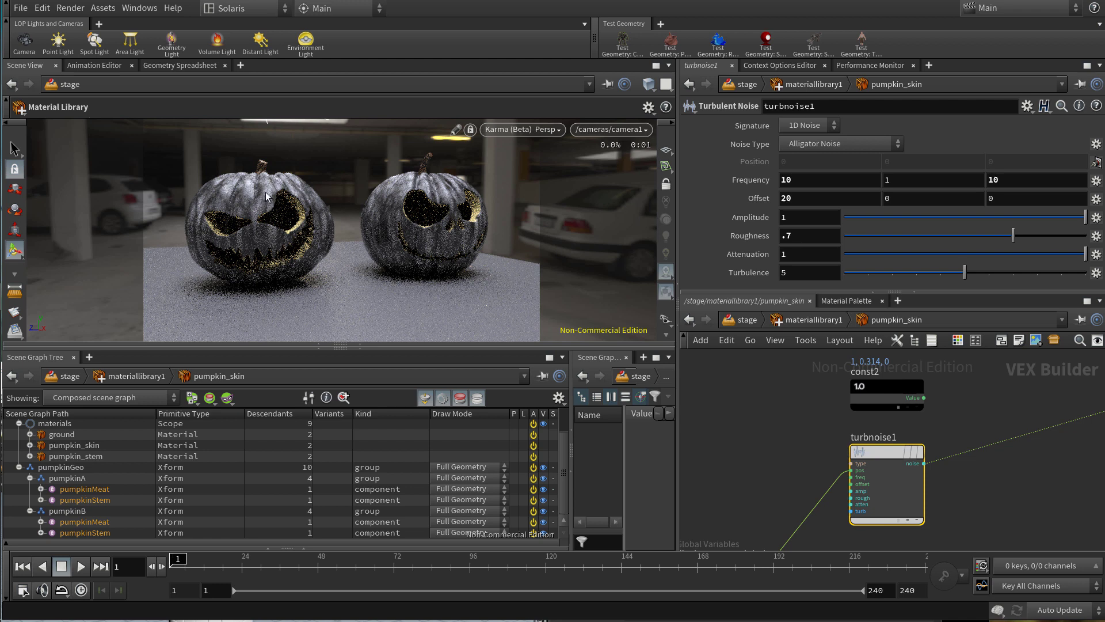
# Add a Color Mix node between the const2 color constant and the skin's principled shader
pyautogui.scroll(-2, 895, 470)
pyautogui.scroll(2, 922, 471)
pyautogui.click(953, 400)
pyautogui.press('Tab')
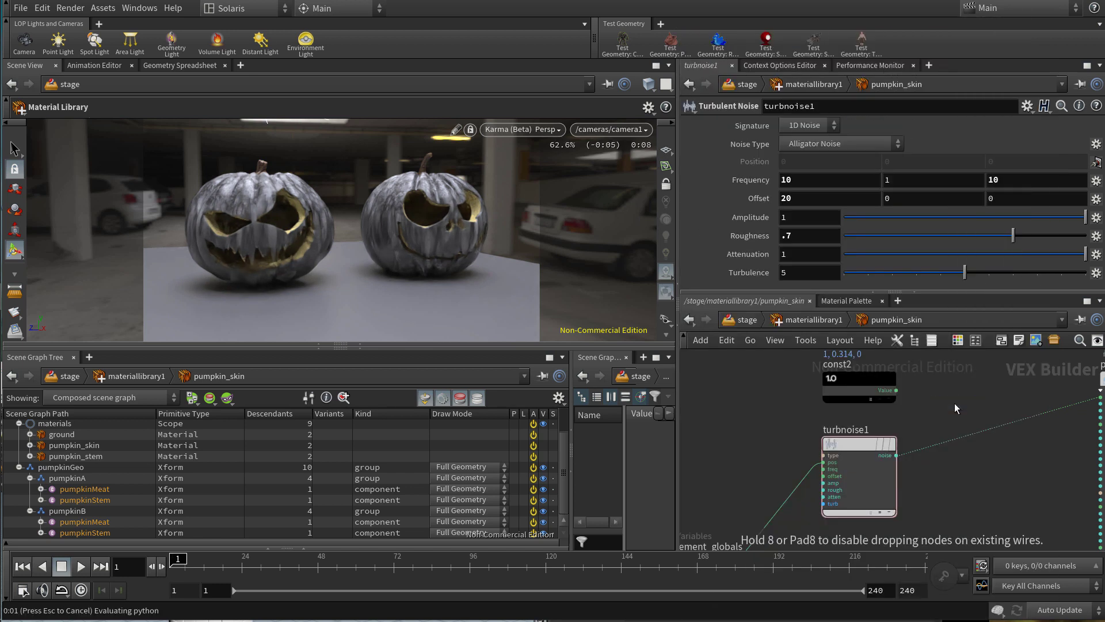
pyautogui.moveTo(955, 403); pyautogui.dragTo(968, 388)
pyautogui.moveTo(901, 409); pyautogui.dragTo(857, 418, button='middle')
# Wire const2 into the color mix's primary input, turbnoise1 into its bias, and its clr output into the skin shader's basecolor
pyautogui.click(851, 402)
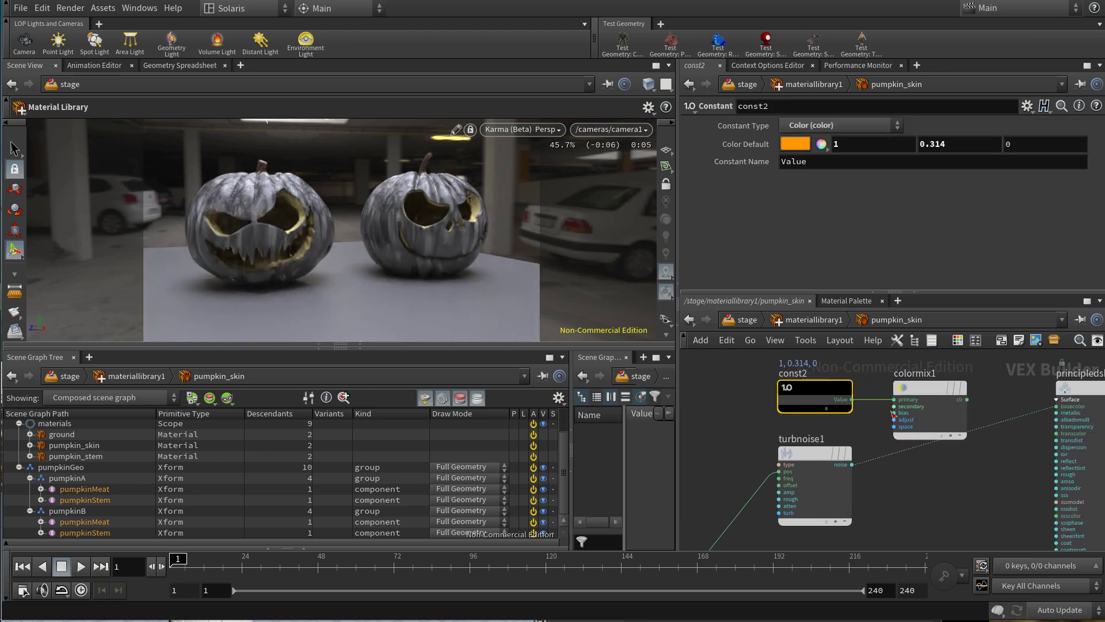
pyautogui.moveTo(892, 424); pyautogui.dragTo(894, 413)
pyautogui.click(967, 399)
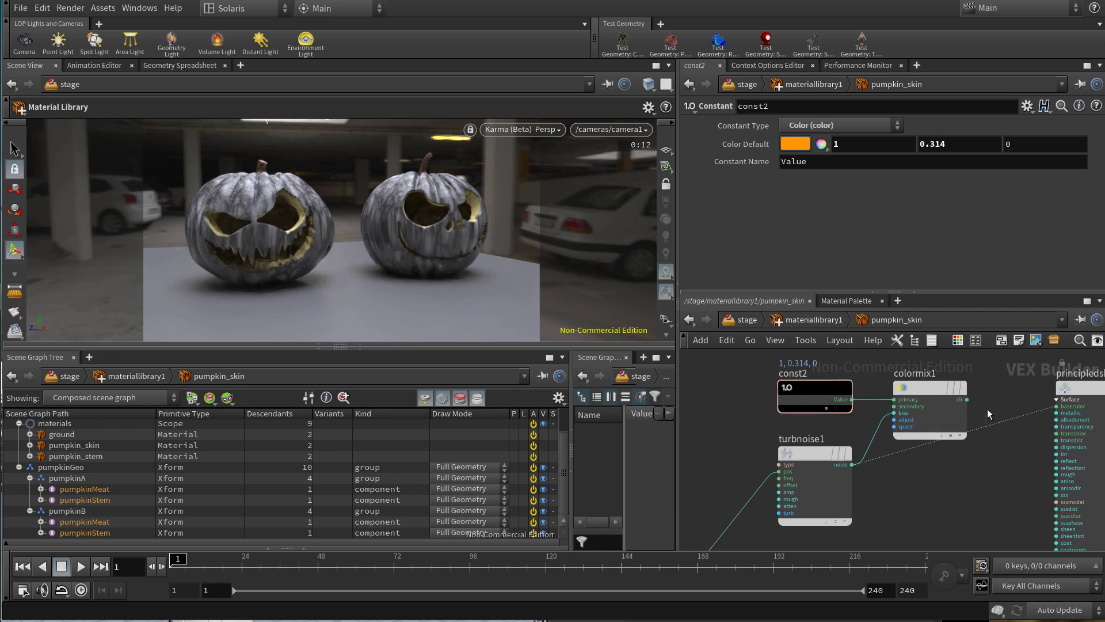
pyautogui.scroll(3, 986, 408)
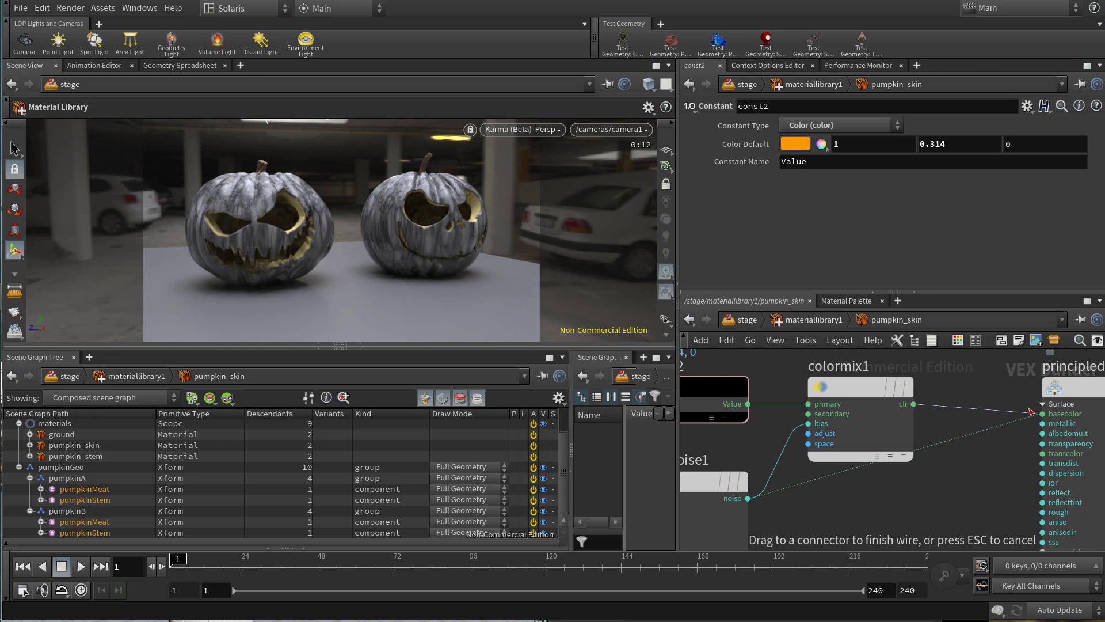
pyautogui.click(1032, 413)
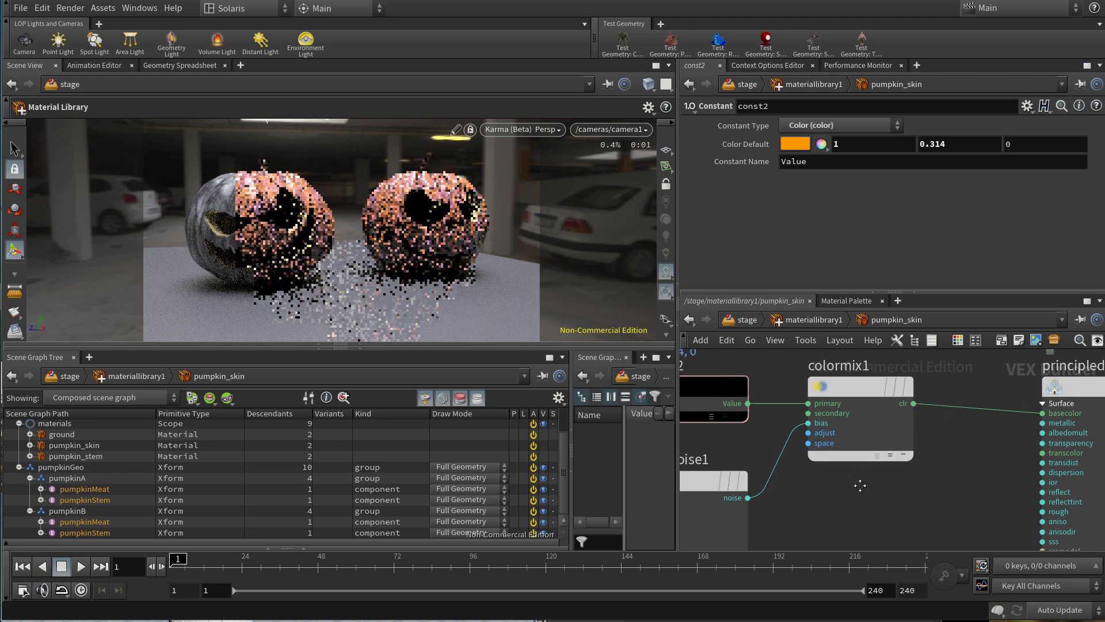
# Spread out the nodes feeding colormix1, moving turbnoise1 down and const2 up and away to make room
pyautogui.moveTo(858, 483); pyautogui.dragTo(977, 493, button='middle')
pyautogui.scroll(-2, 976, 494)
pyautogui.moveTo(861, 483); pyautogui.dragTo(862, 516)
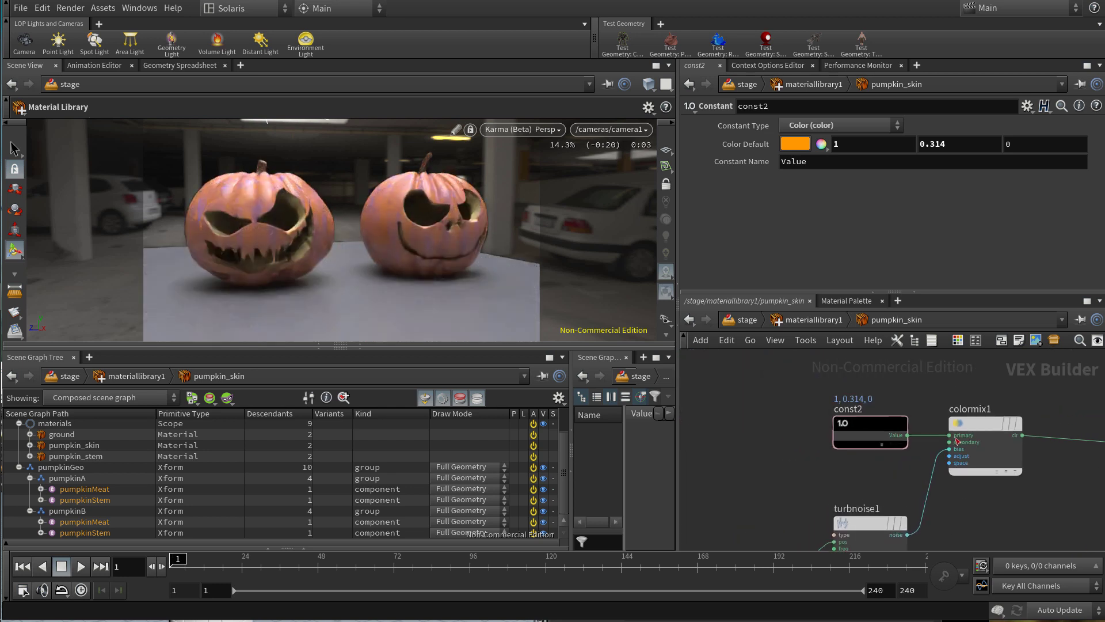
pyautogui.click(979, 424)
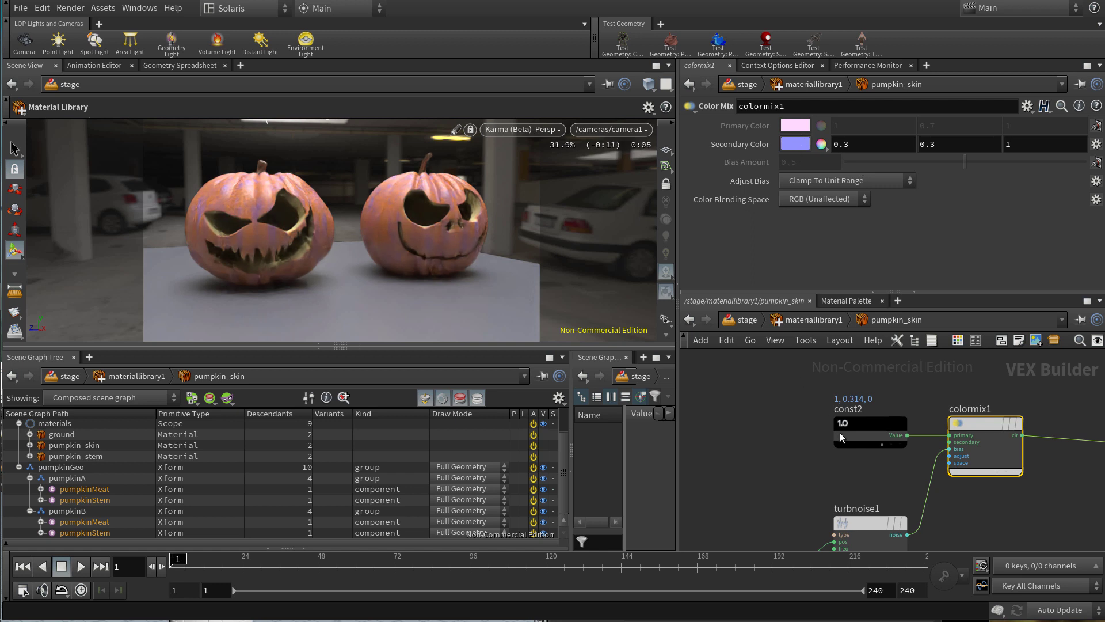
pyautogui.moveTo(840, 436); pyautogui.dragTo(930, 445, button='middle')
pyautogui.moveTo(941, 430); pyautogui.dragTo(850, 379)
pyautogui.moveTo(877, 436); pyautogui.dragTo(831, 432, button='middle')
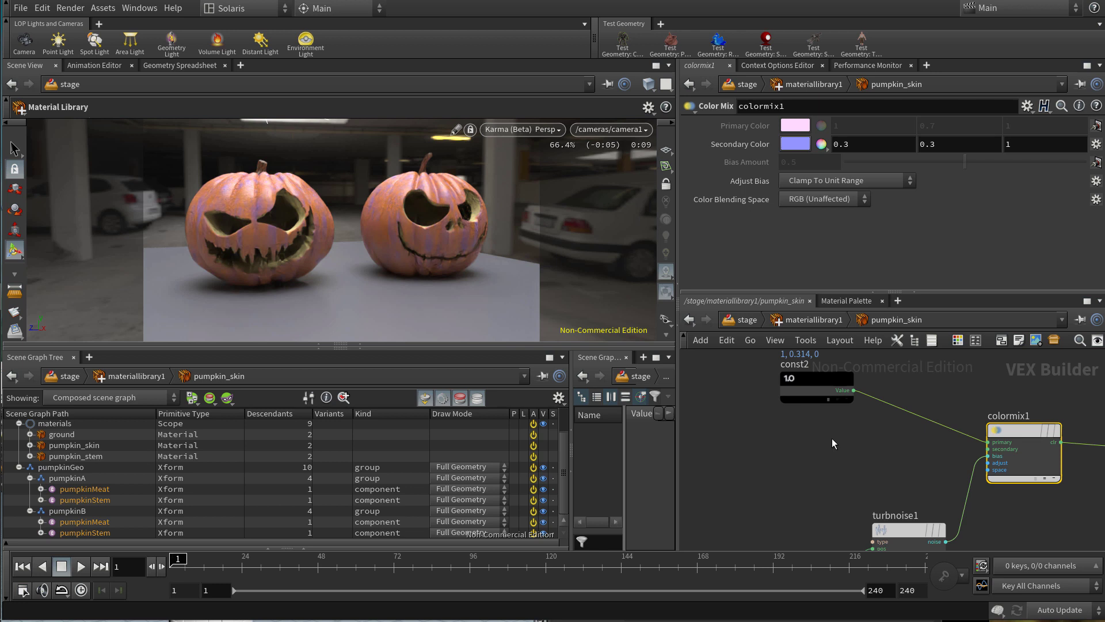
# Add a Color Correction node between const2 and turbnoise1
pyautogui.press('Tab')
pyautogui.write('c')
pyautogui.press('BackSpace')
pyautogui.write('nst')
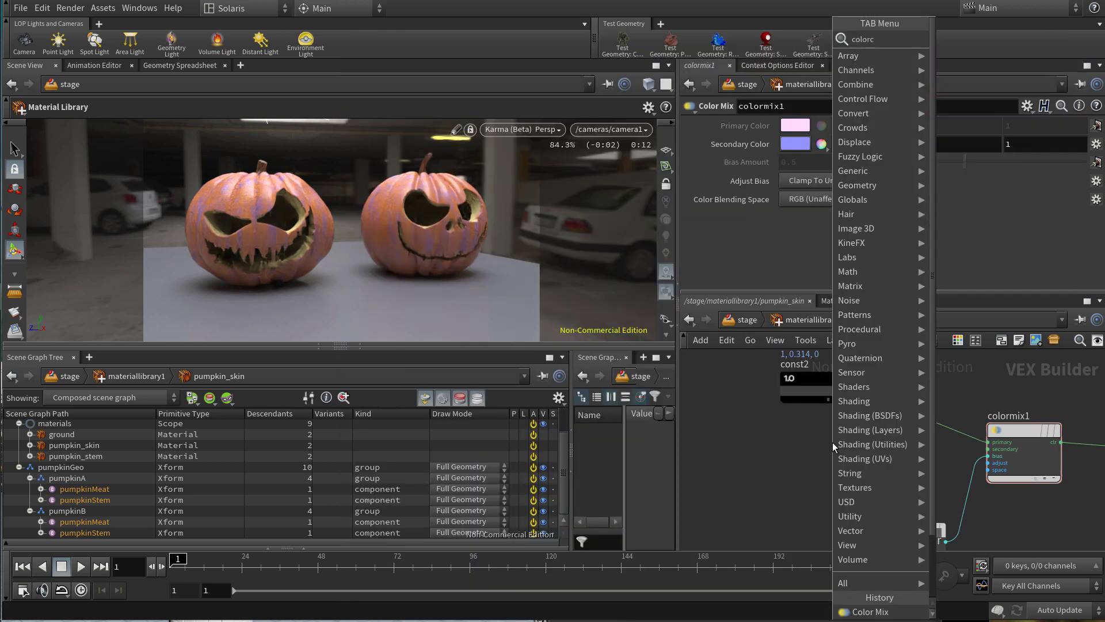
pyautogui.press('Return')
pyautogui.click(832, 443)
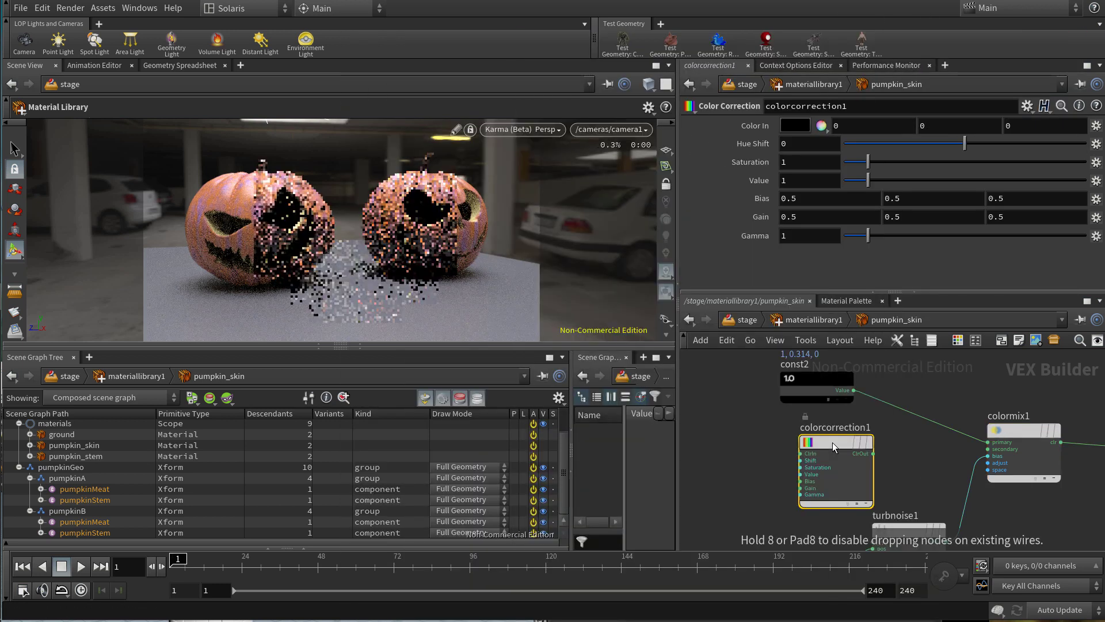
# Route const2 through the color correction node into the secondary input of colormix1, spacing the nodes apart
pyautogui.moveTo(814, 390); pyautogui.dragTo(724, 401)
pyautogui.click(754, 402)
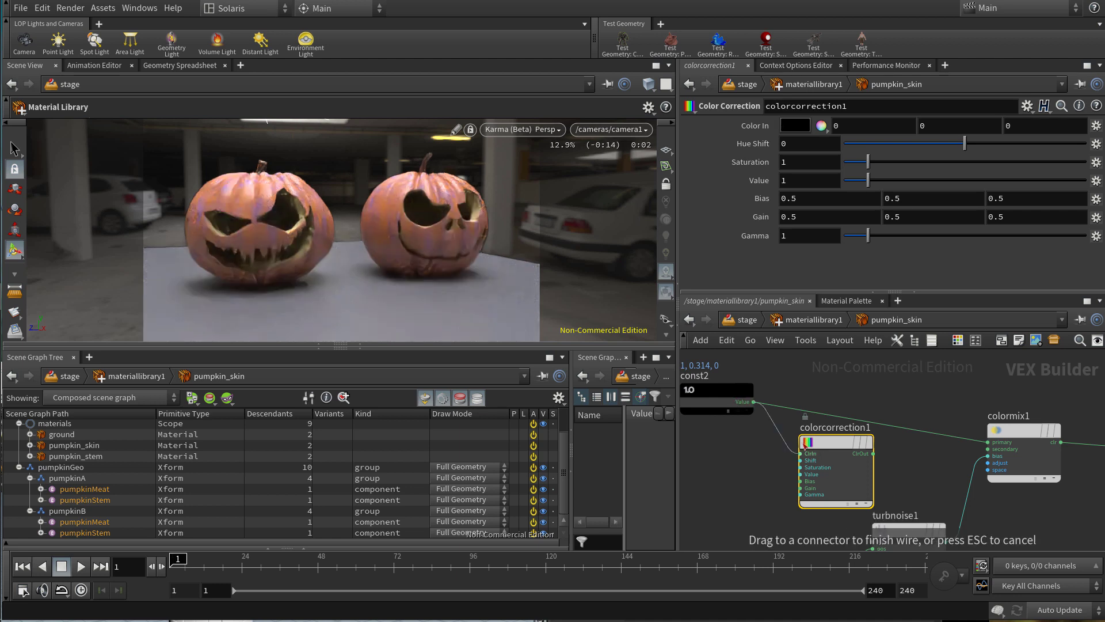
pyautogui.click(801, 453)
pyautogui.moveTo(875, 457); pyautogui.dragTo(978, 455)
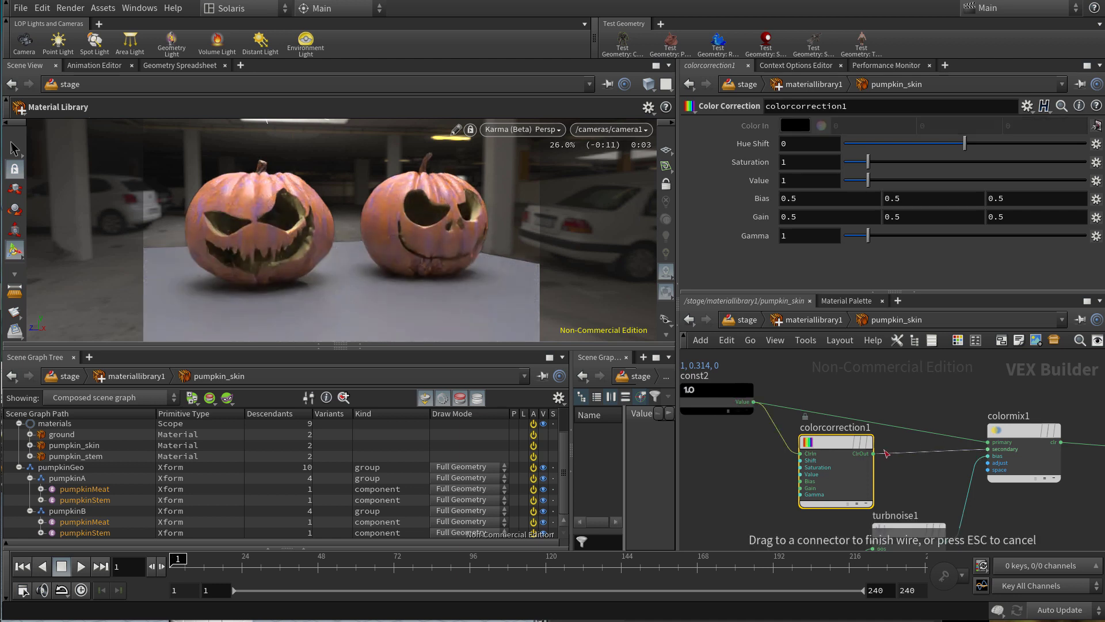
pyautogui.moveTo(836, 455); pyautogui.dragTo(828, 451)
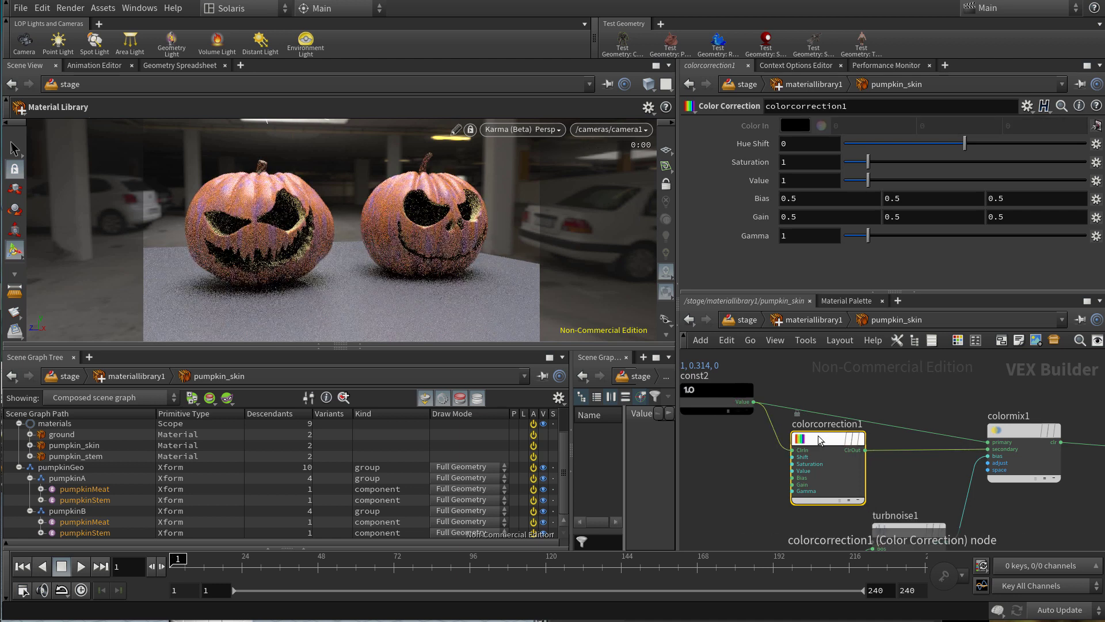
# Set the saturation of colorcorrection1 to 0.5
pyautogui.doubleClick(795, 163)
pyautogui.write('.5')
pyautogui.press('Return')
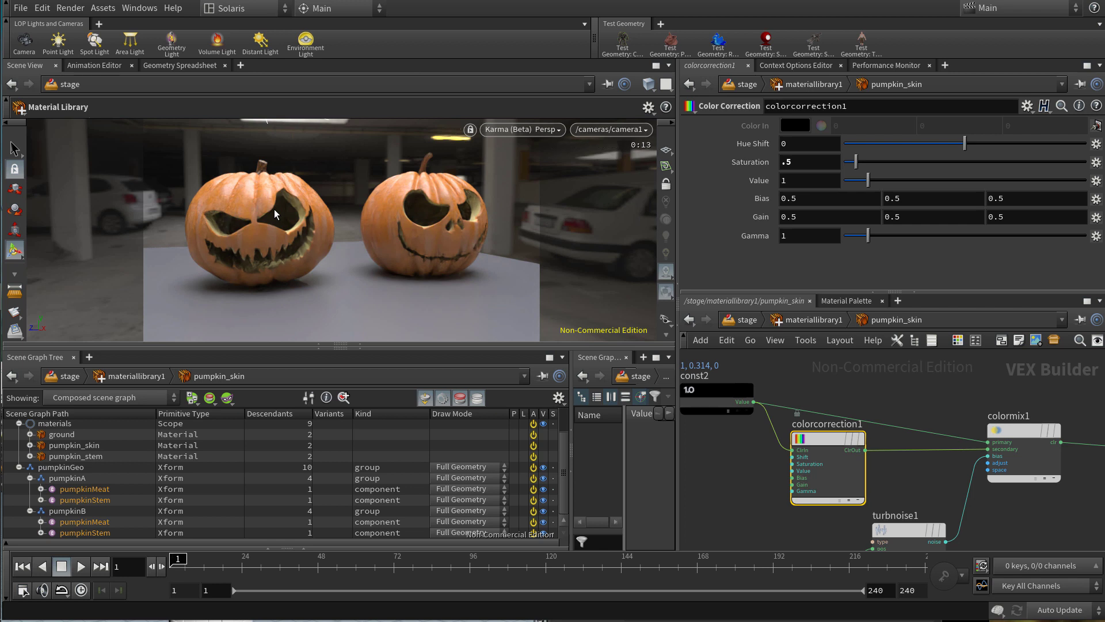
# Set the Karma viewport's pixel samples to 30 in the display options
pyautogui.press('d')
pyautogui.doubleClick(705, 167)
pyautogui.write('30')
pyautogui.press('Return')
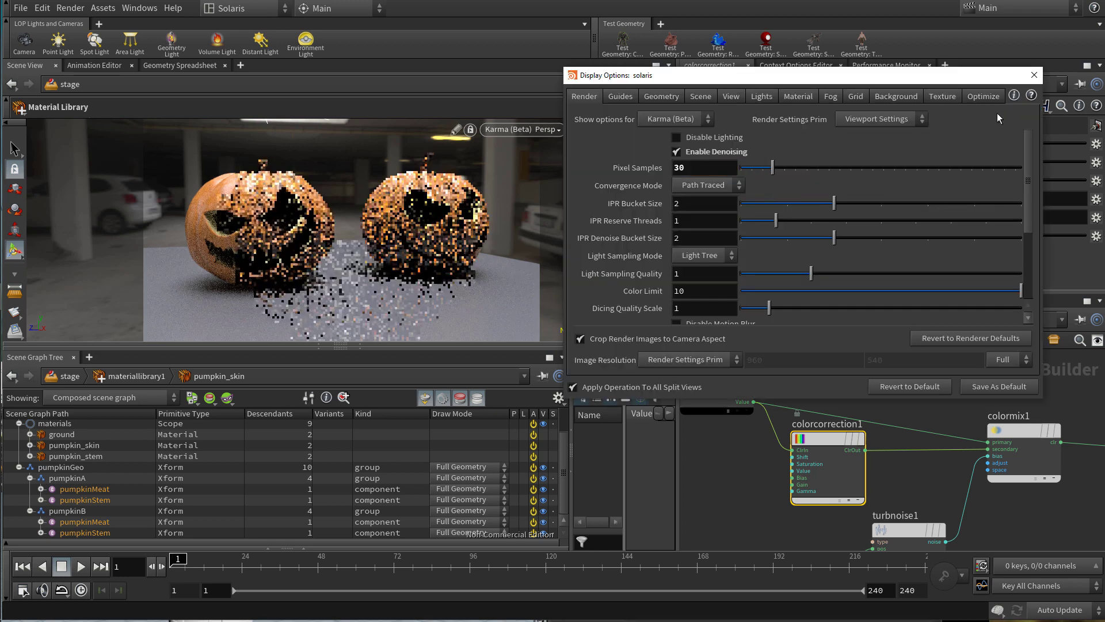
pyautogui.click(1033, 80)
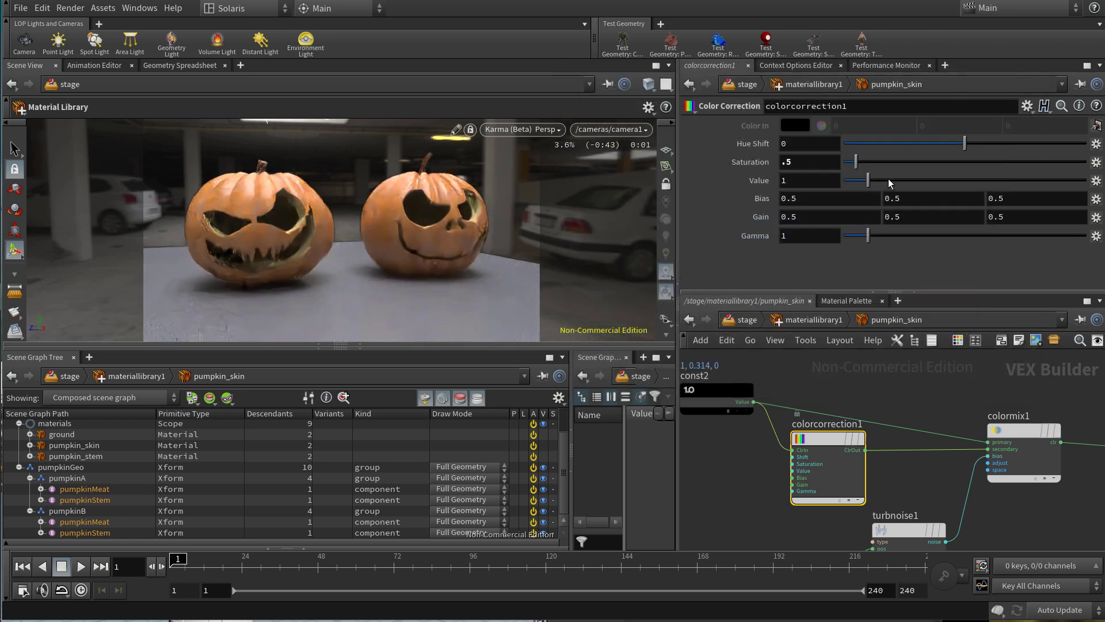
# Set the saturation of colorcorrection1 to 0.85 and its hue shift to 0.05
pyautogui.click(797, 159)
pyautogui.press('BackSpace')
pyautogui.write('85')
pyautogui.press('Return')
pyautogui.click(789, 143)
pyautogui.press('BackSpace')
pyautogui.write('.1')
pyautogui.press('Return')
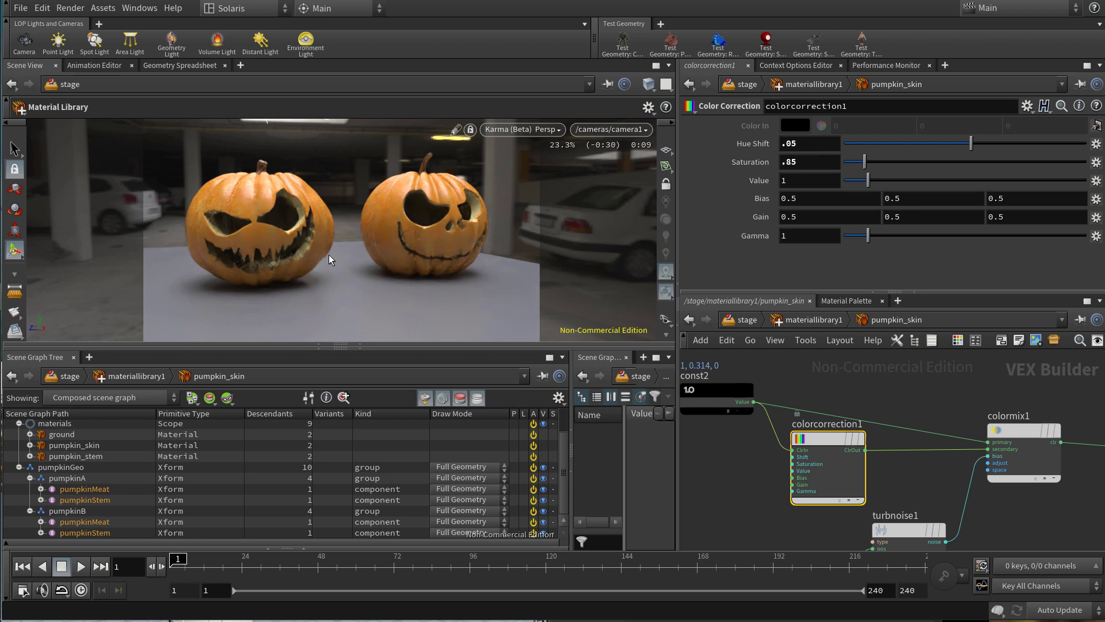
# Rename the turbnoise1 node to turbnoise_MASK
pyautogui.scroll(-3, 810, 488)
pyautogui.moveTo(831, 522); pyautogui.dragTo(811, 392, button='middle')
pyautogui.scroll(2, 811, 392)
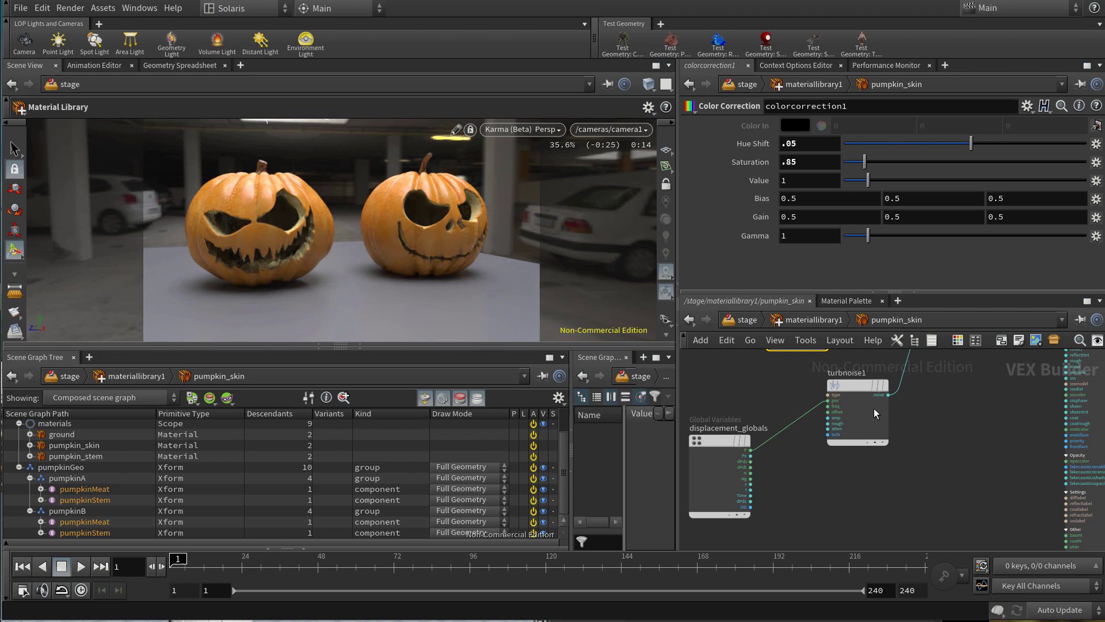
pyautogui.scroll(2, 841, 411)
pyautogui.doubleClick(803, 398)
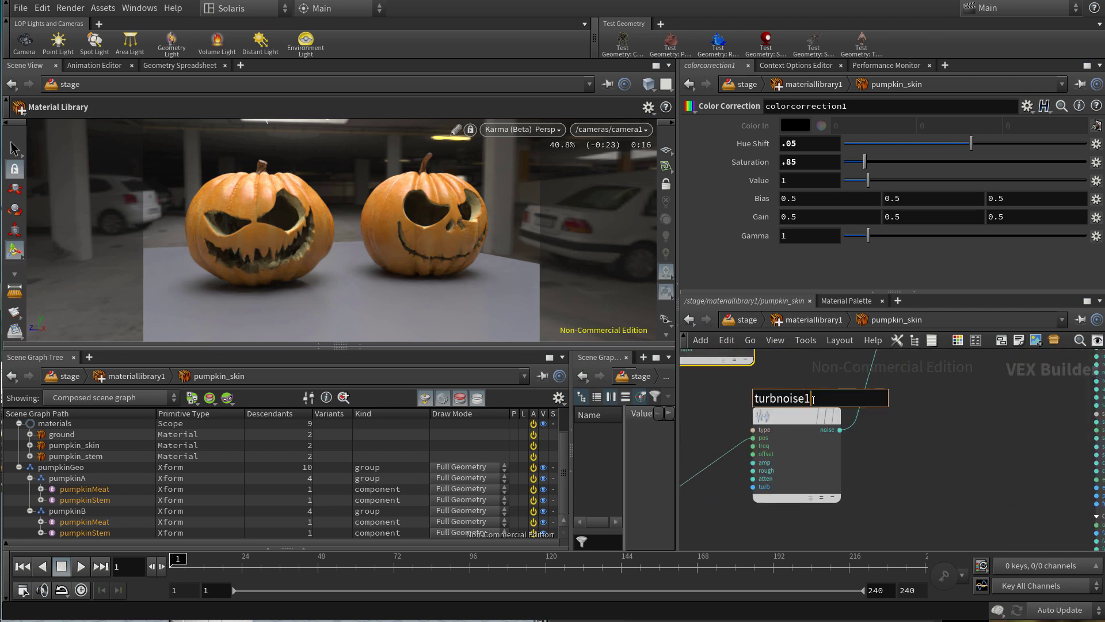
pyautogui.write('_MASK')
pyautogui.press('Return')
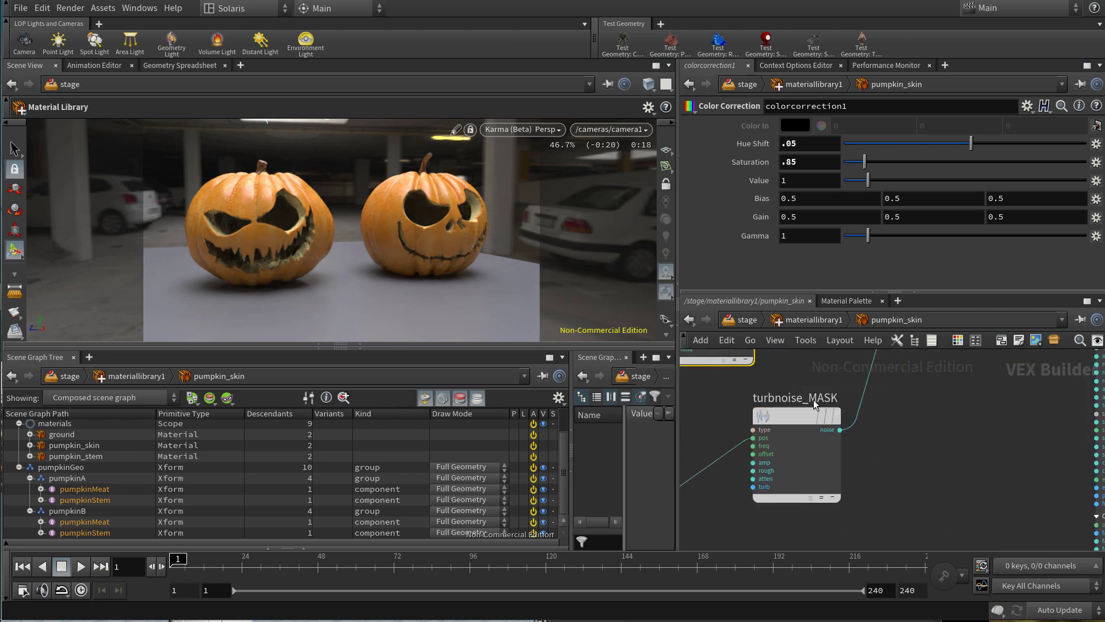
# Add a Displace Along Normal node between turbnoise_MASK and the skin's principled shader
pyautogui.scroll(-3, 869, 455)
pyautogui.scroll(1, 869, 455)
pyautogui.moveTo(900, 471)
pyautogui.mouseDown(button='middle')
pyautogui.moveTo(861, 395)
pyautogui.moveTo(882, 482)
pyautogui.mouseUp(button='middle')
pyautogui.scroll(1, 846, 401)
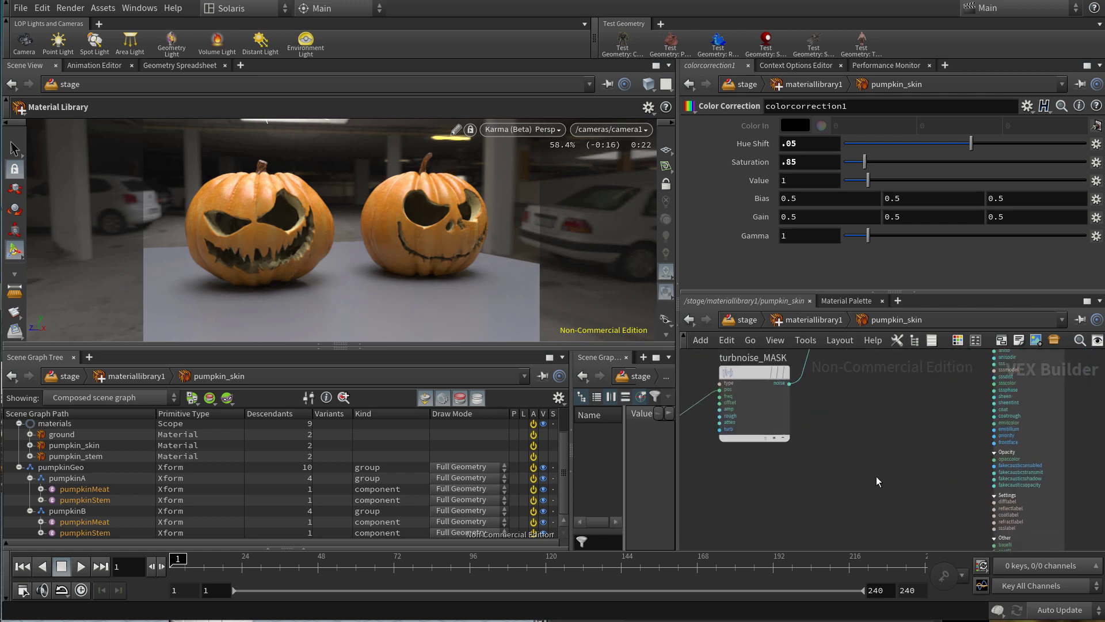
pyautogui.press('Tab')
pyautogui.write('displace')
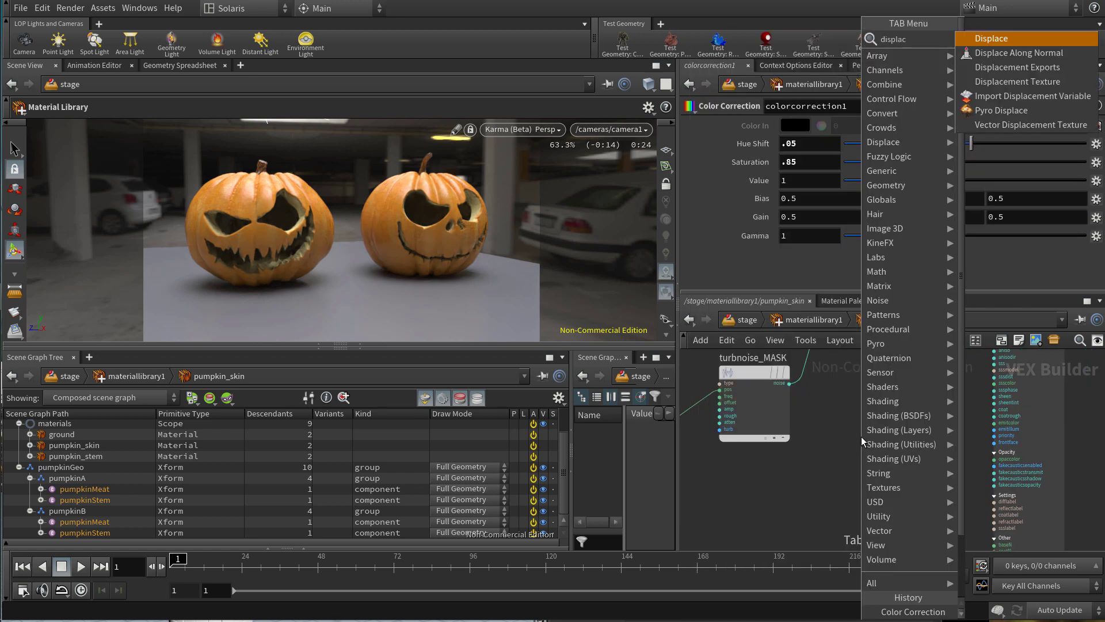
pyautogui.press('Down')
pyautogui.press('Return')
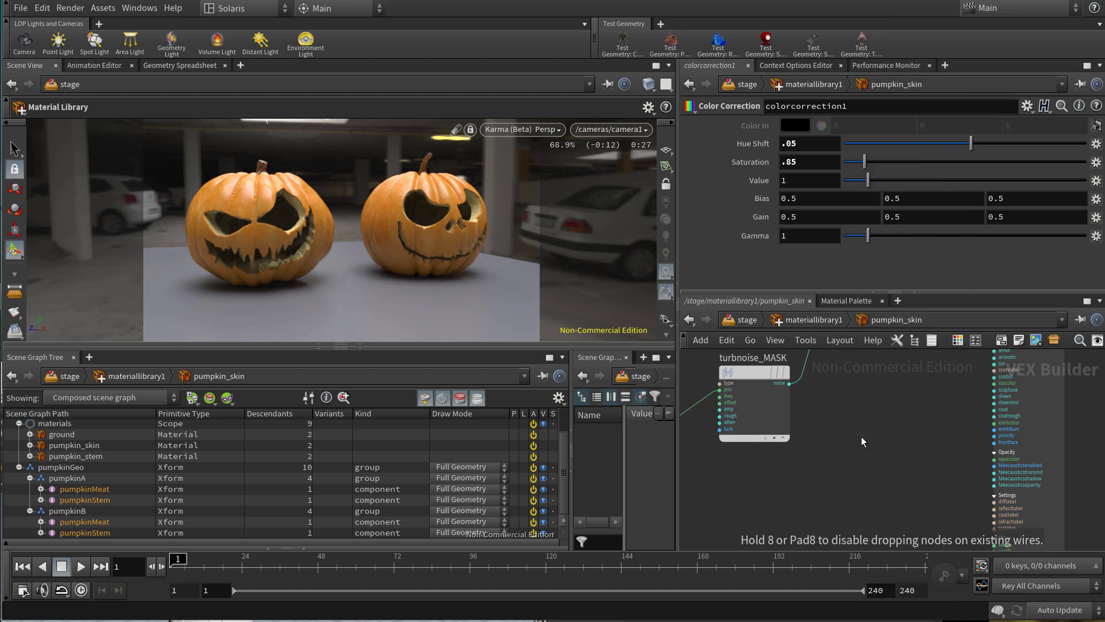
pyautogui.click(854, 426)
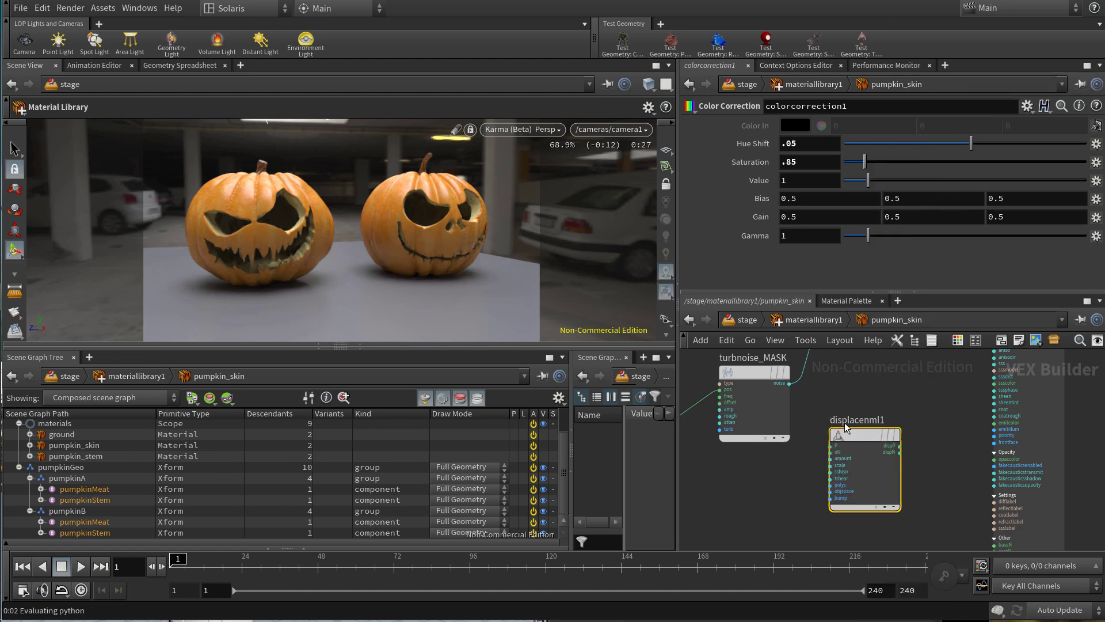
# Connect the noise output of turbnoise_MASK to the amount input of displacenml1
pyautogui.click(789, 385)
pyautogui.scroll(3, 802, 464)
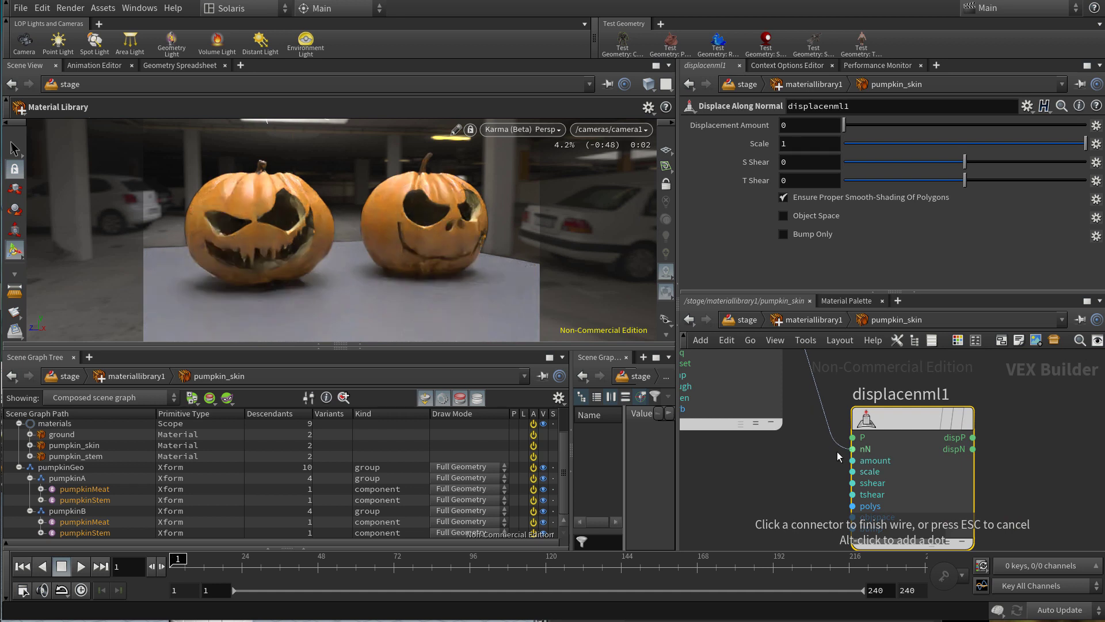
pyautogui.click(852, 460)
pyautogui.moveTo(997, 469); pyautogui.dragTo(850, 447, button='middle')
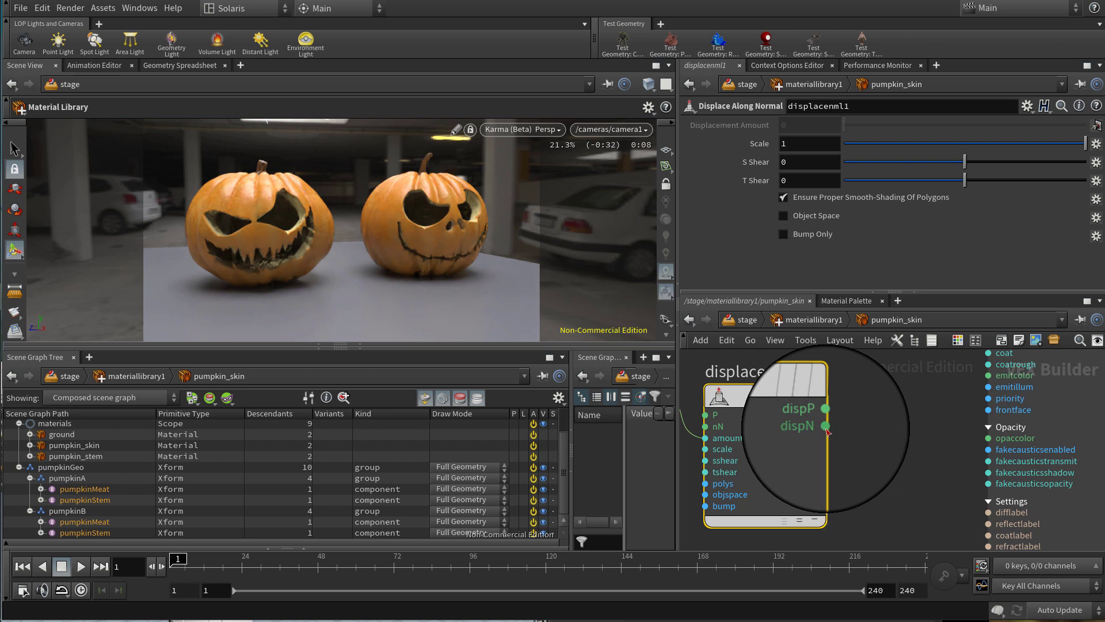
# Connect the dispN output of displacenml1 to both the baseN and coatN inputs of the skin shader
pyautogui.click(826, 431)
pyautogui.scroll(-4, 869, 484)
pyautogui.scroll(2, 852, 420)
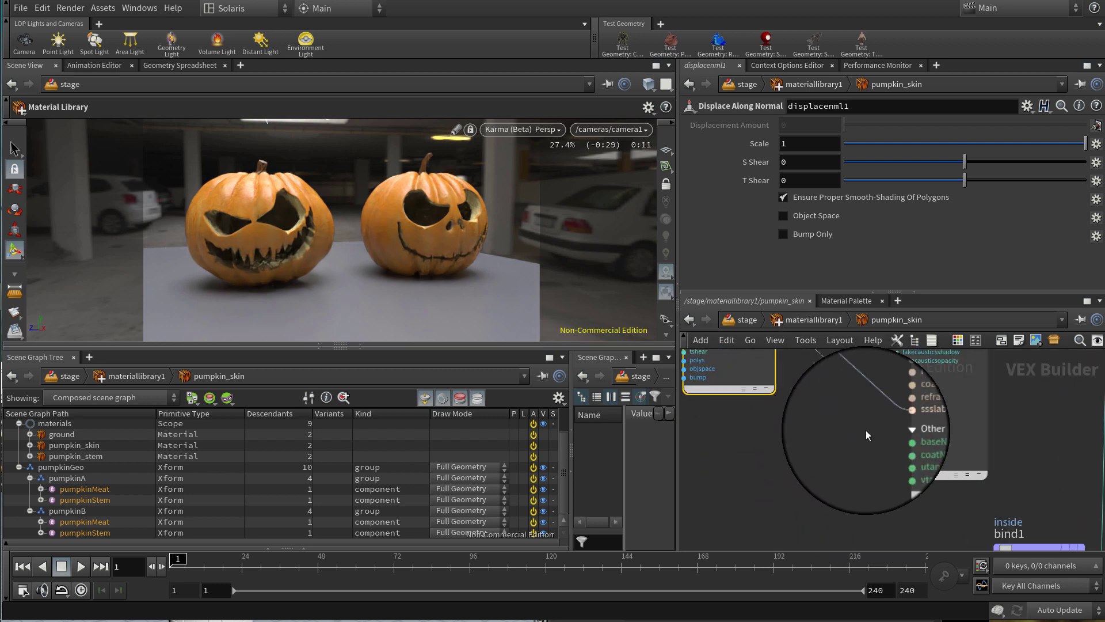
pyautogui.click(897, 439)
pyautogui.click(896, 447)
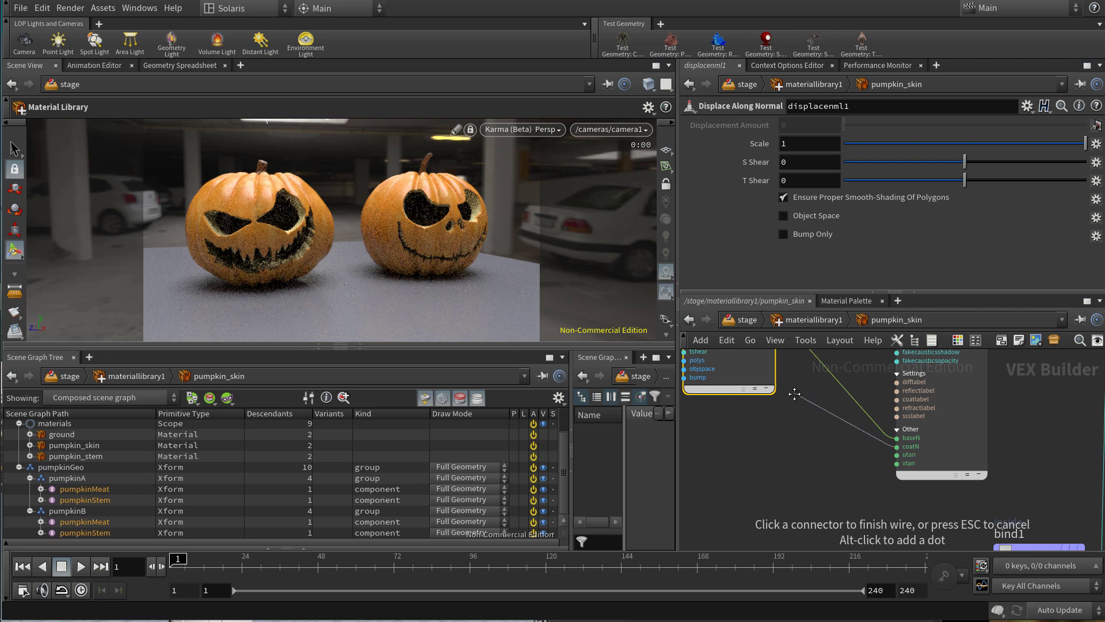
pyautogui.moveTo(794, 393); pyautogui.dragTo(818, 479, button='middle')
pyautogui.click(807, 412)
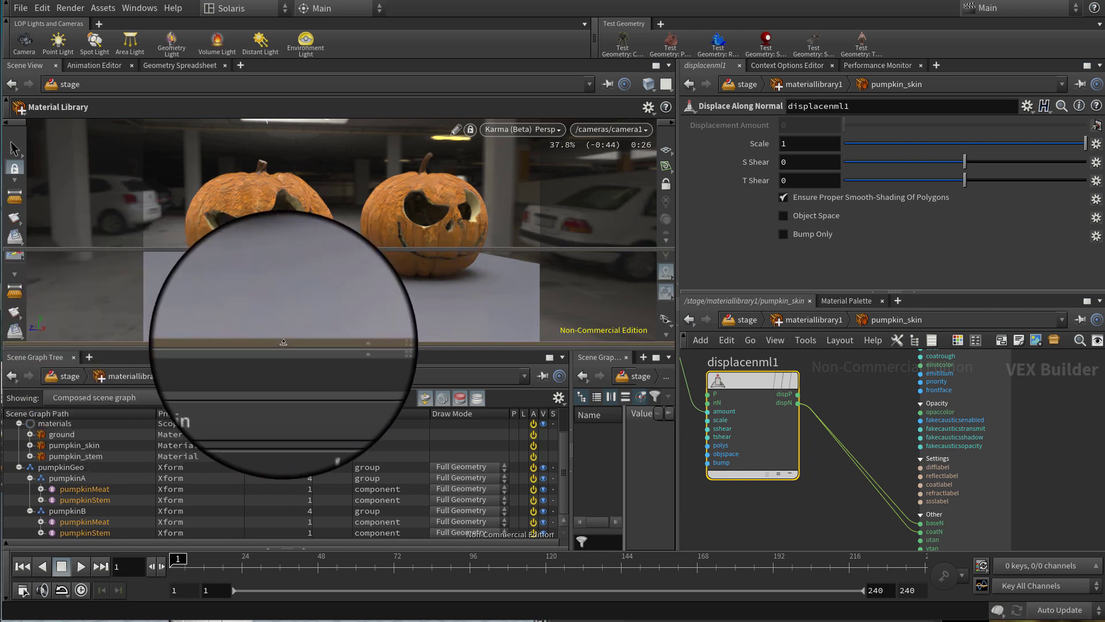
# Reveal the render gallery below the viewport, enlarge the viewport, and store two snapshots of the current render
pyautogui.click(283, 342)
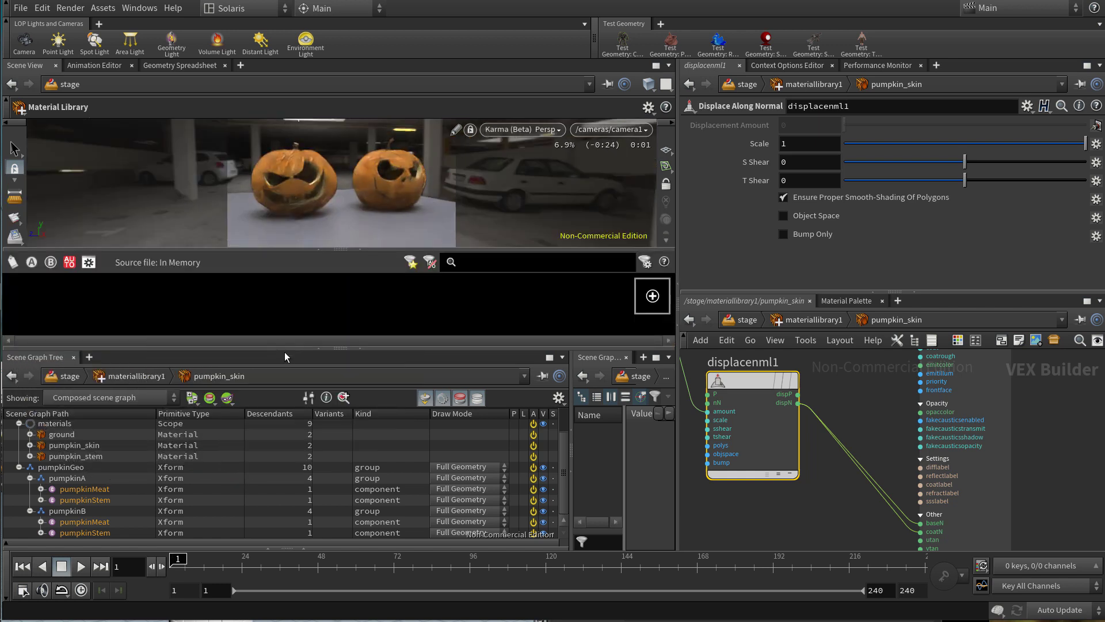
pyautogui.moveTo(284, 351); pyautogui.dragTo(288, 453)
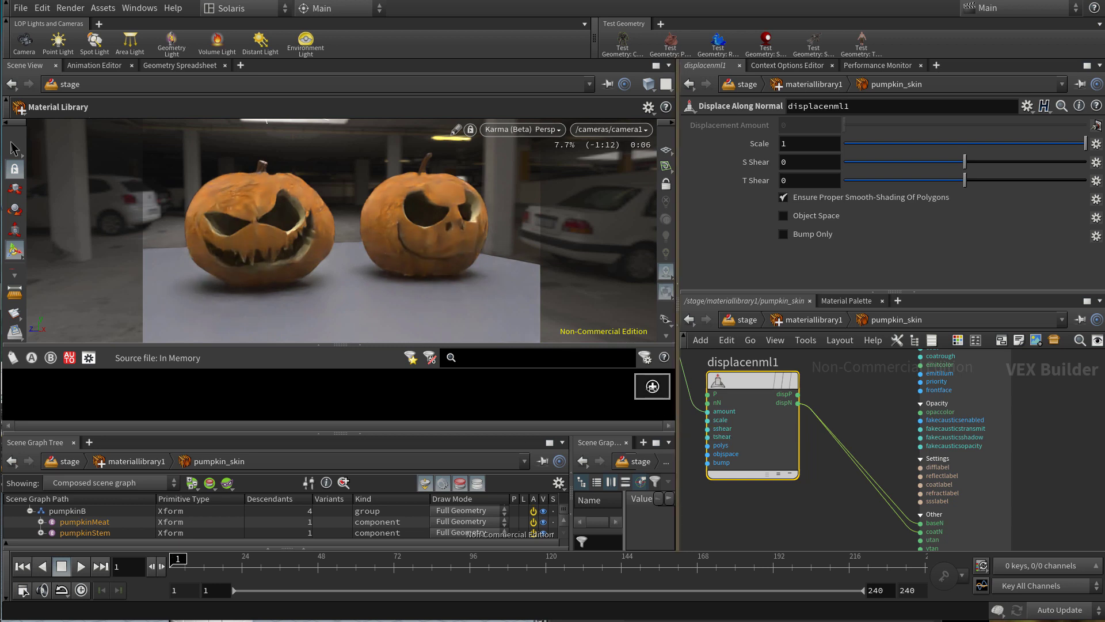
pyautogui.click(652, 386)
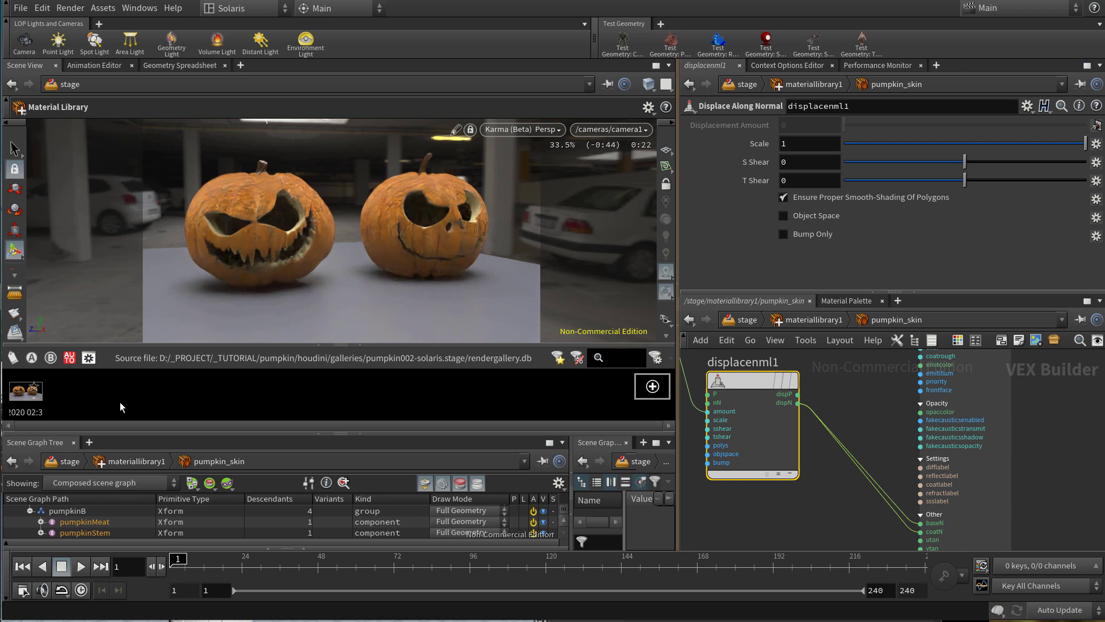
pyautogui.click(652, 386)
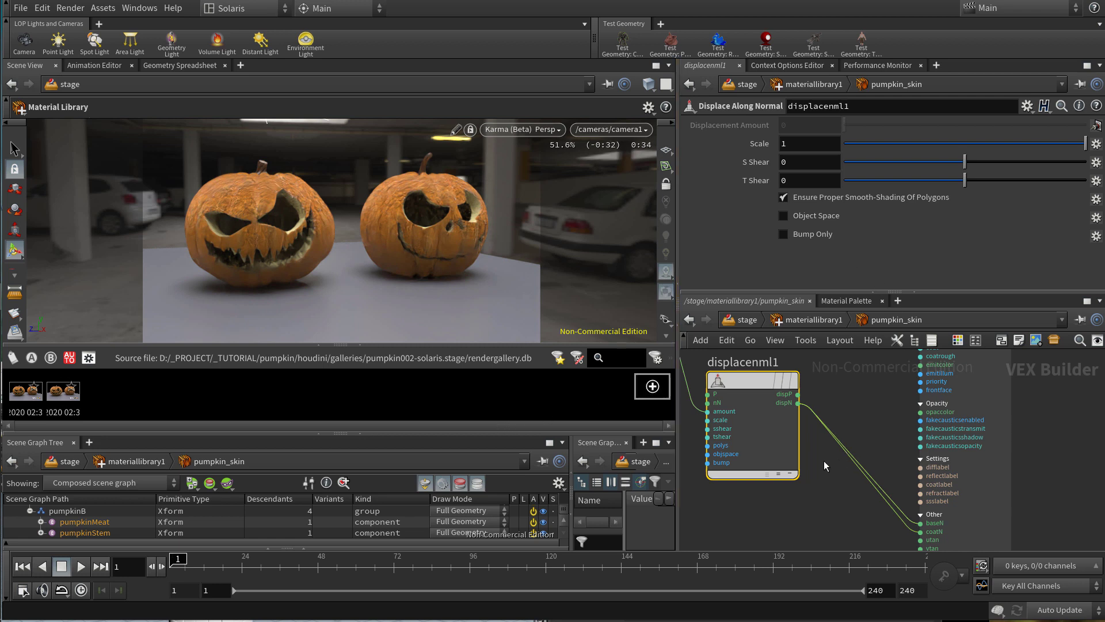
# Set the scale of displacenml1 to 0.1 and store a snapshot of the updated render
pyautogui.click(794, 143)
pyautogui.write('.1')
pyautogui.press('Return')
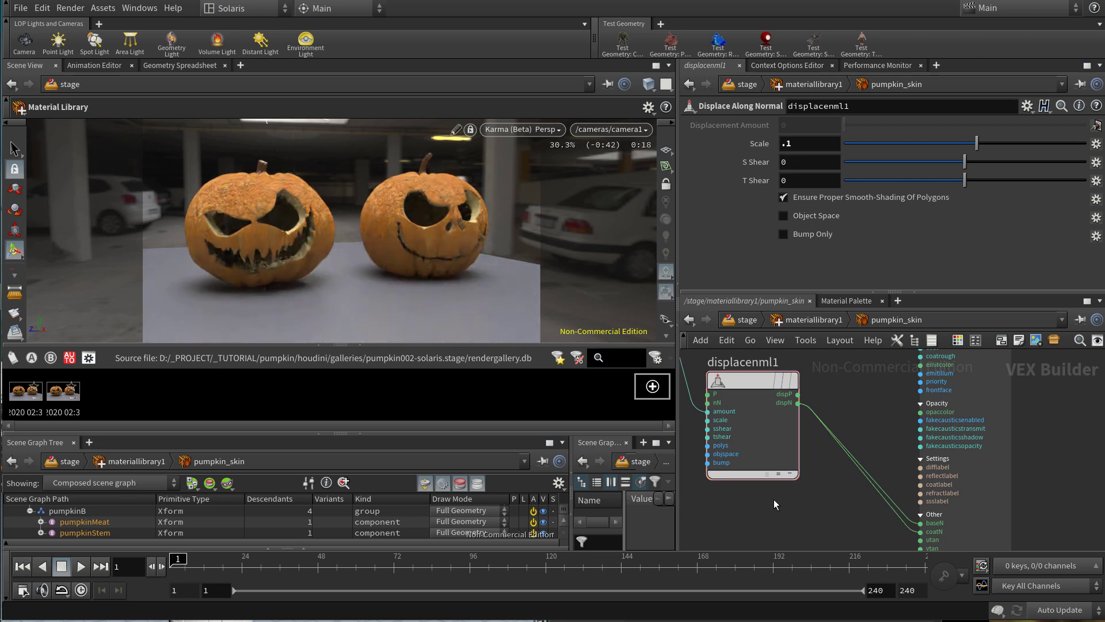
pyautogui.click(656, 390)
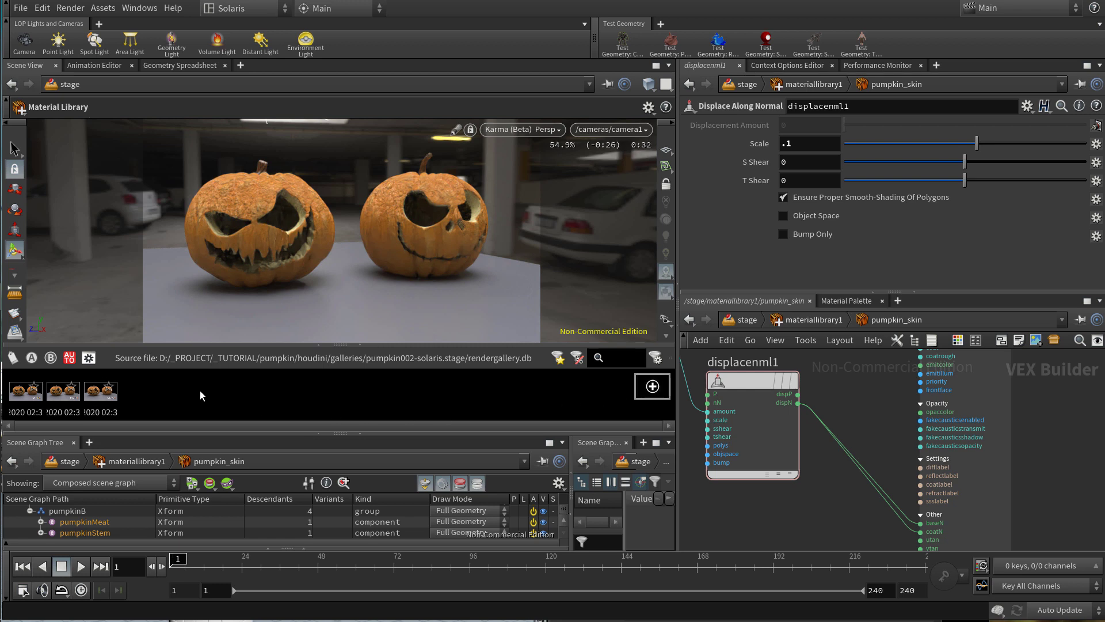
# Open the second snapshot in a separate gallery window and flip between the stored renders to compare the skin bump
pyautogui.click(60, 397)
pyautogui.doubleClick(59, 402)
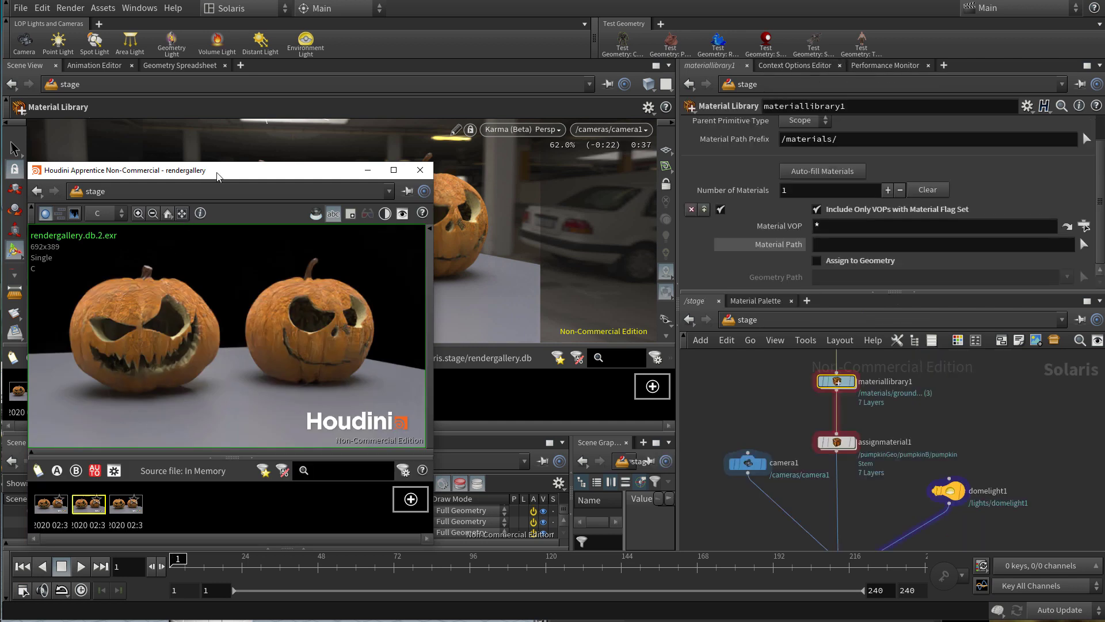
pyautogui.moveTo(217, 174); pyautogui.dragTo(350, 185)
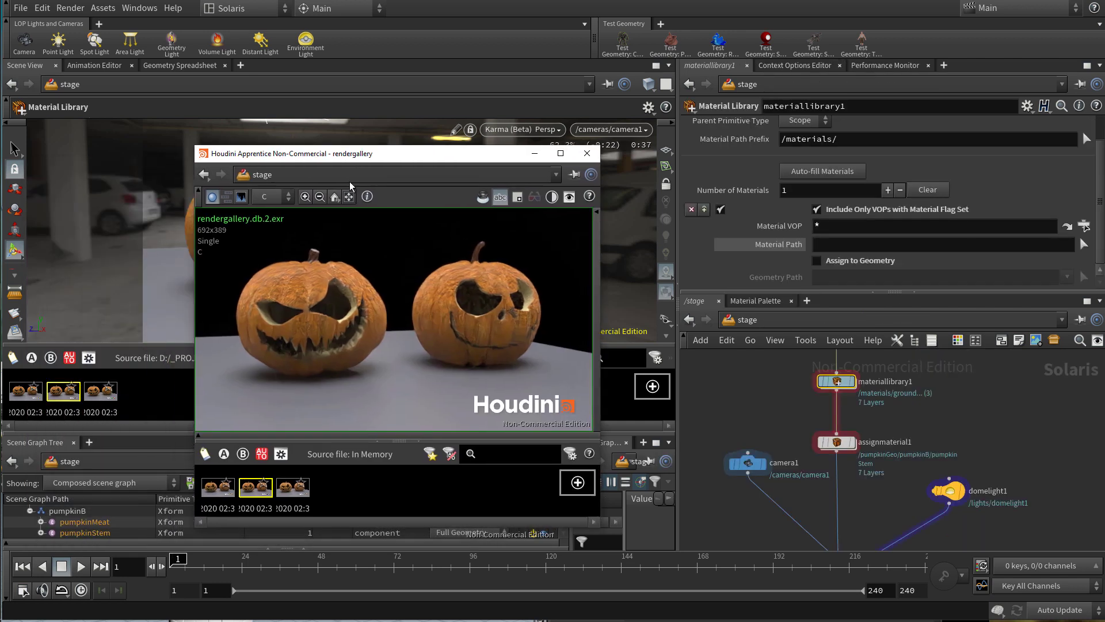
pyautogui.click(216, 495)
pyautogui.click(255, 502)
pyautogui.click(290, 498)
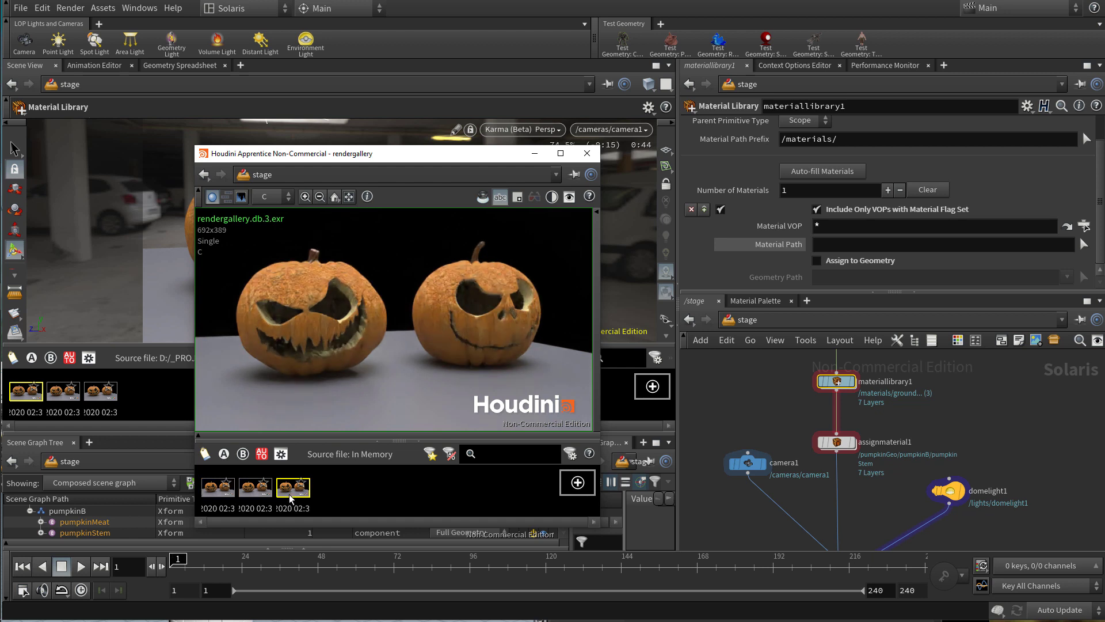
pyautogui.click(257, 501)
pyautogui.click(292, 499)
# Mark the second snapshot as comparison image A and the third snapshot as comparison image B
pyautogui.click(254, 496)
pyautogui.click(225, 454)
pyautogui.click(292, 495)
pyautogui.click(239, 454)
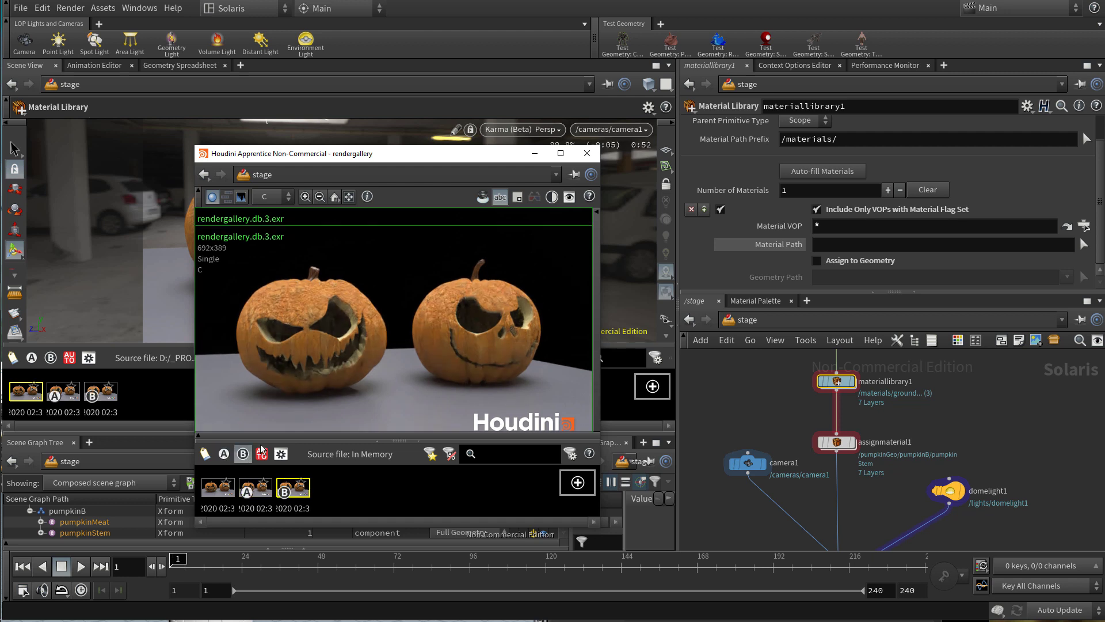
# Wipe between images A and B up close on the pumpkins to compare the bump strength, and close the gallery window
pyautogui.scroll(-3, 492, 298)
pyautogui.scroll(3, 492, 297)
pyautogui.moveTo(460, 279); pyautogui.dragTo(510, 314)
pyautogui.scroll(4, 509, 311)
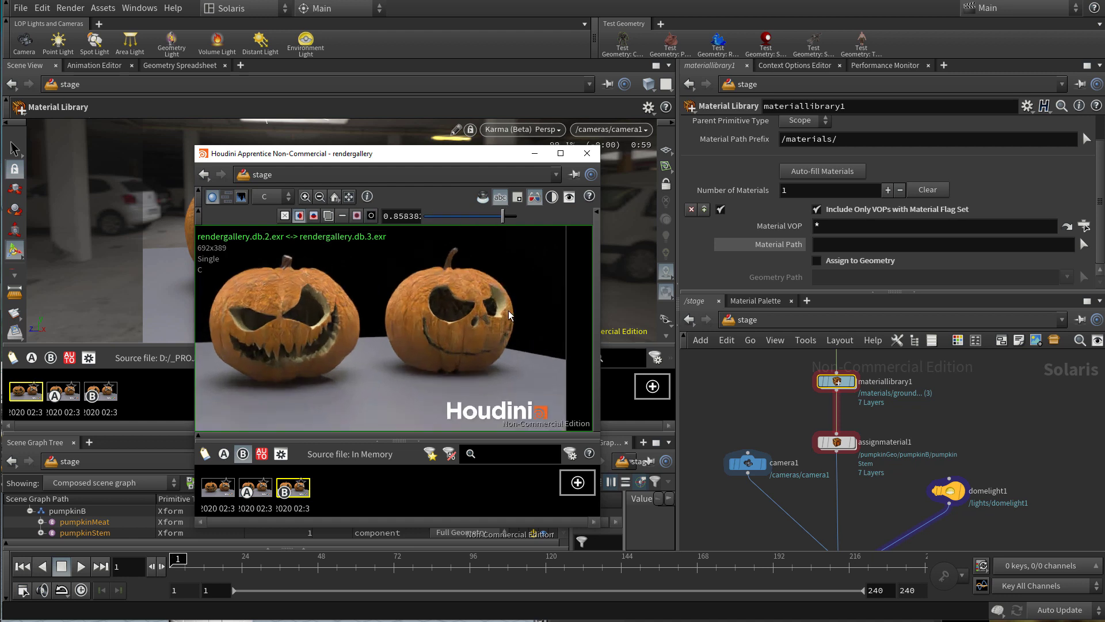
pyautogui.scroll(3, 467, 323)
pyautogui.moveTo(421, 325); pyautogui.dragTo(174, 351)
pyautogui.moveTo(288, 352); pyautogui.dragTo(482, 342, button='middle')
pyautogui.moveTo(404, 342)
pyautogui.mouseDown()
pyautogui.moveTo(291, 341)
pyautogui.moveTo(396, 340)
pyautogui.moveTo(385, 341)
pyautogui.mouseUp()
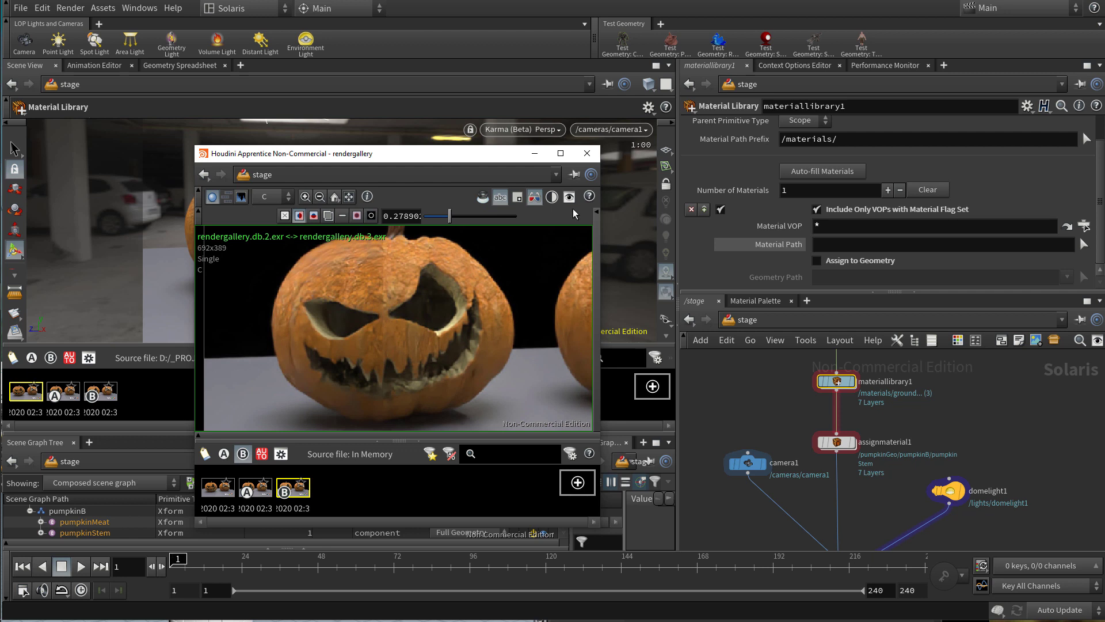
pyautogui.click(587, 153)
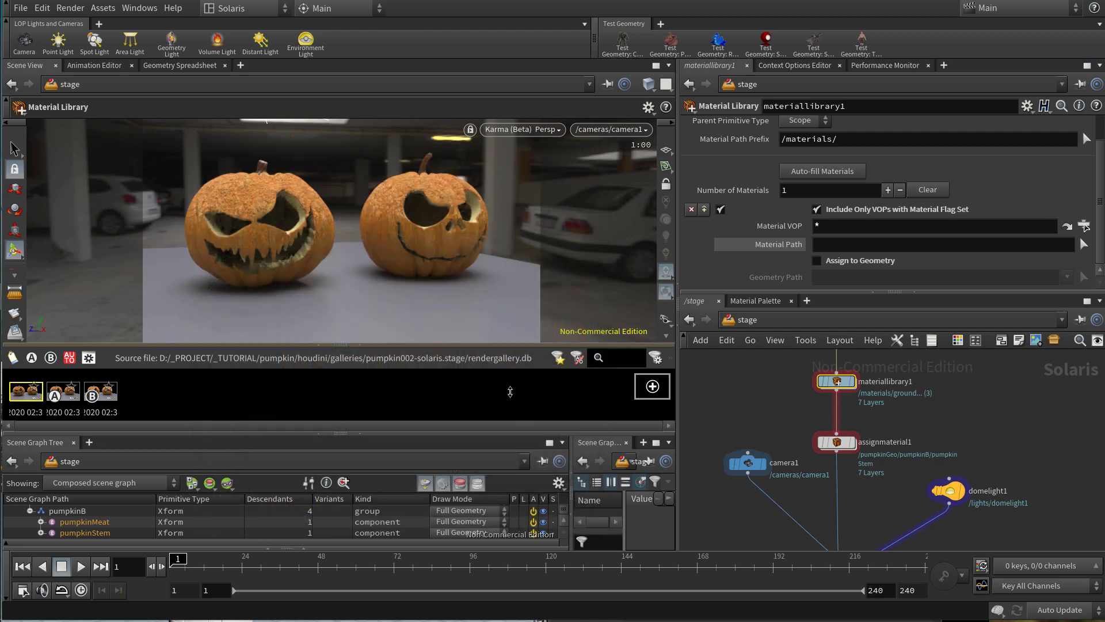
# Go back inside the pumpkin_skin material and set the scale of displacenml1 to 0.05
pyautogui.scroll(3, 862, 420)
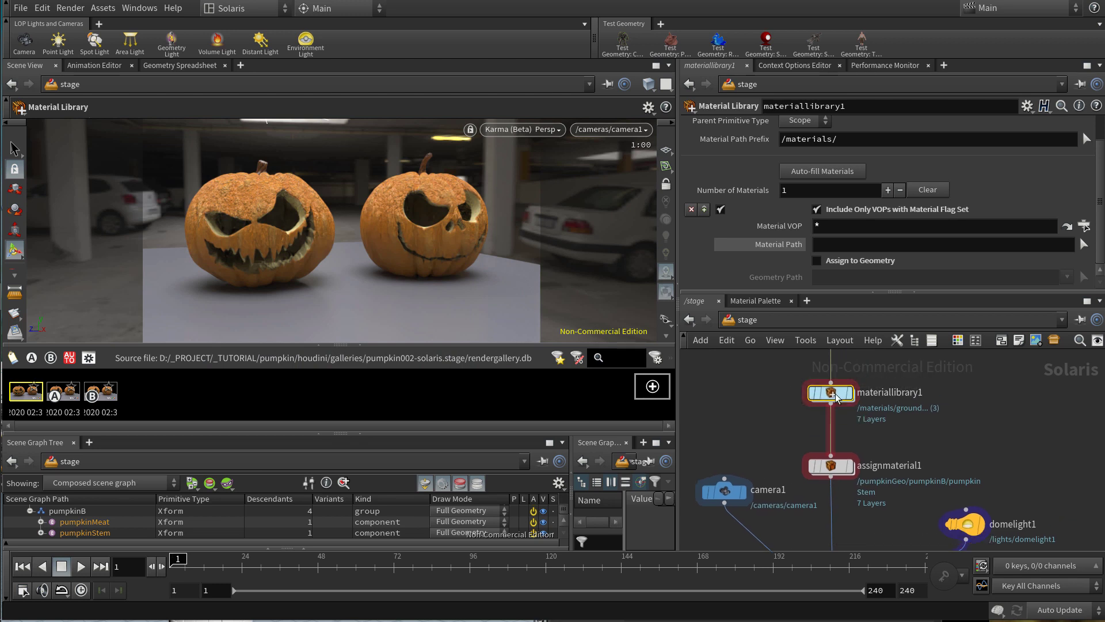
pyautogui.doubleClick(836, 396)
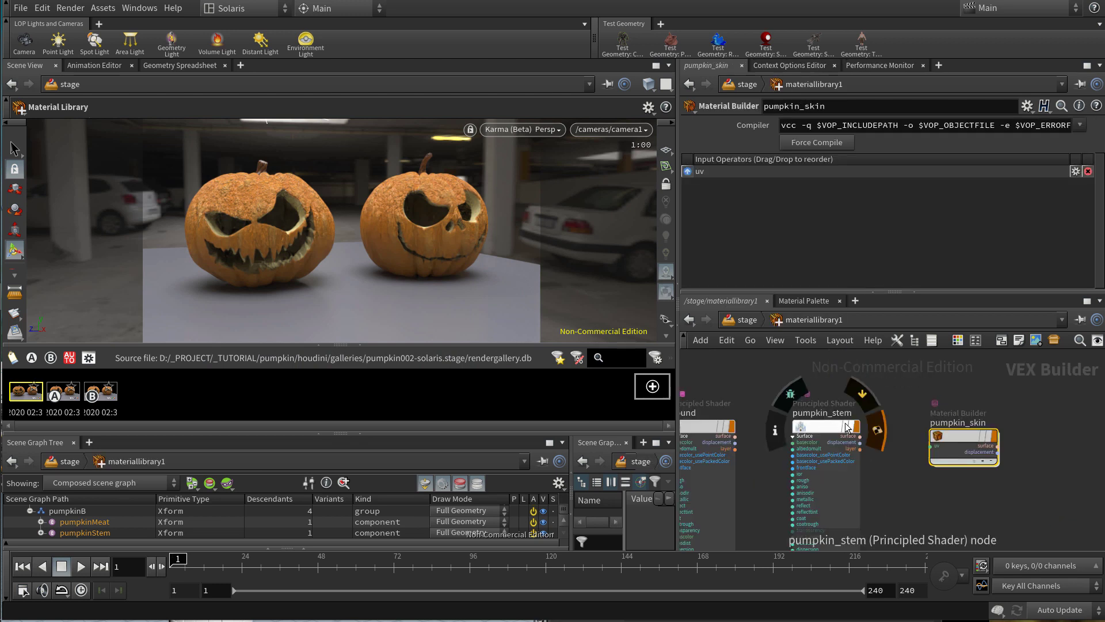
pyautogui.doubleClick(966, 442)
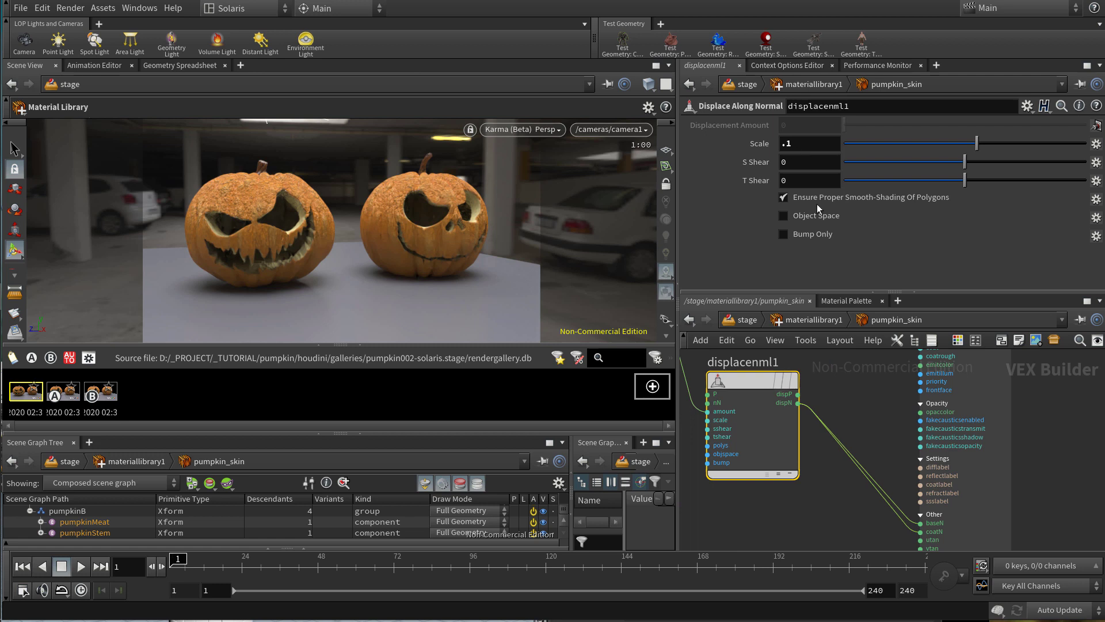
pyautogui.doubleClick(817, 146)
pyautogui.write('.05')
pyautogui.press('Return')
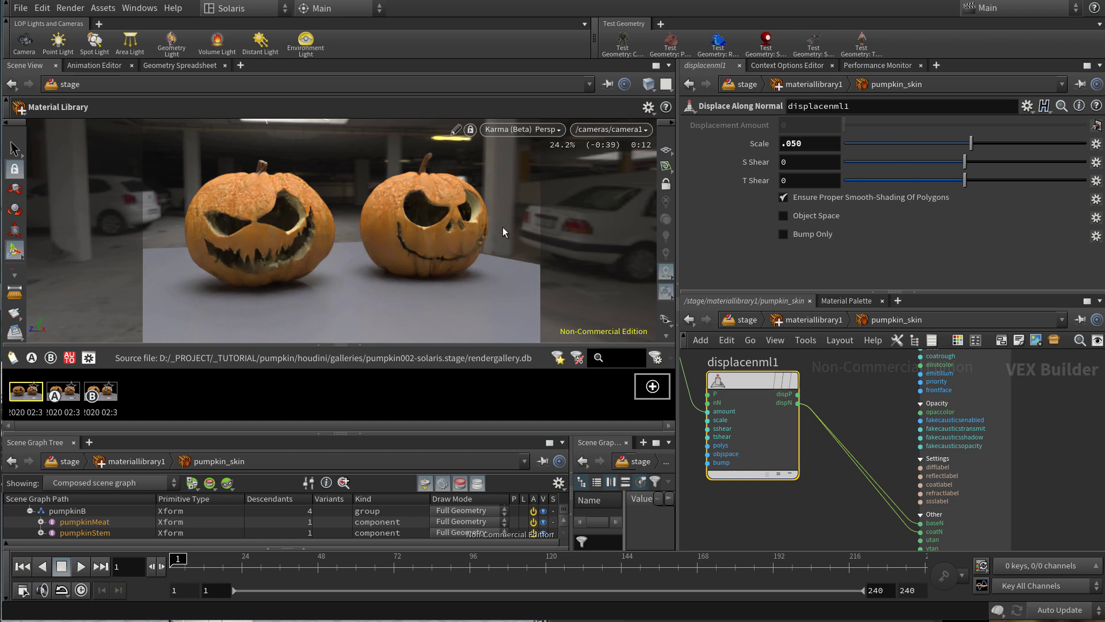
# Duplicate the turbnoise_MASK and displacenml1 nodes near the inside principled shader
pyautogui.scroll(-8, 827, 423)
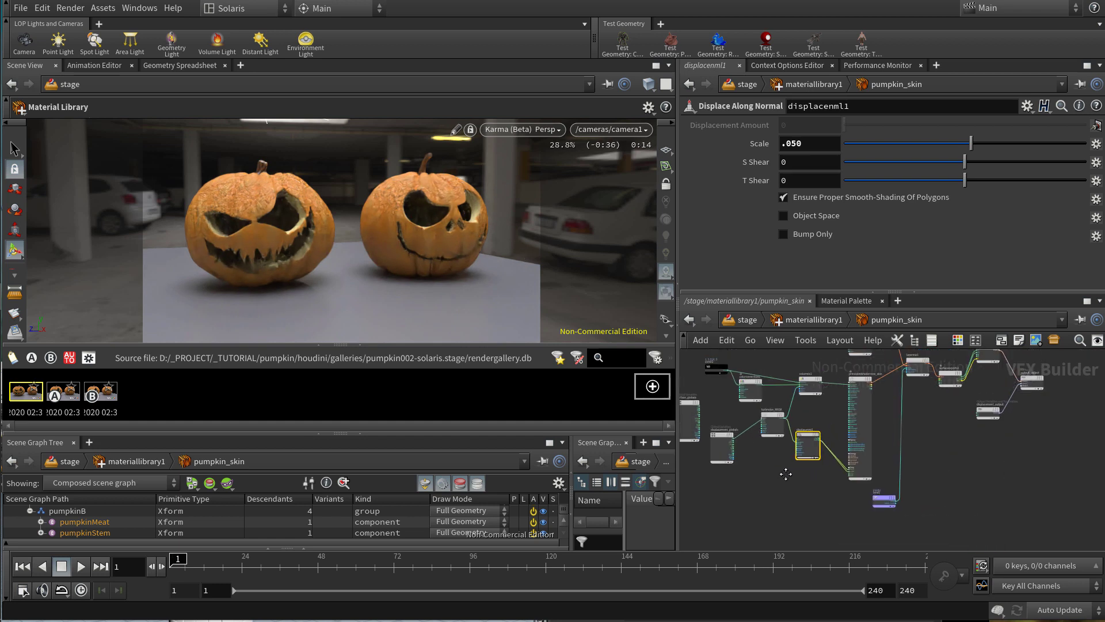
pyautogui.scroll(2, 785, 477)
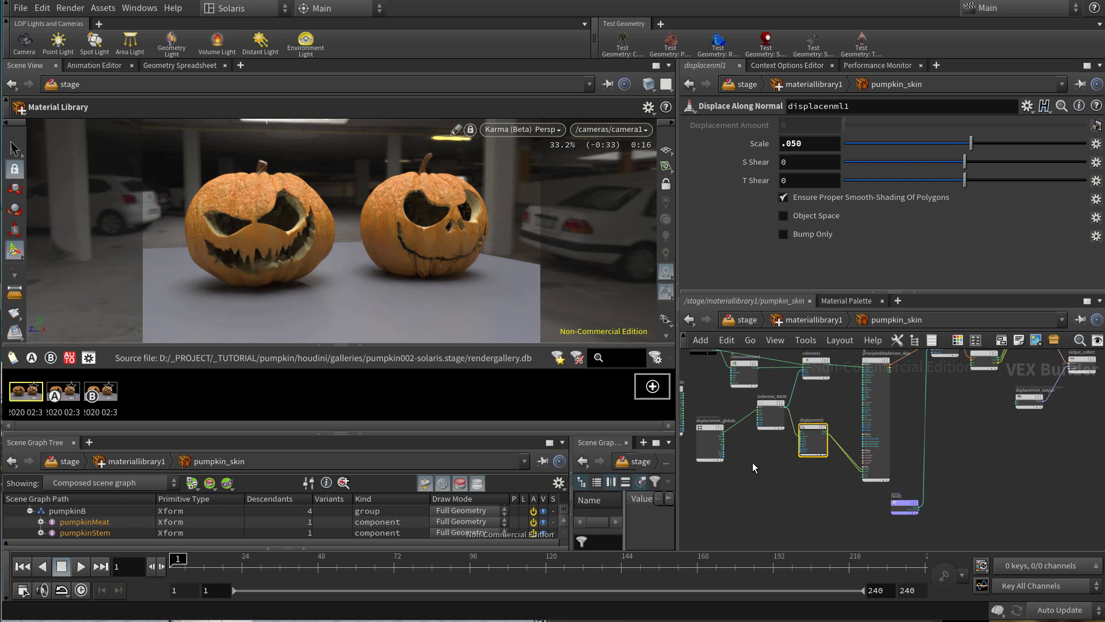
pyautogui.moveTo(758, 450); pyautogui.dragTo(765, 525, button='middle')
pyautogui.scroll(-2, 765, 525)
pyautogui.click(770, 496)
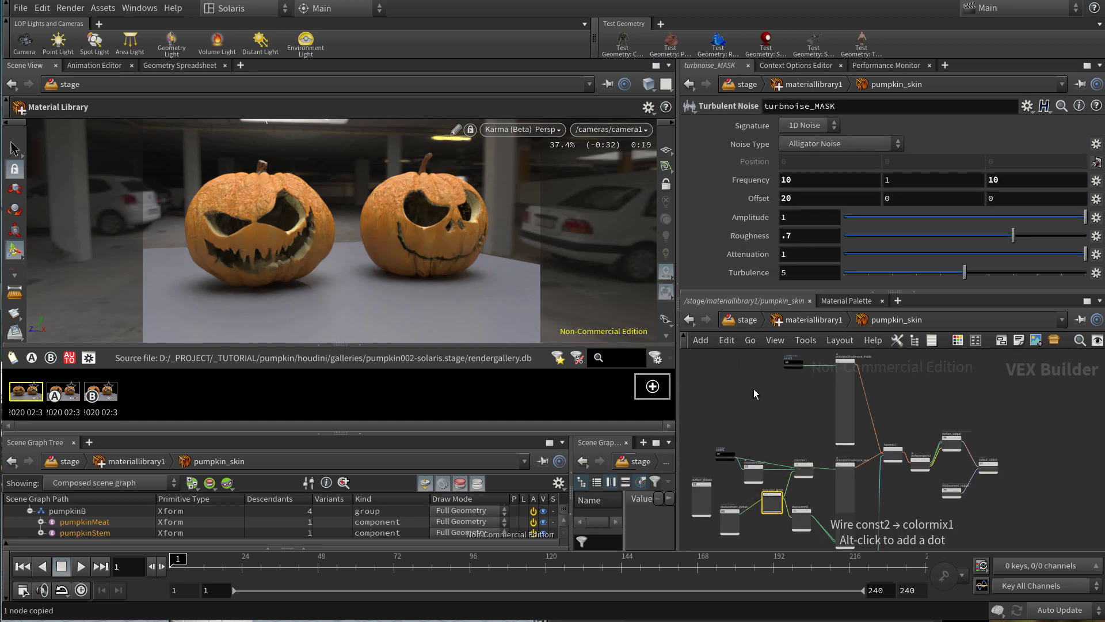
pyautogui.hotkey('ctrl', 'c')
pyautogui.hotkey('ctrl', 'v')
pyautogui.click(801, 519)
pyautogui.hotkey('ctrl', 'c')
pyautogui.hotkey('ctrl', 'v')
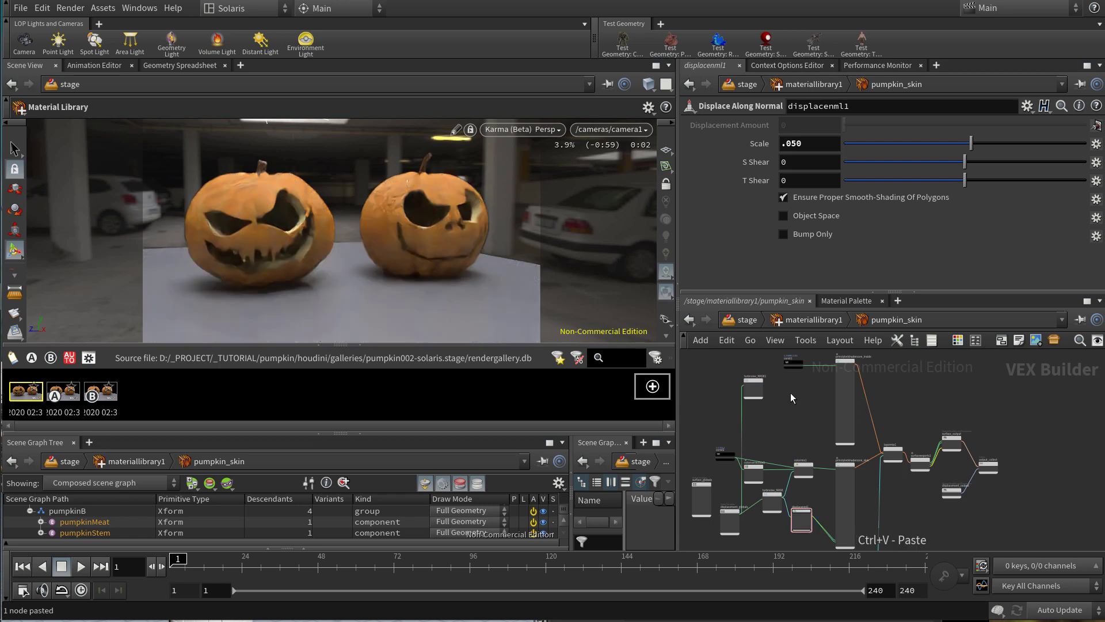
# Connect the noise output of turbnoise_MASK1 to the amount input of displacenml2
pyautogui.scroll(5, 748, 382)
pyautogui.moveTo(723, 367); pyautogui.dragTo(787, 435)
pyautogui.middleClick(841, 453)
# Connect the dispN output of displacenml2 to the baseN and coatN inputs of principledshadercore_inside
pyautogui.click(853, 423)
pyautogui.moveTo(956, 505); pyautogui.dragTo(869, 434, button='middle')
pyautogui.scroll(2, 868, 432)
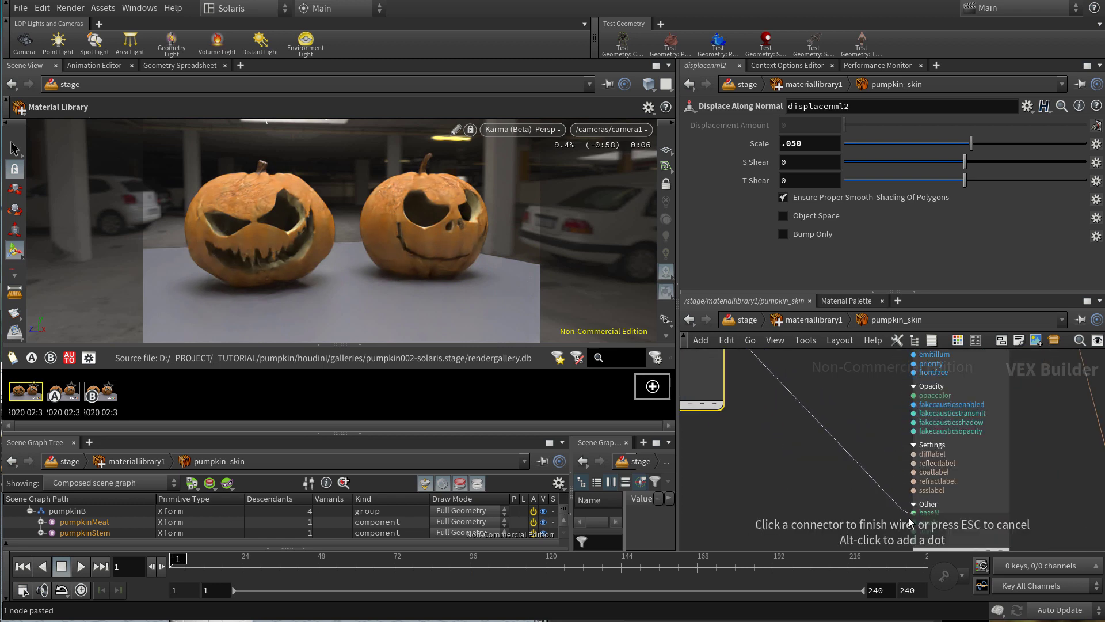
pyautogui.click(875, 501)
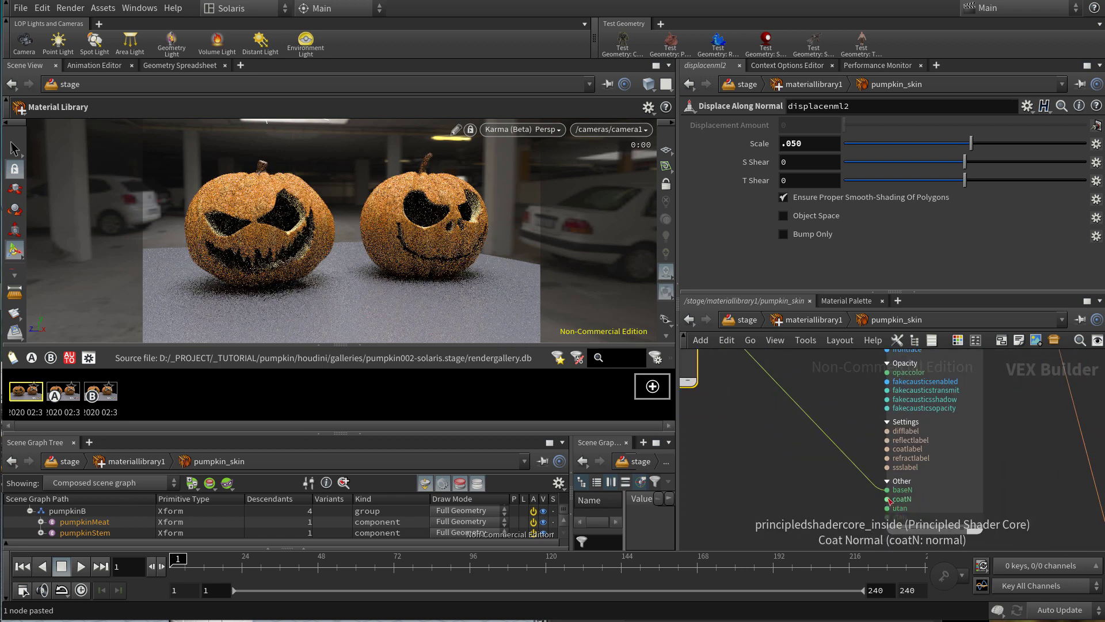
pyautogui.scroll(-3, 752, 434)
pyautogui.moveTo(705, 425); pyautogui.dragTo(851, 534, button='middle')
pyautogui.click(819, 470)
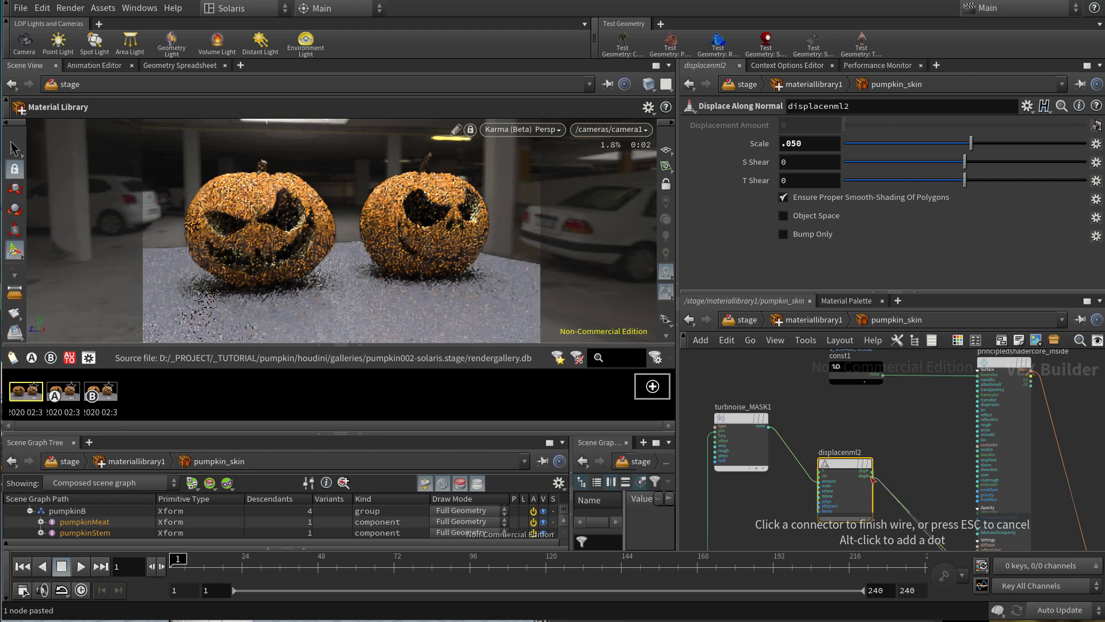
# Set the frequency of turbnoise_MASK1 to 8, 8, 8
pyautogui.click(731, 455)
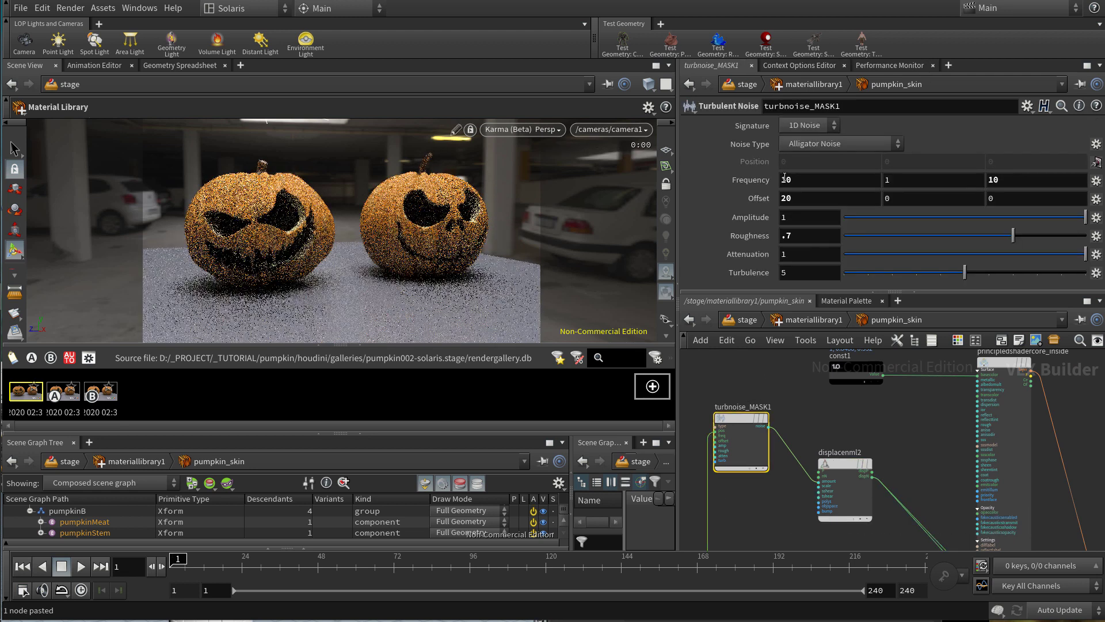
pyautogui.doubleClick(795, 183)
pyautogui.write('8')
pyautogui.press('Return')
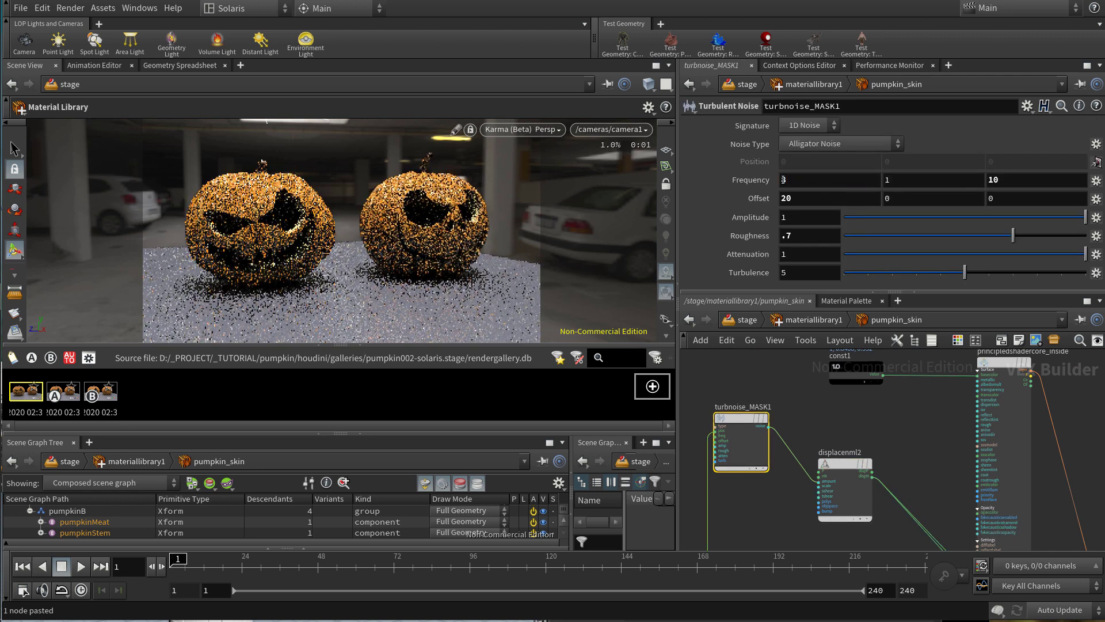
pyautogui.press('Tab')
pyautogui.write('8')
pyautogui.press('Tab')
pyautogui.write('8')
pyautogui.press('Return')
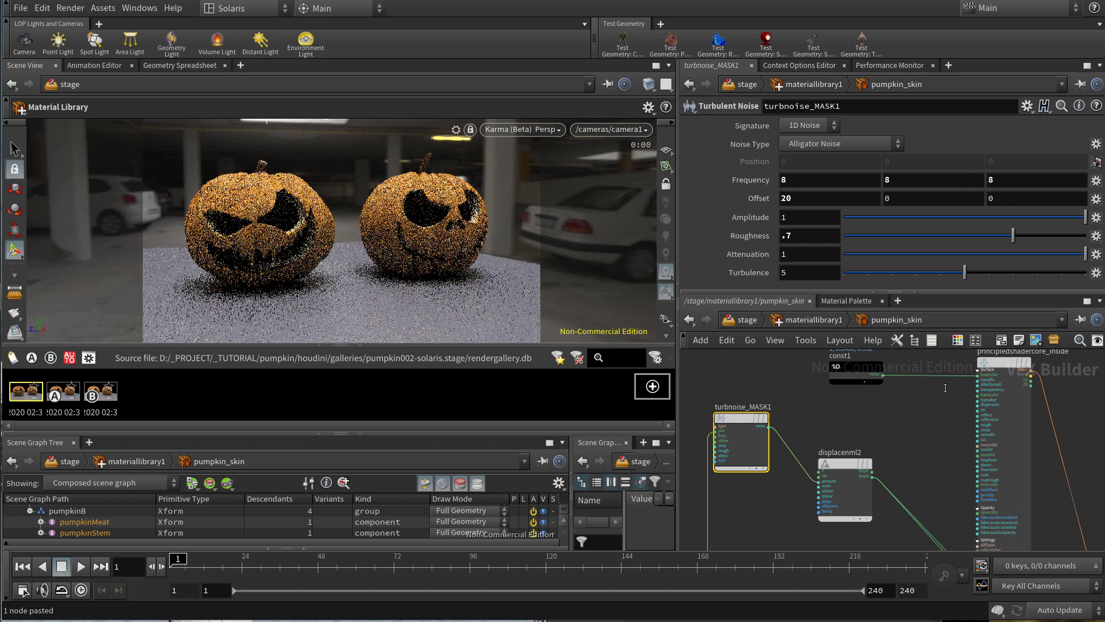
pyautogui.click(876, 417)
# Set the scale of displacenml2 to 0.085
pyautogui.click(834, 487)
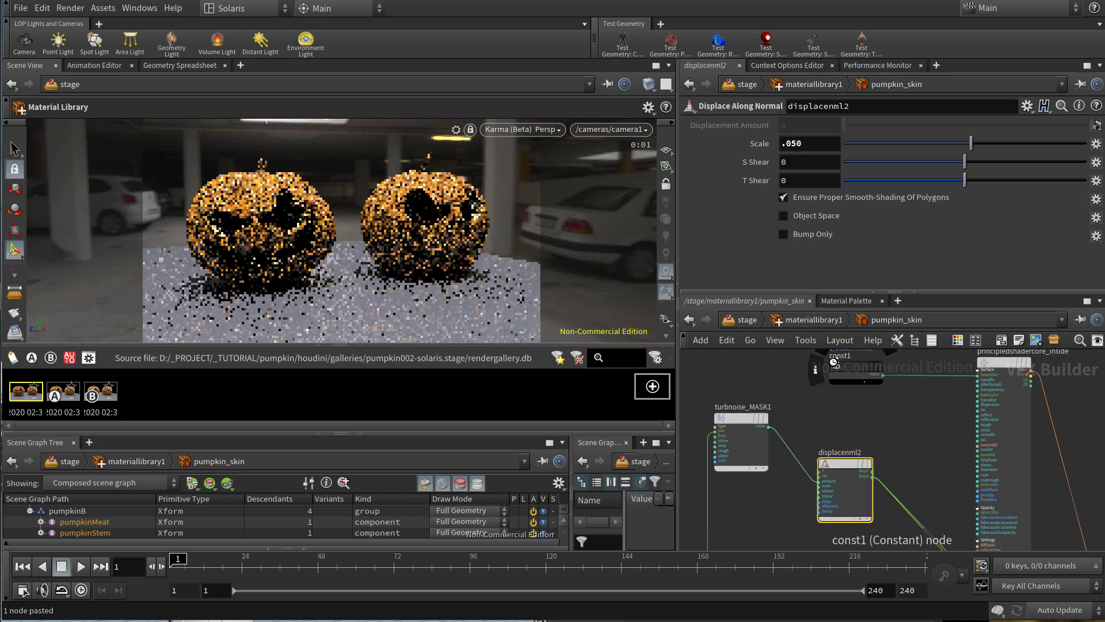
pyautogui.click(811, 144)
pyautogui.press('BackSpace')
pyautogui.write('5')
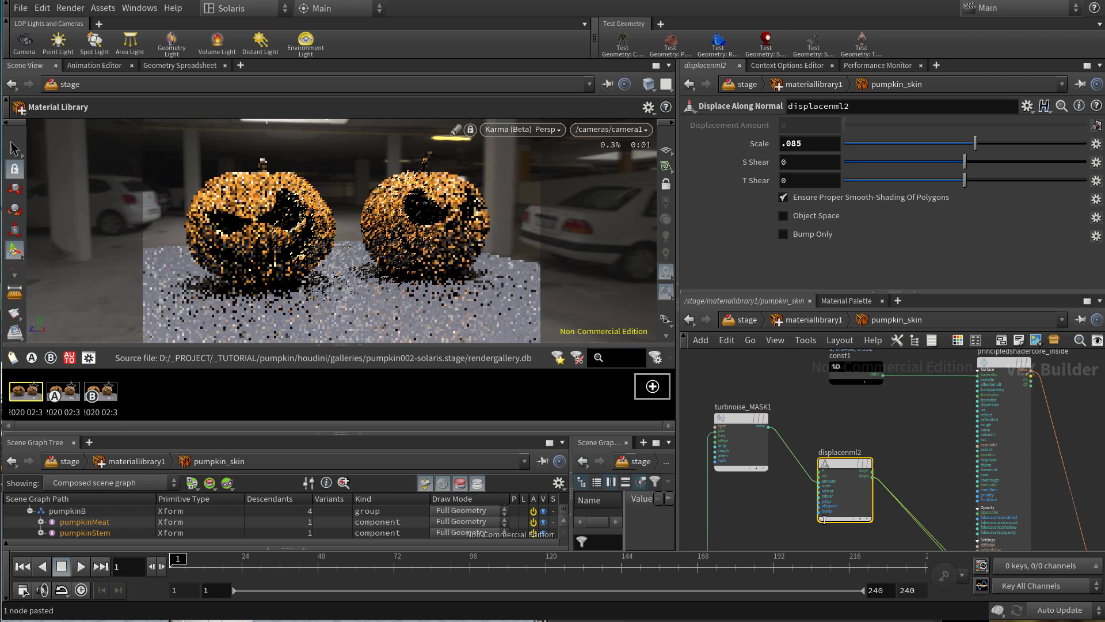
pyautogui.press('Return')
pyautogui.click(836, 422)
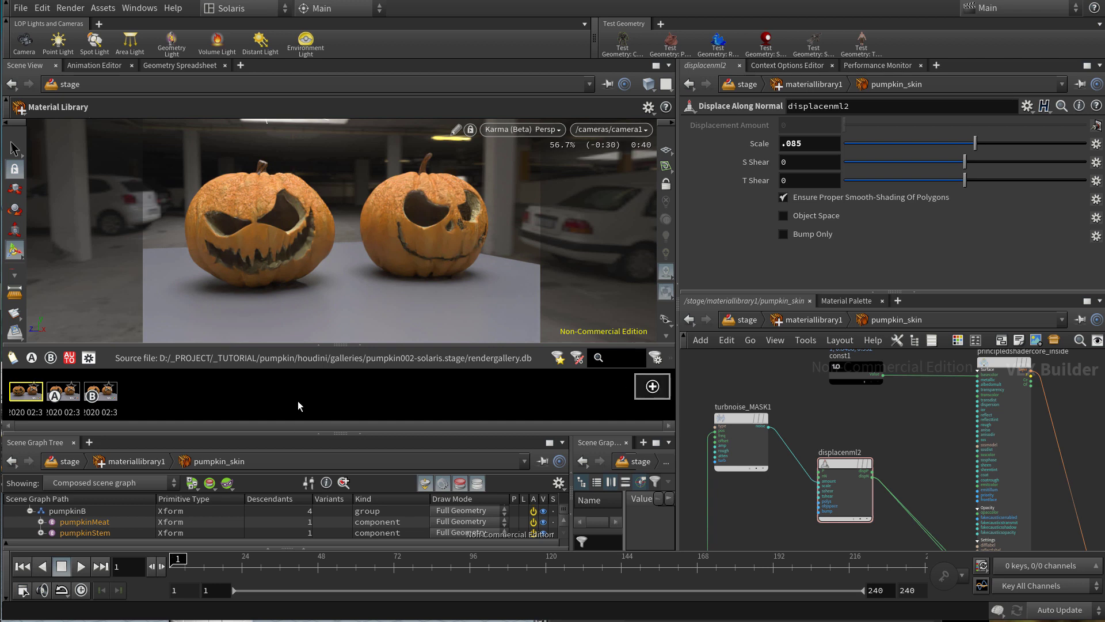
# Store a snapshot of the updated render and view it in the separate gallery window
pyautogui.click(133, 396)
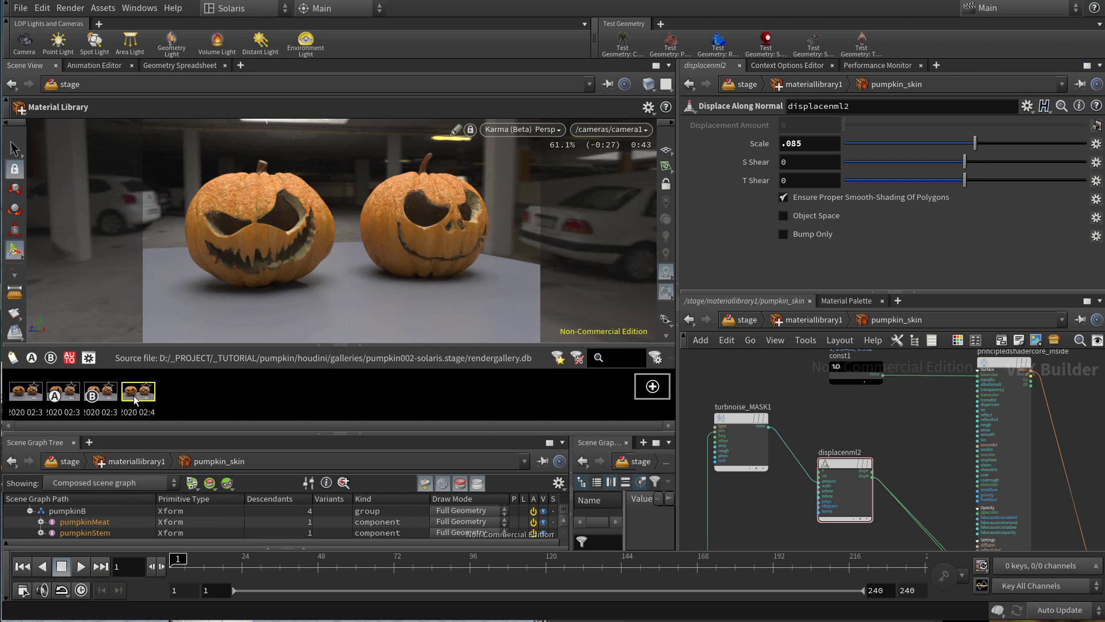
pyautogui.doubleClick(94, 393)
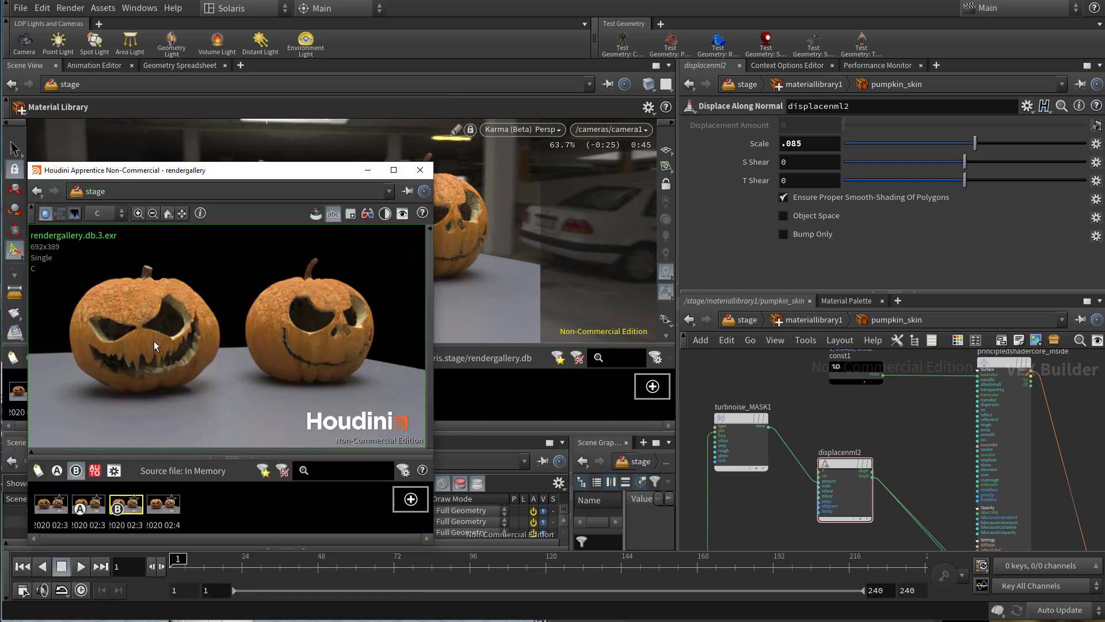
pyautogui.moveTo(234, 169); pyautogui.dragTo(347, 32)
pyautogui.click(270, 373)
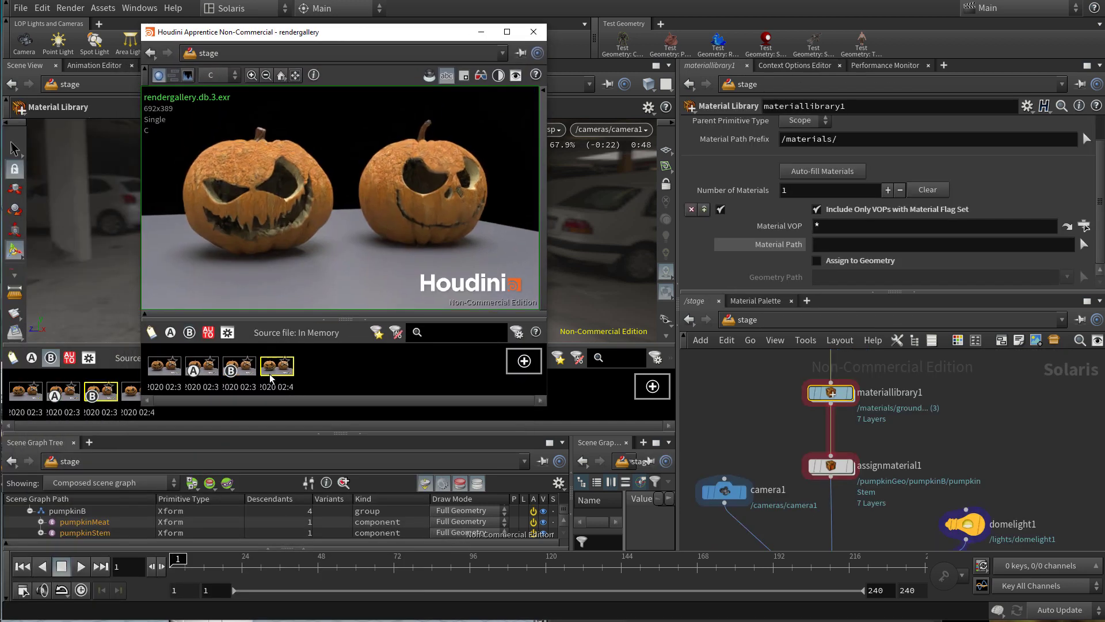
# Set the third gallery snapshot as A and the fourth as B, wipe between them to compare the renders, and close the gallery window
pyautogui.click(210, 378)
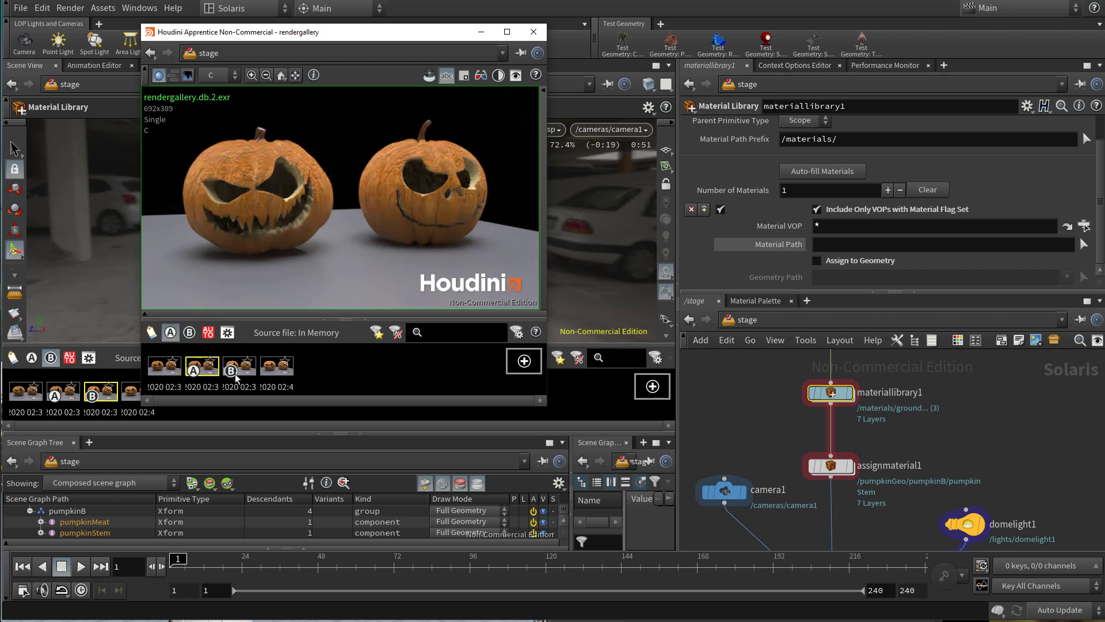
pyautogui.click(236, 375)
pyautogui.rightClick(236, 374)
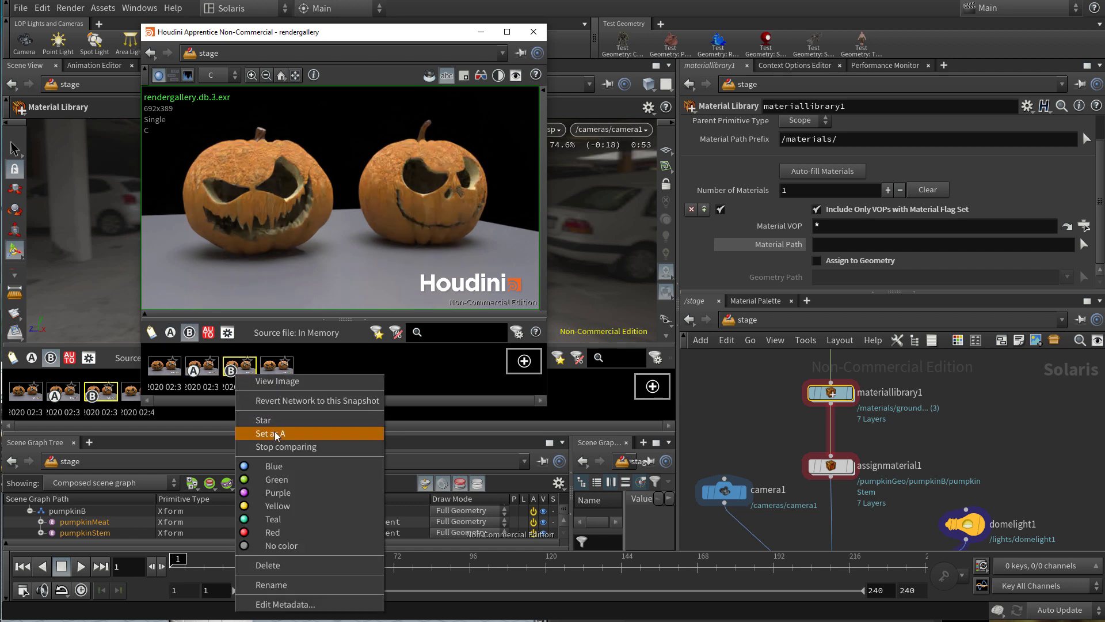
pyautogui.click(277, 434)
pyautogui.click(286, 373)
pyautogui.rightClick(287, 376)
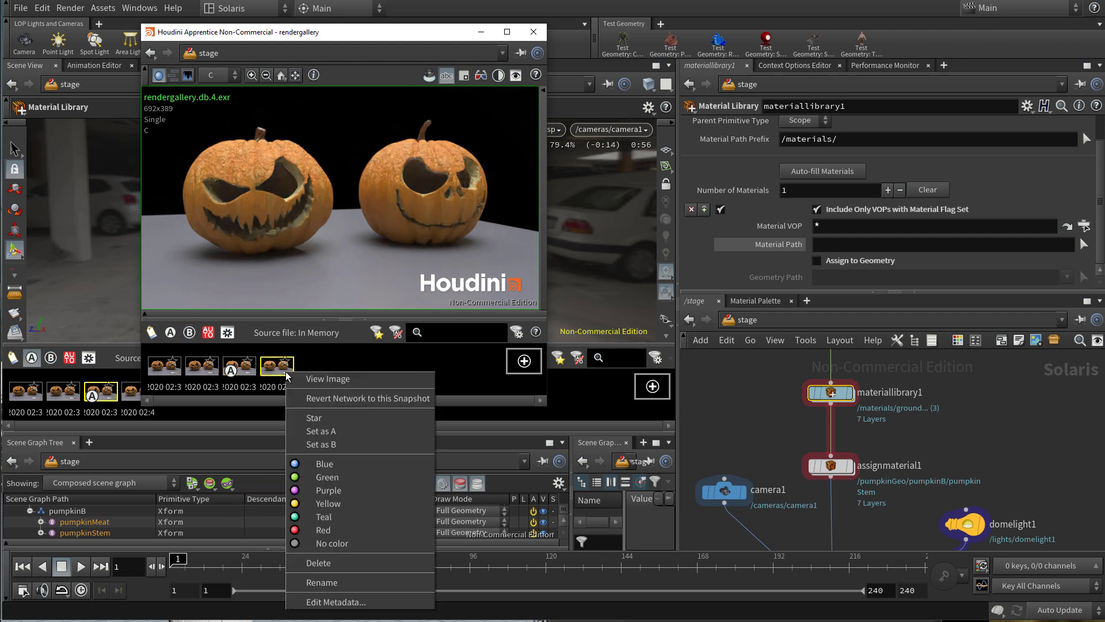
pyautogui.click(321, 444)
pyautogui.moveTo(354, 221); pyautogui.dragTo(409, 210)
pyautogui.click(533, 31)
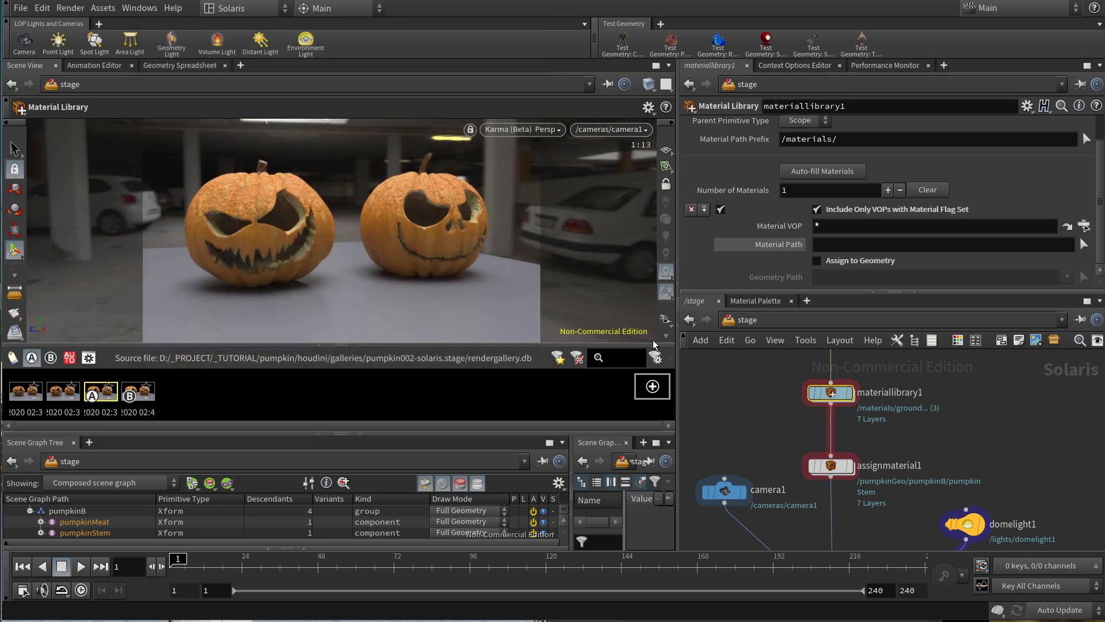
# Inside the pumpkin_skin material of materiallibrary1, move the displacement_globals and surface_globals nodes away from the rest of the network
pyautogui.click(831, 466)
pyautogui.doubleClick(825, 380)
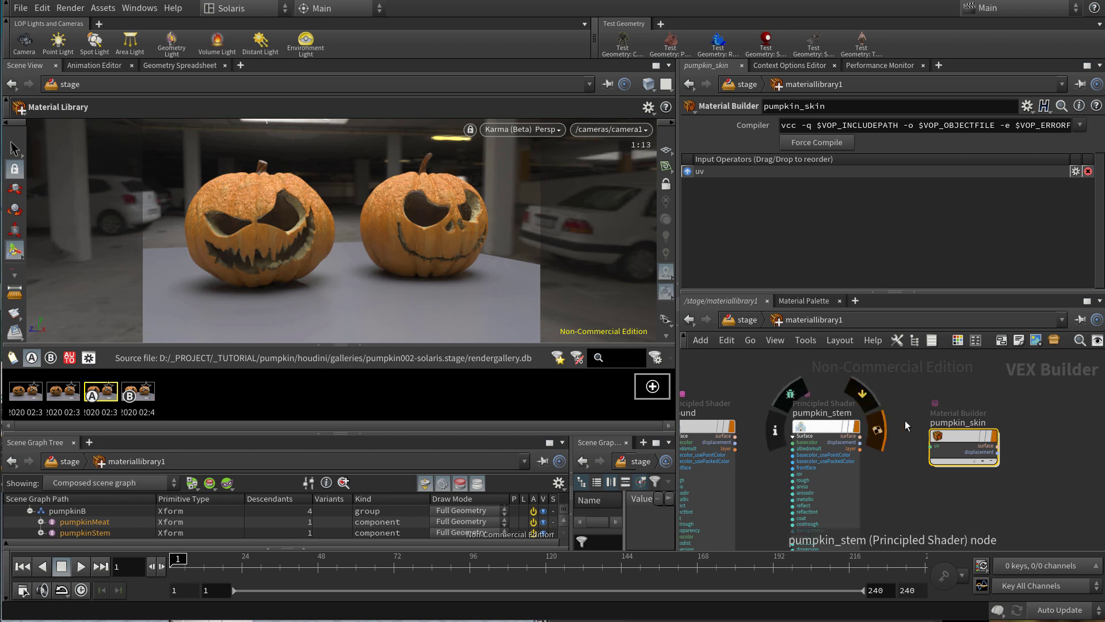
pyautogui.doubleClick(950, 438)
pyautogui.scroll(-7, 931, 402)
pyautogui.moveTo(910, 436); pyautogui.dragTo(907, 386, button='middle')
pyautogui.scroll(3, 851, 406)
pyautogui.scroll(4, 846, 411)
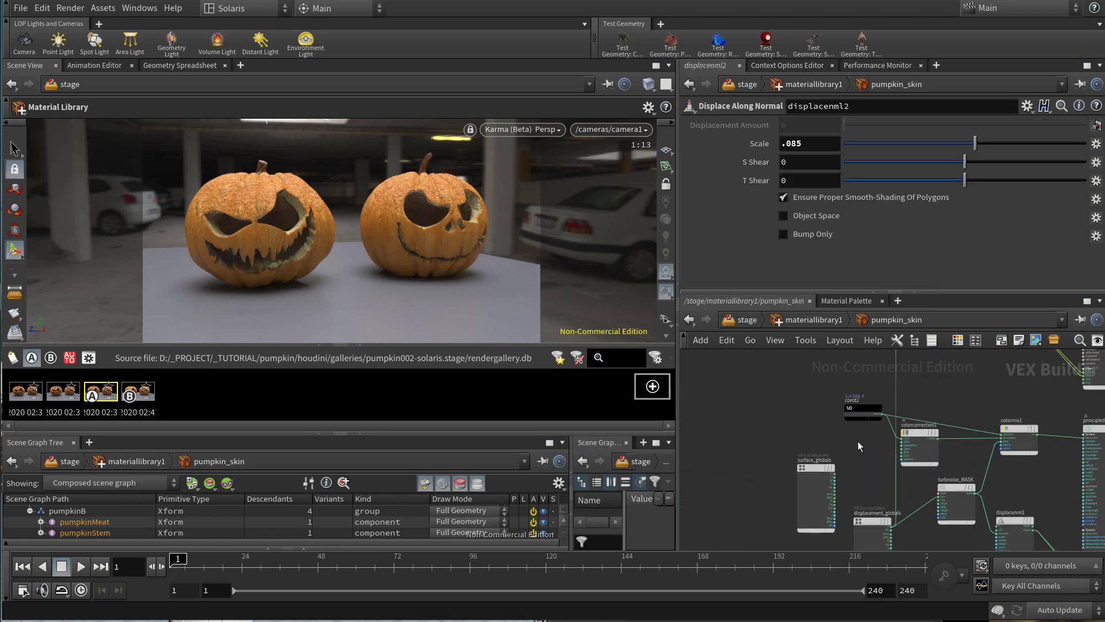
pyautogui.moveTo(790, 440); pyautogui.dragTo(725, 460)
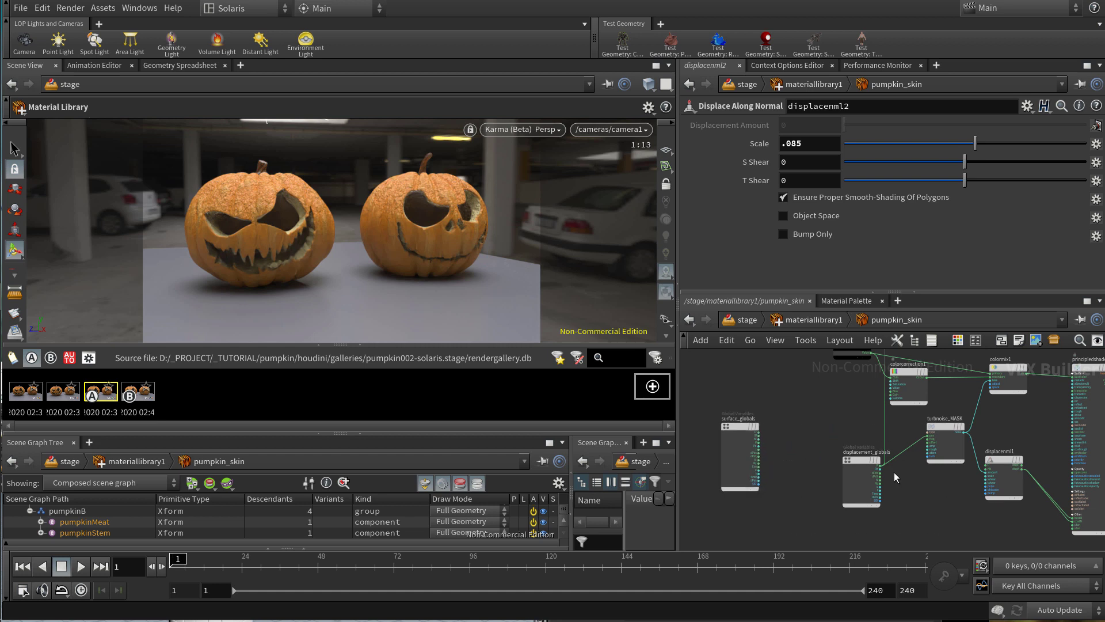
pyautogui.moveTo(845, 473); pyautogui.dragTo(750, 502)
pyautogui.scroll(-4, 826, 495)
pyautogui.moveTo(832, 480); pyautogui.dragTo(836, 517)
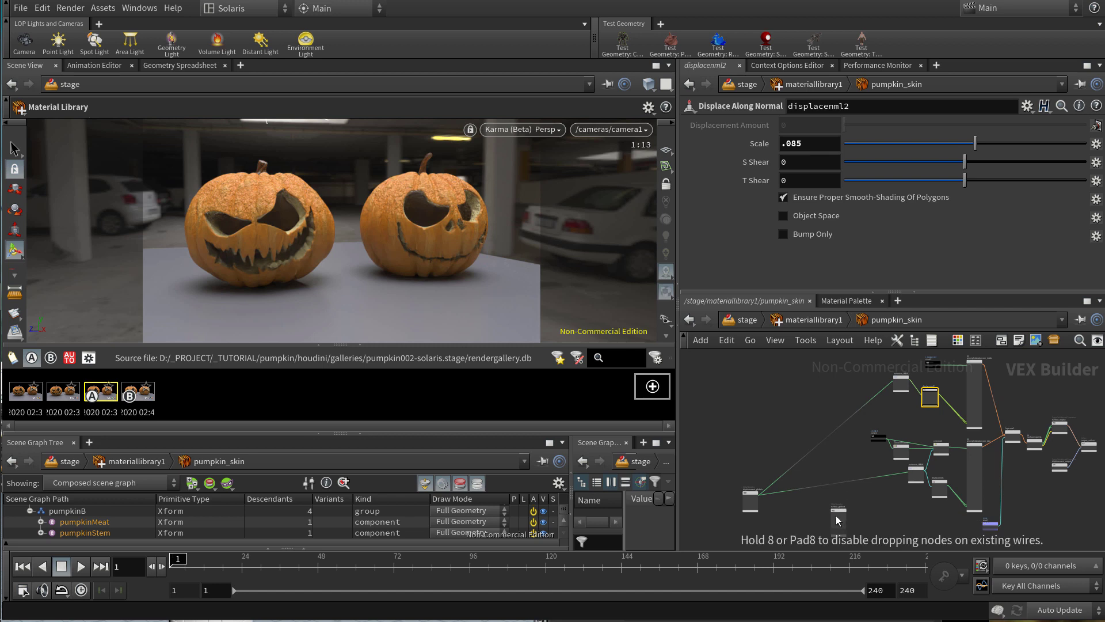
# Add a dot to the long wire running from displacement_globals to the upper noise node and reposition it to route around the other nodes
pyautogui.scroll(4, 804, 433)
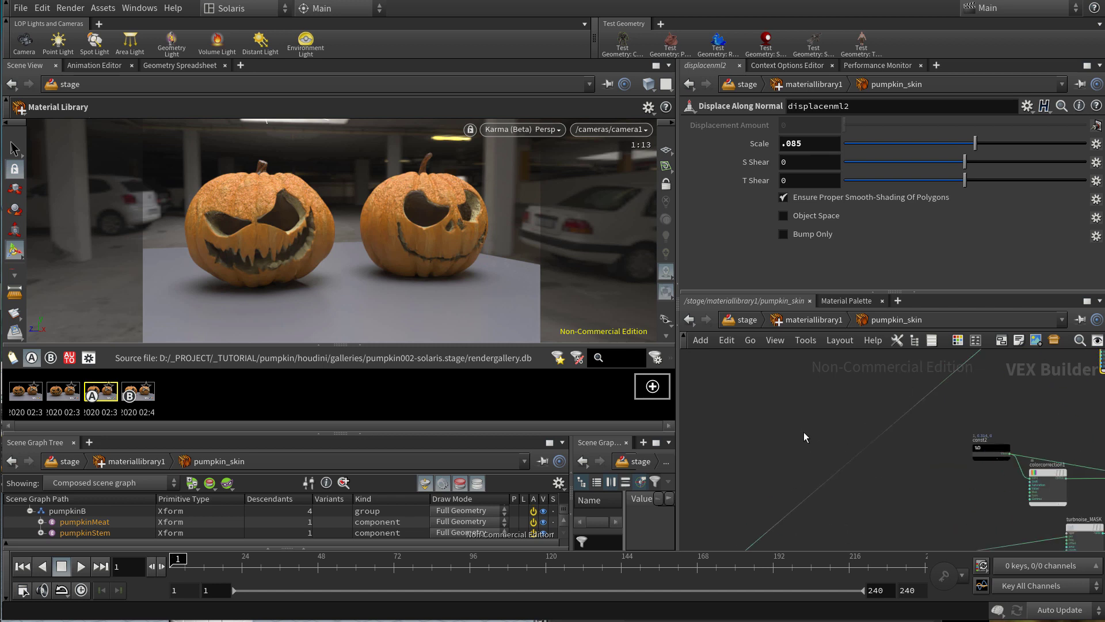
pyautogui.keyDown('alt'); pyautogui.click(830, 474); pyautogui.keyUp('alt')
pyautogui.moveTo(775, 401); pyautogui.dragTo(751, 394)
pyautogui.scroll(-4, 784, 422)
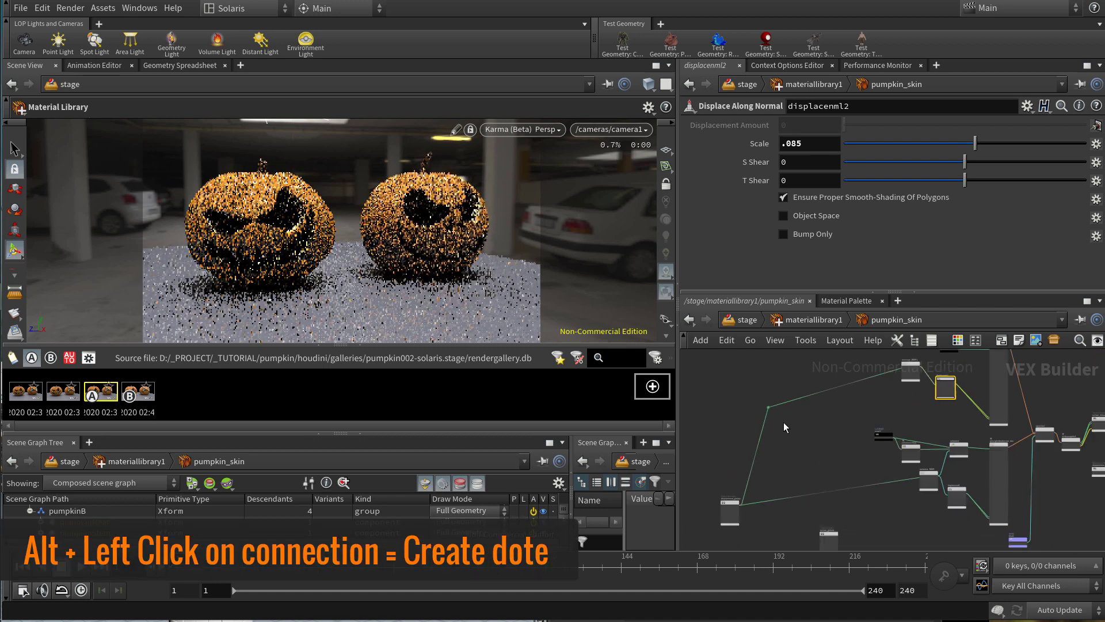
pyautogui.click(773, 413)
pyautogui.scroll(4, 777, 412)
pyautogui.press('Escape')
pyautogui.moveTo(768, 413); pyautogui.dragTo(765, 362)
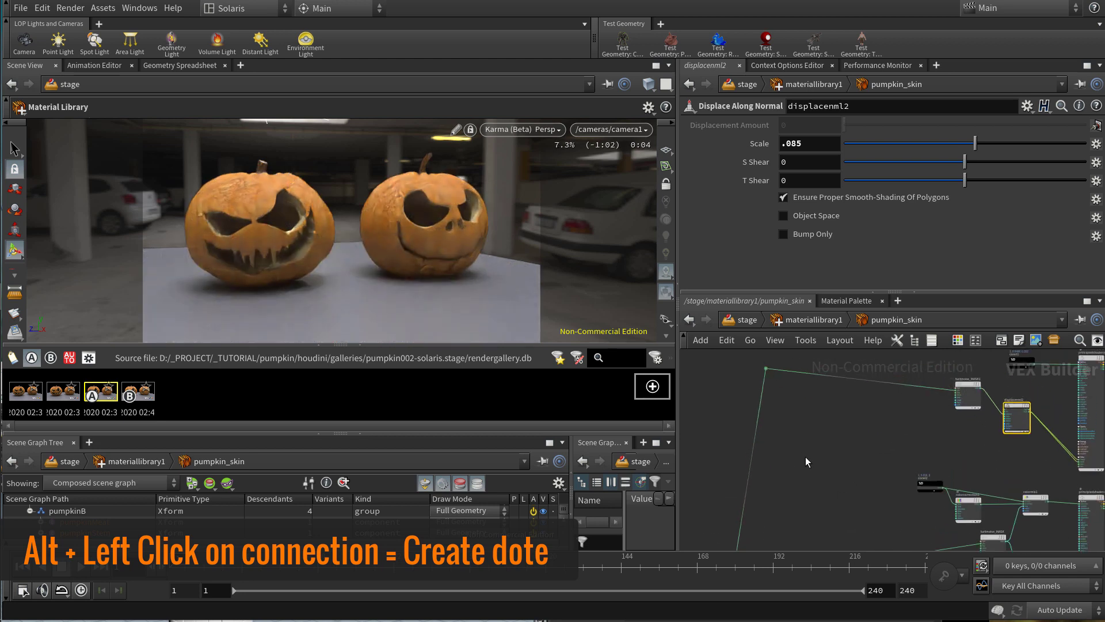
# Insert a Fit Range node after turbnoise_MASK so that it feeds both displacenml1 and colormix1
pyautogui.moveTo(813, 457); pyautogui.dragTo(714, 340, button='middle')
pyautogui.scroll(2, 863, 411)
pyautogui.moveTo(906, 422); pyautogui.dragTo(838, 457)
pyautogui.scroll(3, 931, 443)
pyautogui.press('Tab')
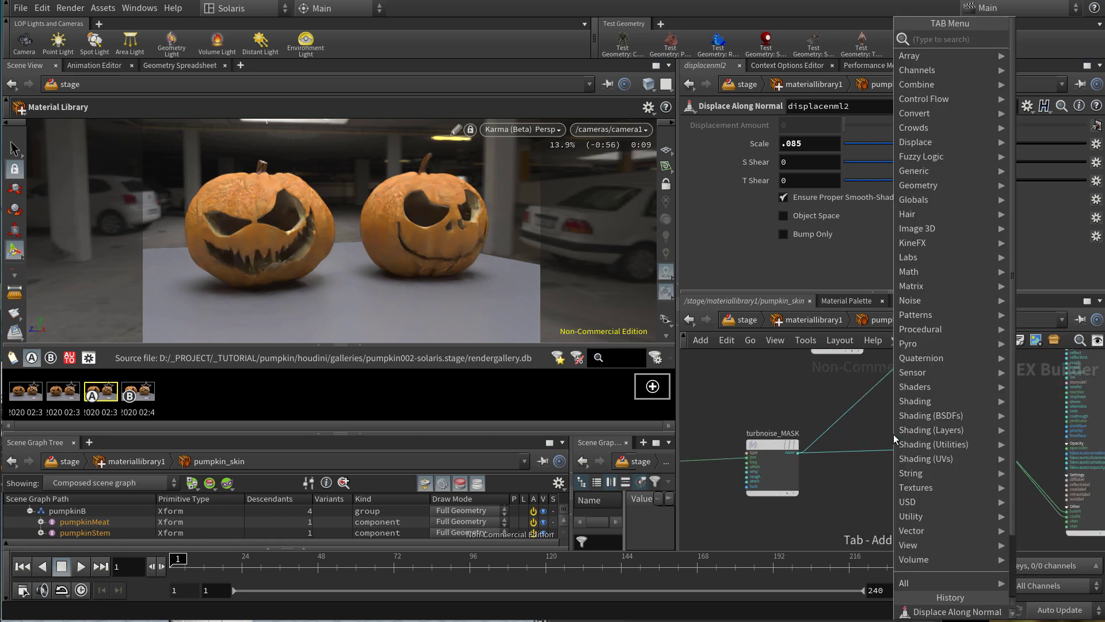
pyautogui.write('fitr')
pyautogui.press('Return')
pyautogui.click(861, 453)
pyautogui.scroll(1, 861, 451)
pyautogui.moveTo(857, 397); pyautogui.dragTo(844, 441)
# Set the Destination Max of fit1 to 0.5
pyautogui.write('.5')
pyautogui.press('Return')
pyautogui.write('.5')
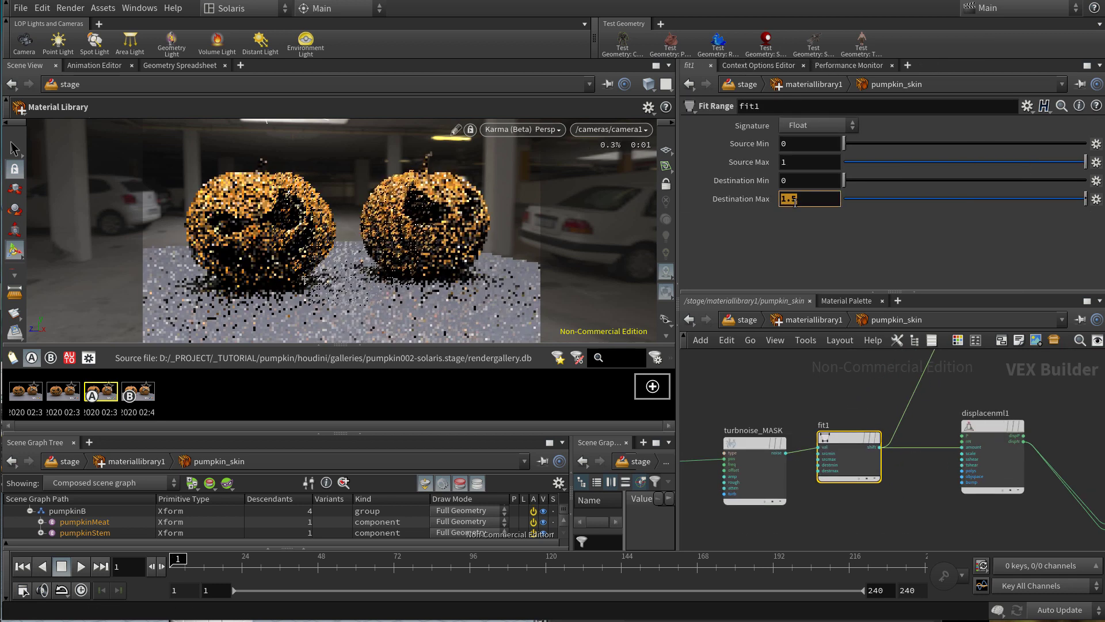
pyautogui.click(837, 391)
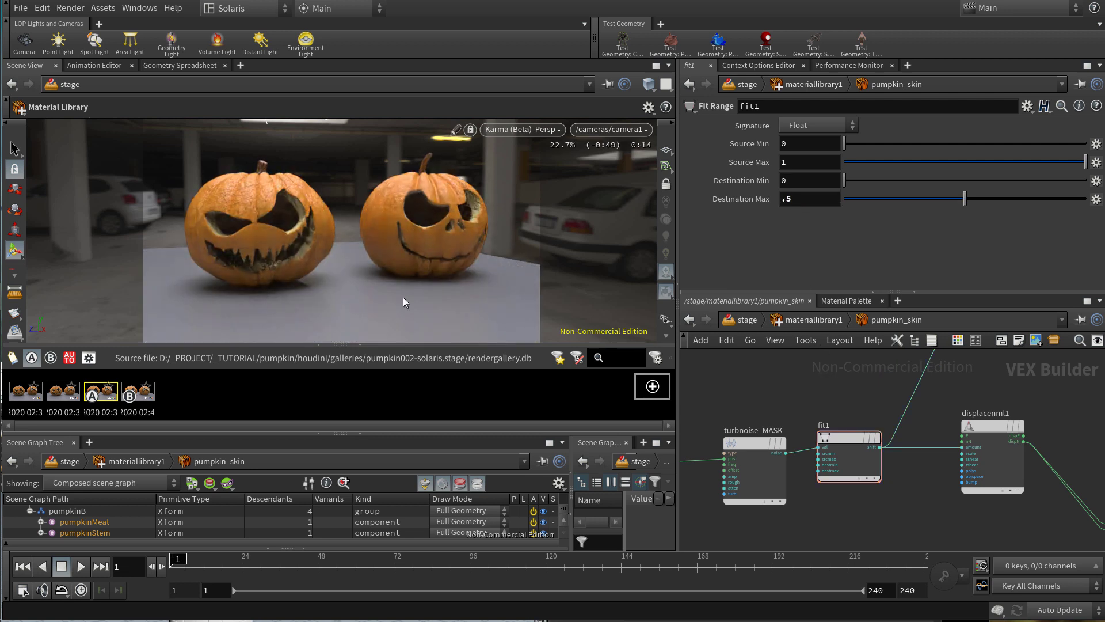
# Store a snapshot of the current render and open the separate render gallery window
pyautogui.click(651, 389)
pyautogui.doubleClick(142, 403)
pyautogui.moveTo(195, 168); pyautogui.dragTo(270, 168)
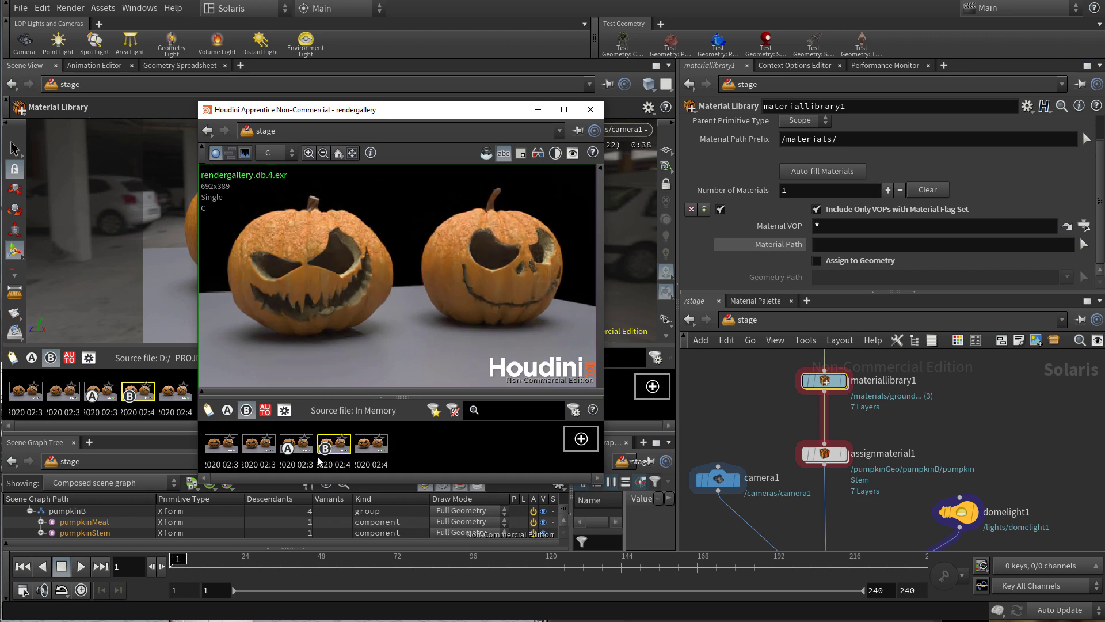
# Set the fourth snapshot as A and the fifth as B, wipe across both pumpkins to compare the renders, and close the gallery window
pyautogui.rightClick(331, 457)
pyautogui.click(359, 276)
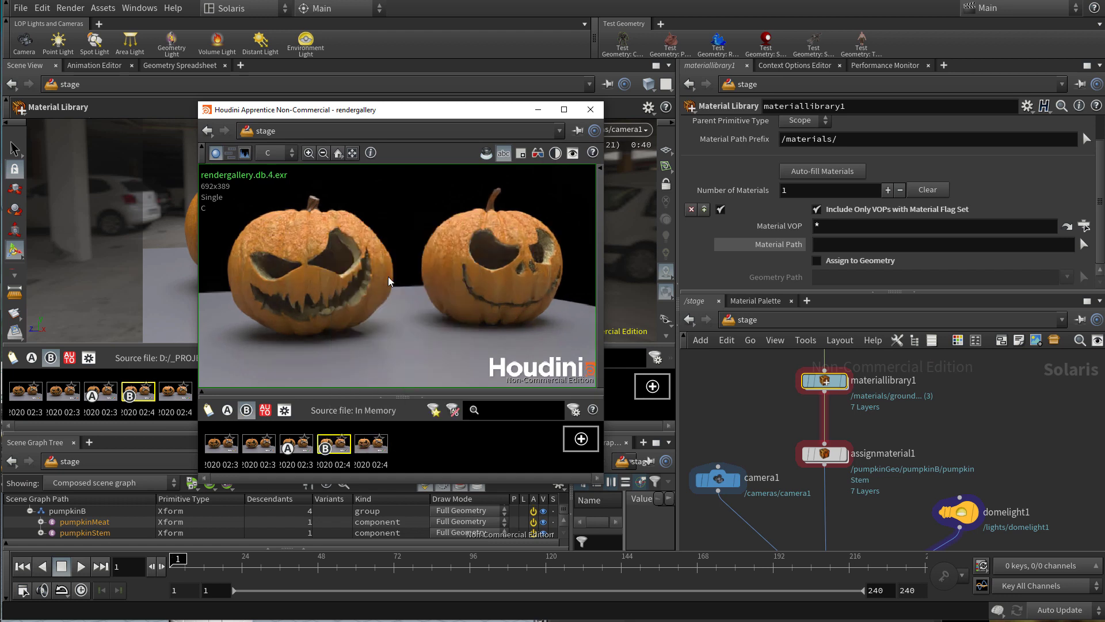
pyautogui.rightClick(372, 449)
pyautogui.click(406, 444)
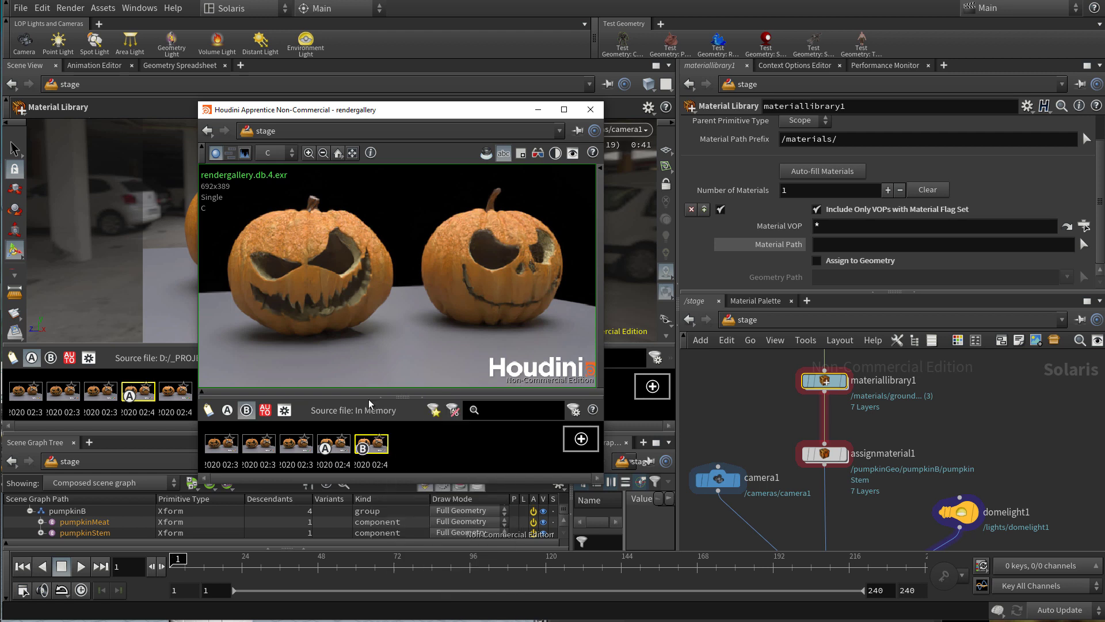
pyautogui.moveTo(293, 256); pyautogui.dragTo(225, 266)
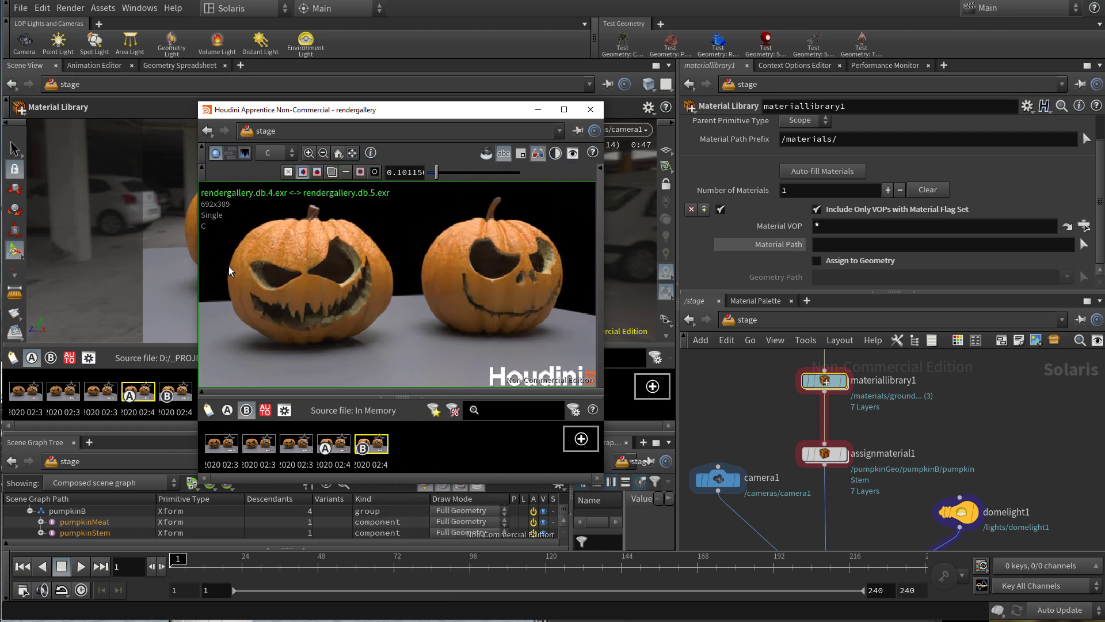
pyautogui.moveTo(290, 277); pyautogui.dragTo(569, 302)
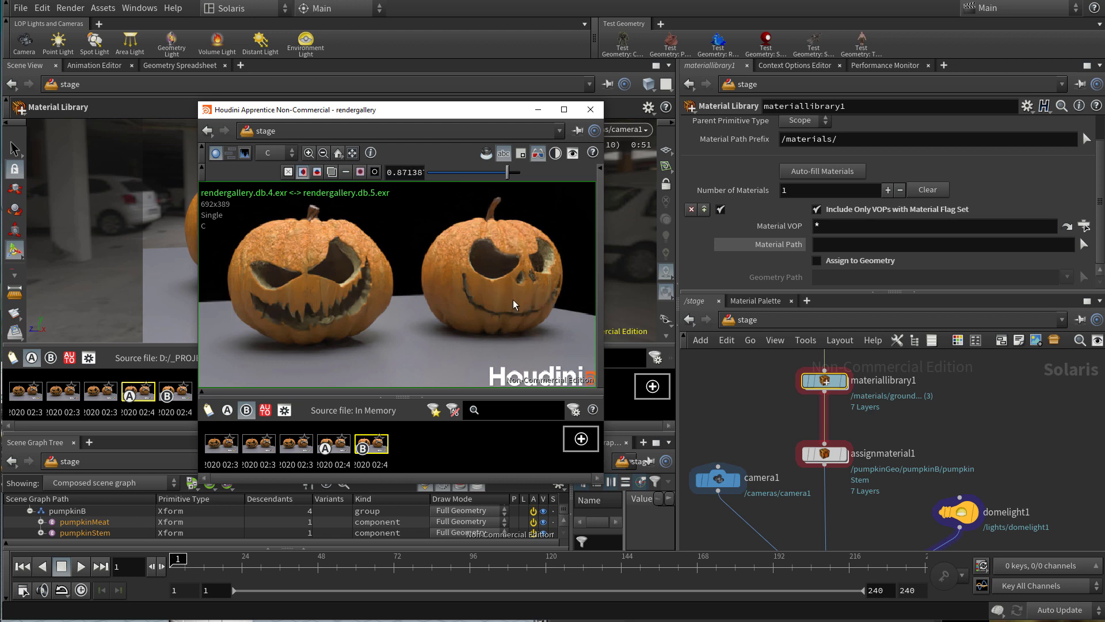
pyautogui.click(590, 110)
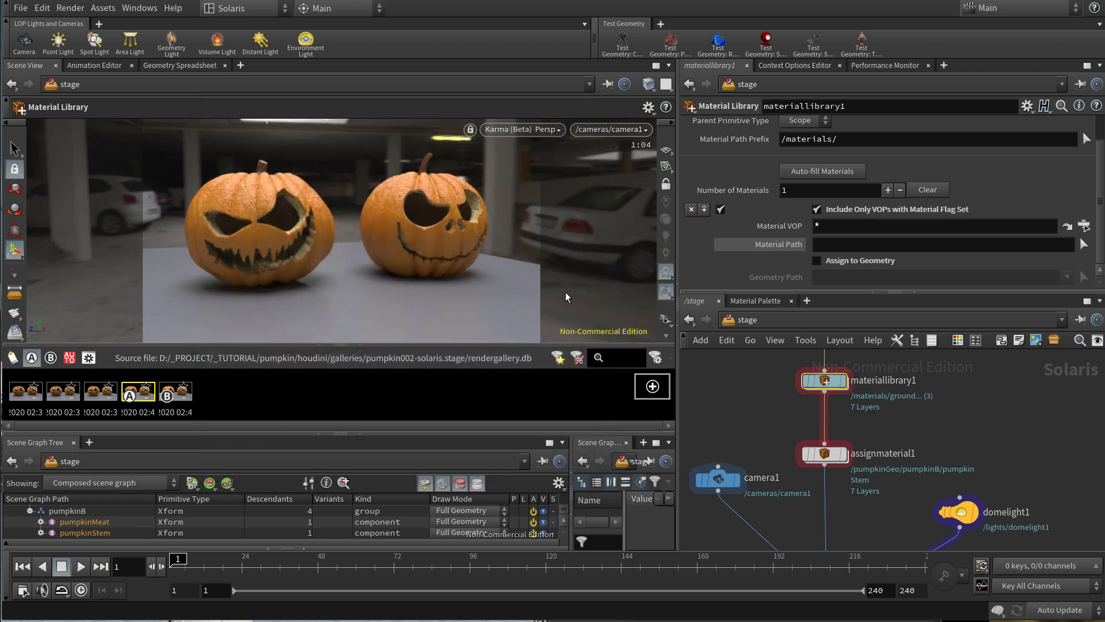
# Select the karma1 node below merge4 to bring up its render settings
pyautogui.scroll(-5, 767, 431)
pyautogui.moveTo(767, 429); pyautogui.dragTo(759, 382, button='middle')
pyautogui.scroll(5, 816, 475)
pyautogui.moveTo(818, 468); pyautogui.dragTo(733, 534)
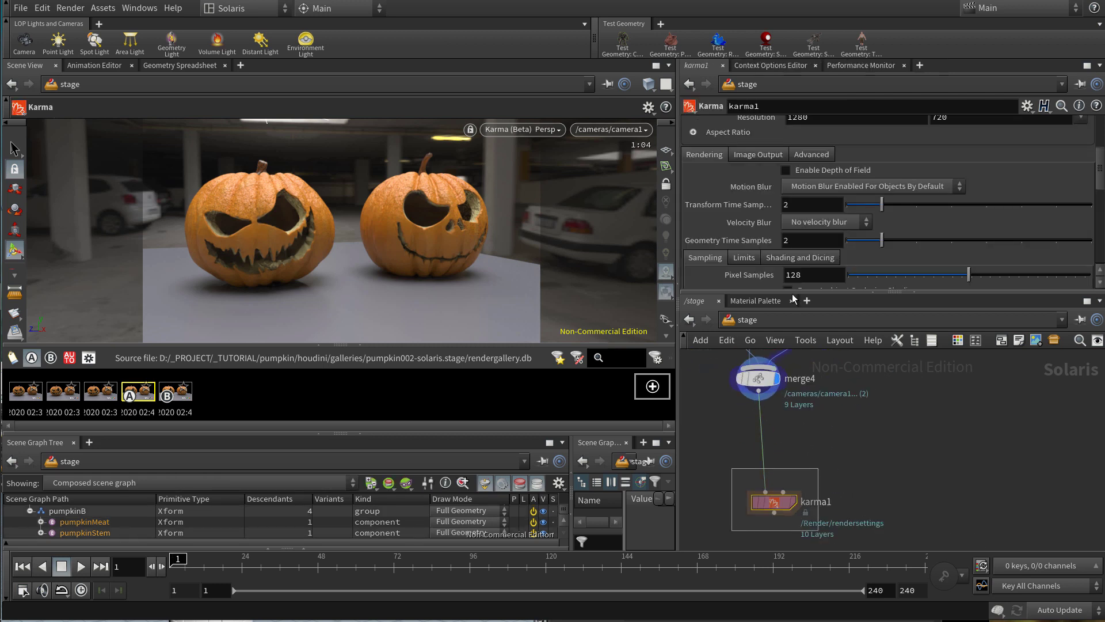
# Enable the Combined, Direct and Indirect Diffuse outputs and Combined Diffuse Unshadowed in karma1's component level AOVs
pyautogui.scroll(3, 745, 233)
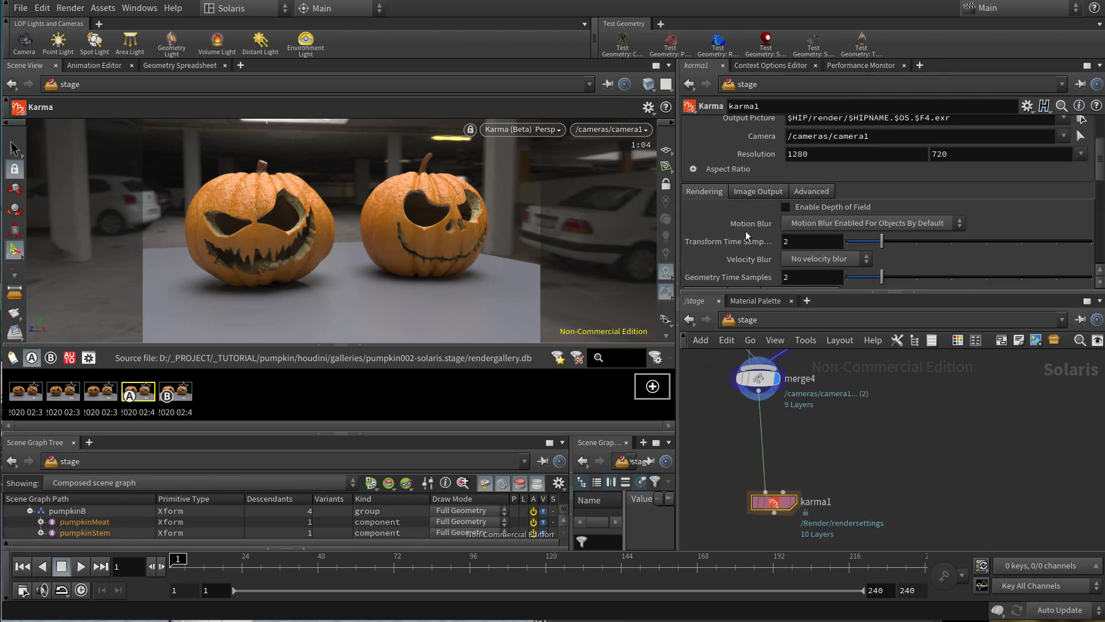
pyautogui.click(745, 193)
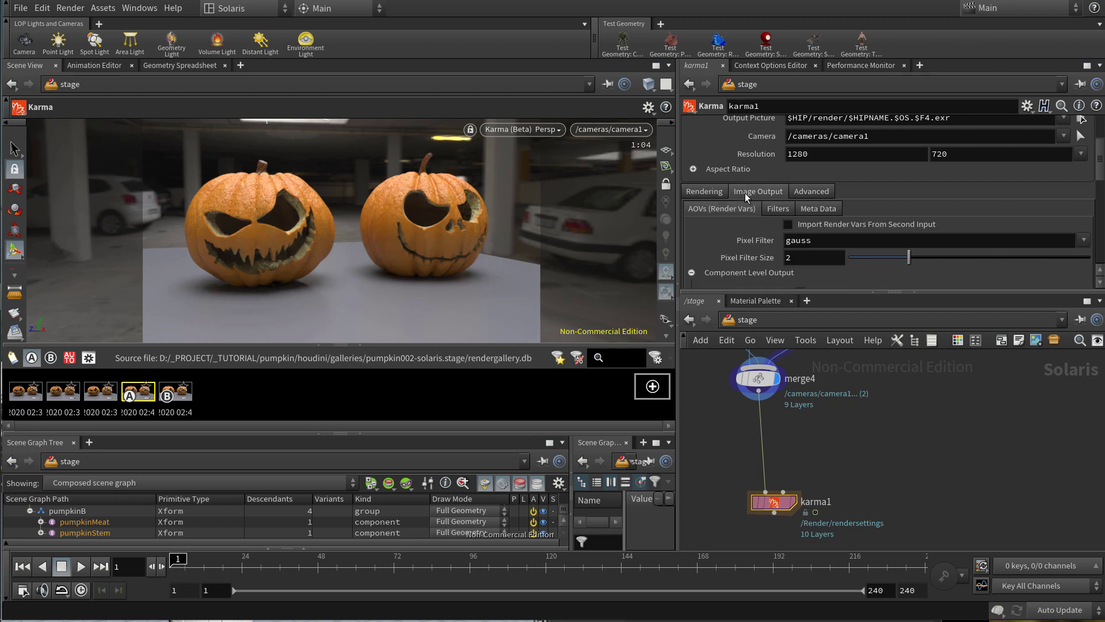
pyautogui.scroll(-5, 745, 193)
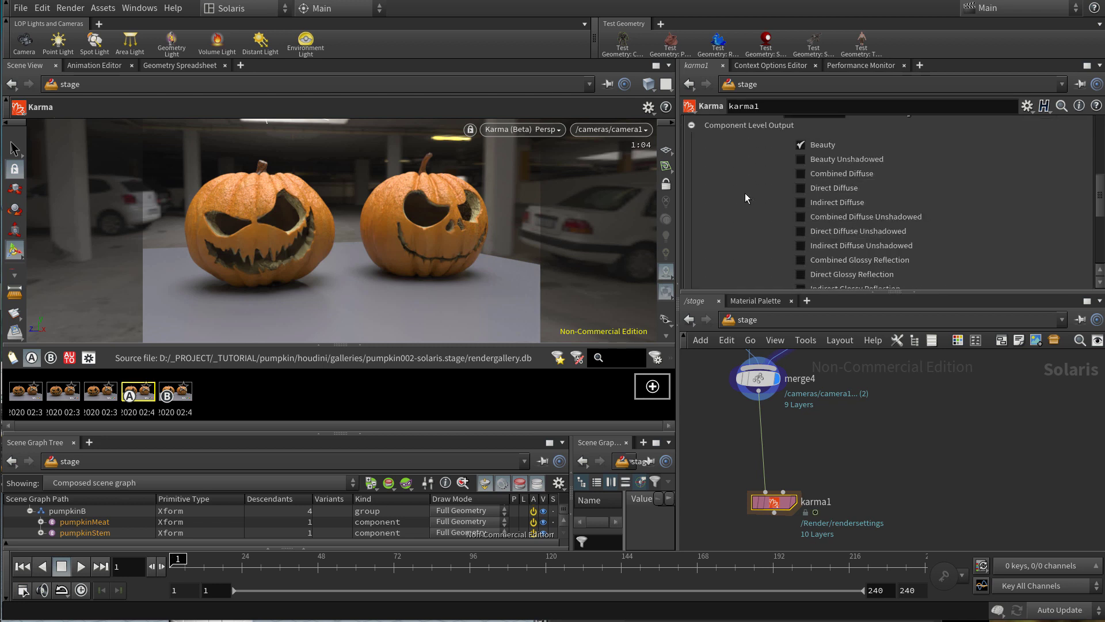
pyautogui.scroll(-2, 820, 195)
pyautogui.scroll(1, 821, 195)
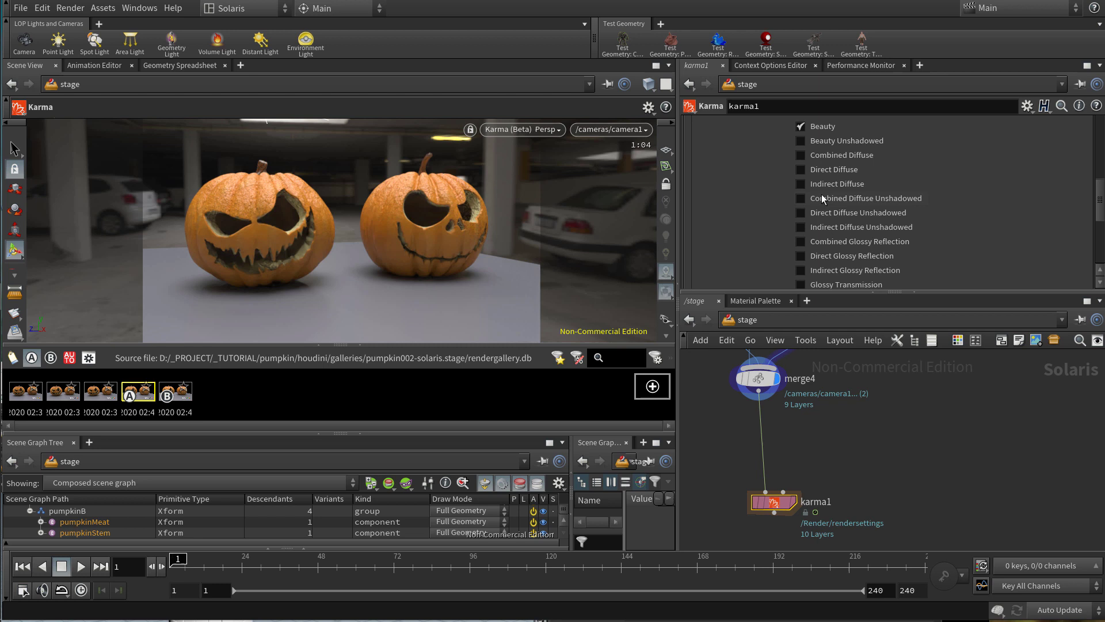
pyautogui.click(827, 156)
pyautogui.click(840, 170)
pyautogui.click(846, 184)
pyautogui.scroll(-1, 906, 188)
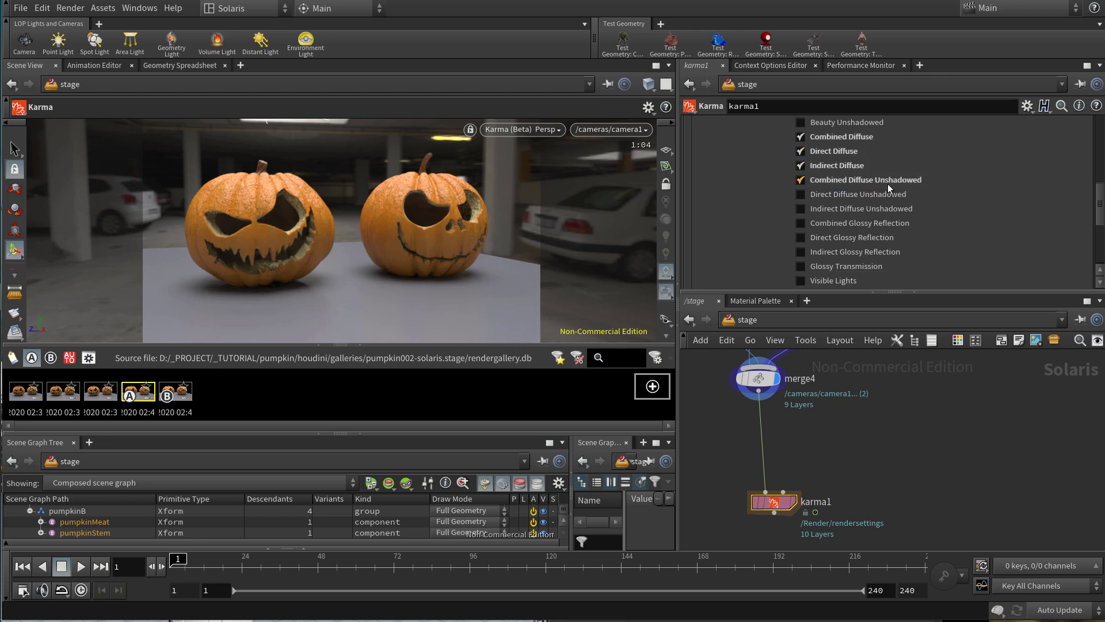
# Enable karma1's Direct and Indirect Diffuse Unshadowed, Combined, Direct and Indirect Glossy Reflection, Glossy Transmission and Visible Lights AOVs
pyautogui.click(864, 266)
pyautogui.click(853, 280)
pyautogui.scroll(-5, 847, 239)
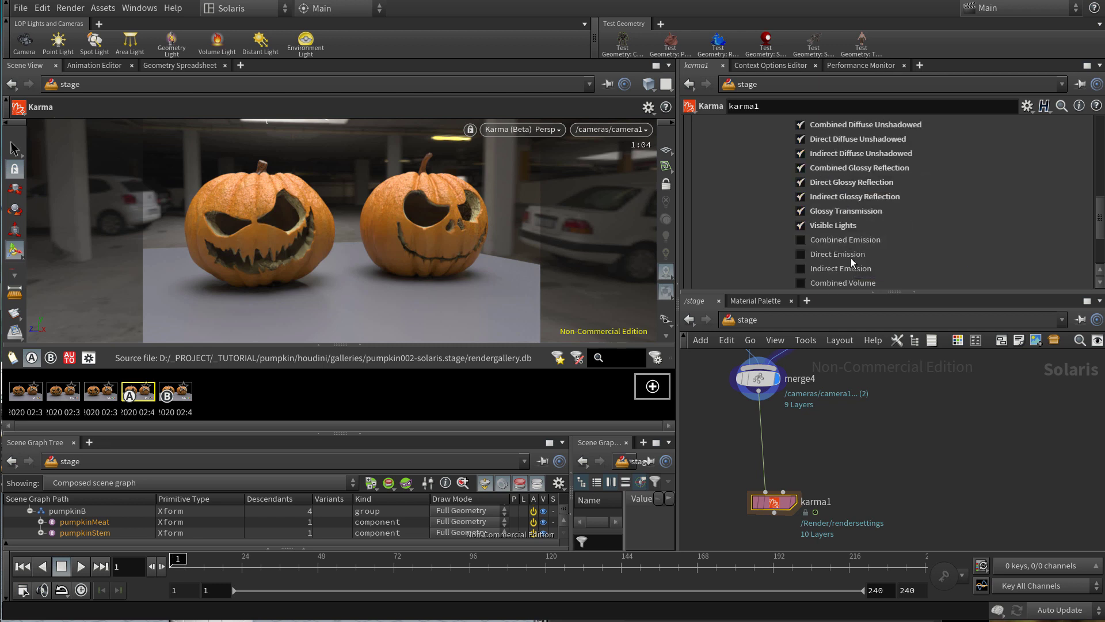
# Enable the combined, direct and indirect volume, coat, SSS and Beauty Unshadowed AOVs on karma1
pyautogui.scroll(-3, 864, 258)
pyautogui.scroll(-2, 852, 253)
pyautogui.click(840, 236)
pyautogui.click(841, 249)
pyautogui.scroll(10, 837, 230)
pyautogui.scroll(10, 785, 204)
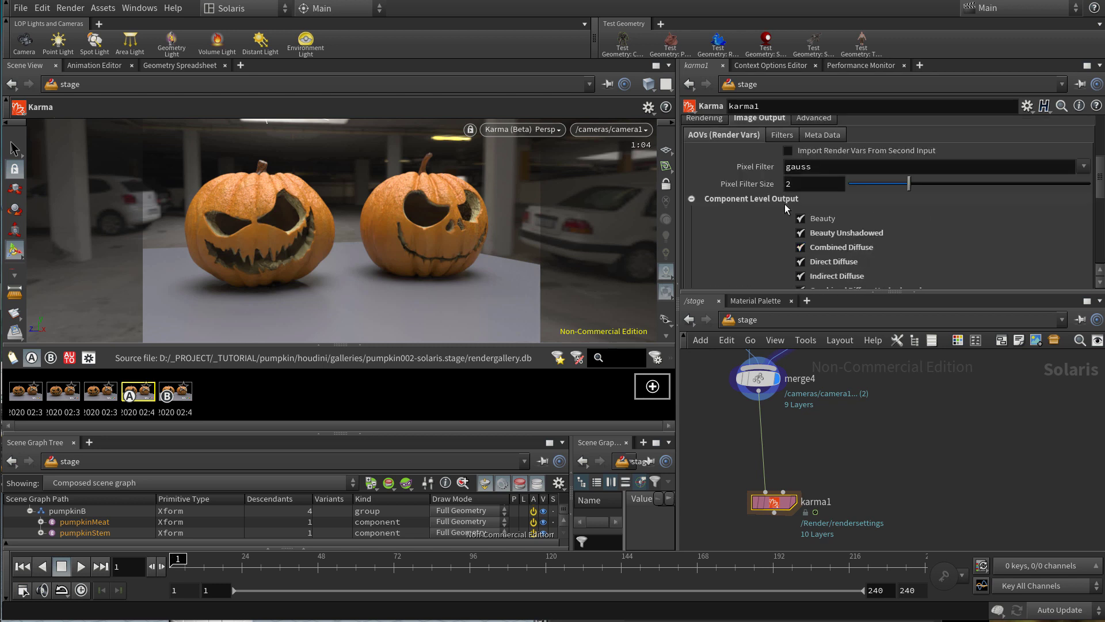
# Render the current frame from karma1 to MPlay and dismiss the Houdini Console
pyautogui.scroll(3, 783, 205)
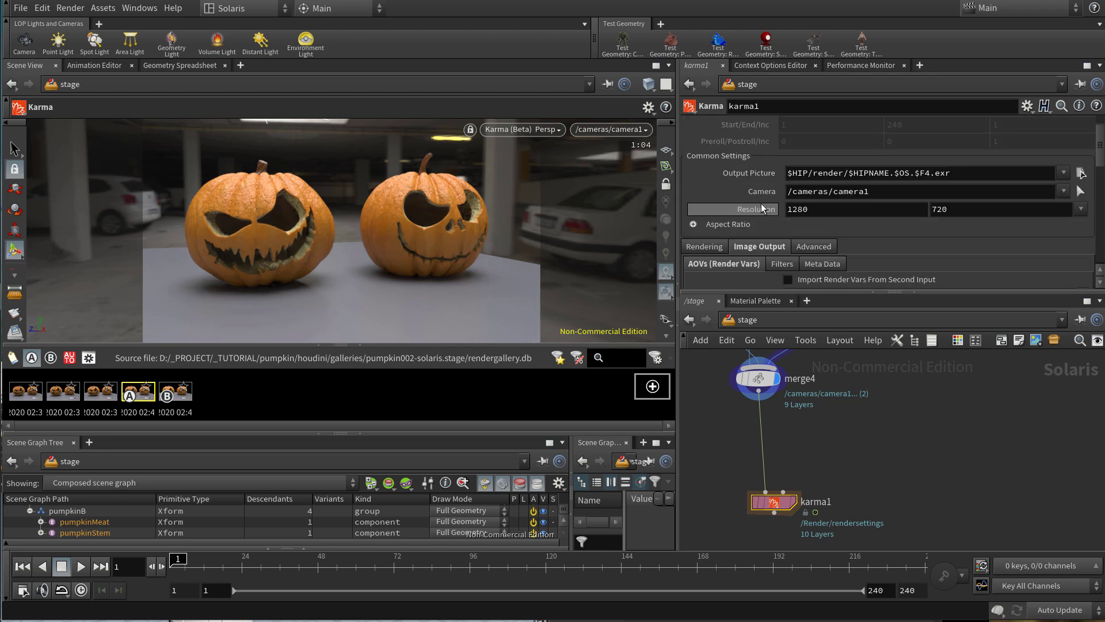
pyautogui.click(811, 125)
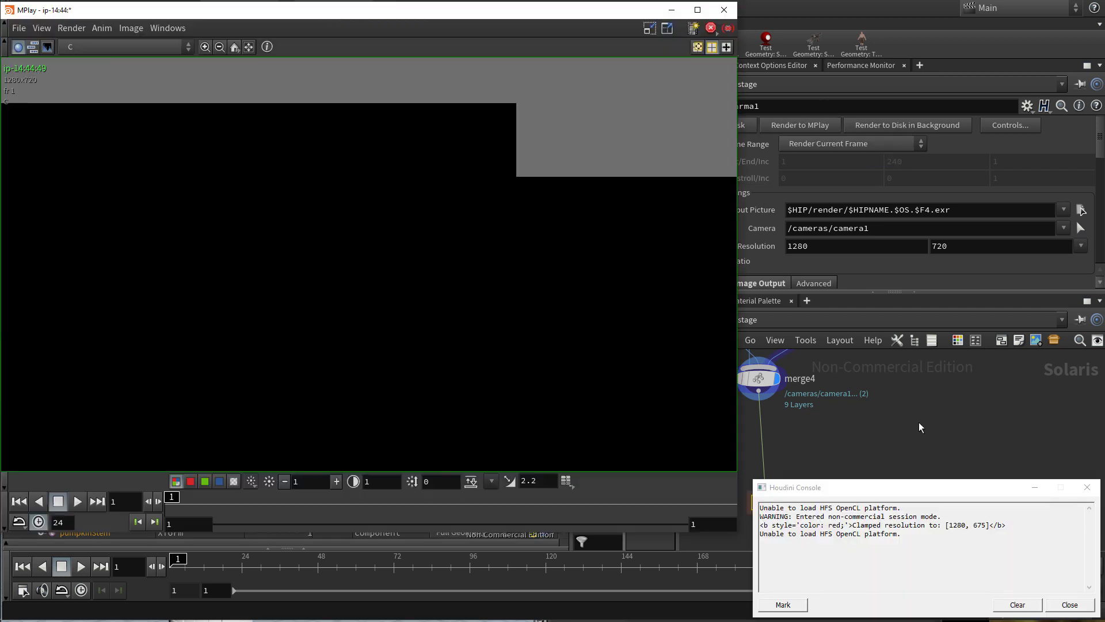
pyautogui.click(1094, 489)
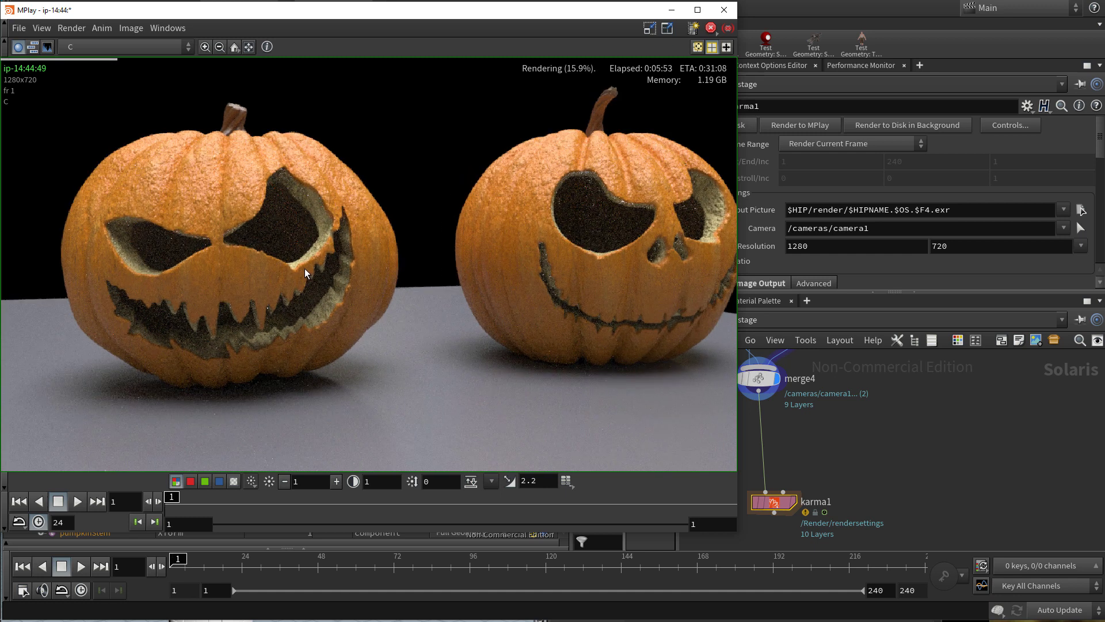
# View the combineddiffuse, combinedglossyreflection and directdiffuse passes of the render in MPlay
pyautogui.click(73, 48)
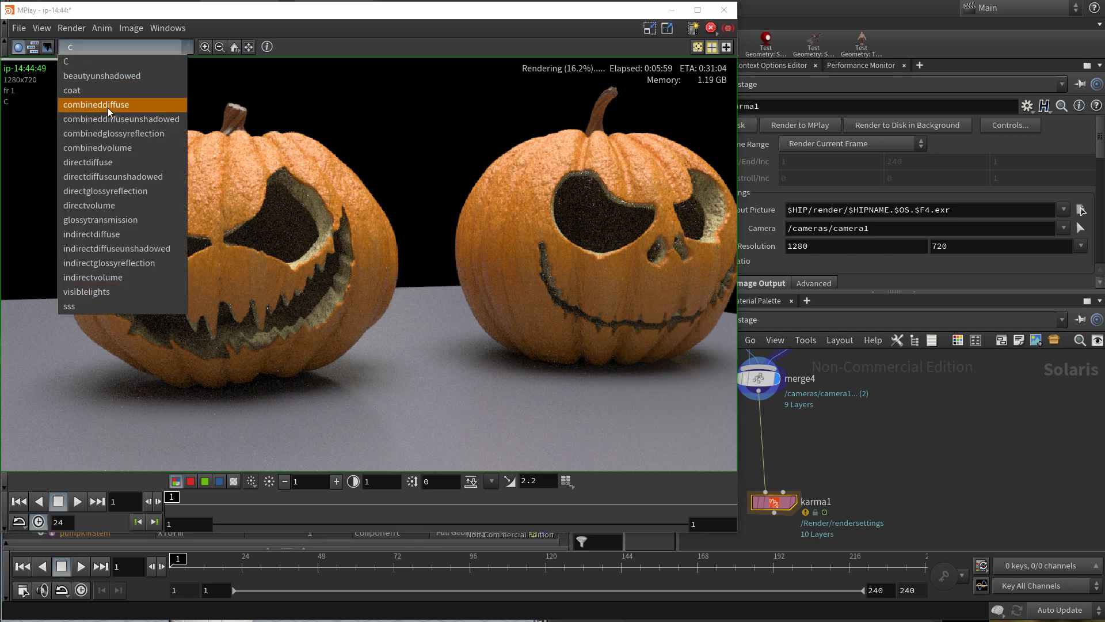
pyautogui.click(109, 108)
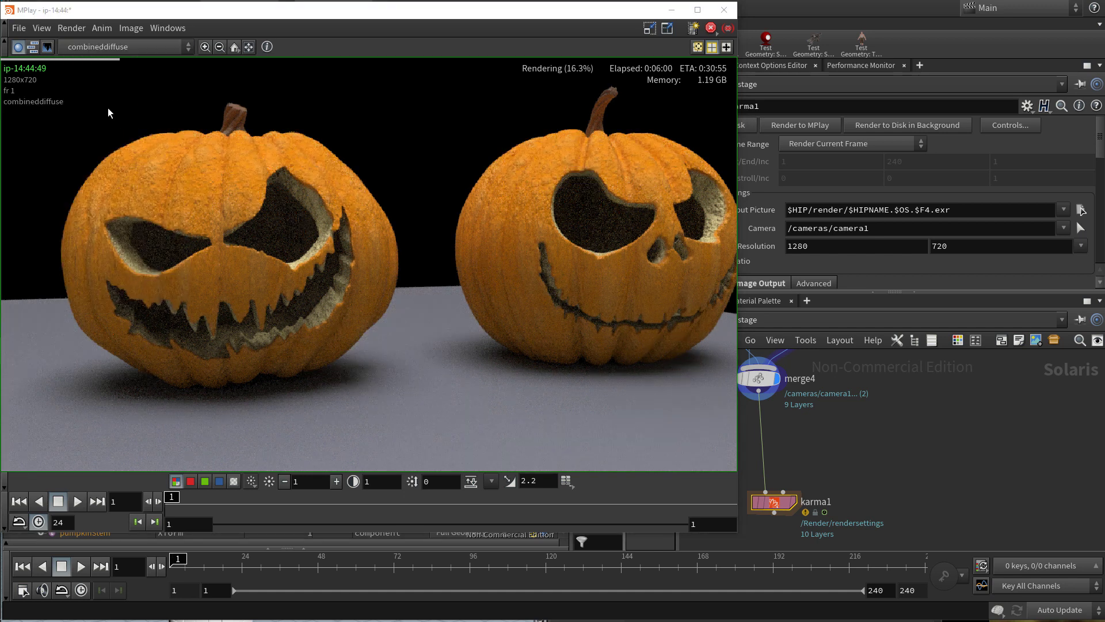
pyautogui.click(136, 53)
pyautogui.click(129, 134)
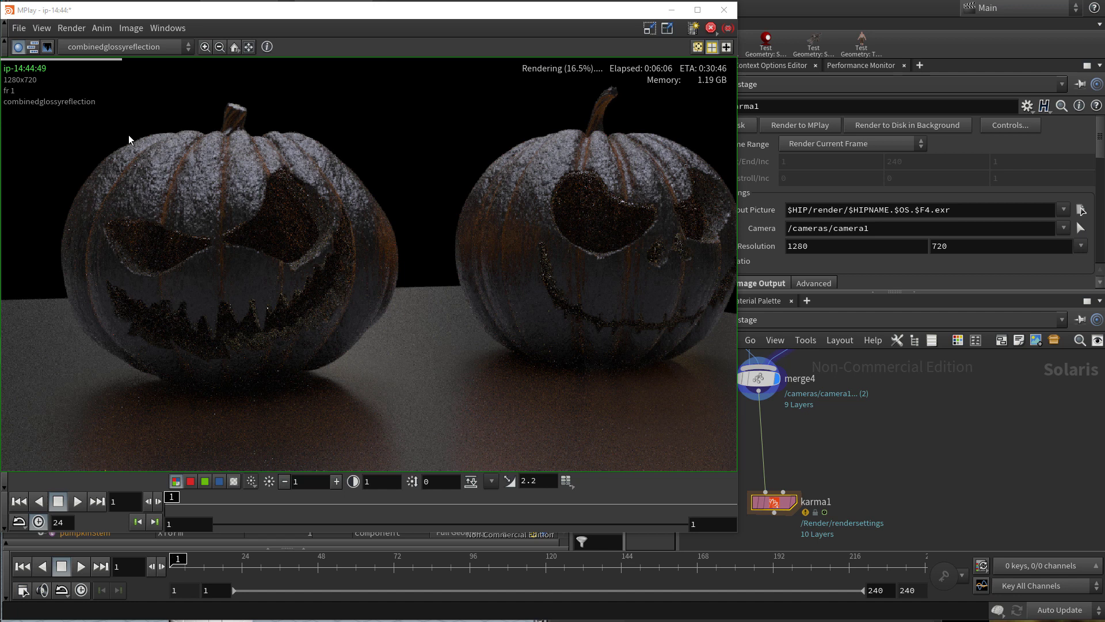
pyautogui.click(137, 51)
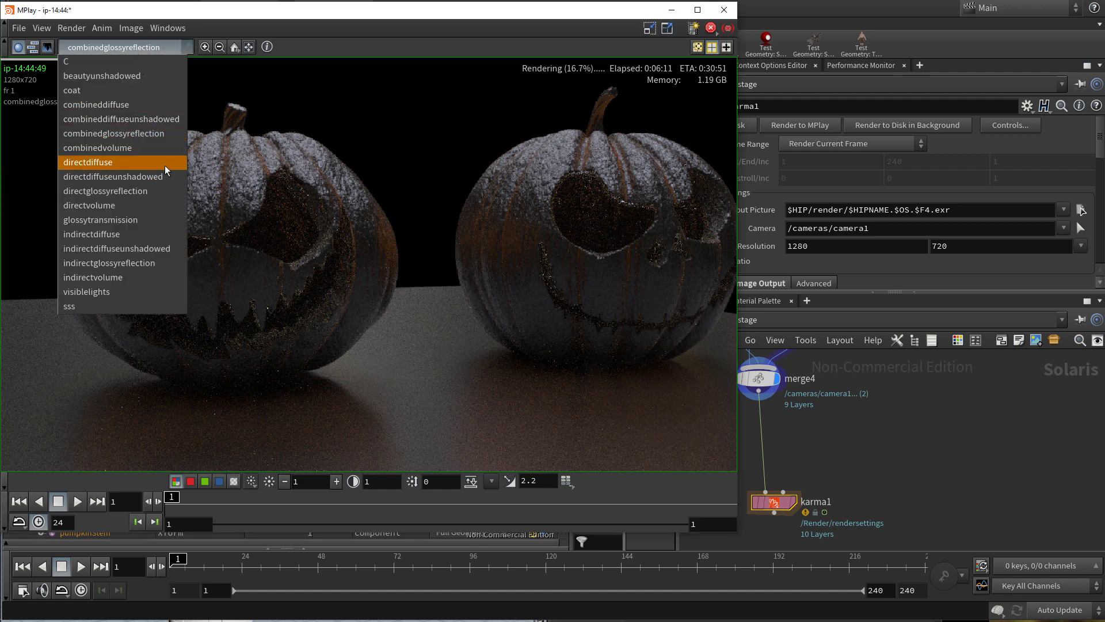
pyautogui.click(165, 169)
# View the directglossyreflection and sss passes, and switch the display back to the C plane
pyautogui.click(132, 45)
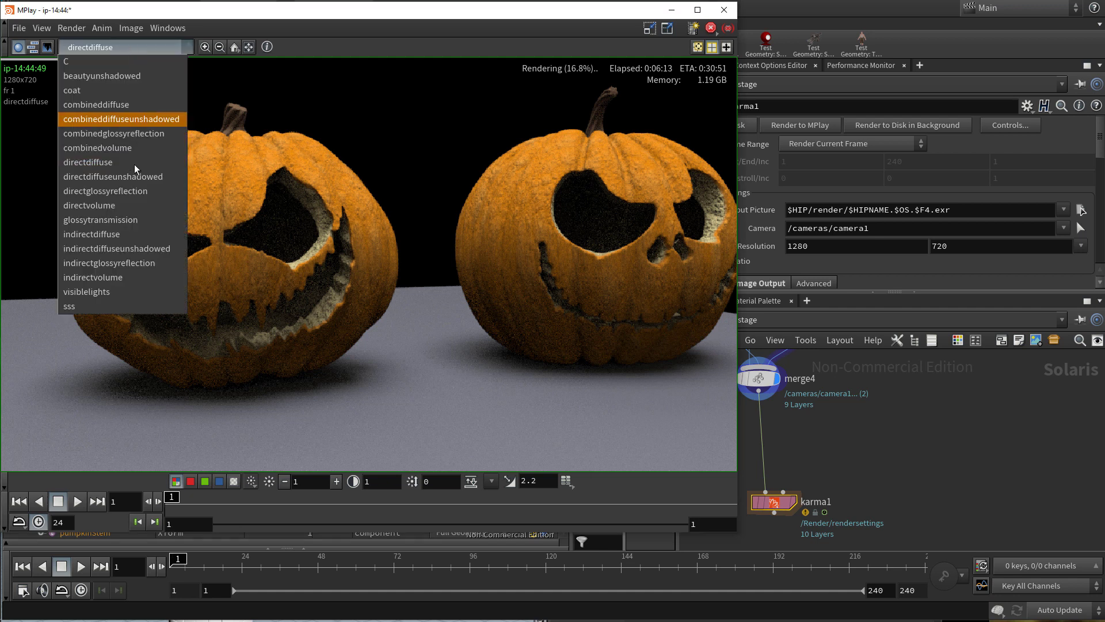
pyautogui.click(136, 190)
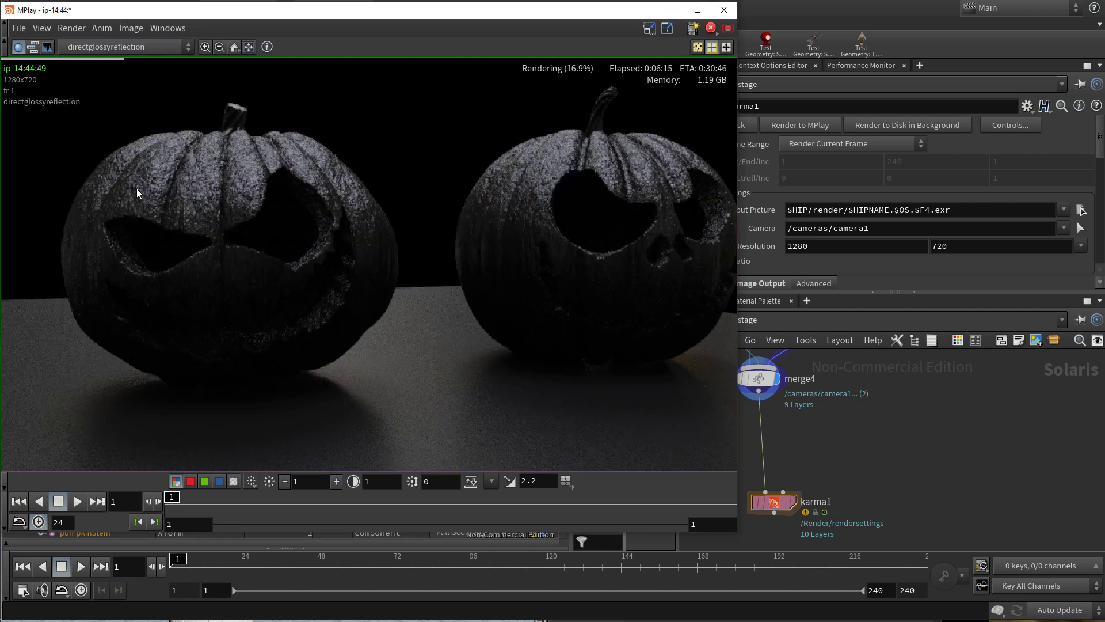
pyautogui.click(103, 48)
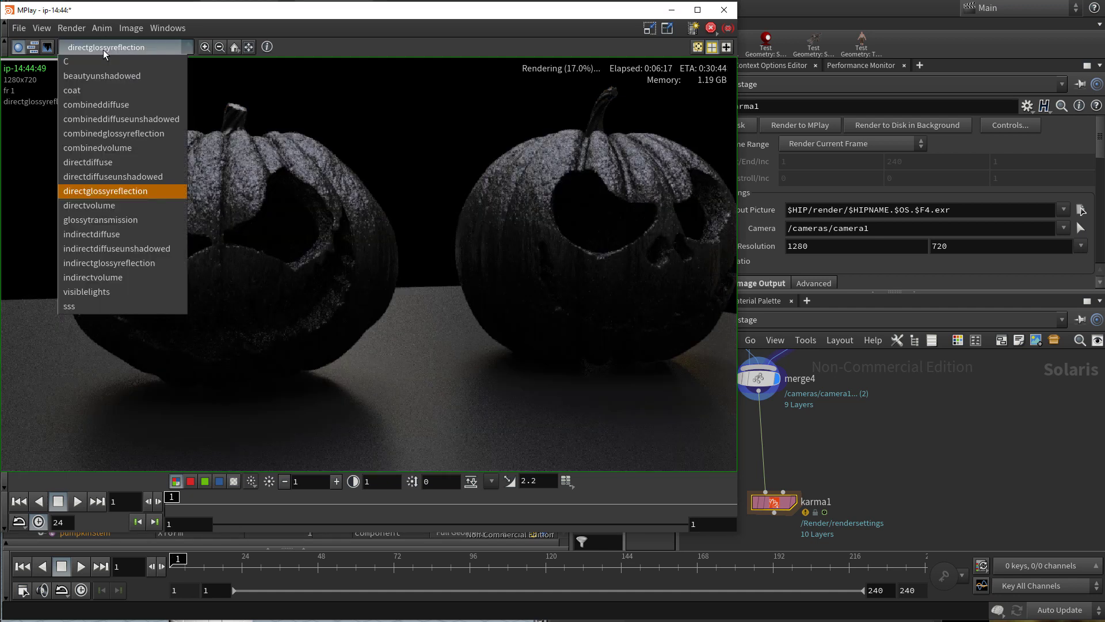
pyautogui.click(104, 305)
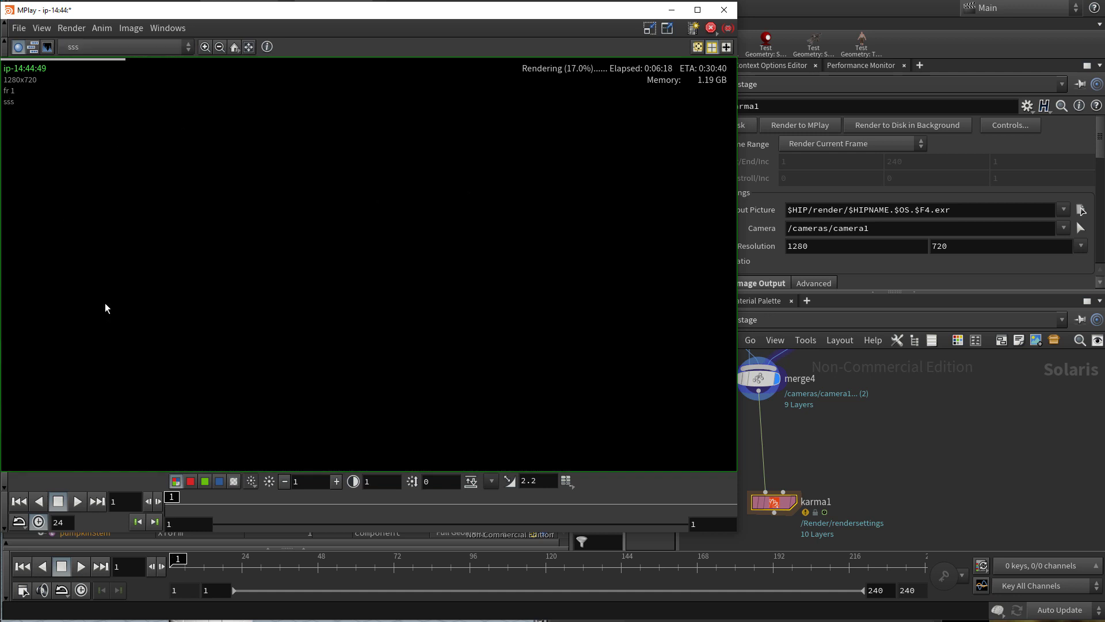
pyautogui.click(140, 51)
pyautogui.click(136, 60)
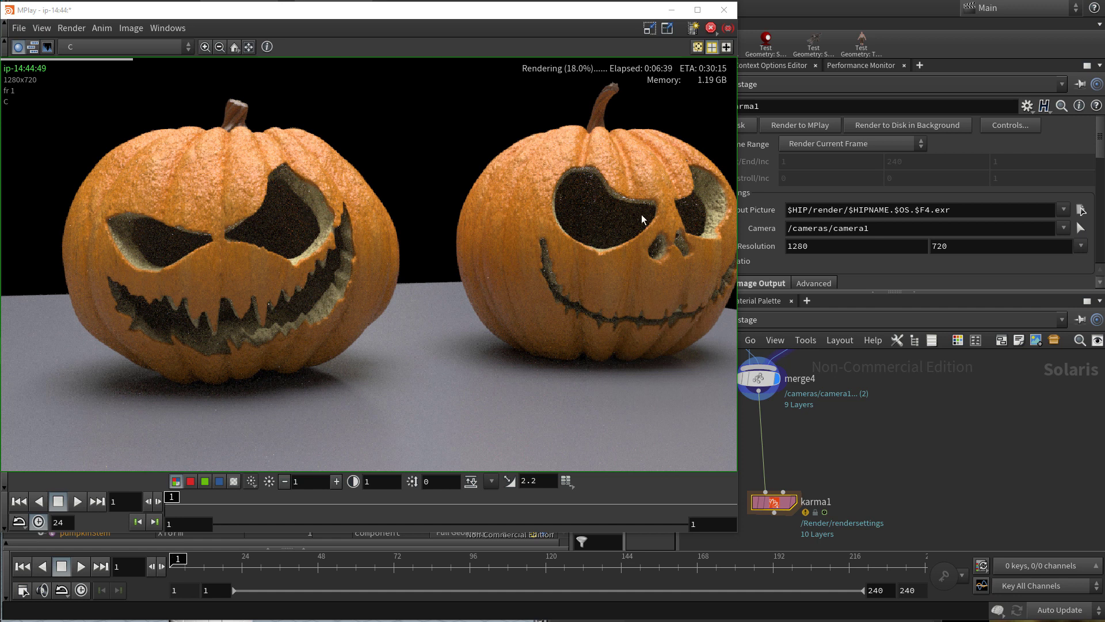
# Inspect both pumpkins in the beauty render, stop the render and close MPlay
pyautogui.scroll(-2, 641, 215)
pyautogui.scroll(1, 641, 214)
pyautogui.moveTo(644, 219); pyautogui.dragTo(625, 223, button='middle')
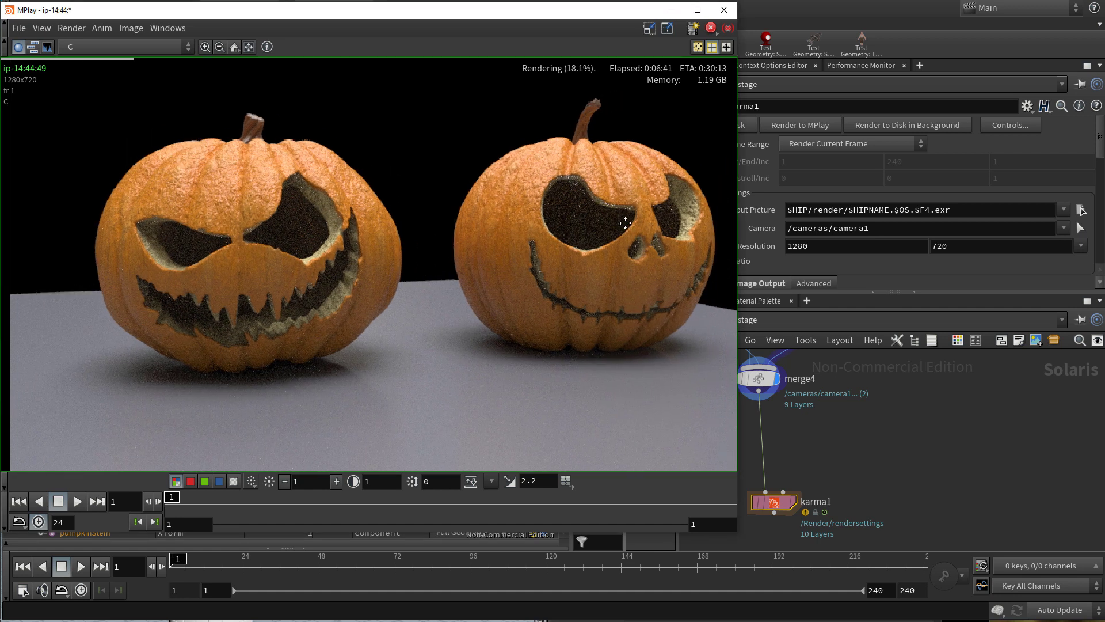
pyautogui.click(729, 28)
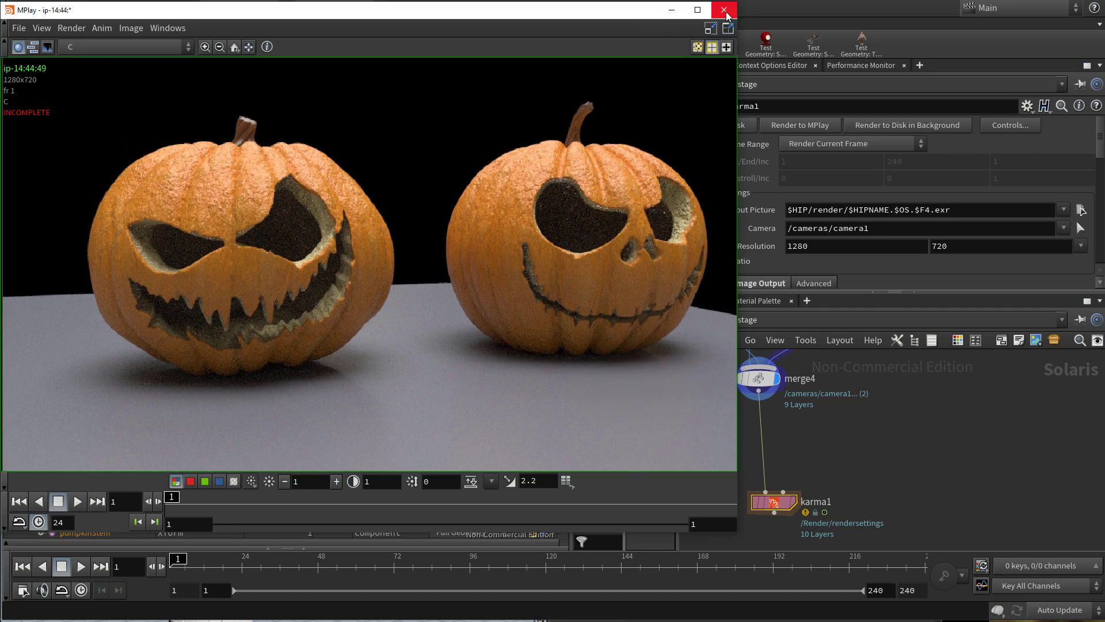
pyautogui.click(726, 10)
# Open the pumpkin_skin material network inside materiallibrary1
pyautogui.scroll(-3, 893, 404)
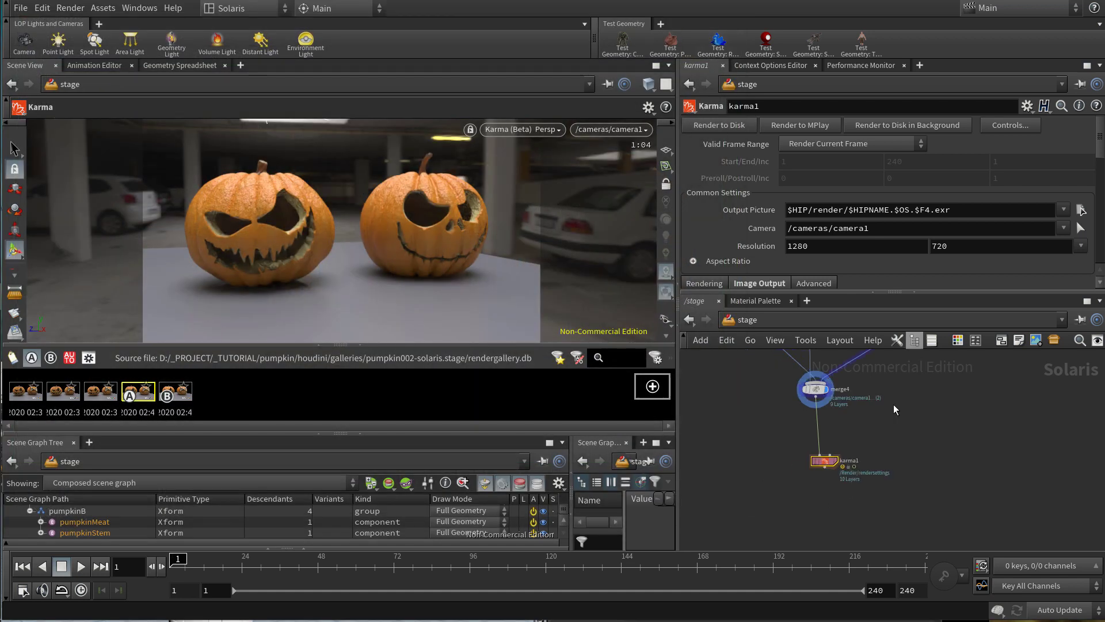
pyautogui.scroll(-2, 892, 398)
pyautogui.moveTo(892, 398); pyautogui.dragTo(882, 472, button='middle')
pyautogui.moveTo(872, 368); pyautogui.dragTo(863, 465, button='middle')
pyautogui.scroll(3, 830, 494)
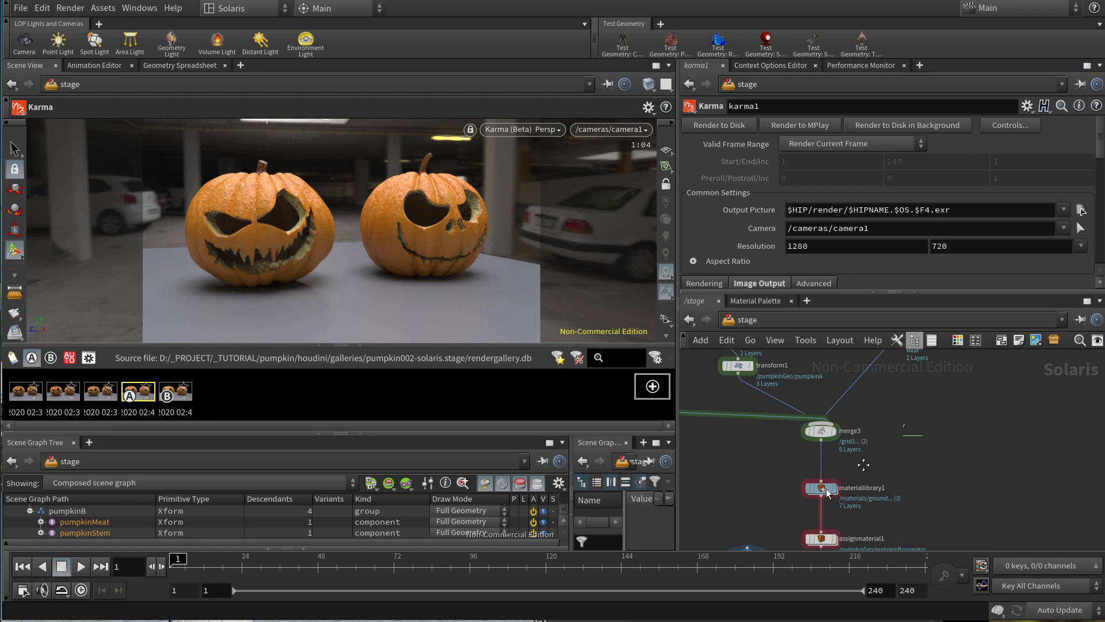
pyautogui.click(825, 488)
pyautogui.doubleClick(823, 490)
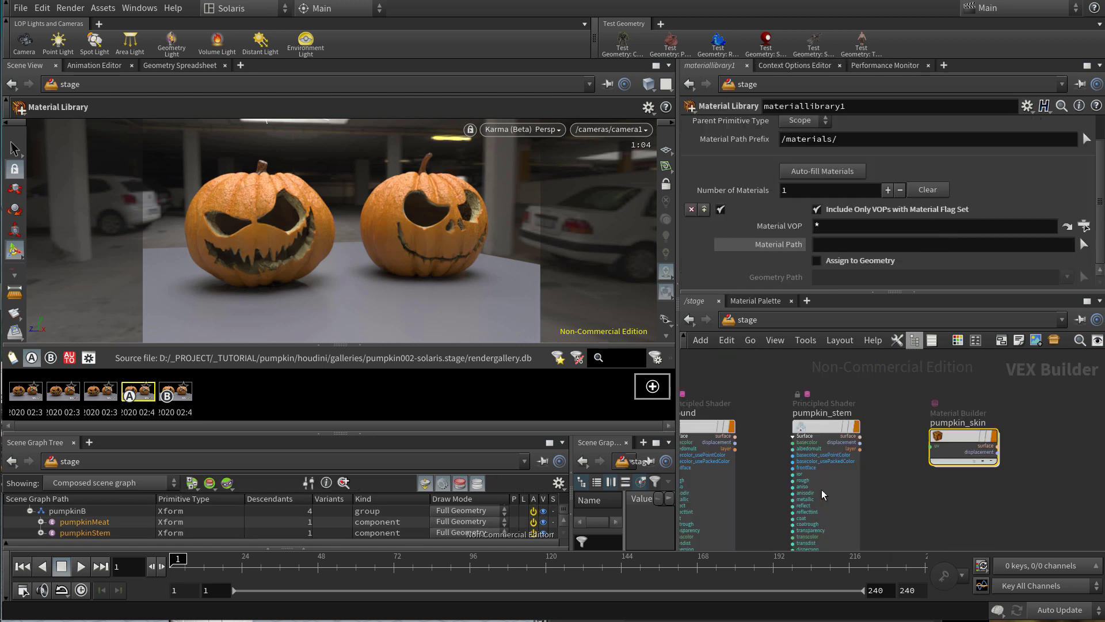
pyautogui.click(813, 417)
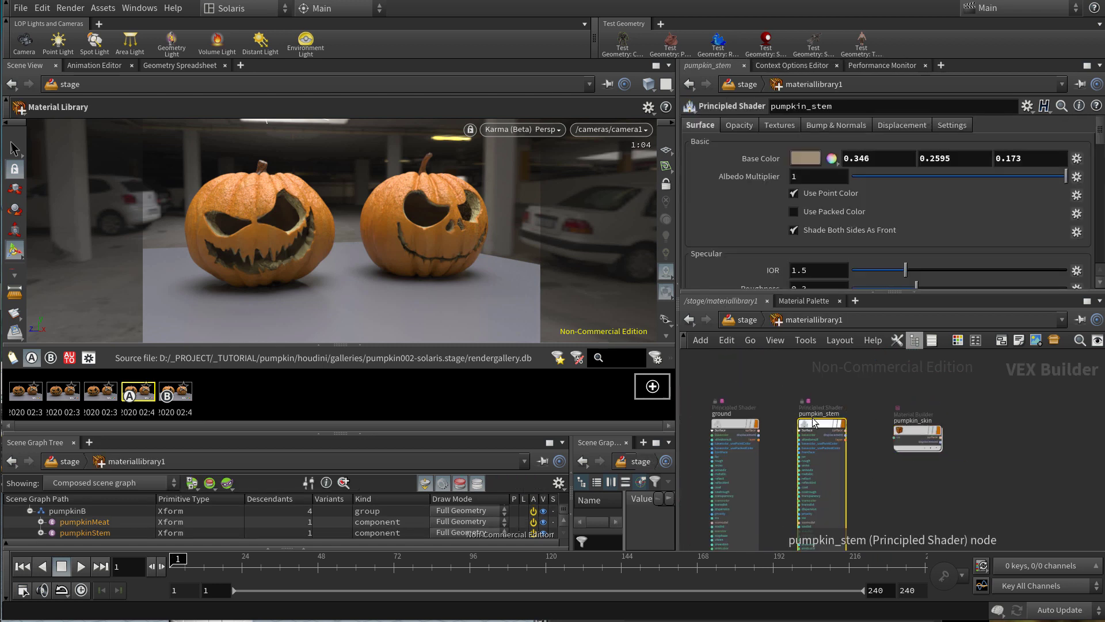
pyautogui.doubleClick(910, 428)
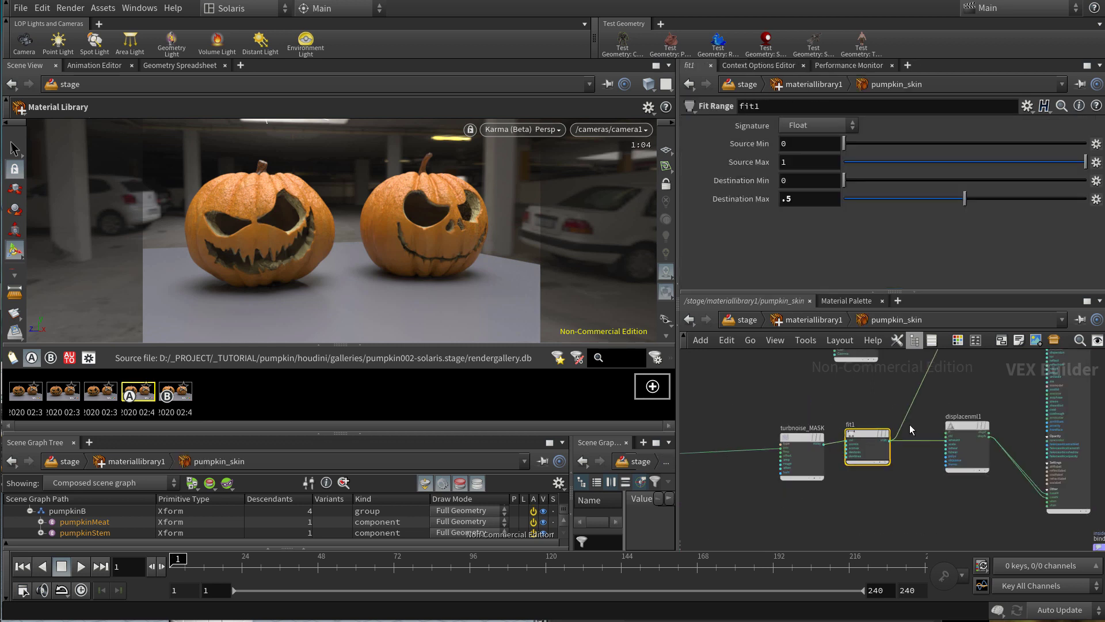
# Set the displacement scale of displacenml1 to 0.02
pyautogui.click(936, 439)
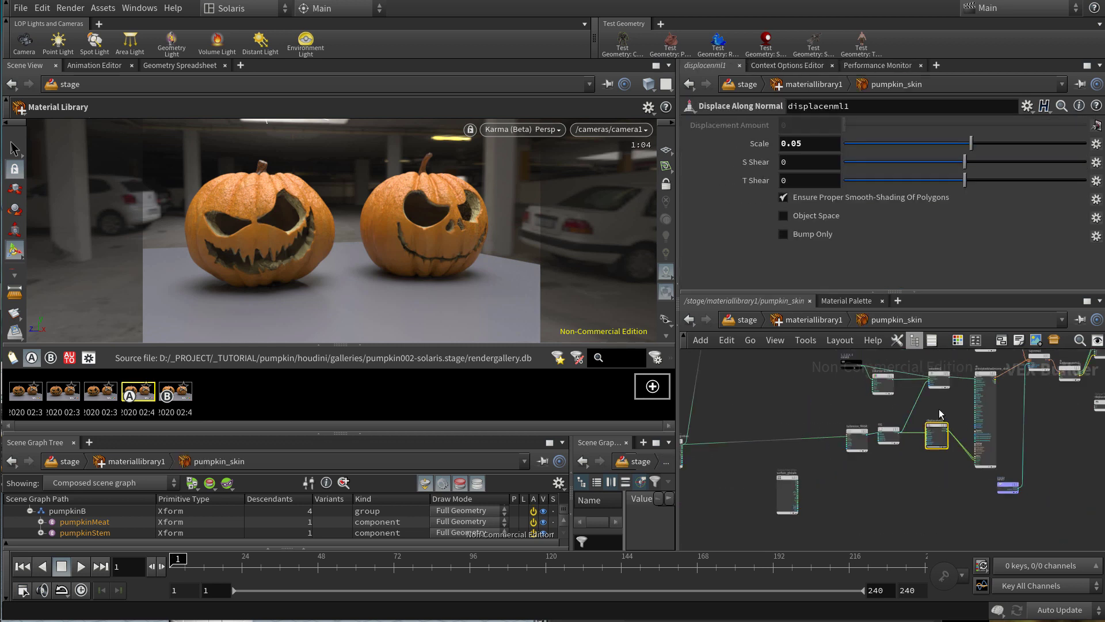
pyautogui.click(809, 143)
pyautogui.write('0.02')
pyautogui.press('Return')
# Set the displacement scale of displacenml2 to 0.04
pyautogui.scroll(5, 895, 470)
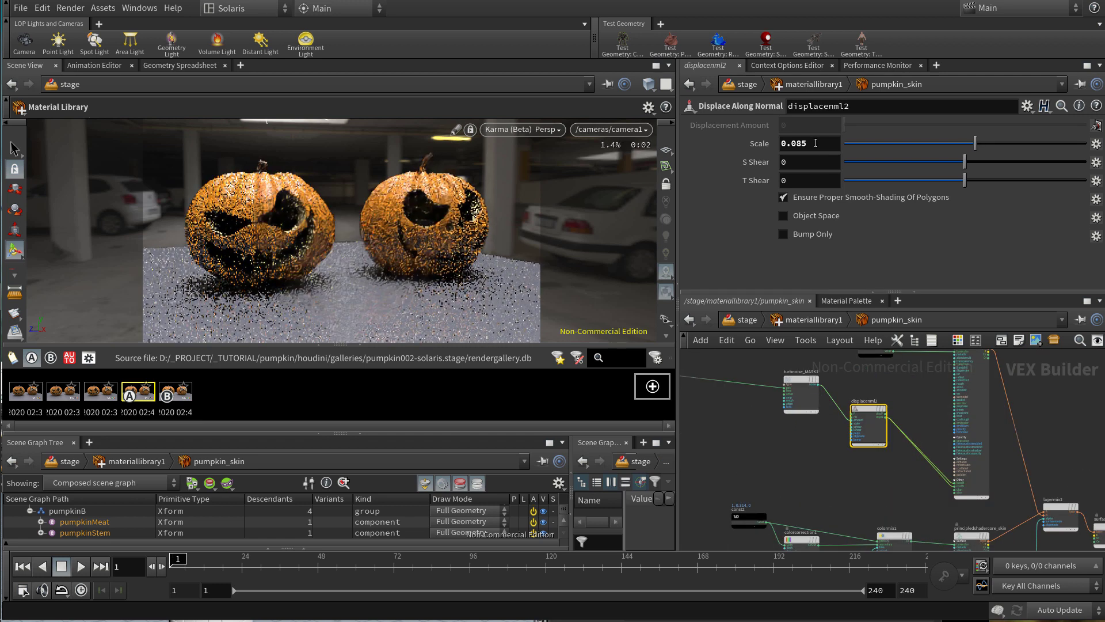
pyautogui.click(816, 142)
pyautogui.press('BackSpace')
pyautogui.press('BackSpace')
pyautogui.write('4')
pyautogui.press('Return')
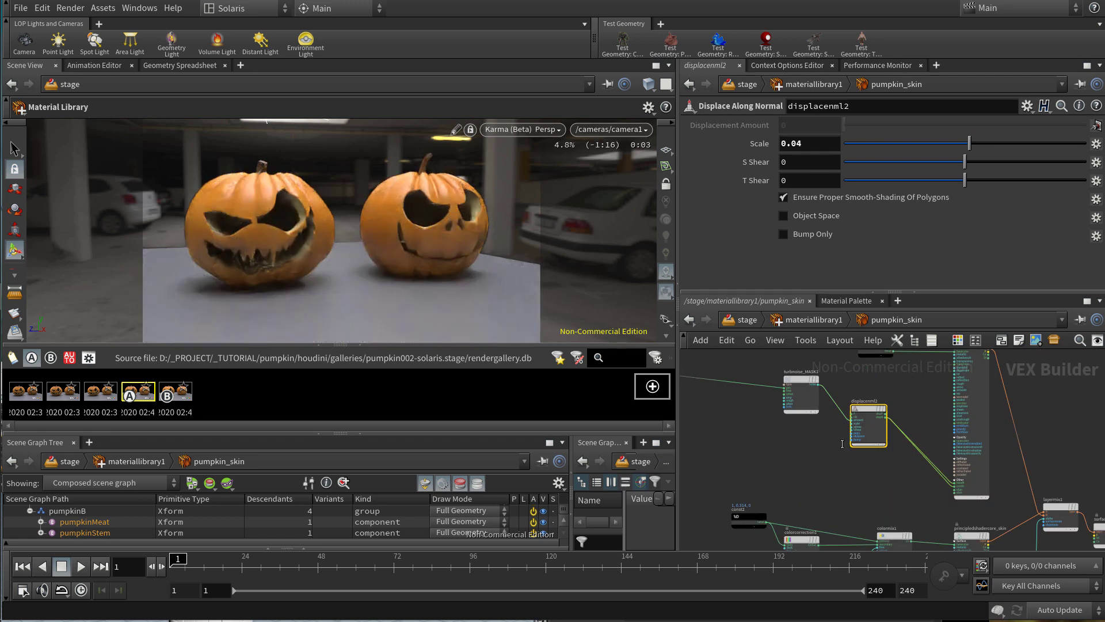
# Set the frequency of the turbnoise_MASK1 turbulent noise to 6 on all three axes
pyautogui.click(802, 378)
pyautogui.click(807, 181)
pyautogui.press('BackSpace')
pyautogui.write('6')
pyautogui.click(888, 185)
pyautogui.press('BackSpace')
pyautogui.write('6')
pyautogui.click(1002, 188)
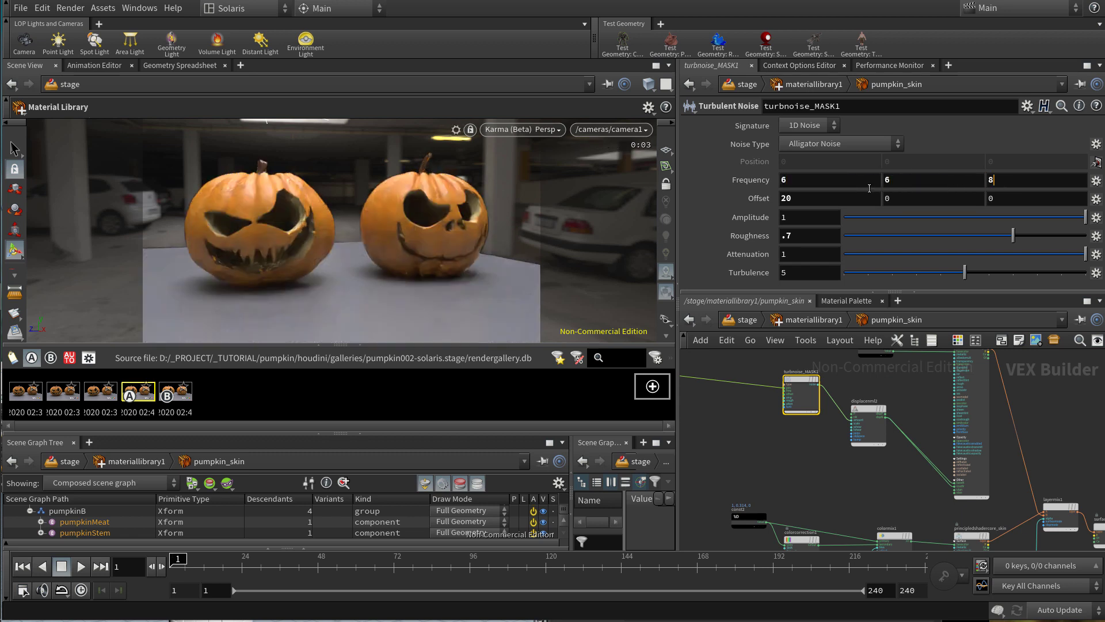
pyautogui.press('BackSpace')
pyautogui.write('6')
pyautogui.press('Return')
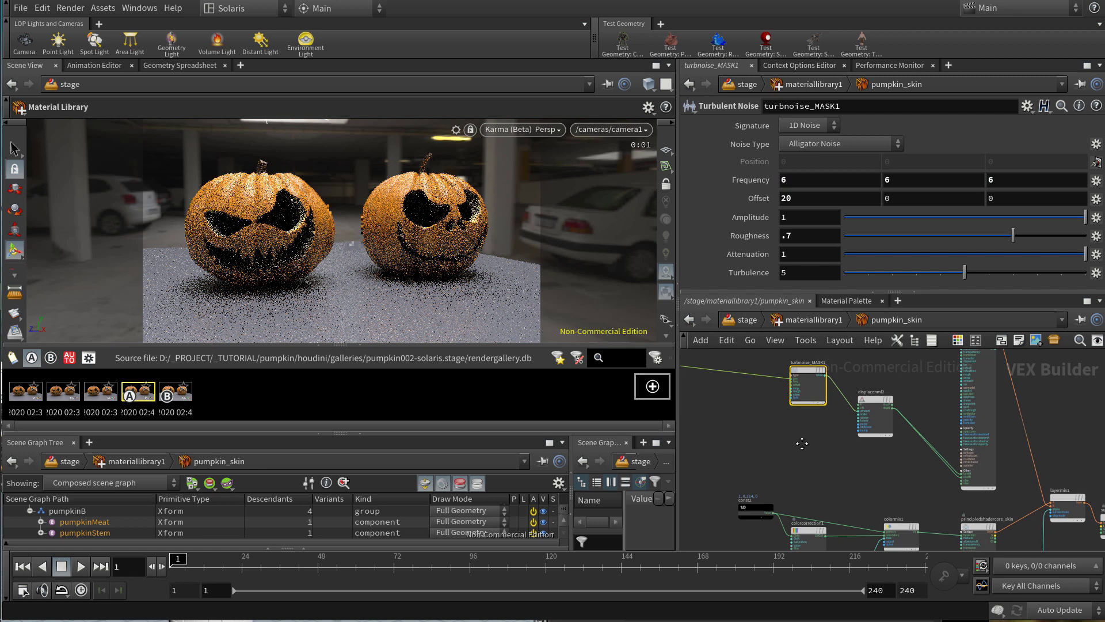
pyautogui.scroll(-5, 800, 437)
pyautogui.moveTo(758, 474); pyautogui.dragTo(781, 441, button='middle')
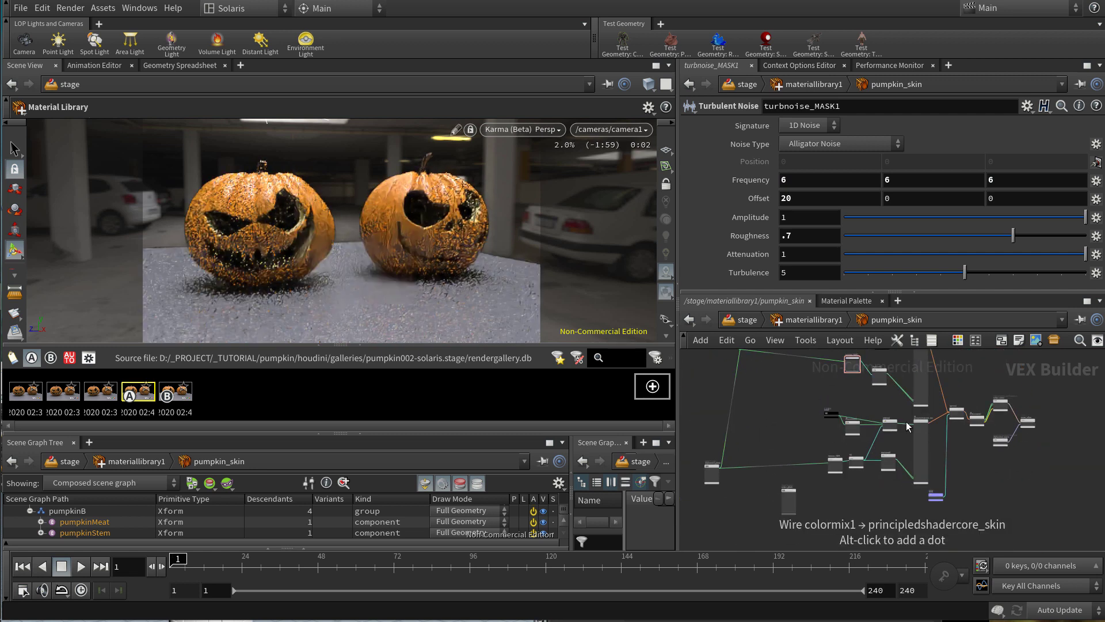
pyautogui.moveTo(841, 402); pyautogui.dragTo(831, 417, button='middle')
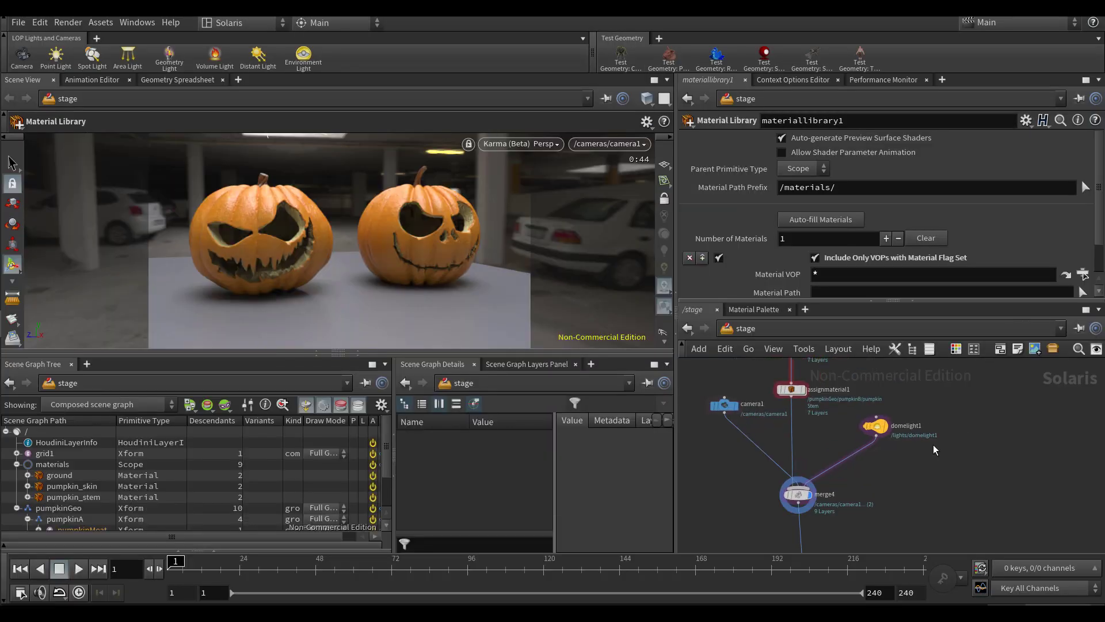
# Insert a Switch node on the wire between domelight1 and merge4 and place it beside domelight1
pyautogui.press('Tab')
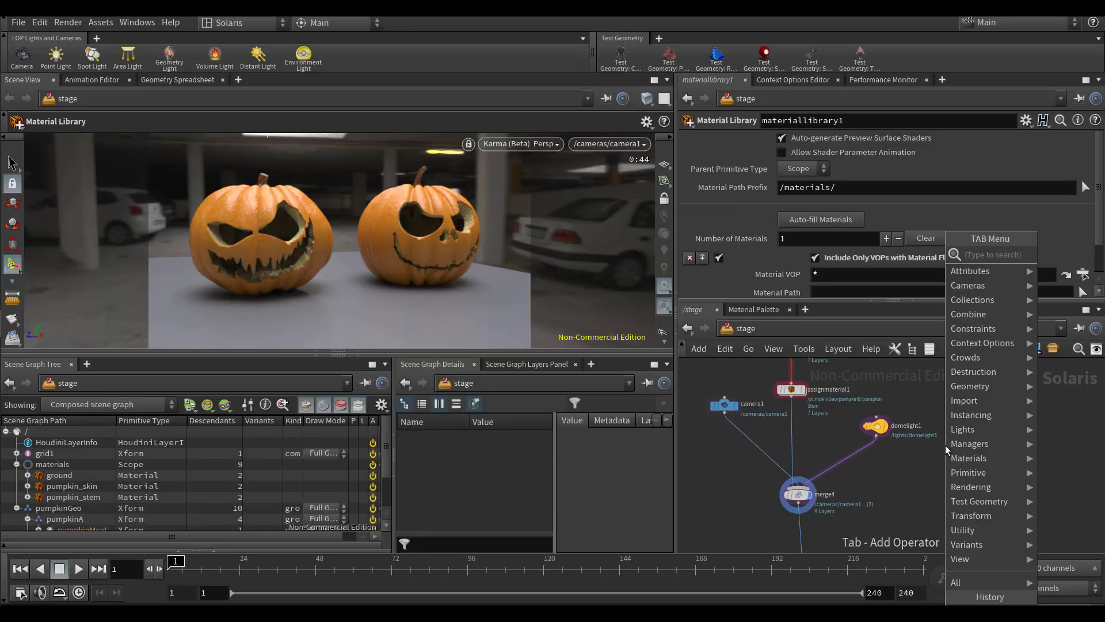
pyautogui.write('sw')
pyautogui.press('Return')
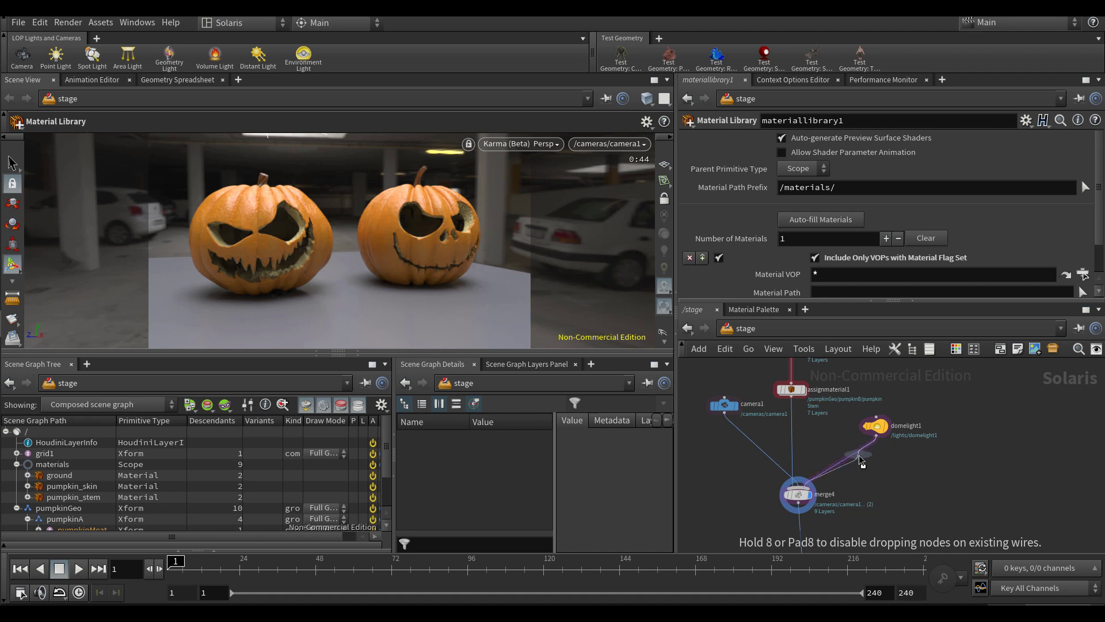
pyautogui.click(858, 456)
pyautogui.moveTo(977, 469); pyautogui.dragTo(989, 463)
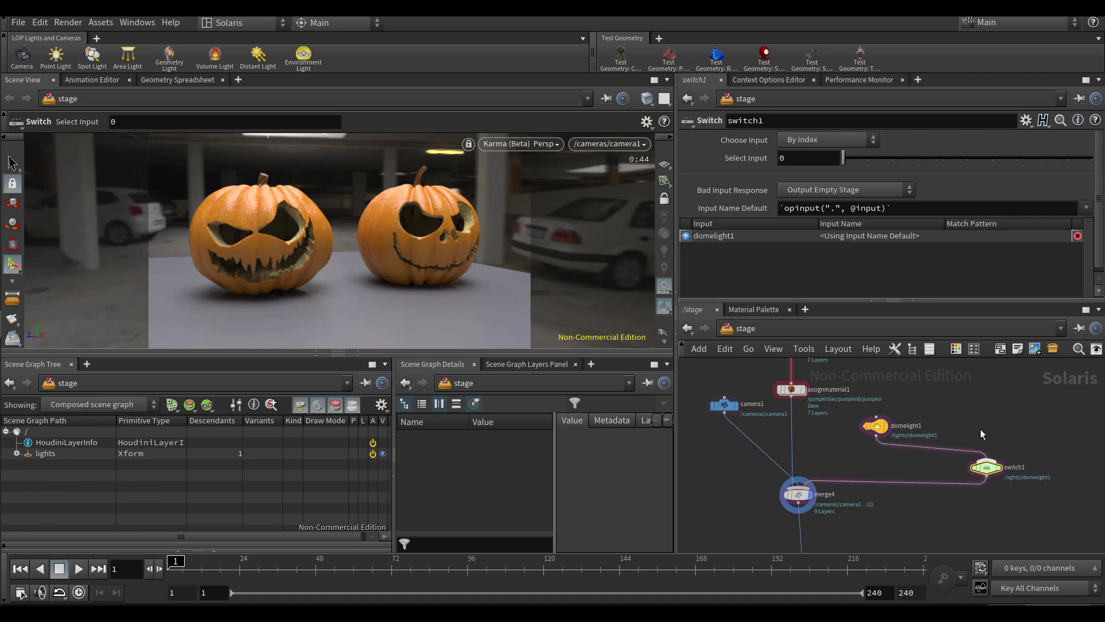
# Add a new Merge node above switch1 and wire it in as the switch's second input
pyautogui.moveTo(974, 402); pyautogui.dragTo(906, 414, button='middle')
pyautogui.press('Tab')
pyautogui.write('mer')
pyautogui.press('Return')
pyautogui.click(996, 422)
pyautogui.moveTo(995, 430); pyautogui.dragTo(940, 462)
# Duplicate domelight1 and connect the copy to the input of merge5
pyautogui.moveTo(1034, 468); pyautogui.dragTo(1017, 513, button='middle')
pyautogui.scroll(3, 963, 442)
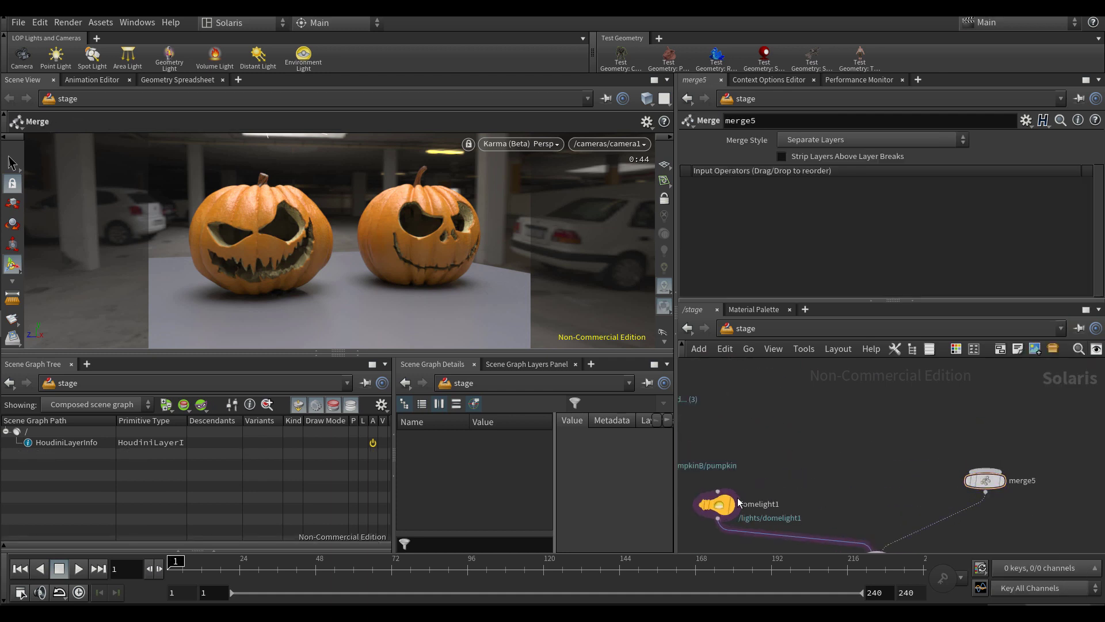
pyautogui.click(721, 511)
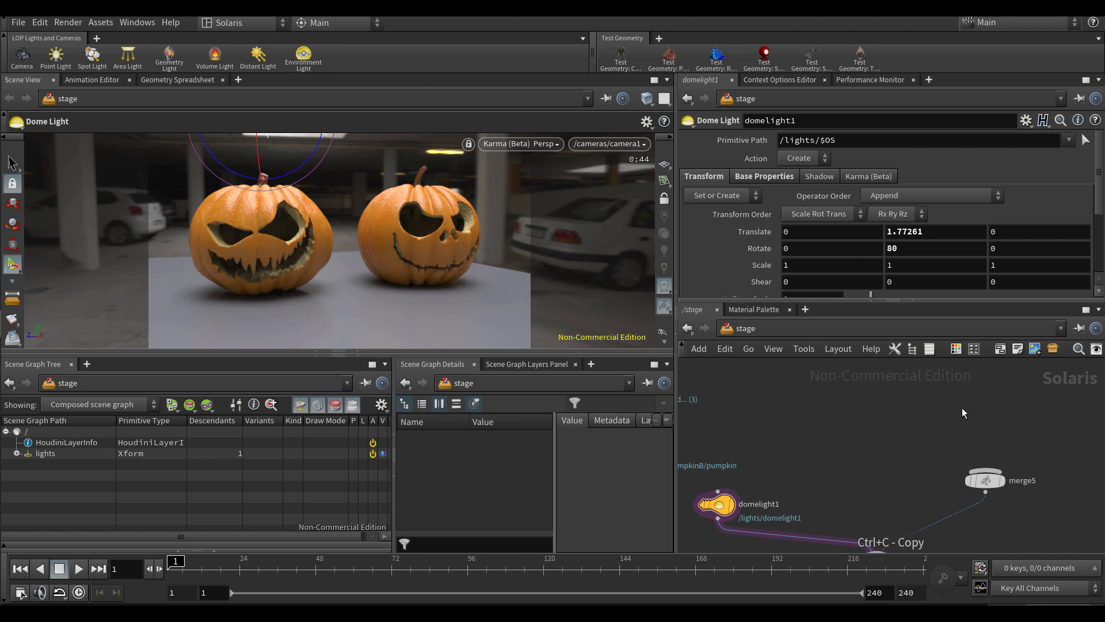
pyautogui.hotkey('ctrl', 'v')
pyautogui.moveTo(962, 422); pyautogui.dragTo(984, 469)
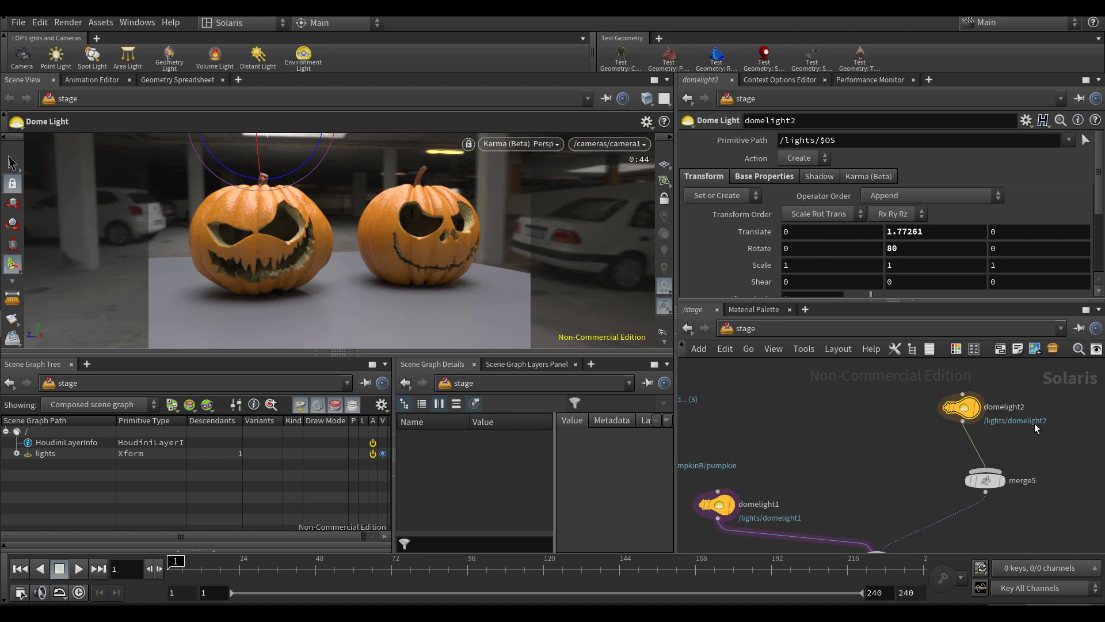
# Set the selected input of switch1 to 1
pyautogui.moveTo(875, 548); pyautogui.dragTo(871, 480, button='middle')
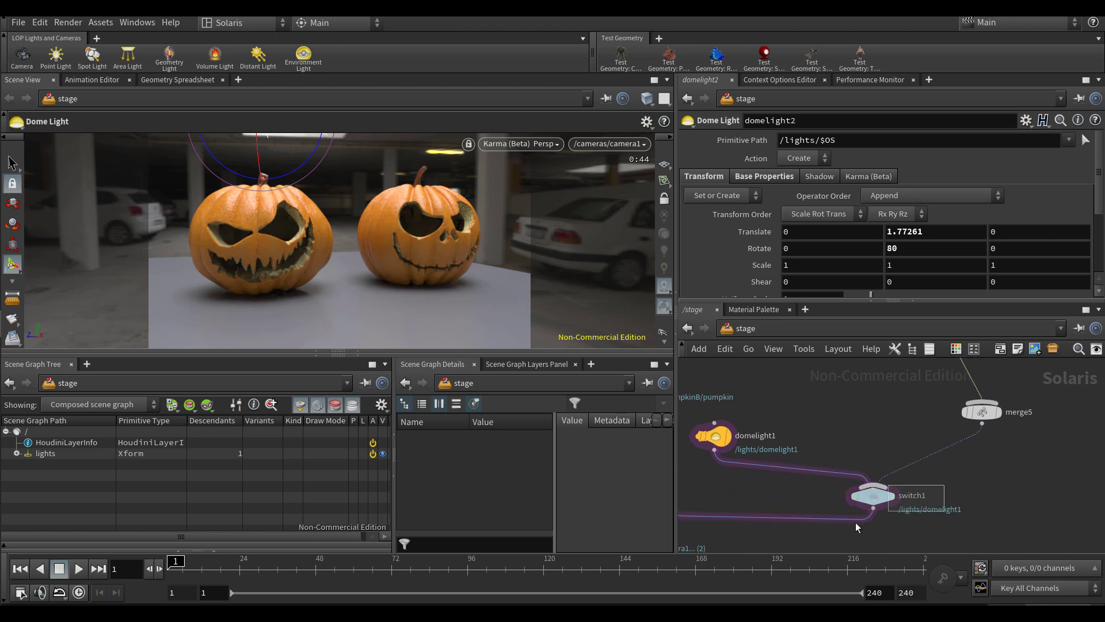
pyautogui.click(868, 496)
pyautogui.write('1')
pyautogui.press('Return')
# Set the colour of domelight2 to a dark blue with hue 226, saturation 0.715 and value 0.186
pyautogui.moveTo(990, 363); pyautogui.dragTo(964, 434, button='middle')
pyautogui.click(964, 436)
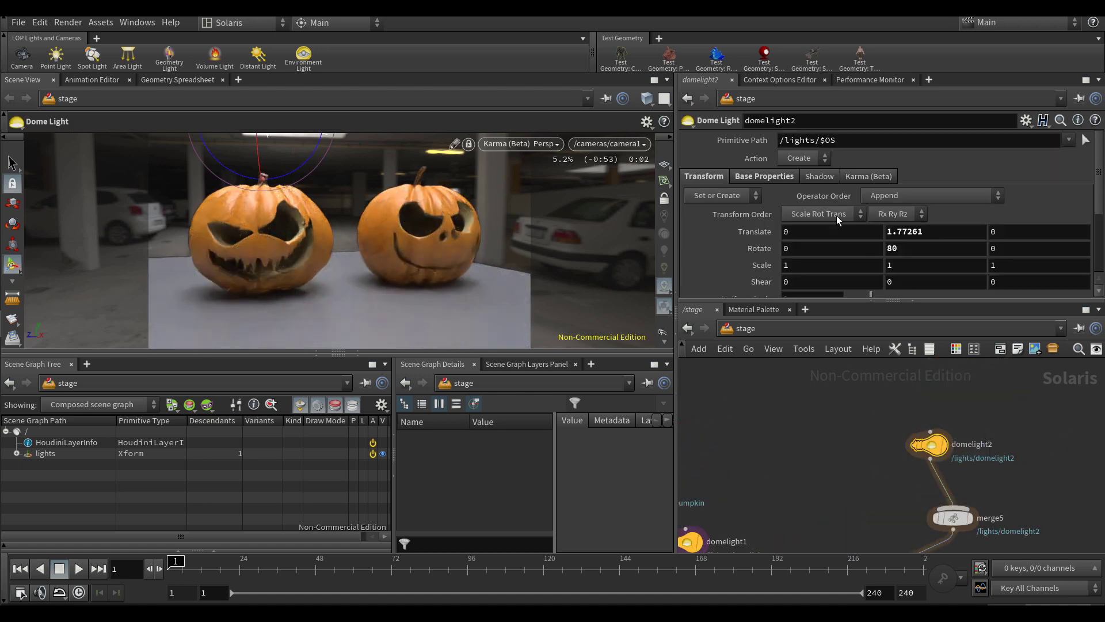
pyautogui.click(746, 178)
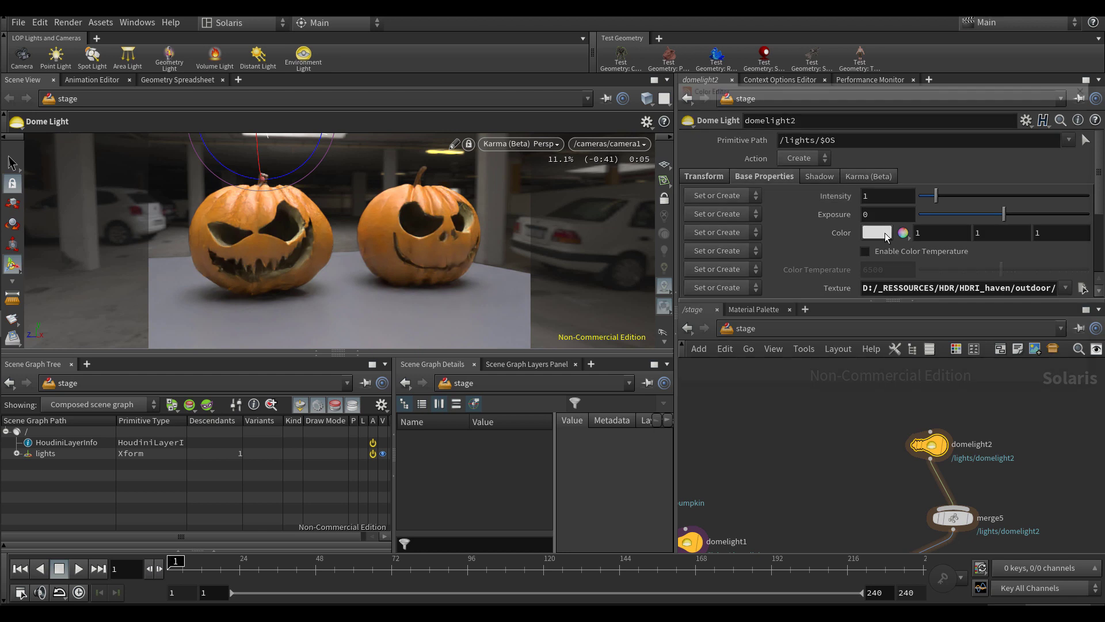
pyautogui.click(884, 232)
pyautogui.click(1026, 294)
pyautogui.click(999, 306)
pyautogui.click(951, 322)
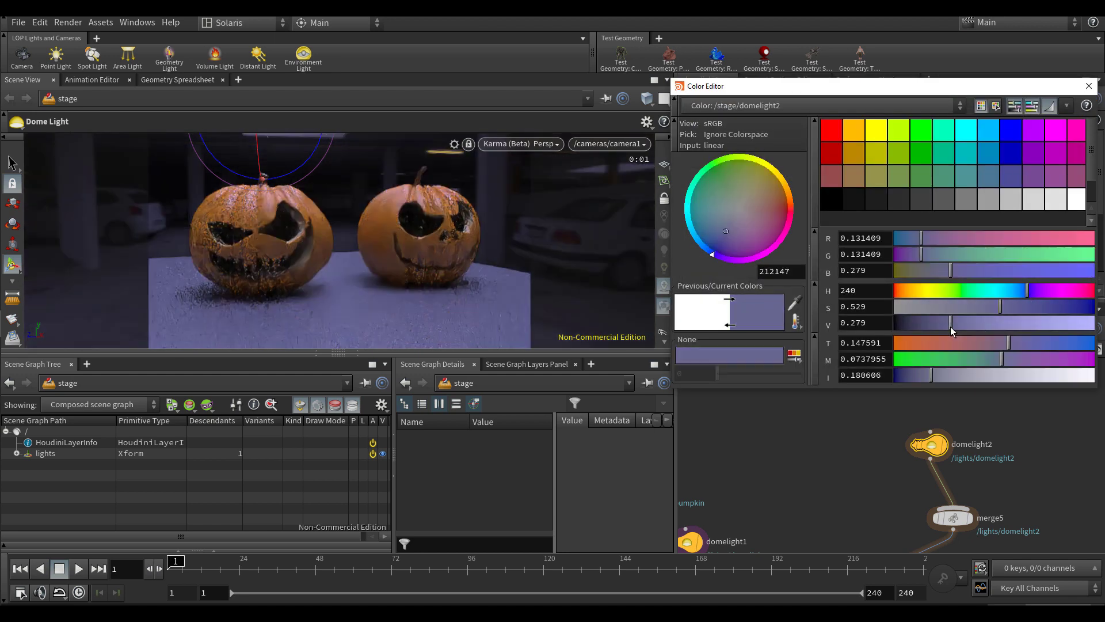
pyautogui.click(1020, 291)
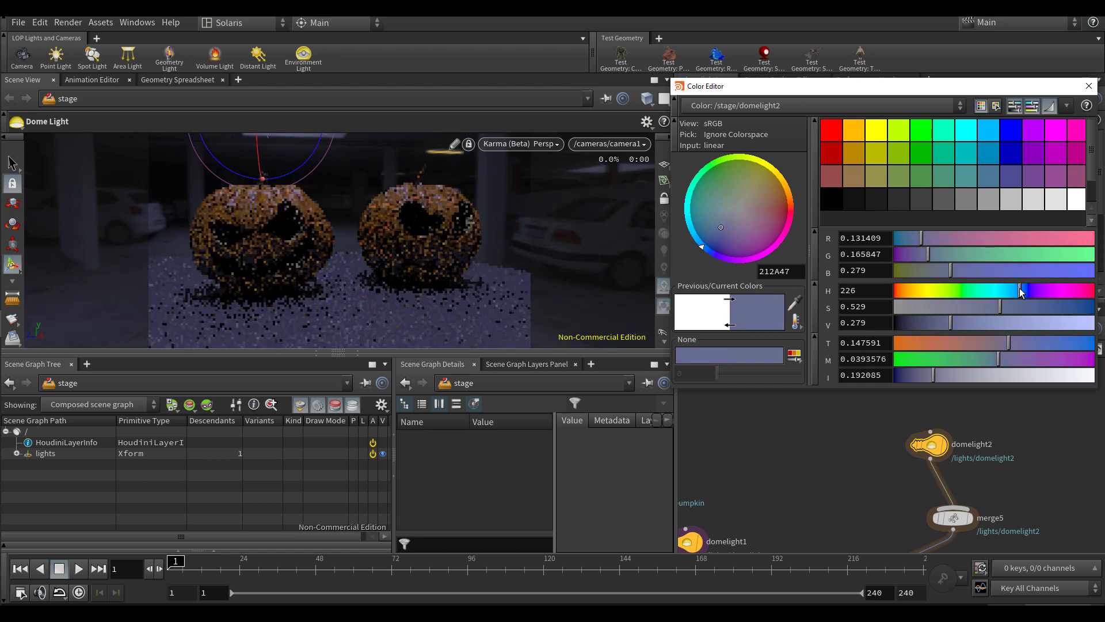
pyautogui.click(1027, 307)
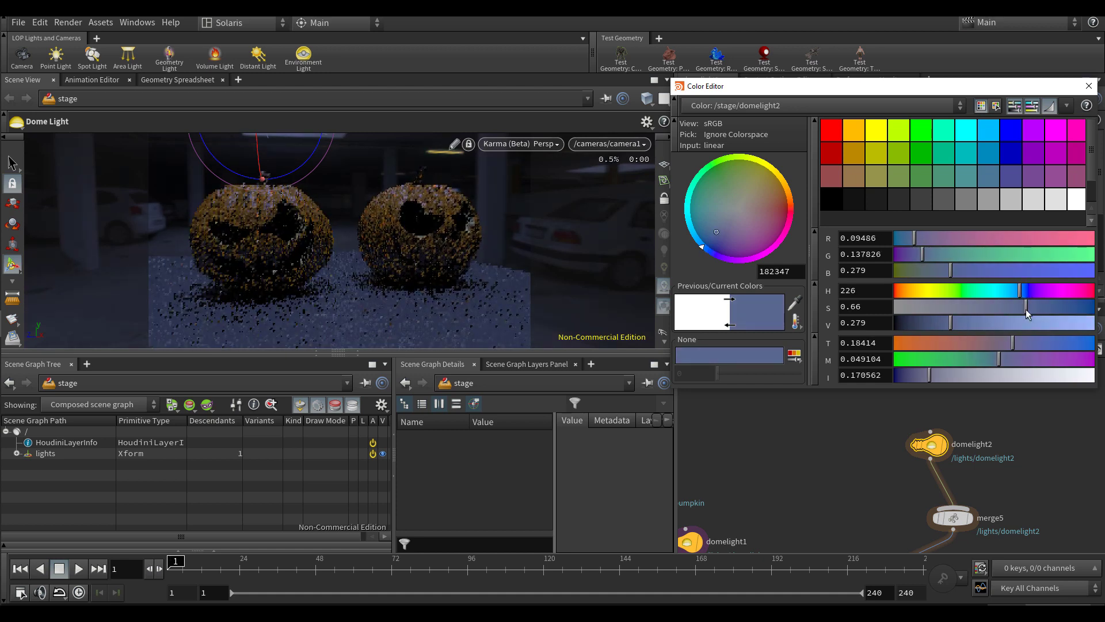
pyautogui.click(1034, 308)
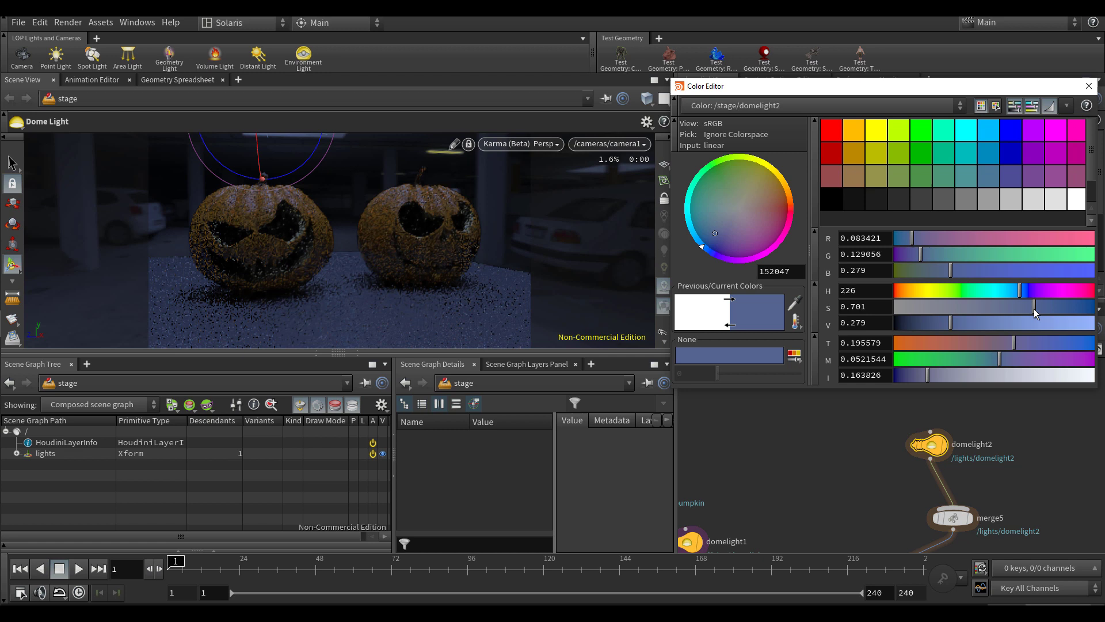
pyautogui.moveTo(949, 320); pyautogui.dragTo(931, 325)
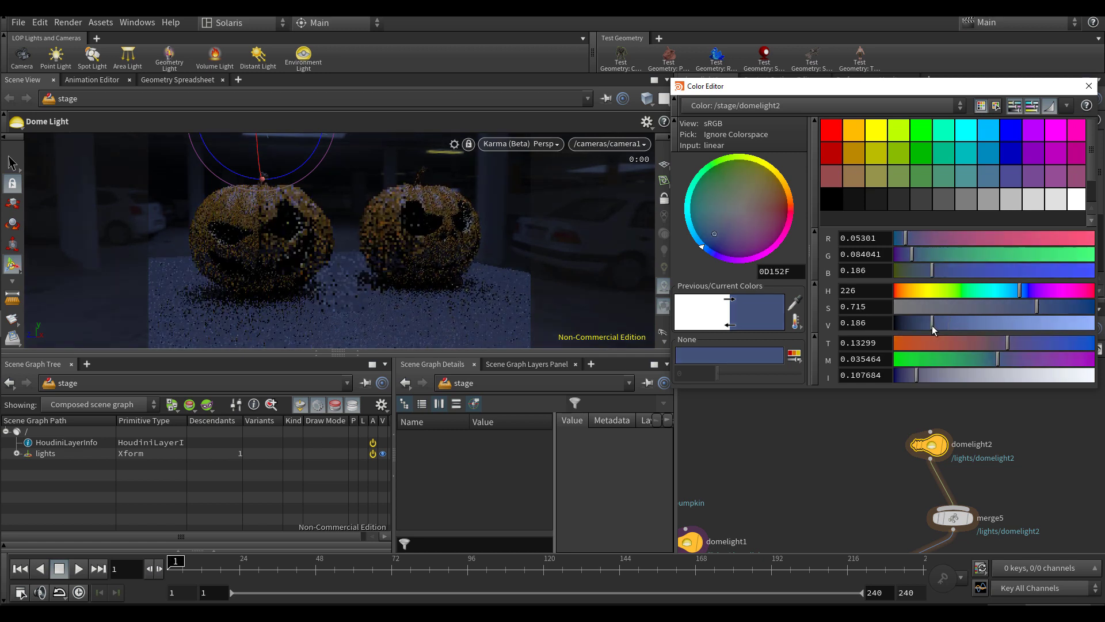
pyautogui.click(1088, 86)
# Add a Light node next to domelight2 and connect it to merge5
pyautogui.moveTo(1003, 458); pyautogui.dragTo(965, 465, button='middle')
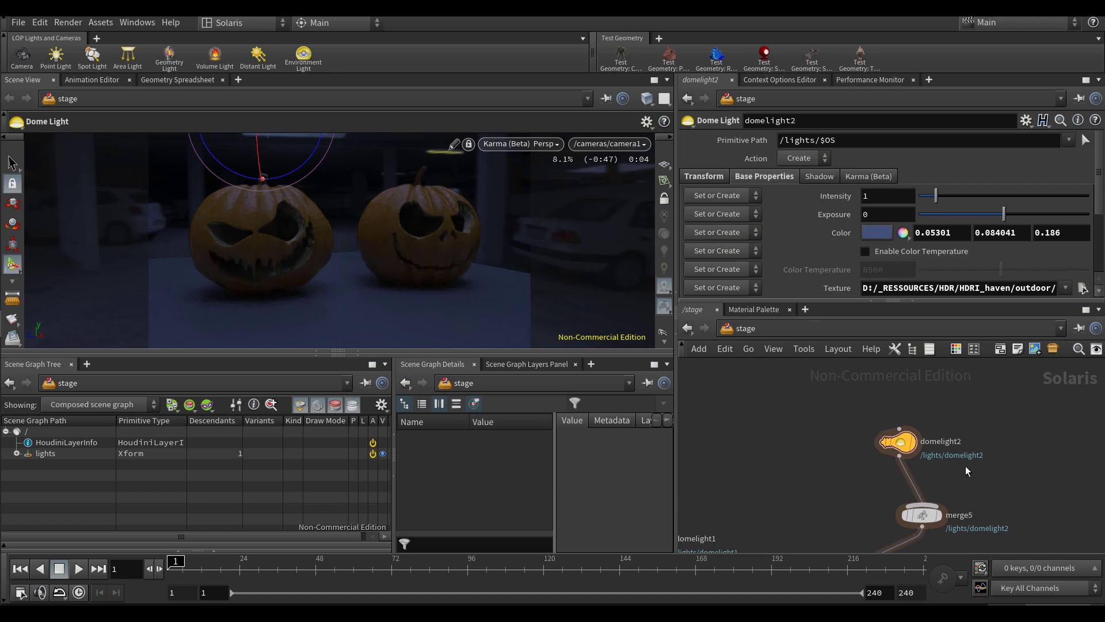
pyautogui.press('Tab')
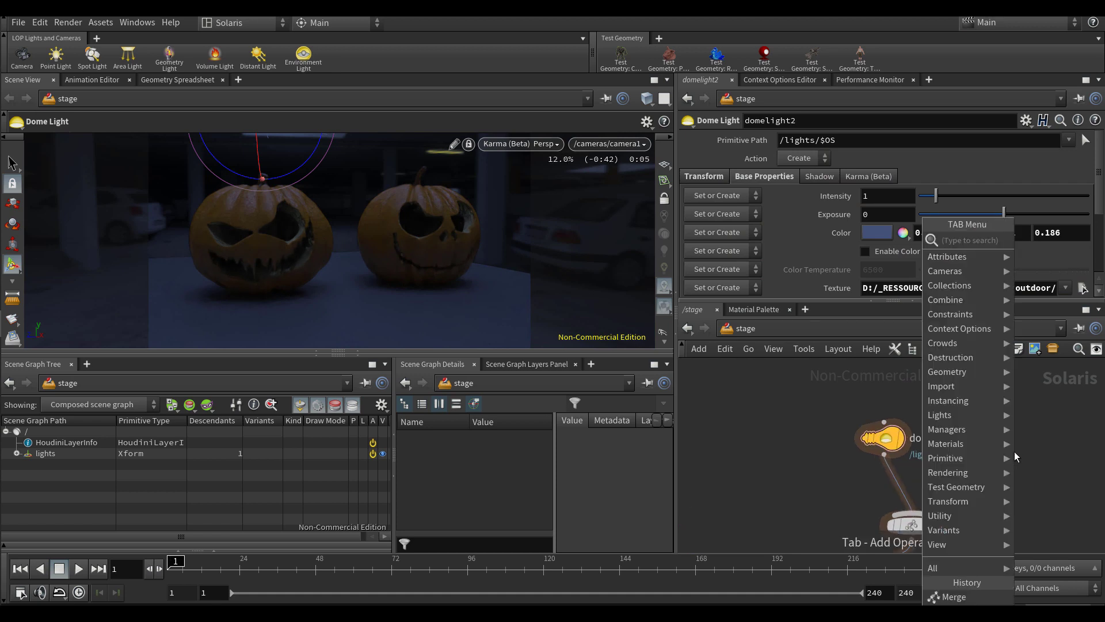
pyautogui.press('Escape')
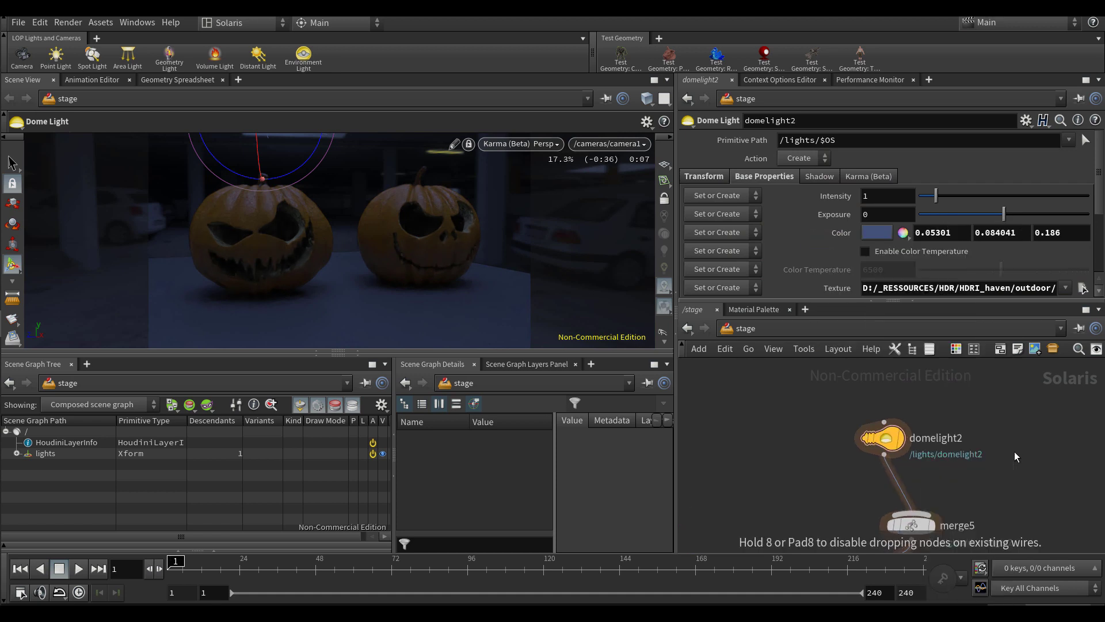
pyautogui.click(1014, 451)
pyautogui.moveTo(1014, 468); pyautogui.dragTo(931, 509)
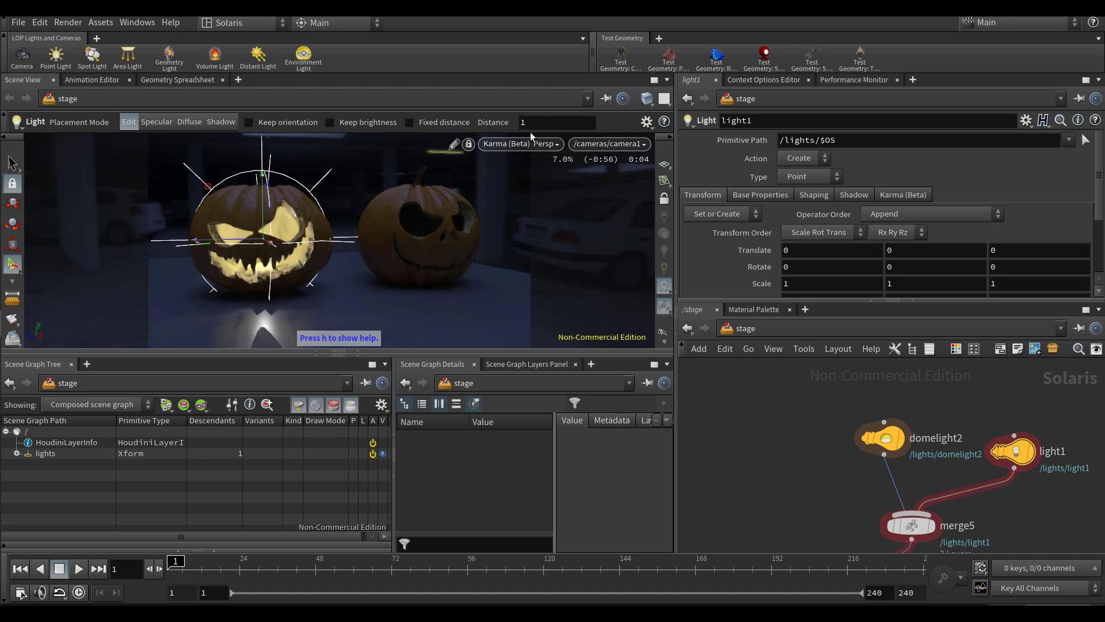
# Switch the viewport renderer to Houdini GL and view the lit pumpkins from a free perspective
pyautogui.click(524, 145)
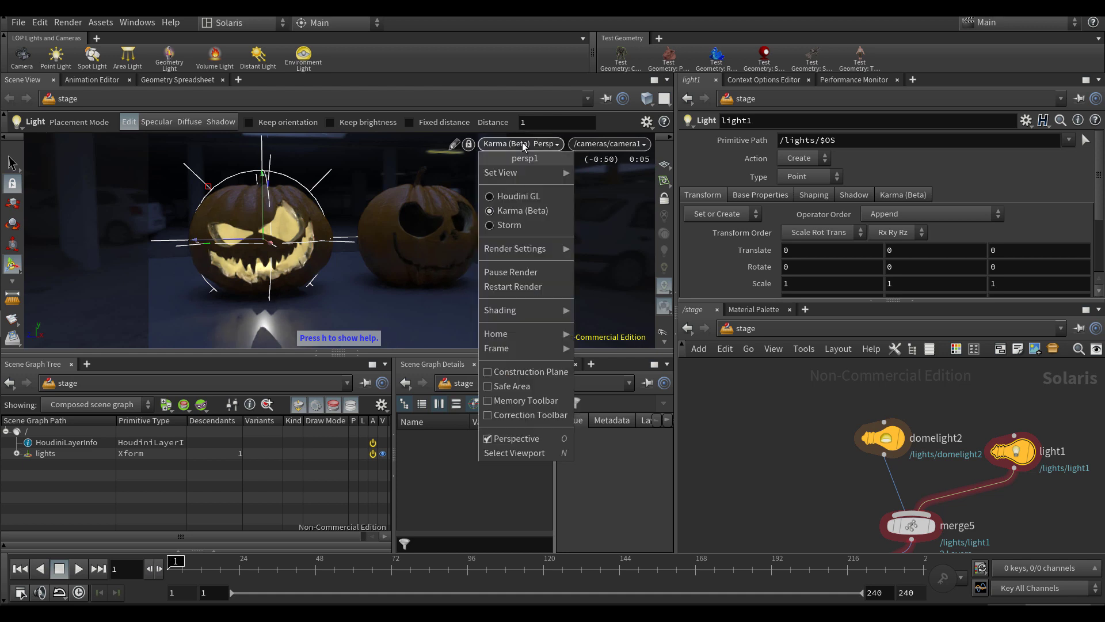
pyautogui.click(510, 196)
pyautogui.keyDown('alt'); pyautogui.moveTo(375, 245); pyautogui.dragTo(334, 249); pyautogui.keyUp('alt')
pyautogui.scroll(4, 304, 254)
pyautogui.scroll(-4, 302, 253)
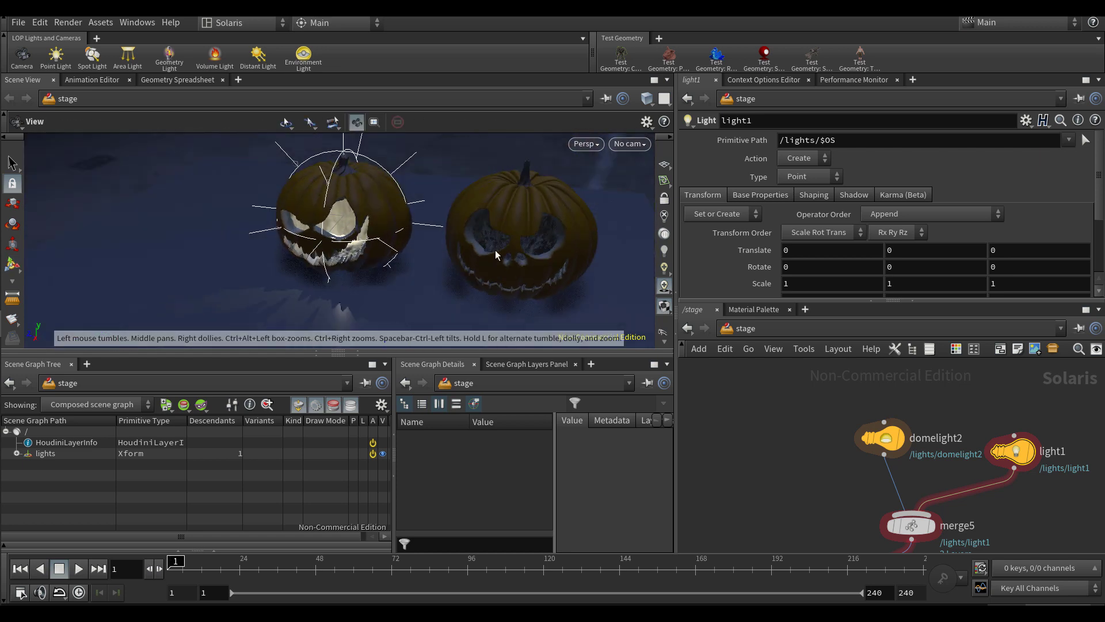
pyautogui.scroll(-1, 666, 287)
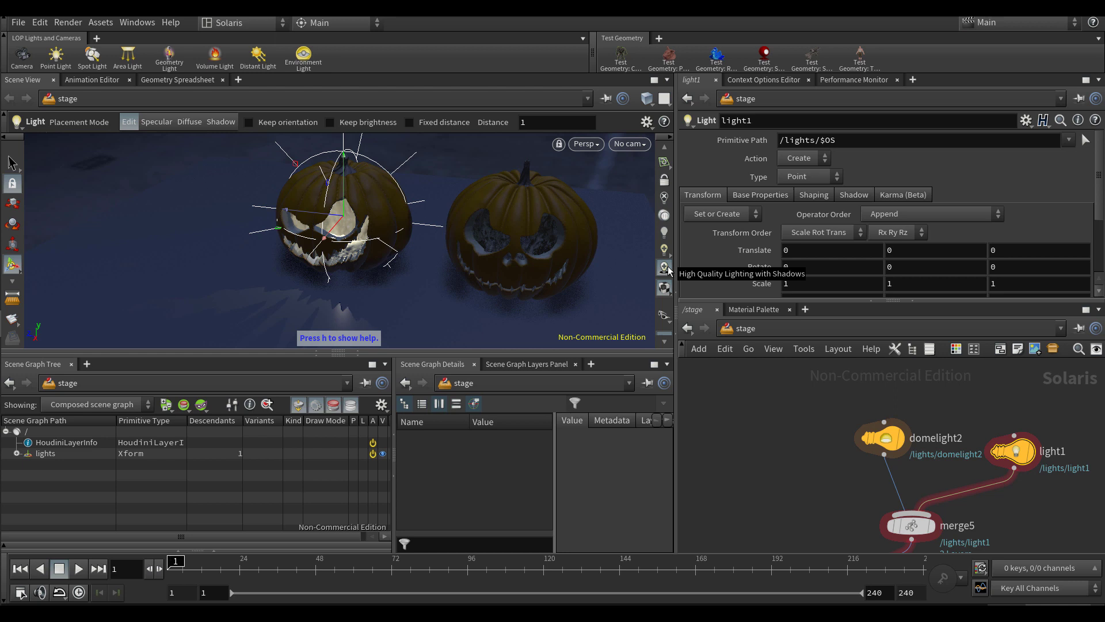
pyautogui.keyDown('alt'); pyautogui.moveTo(402, 263); pyautogui.dragTo(444, 237); pyautogui.keyUp('alt')
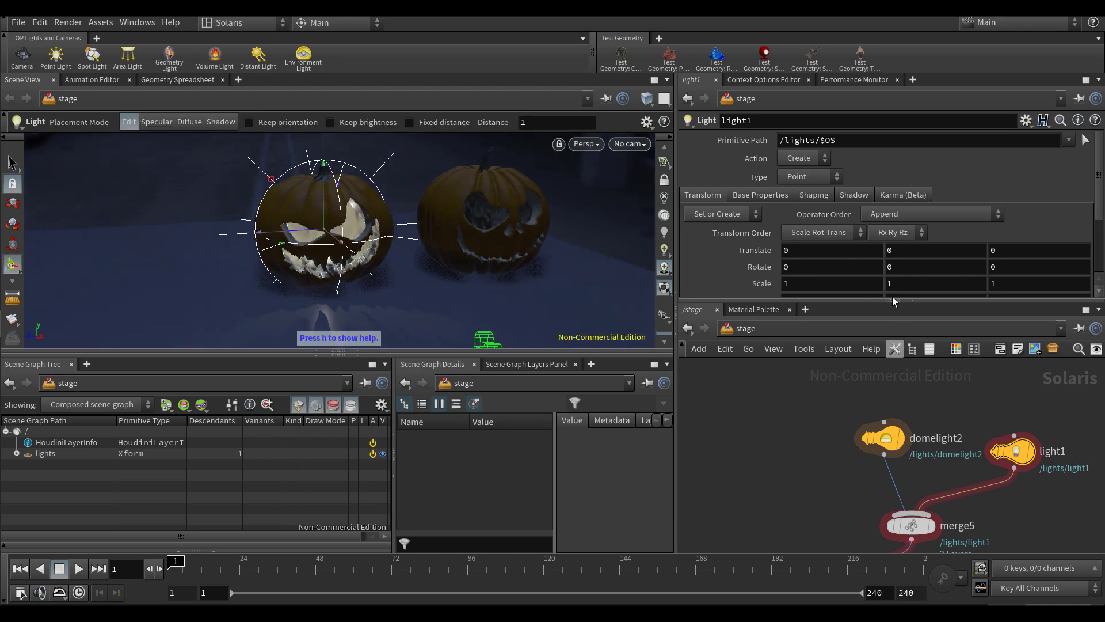
# Change the type of light1 to Sphere and set its radius to 0.3
pyautogui.click(802, 176)
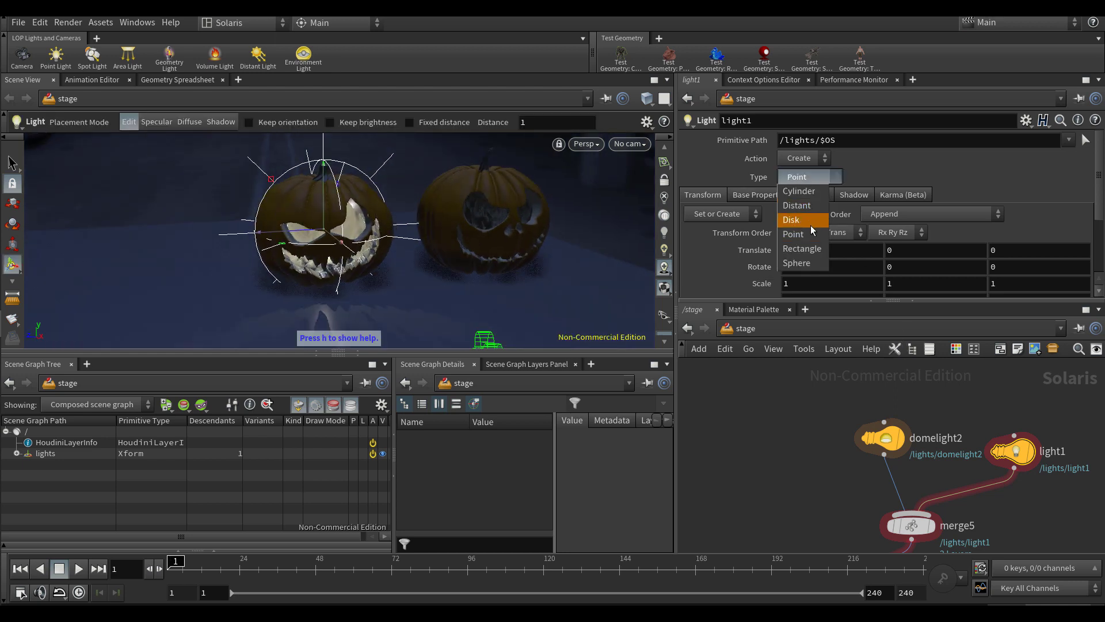
pyautogui.click(797, 261)
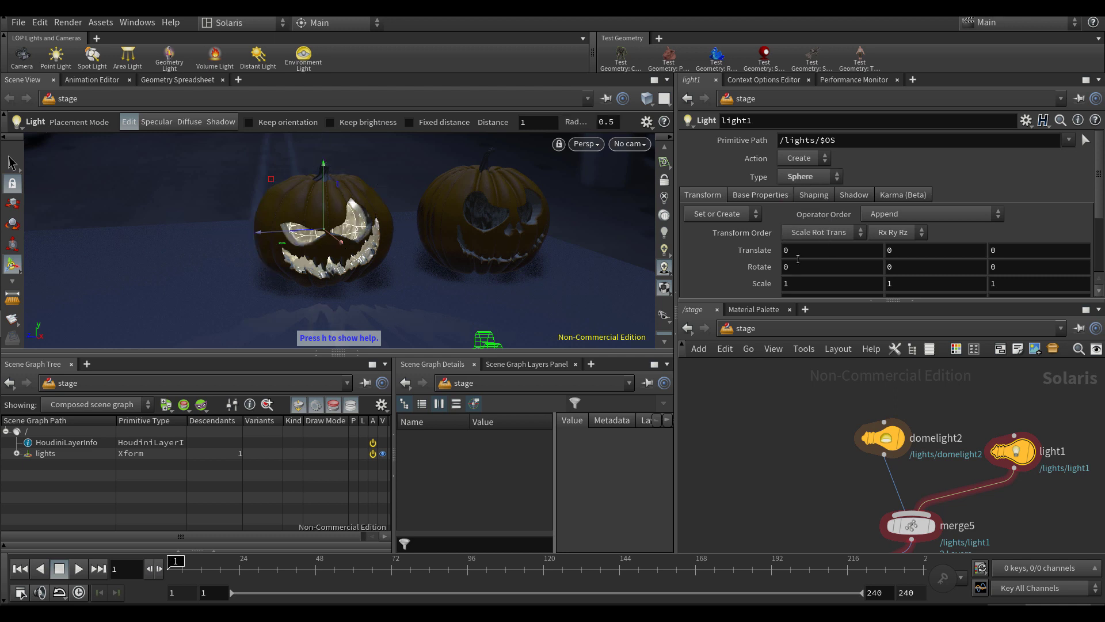
pyautogui.keyDown('alt'); pyautogui.moveTo(596, 226); pyautogui.dragTo(328, 294); pyautogui.keyUp('alt')
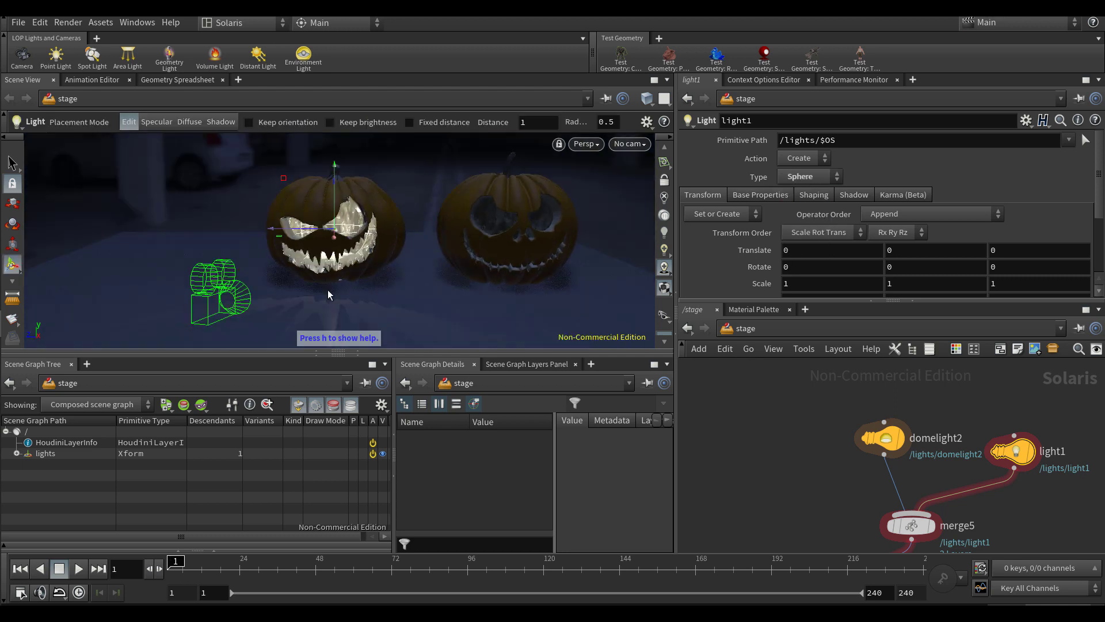
pyautogui.click(769, 197)
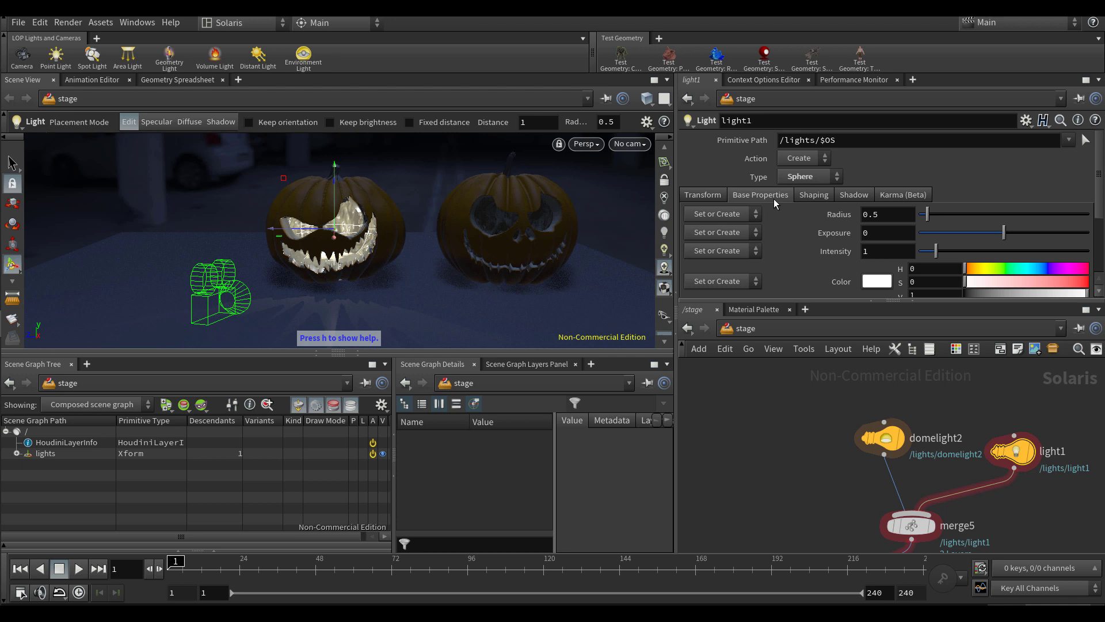
pyautogui.scroll(-1, 774, 199)
pyautogui.click(892, 198)
pyautogui.write('.3')
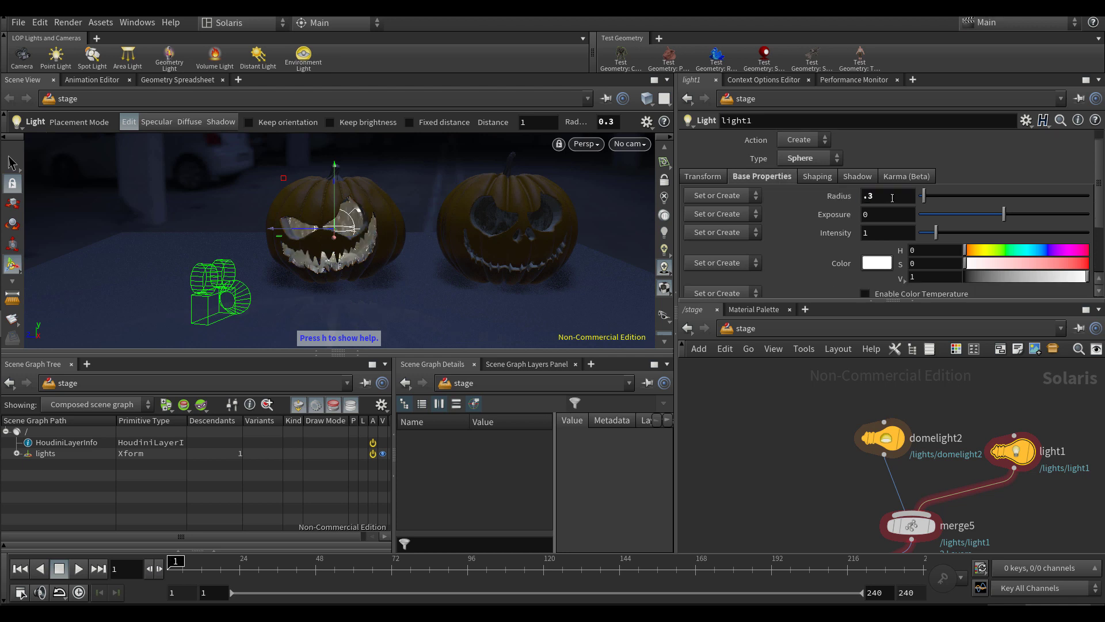
# Raise the exposure of light1 to 6.07
pyautogui.moveTo(1026, 215); pyautogui.dragTo(1056, 214)
pyautogui.keyDown('alt'); pyautogui.moveTo(398, 207); pyautogui.dragTo(363, 226); pyautogui.keyUp('alt')
pyautogui.press('alt')
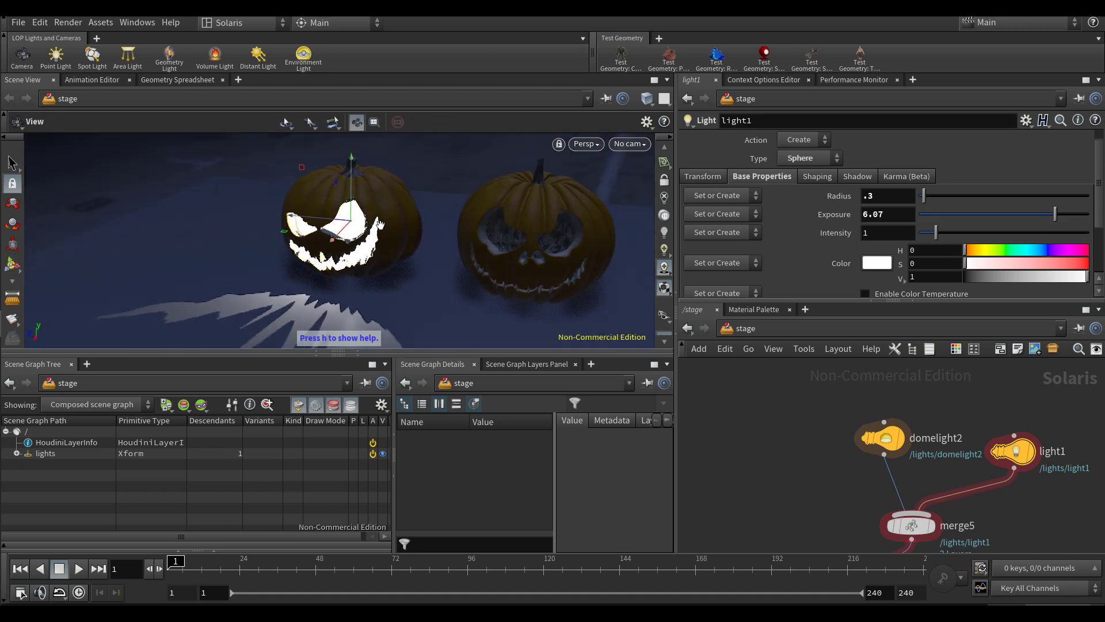
pyautogui.keyDown('alt'); pyautogui.moveTo(468, 211); pyautogui.dragTo(469, 212); pyautogui.keyUp('alt')
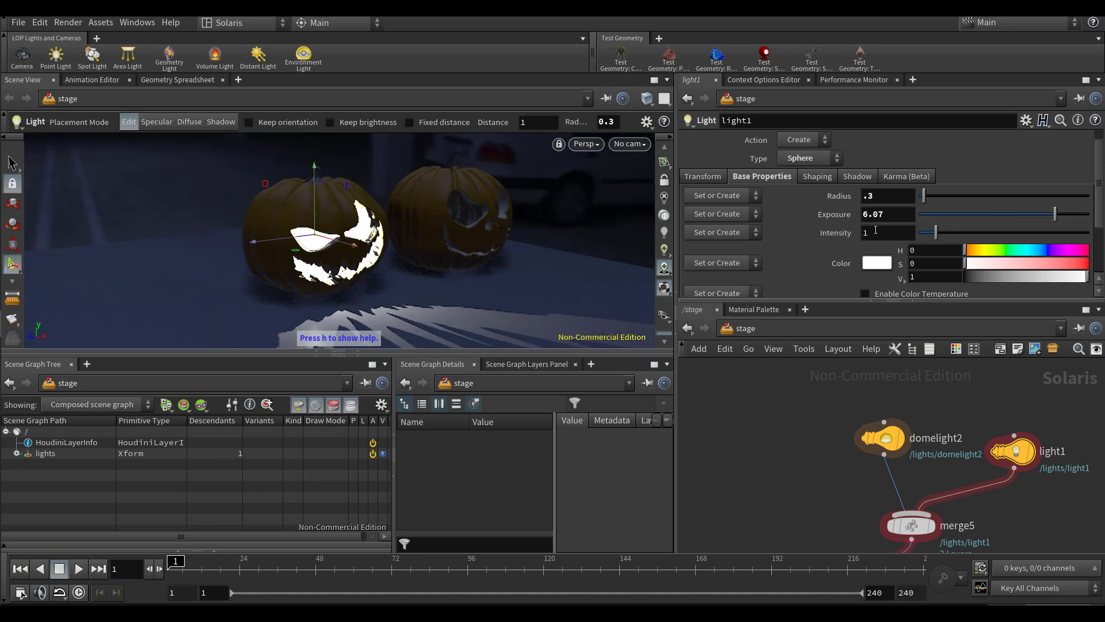
# Enable the color temperature of light1 and set it to 690.831 for a warm glow
pyautogui.scroll(-2, 876, 230)
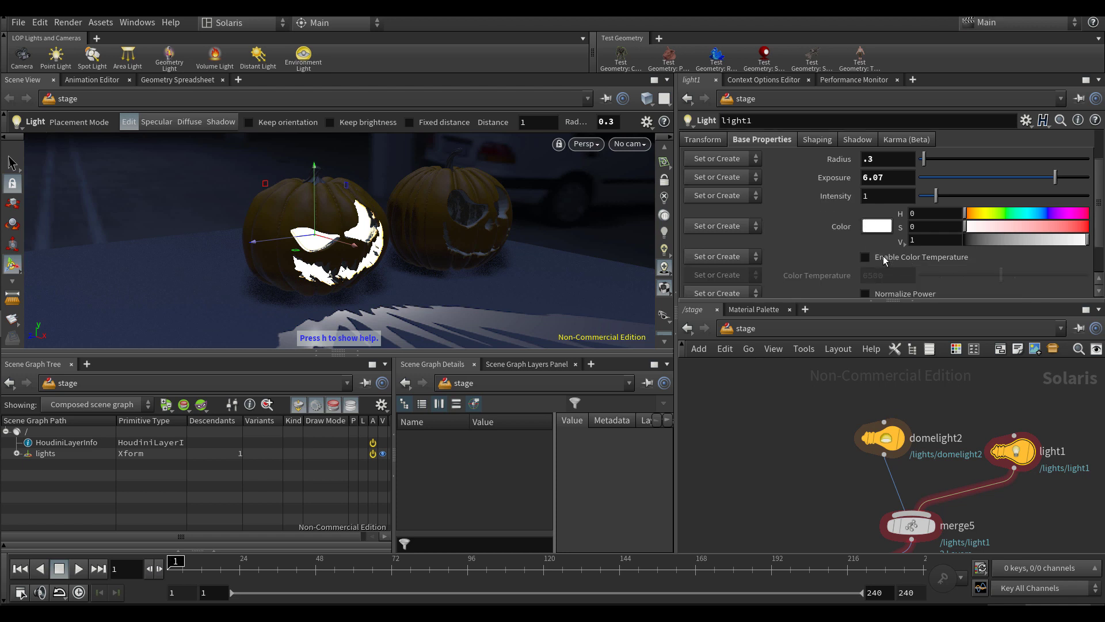
pyautogui.click(885, 258)
pyautogui.moveTo(976, 277); pyautogui.dragTo(925, 277)
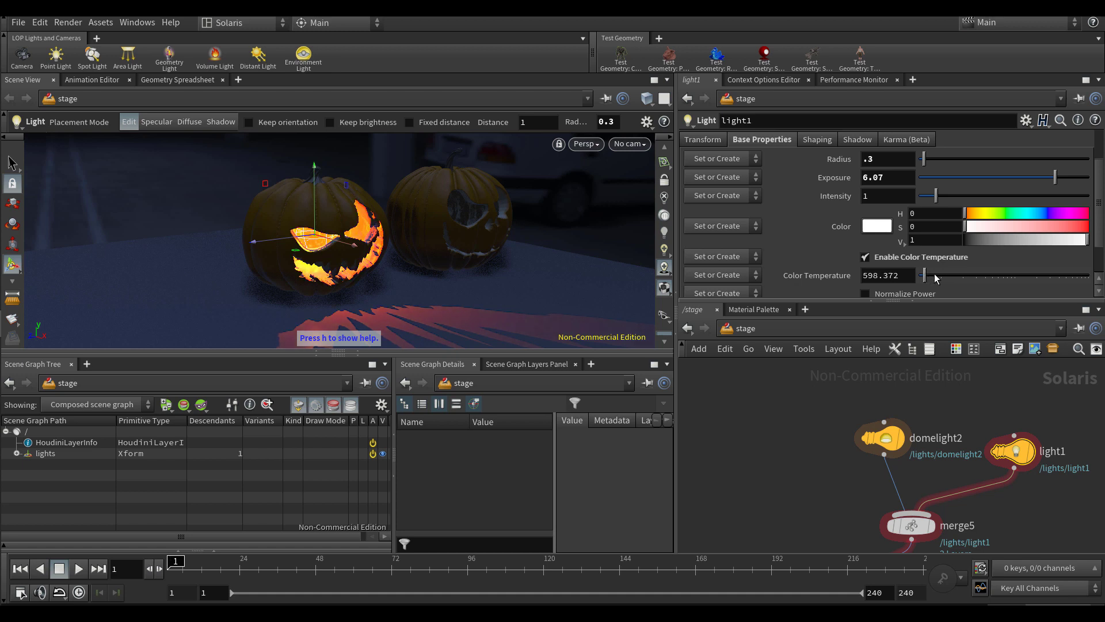
pyautogui.click(935, 276)
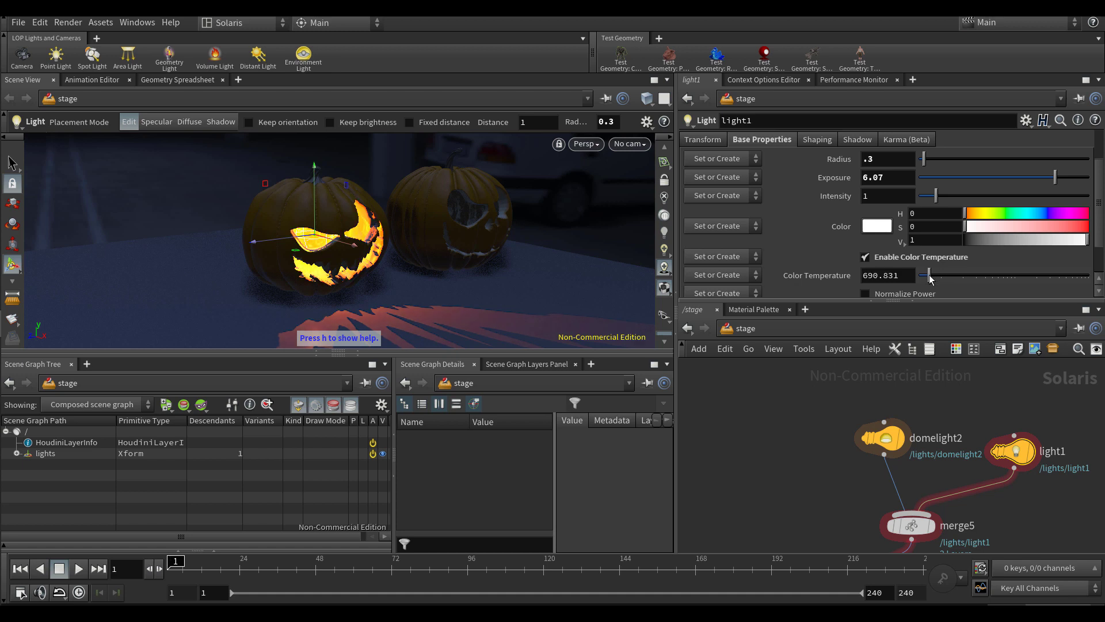
pyautogui.keyDown('alt'); pyautogui.moveTo(339, 268); pyautogui.dragTo(374, 255); pyautogui.keyUp('alt')
# Duplicate light1 and connect the copy to merge5
pyautogui.moveTo(1048, 491); pyautogui.dragTo(916, 492, button='middle')
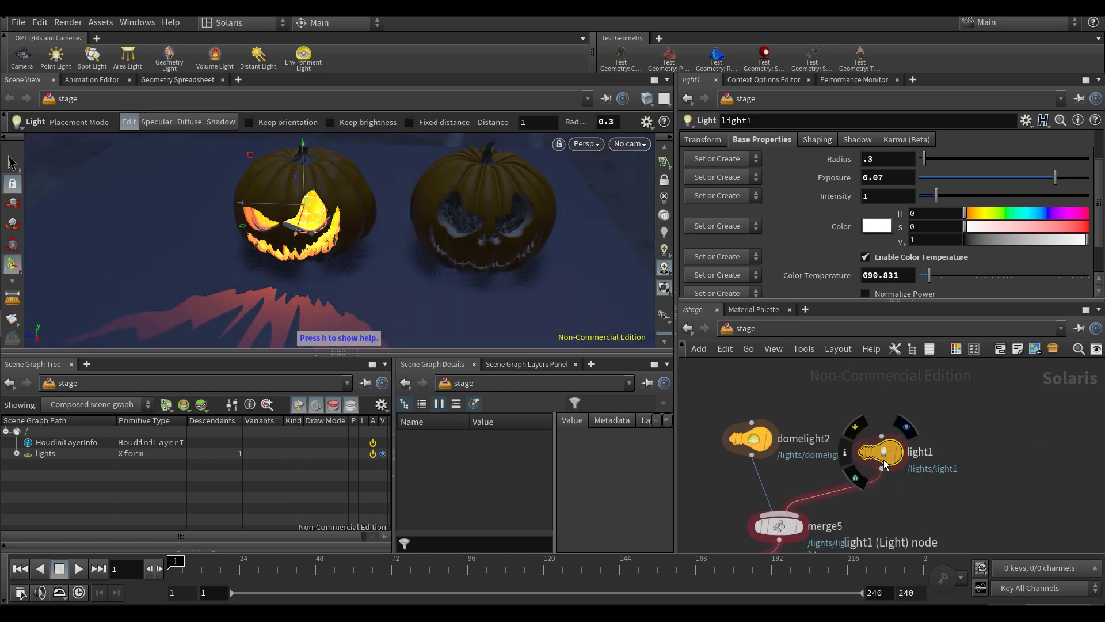
pyautogui.moveTo(884, 450); pyautogui.dragTo(906, 427)
pyautogui.hotkey('ctrl', 'c')
pyautogui.hotkey('ctrl', 'v')
pyautogui.moveTo(1028, 483); pyautogui.dragTo(781, 514)
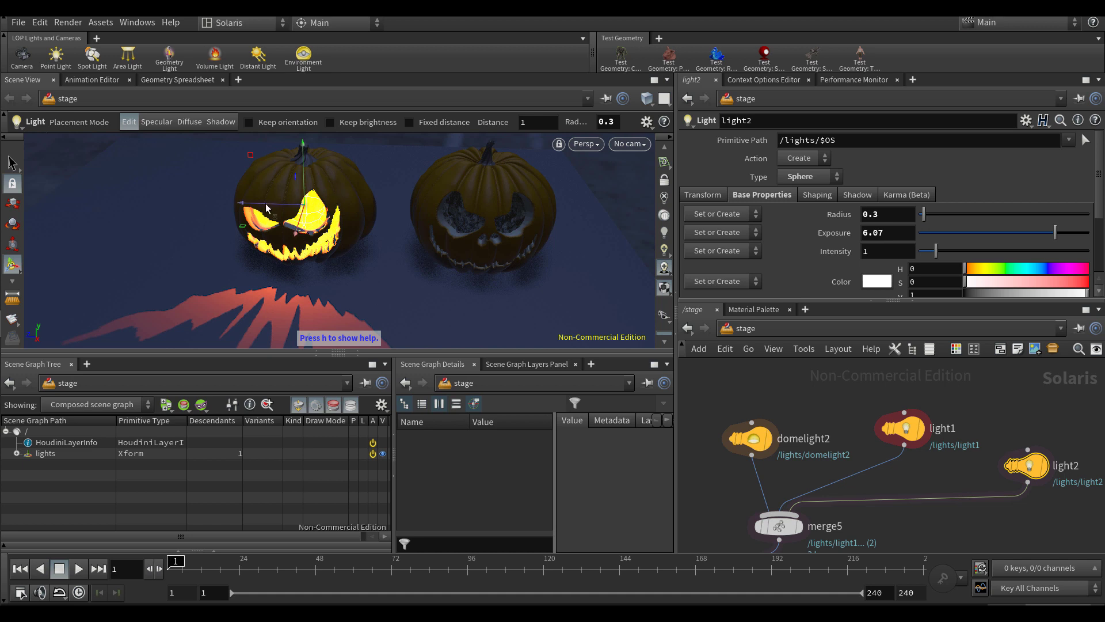
# Move light2 towards the second pumpkin so it glows from inside its carved face
pyautogui.moveTo(419, 223); pyautogui.dragTo(293, 223)
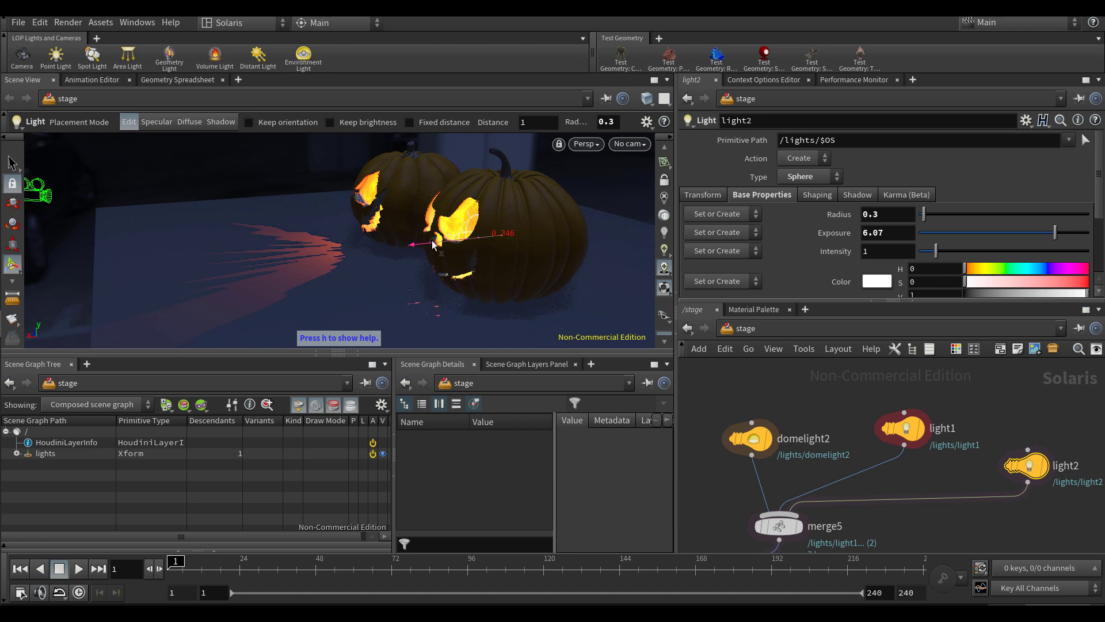
pyautogui.keyDown('alt'); pyautogui.moveTo(454, 235); pyautogui.dragTo(516, 202); pyautogui.keyUp('alt')
pyautogui.keyDown('alt'); pyautogui.moveTo(414, 202); pyautogui.dragTo(402, 223); pyautogui.keyUp('alt')
# Delete light2 from the network
pyautogui.scroll(-2, 871, 470)
pyautogui.scroll(-3, 870, 470)
pyautogui.moveTo(893, 497); pyautogui.dragTo(954, 468)
pyautogui.press('Delete')
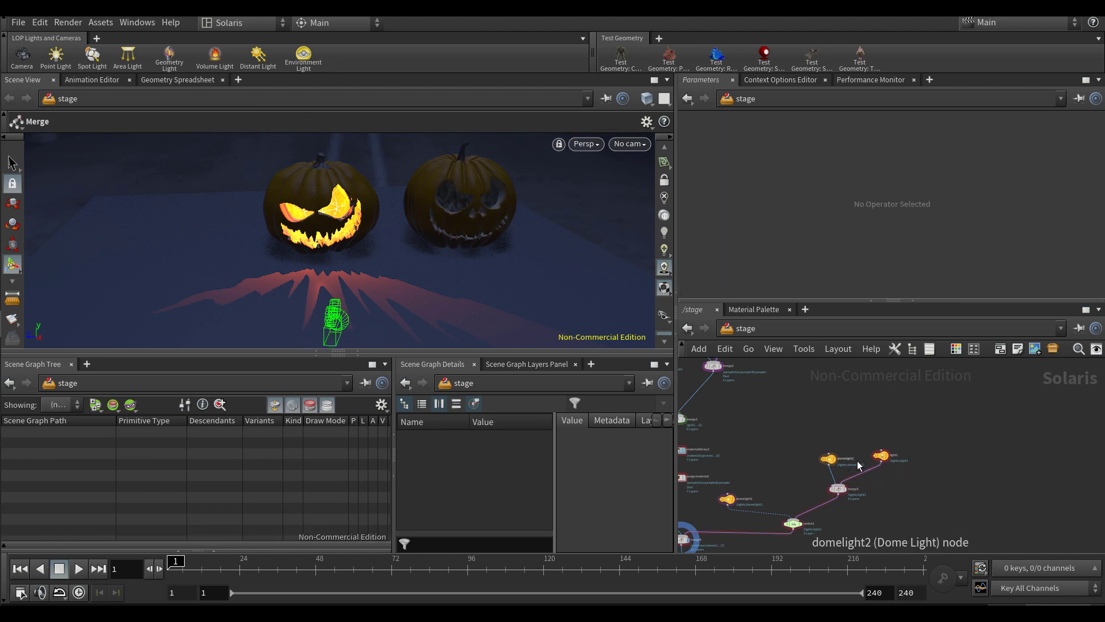
# Disconnect transform1 from merge3 to remove the pumpkinA branch from the scene
pyautogui.scroll(-3, 858, 465)
pyautogui.scroll(5, 893, 465)
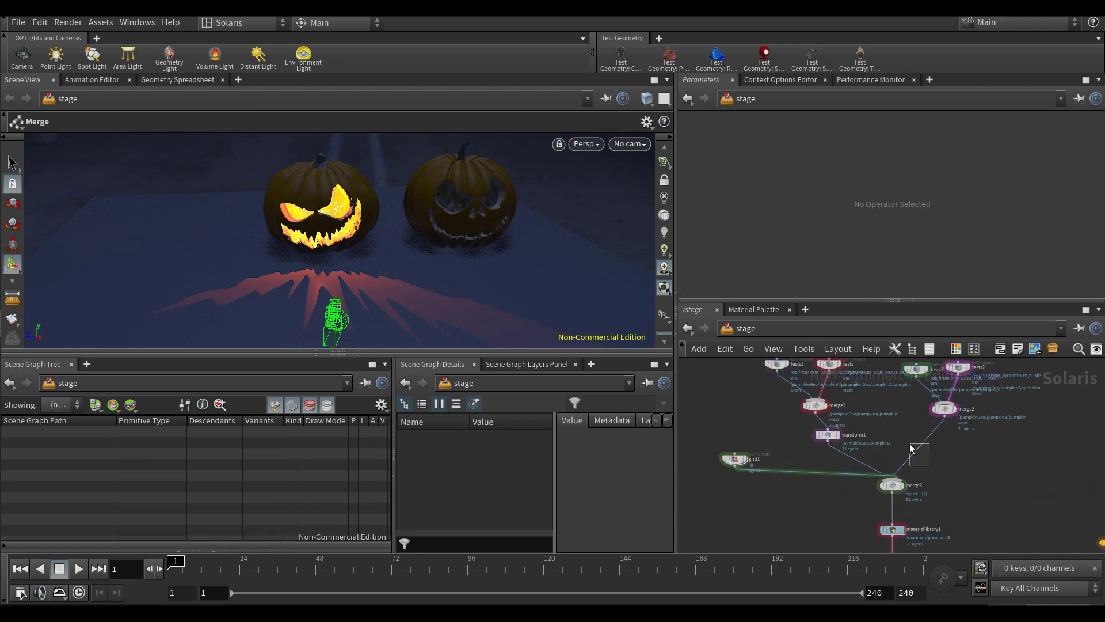
pyautogui.scroll(4, 904, 455)
pyautogui.scroll(-3, 864, 507)
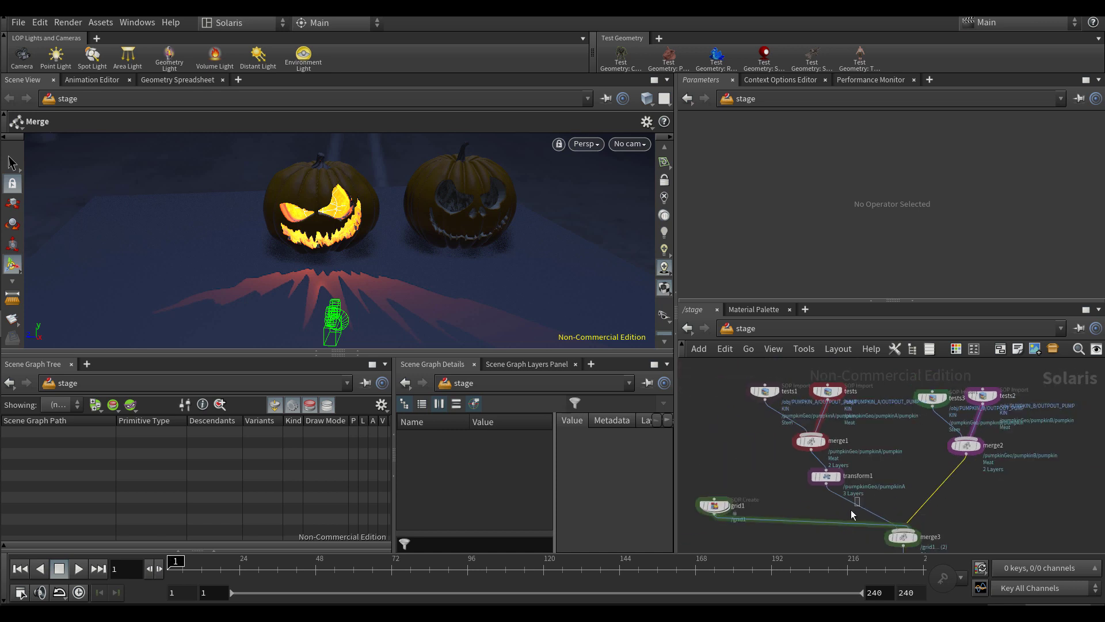
pyautogui.press('Delete')
# Copy light1 again and wire the pasted light2 into merge5
pyautogui.scroll(-4, 858, 500)
pyautogui.moveTo(962, 520); pyautogui.dragTo(869, 397, button='middle')
pyautogui.scroll(3, 948, 454)
pyautogui.moveTo(971, 427); pyautogui.dragTo(947, 469, button='middle')
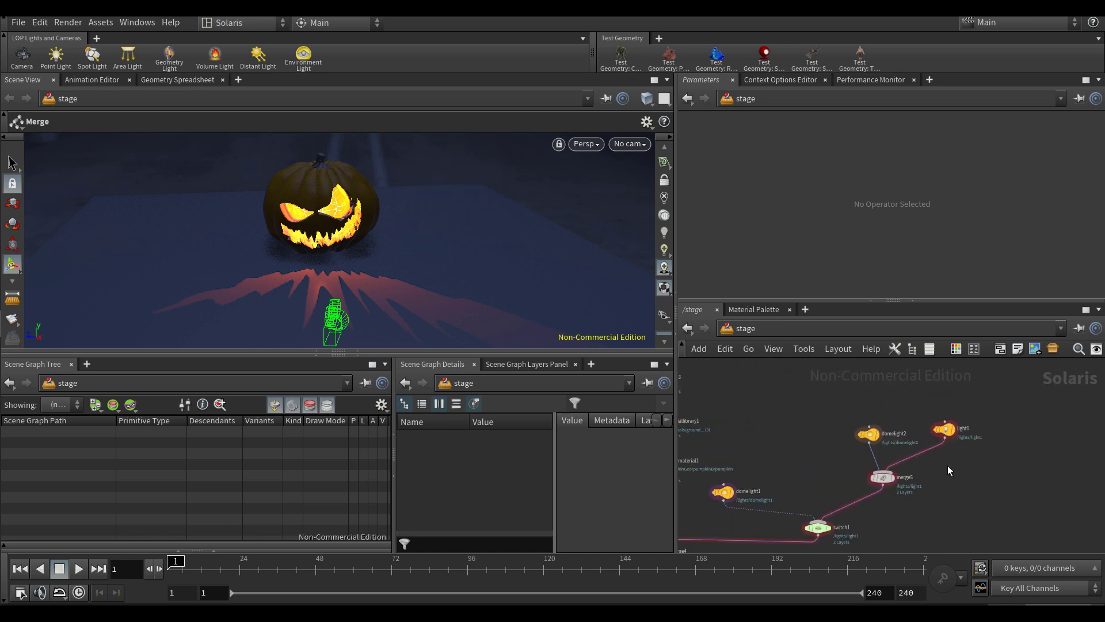
pyautogui.scroll(3, 962, 437)
pyautogui.moveTo(979, 455); pyautogui.dragTo(927, 420)
pyautogui.hotkey('ctrl', 'c')
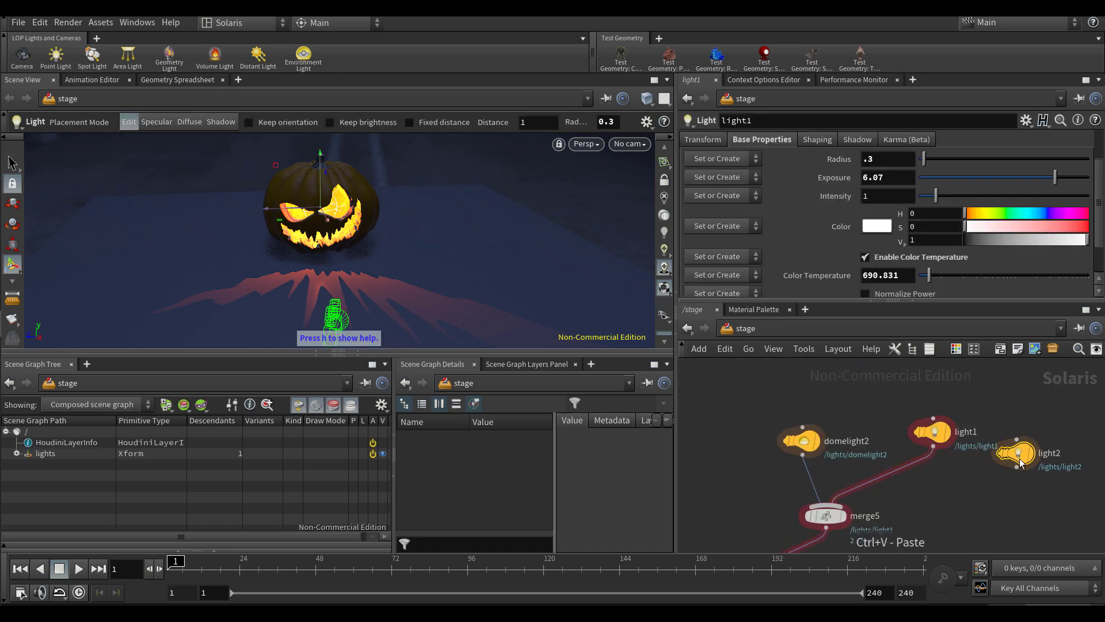
pyautogui.moveTo(1020, 473); pyautogui.dragTo(844, 516)
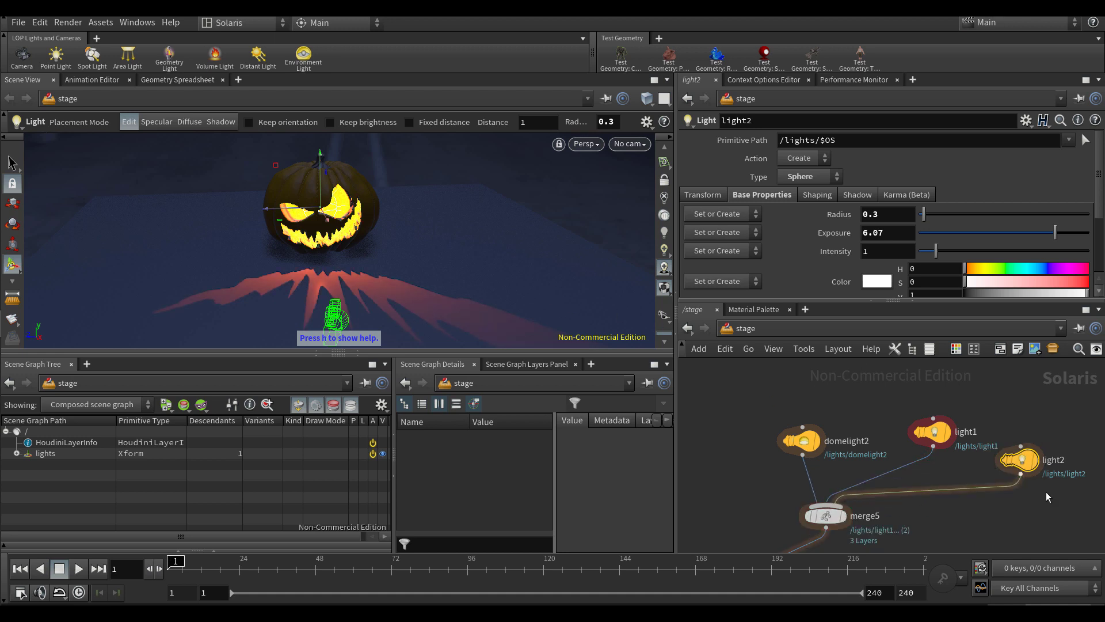
# Change the type of light2 to Disk and place it above the ground beside and behind the pumpkin
pyautogui.click(837, 177)
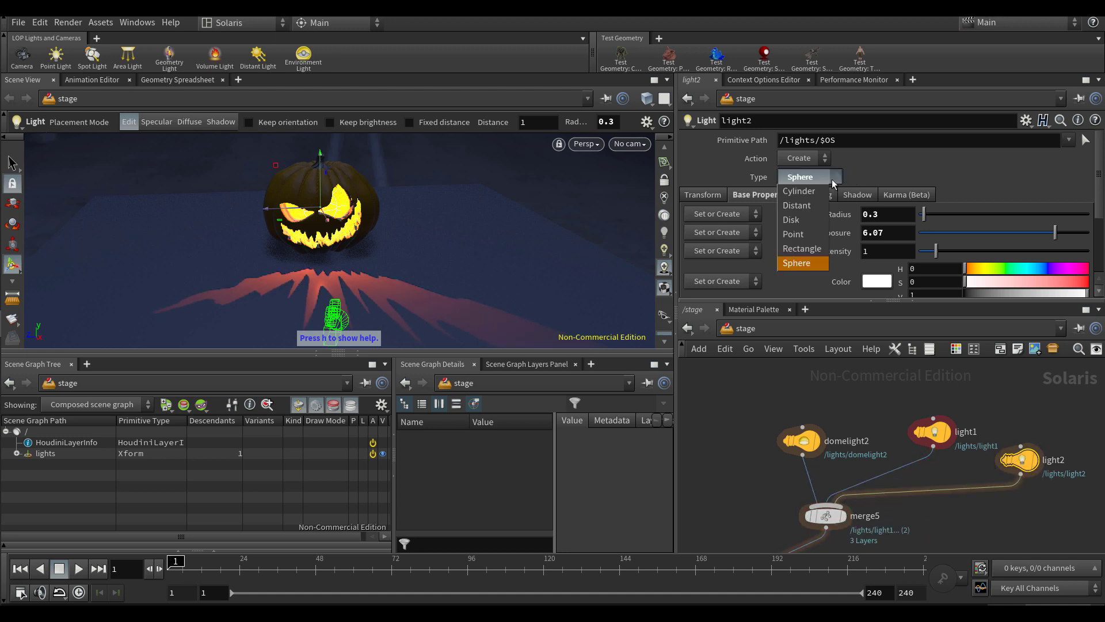
pyautogui.click(801, 222)
pyautogui.keyDown('alt'); pyautogui.moveTo(329, 227); pyautogui.dragTo(417, 242, button='middle'); pyautogui.keyUp('alt')
pyautogui.moveTo(401, 228)
pyautogui.mouseDown()
pyautogui.moveTo(344, 194)
pyautogui.moveTo(252, 191)
pyautogui.moveTo(271, 221)
pyautogui.moveTo(304, 188)
pyautogui.moveTo(376, 171)
pyautogui.mouseUp()
pyautogui.press('e')
pyautogui.press('r')
pyautogui.keyDown('alt'); pyautogui.moveTo(309, 221); pyautogui.dragTo(371, 215); pyautogui.keyUp('alt')
# Increase the radius of light2 to 1.32
pyautogui.scroll(-3, 919, 163)
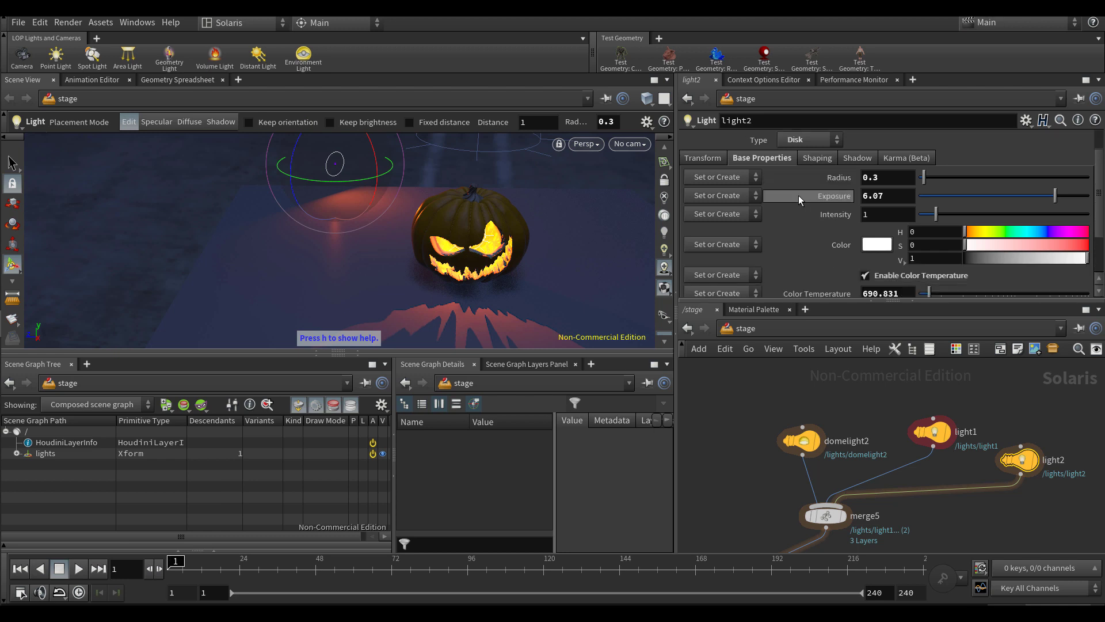
pyautogui.moveTo(950, 161); pyautogui.dragTo(943, 160)
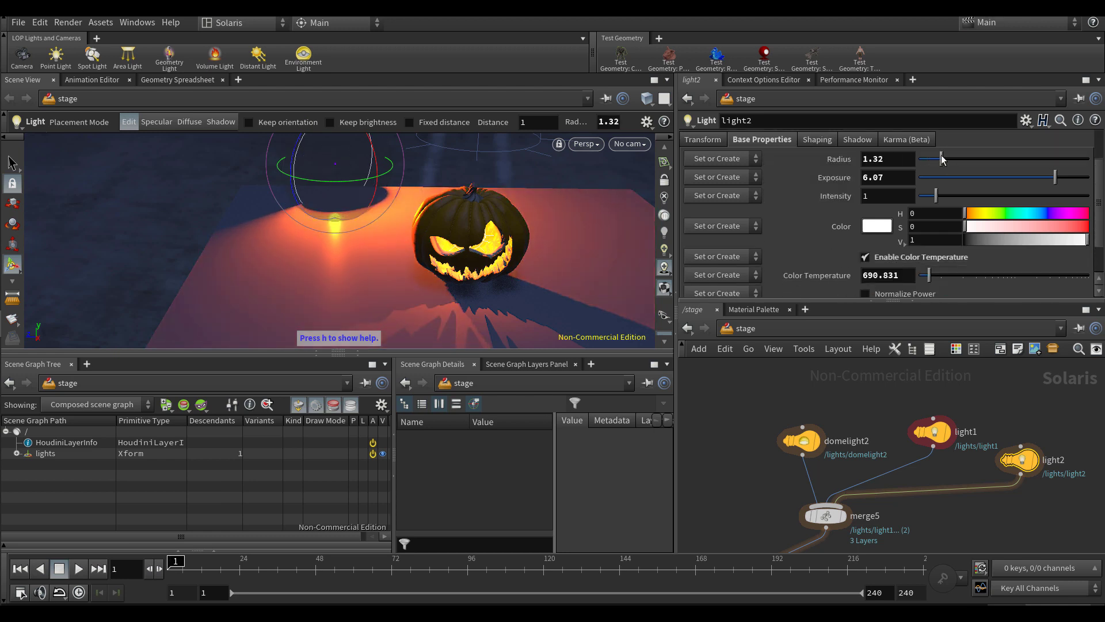
# Enable Spotlight shaping on light2 with an angle of 38.4 and a softness of 1
pyautogui.scroll(2, 823, 167)
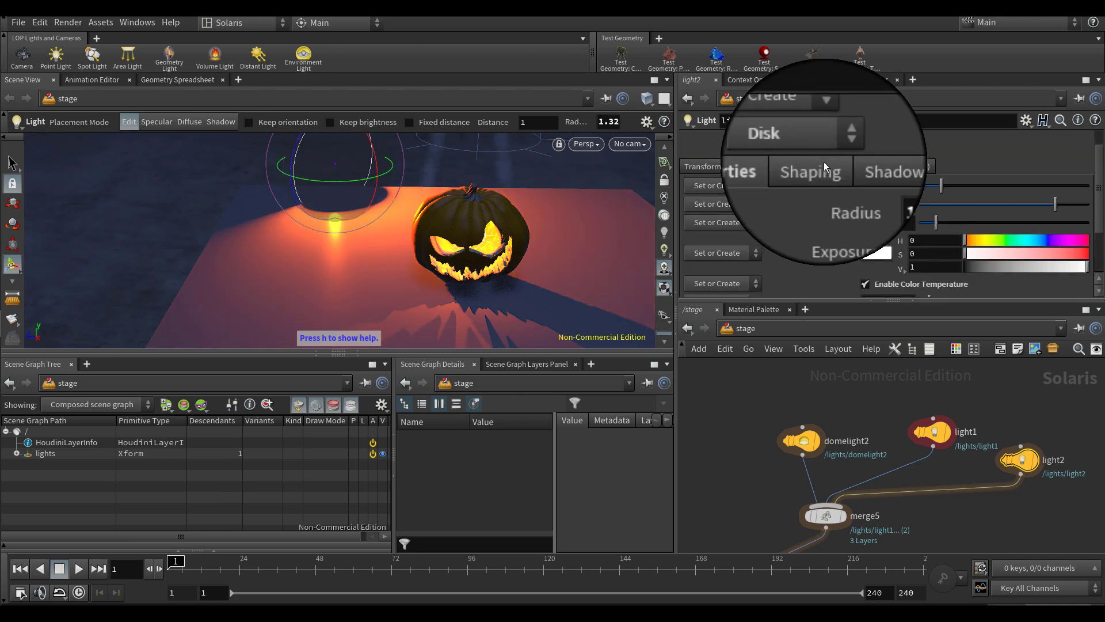
pyautogui.click(824, 167)
pyautogui.click(810, 186)
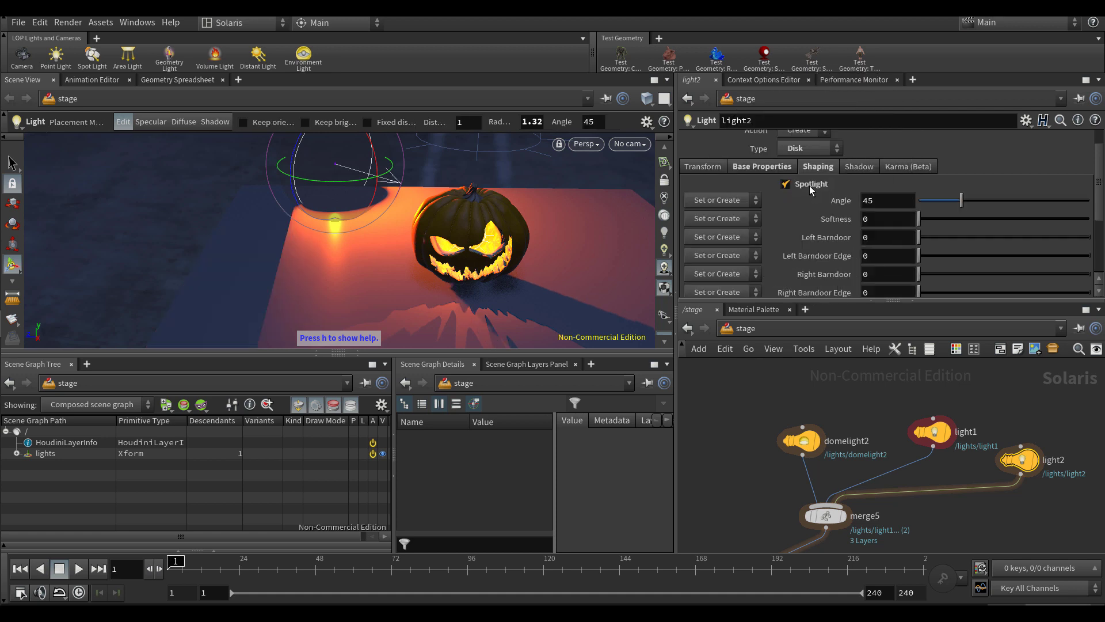
pyautogui.moveTo(960, 208); pyautogui.dragTo(1089, 219)
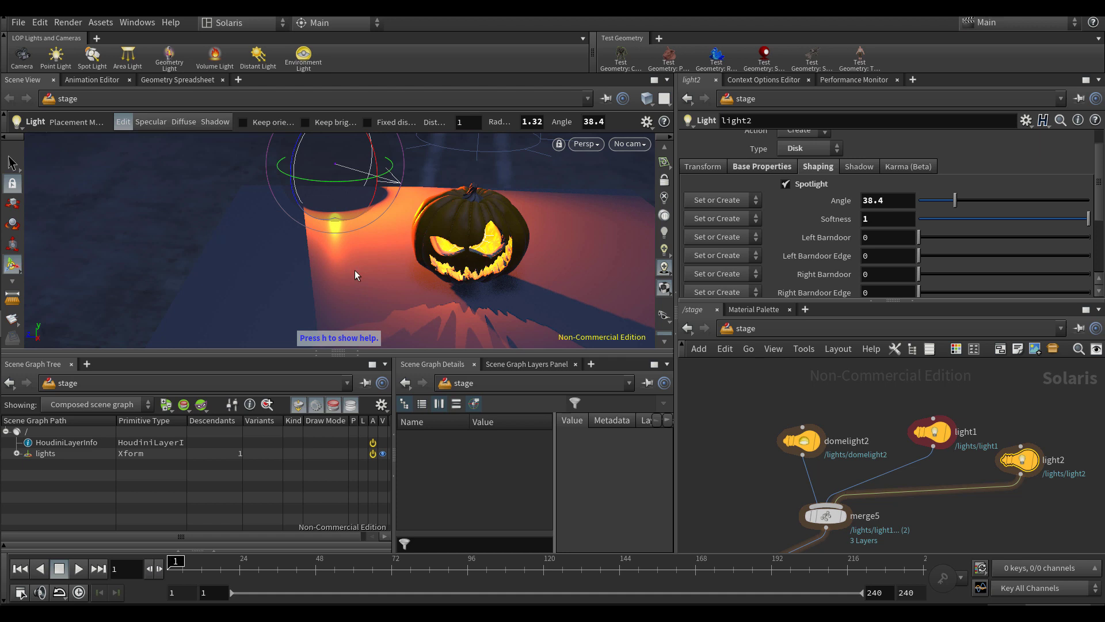
# Try out the barndoors of light2, raising the Right Barndoor to 0.441
pyautogui.moveTo(919, 256); pyautogui.dragTo(1057, 256)
pyautogui.moveTo(973, 263); pyautogui.dragTo(993, 275)
pyautogui.keyDown('alt'); pyautogui.moveTo(412, 157); pyautogui.dragTo(419, 257, button='middle'); pyautogui.keyUp('alt')
pyautogui.keyDown('alt'); pyautogui.moveTo(420, 256); pyautogui.dragTo(404, 230); pyautogui.keyUp('alt')
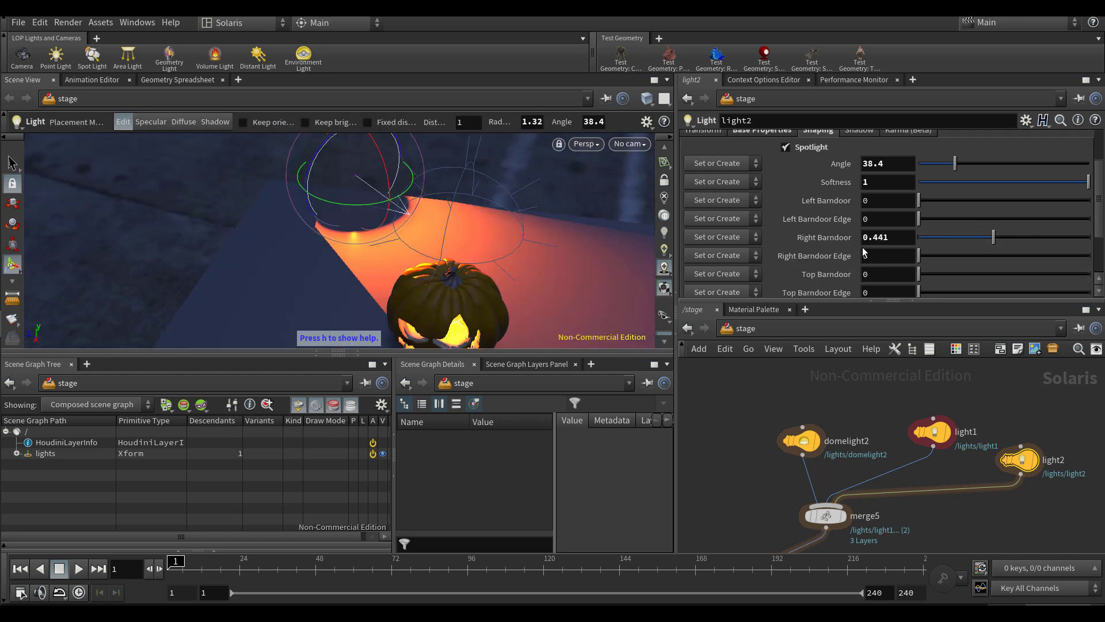
pyautogui.scroll(-3, 906, 239)
# Raise light2 and rotate it so its beam aims down at the pumpkin from the side
pyautogui.moveTo(440, 193); pyautogui.dragTo(359, 211)
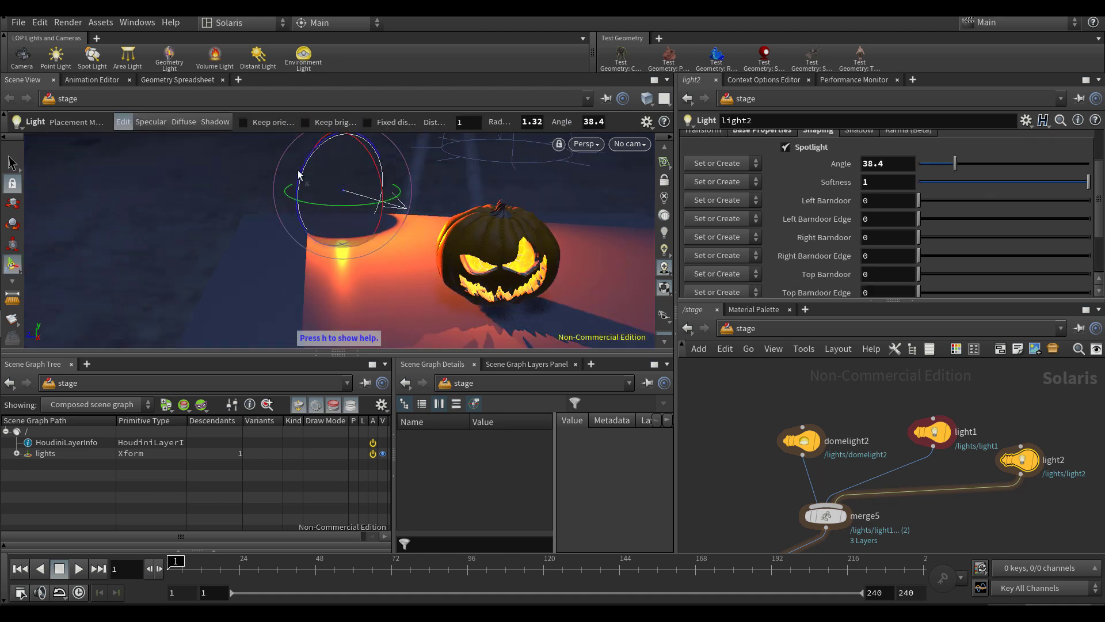
pyautogui.keyDown('alt'); pyautogui.moveTo(344, 196); pyautogui.dragTo(408, 223); pyautogui.keyUp('alt')
pyautogui.press('t')
pyautogui.moveTo(346, 201); pyautogui.dragTo(348, 148)
pyautogui.keyDown('alt'); pyautogui.moveTo(367, 164); pyautogui.dragTo(359, 178, button='middle'); pyautogui.keyUp('alt')
pyautogui.press('r')
pyautogui.keyDown('alt'); pyautogui.moveTo(352, 171); pyautogui.dragTo(399, 231); pyautogui.keyUp('alt')
pyautogui.keyDown('alt'); pyautogui.moveTo(431, 238); pyautogui.dragTo(442, 237, button='right'); pyautogui.keyUp('alt')
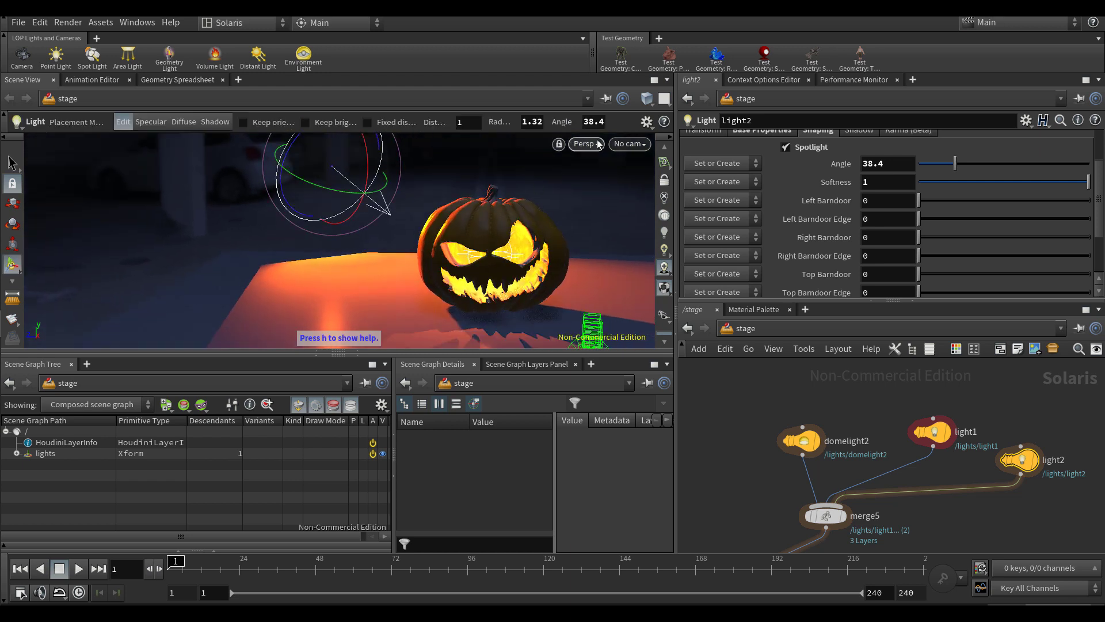
# Look through camera1, lock the camera to the view and reframe it closer around the pumpkin
pyautogui.click(629, 144)
pyautogui.click(649, 161)
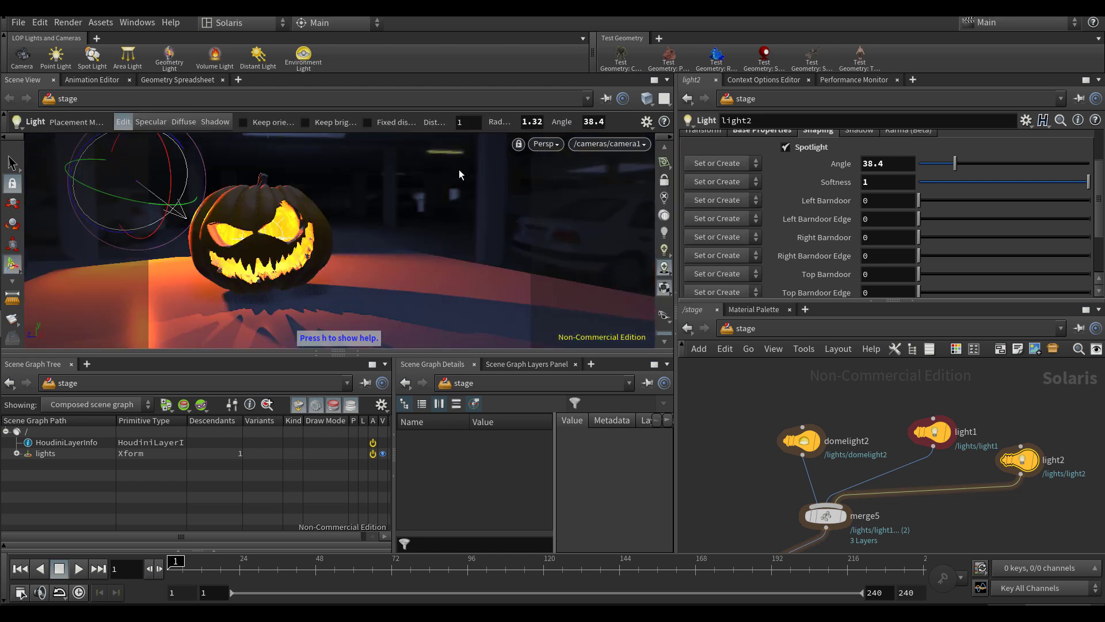
pyautogui.click(663, 179)
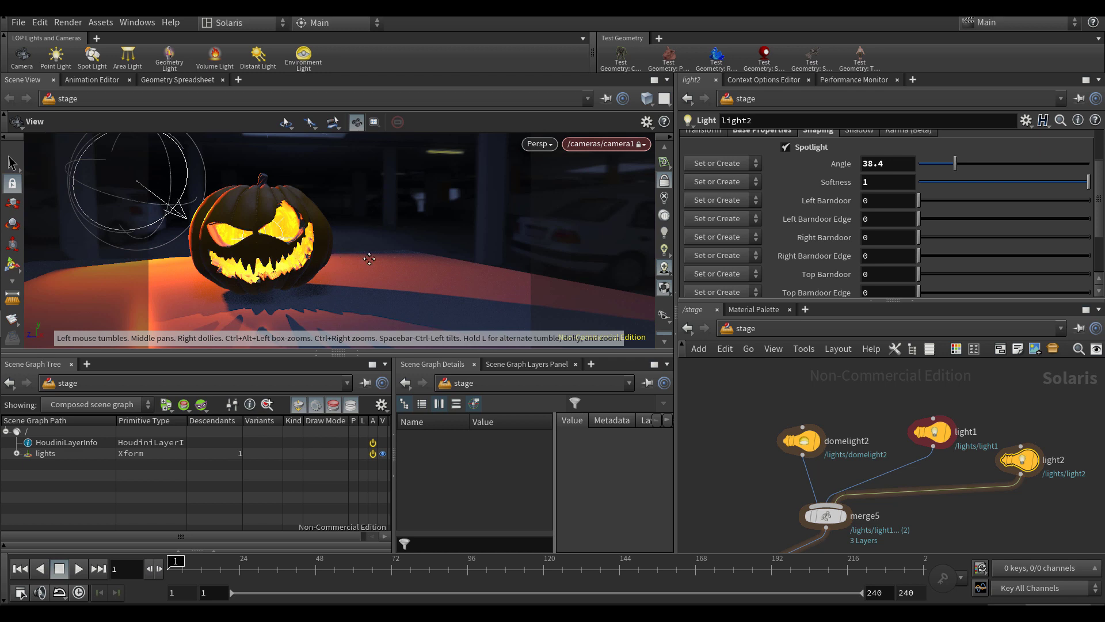
pyautogui.moveTo(369, 259); pyautogui.dragTo(437, 266, button='middle')
pyautogui.moveTo(437, 266); pyautogui.dragTo(396, 270)
# Adjust the direction of light2 and set its Right Barndoor to 0.369
pyautogui.moveTo(198, 192); pyautogui.dragTo(167, 187)
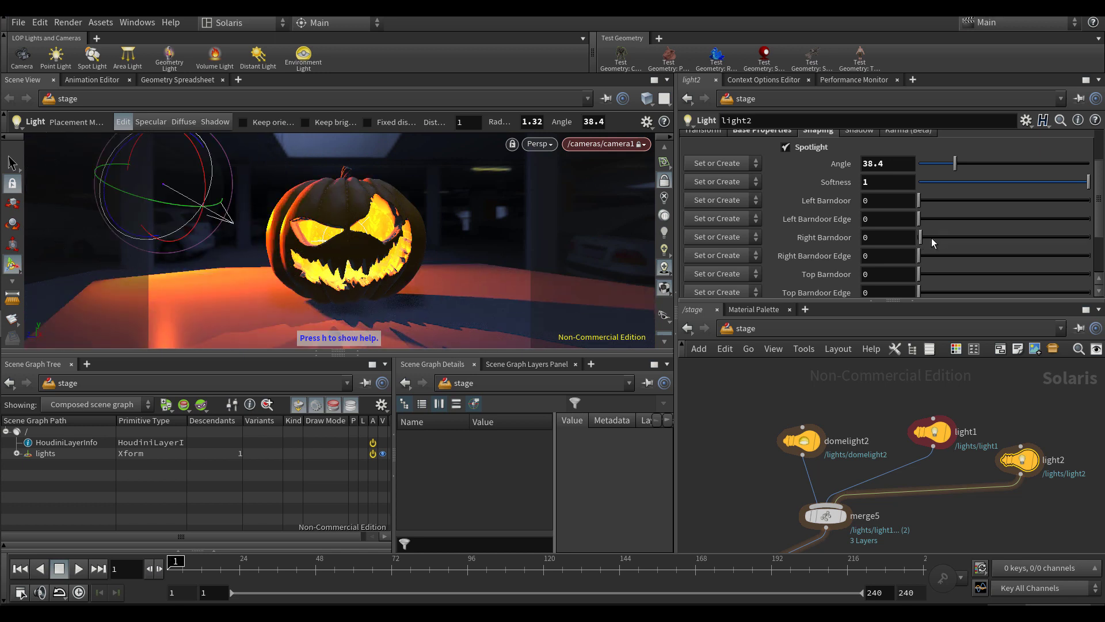
pyautogui.moveTo(960, 237); pyautogui.dragTo(981, 238)
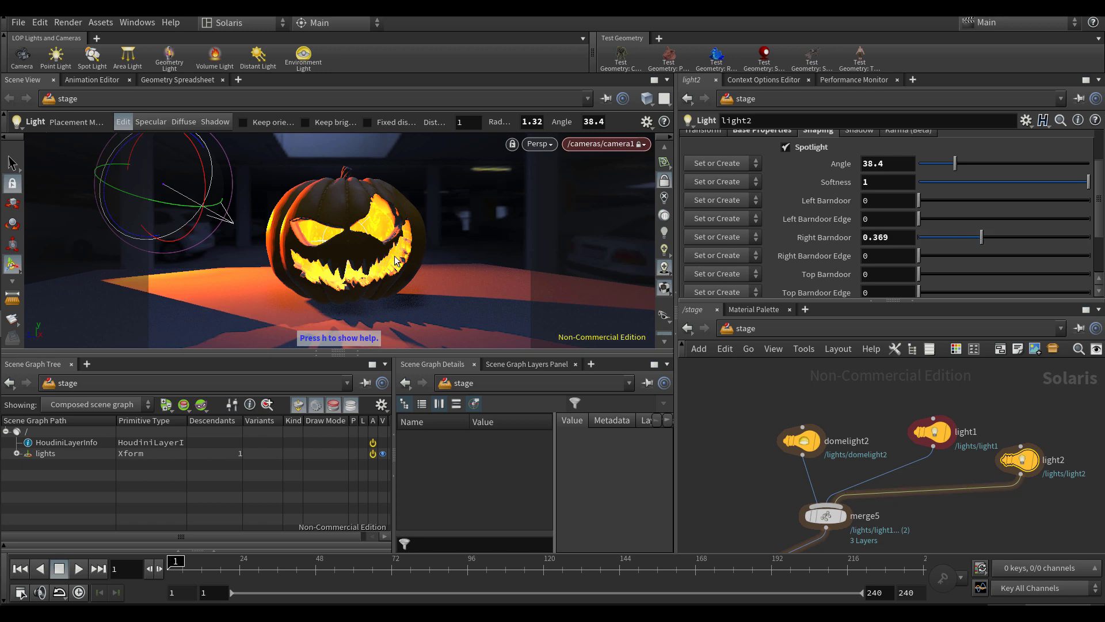
# Insert a Transform node between merge2 and merge3
pyautogui.scroll(-6, 852, 421)
pyautogui.moveTo(858, 424); pyautogui.dragTo(963, 477, button='middle')
pyautogui.scroll(5, 909, 440)
pyautogui.press('Tab')
pyautogui.write('tr')
pyautogui.press('Down')
pyautogui.press('Return')
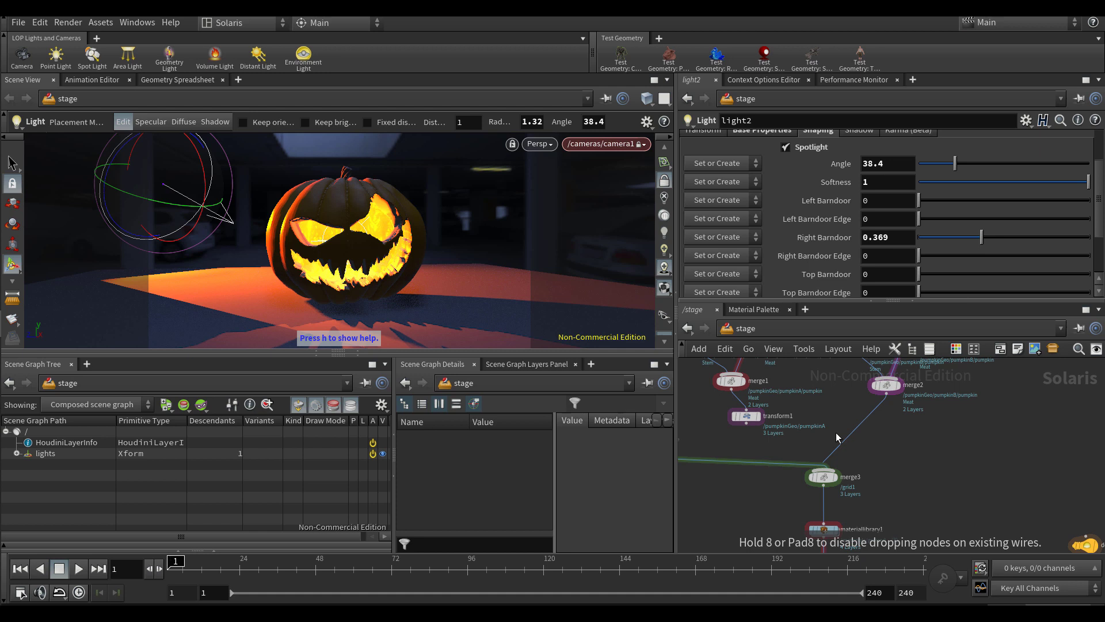
pyautogui.click(837, 436)
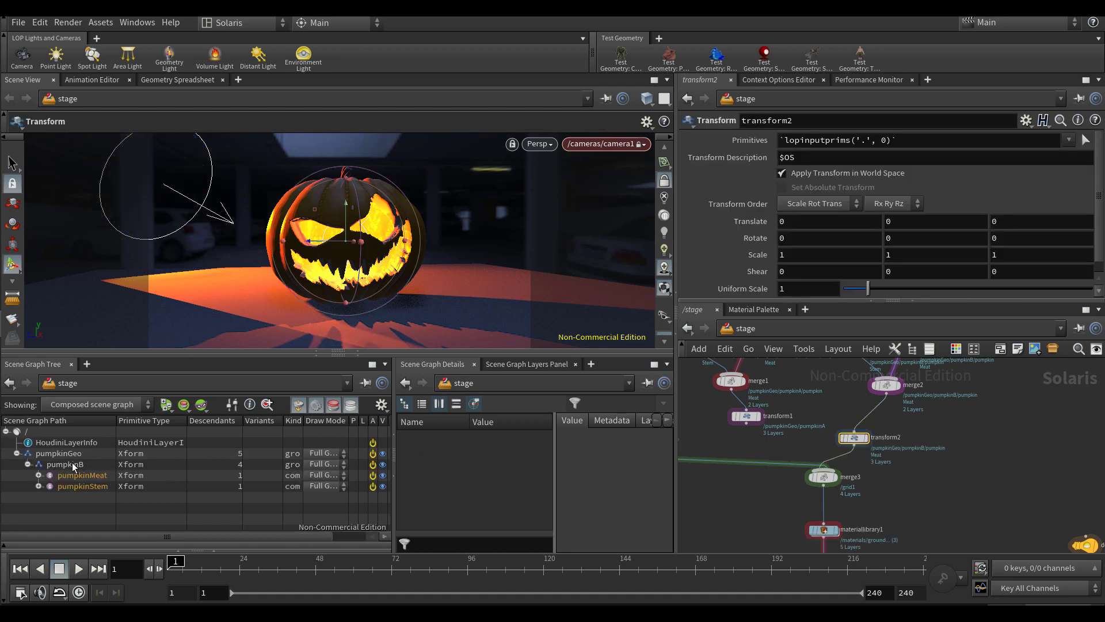
# Target /pumpkinGeo/pumpkinB in transform2, tilt it about -11.03 on Z and shift it about 0.008 in X and 0.044 in Y
pyautogui.moveTo(844, 137); pyautogui.dragTo(831, 142)
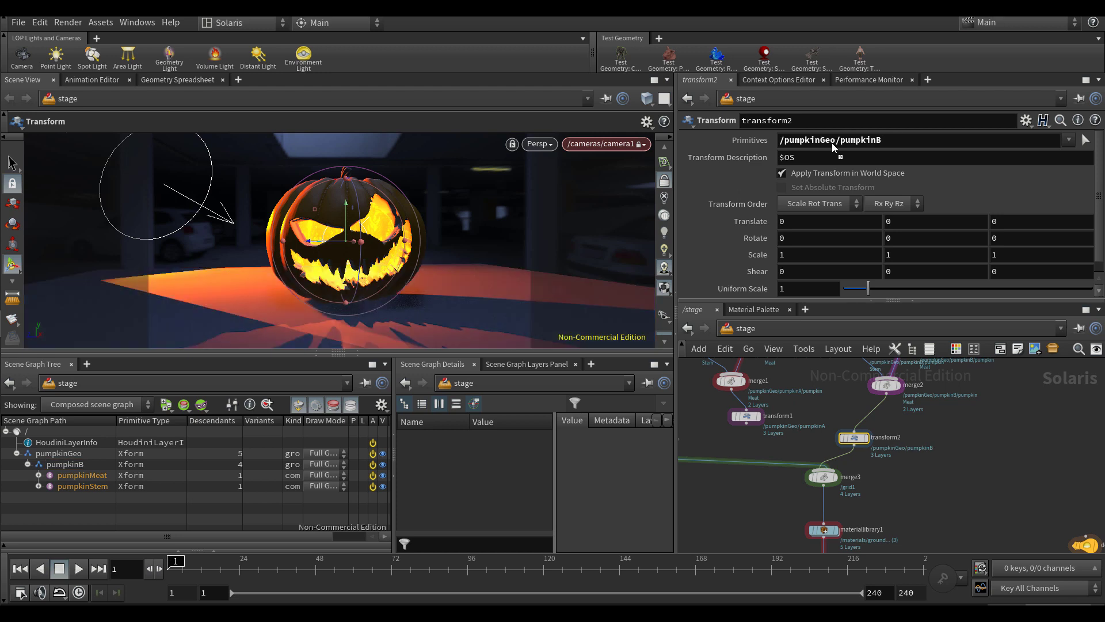
pyautogui.moveTo(360, 208); pyautogui.dragTo(347, 228)
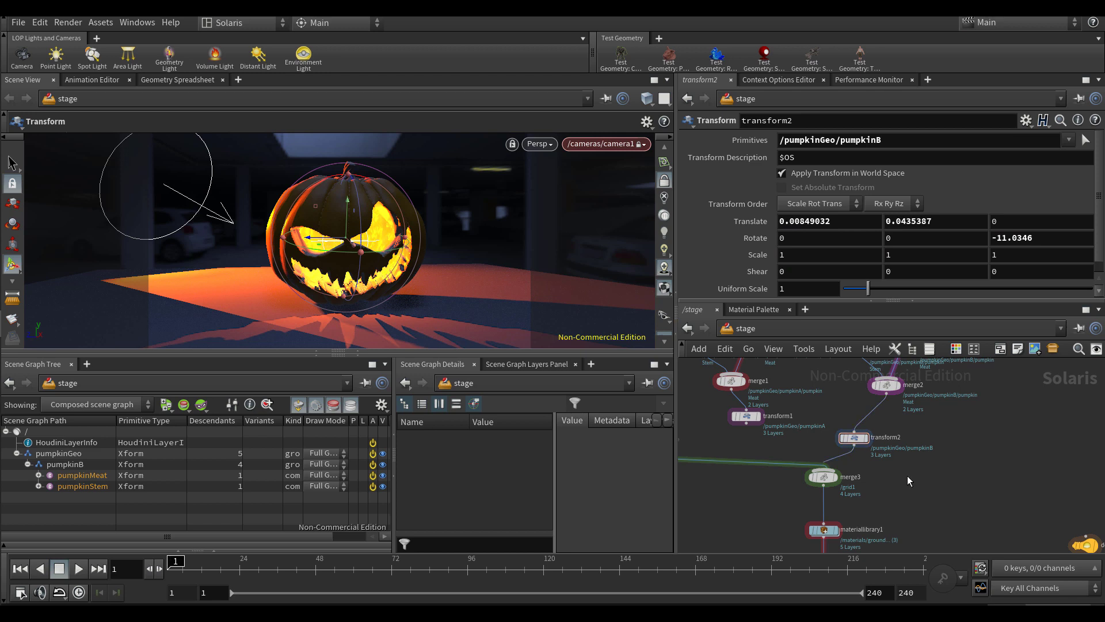
# Select merge4 and render the camera1 view with Karma (Beta)
pyautogui.scroll(-5, 907, 475)
pyautogui.scroll(5, 855, 463)
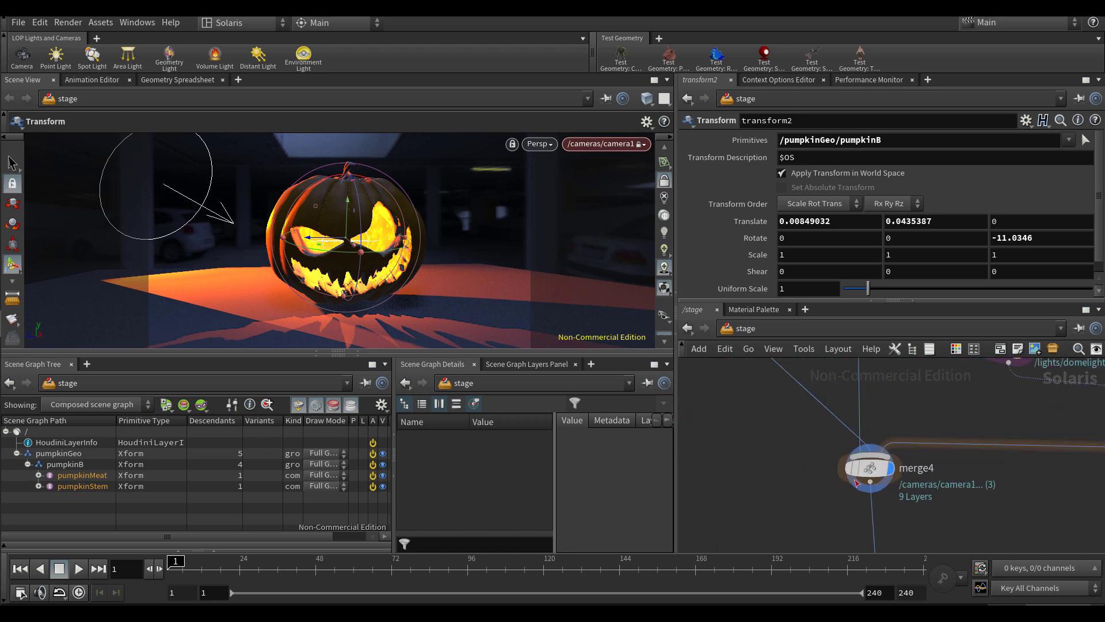
pyautogui.click(876, 475)
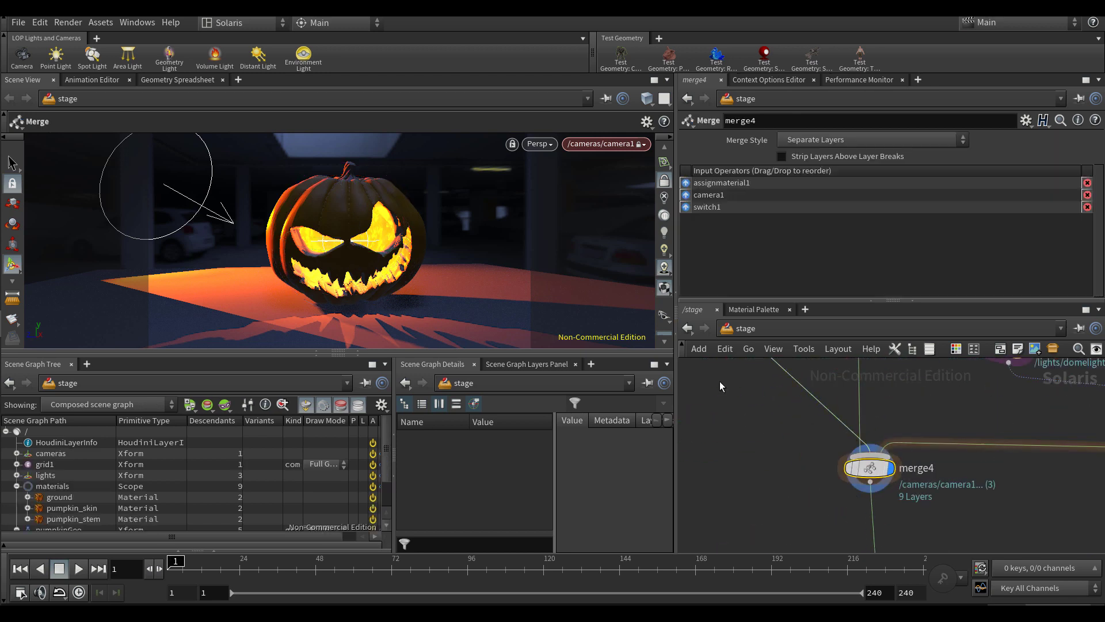
pyautogui.click(539, 149)
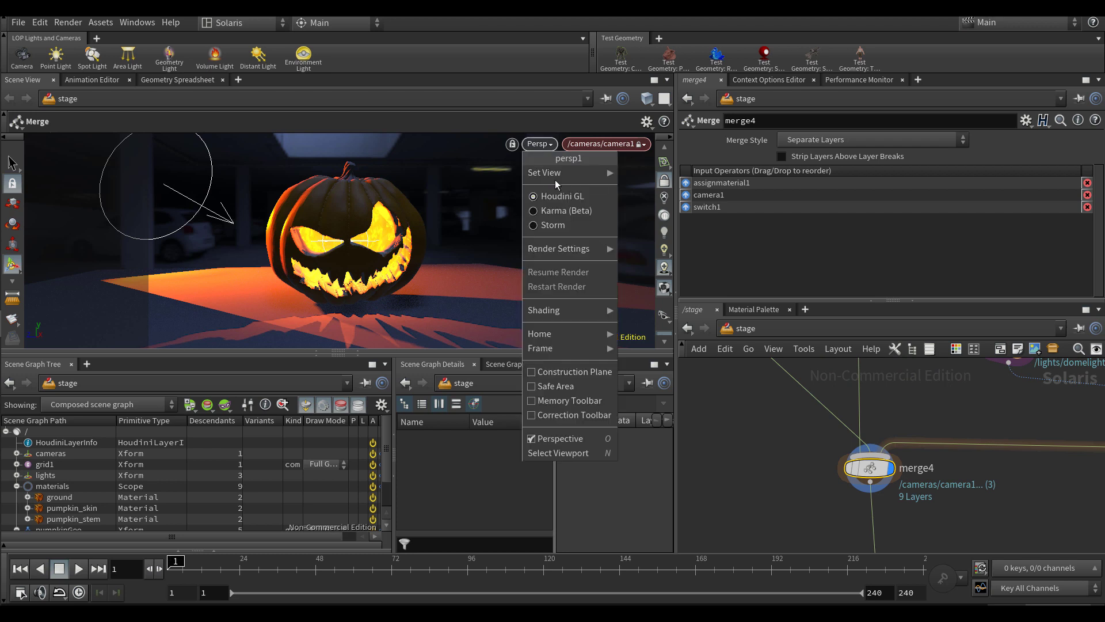
pyautogui.click(562, 209)
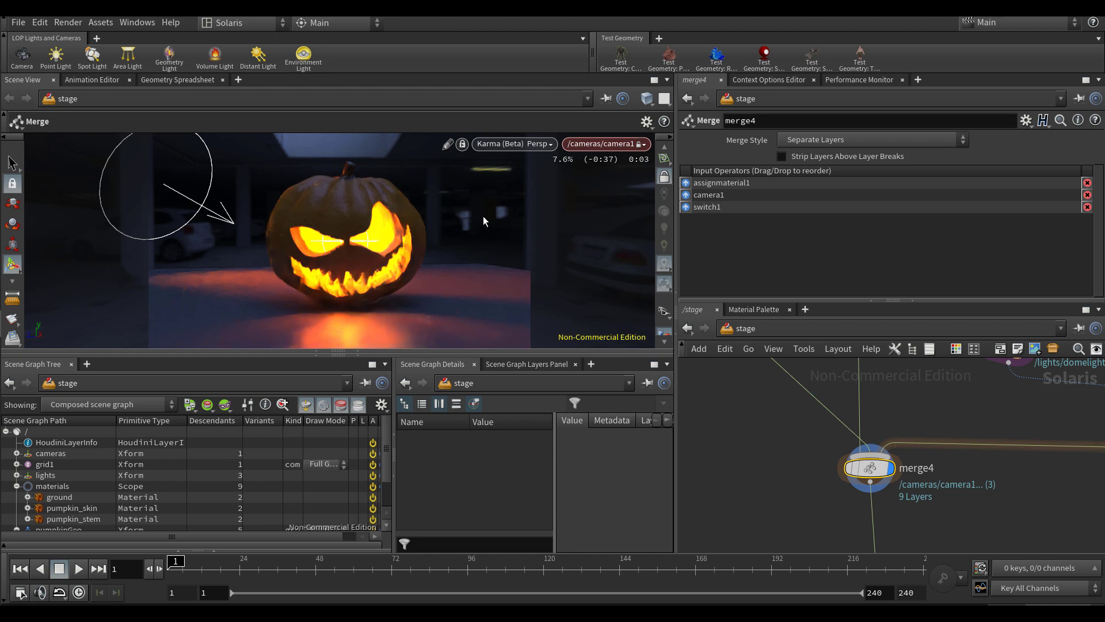
# Select the light2 node and color it pale yellow in the network
pyautogui.scroll(-6, 915, 477)
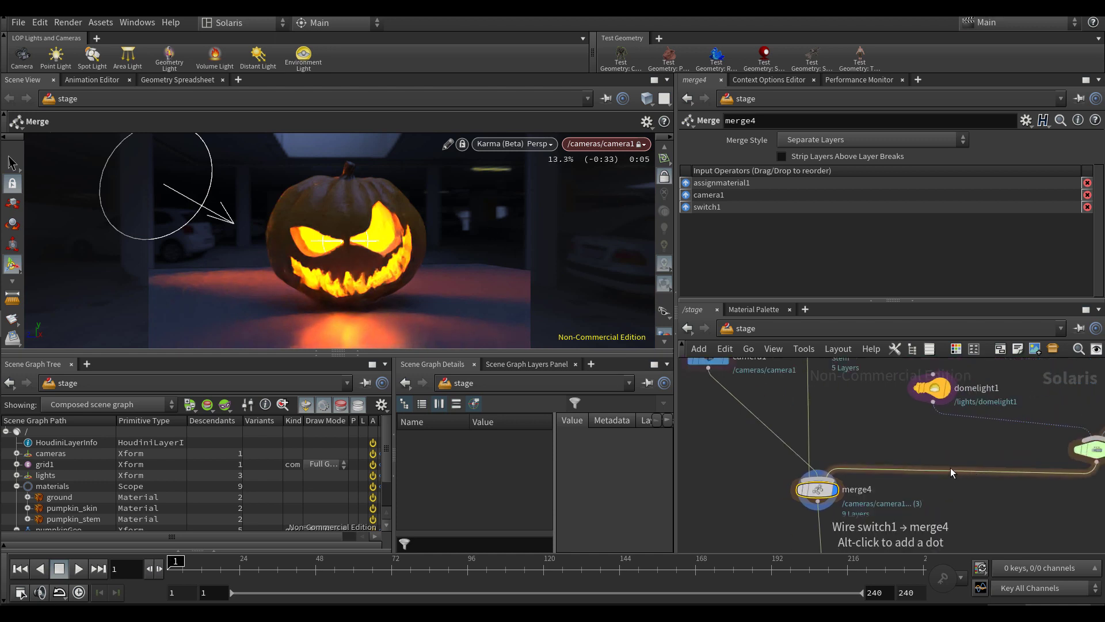
pyautogui.scroll(3, 1076, 454)
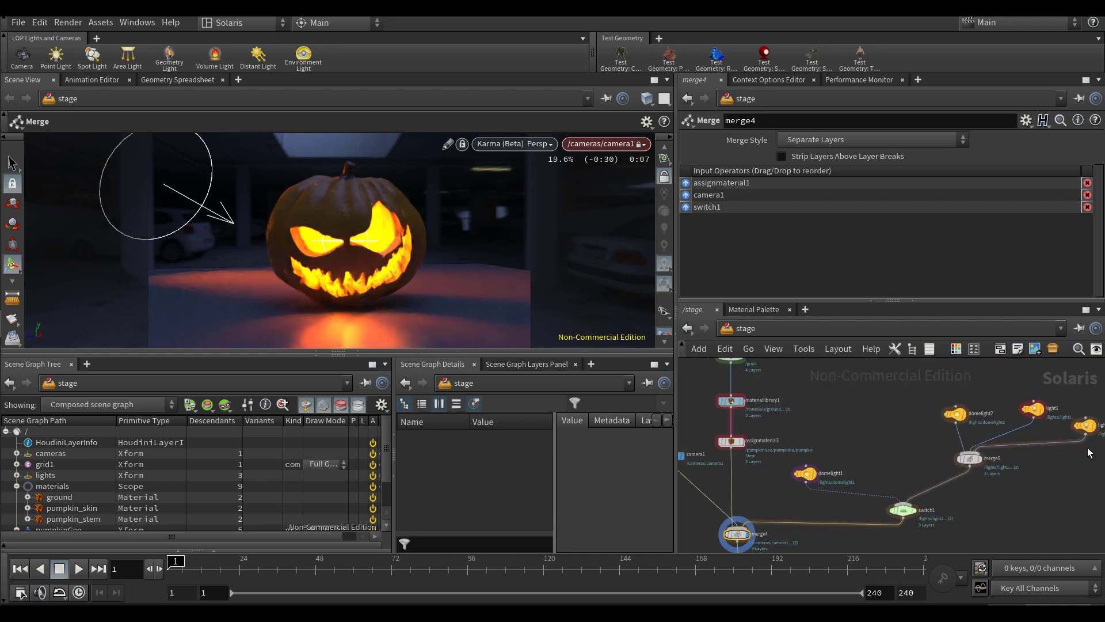
pyautogui.click(1085, 426)
pyautogui.moveTo(1082, 460); pyautogui.dragTo(992, 465, button='middle')
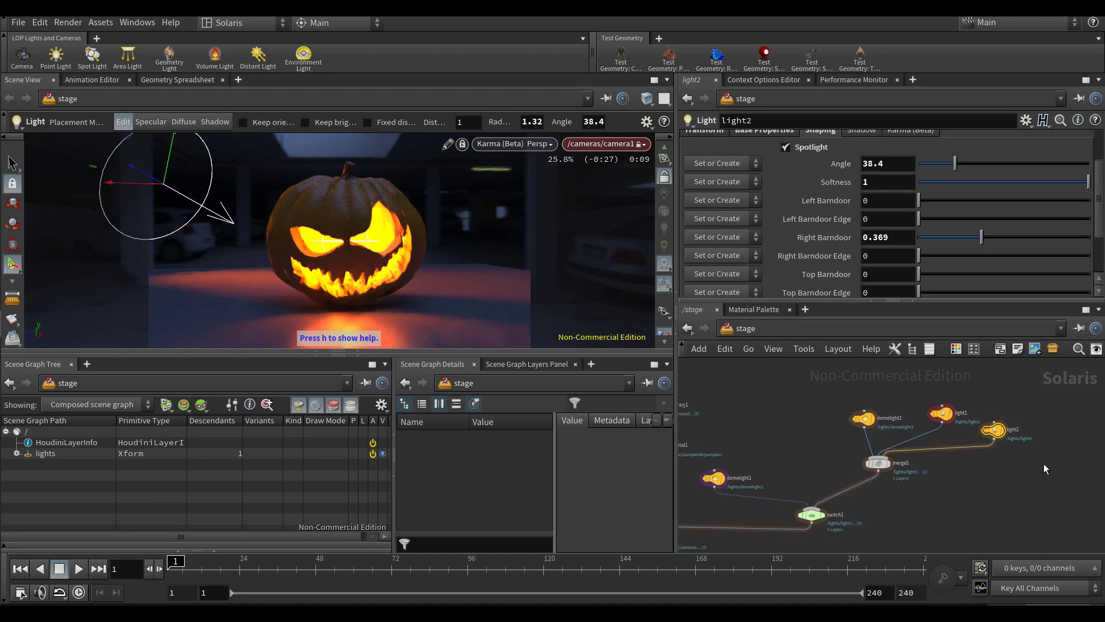
pyautogui.press('c')
pyautogui.click(1070, 486)
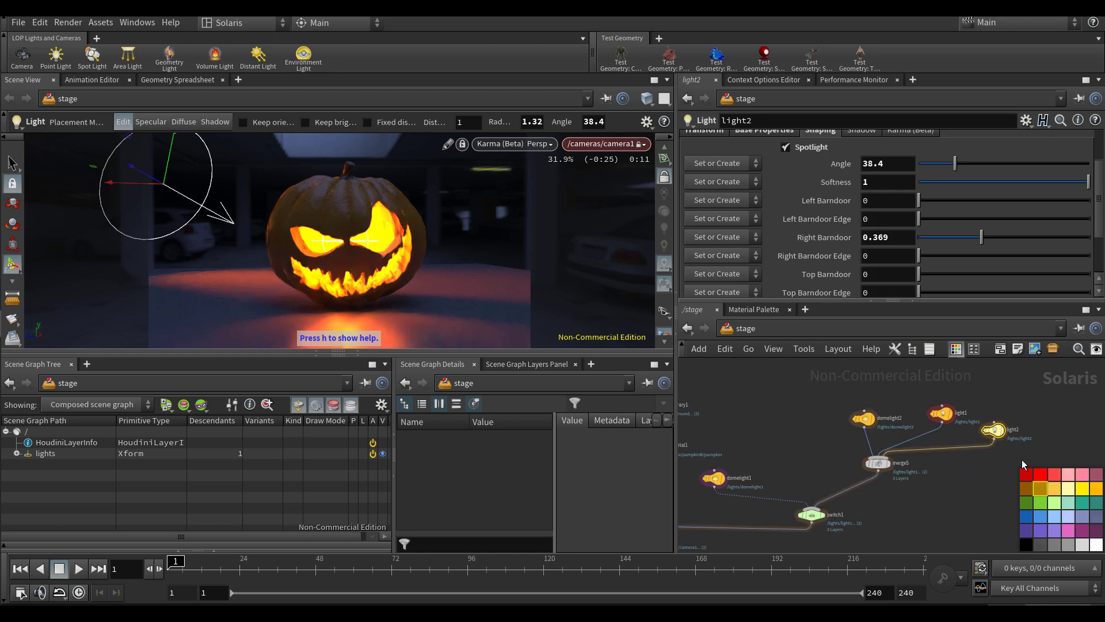
pyautogui.press('c')
# Set the Right Barndoor of light2 to 0.2
pyautogui.scroll(3, 1009, 436)
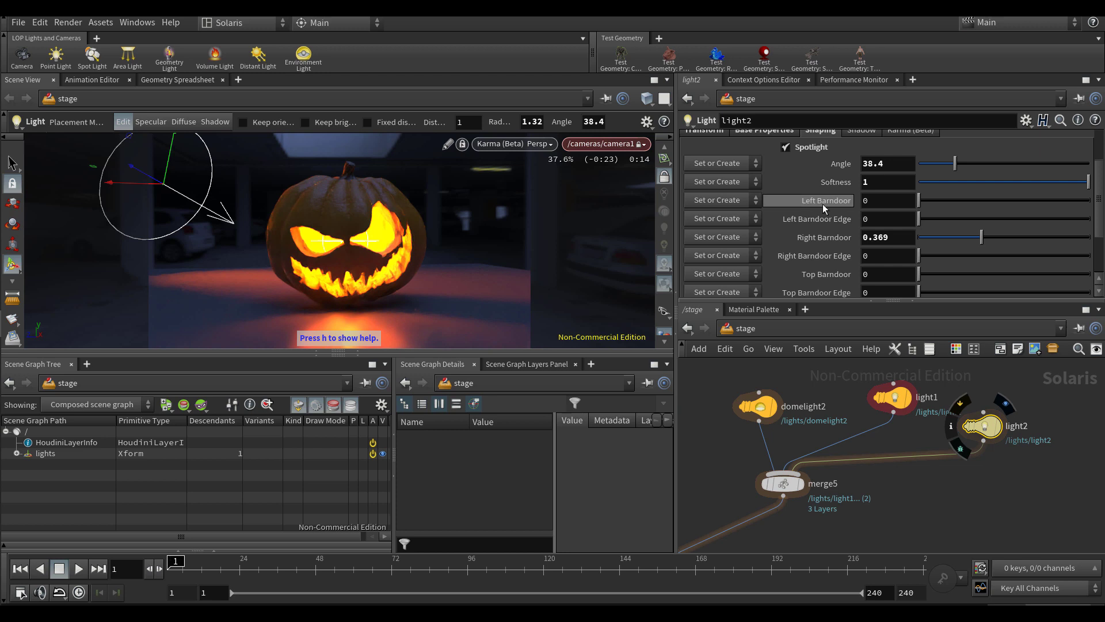
pyautogui.click(894, 237)
pyautogui.write('.2')
pyautogui.press('Return')
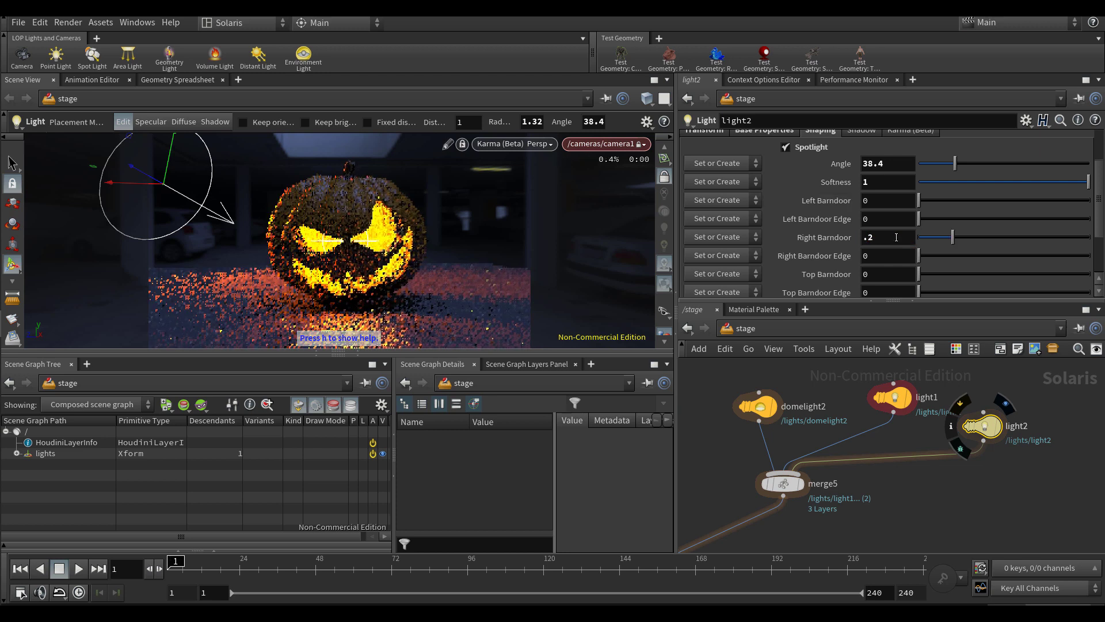
pyautogui.scroll(2, 846, 222)
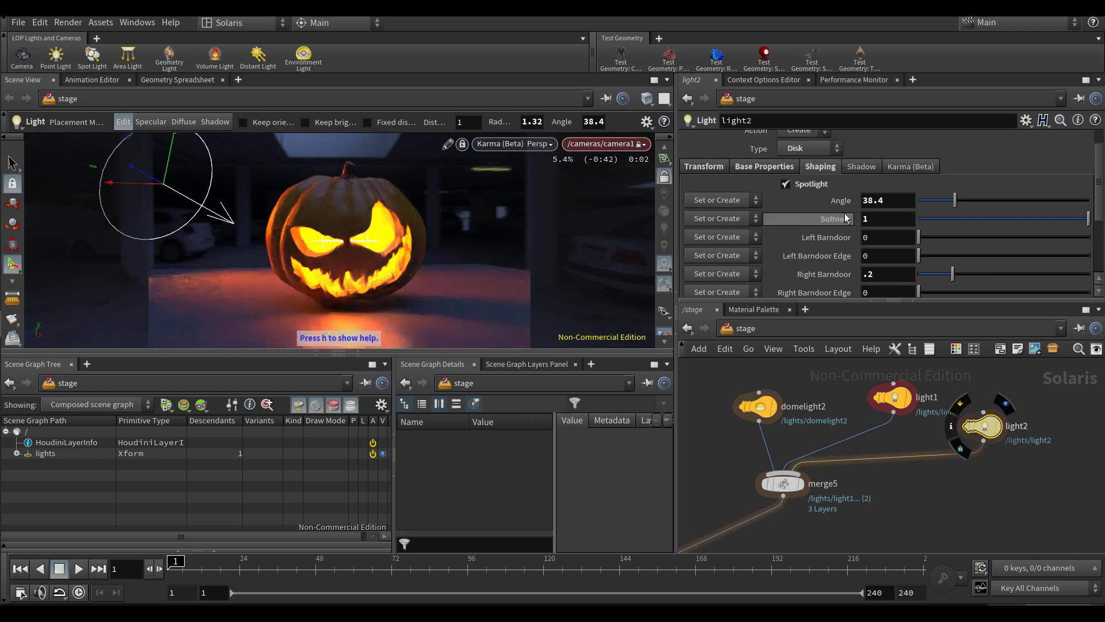
# Reset the spotlight Softness of light2 to its default value of 0
pyautogui.click(777, 167)
pyautogui.scroll(-3, 784, 213)
pyautogui.scroll(-1, 784, 213)
pyautogui.scroll(3, 814, 226)
pyautogui.click(808, 151)
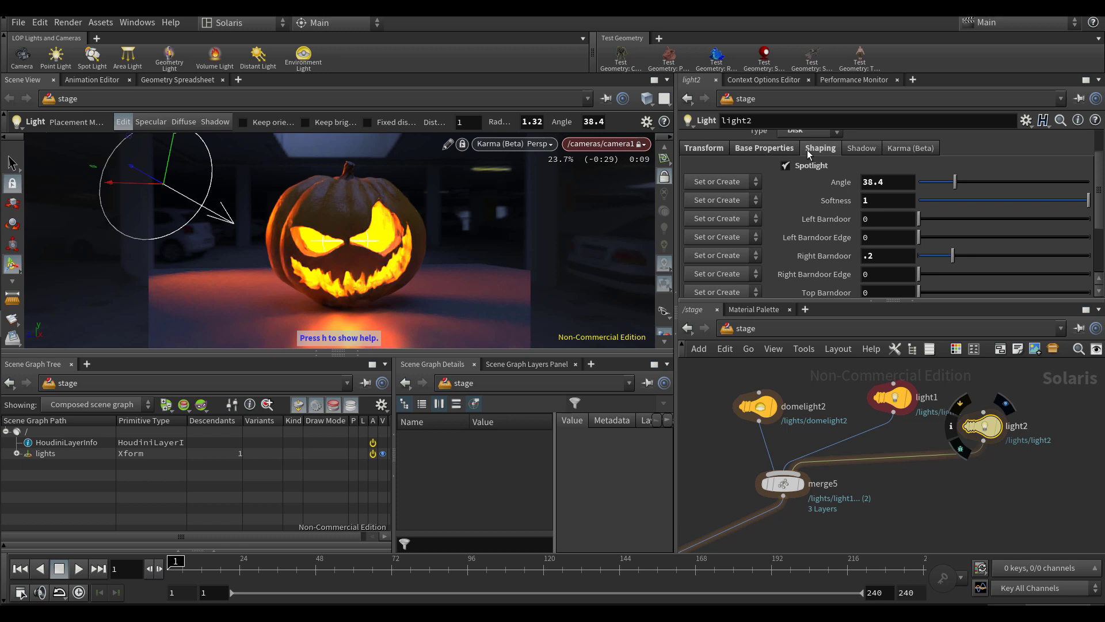
pyautogui.keyDown('ctrl'); pyautogui.middleClick(876, 207); pyautogui.keyUp('ctrl')
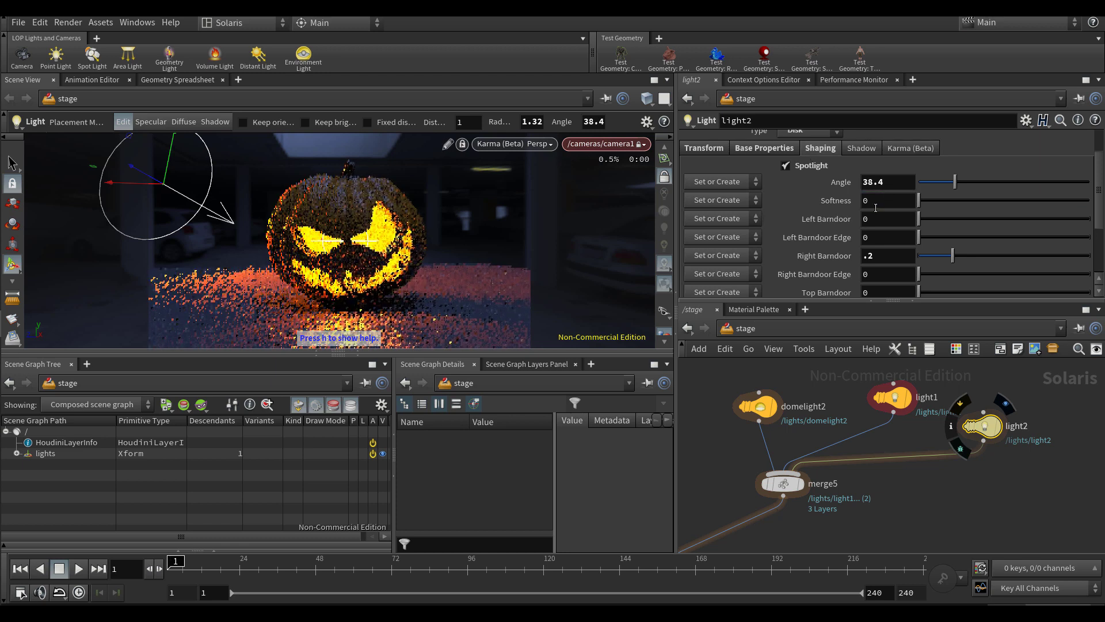
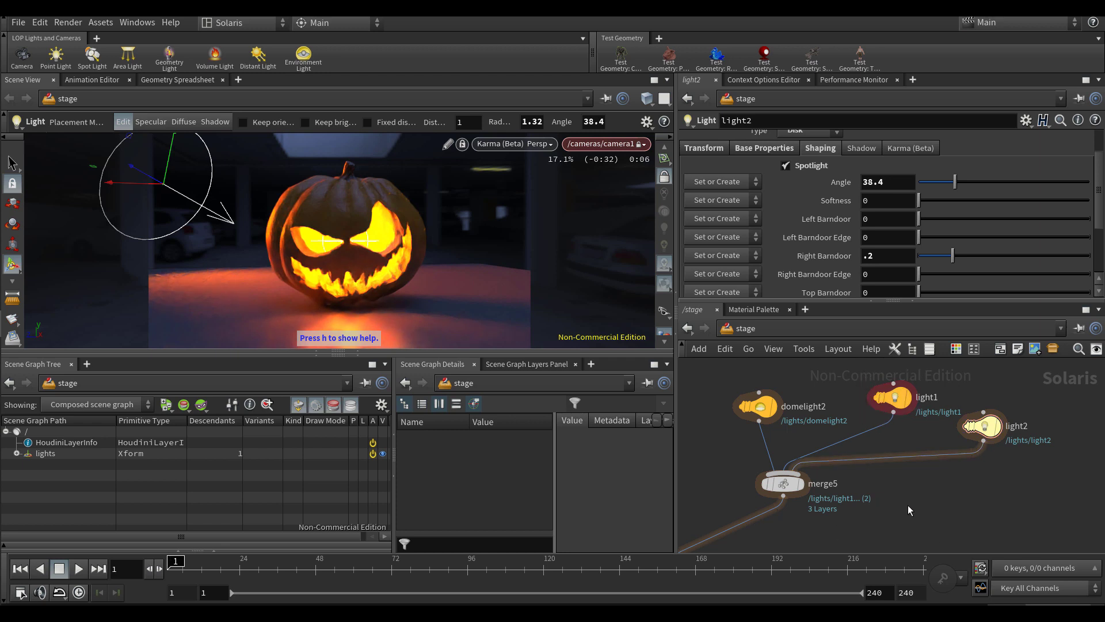
# Move the light1 node slightly away from its neighbours and rename it light_pumpkin
pyautogui.moveTo(906, 506); pyautogui.dragTo(968, 507, button='middle')
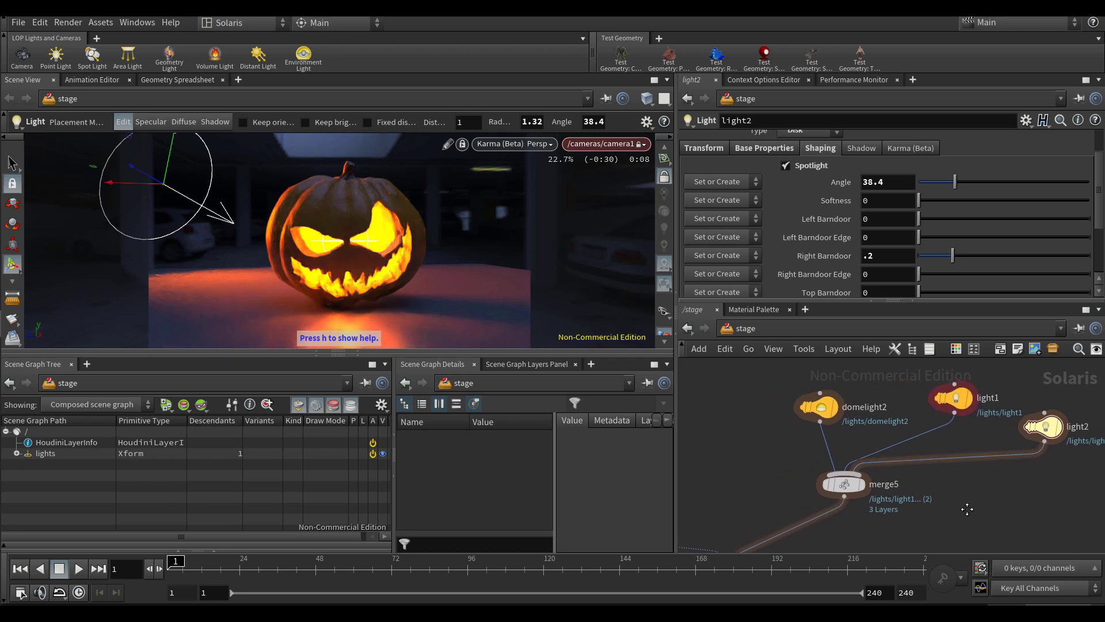
pyautogui.click(947, 392)
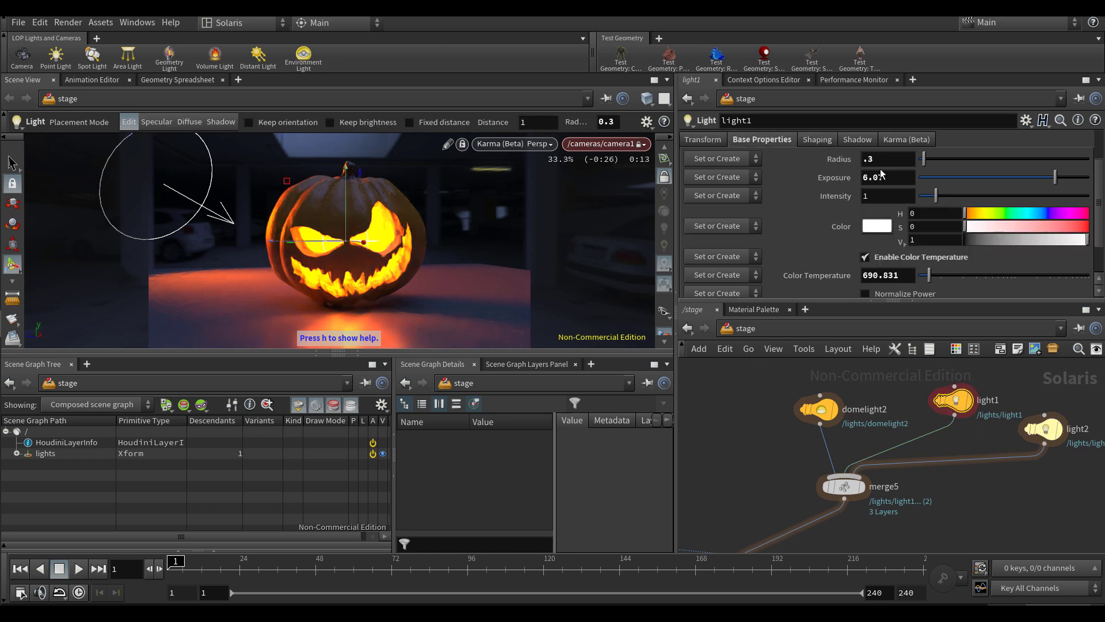
pyautogui.moveTo(971, 384); pyautogui.dragTo(937, 398, button='middle')
pyautogui.moveTo(928, 413); pyautogui.dragTo(916, 387)
pyautogui.click(951, 389)
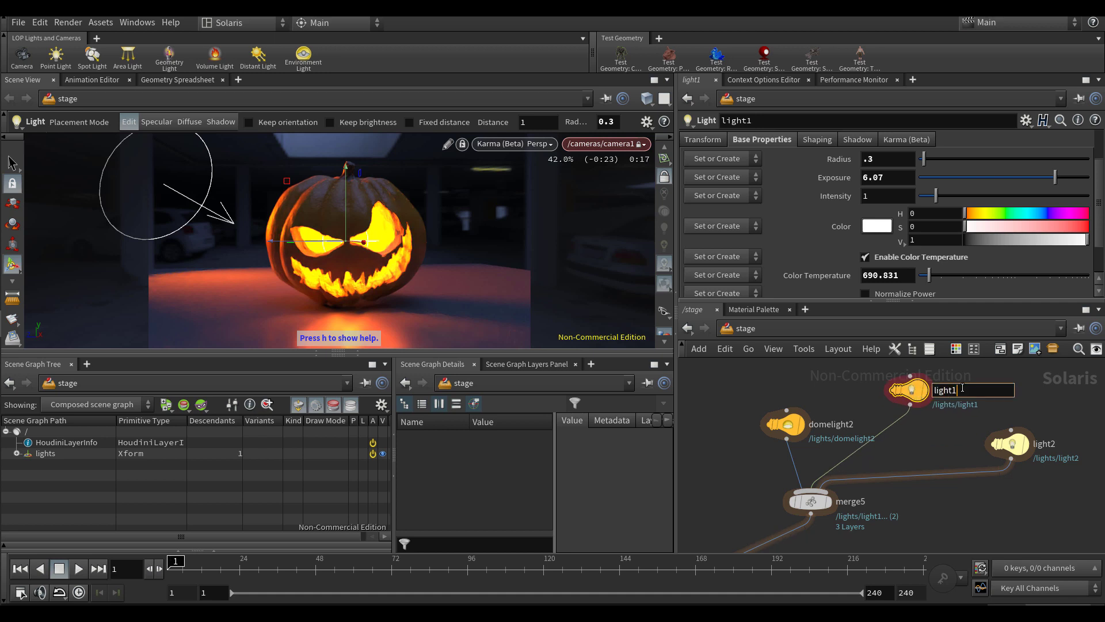
pyautogui.write('light_pumpkin')
pyautogui.press('Return')
# Rename the light2 node as light_rimlight
pyautogui.doubleClick(1044, 444)
pyautogui.write('light_rimlight')
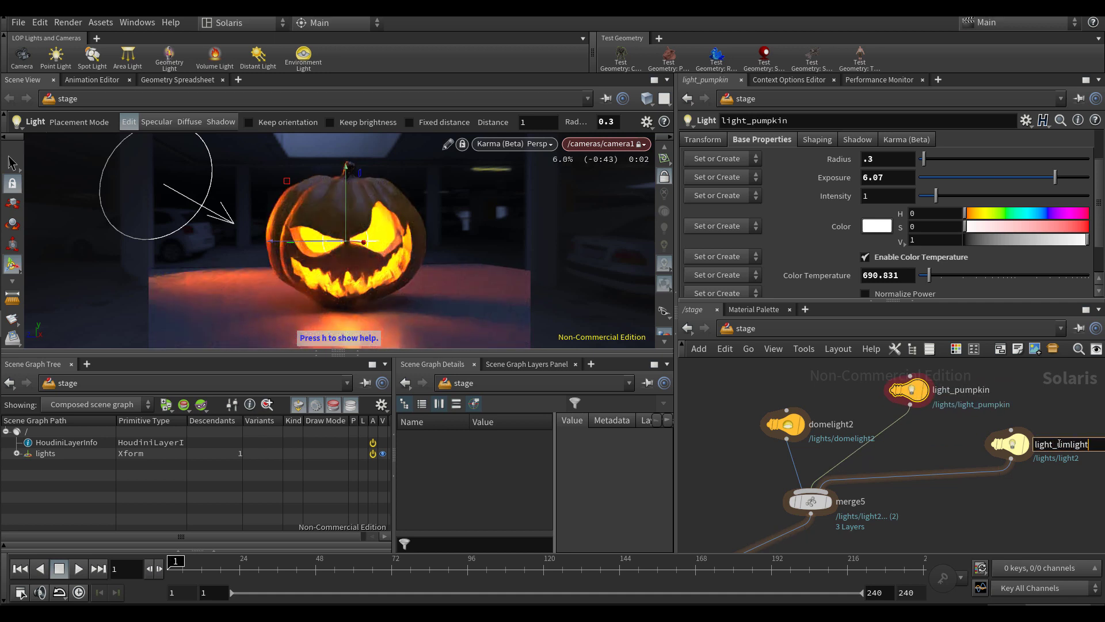
pyautogui.press('Return')
# Add a Light Mixer node on the wire between merge4 and karma1 and display its result
pyautogui.scroll(-6, 899, 474)
pyautogui.scroll(5, 886, 457)
pyautogui.press('Tab')
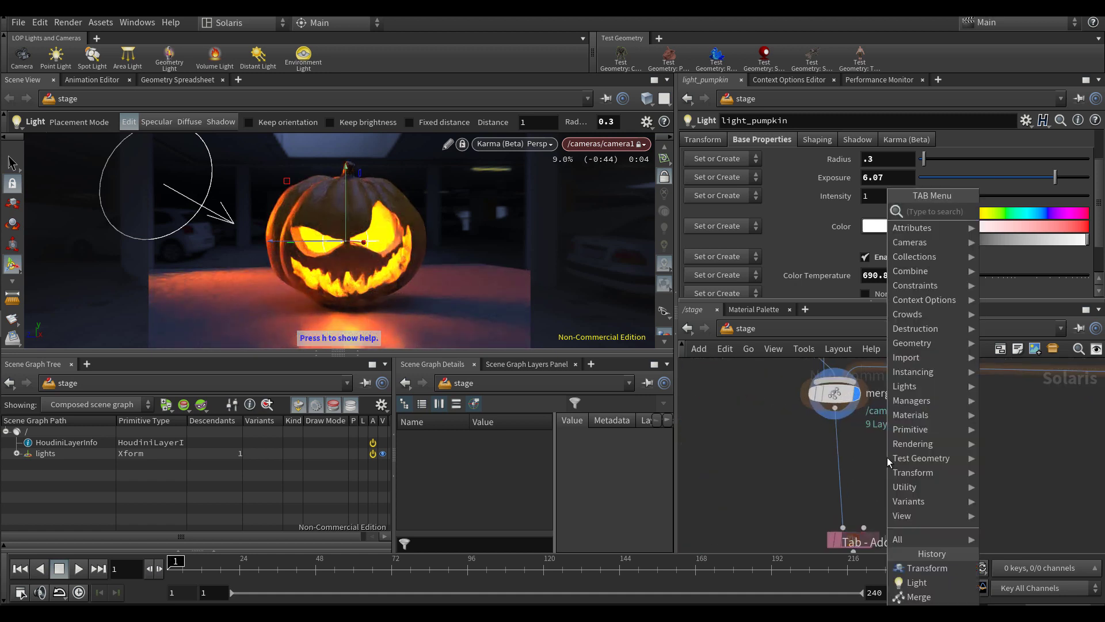
pyautogui.write('mixer')
pyautogui.press('Return')
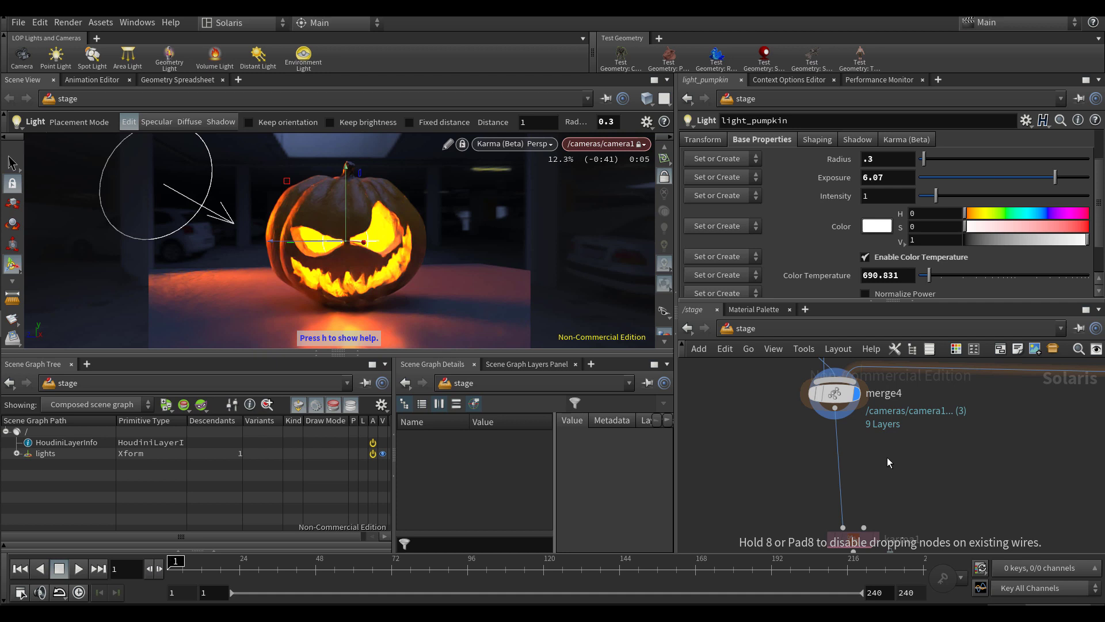
pyautogui.click(845, 465)
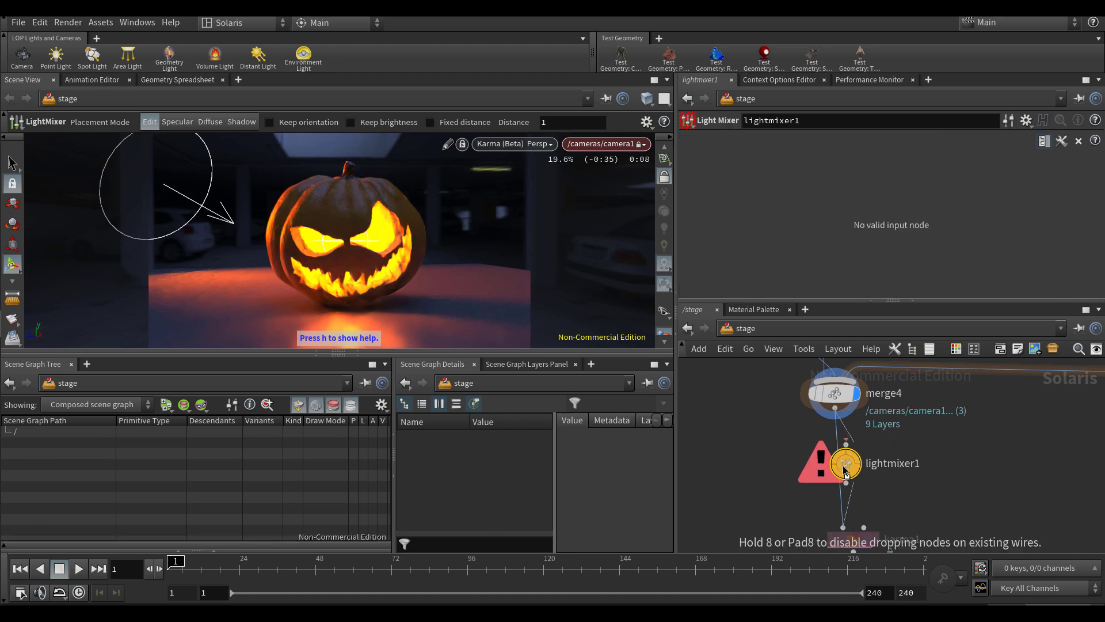
pyautogui.click(845, 470)
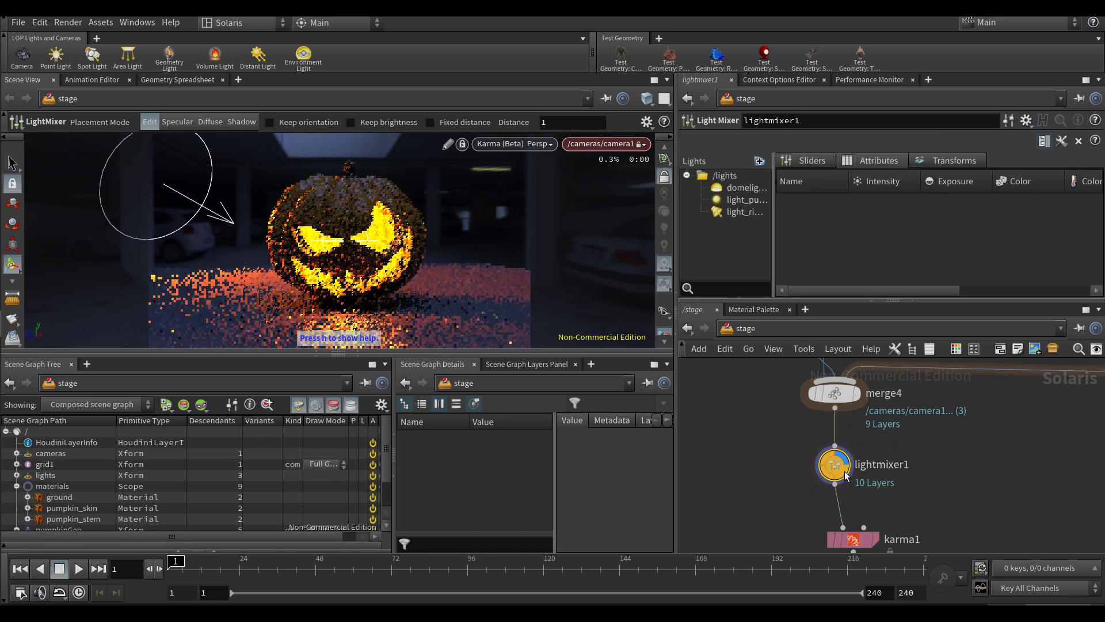
# Add domelight2, light_pumpkin and light_rimlight to the light mixer and show their sliders
pyautogui.click(745, 188)
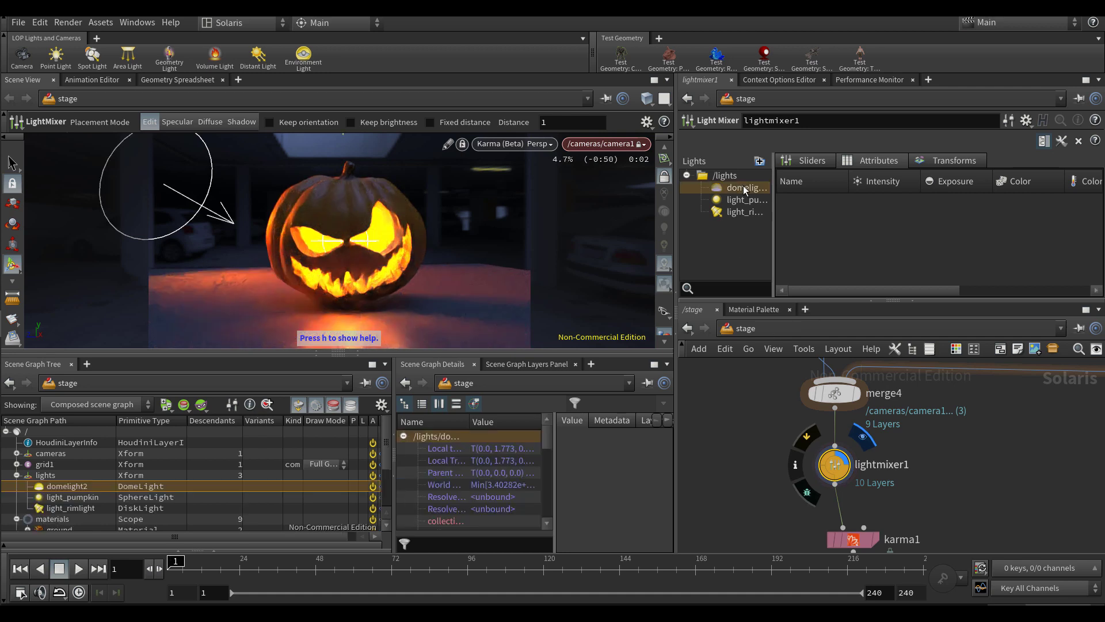
pyautogui.moveTo(744, 200); pyautogui.dragTo(802, 227)
pyautogui.click(834, 212)
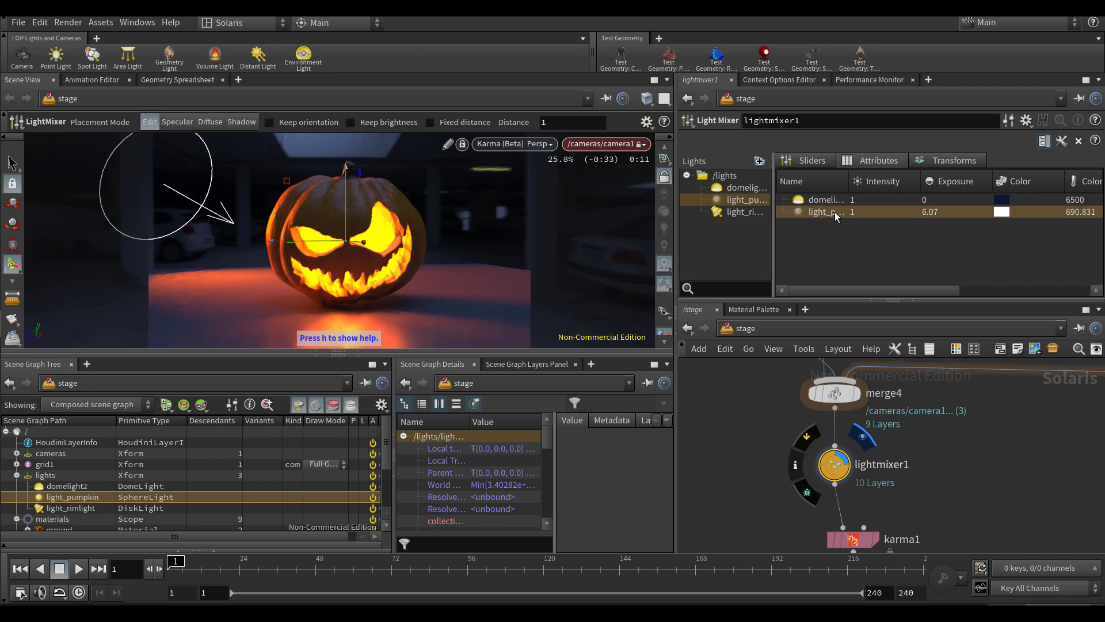
pyautogui.click(816, 163)
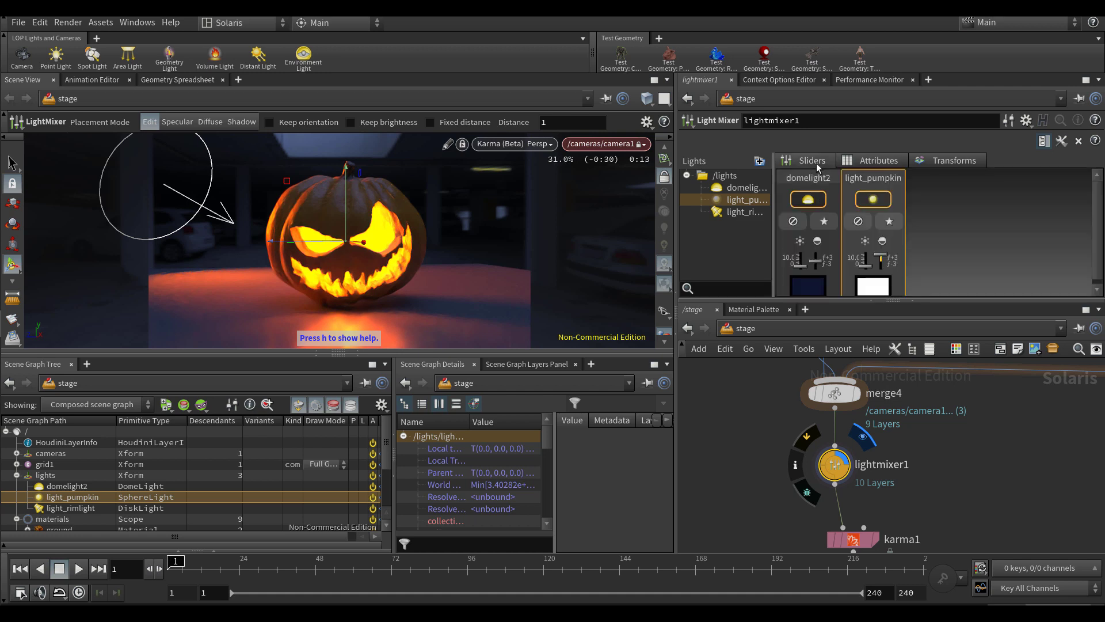
pyautogui.click(944, 160)
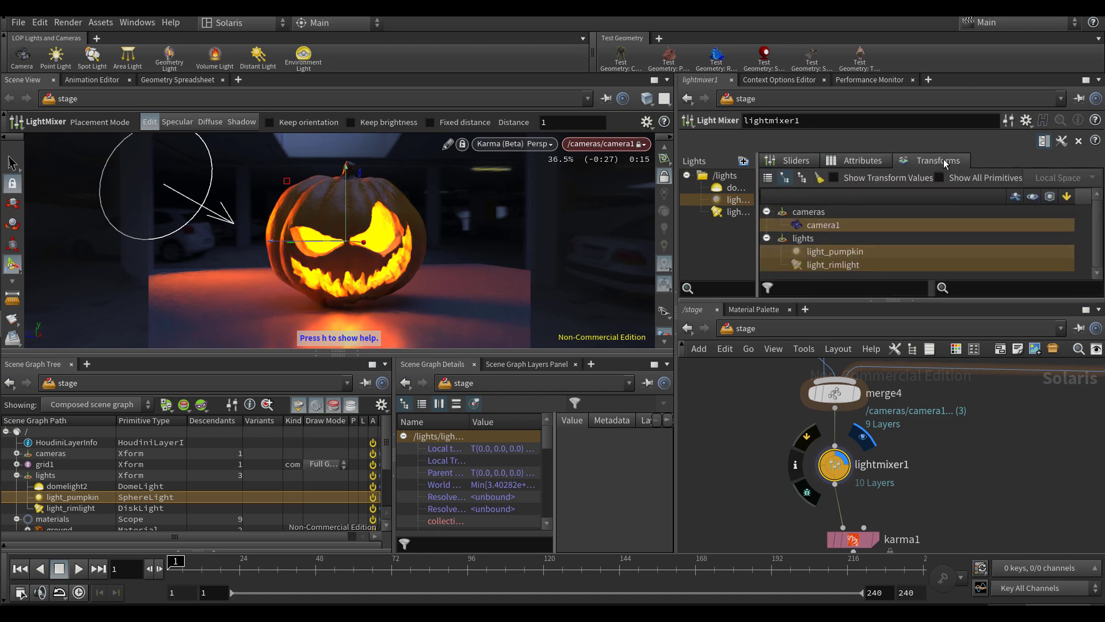
pyautogui.click(794, 164)
pyautogui.moveTo(733, 215); pyautogui.dragTo(938, 226)
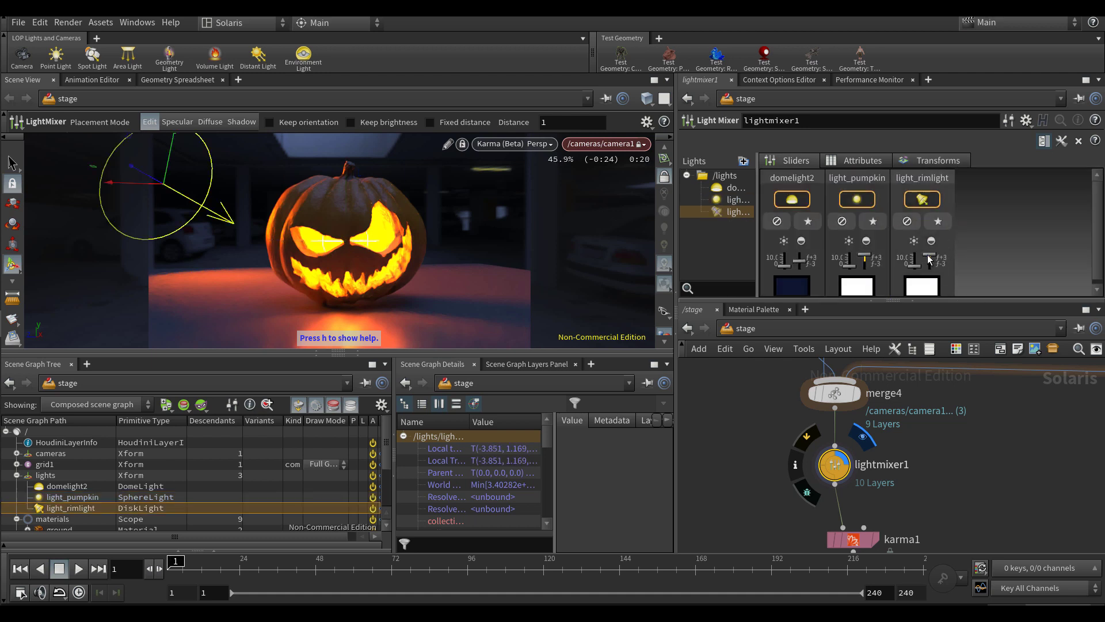
# Adjust the mixer intensities to about 2.332 for light_rimlight, 0.86 for light_pumpkin and 0.666 for domelight2
pyautogui.moveTo(917, 271); pyautogui.dragTo(914, 246)
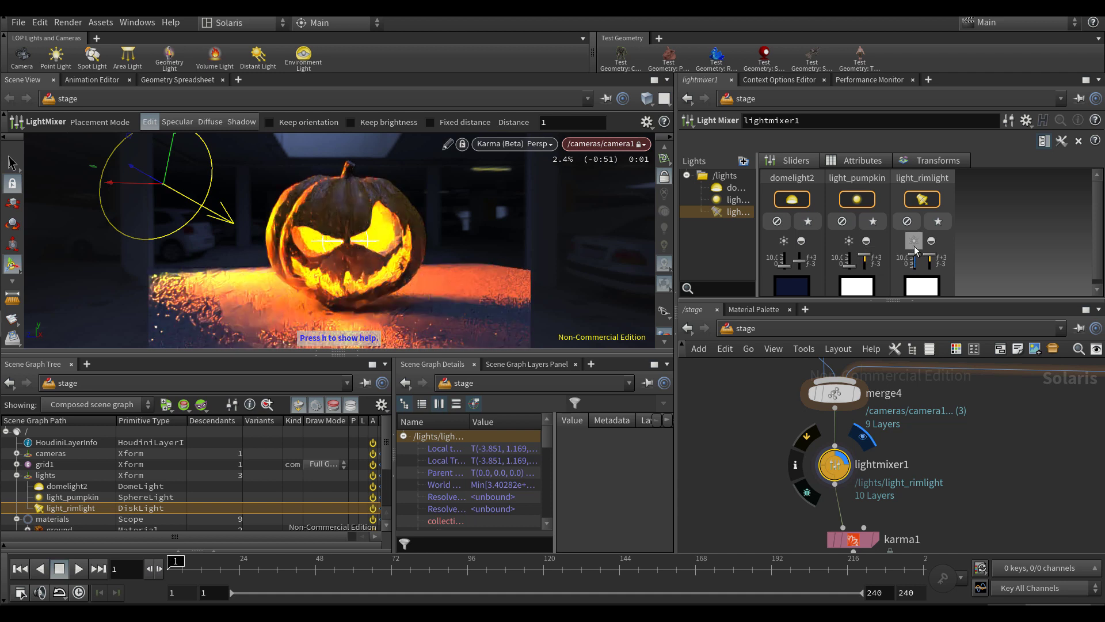
pyautogui.moveTo(915, 256); pyautogui.dragTo(859, 275)
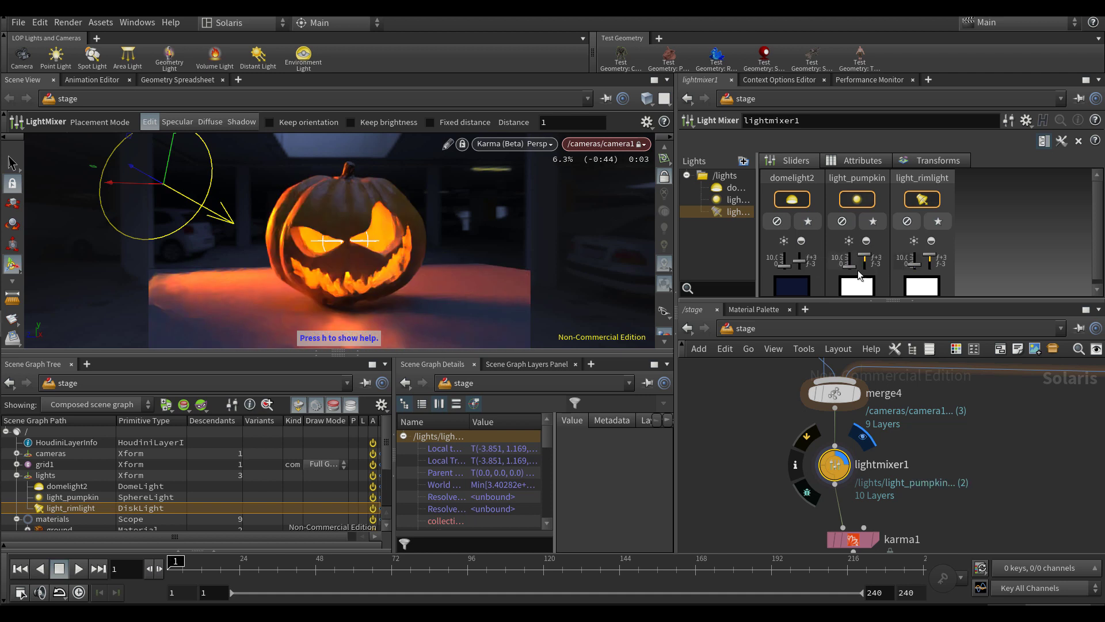
pyautogui.moveTo(789, 269); pyautogui.dragTo(785, 268)
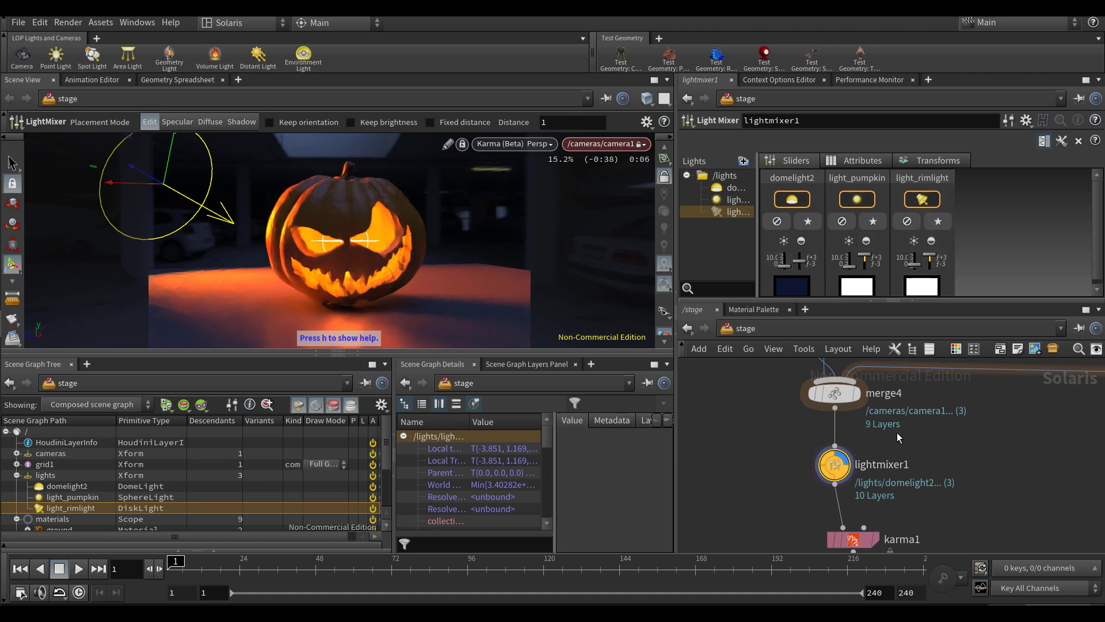
pyautogui.scroll(2, 902, 492)
pyautogui.moveTo(897, 462); pyautogui.dragTo(909, 419, button='middle')
pyautogui.moveTo(876, 299); pyautogui.dragTo(886, 384)
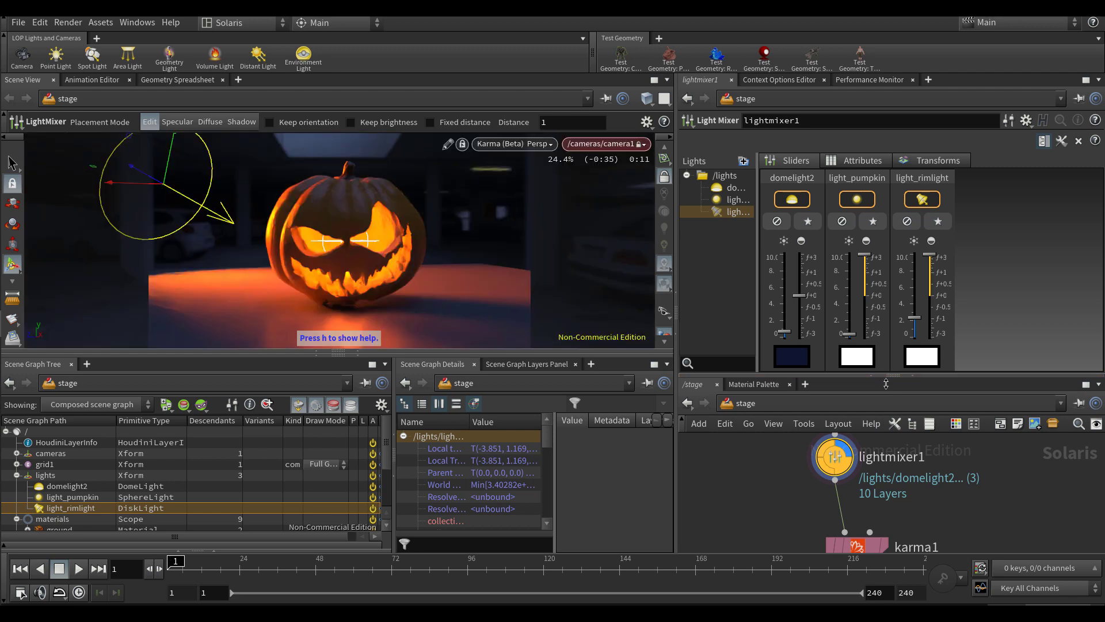
pyautogui.moveTo(848, 338); pyautogui.dragTo(850, 336)
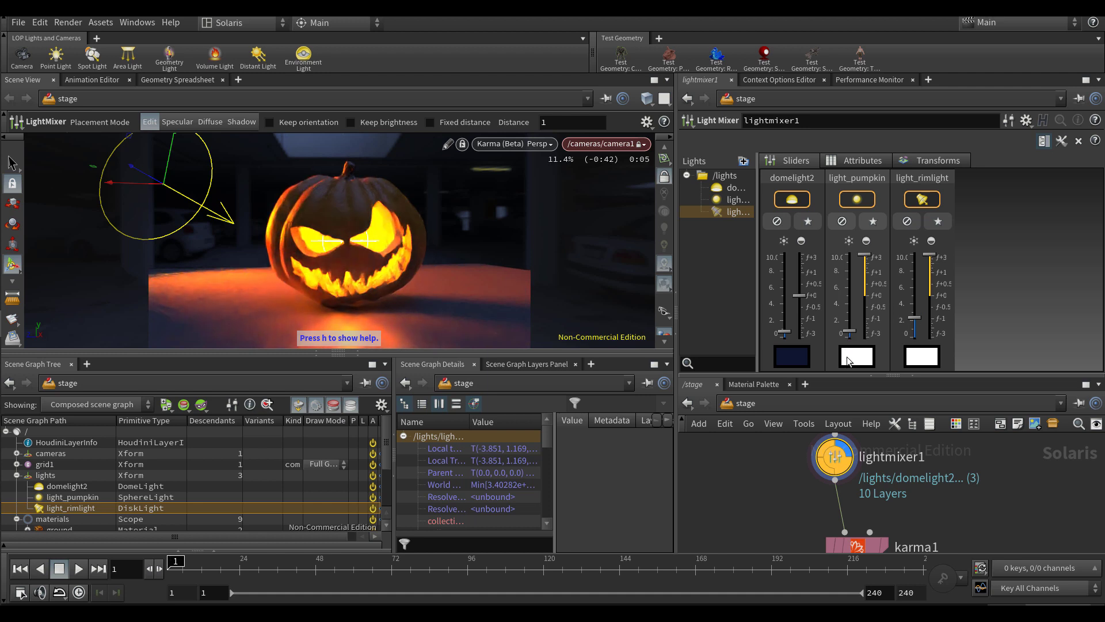
# Review the lights' attribute table and transform hierarchy in the light mixer, then return to the sliders
pyautogui.click(858, 161)
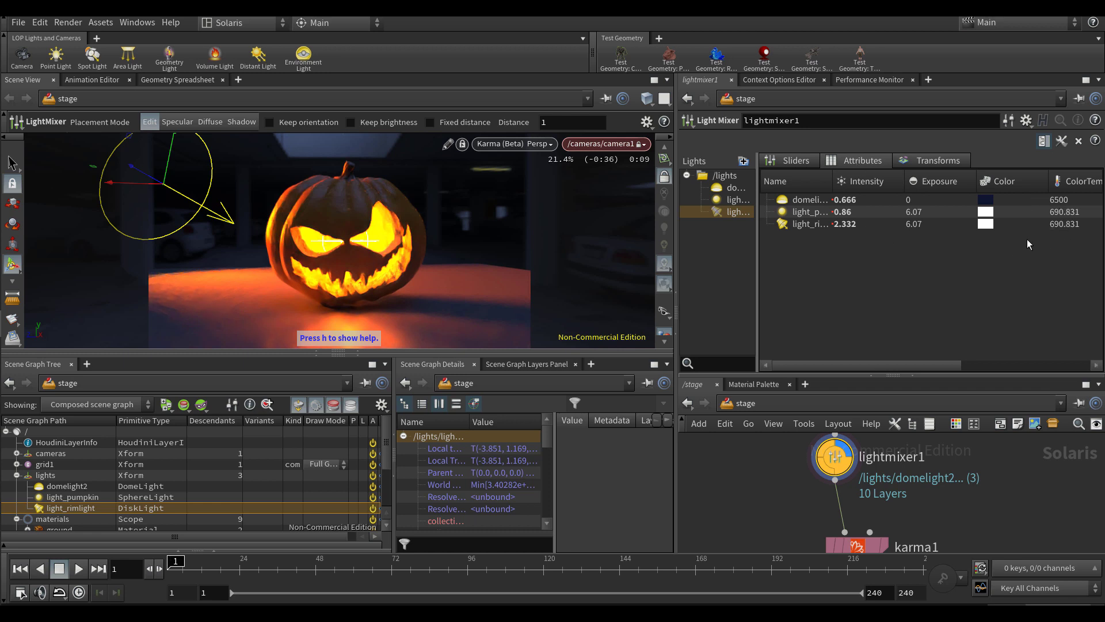
pyautogui.click(937, 162)
pyautogui.click(852, 250)
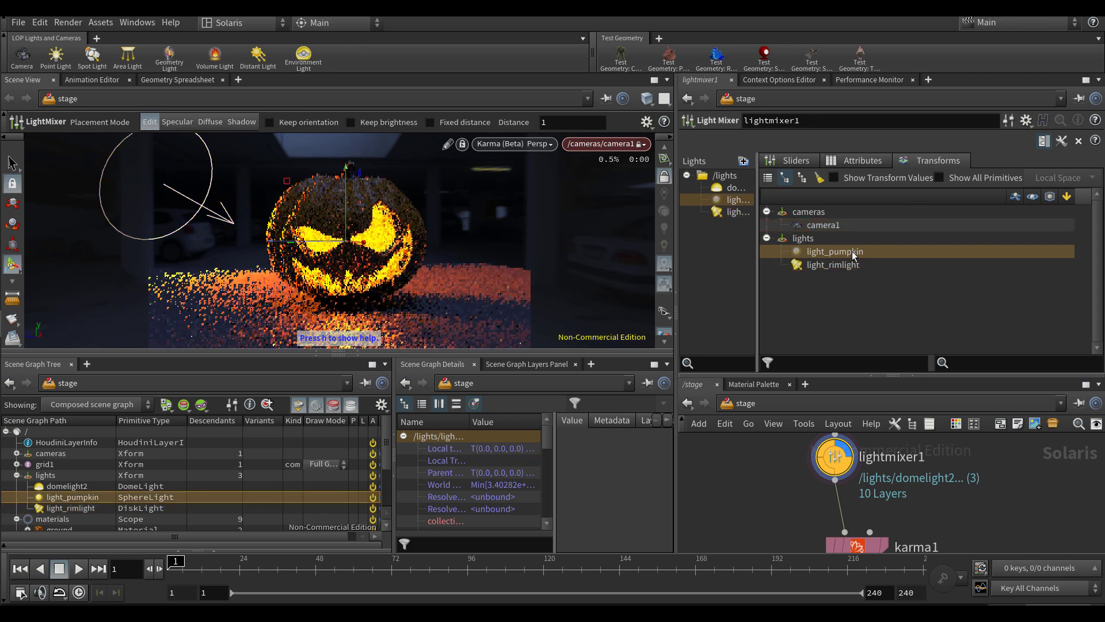
pyautogui.click(836, 266)
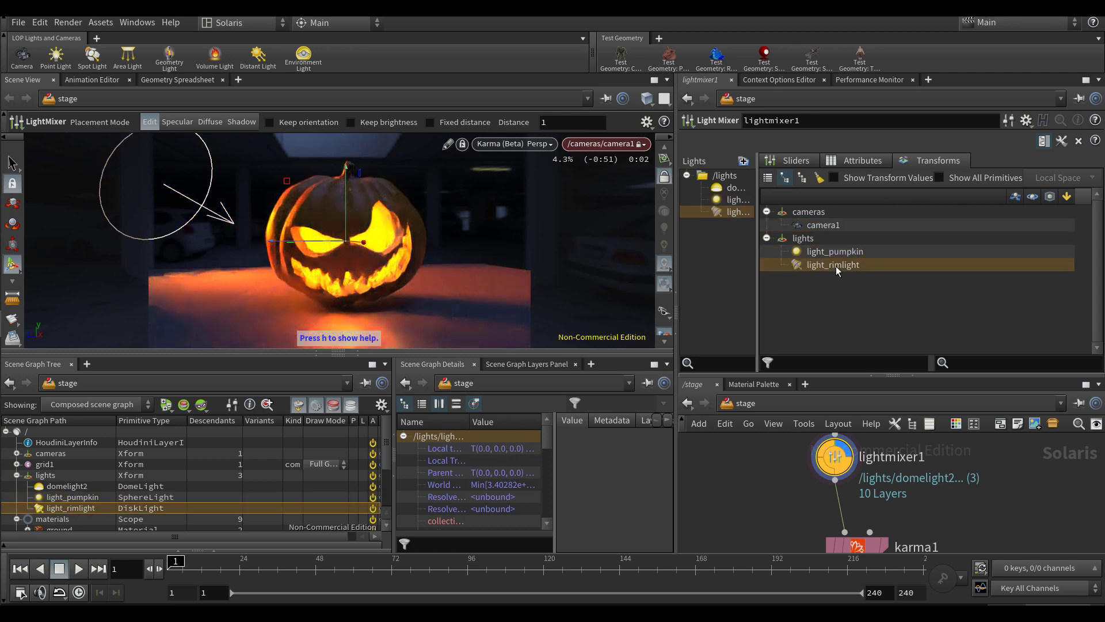
pyautogui.keyDown('ctrl'); pyautogui.click(901, 266); pyautogui.keyUp('ctrl')
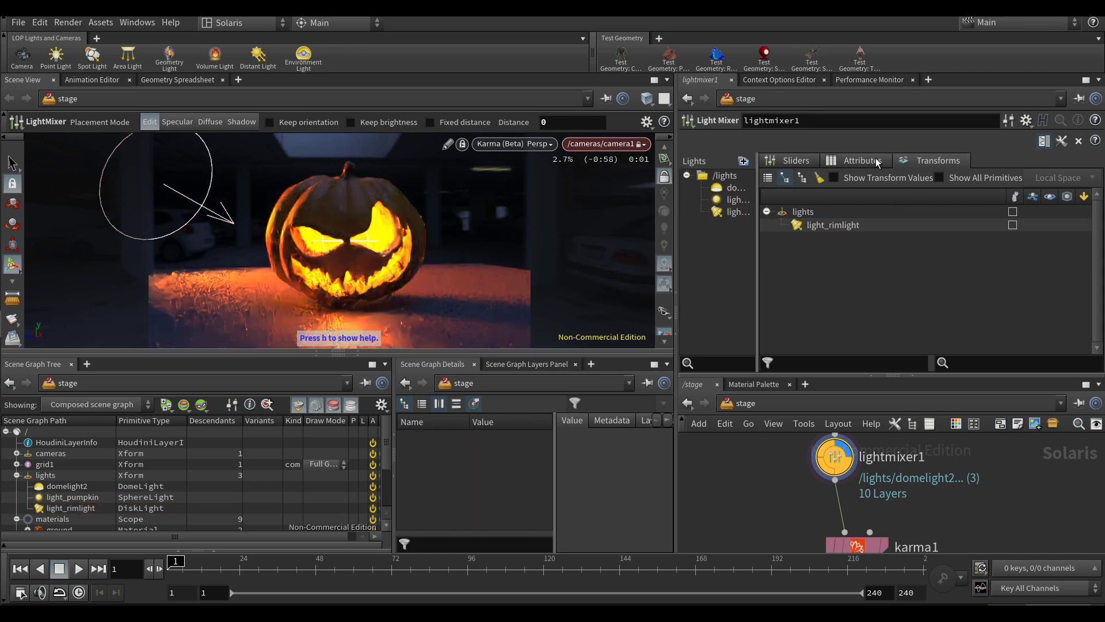
pyautogui.click(877, 162)
pyautogui.click(810, 160)
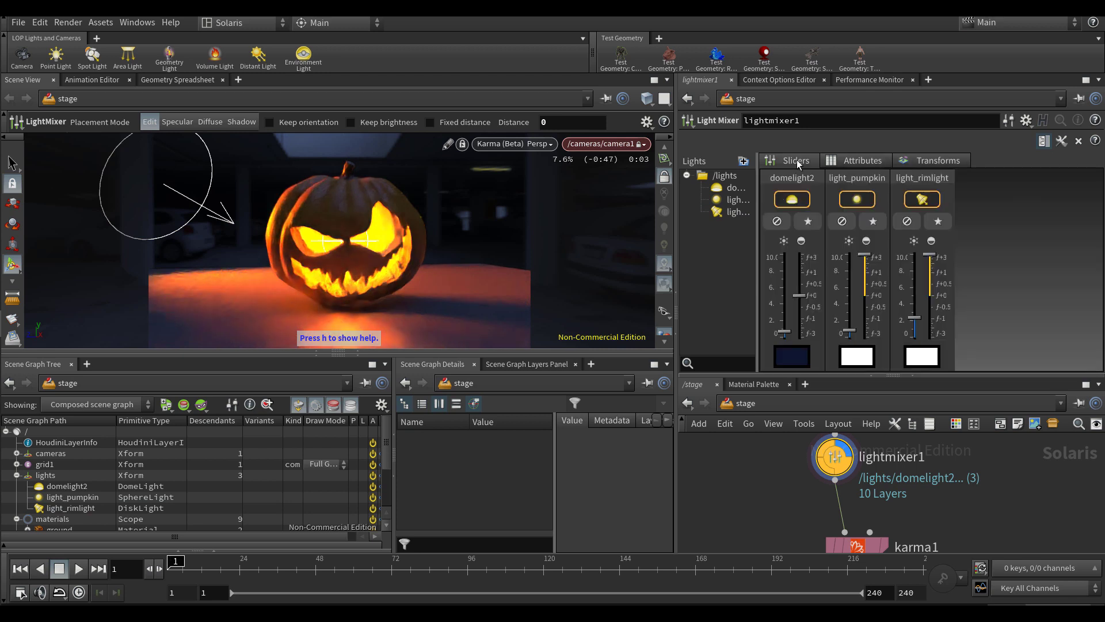
# Open the render gallery below the scene view, resize it and save a snapshot of the current Karma render
pyautogui.scroll(-3, 902, 510)
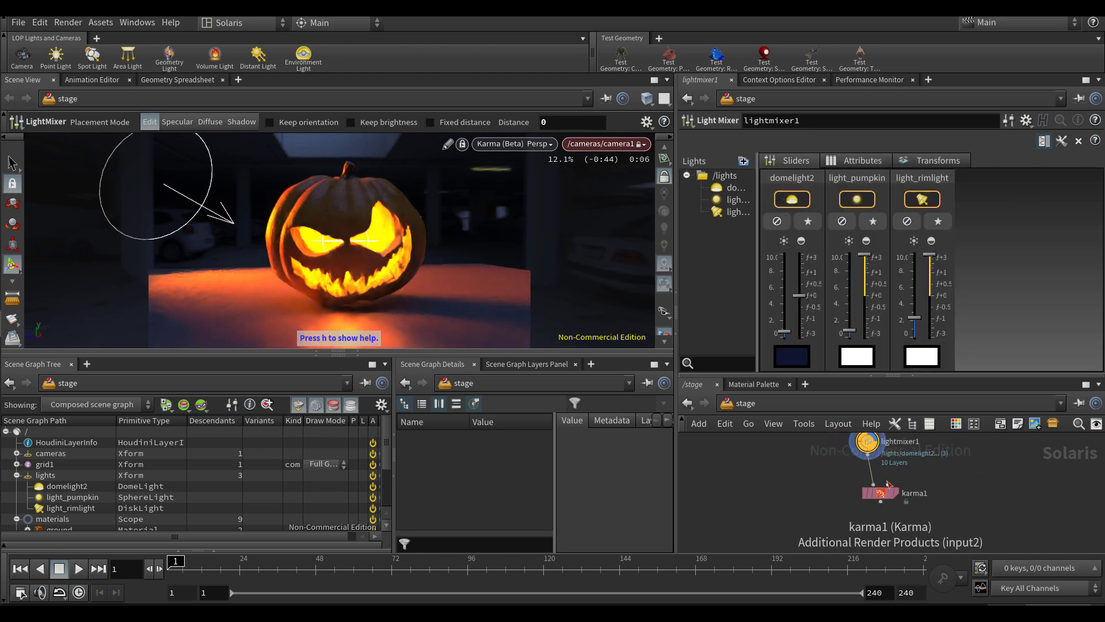
pyautogui.scroll(-2, 872, 526)
pyautogui.moveTo(914, 474); pyautogui.dragTo(901, 510, button='middle')
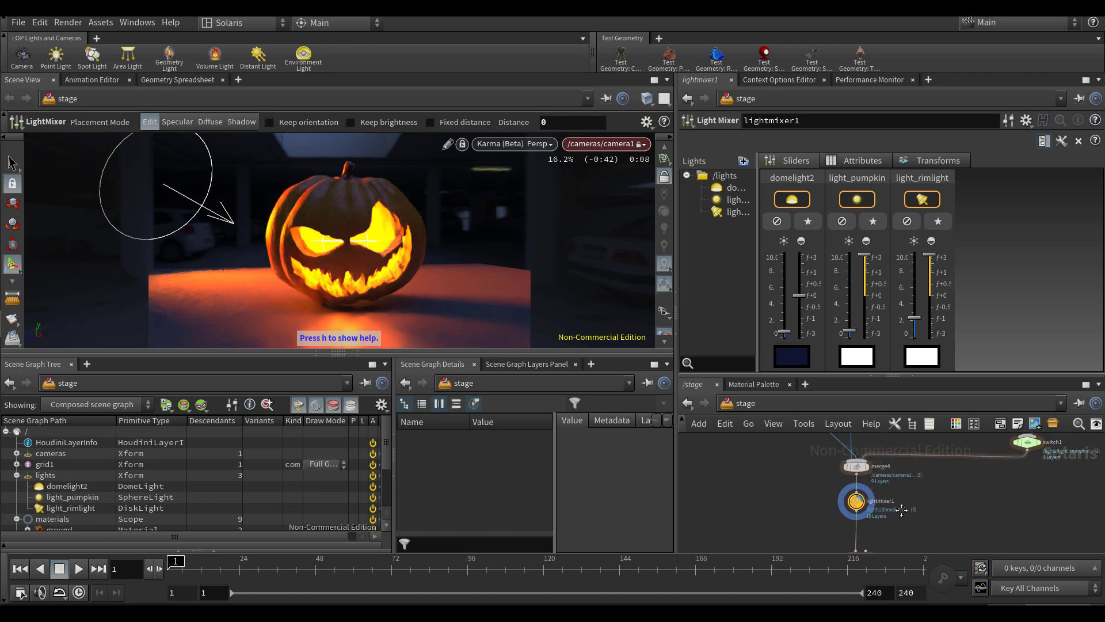
pyautogui.click(138, 352)
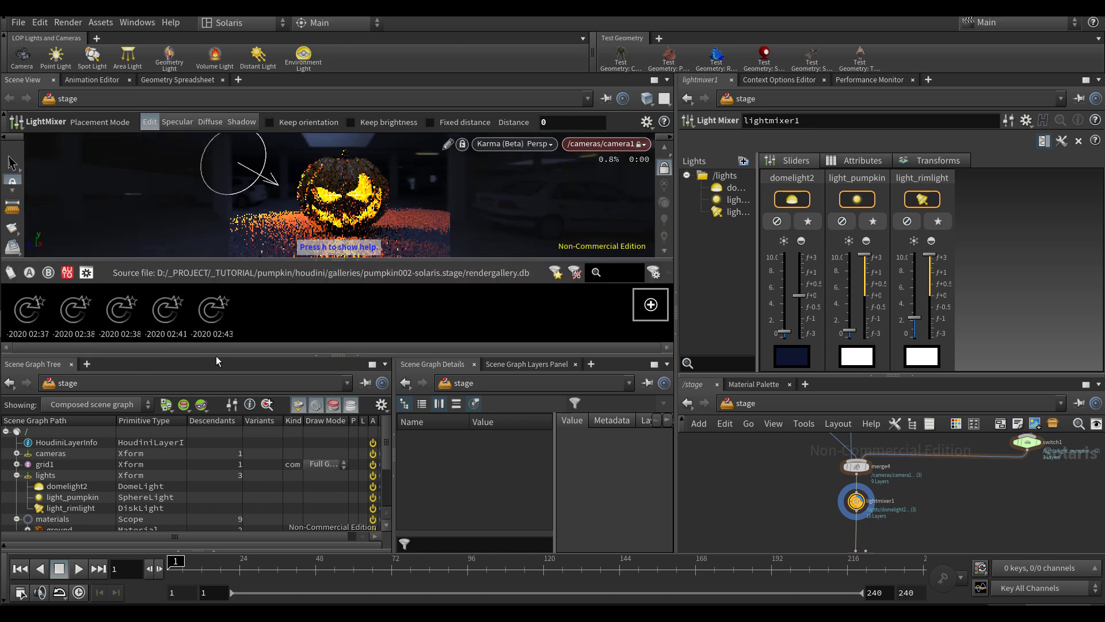
pyautogui.moveTo(220, 355); pyautogui.dragTo(217, 429)
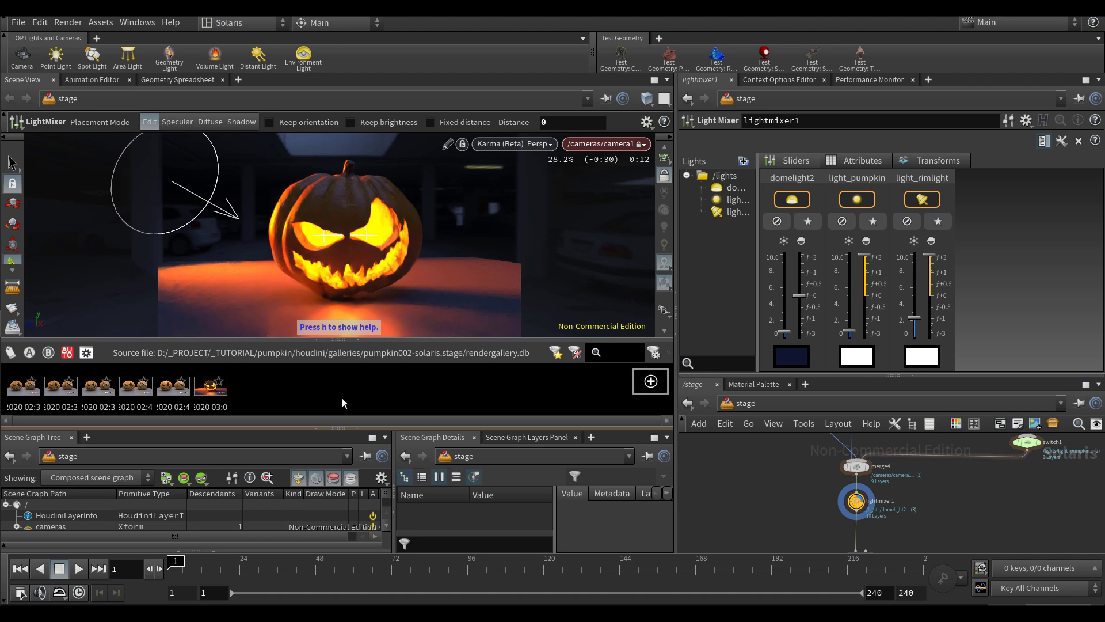
# Open the pumpkin_skin material builder network inside materiallibrary1
pyautogui.moveTo(804, 516); pyautogui.dragTo(802, 574, button='middle')
pyautogui.scroll(-5, 806, 504)
pyautogui.scroll(4, 833, 477)
pyautogui.scroll(2, 833, 477)
pyautogui.moveTo(845, 473); pyautogui.dragTo(844, 530, button='middle')
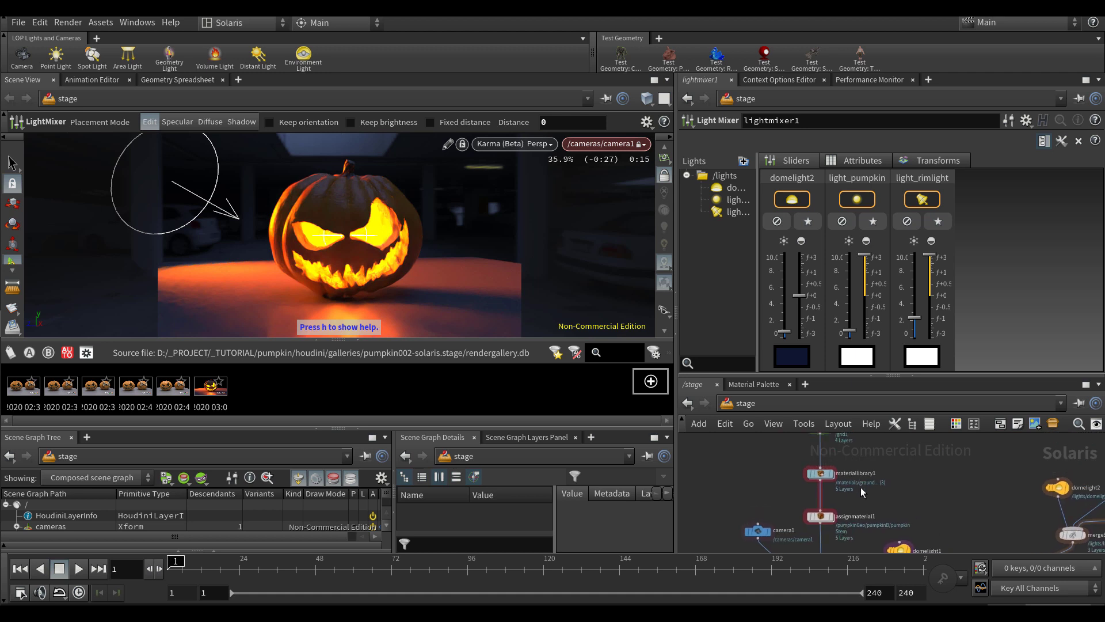
pyautogui.moveTo(861, 488); pyautogui.dragTo(860, 508, button='middle')
pyautogui.scroll(5, 833, 496)
pyautogui.doubleClick(800, 495)
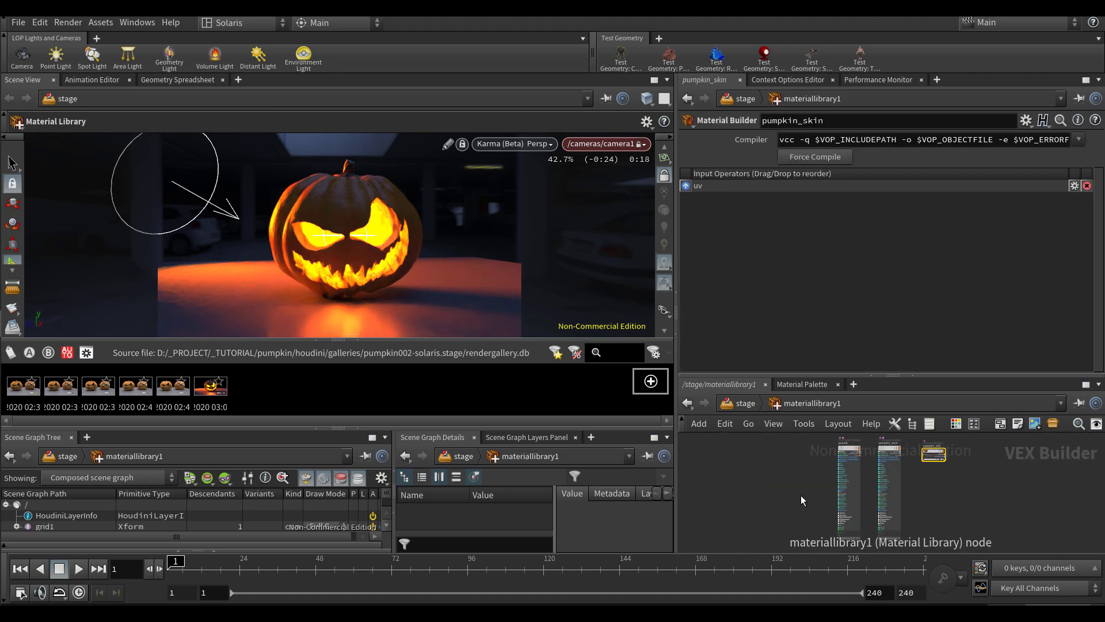
pyautogui.scroll(5, 895, 446)
pyautogui.click(893, 450)
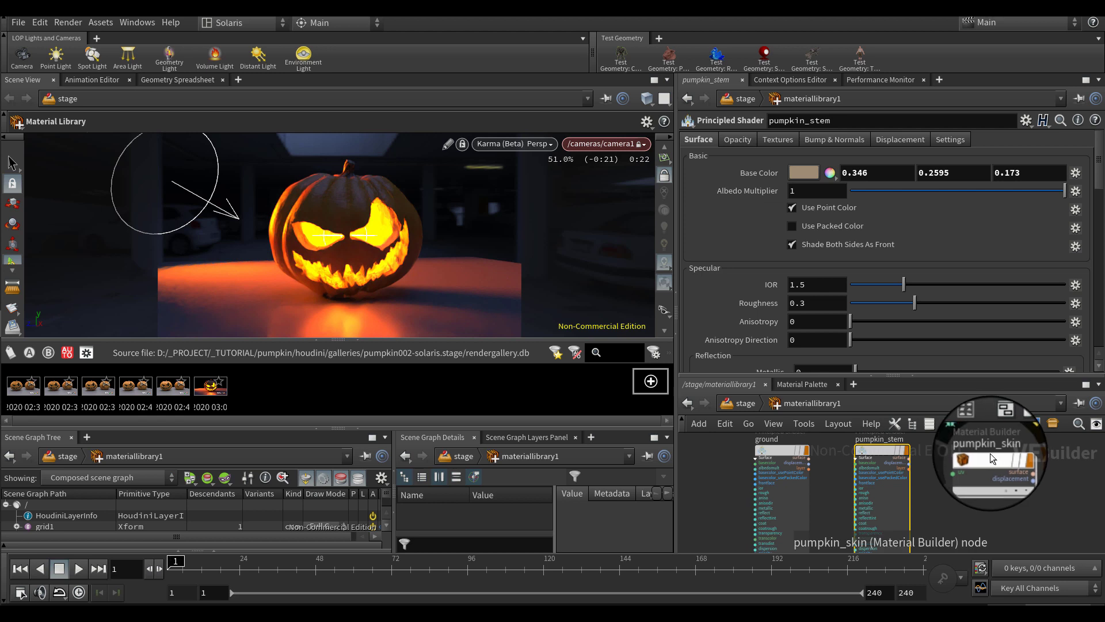
pyautogui.doubleClick(990, 453)
# Set the Subsurface amount of principledshadercore_skin to 1
pyautogui.click(861, 518)
pyautogui.scroll(-5, 737, 267)
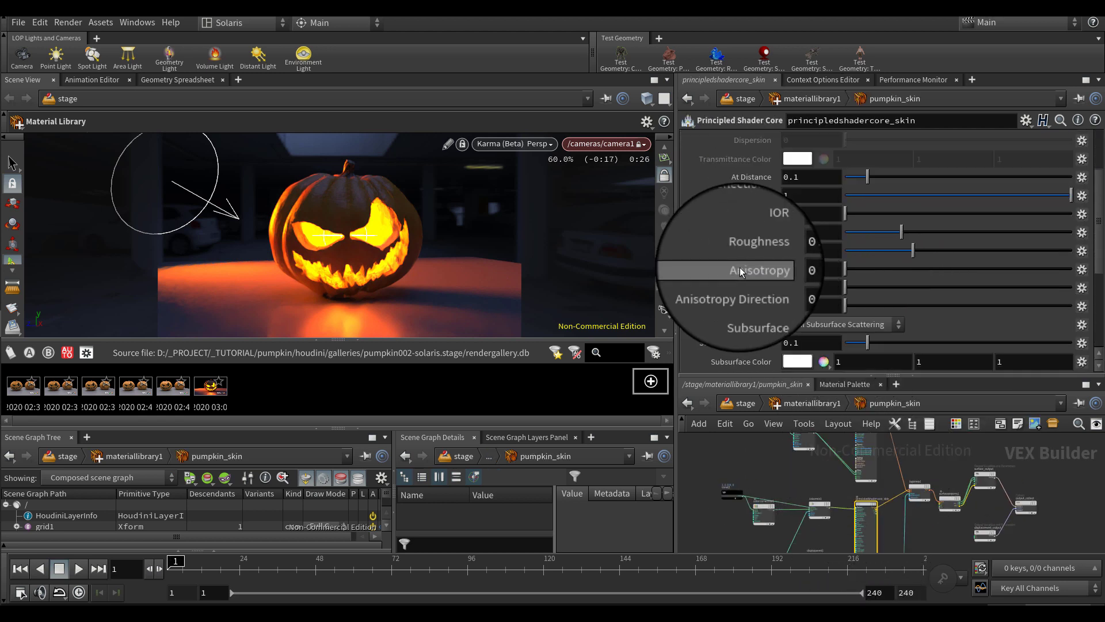
pyautogui.scroll(-2, 740, 267)
pyautogui.click(794, 269)
pyautogui.write('1')
pyautogui.press('Return')
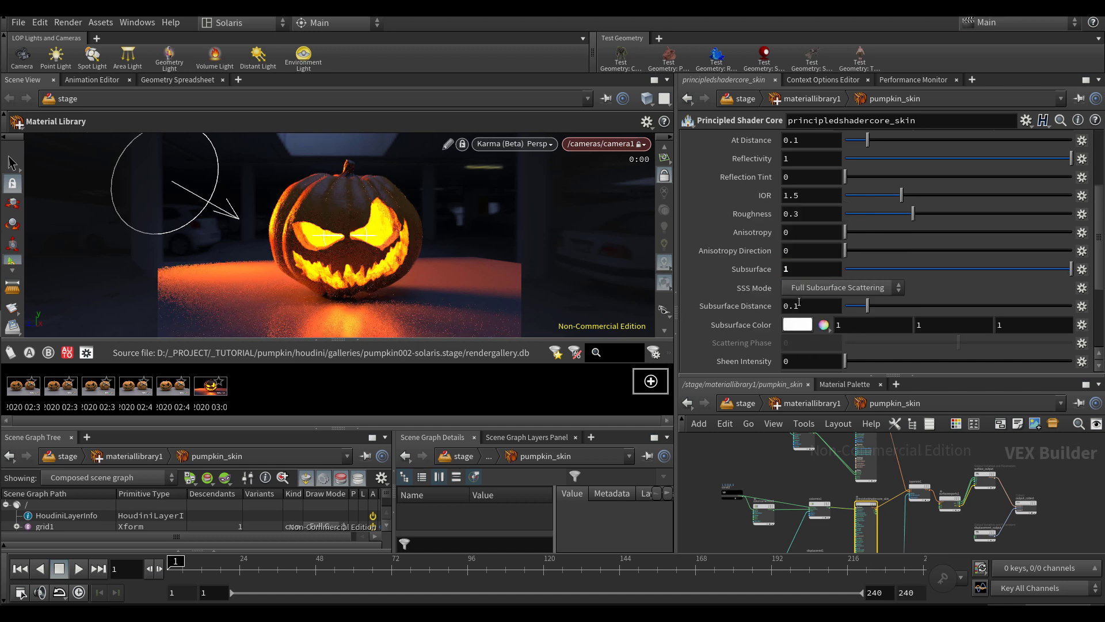
# Set the Subsurface amount of principledshadercore_inside to 1
pyautogui.click(797, 305)
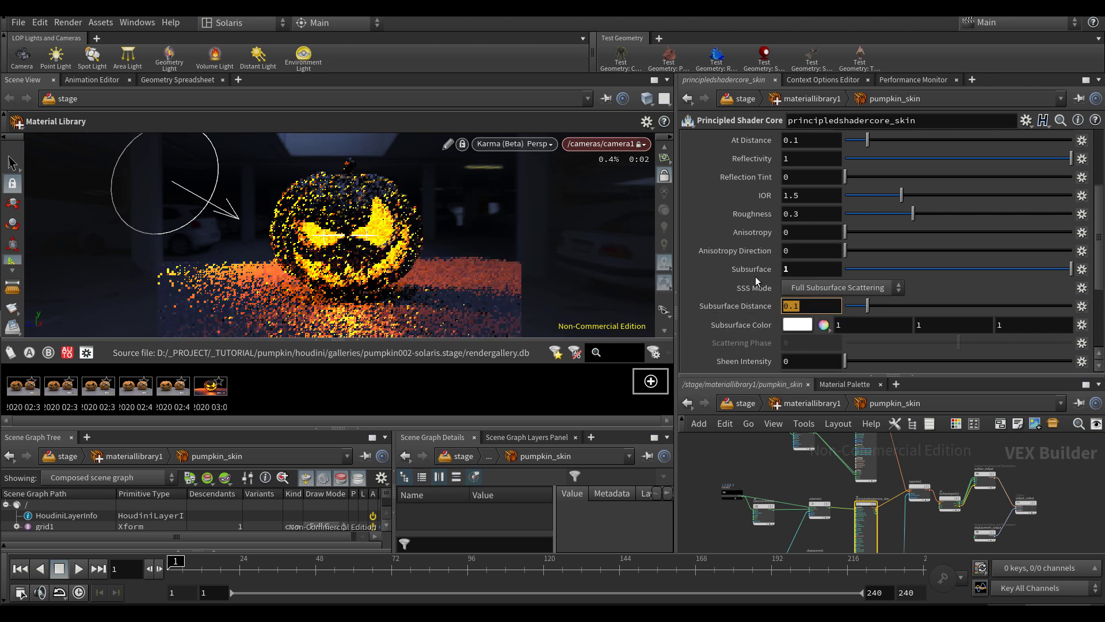
pyautogui.click(855, 461)
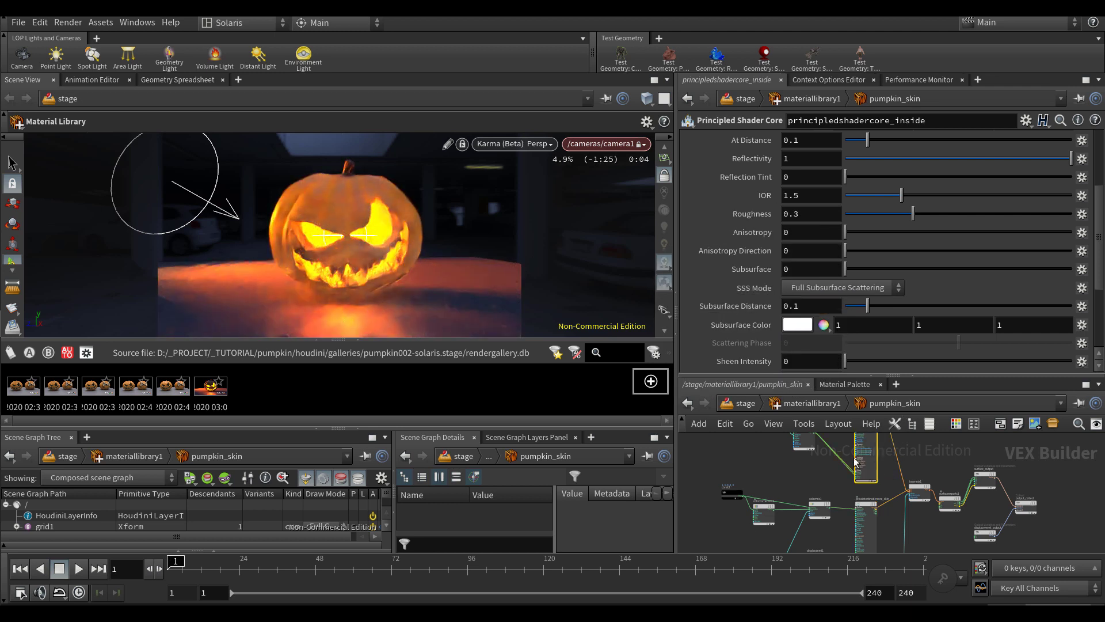
pyautogui.click(801, 268)
pyautogui.press('Return')
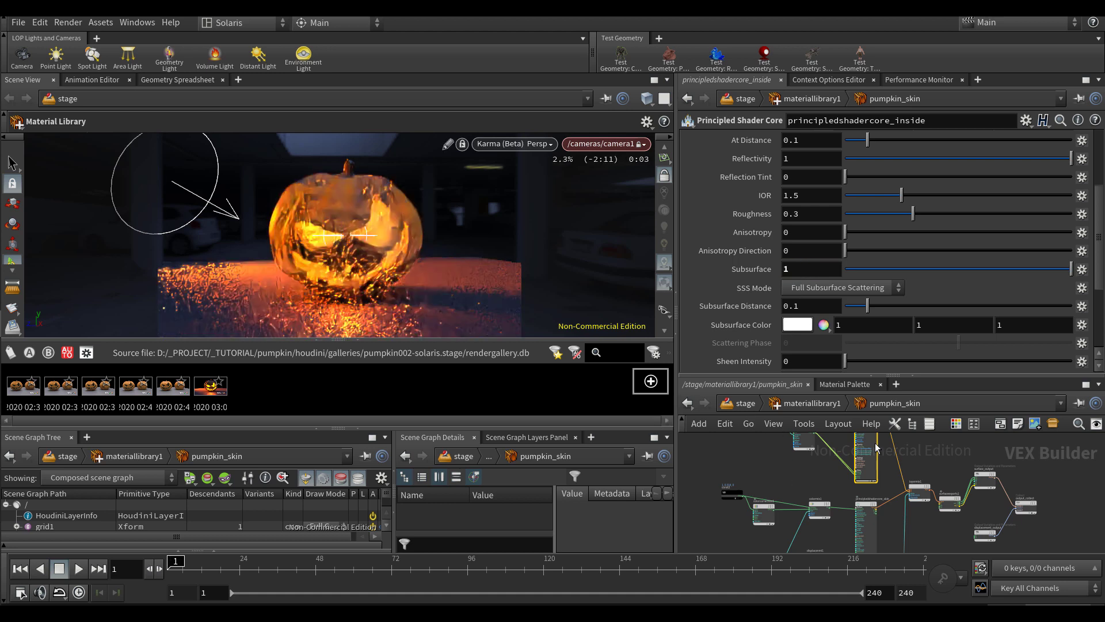
# Add a Bind node beside the inside shader and set its attribute name to thickness
pyautogui.scroll(5, 819, 467)
pyautogui.scroll(-1, 833, 515)
pyautogui.moveTo(836, 517); pyautogui.dragTo(827, 463, button='middle')
pyautogui.scroll(3, 833, 515)
pyautogui.scroll(1, 782, 510)
pyautogui.press('Tab')
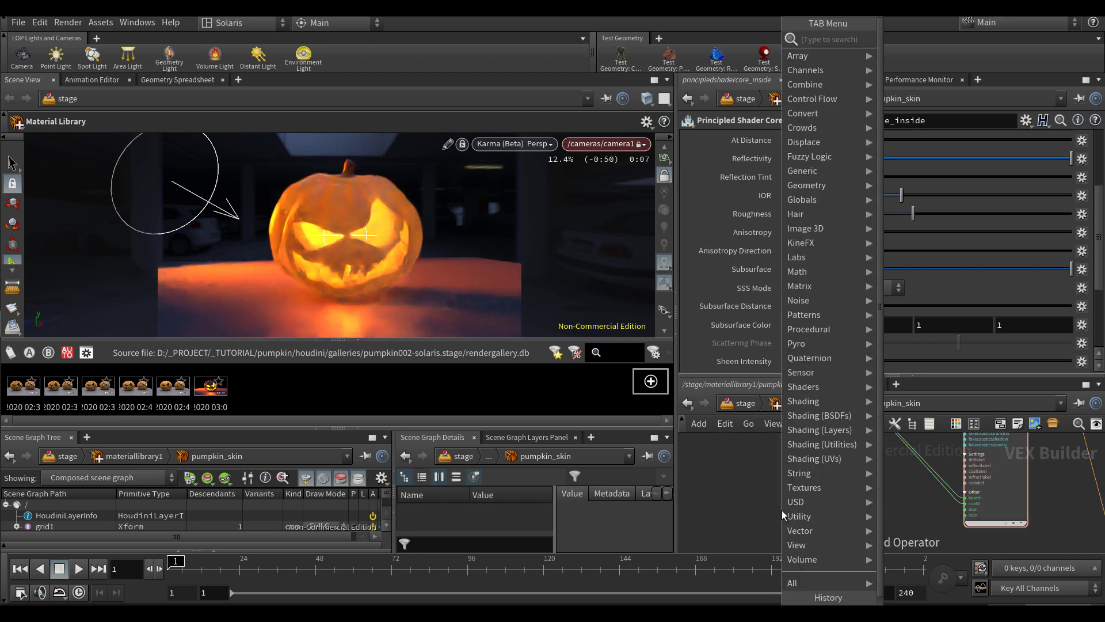
pyautogui.write('bind')
pyautogui.press('Return')
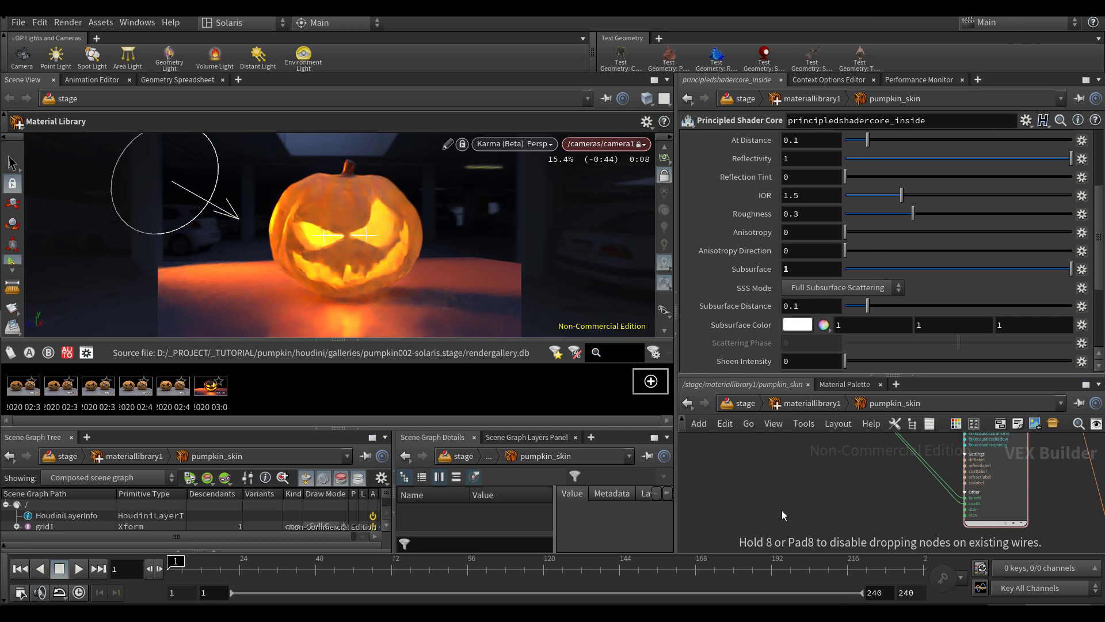
pyautogui.click(784, 480)
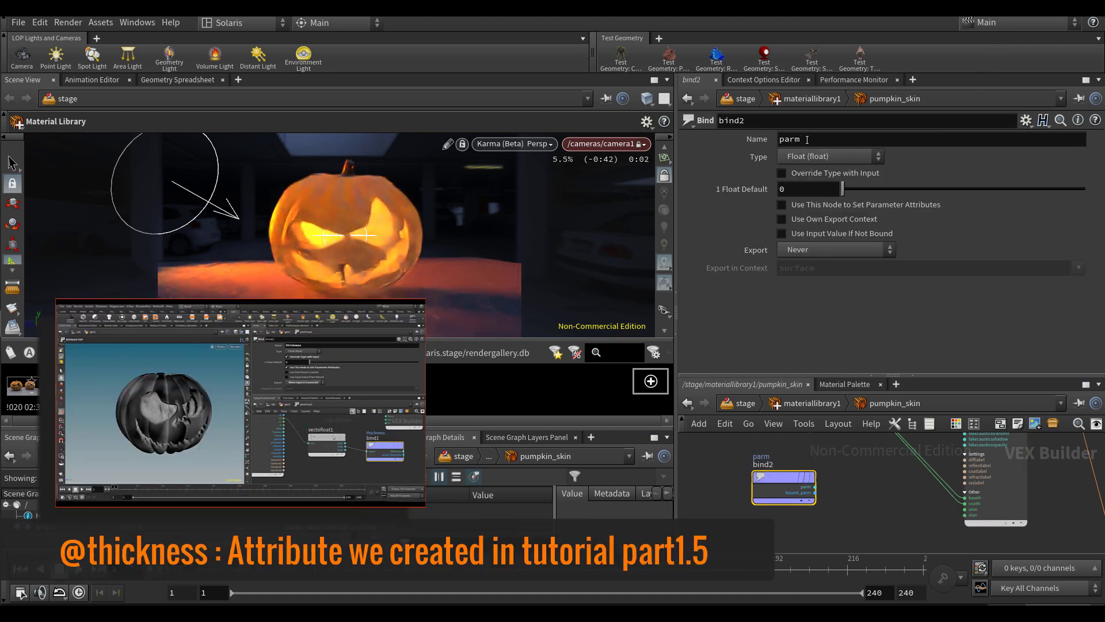
pyautogui.doubleClick(807, 139)
pyautogui.write('thickness')
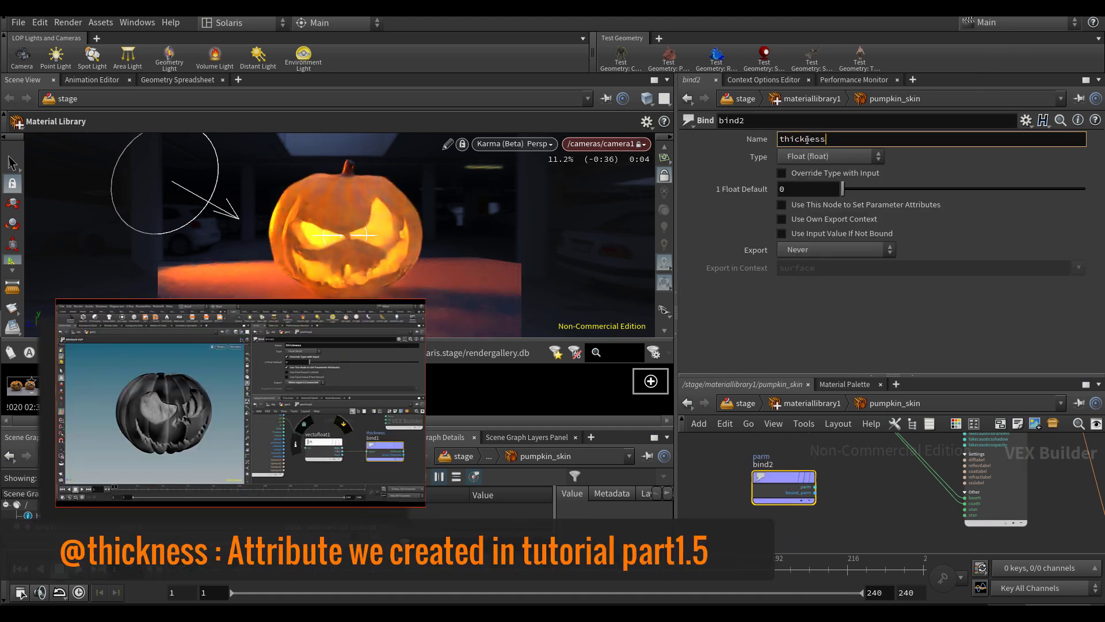
pyautogui.press('Return')
# Wire the Bind node's thickness output into the sss input of principledshadercore_inside
pyautogui.moveTo(836, 487); pyautogui.dragTo(782, 528, button='middle')
pyautogui.scroll(2, 797, 494)
pyautogui.click(796, 497)
pyautogui.scroll(-3, 830, 489)
pyautogui.scroll(3, 866, 445)
pyautogui.scroll(-1, 847, 482)
pyautogui.scroll(1, 848, 483)
pyautogui.moveTo(847, 482); pyautogui.dragTo(776, 509, button='middle')
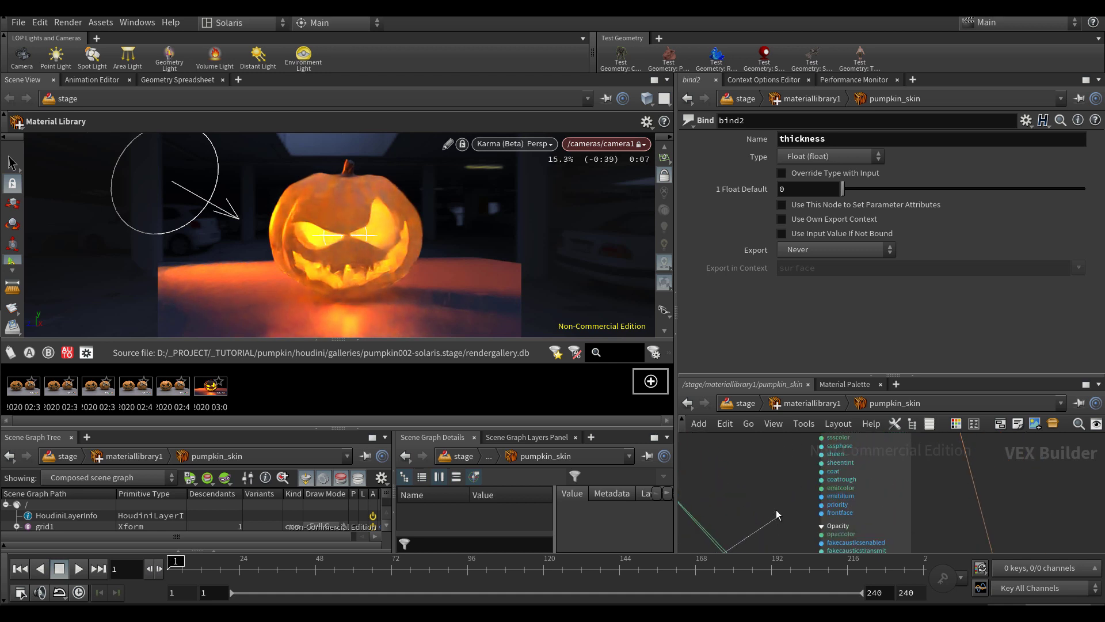
pyautogui.scroll(2, 785, 480)
pyautogui.moveTo(785, 456); pyautogui.dragTo(760, 496, button='middle')
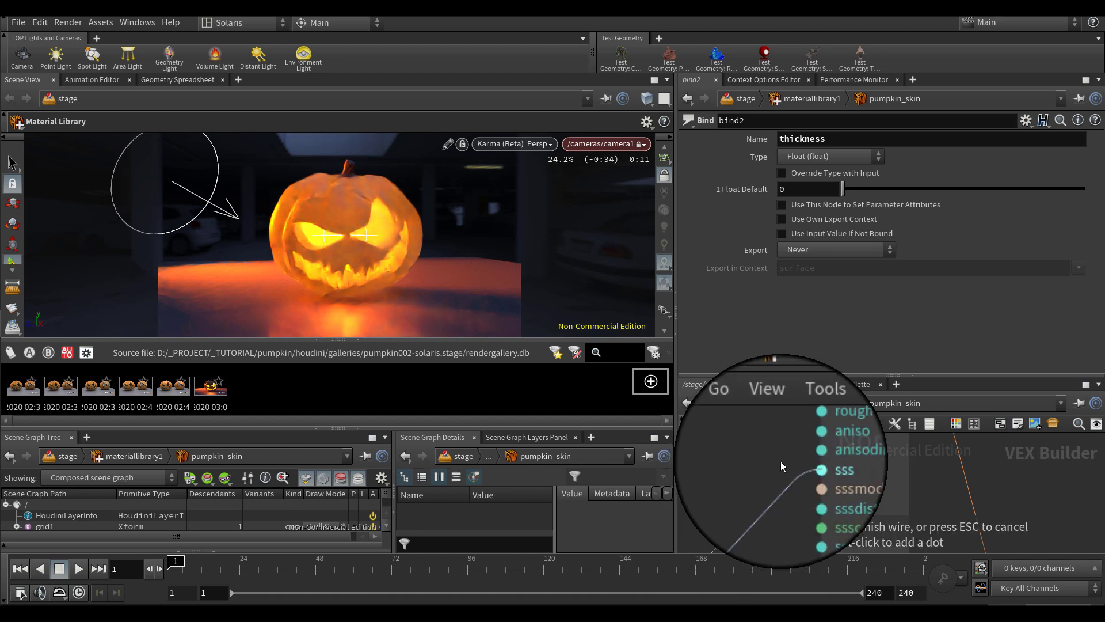
pyautogui.click(778, 491)
# Connect the Bind node's thickness output to the sss input of principledshadercore_skin as well
pyautogui.scroll(-6, 778, 491)
pyautogui.moveTo(787, 472); pyautogui.dragTo(849, 398, button='middle')
pyautogui.scroll(6, 785, 499)
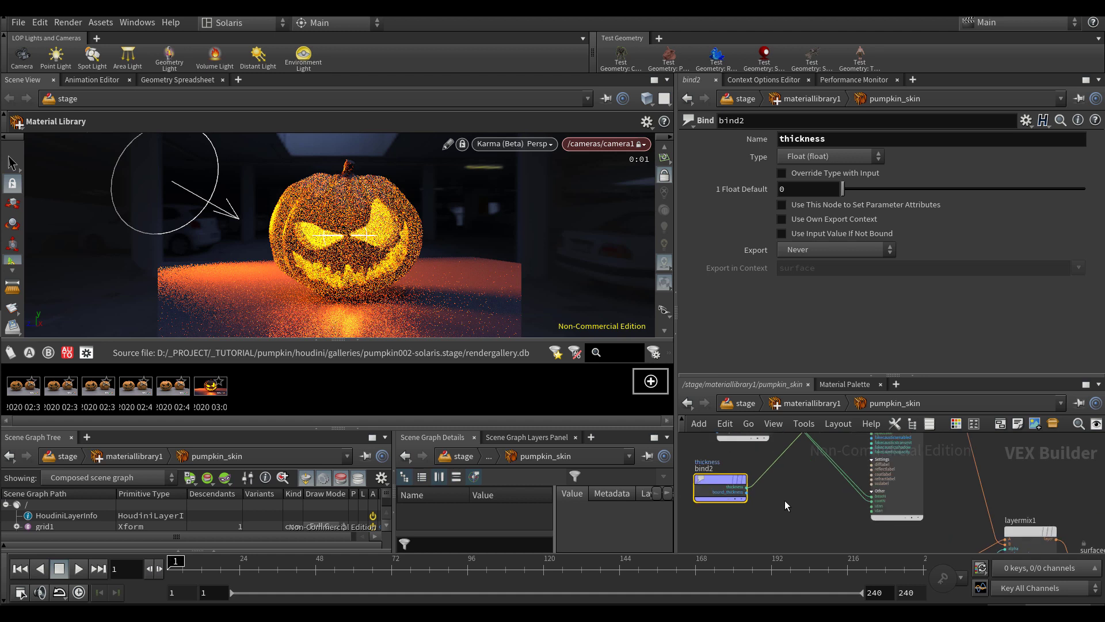
pyautogui.click(736, 484)
pyautogui.scroll(-6, 754, 486)
pyautogui.moveTo(842, 449); pyautogui.dragTo(784, 489, button='middle')
pyautogui.scroll(6, 777, 499)
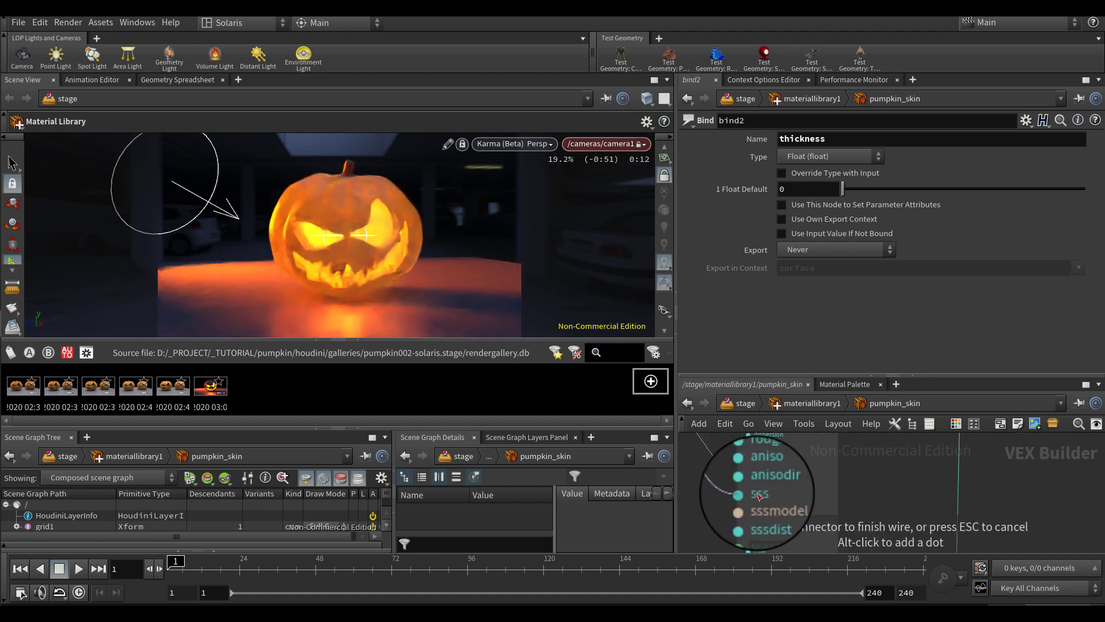
pyautogui.click(759, 497)
pyautogui.scroll(-8, 754, 493)
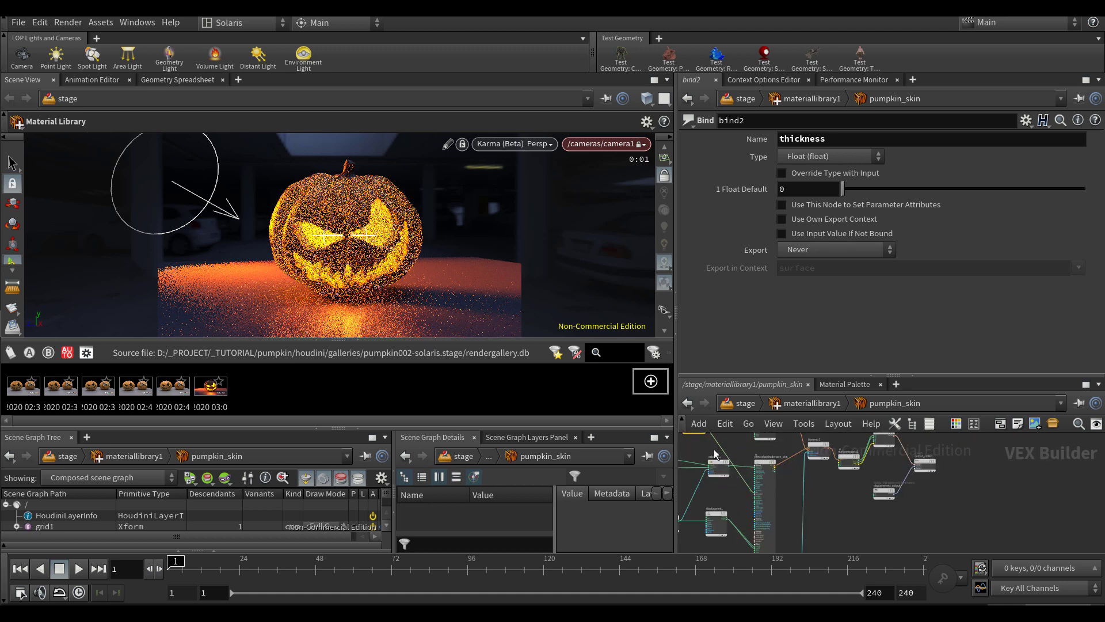
pyautogui.moveTo(716, 518); pyautogui.dragTo(755, 524, button='middle')
pyautogui.scroll(1, 755, 524)
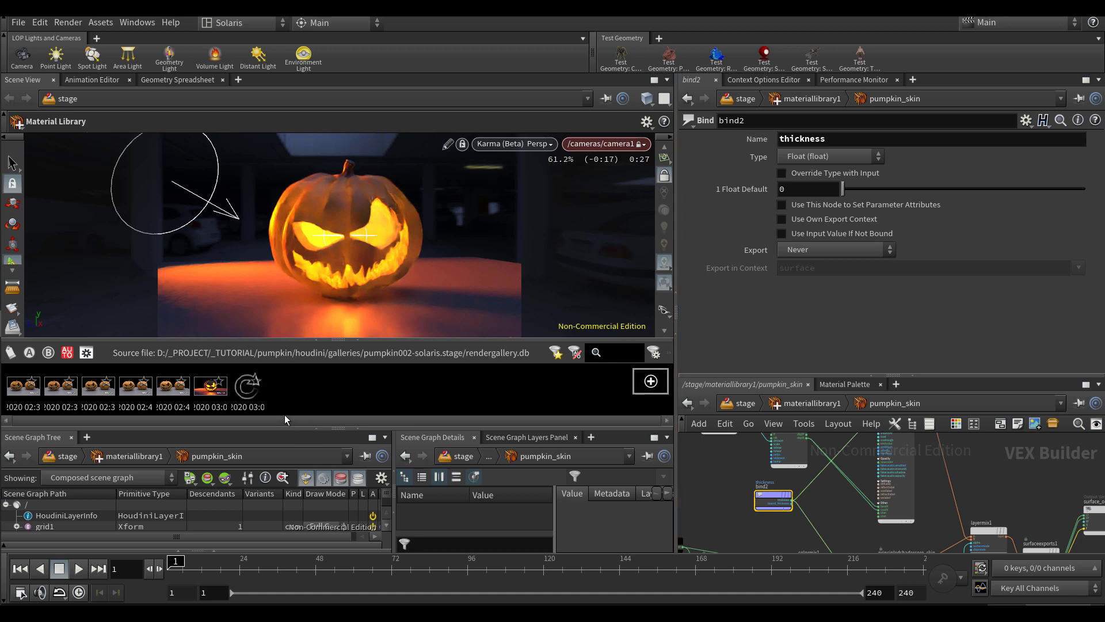
# Compare the last two render gallery snapshots in the separate viewer, then close it
pyautogui.click(216, 393)
pyautogui.doubleClick(216, 393)
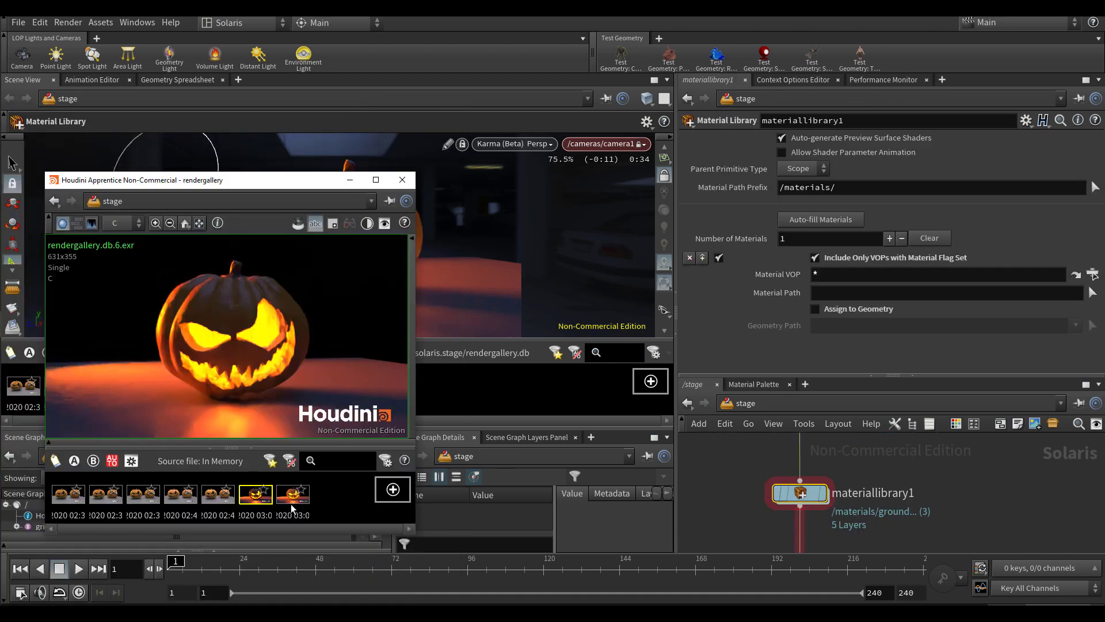
pyautogui.click(292, 503)
pyautogui.click(265, 501)
pyautogui.click(288, 502)
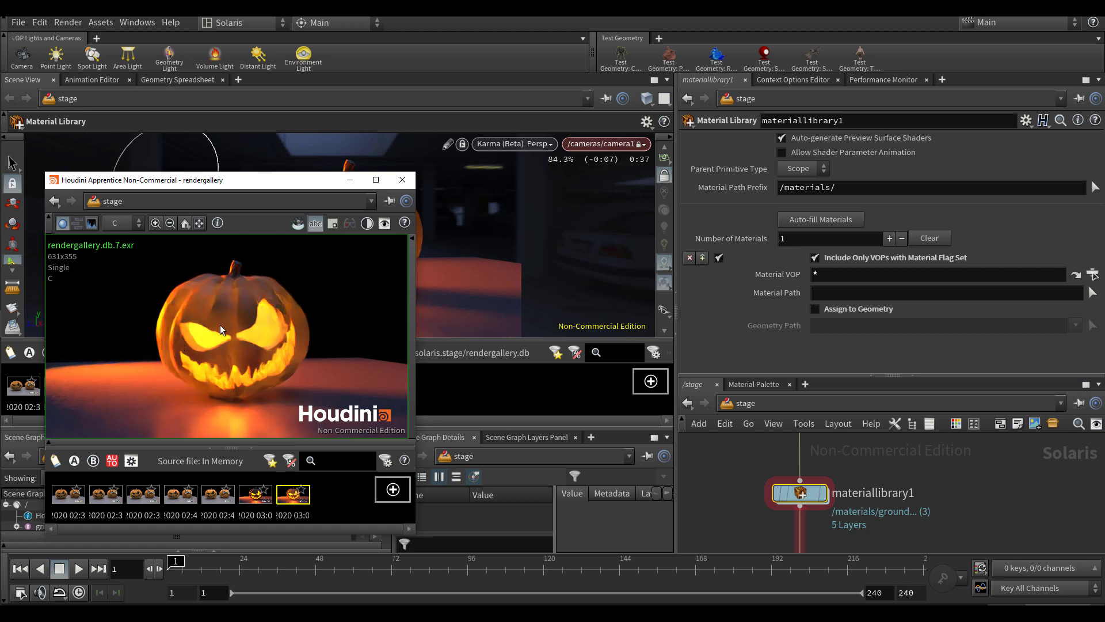
pyautogui.click(258, 496)
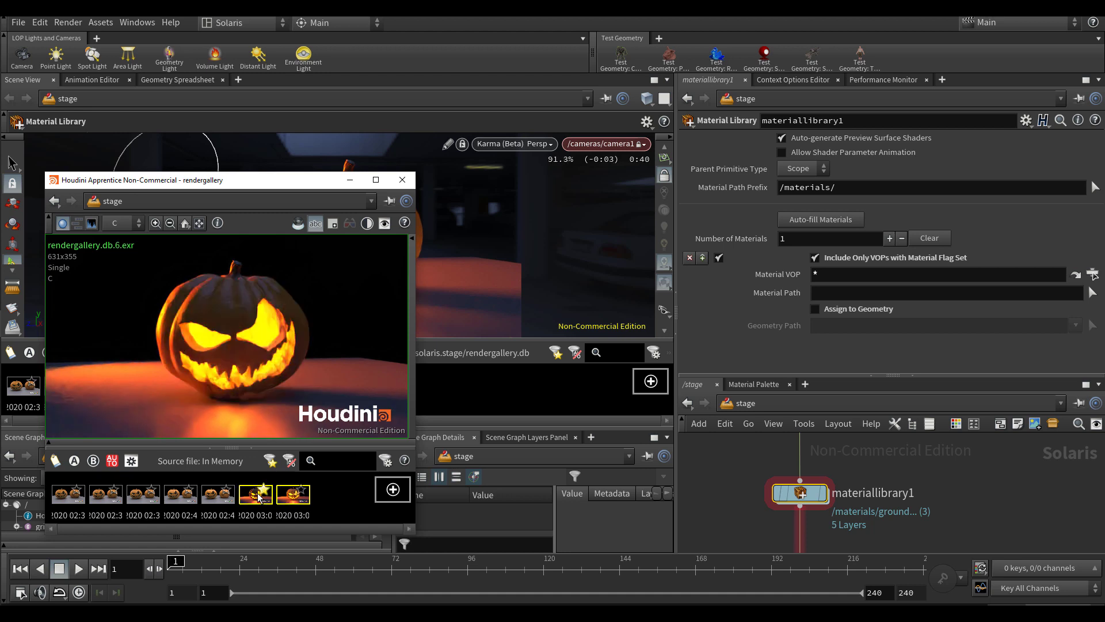
pyautogui.click(289, 500)
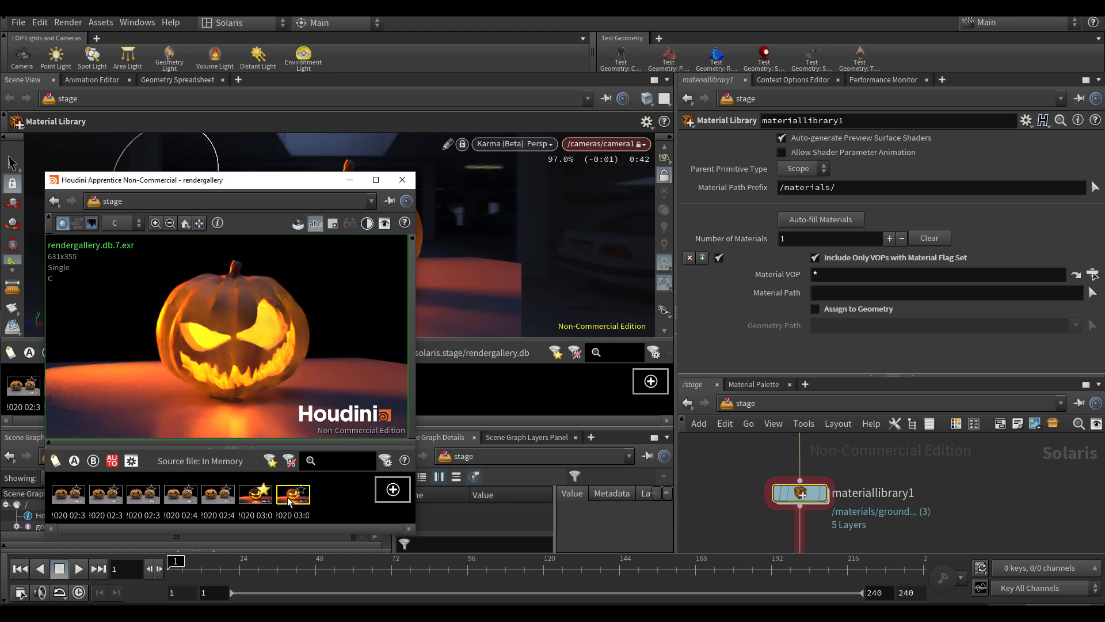
pyautogui.click(402, 180)
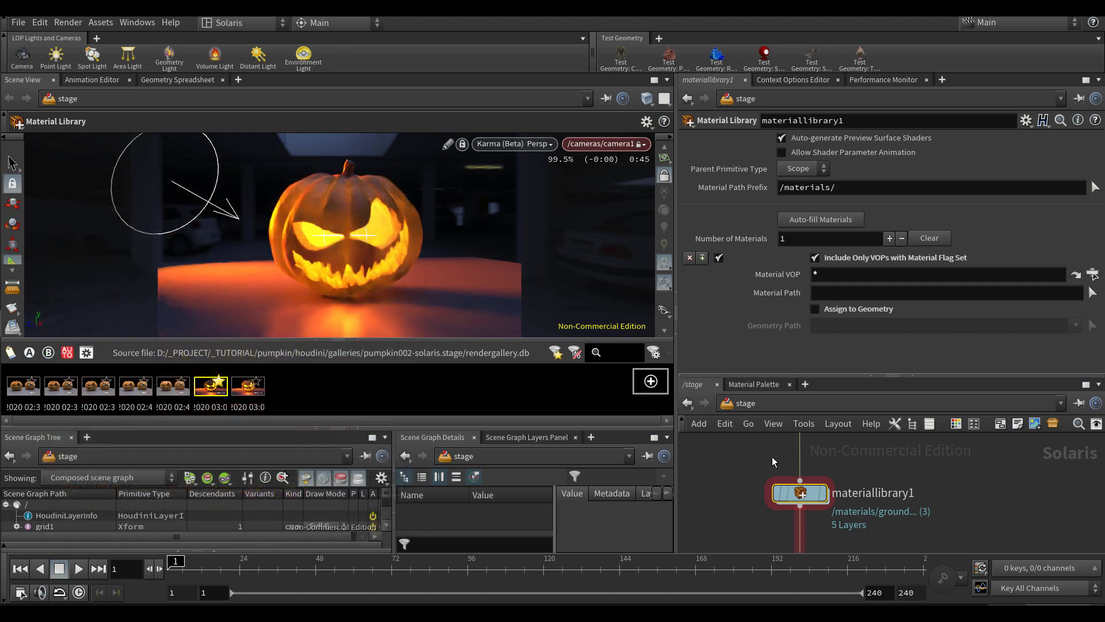
# Reopen the pumpkin_skin network inside materiallibrary1 and maximize the network view
pyautogui.doubleClick(799, 492)
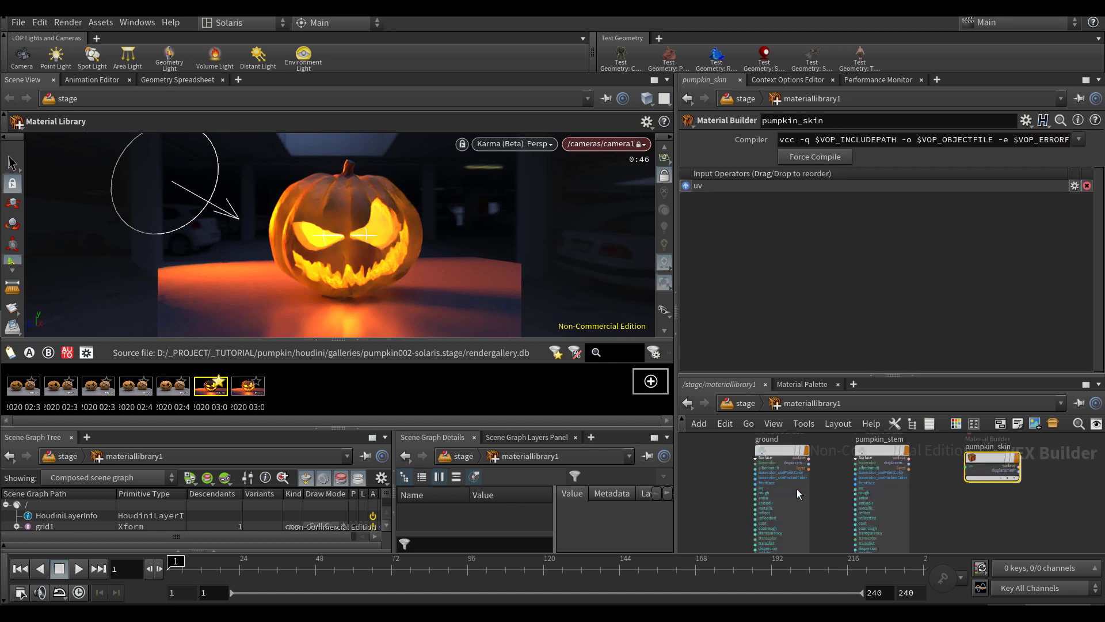
pyautogui.doubleClick(991, 454)
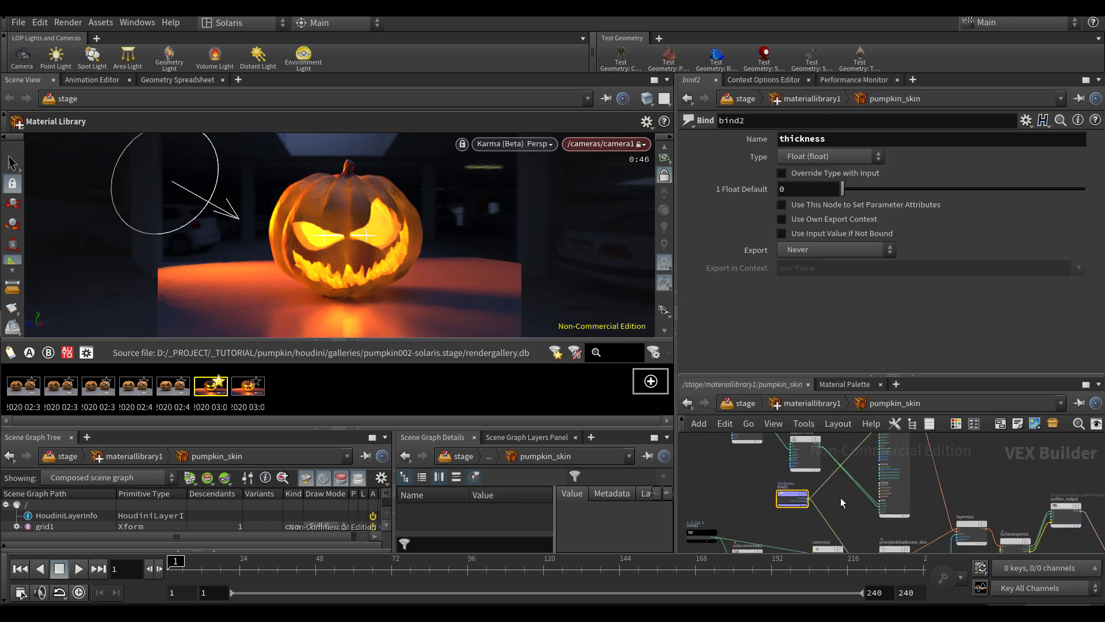
pyautogui.scroll(3, 841, 497)
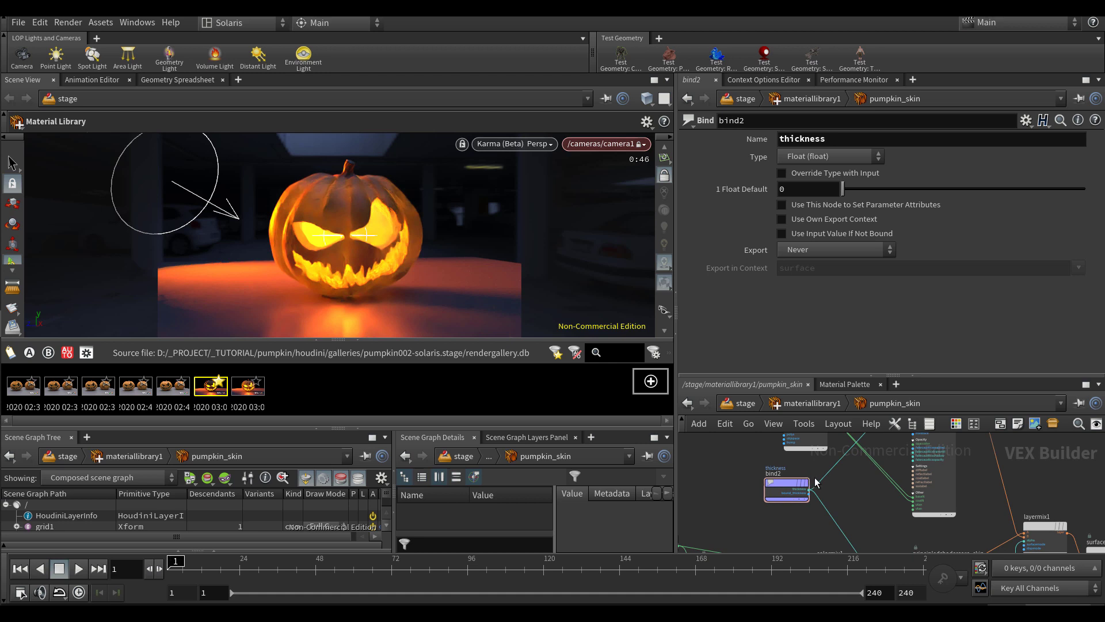
pyautogui.hotkey('ctrl', 'b')
pyautogui.scroll(1, 418, 375)
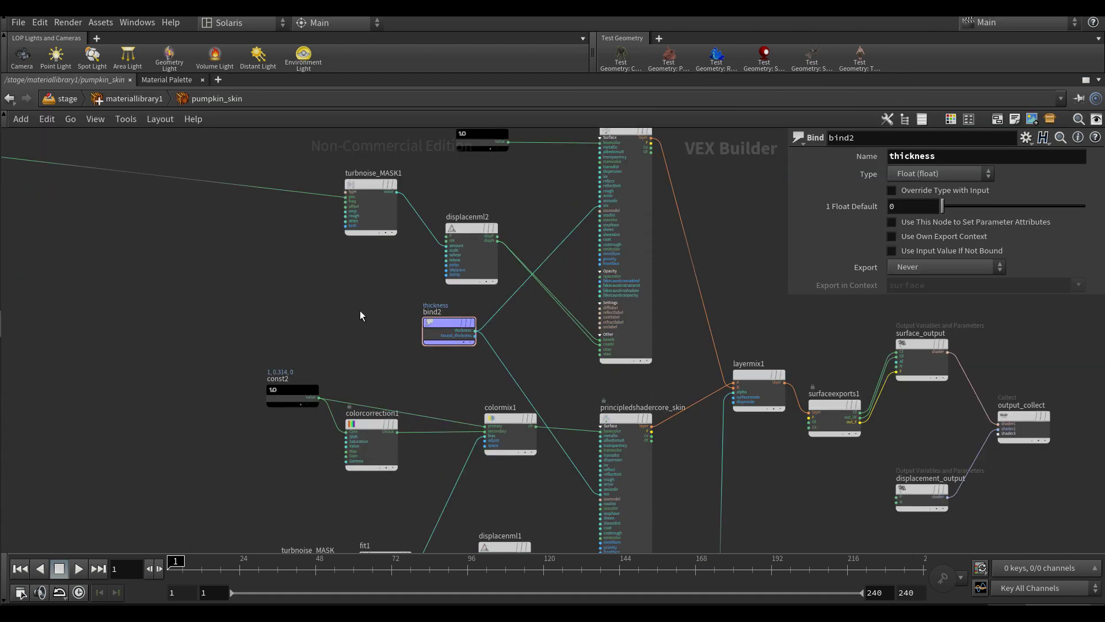
# Add a float Constant node just below the thickness Bind node
pyautogui.scroll(2, 371, 325)
pyautogui.press('Tab')
pyautogui.write('ramp')
pyautogui.press('Return')
pyautogui.click(480, 377)
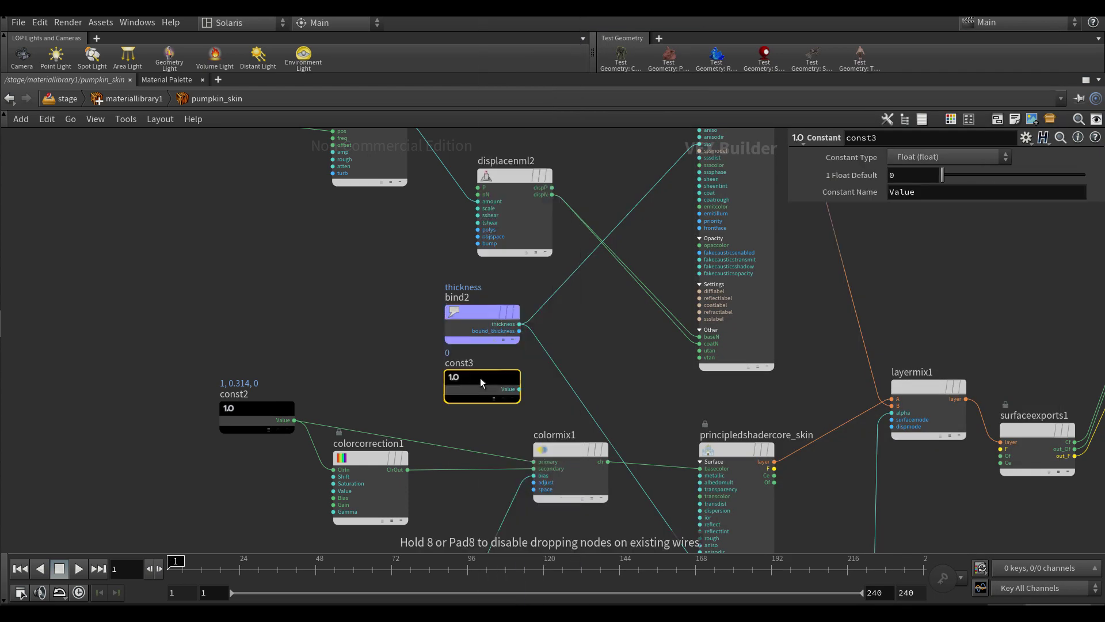
# Color the new Constant node red and rename it SSS_distance
pyautogui.press('c')
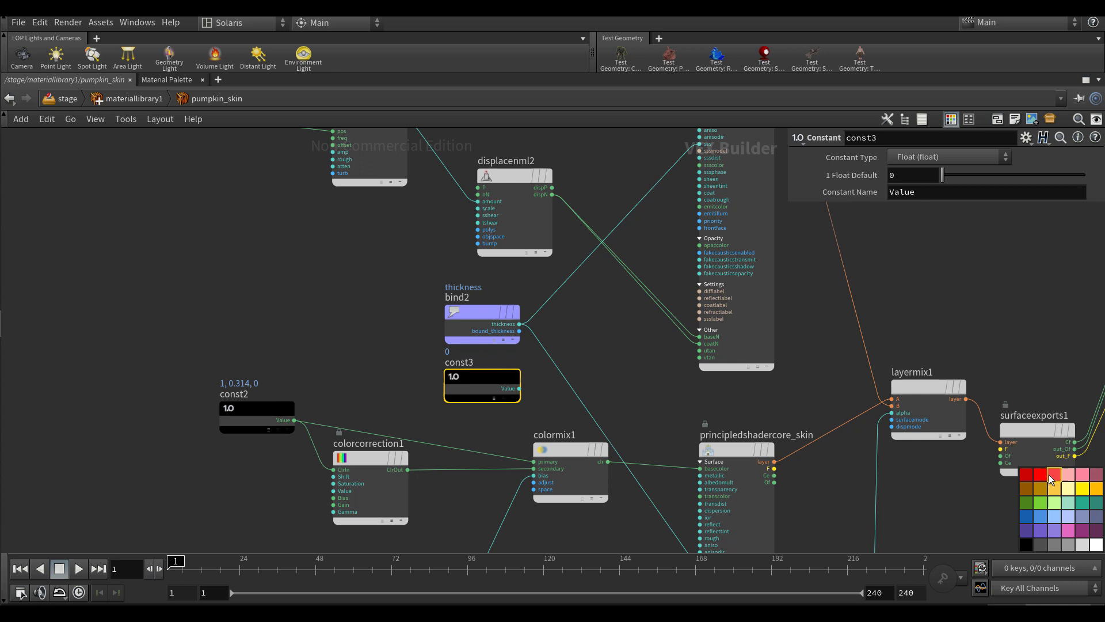
pyautogui.click(1041, 474)
pyautogui.doubleClick(461, 362)
pyautogui.write('SSS')
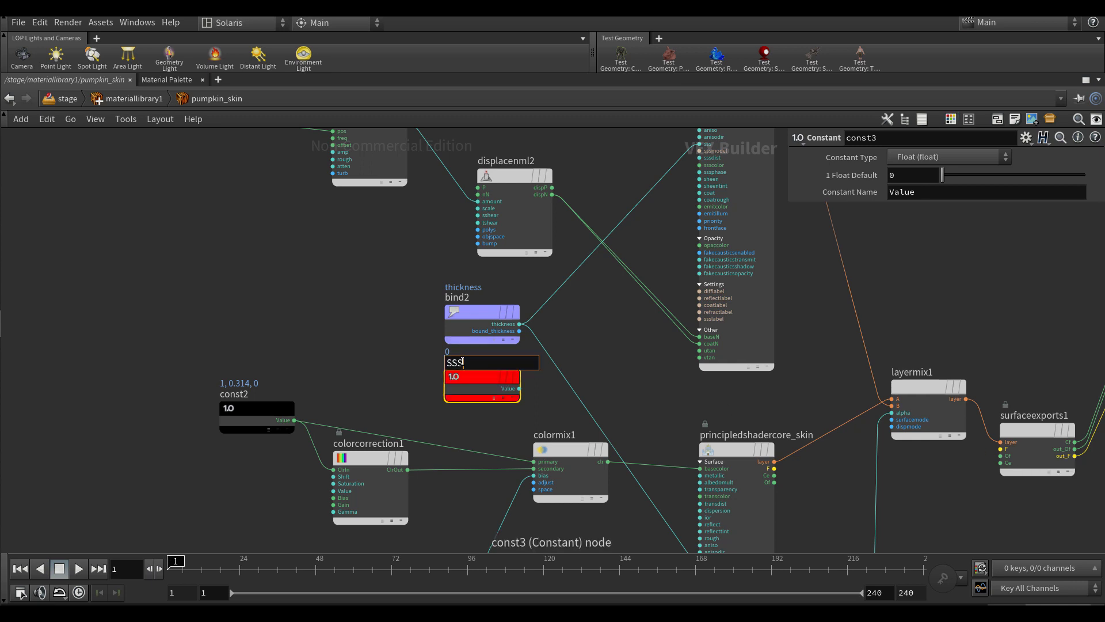
pyautogui.write('_distance')
pyautogui.press('Return')
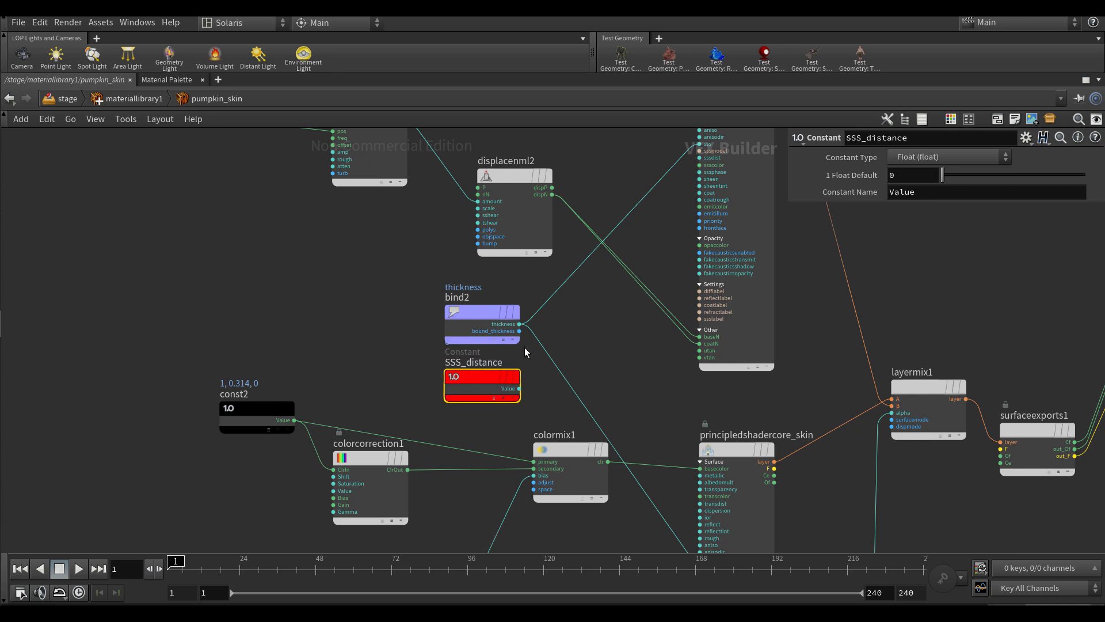
# Wire the SSS_distance value into the sssdist inputs of both the inside and skin principled shaders
pyautogui.click(518, 388)
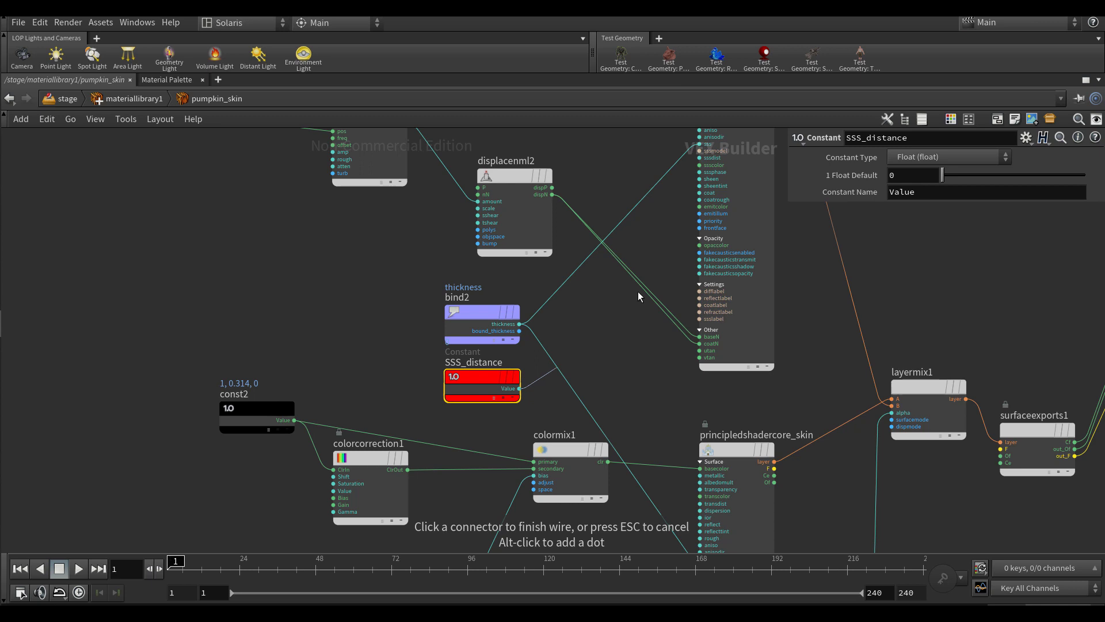
pyautogui.click(690, 154)
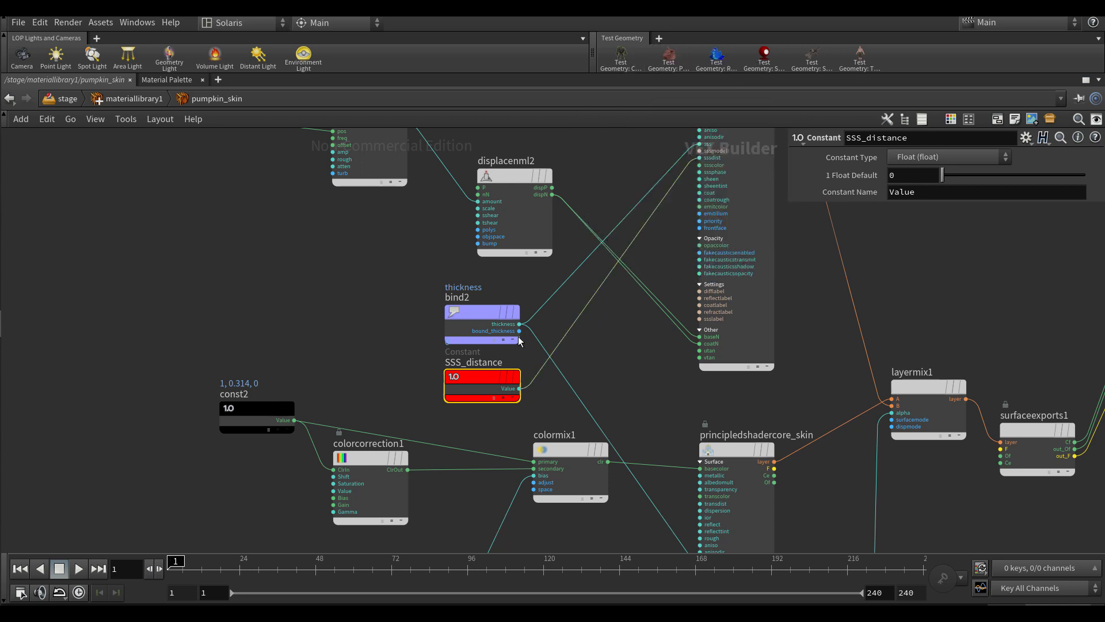
pyautogui.click(519, 390)
pyautogui.moveTo(641, 419); pyautogui.dragTo(626, 256, button='middle')
pyautogui.scroll(2, 673, 436)
pyautogui.moveTo(646, 482); pyautogui.dragTo(623, 414, button='middle')
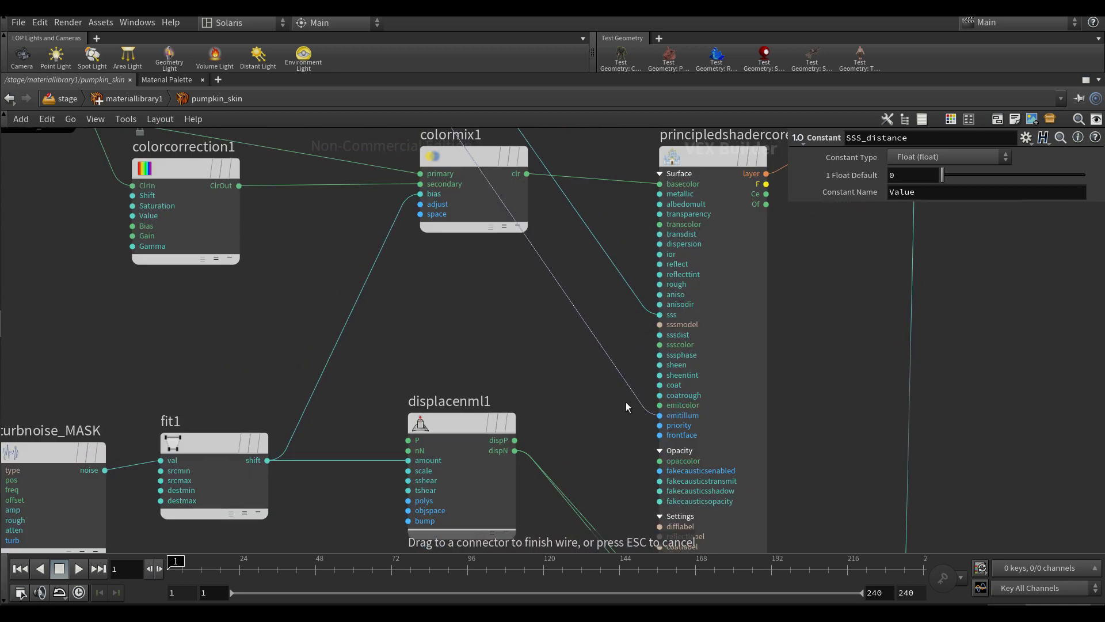
pyautogui.click(666, 334)
# Arrange SSS_distance and the thickness Bind node side by side between the two shader branches
pyautogui.scroll(-4, 518, 337)
pyautogui.moveTo(518, 340); pyautogui.dragTo(516, 436, button='middle')
pyautogui.scroll(1, 429, 294)
pyautogui.moveTo(428, 292); pyautogui.dragTo(522, 275)
pyautogui.moveTo(440, 249); pyautogui.dragTo(440, 271)
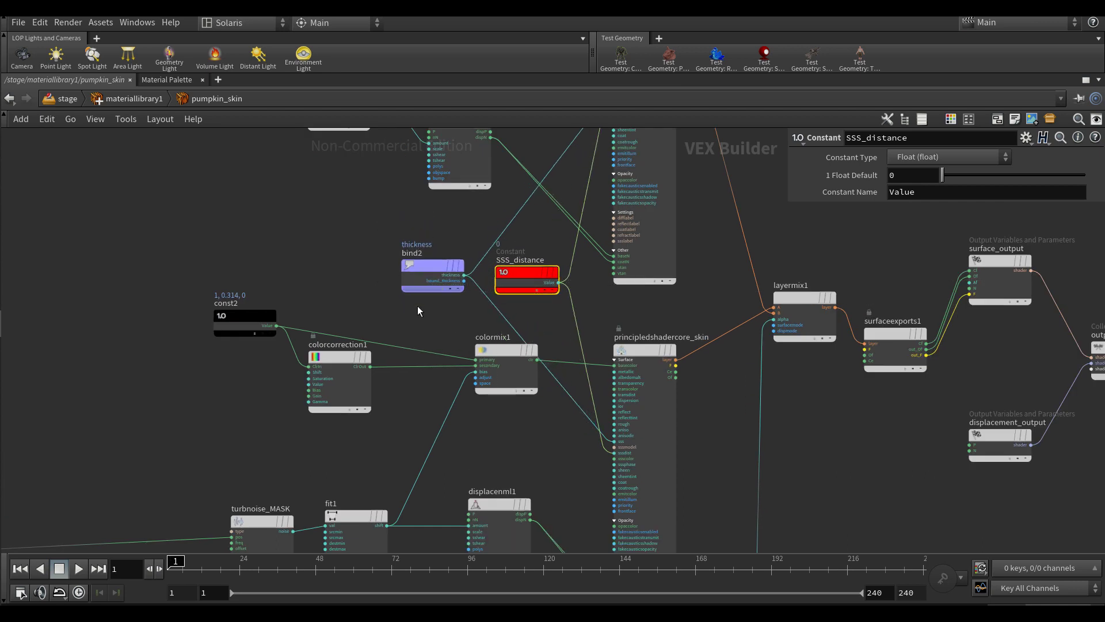
# Enclose bind2 and SSS_distance in a network box titled SSS and adjust bind2's position inside it
pyautogui.scroll(2, 422, 350)
pyautogui.moveTo(409, 352); pyautogui.dragTo(413, 396, button='middle')
pyautogui.moveTo(401, 379); pyautogui.dragTo(505, 308)
pyautogui.click(1002, 122)
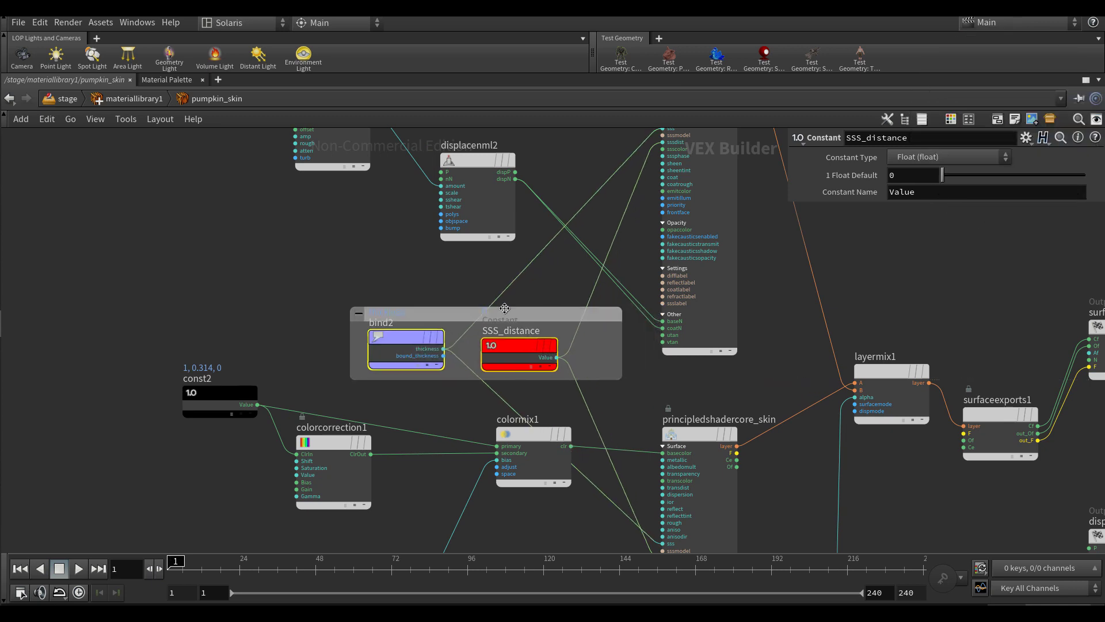
pyautogui.doubleClick(426, 313)
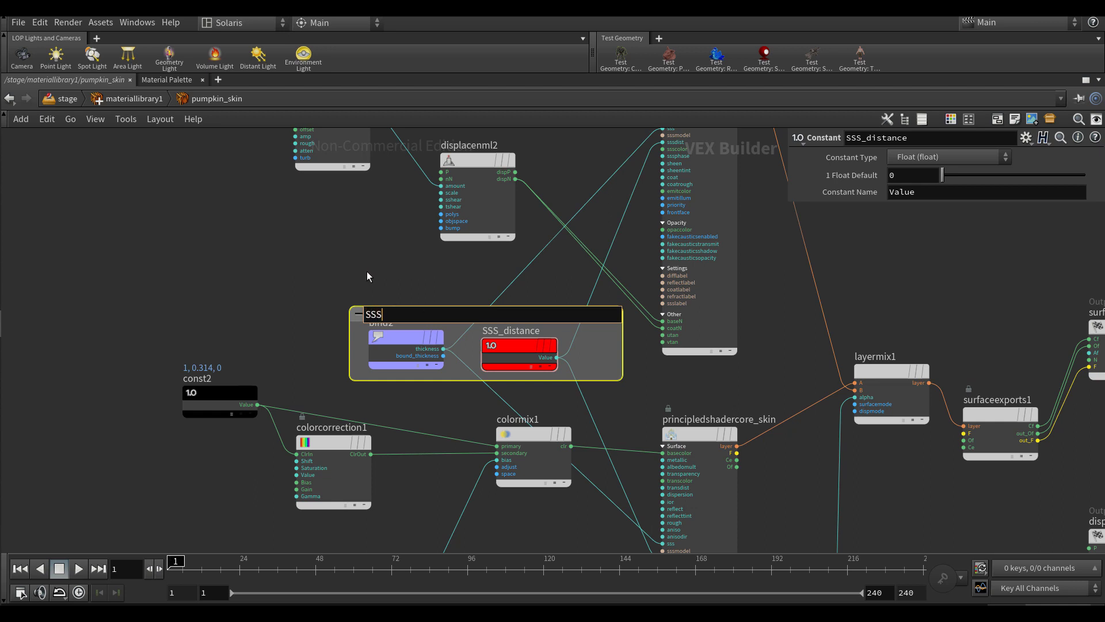
pyautogui.press('Return')
pyautogui.moveTo(369, 339); pyautogui.dragTo(382, 350)
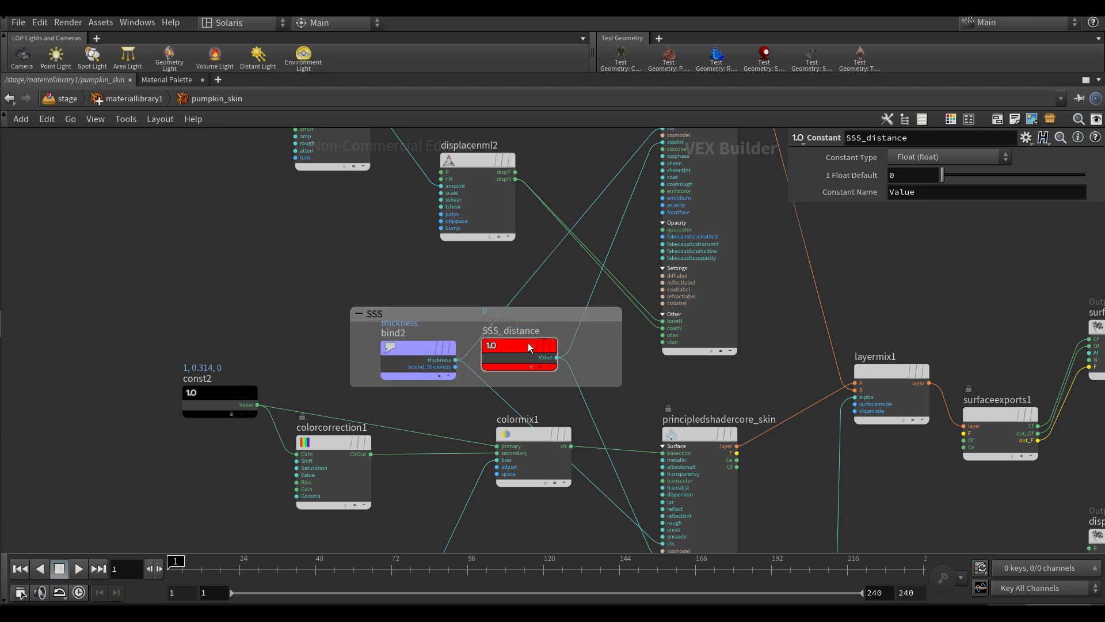
# Tidy the shader network by moving const2 and colorcorrection1 lower in the skin branch and displacenml2 higher in the inside branch
pyautogui.scroll(-8, 465, 413)
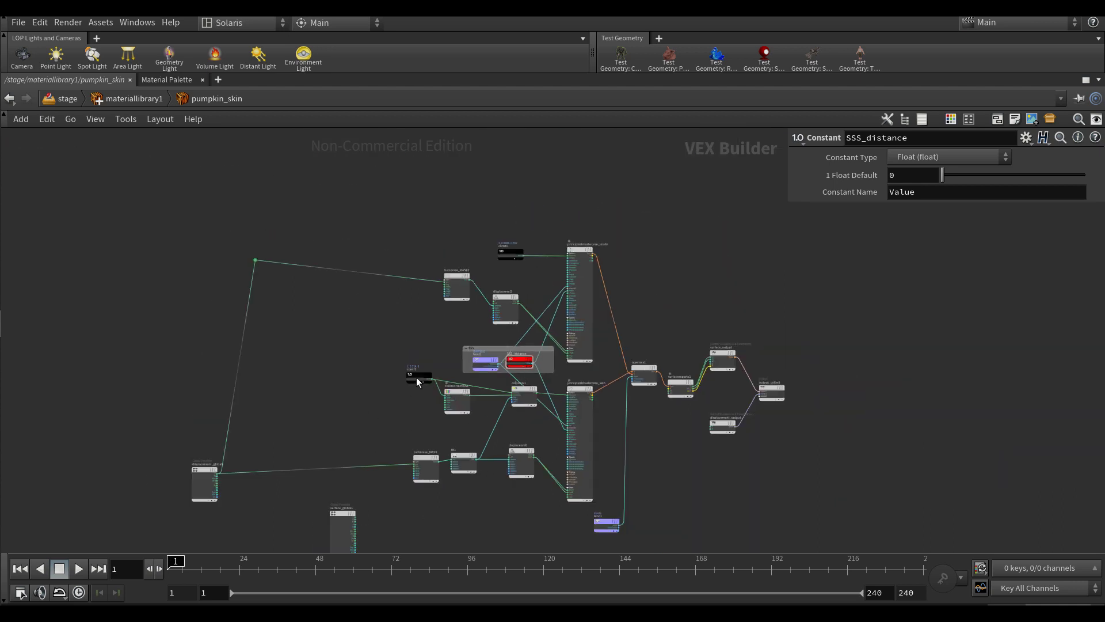
pyautogui.moveTo(405, 397); pyautogui.dragTo(453, 409)
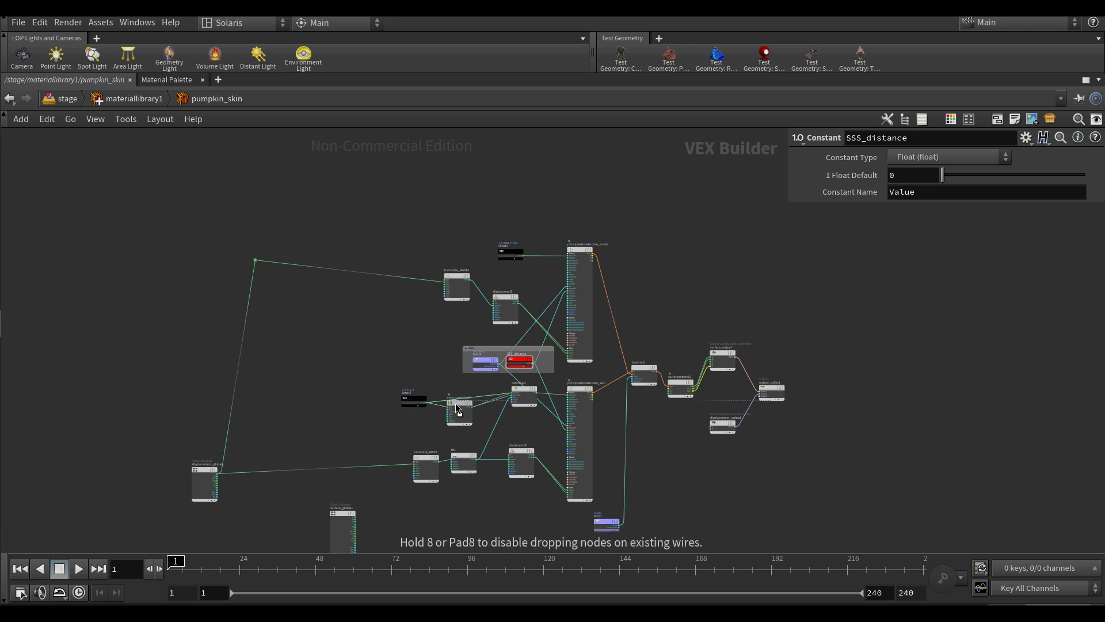
pyautogui.scroll(3, 489, 322)
pyautogui.moveTo(521, 276); pyautogui.dragTo(524, 238)
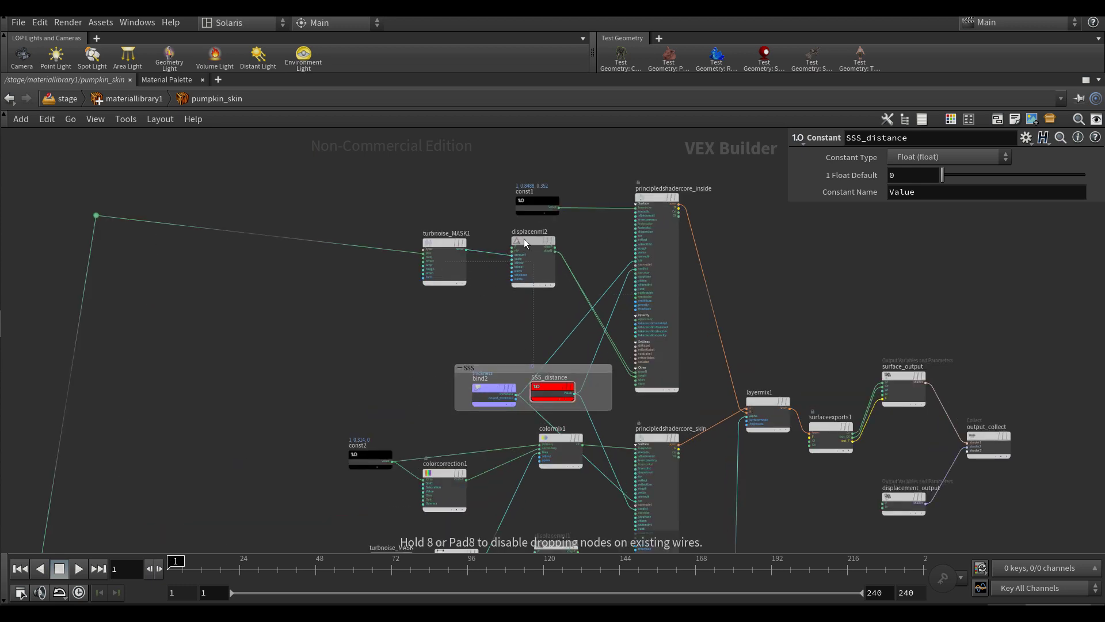
# Set the SSS_distance constant's default value to 0.05
pyautogui.scroll(3, 535, 385)
pyautogui.click(543, 392)
pyautogui.doubleClick(899, 172)
pyautogui.write('.05')
pyautogui.press('Return')
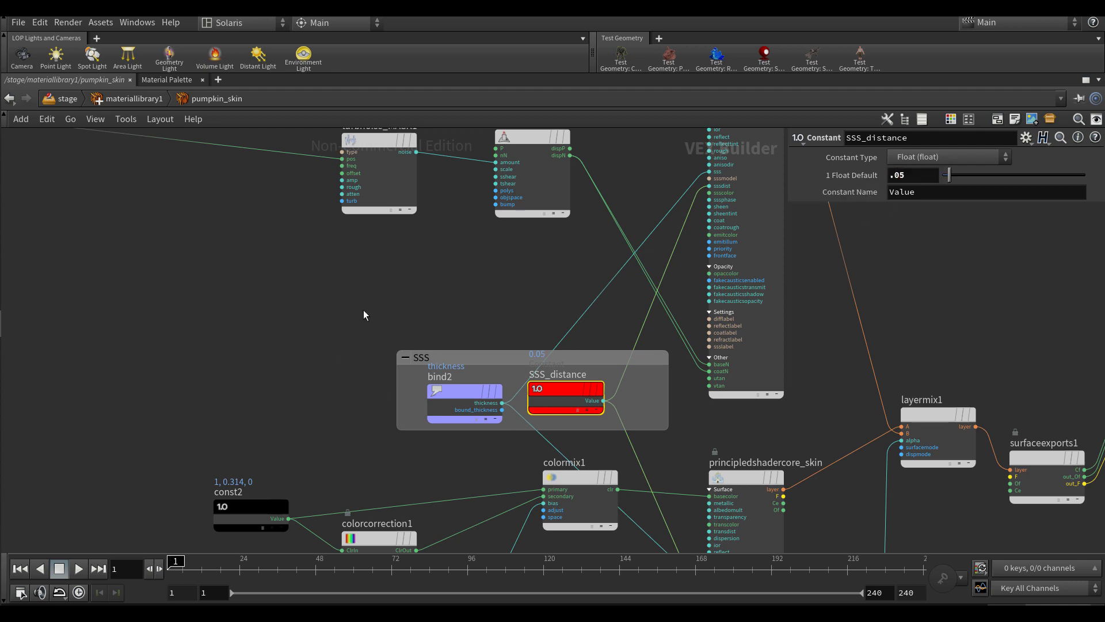
pyautogui.click(409, 319)
# Restore the full pane layout to see the render, try 0.01 as the SSS_distance default, and change it to 0.025
pyautogui.hotkey('ctrl', 'b')
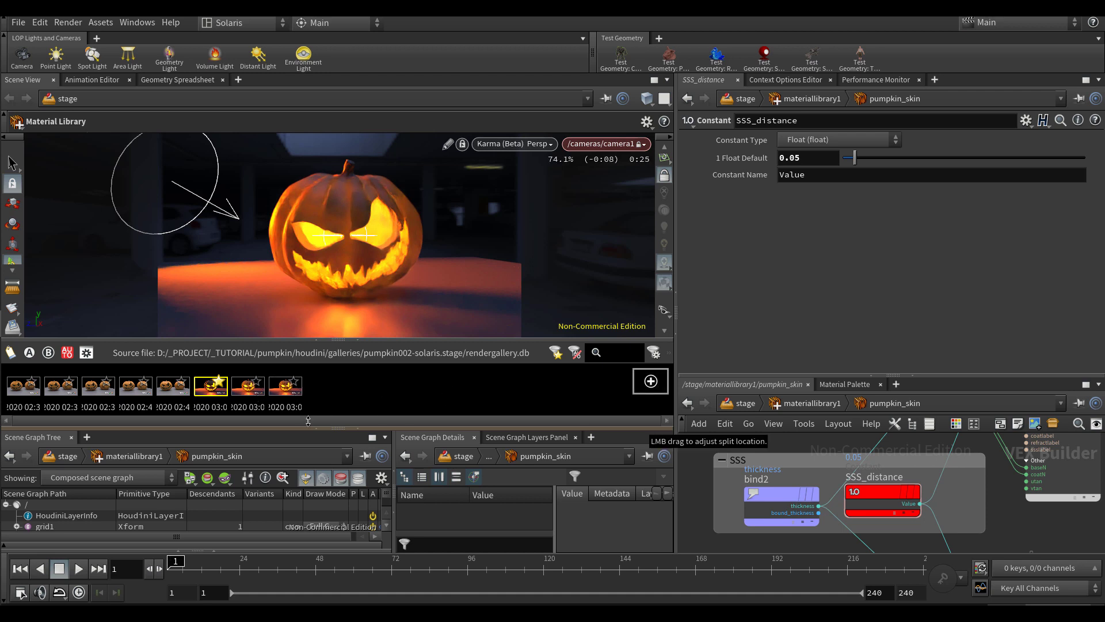
pyautogui.click(812, 156)
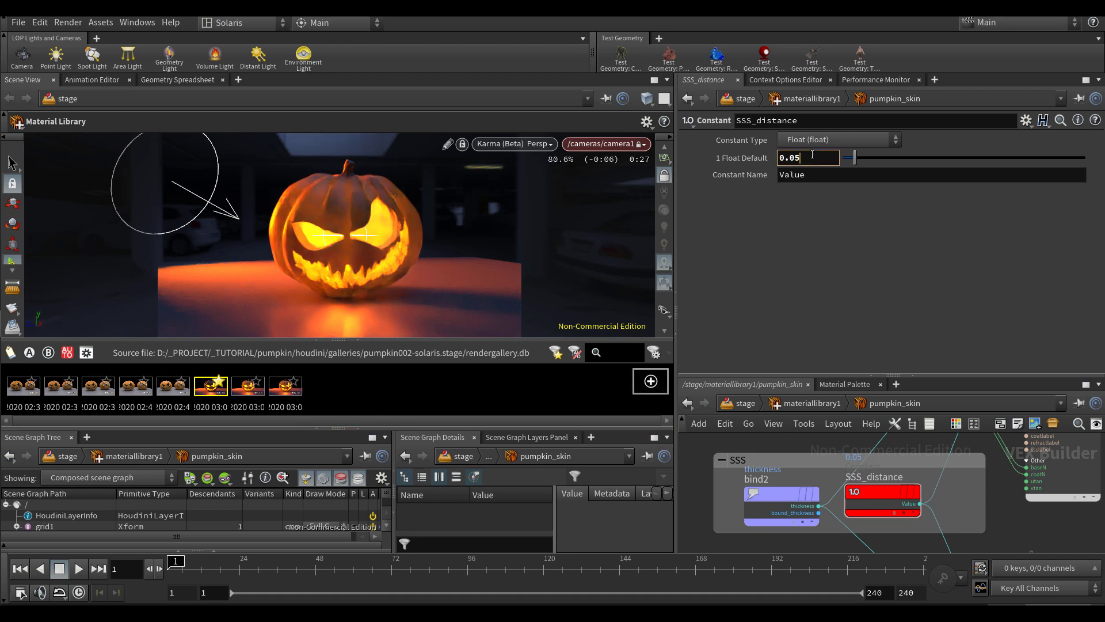
pyautogui.press('BackSpace')
pyautogui.write('1')
pyautogui.press('Return')
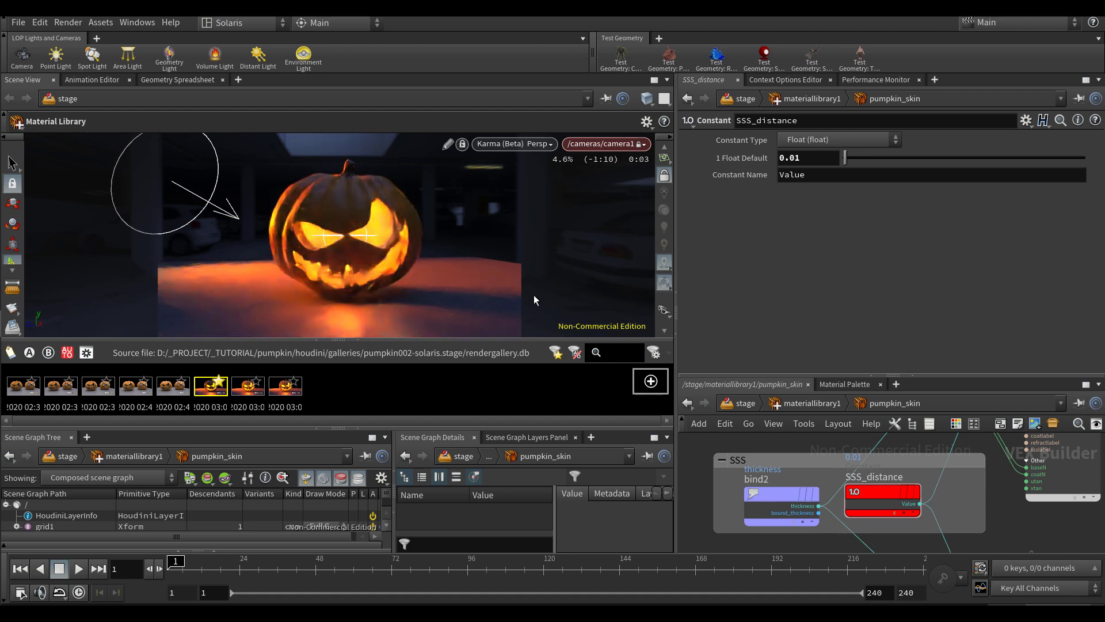
pyautogui.click(803, 158)
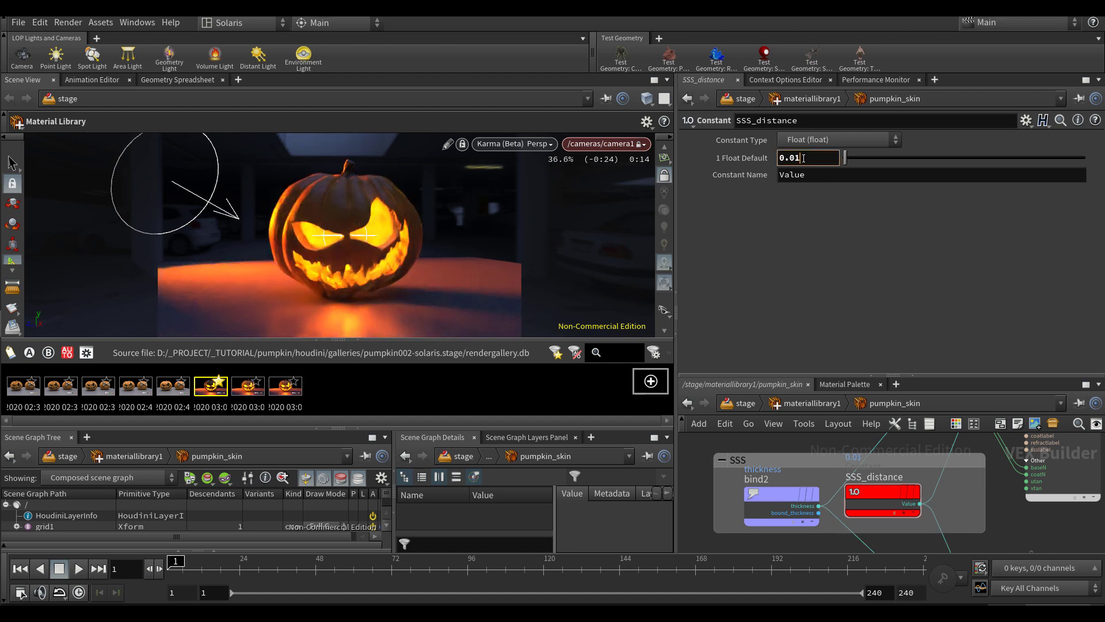
pyautogui.write('25')
pyautogui.press('Return')
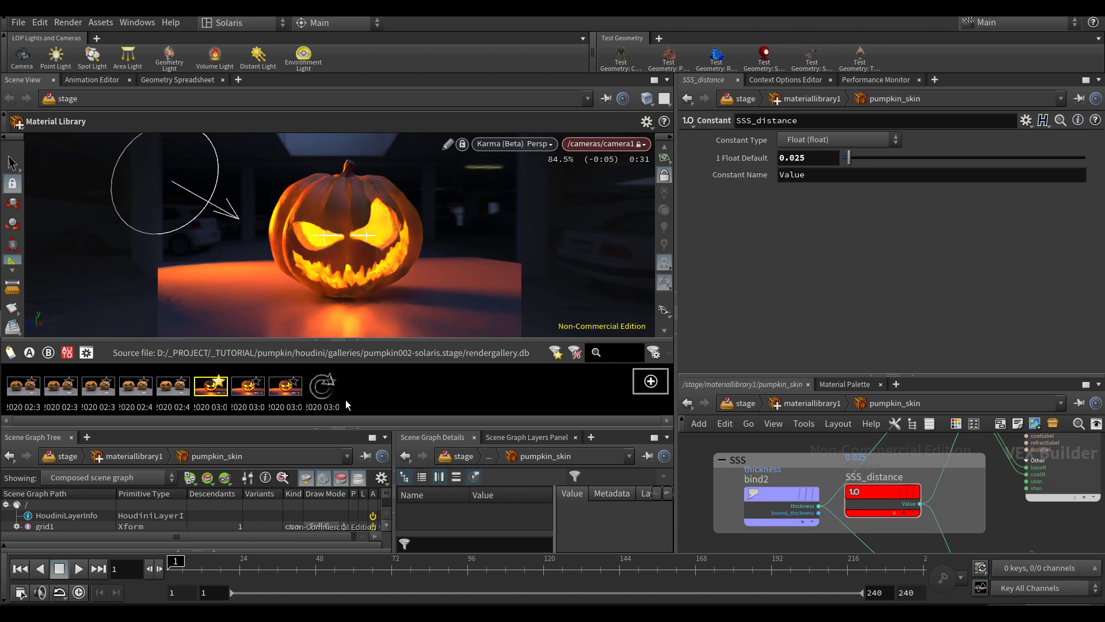
# Open the render gallery snapshots and compare the recent night renders of the pumpkin with the starred one
pyautogui.doubleClick(291, 395)
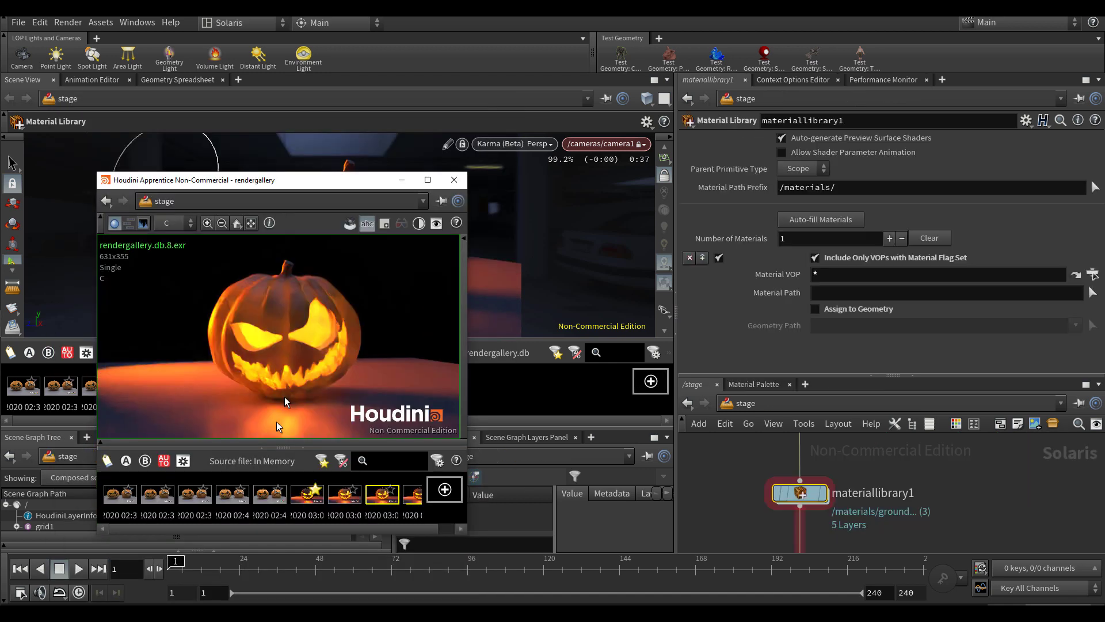
pyautogui.click(412, 496)
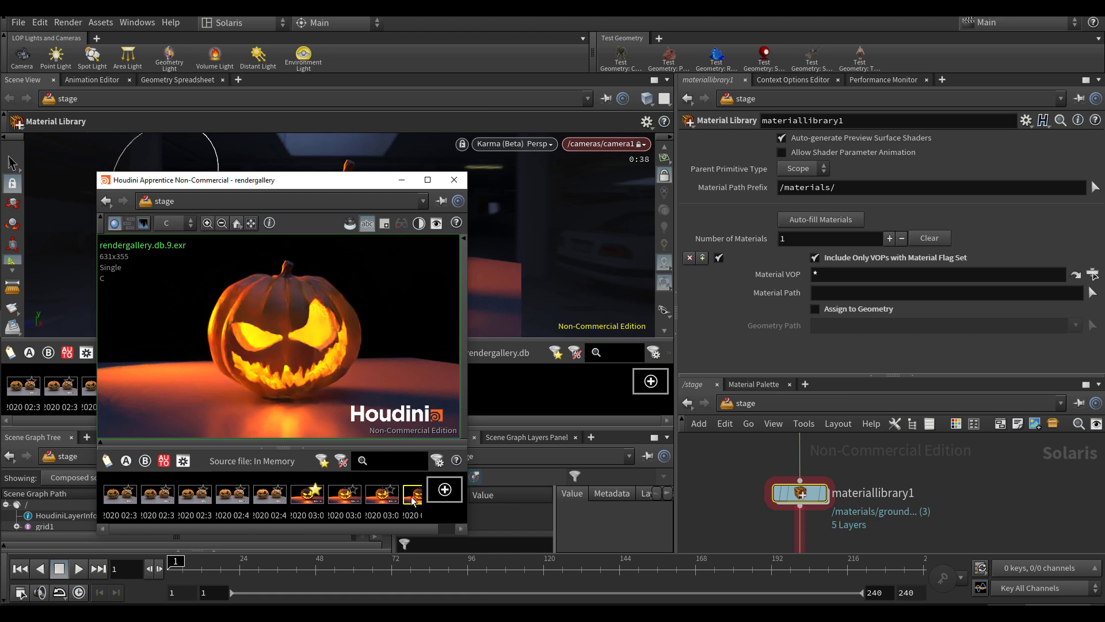
pyautogui.click(367, 496)
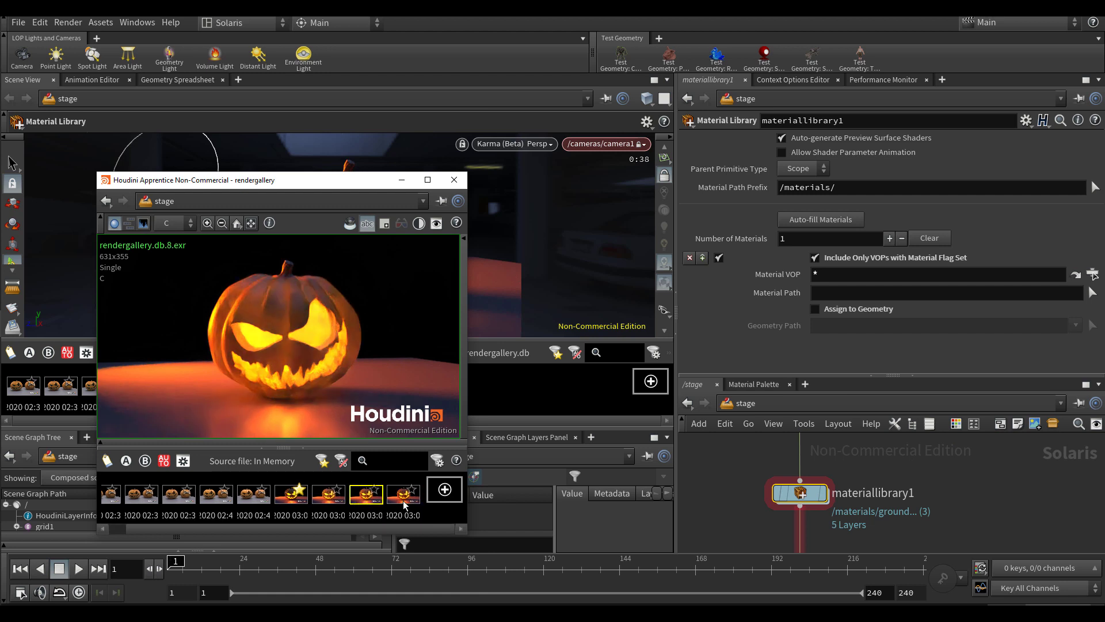
pyautogui.click(403, 498)
pyautogui.click(368, 498)
pyautogui.click(327, 501)
pyautogui.click(291, 499)
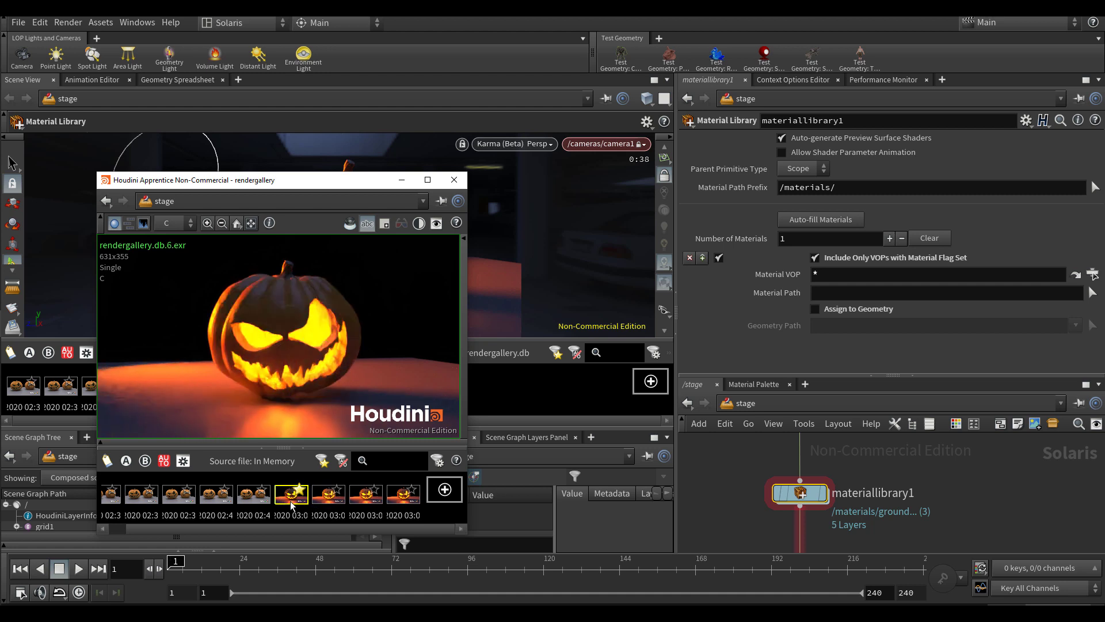
pyautogui.click(411, 500)
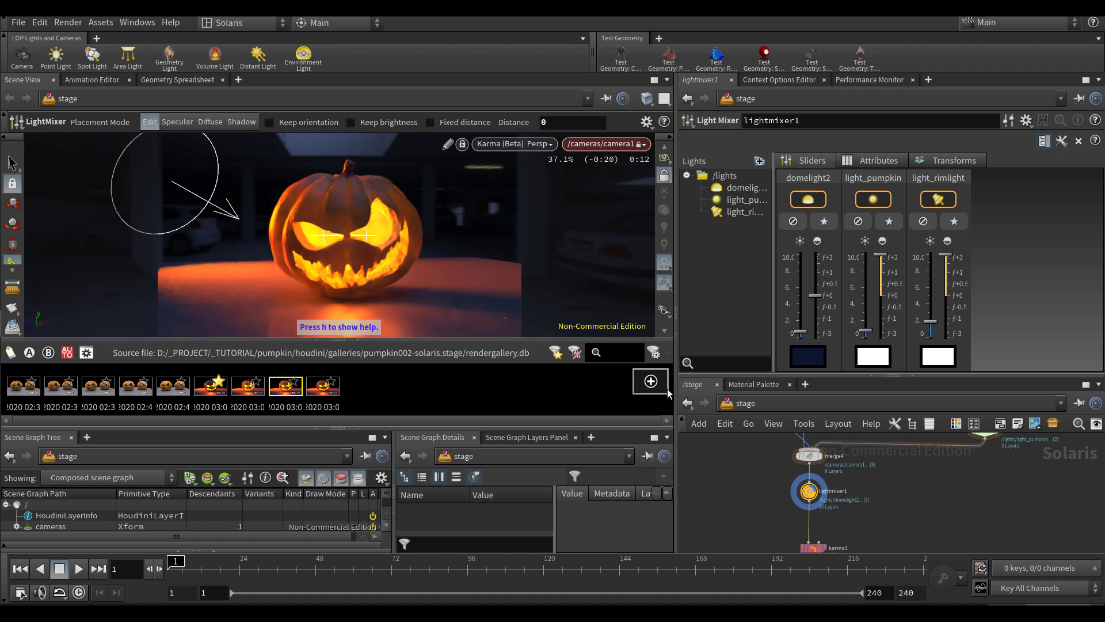
# Switch the viewport renderer from Karma to Houdini GL and change the desktop layout to Build
pyautogui.click(540, 142)
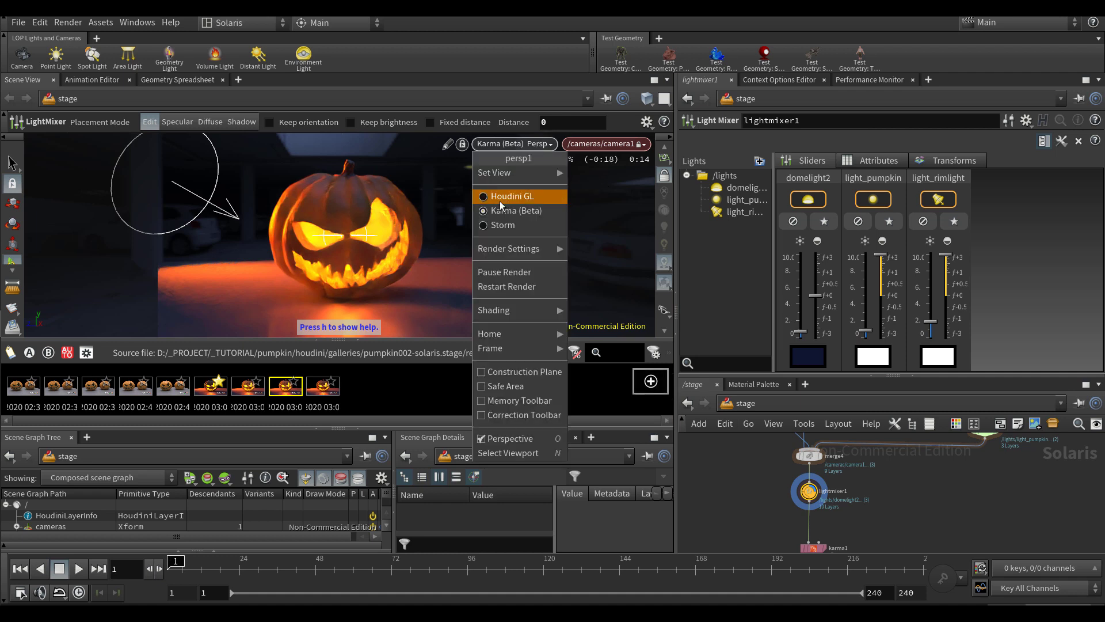
pyautogui.click(449, 226)
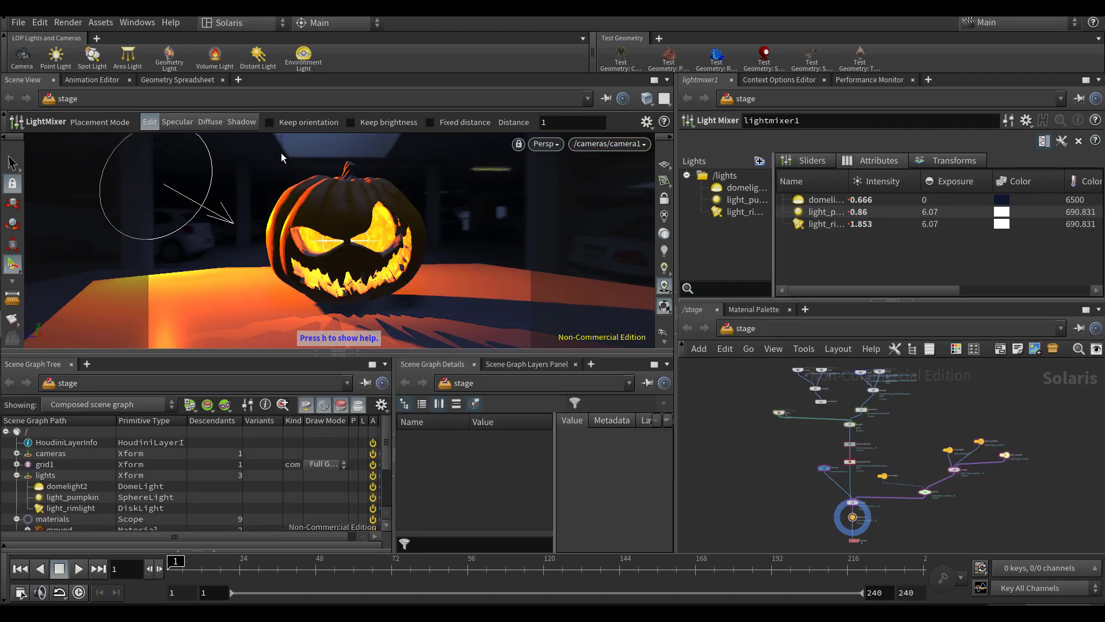
pyautogui.click(272, 31)
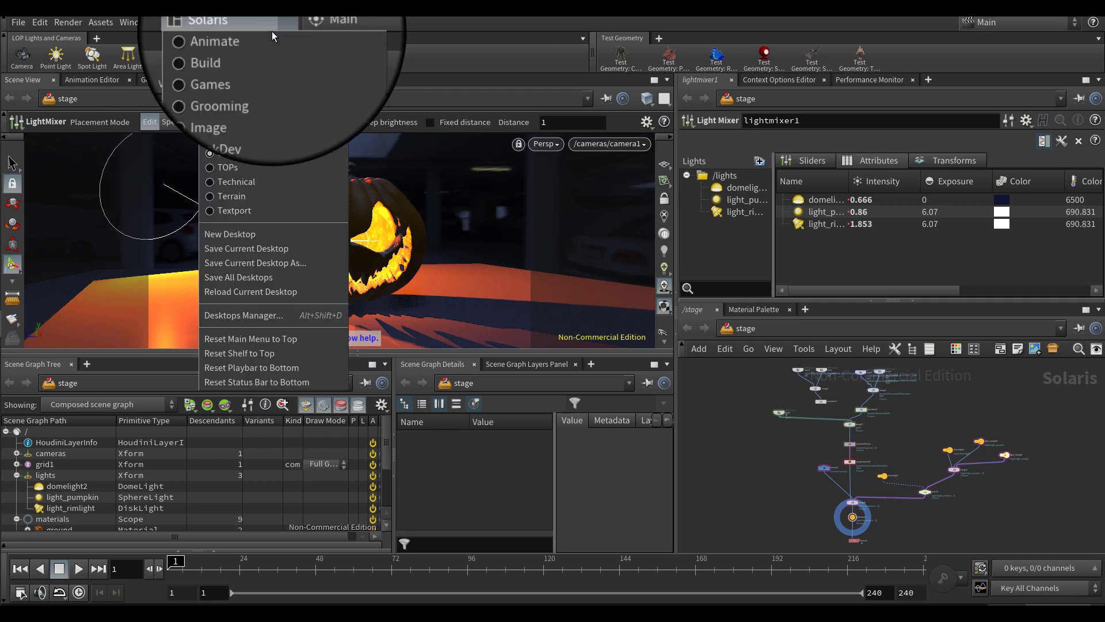
pyautogui.click(266, 57)
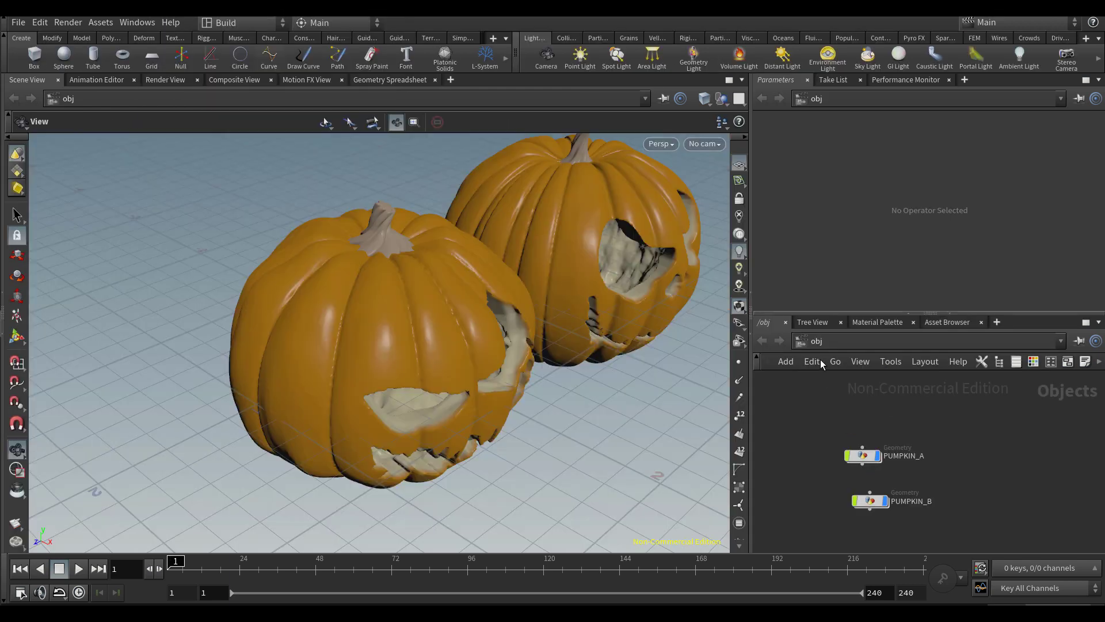
# Add a new Geometry object beside PUMPKIN_A and PUMPKIN_B and enter its network
pyautogui.moveTo(533, 362); pyautogui.dragTo(493, 328)
pyautogui.moveTo(493, 328); pyautogui.dragTo(343, 357, button='middle')
pyautogui.press('Tab')
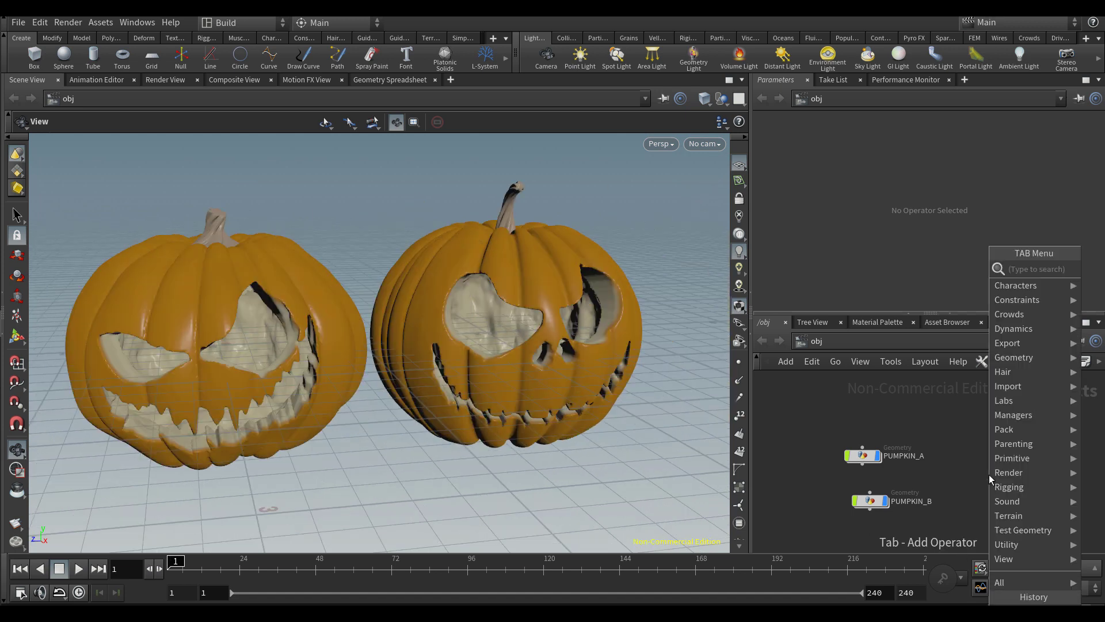
pyautogui.write('geo')
pyautogui.press('Return')
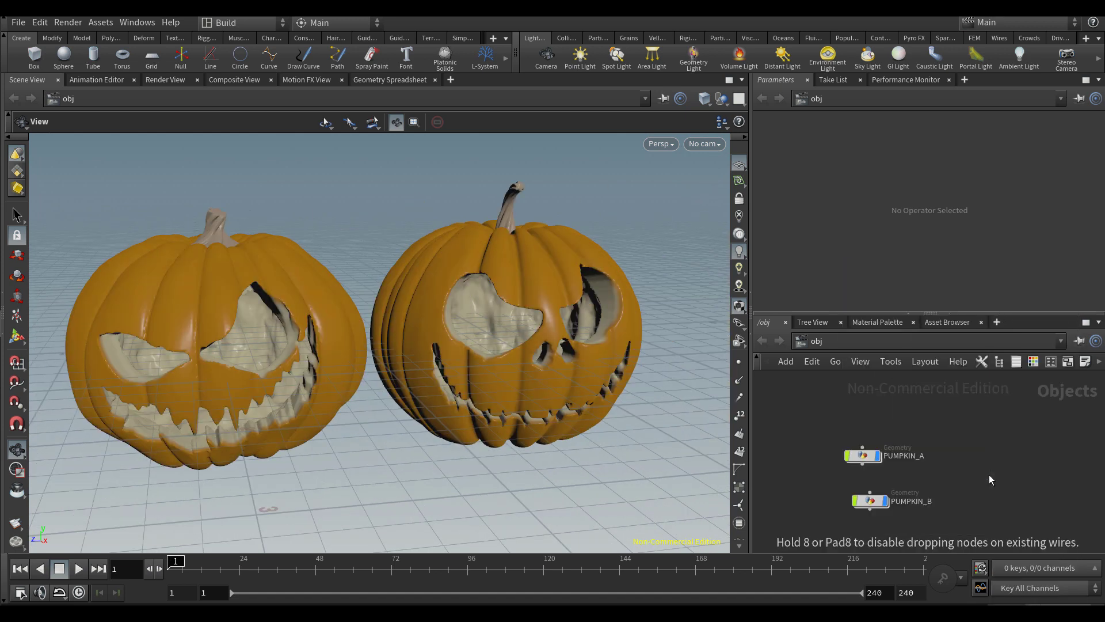
pyautogui.click(988, 474)
pyautogui.press('Return')
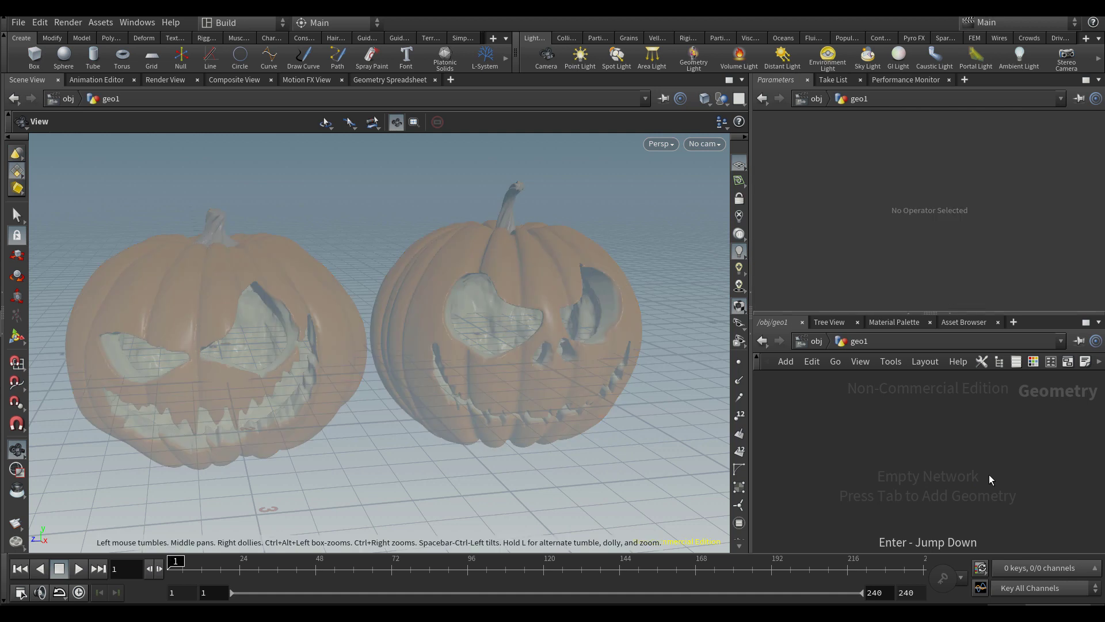
# Create a Tube node in the geo1 network and set its primitive type to Polygon
pyautogui.press('Tab')
pyautogui.press('Tab')
pyautogui.write('cir')
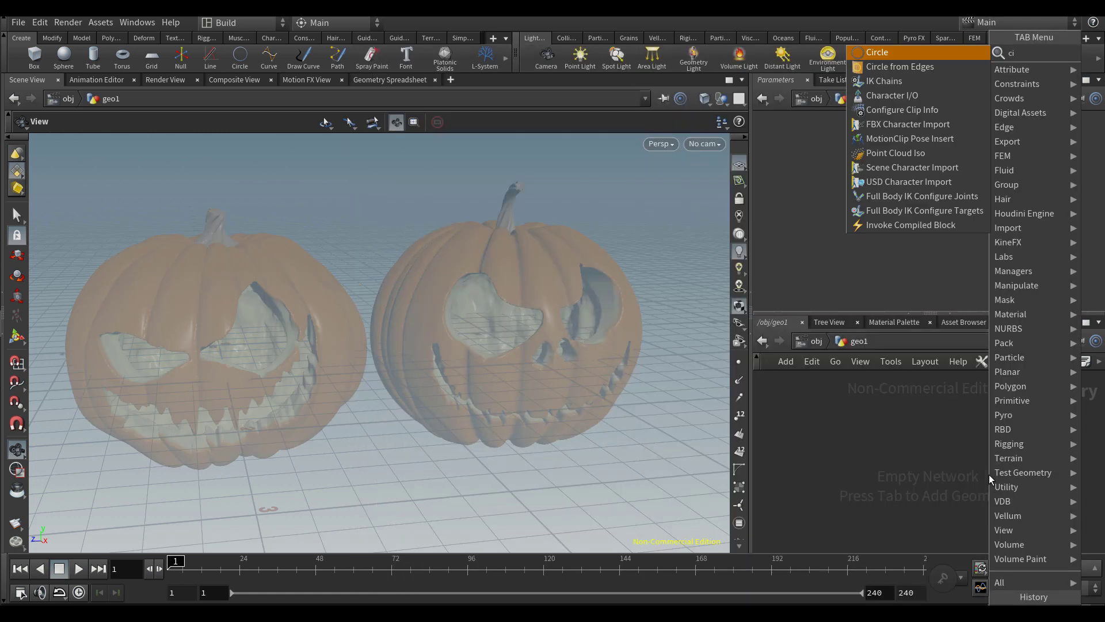
pyautogui.press('BackSpace')
pyautogui.press('BackSpace')
pyautogui.press('BackSpace')
pyautogui.write('tube')
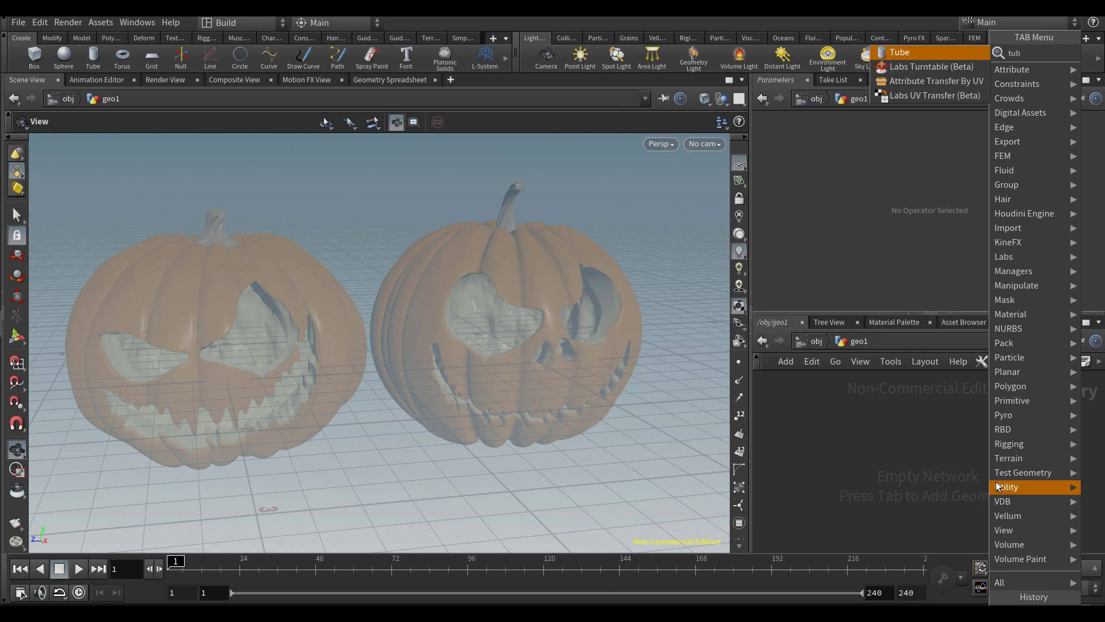
pyautogui.press('Return')
pyautogui.click(995, 481)
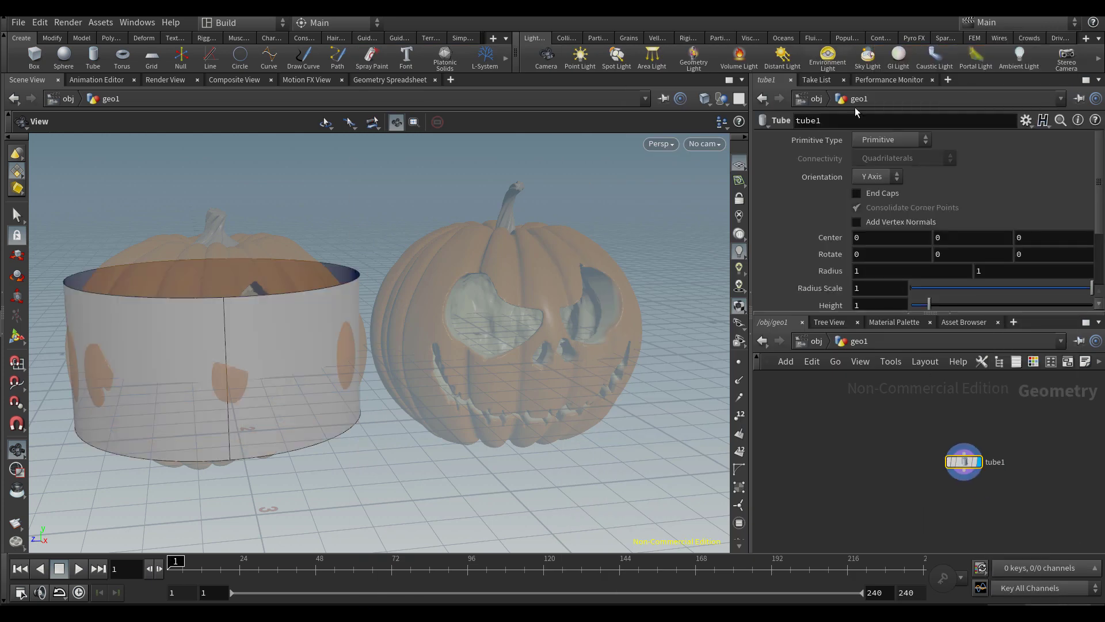
pyautogui.click(901, 140)
pyautogui.click(883, 155)
# Enlarge the tube around both pumpkins with a radius of 7.6 and a height of 3.25
pyautogui.scroll(-4, 316, 306)
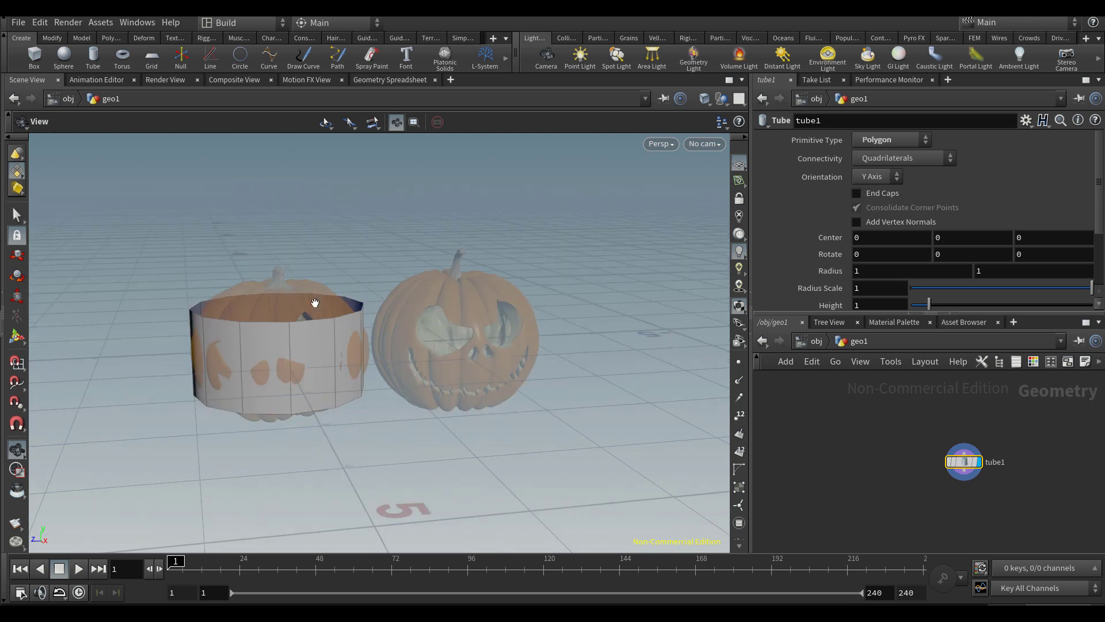
pyautogui.scroll(-2, 889, 284)
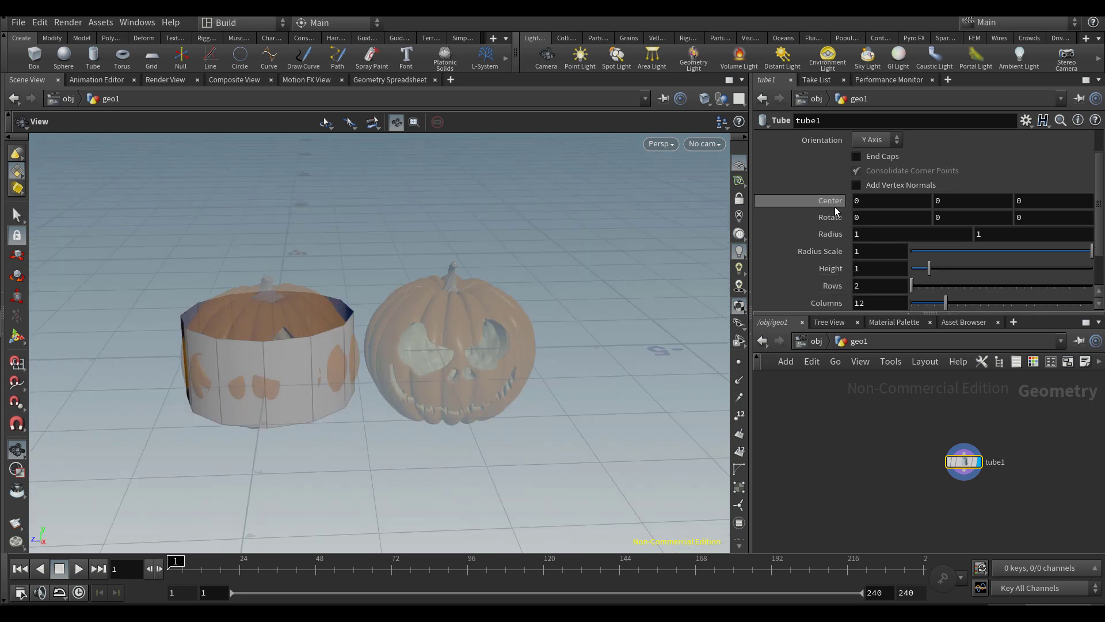
pyautogui.moveTo(829, 233); pyautogui.dragTo(821, 239, button='middle')
pyautogui.scroll(-4, 267, 315)
pyautogui.moveTo(267, 316); pyautogui.dragTo(376, 315, button='middle')
pyautogui.moveTo(376, 316); pyautogui.dragTo(373, 338)
pyautogui.moveTo(826, 246); pyautogui.dragTo(1048, 245, button='middle')
pyautogui.moveTo(229, 405); pyautogui.dragTo(269, 369)
pyautogui.moveTo(928, 268); pyautogui.dragTo(971, 270)
pyautogui.moveTo(469, 348); pyautogui.dragTo(486, 338)
# Drive the tube's center Y with a reference to its height divided by two, ch("height")/2
pyautogui.rightClick(833, 268)
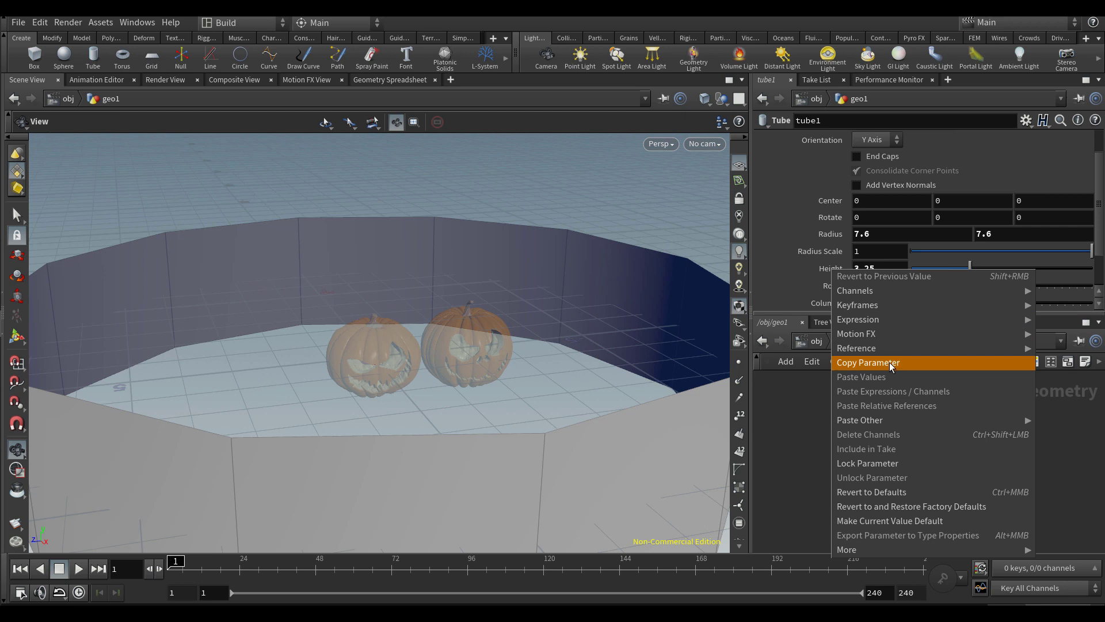
pyautogui.click(891, 363)
pyautogui.rightClick(956, 202)
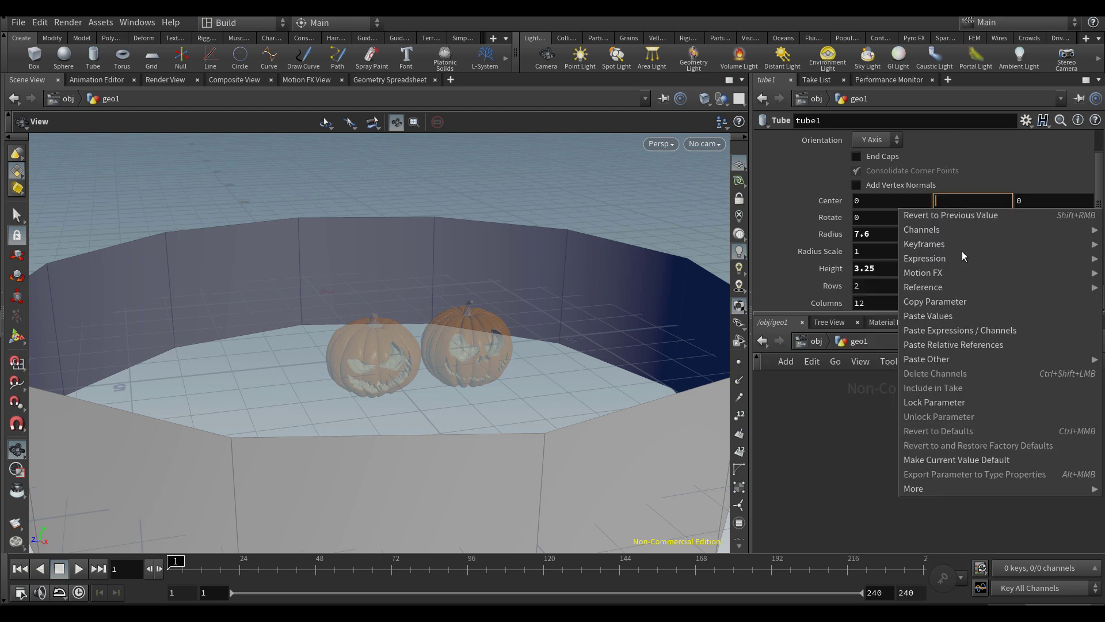
pyautogui.click(829, 373)
pyautogui.write('/2')
pyautogui.press('Return')
# Lower the tube's height to 2.32
pyautogui.moveTo(432, 333); pyautogui.dragTo(464, 264)
pyautogui.moveTo(969, 268)
pyautogui.mouseDown()
pyautogui.moveTo(919, 267)
pyautogui.moveTo(953, 268)
pyautogui.mouseUp()
pyautogui.moveTo(376, 274); pyautogui.dragTo(395, 298)
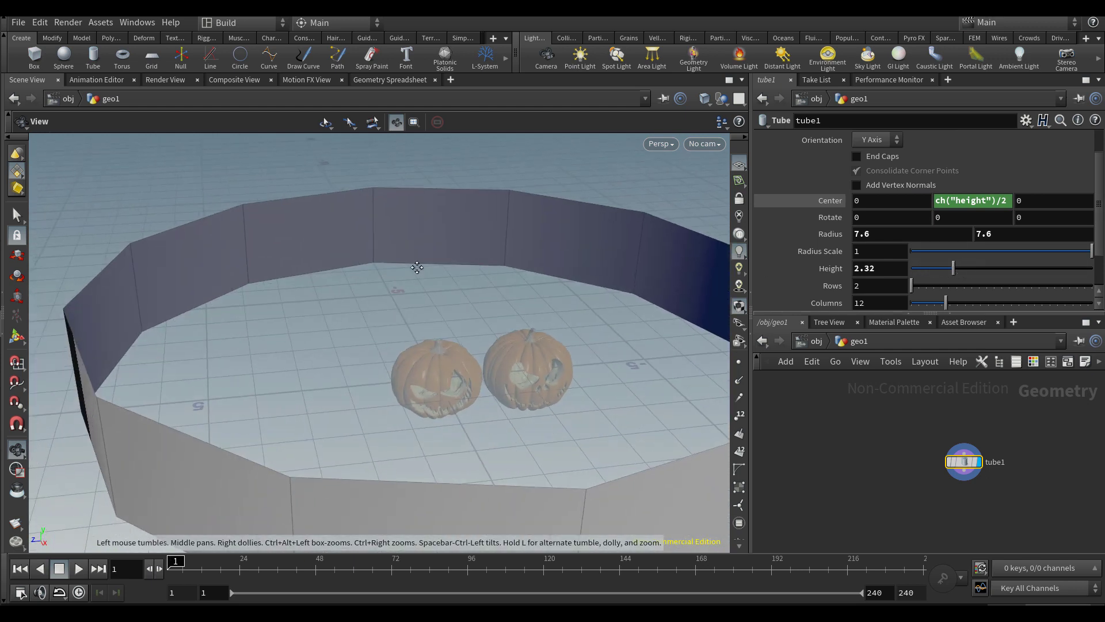
# Set the tube to 52 columns and enable its end caps
pyautogui.doubleClick(872, 300)
pyautogui.write('52')
pyautogui.press('Return')
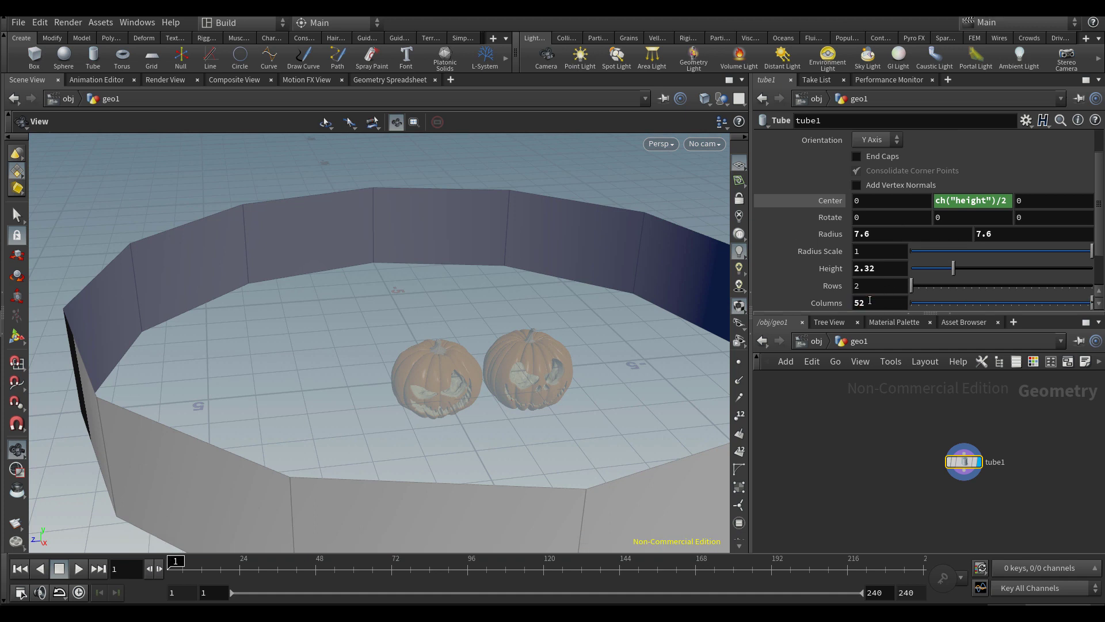
pyautogui.click(872, 157)
pyautogui.moveTo(449, 328); pyautogui.dragTo(518, 368)
pyautogui.scroll(3, 1046, 480)
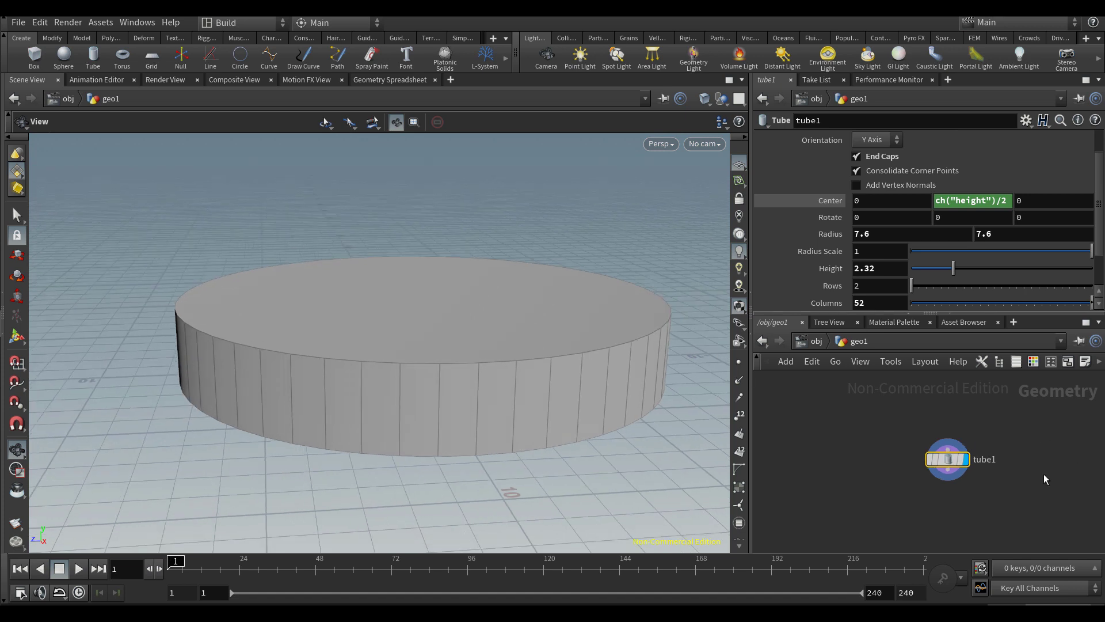
# Add a VDB from Polygons node fed by tube1 and display its result
pyautogui.press('Tab')
pyautogui.write('vdbfrompo')
pyautogui.press('Return')
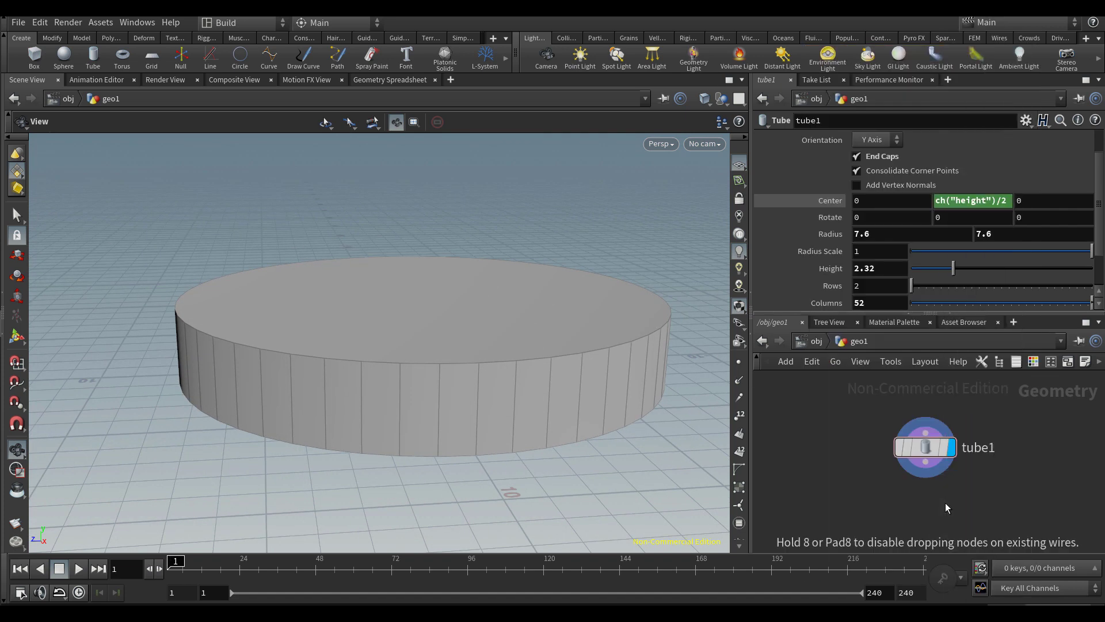
pyautogui.click(946, 508)
pyautogui.moveTo(1046, 469); pyautogui.dragTo(1063, 408, button='middle')
pyautogui.scroll(-2, 978, 442)
pyautogui.moveTo(978, 442); pyautogui.dragTo(958, 488)
pyautogui.click(960, 481)
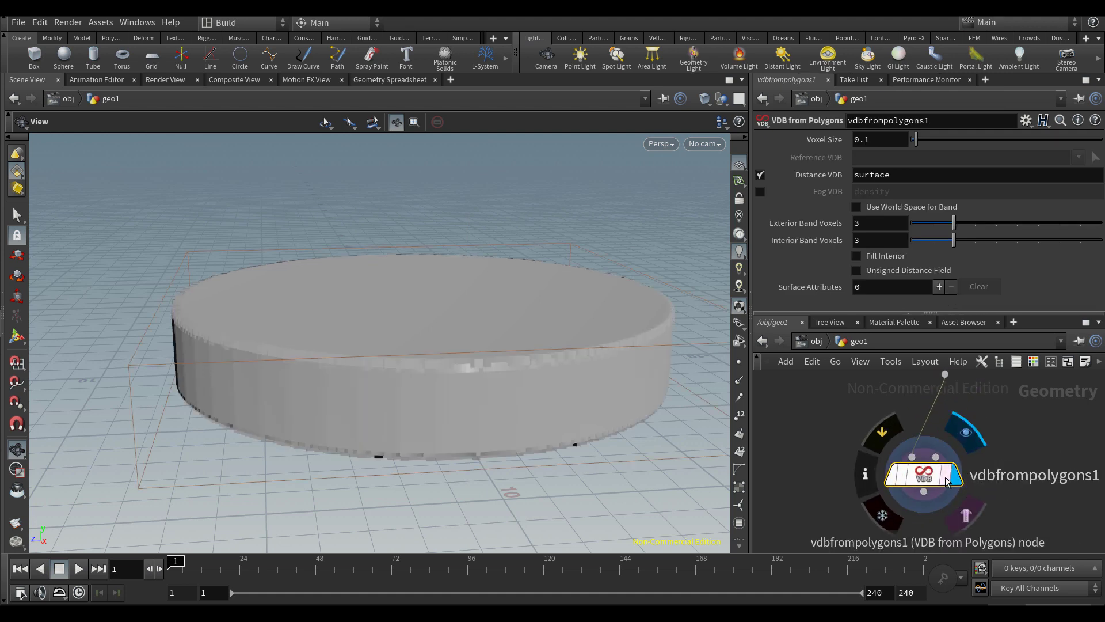
# Switch the VDB from Polygons output from the distance VDB to the fog VDB named density
pyautogui.moveTo(380, 351); pyautogui.dragTo(378, 382)
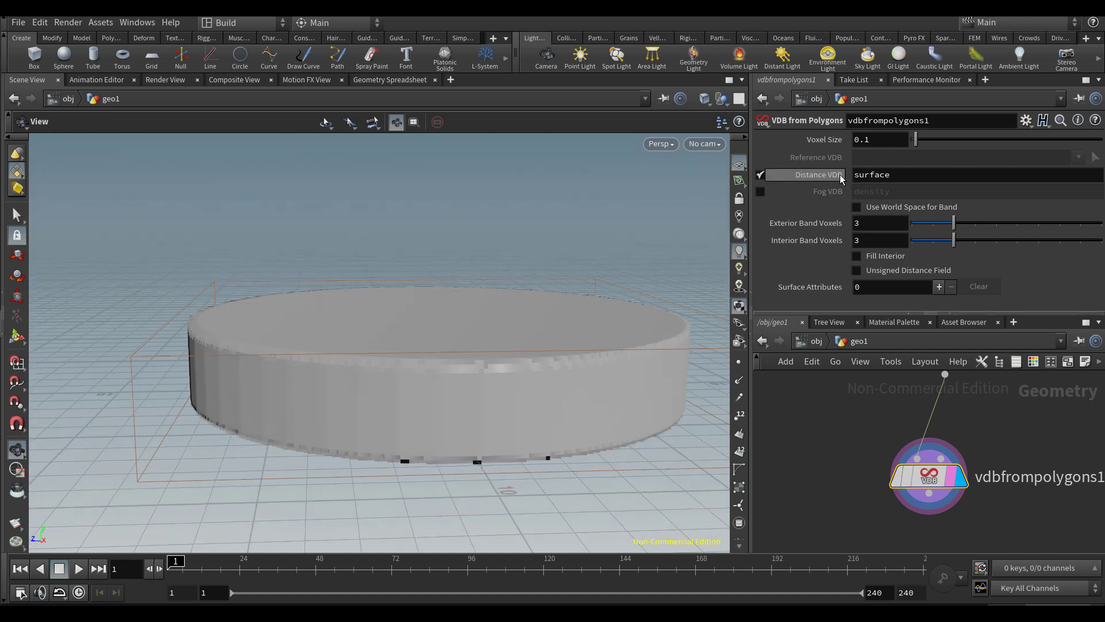
pyautogui.click(760, 175)
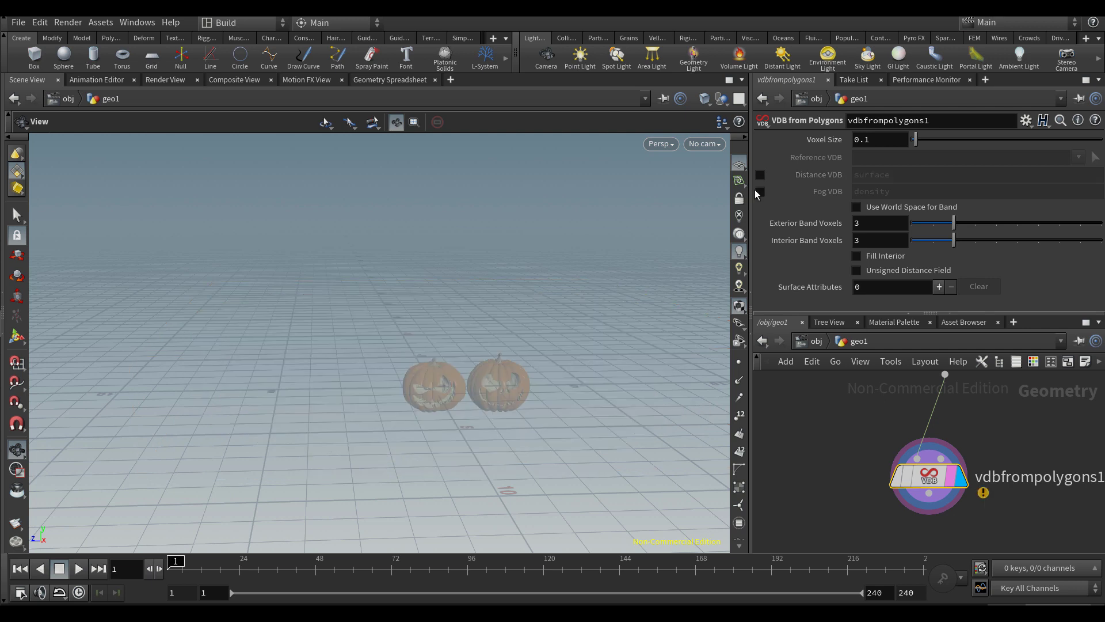
pyautogui.click(760, 192)
pyautogui.moveTo(392, 400); pyautogui.dragTo(430, 394)
pyautogui.moveTo(417, 427); pyautogui.dragTo(436, 371, button='middle')
pyautogui.moveTo(436, 370); pyautogui.dragTo(587, 383, button='right')
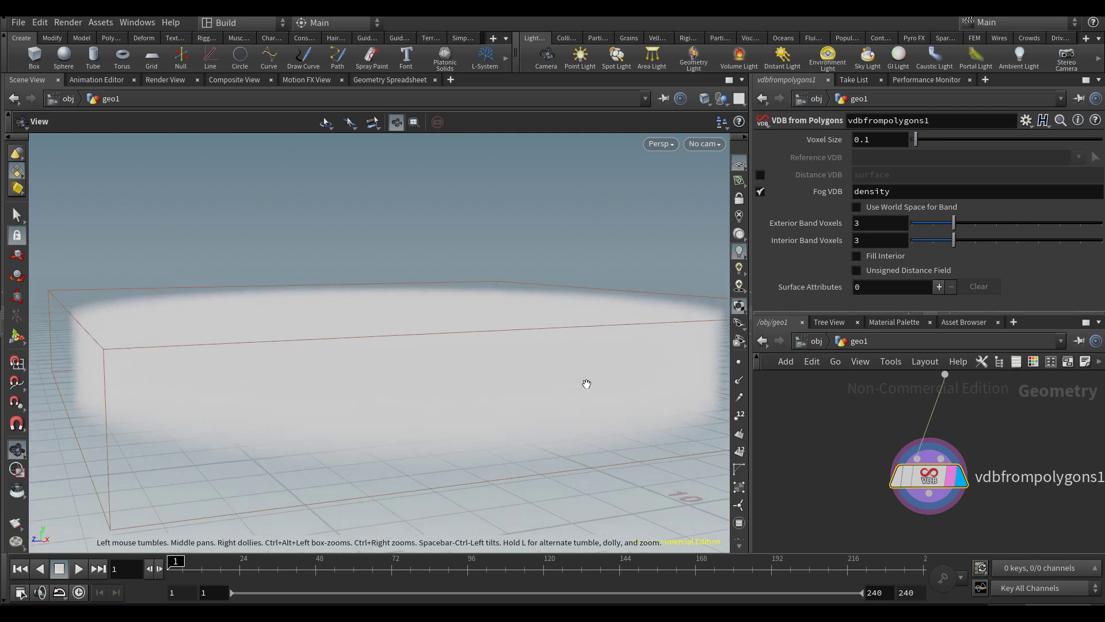
# Set the voxel size of the VDB from Polygons node to 0.05
pyautogui.moveTo(587, 382); pyautogui.dragTo(541, 396)
pyautogui.doubleClick(869, 139)
pyautogui.write('0.05')
pyautogui.press('Return')
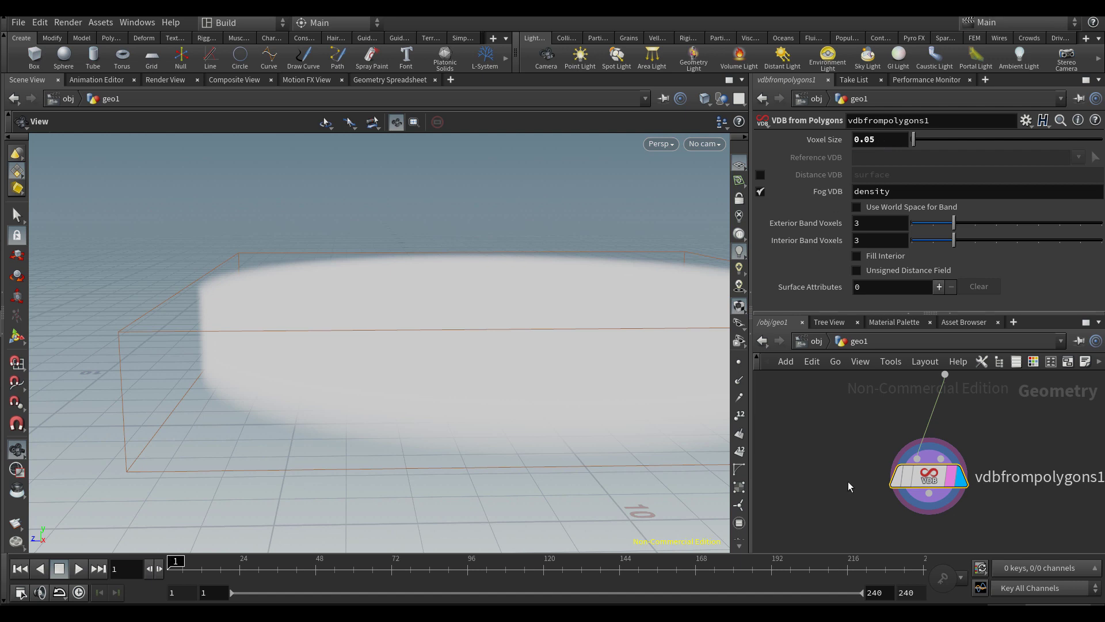
pyautogui.moveTo(477, 366); pyautogui.dragTo(476, 340)
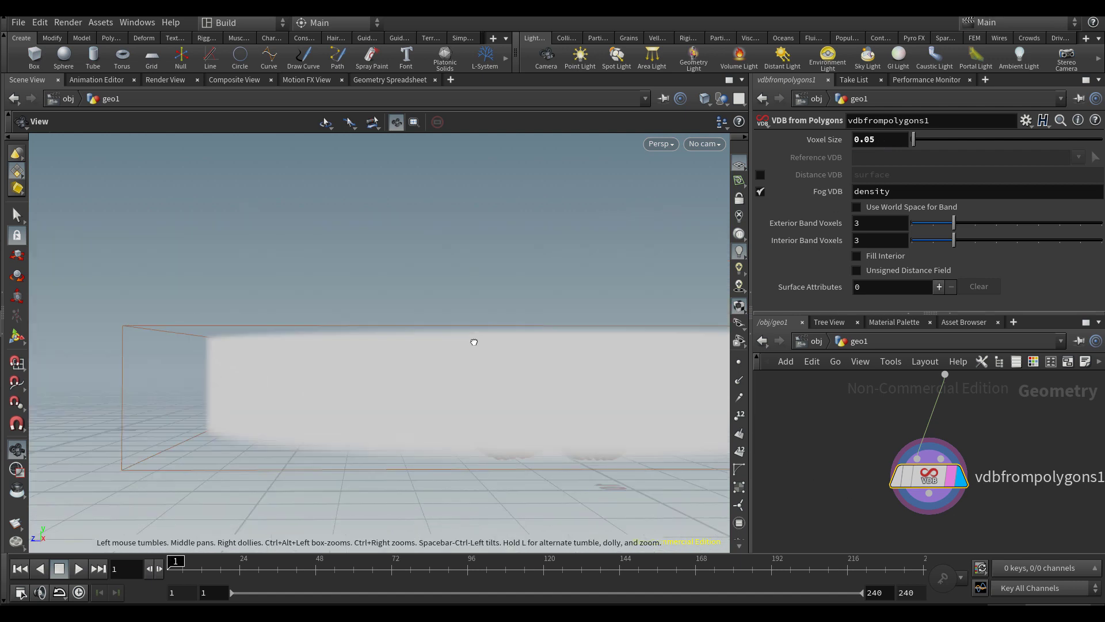
# Add a Volume VOP node fed by vdbfrompolygons1 and display its result
pyautogui.moveTo(932, 519); pyautogui.dragTo(914, 512, button='middle')
pyautogui.press('Tab')
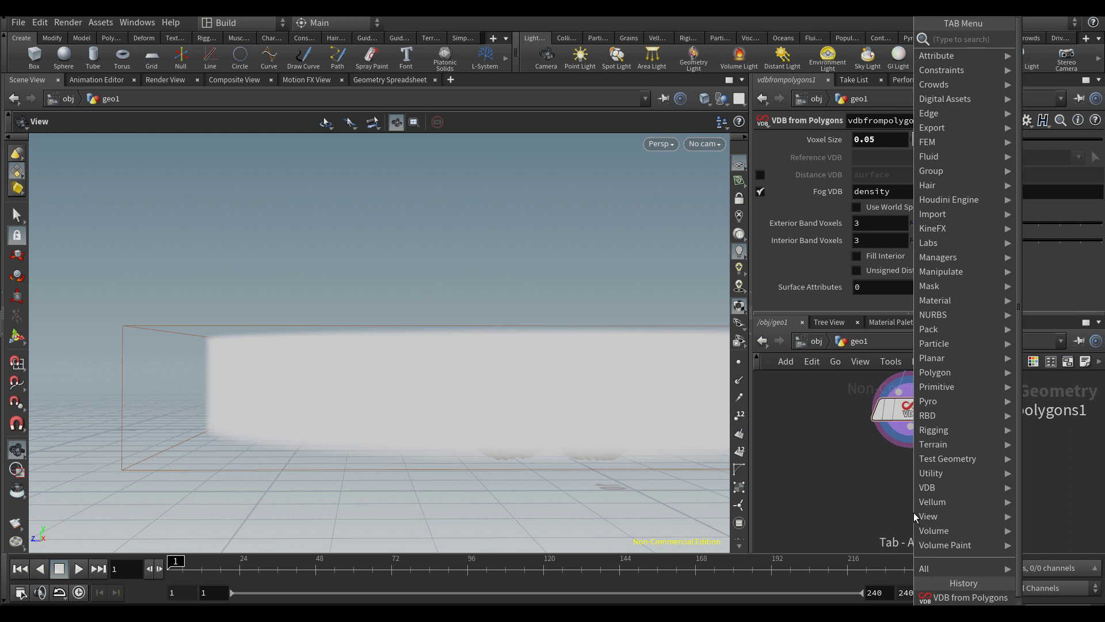
pyautogui.write('volumevo')
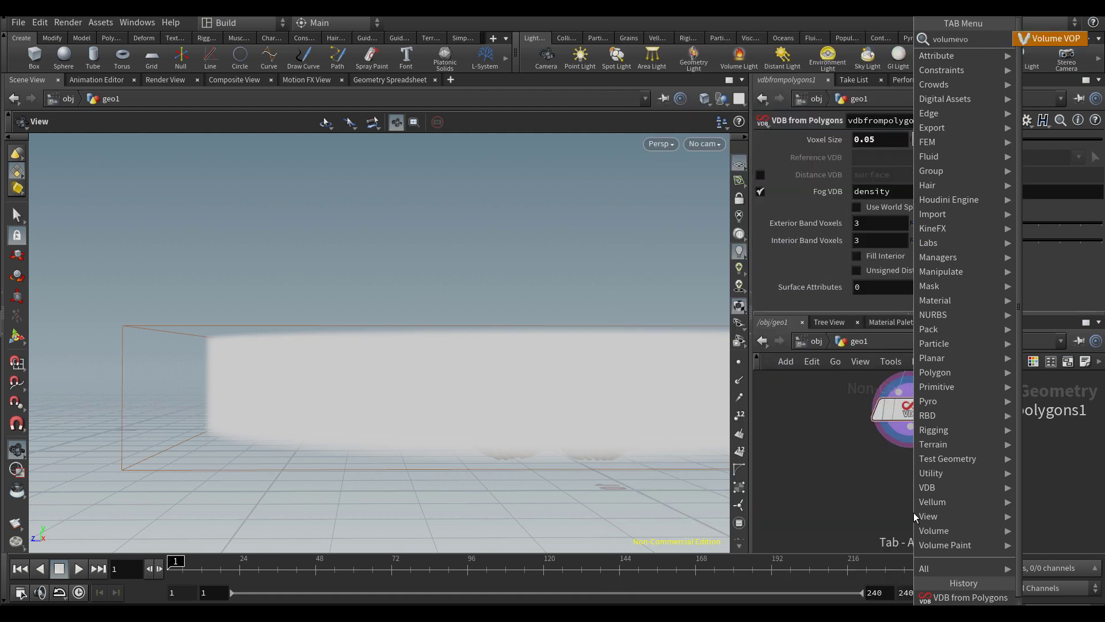
pyautogui.press('Return')
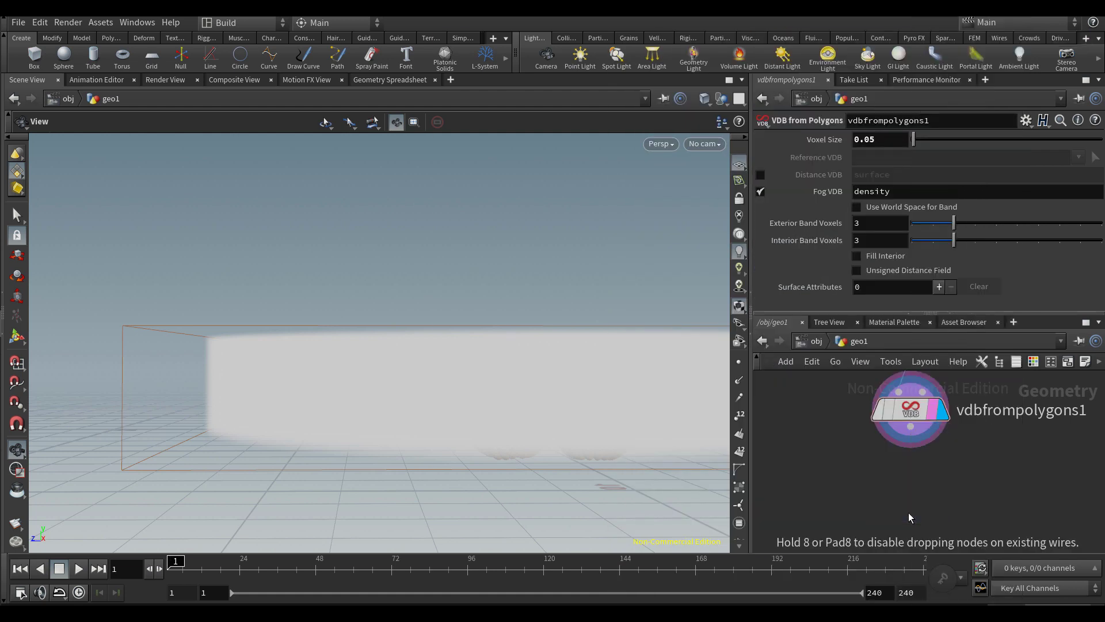
pyautogui.click(909, 504)
pyautogui.click(888, 486)
pyautogui.click(910, 426)
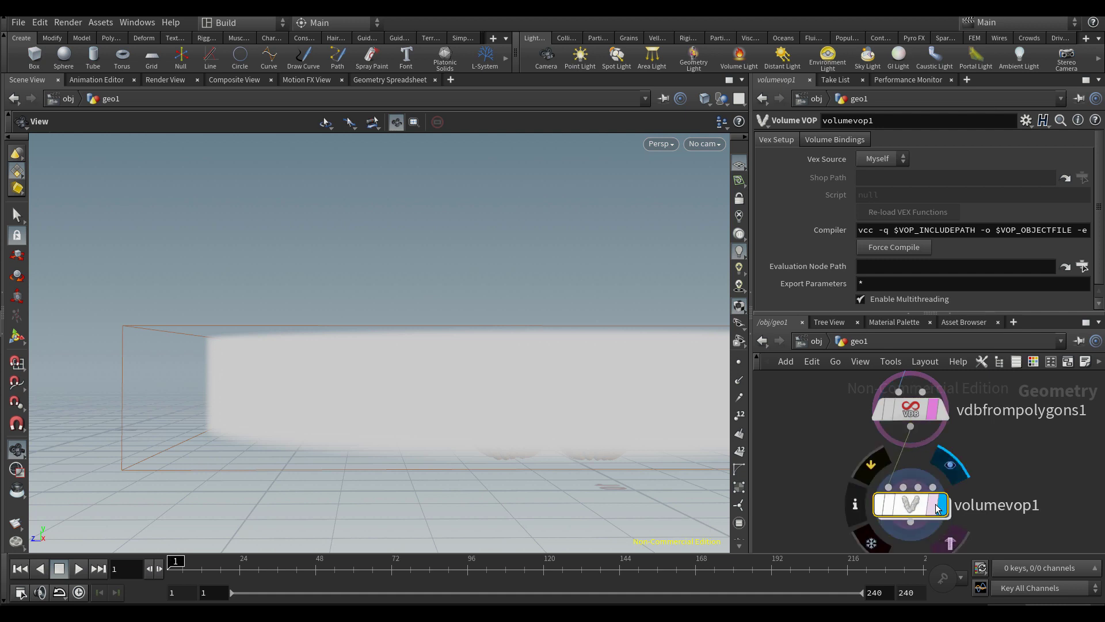
pyautogui.click(937, 507)
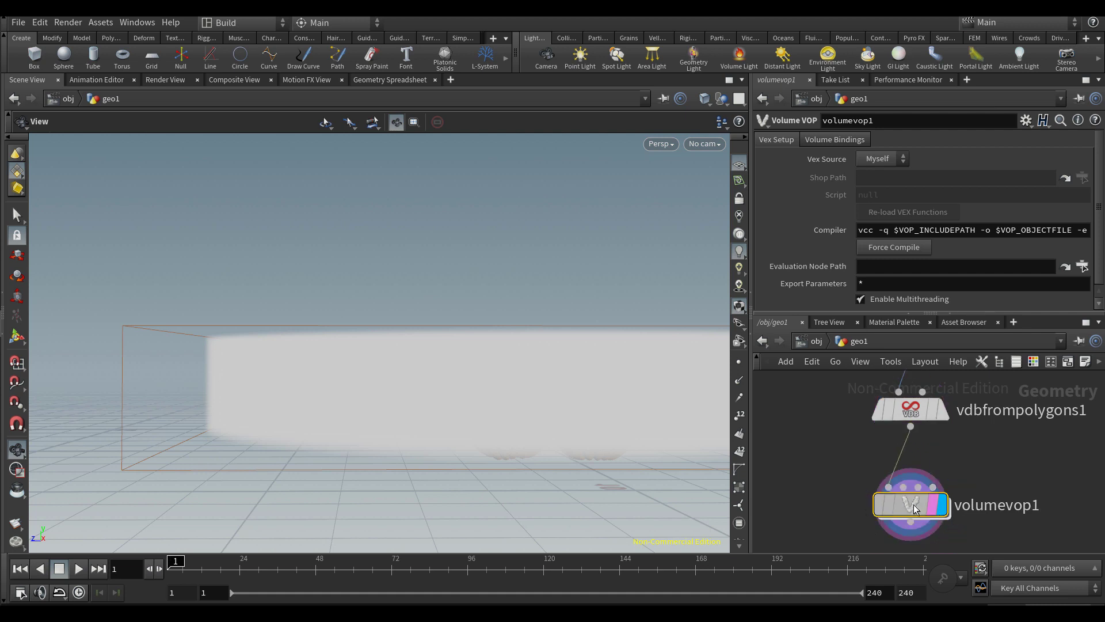
# Open the network inside volumevop1 and add a Relative to Bounding Box node beside the global parameters
pyautogui.doubleClick(915, 506)
pyautogui.moveTo(870, 464); pyautogui.dragTo(807, 426)
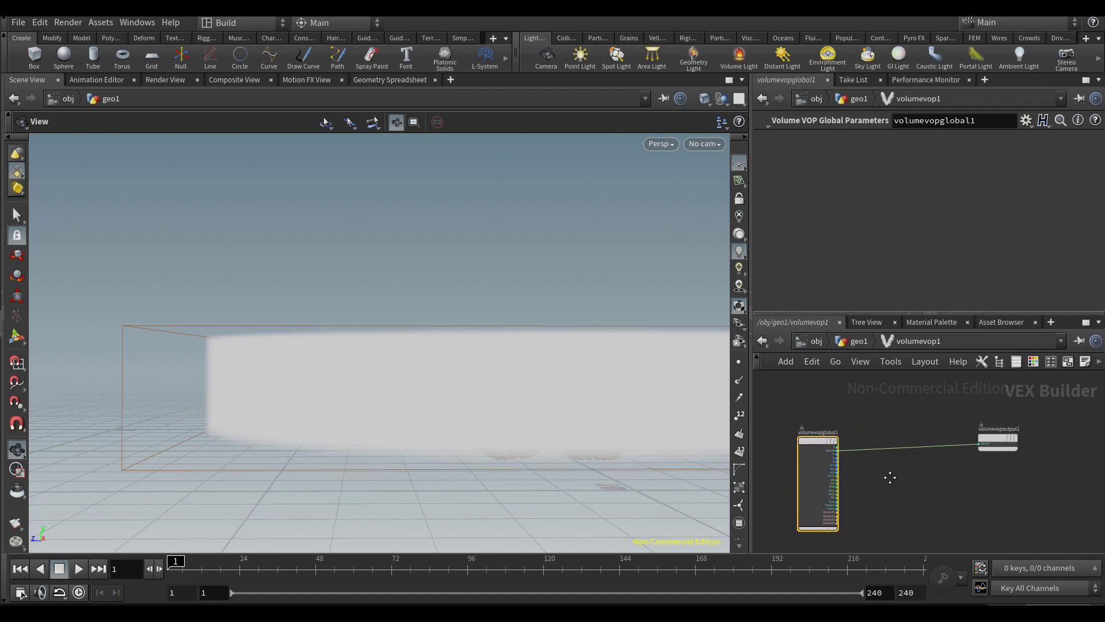
pyautogui.scroll(3, 921, 463)
pyautogui.scroll(3, 1085, 452)
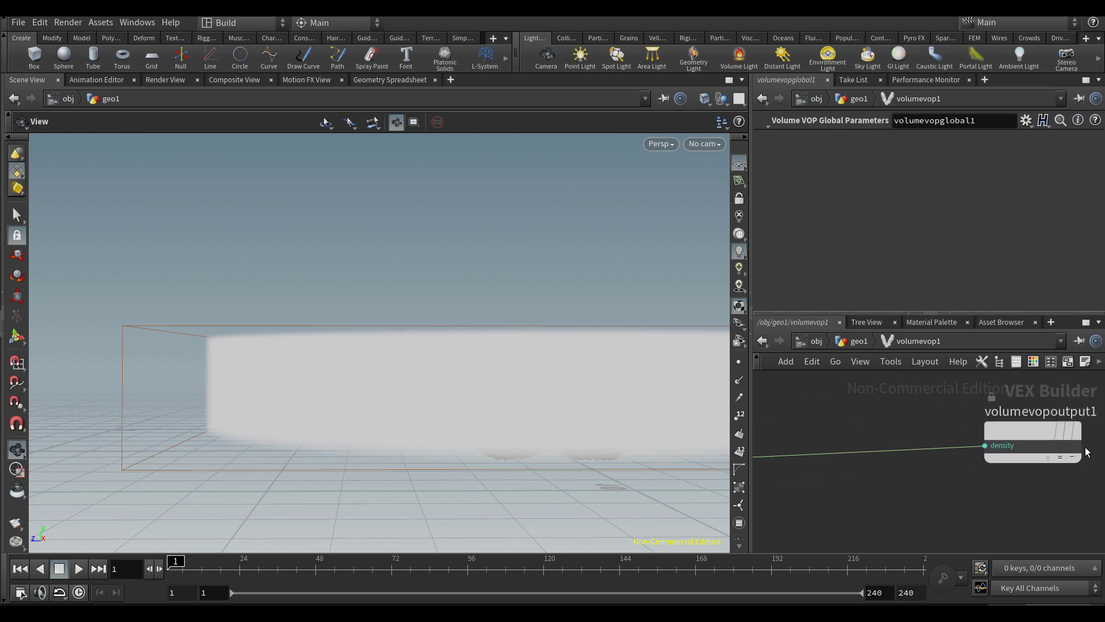
pyautogui.scroll(-5, 950, 446)
pyautogui.scroll(3, 865, 474)
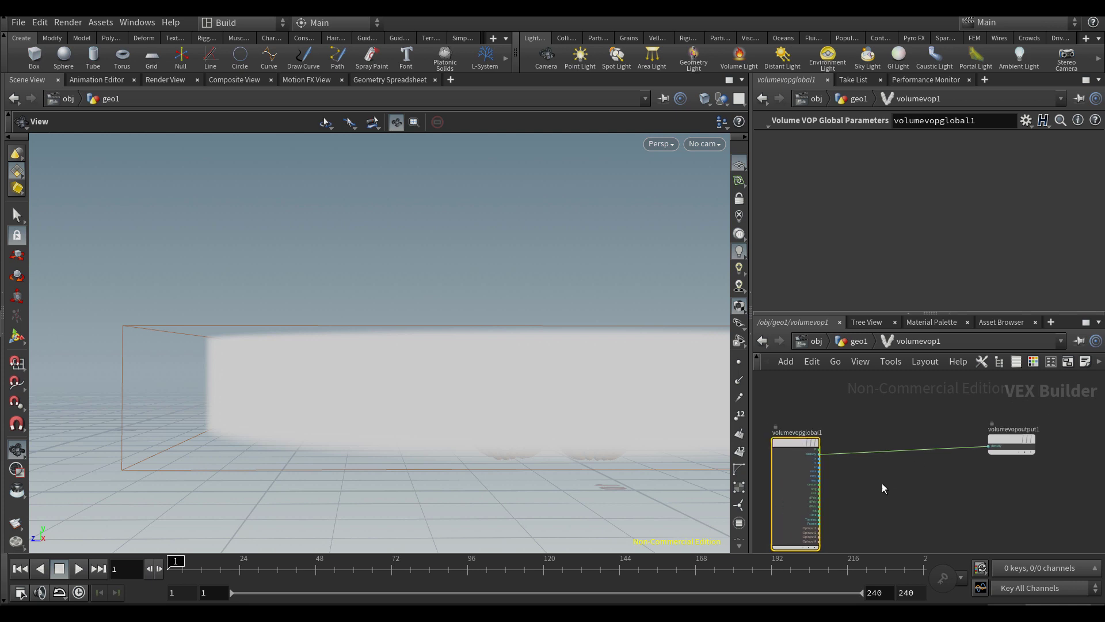
pyautogui.press('Tab')
pyautogui.write('relati')
pyautogui.press('Return')
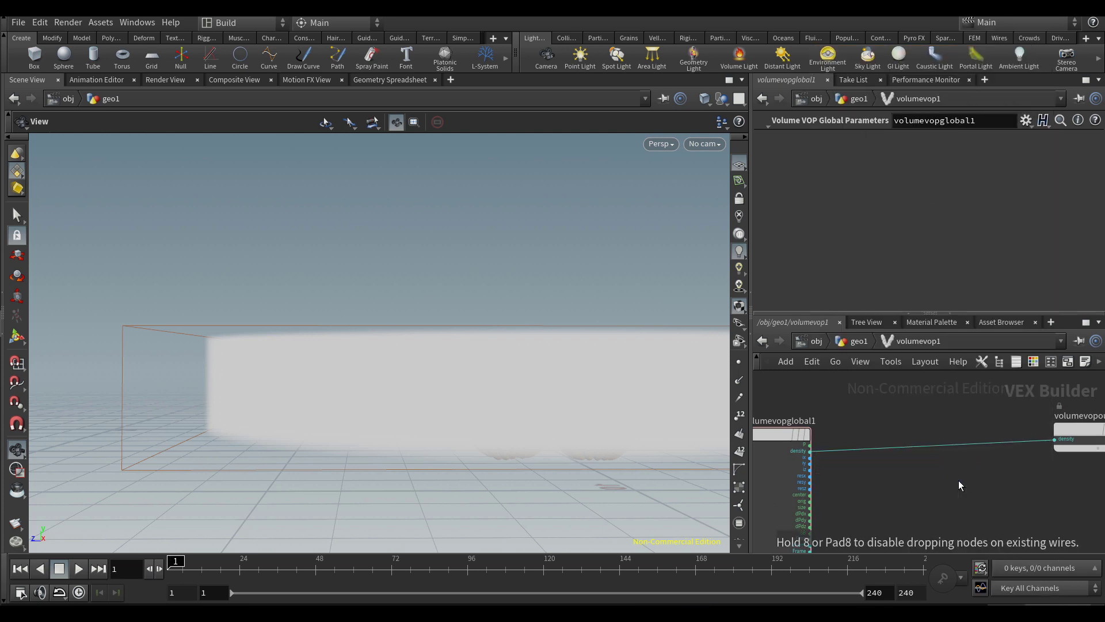
pyautogui.click(957, 479)
pyautogui.moveTo(958, 479); pyautogui.dragTo(918, 483)
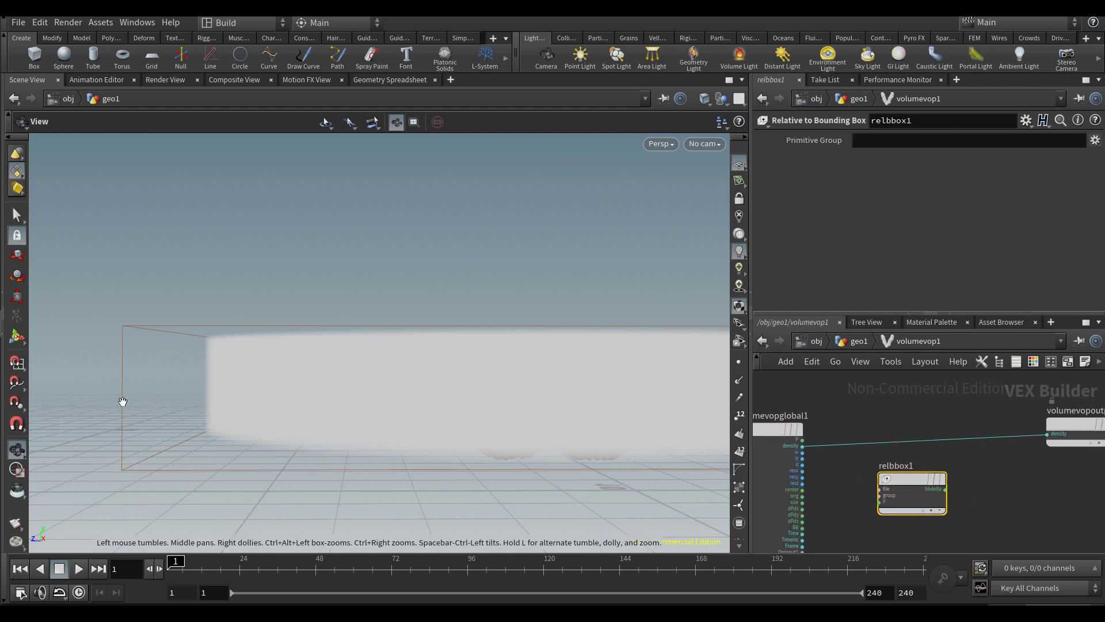
# Add a Vector to Float node and feed its vec input from the Relative to Bounding Box output
pyautogui.press('Tab')
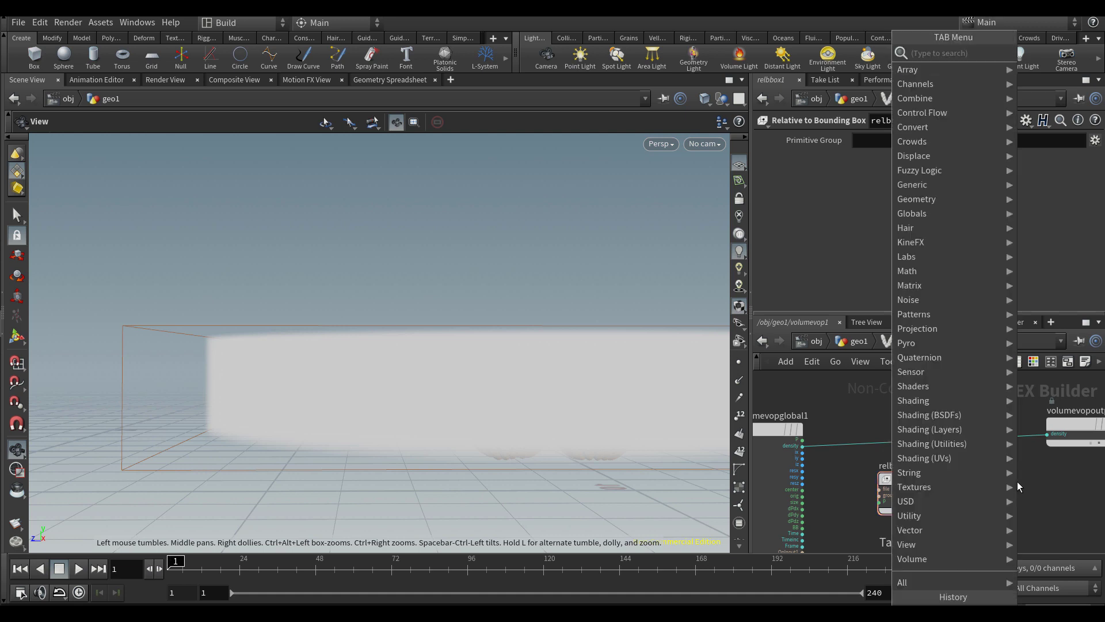
pyautogui.write('vectortof')
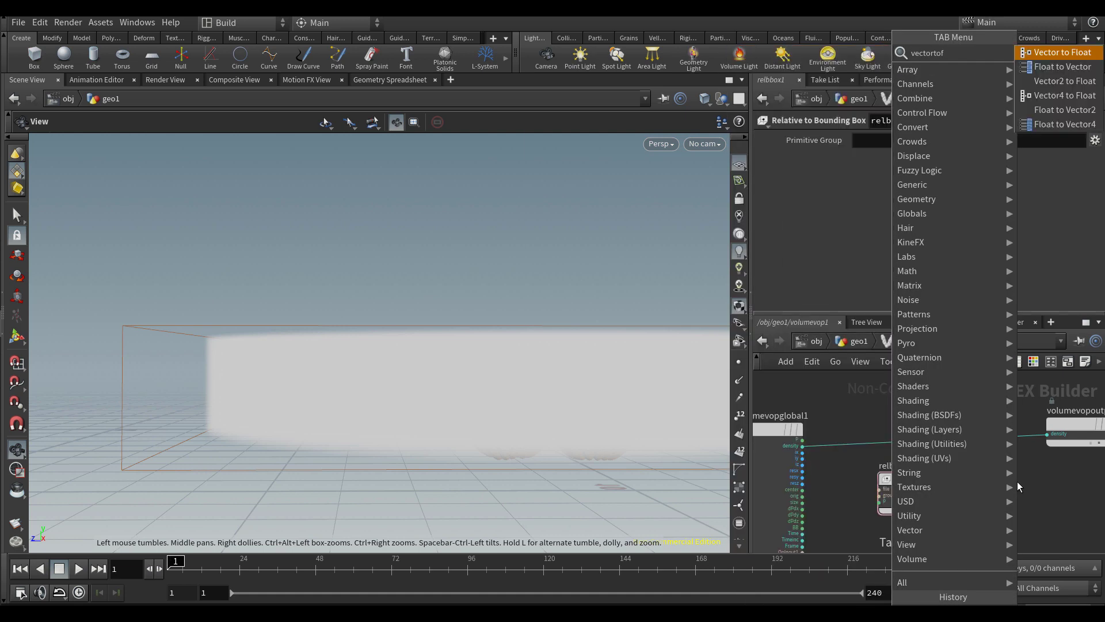
pyautogui.press('Return')
pyautogui.click(1017, 481)
pyautogui.scroll(3, 956, 488)
pyautogui.scroll(2, 936, 484)
pyautogui.moveTo(937, 469); pyautogui.dragTo(1037, 477)
pyautogui.scroll(-4, 1021, 509)
pyautogui.moveTo(1021, 509); pyautogui.dragTo(933, 494, button='middle')
pyautogui.moveTo(1026, 475); pyautogui.dragTo(896, 485, button='middle')
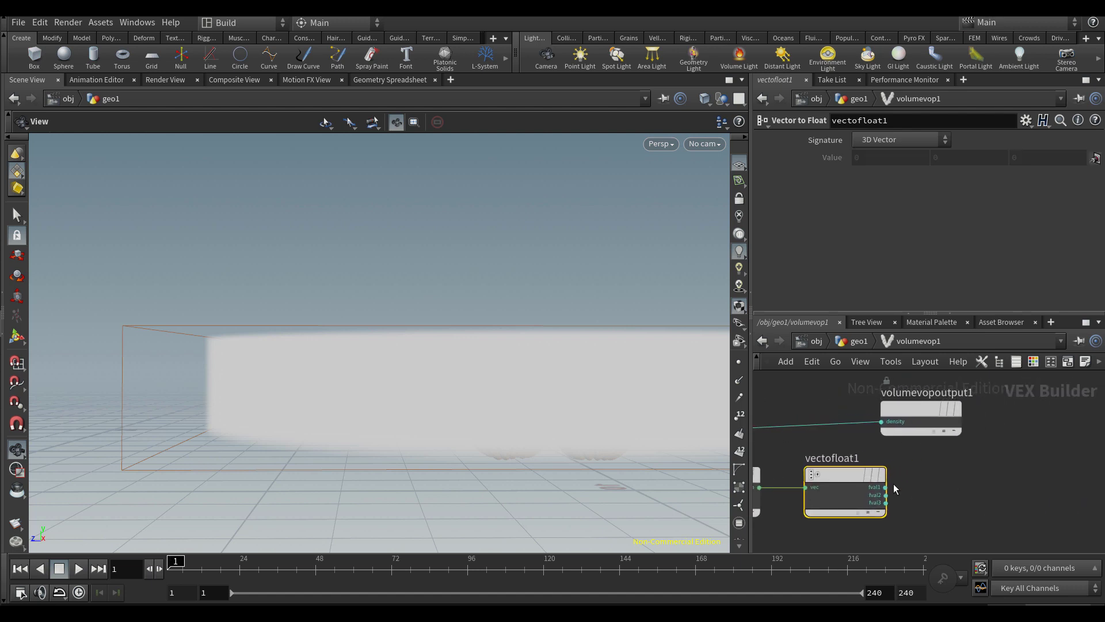
# Test the Vector to Float outputs one by one on the volume output's density and keep fval2 connected
pyautogui.scroll(2, 897, 484)
pyautogui.moveTo(883, 487); pyautogui.dragTo(1020, 462)
pyautogui.moveTo(512, 338); pyautogui.dragTo(451, 214)
pyautogui.moveTo(883, 496); pyautogui.dragTo(976, 460)
pyautogui.moveTo(353, 375); pyautogui.dragTo(378, 395)
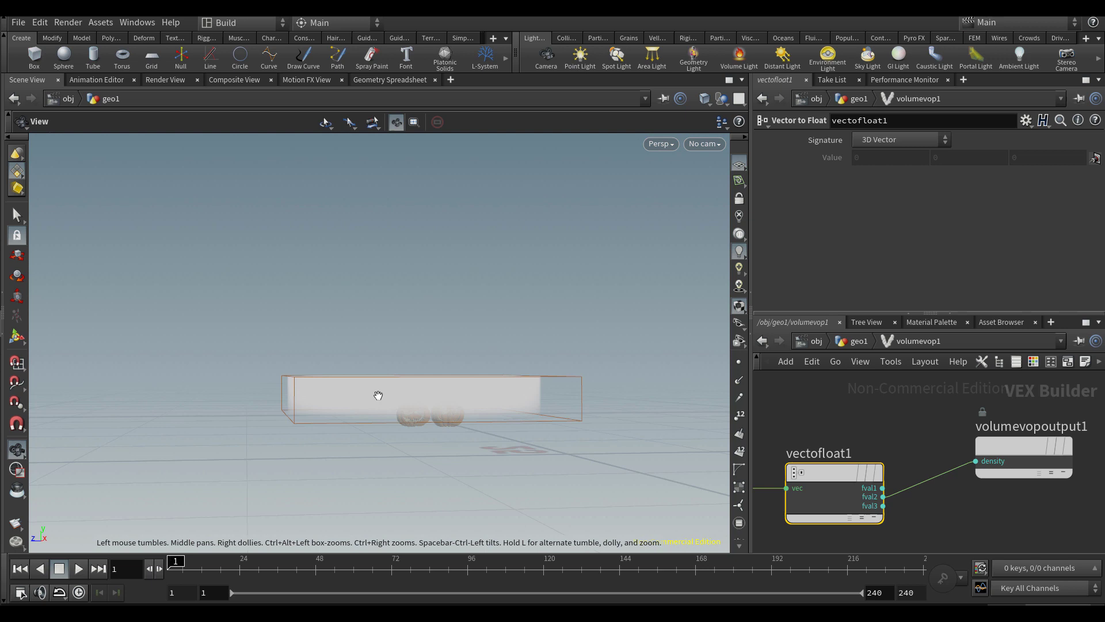
pyautogui.moveTo(341, 384); pyautogui.dragTo(513, 436, button='right')
pyautogui.moveTo(512, 437); pyautogui.dragTo(533, 437)
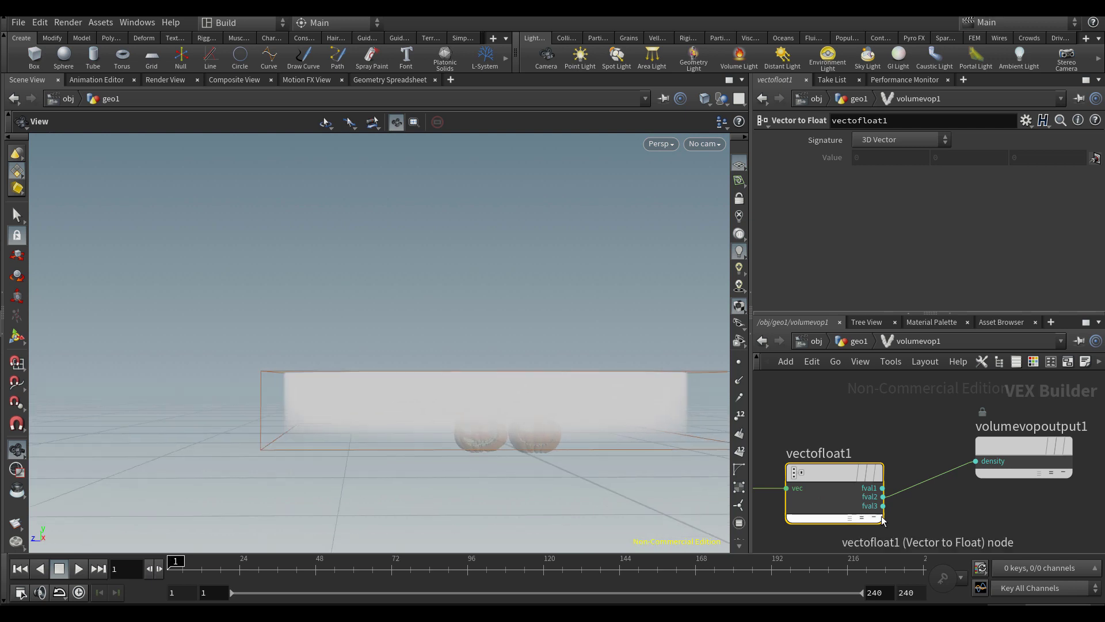
pyautogui.moveTo(885, 506); pyautogui.dragTo(976, 461)
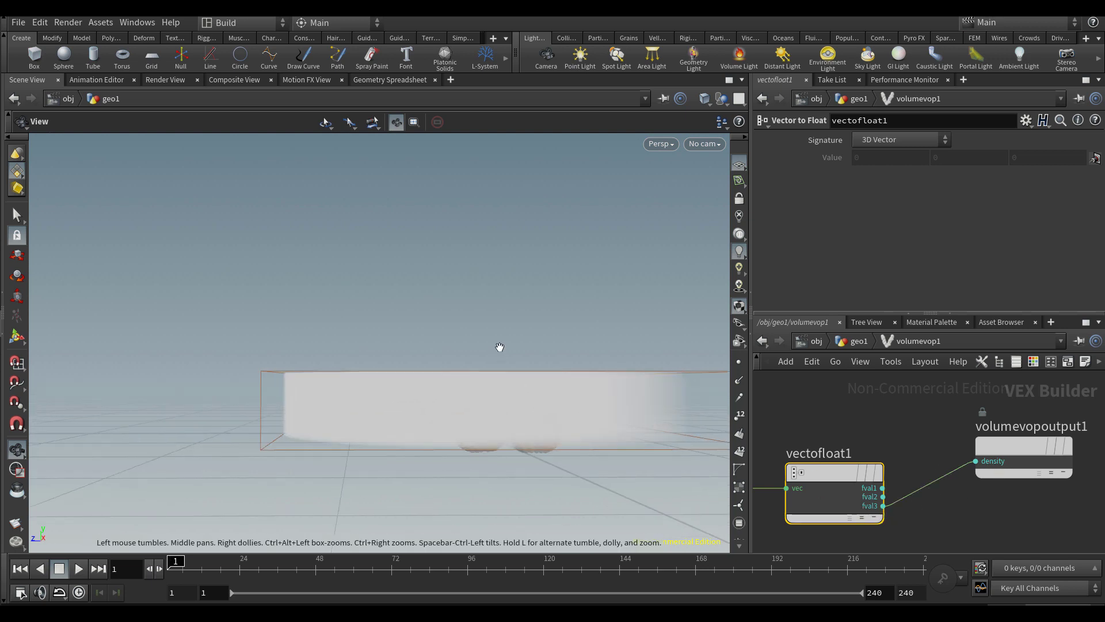
pyautogui.moveTo(834, 473); pyautogui.dragTo(1061, 448)
# Insert a Ramp Parameter node on the wire between fval2 and the output's density
pyautogui.press('Tab')
pyautogui.write('ramppa')
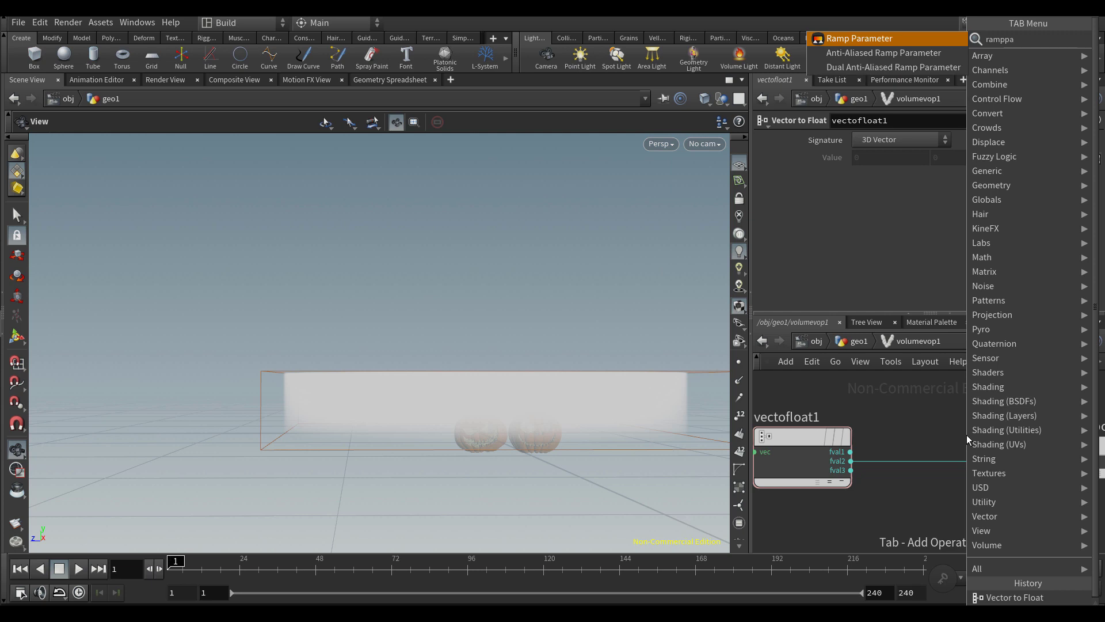
pyautogui.press('Return')
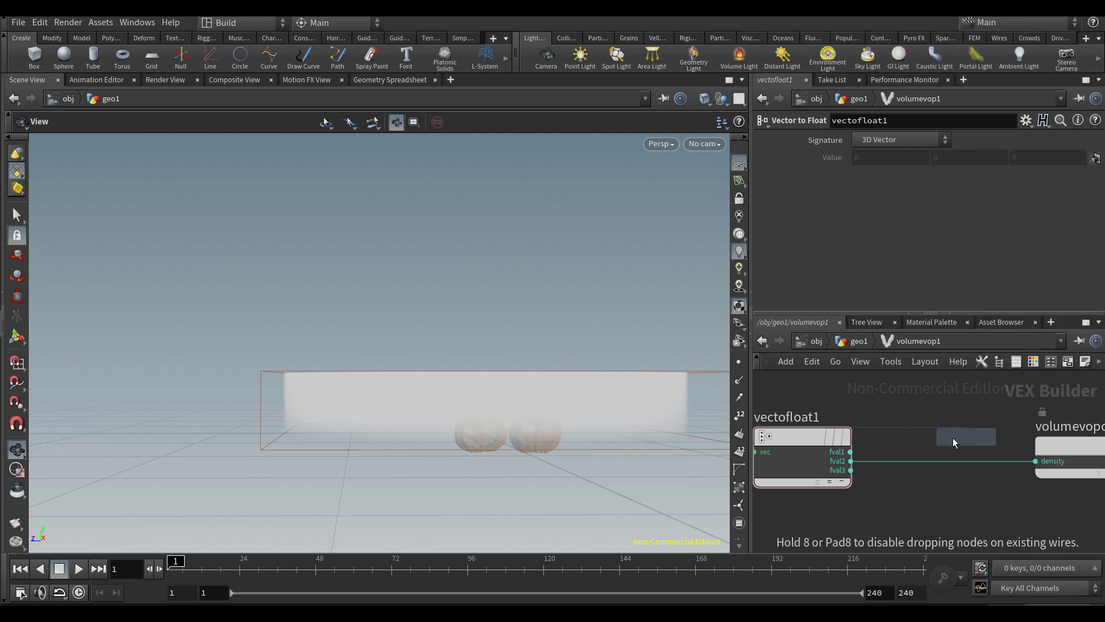
pyautogui.click(942, 468)
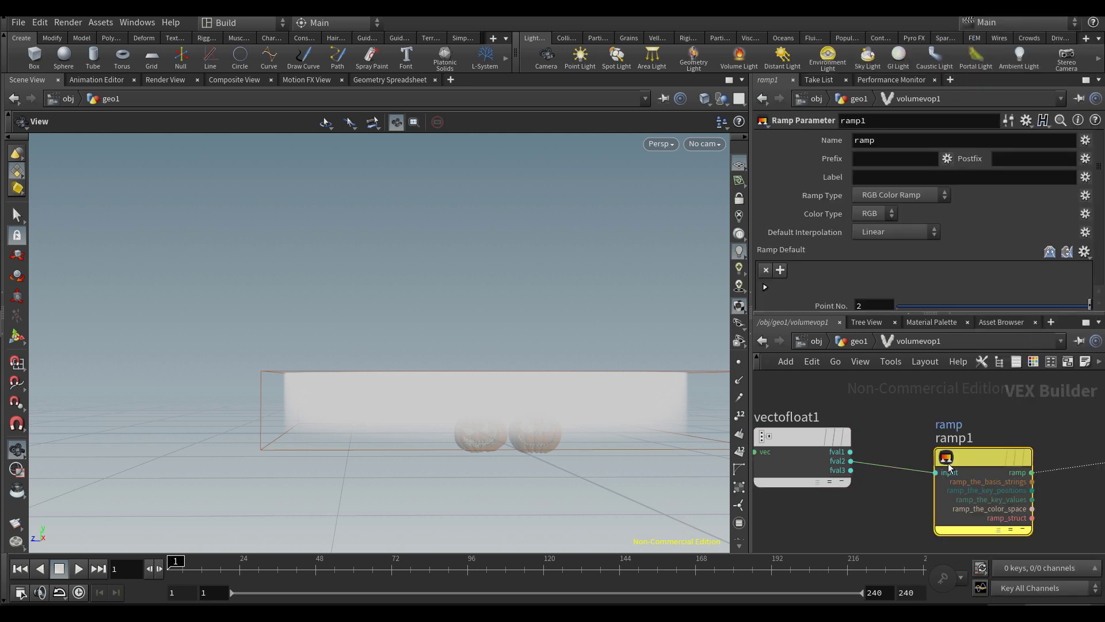
# Name the ramp parameter heightramp and change its type from RGB color to a float spline ramp
pyautogui.doubleClick(889, 138)
pyautogui.write('height')
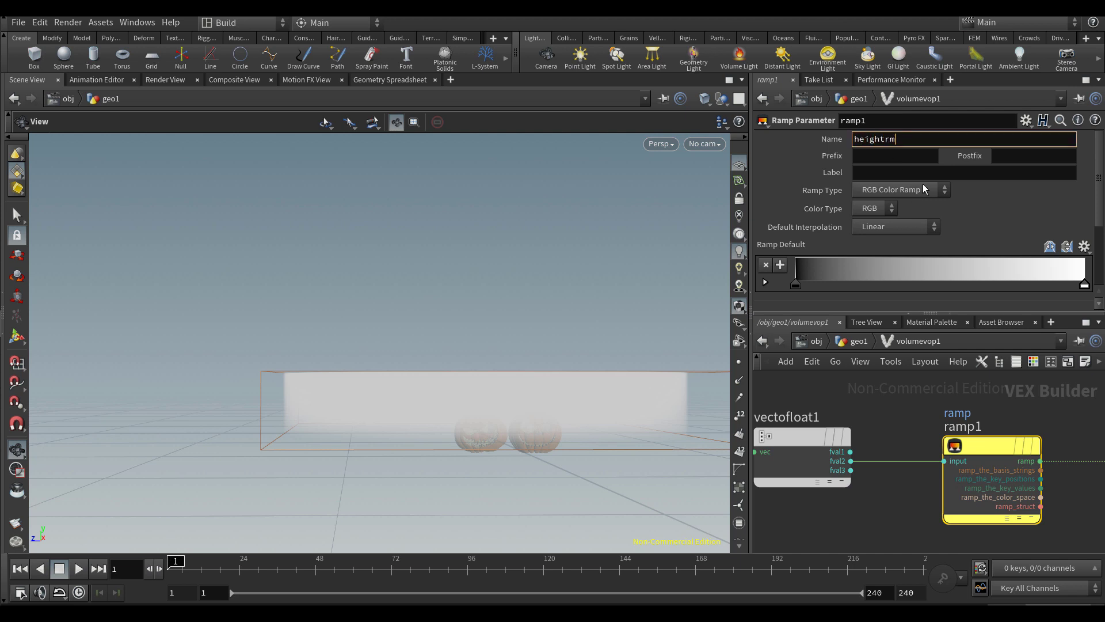
pyautogui.write('ramp')
pyautogui.press('Return')
pyautogui.click(923, 189)
pyautogui.click(903, 216)
pyautogui.scroll(-3, 915, 200)
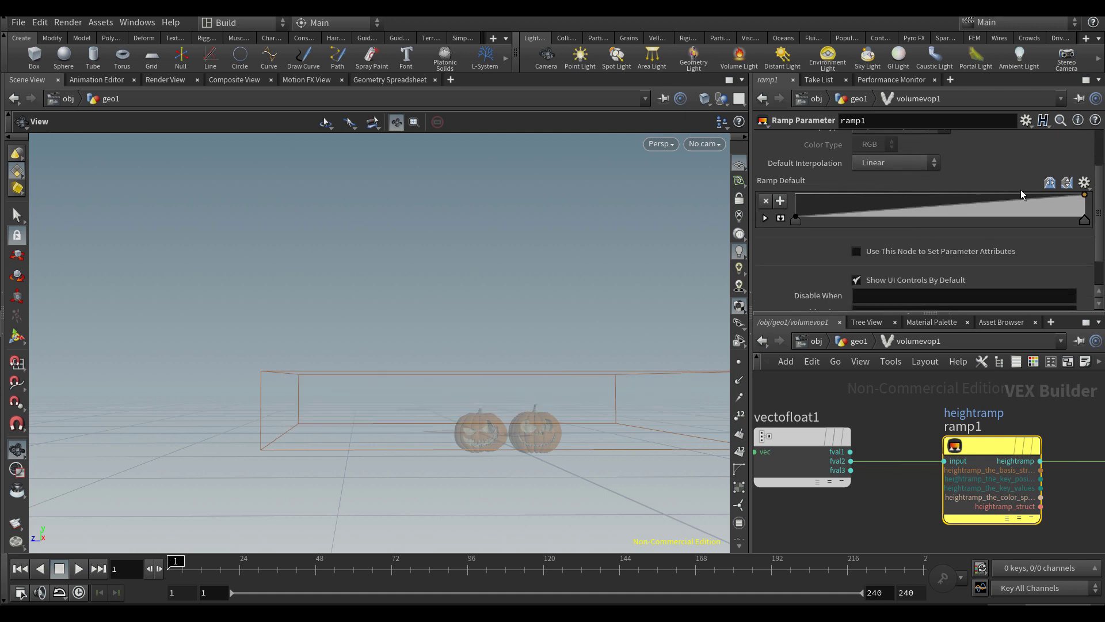
pyautogui.scroll(-2, 980, 431)
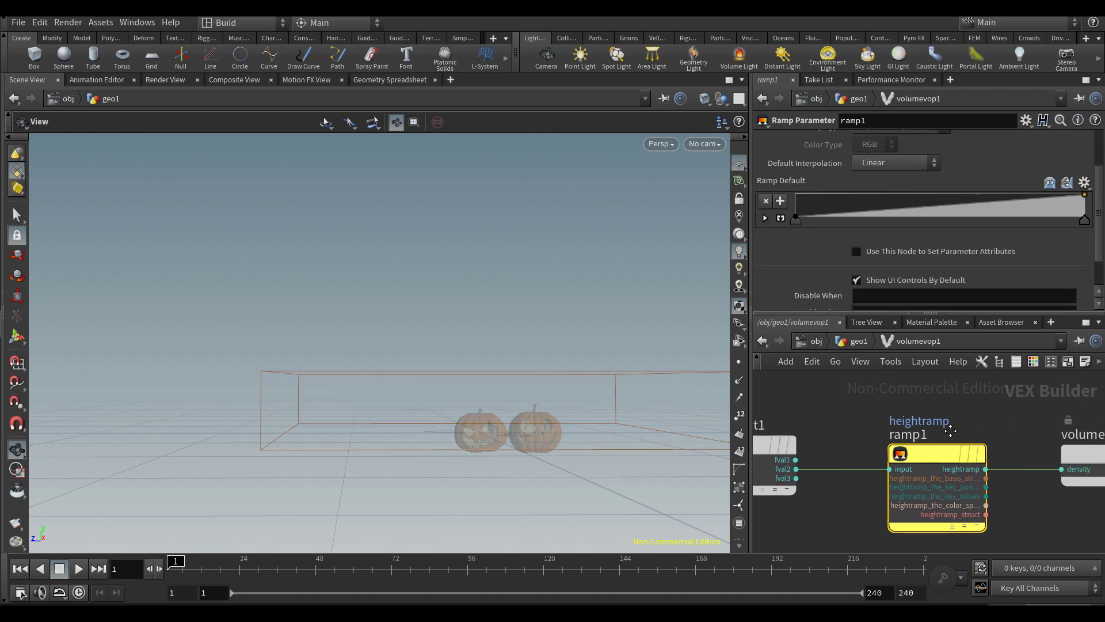
# Back in geo1, shape volumevop1's heightramp to fall from 1 at the start through a middle point at position about 0.26
pyautogui.click(857, 341)
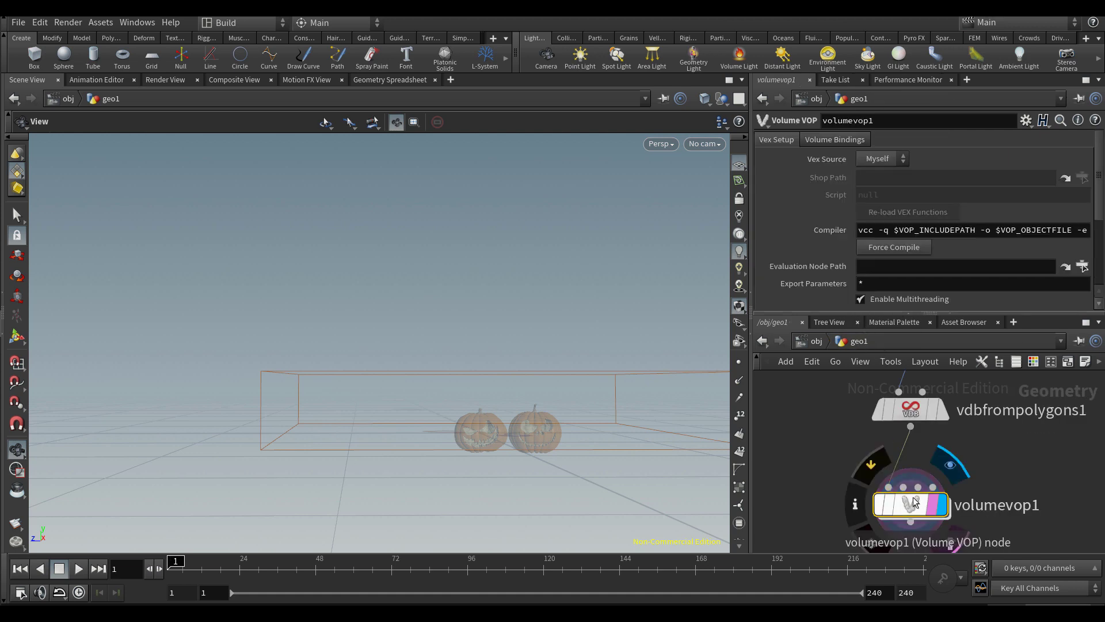
pyautogui.scroll(-3, 921, 242)
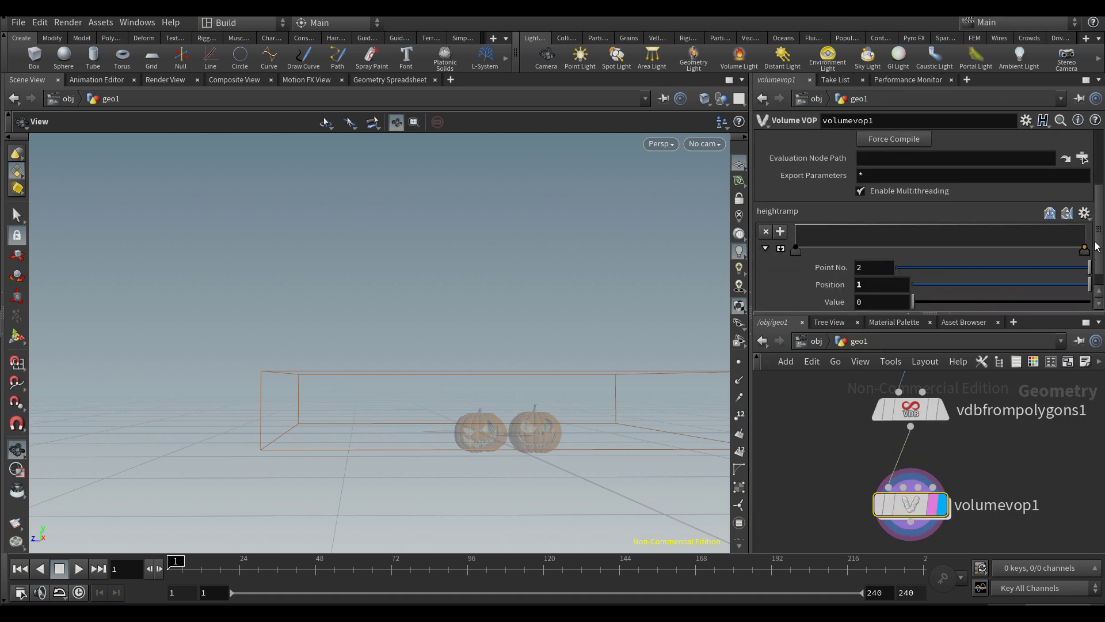
pyautogui.moveTo(807, 244); pyautogui.dragTo(795, 222)
pyautogui.moveTo(908, 234); pyautogui.dragTo(870, 240)
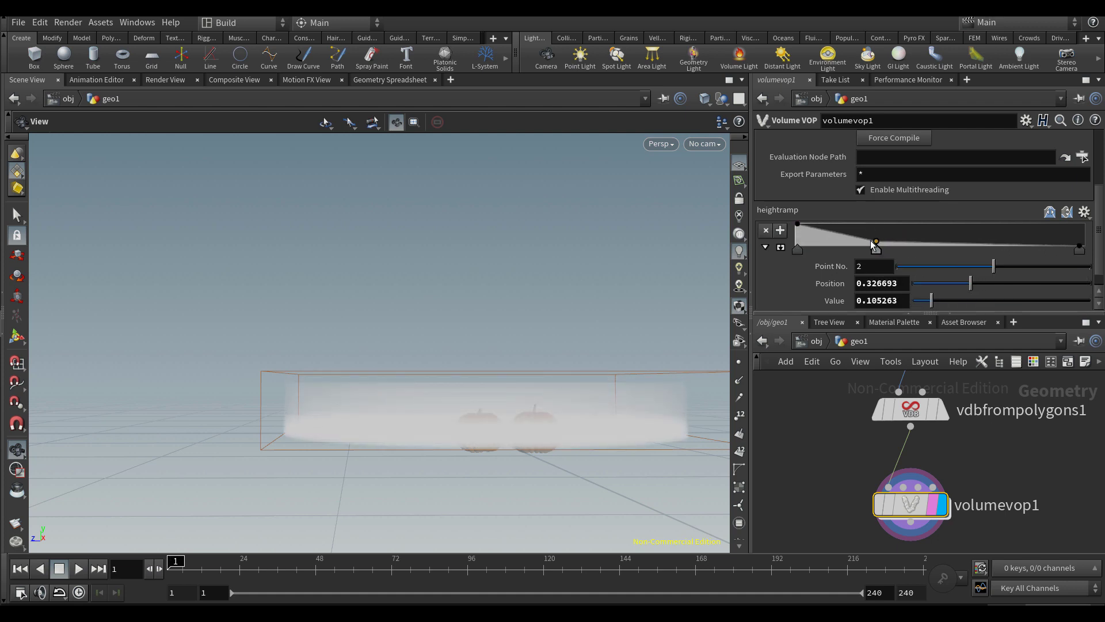
# Enlarge the heightramp editor and set all three ramp points to B-Spline interpolation
pyautogui.click(780, 248)
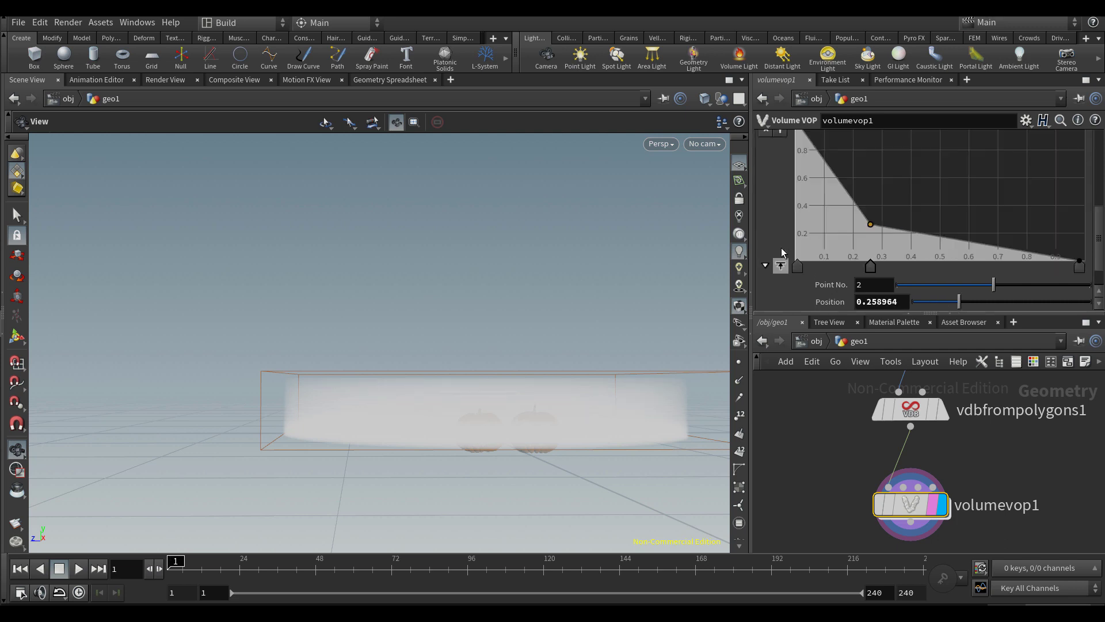
pyautogui.scroll(-1, 792, 249)
pyautogui.click(797, 254)
pyautogui.click(1079, 253)
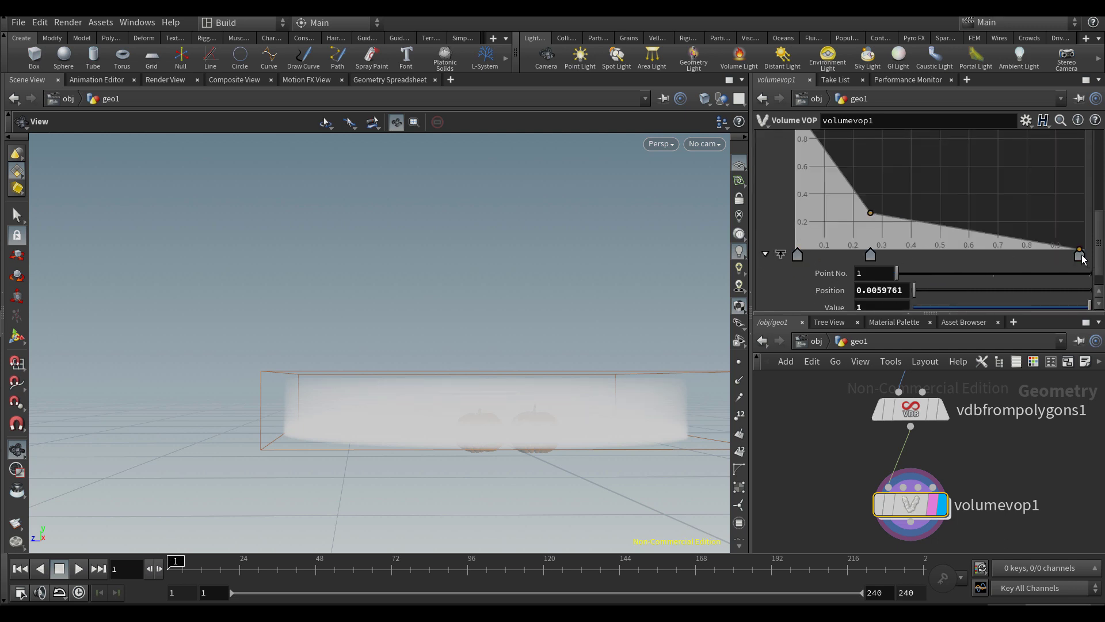
pyautogui.scroll(-1, 893, 243)
pyautogui.click(901, 299)
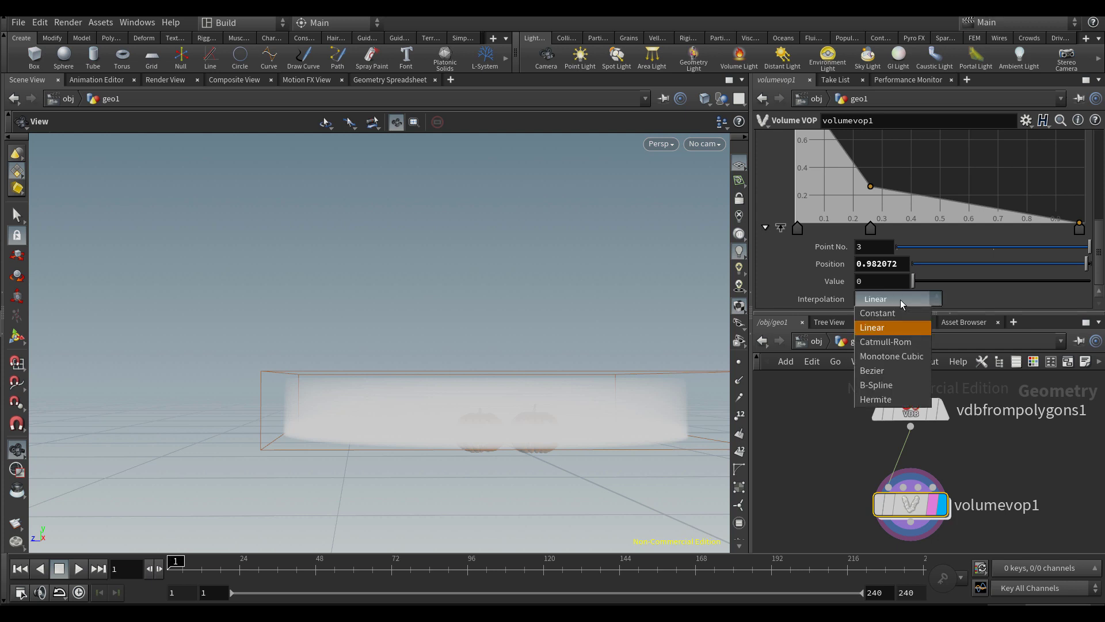
pyautogui.click(908, 384)
# Move the middle point of heightramp to position about 0.227 and value about 0.19
pyautogui.click(870, 229)
pyautogui.scroll(1, 869, 229)
pyautogui.moveTo(870, 209); pyautogui.dragTo(857, 232)
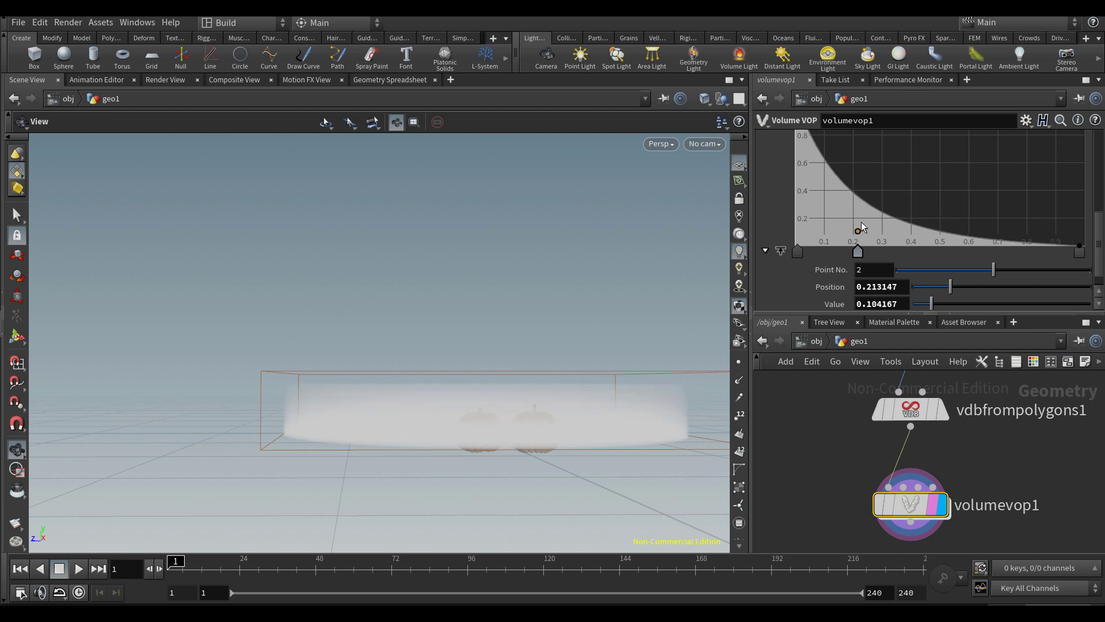
pyautogui.moveTo(994, 530); pyautogui.dragTo(999, 483, button='middle')
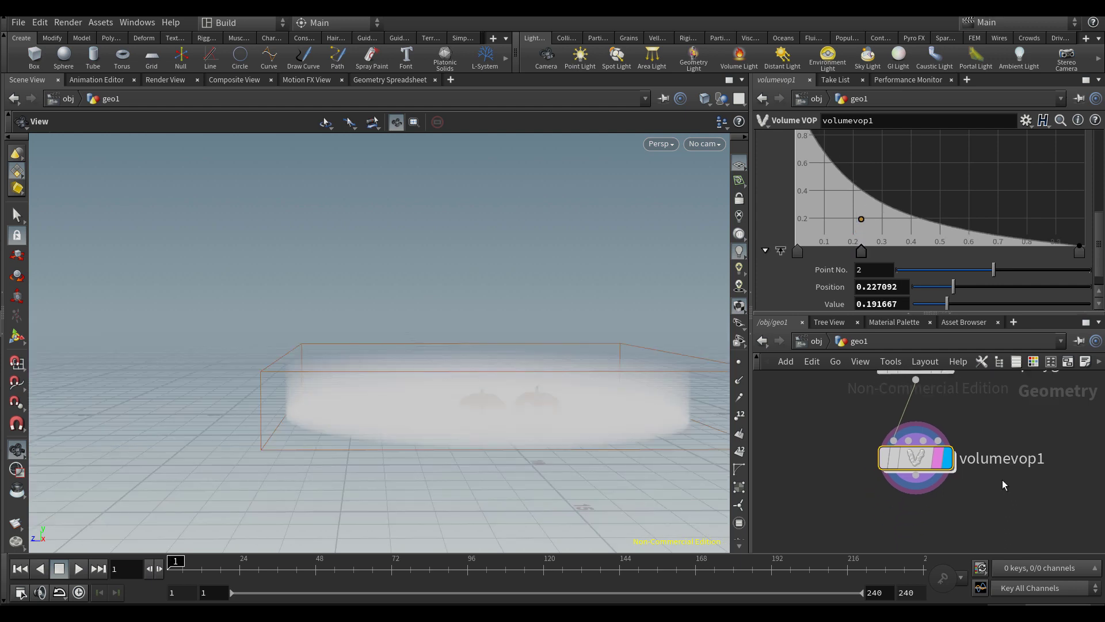
# Inside volumevop1, add a Turbulent Noise node and wire volumevopglobal1's P output into its pos input
pyautogui.doubleClick(920, 458)
pyautogui.press('h')
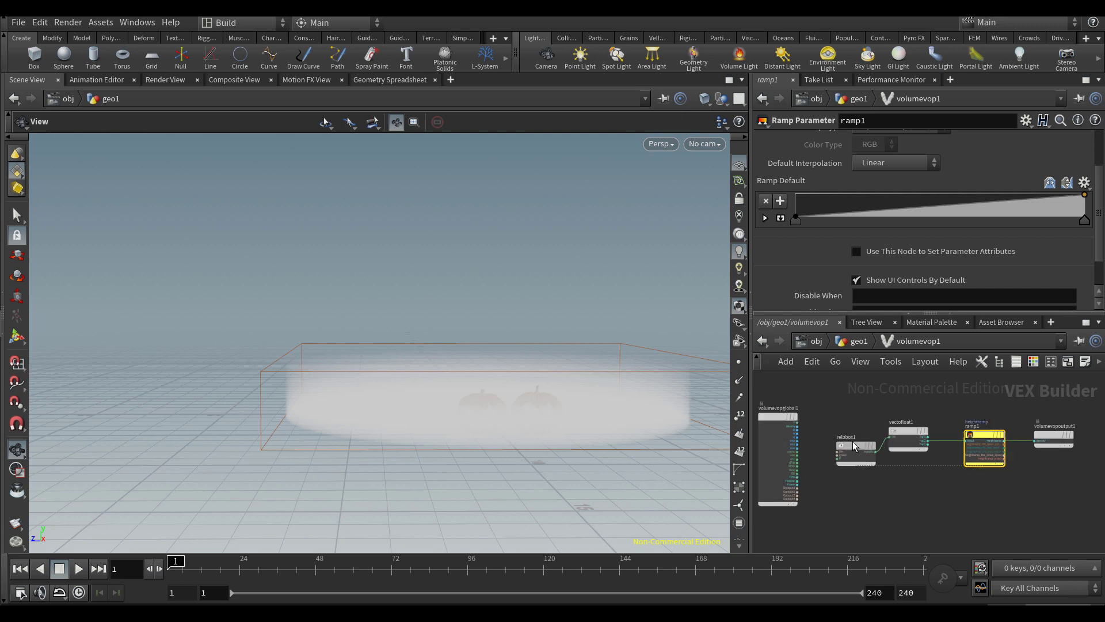
pyautogui.scroll(5, 921, 486)
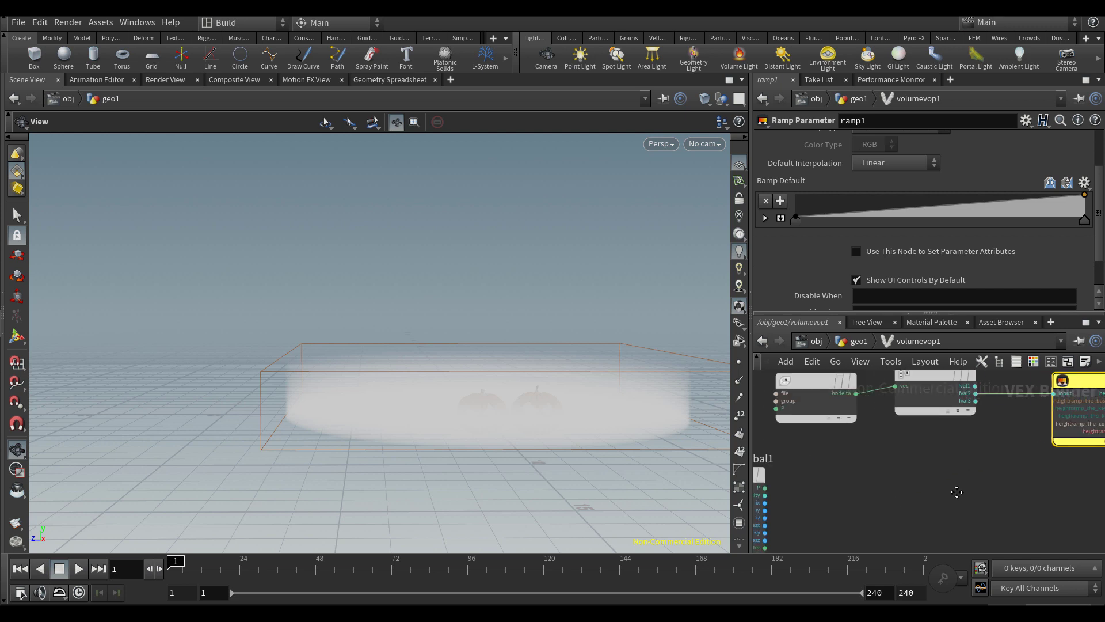
pyautogui.press('Tab')
pyautogui.write('turb')
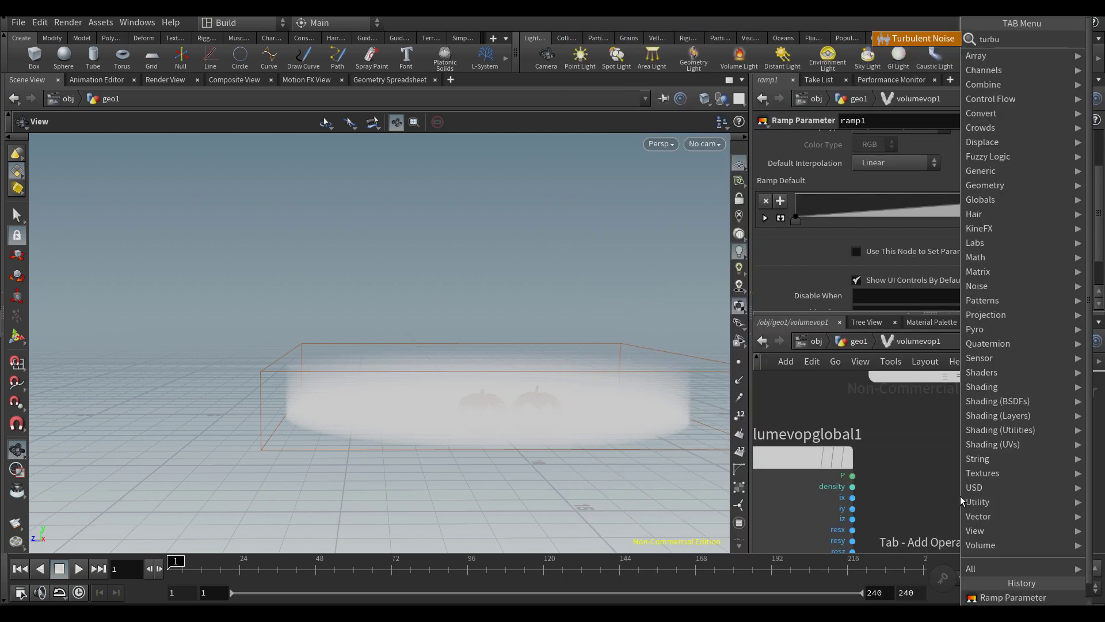
pyautogui.press('Return')
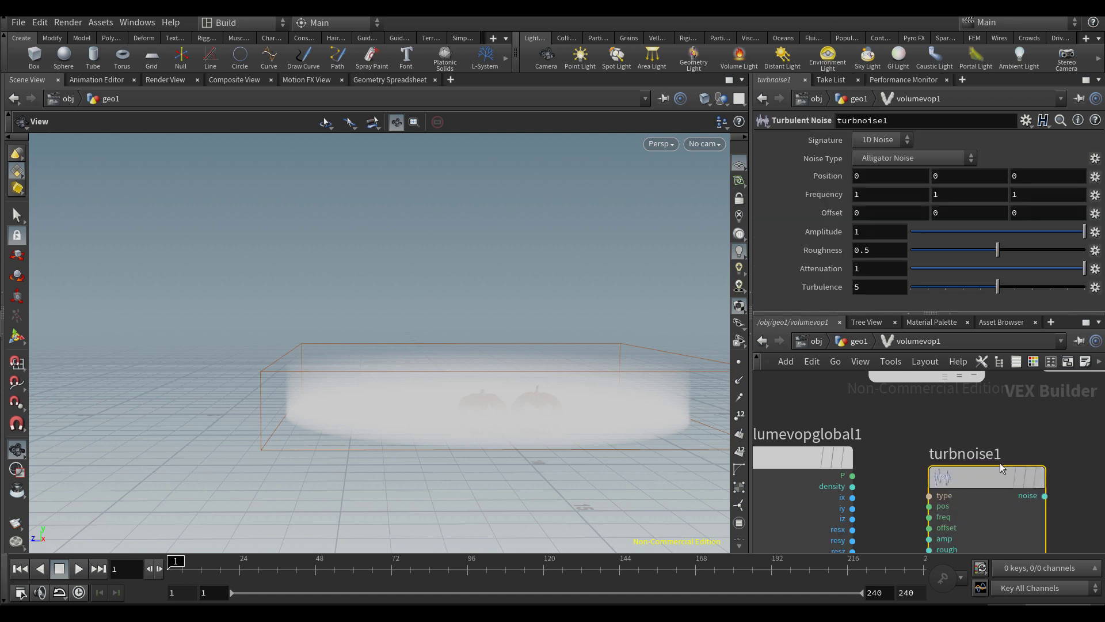
pyautogui.click(995, 478)
pyautogui.click(852, 475)
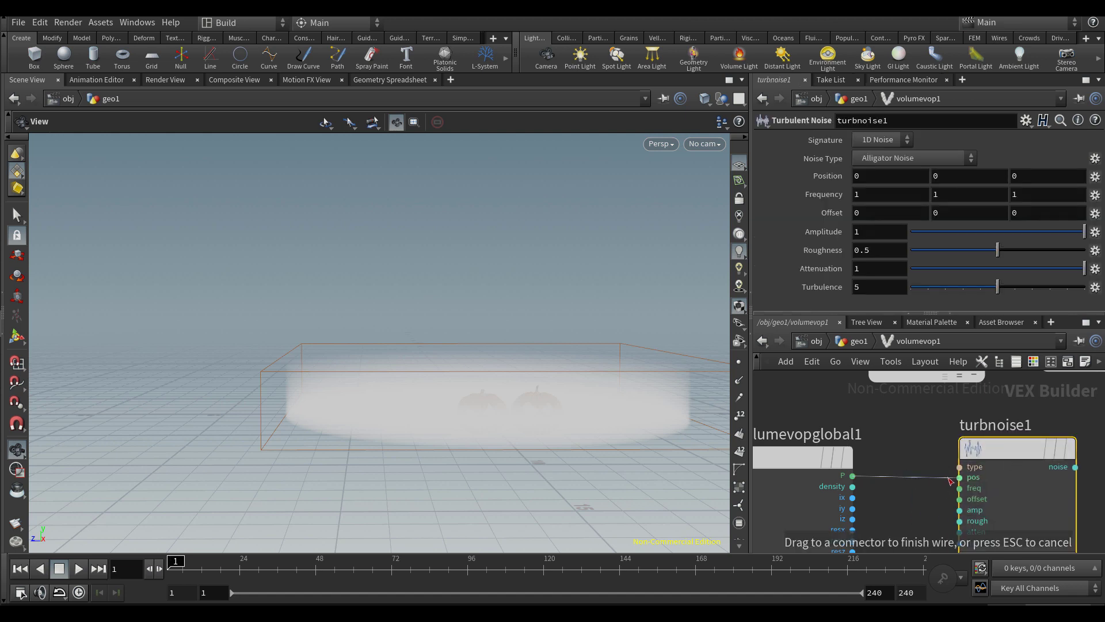
pyautogui.click(959, 477)
# Connect turbnoise1's noise output to the density input of volumevopoutput1, replacing the heightramp connection
pyautogui.scroll(-4, 903, 521)
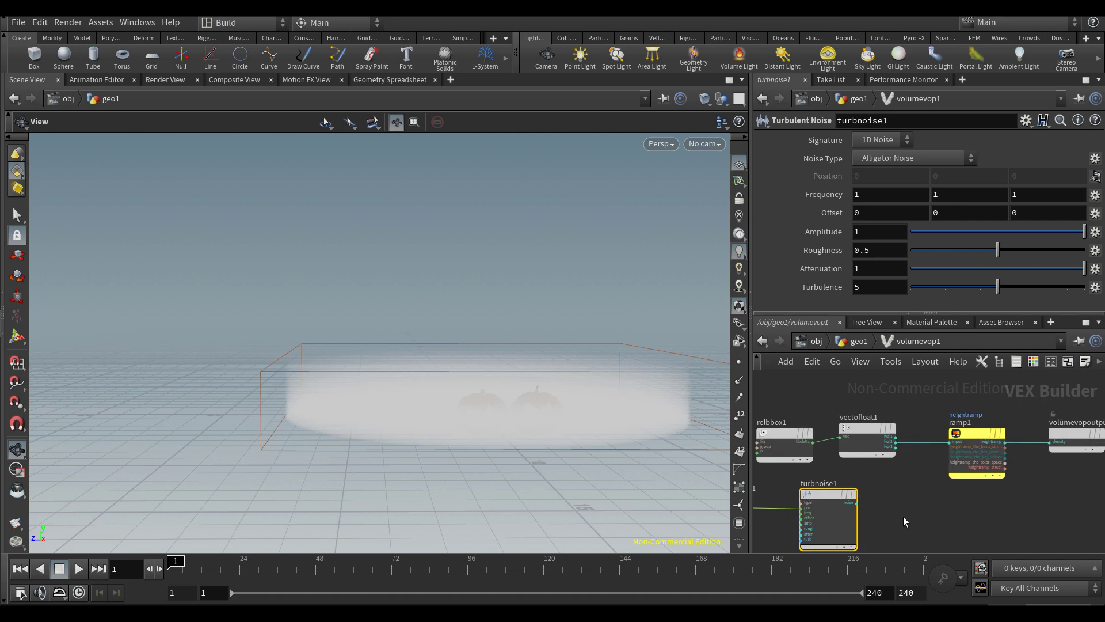
pyautogui.click(858, 504)
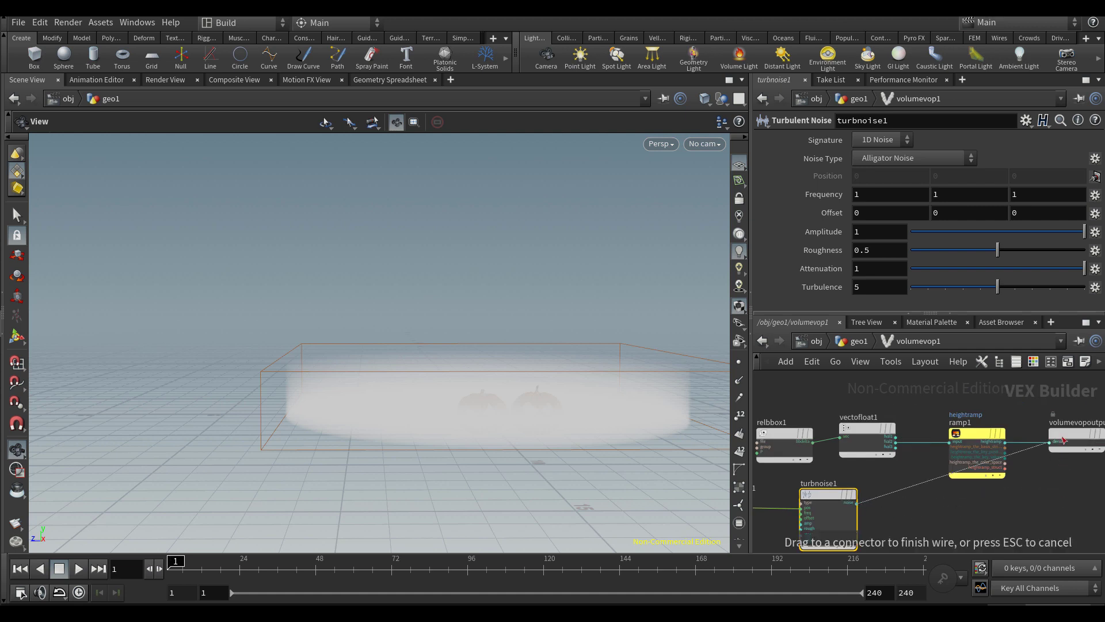
pyautogui.click(1061, 440)
pyautogui.moveTo(1064, 438); pyautogui.dragTo(1067, 465)
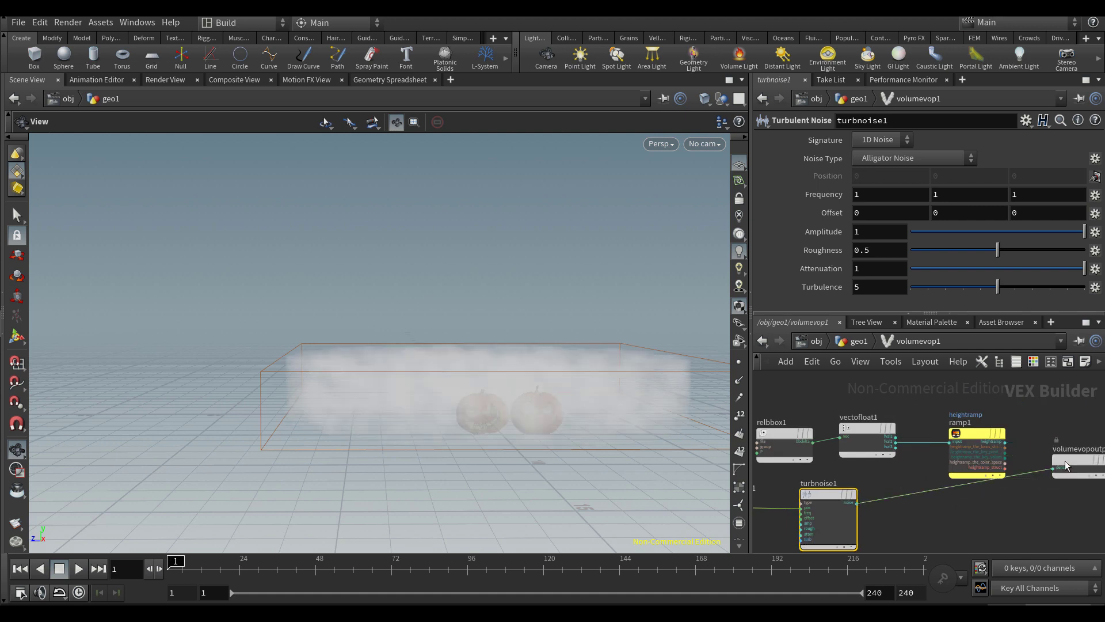
pyautogui.moveTo(419, 411); pyautogui.dragTo(474, 414, button='right')
pyautogui.moveTo(473, 414); pyautogui.dragTo(496, 429)
# Set the turbulent noise frequency to 0.5 on all three axes
pyautogui.moveTo(828, 193); pyautogui.dragTo(923, 187, button='middle')
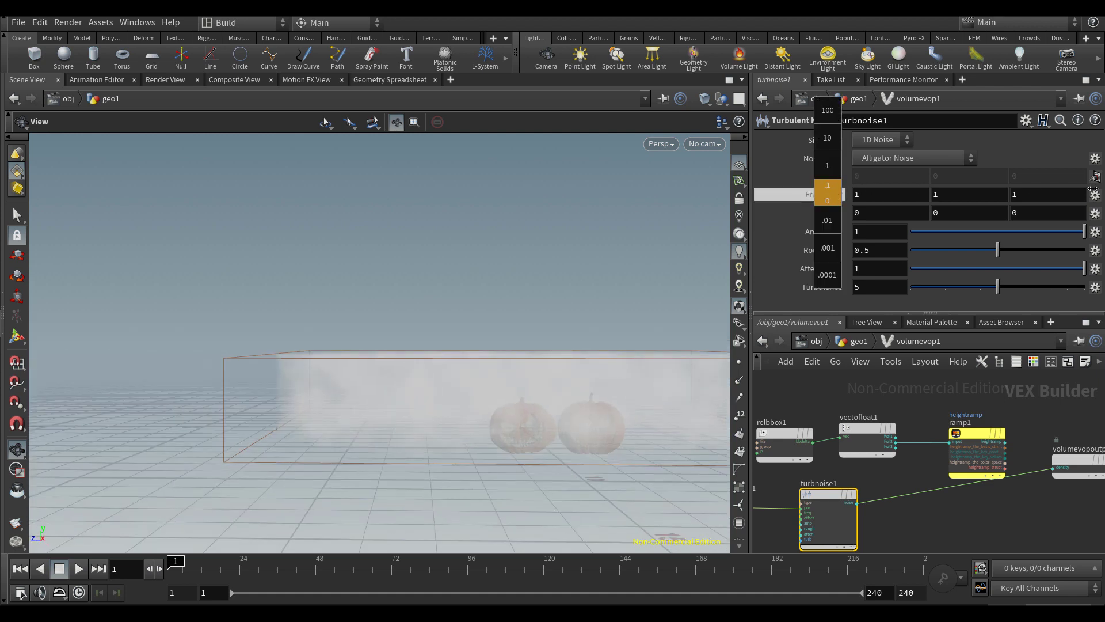
pyautogui.moveTo(1089, 191); pyautogui.dragTo(1089, 192, button='middle')
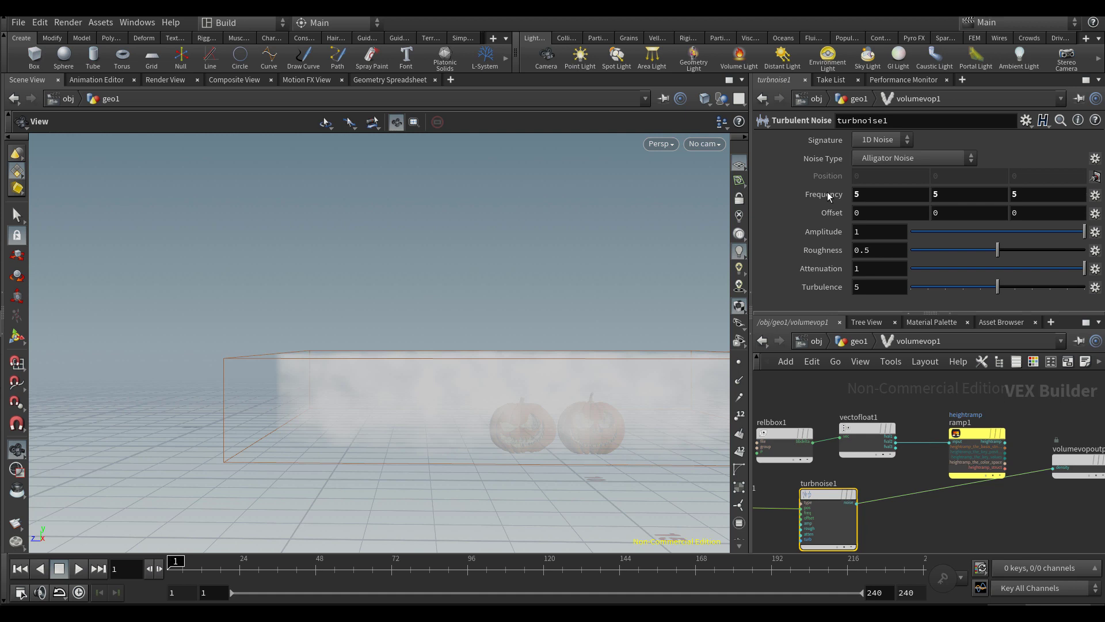
pyautogui.doubleClick(918, 193)
pyautogui.write('.5')
pyautogui.press('Tab')
pyautogui.write('.5')
pyautogui.press('Tab')
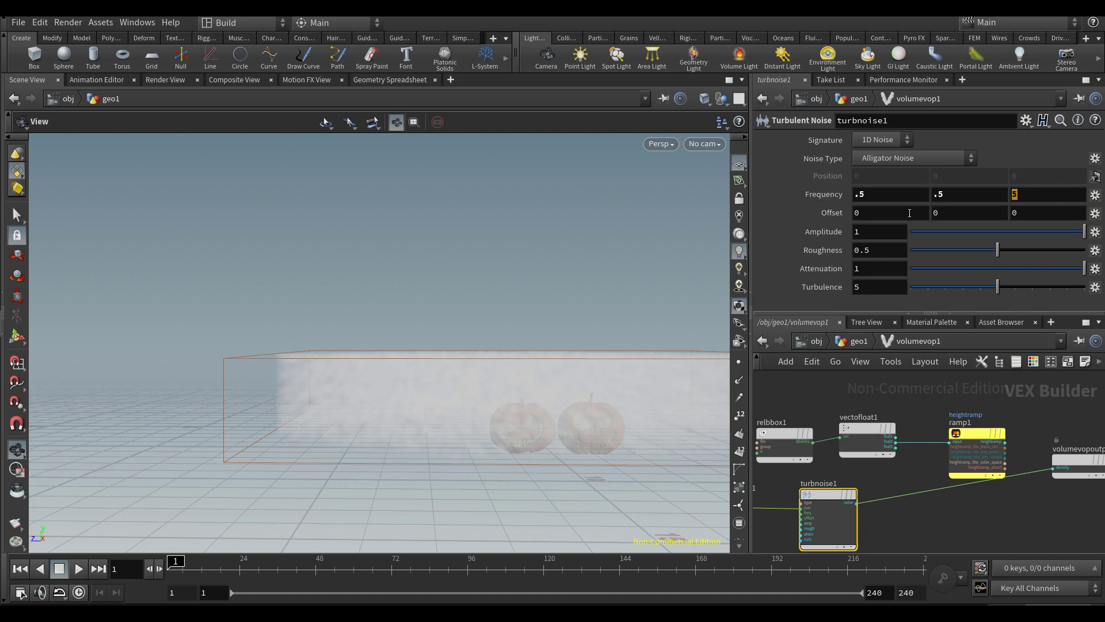
pyautogui.write('.5')
pyautogui.press('Return')
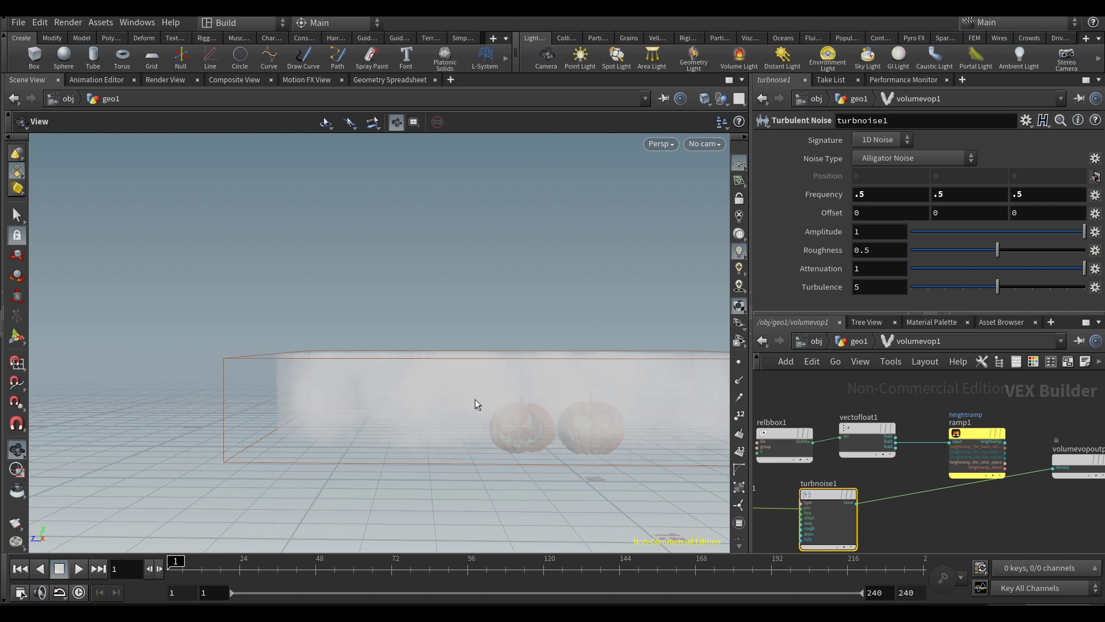
# Insert a Fit Range node on the wire between turbnoise1 and volumevopoutput1
pyautogui.scroll(2, 921, 489)
pyautogui.press('Tab')
pyautogui.write('mult')
pyautogui.press('Return')
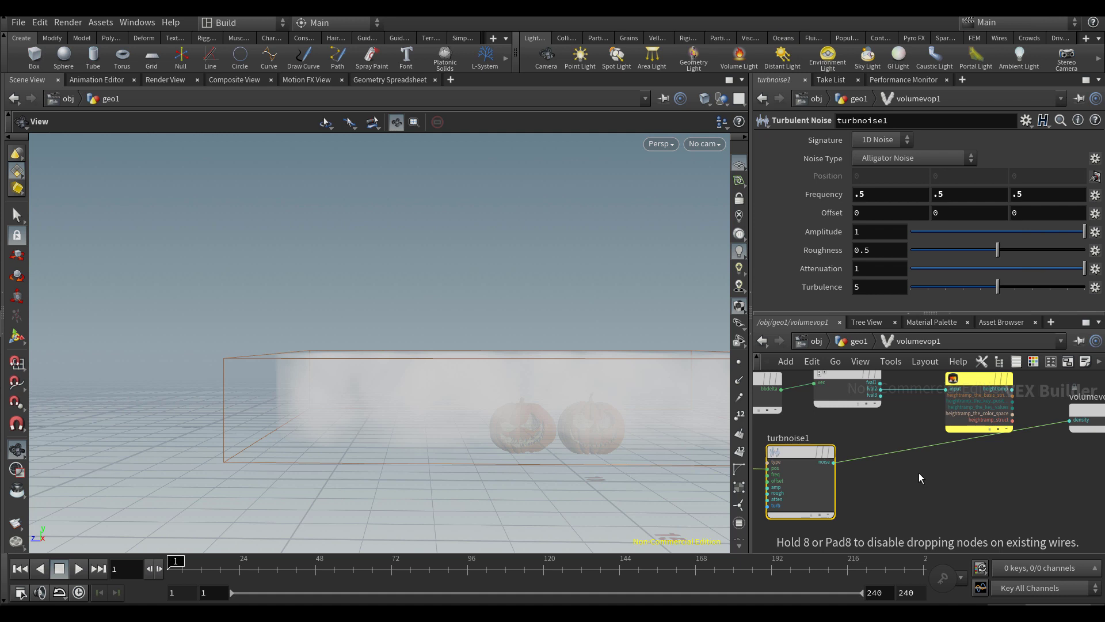
pyautogui.click(919, 472)
pyautogui.moveTo(919, 472); pyautogui.dragTo(883, 452)
# Set fit1's Source Max to 0.5 and Source Min to 0.2
pyautogui.click(863, 171)
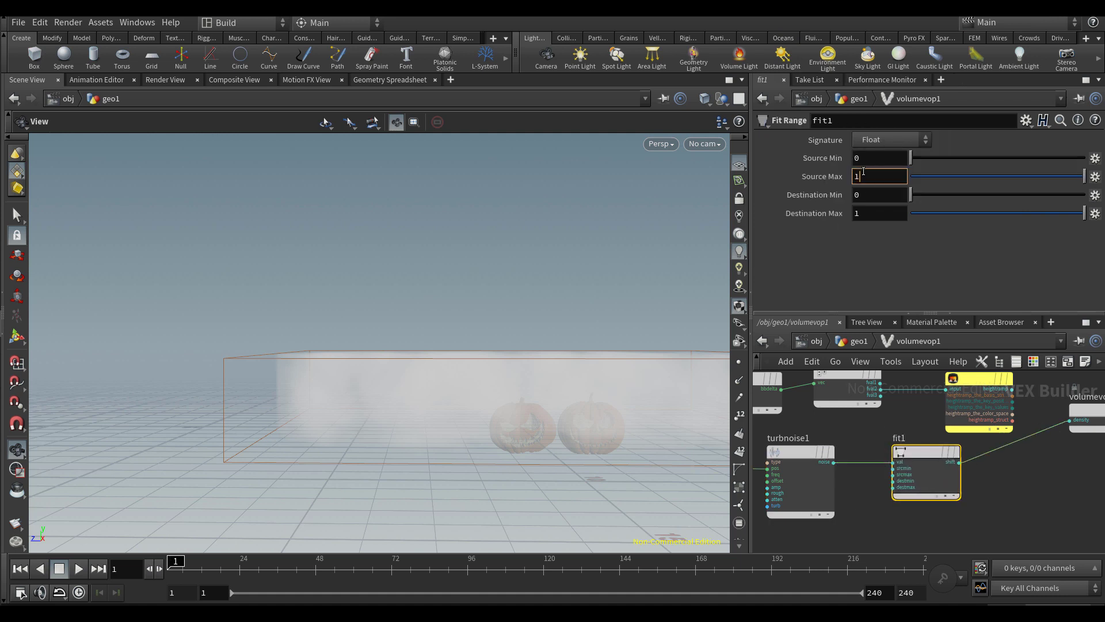
pyautogui.write('.5')
pyautogui.press('Return')
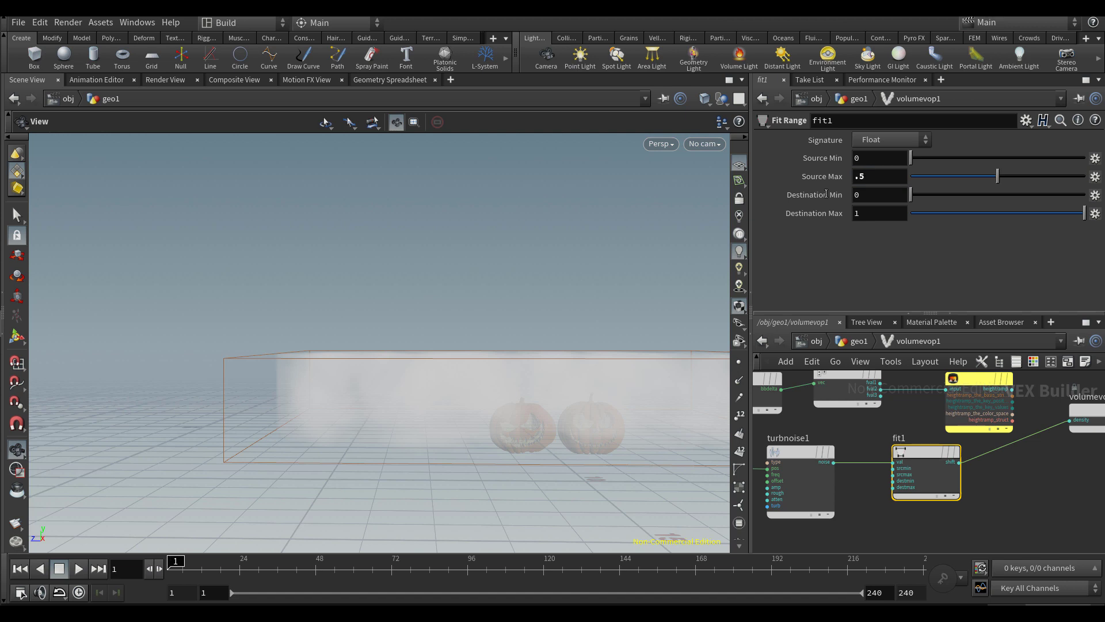
pyautogui.click(859, 158)
pyautogui.write('.2')
pyautogui.press('Return')
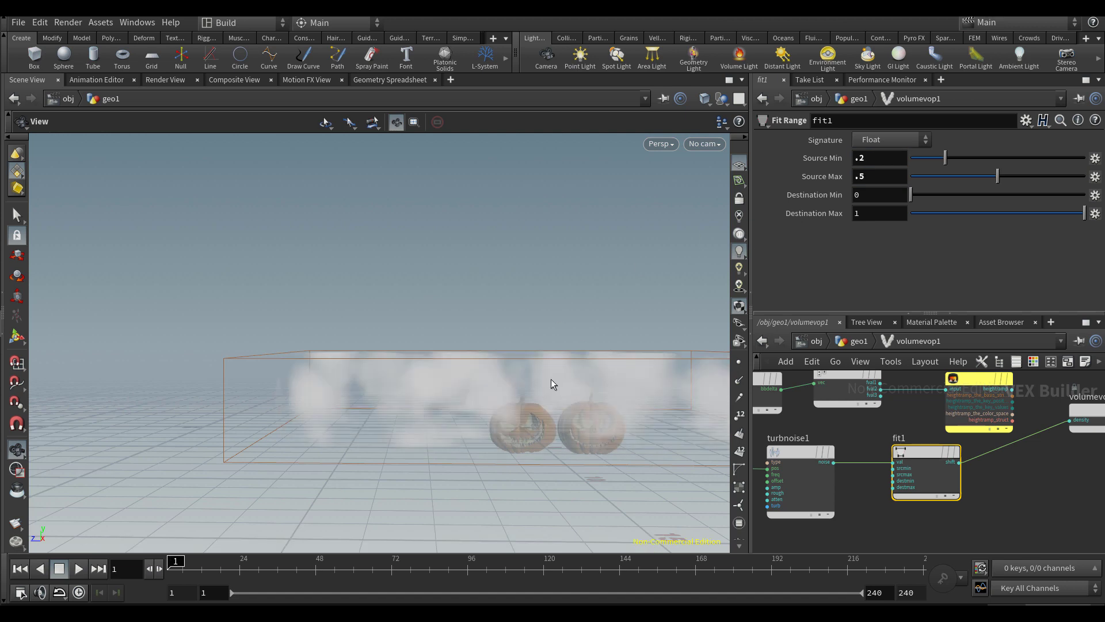
pyautogui.moveTo(553, 385)
pyautogui.mouseDown()
pyautogui.moveTo(458, 414)
pyautogui.moveTo(533, 431)
pyautogui.moveTo(555, 473)
pyautogui.moveTo(562, 381)
pyautogui.moveTo(550, 387)
pyautogui.mouseUp()
# Rearrange the ramp1 and volumevopoutput1 nodes to make room for another node before the output
pyautogui.scroll(-2, 1019, 473)
pyautogui.moveTo(1019, 473); pyautogui.dragTo(919, 489, button='middle')
pyautogui.moveTo(914, 431); pyautogui.dragTo(1044, 422)
pyautogui.press('Escape')
pyautogui.moveTo(981, 451); pyautogui.dragTo(1064, 499)
pyautogui.moveTo(1016, 486); pyautogui.dragTo(980, 484, button='middle')
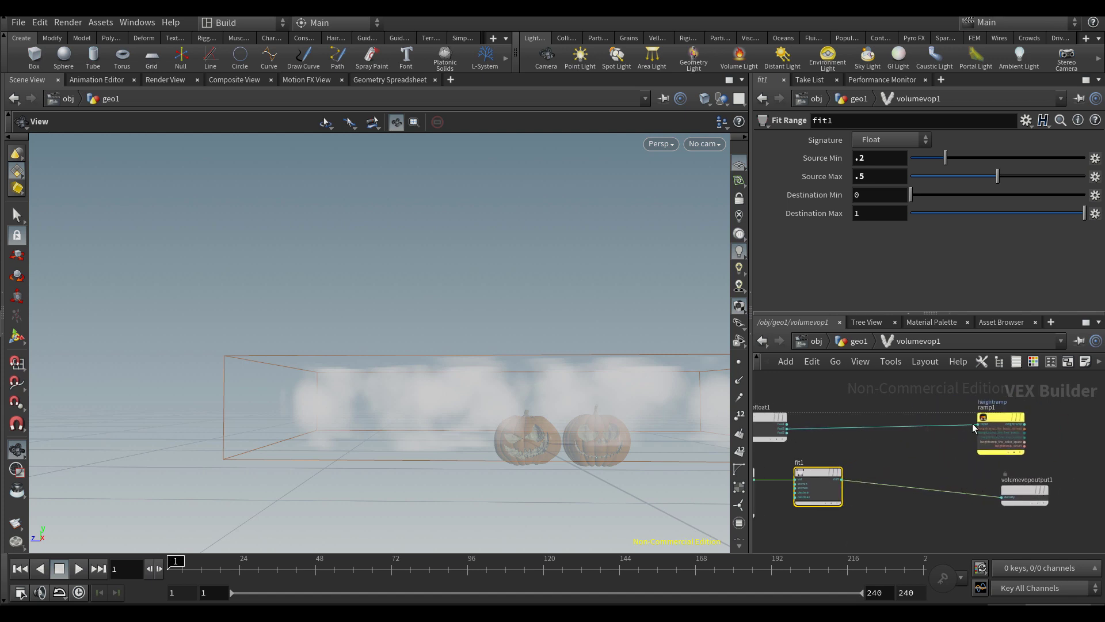
# Place a second Fit Range node in the network between fit1 and volumevopoutput1
pyautogui.scroll(2, 861, 437)
pyautogui.press('Tab')
pyautogui.write('fit')
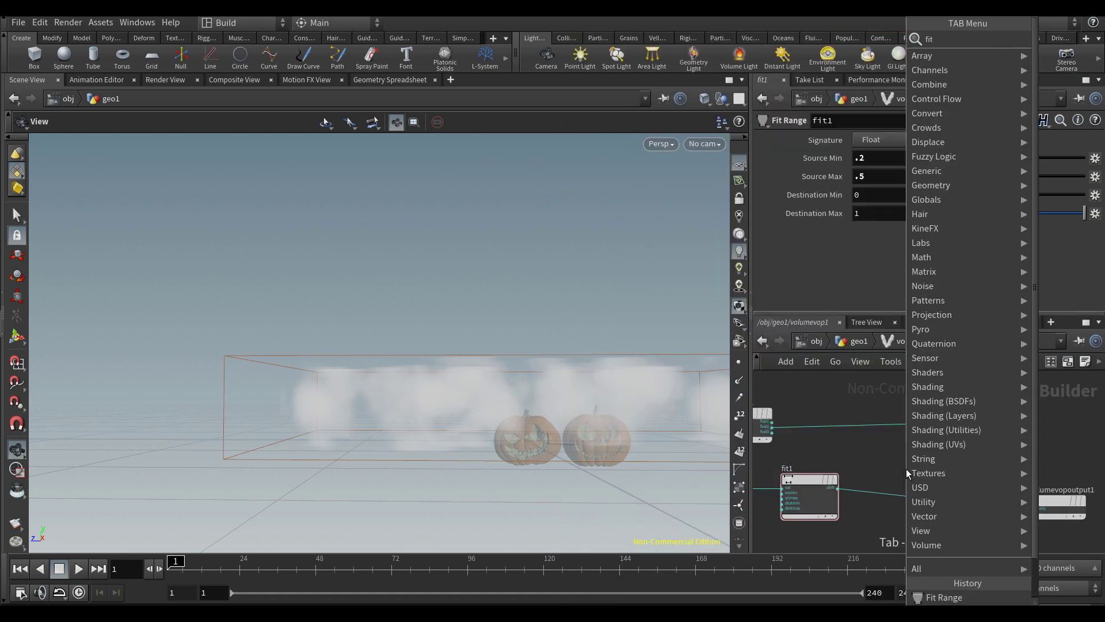
pyautogui.press('Escape')
pyautogui.click(906, 469)
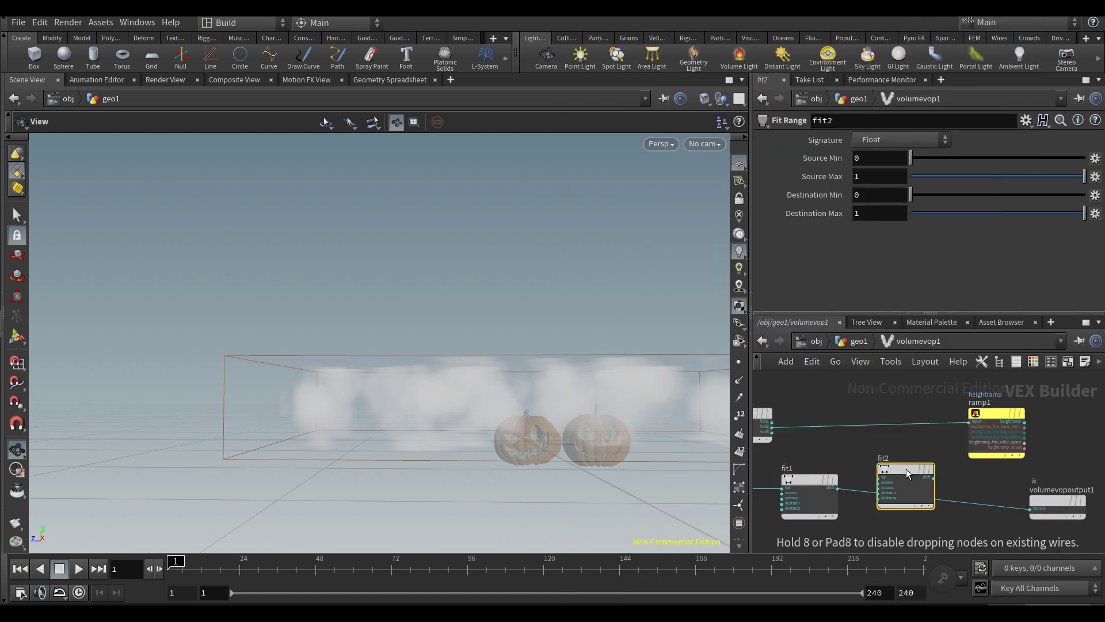
# Wire ramp1's heightramp output into fit2's val input and fit2's shift output into the output node's density
pyautogui.moveTo(997, 420); pyautogui.dragTo(891, 415)
pyautogui.scroll(1, 891, 480)
pyautogui.moveTo(893, 479); pyautogui.dragTo(998, 430)
pyautogui.moveTo(917, 409); pyautogui.dragTo(1065, 512)
pyautogui.moveTo(911, 507); pyautogui.dragTo(853, 503, button='middle')
pyautogui.moveTo(884, 505); pyautogui.dragTo(917, 443)
pyautogui.moveTo(940, 160); pyautogui.dragTo(854, 141)
# Connect fit1's shift output to fit2's srcmin input so the noise breaks up the height falloff
pyautogui.moveTo(813, 487); pyautogui.dragTo(867, 468, button='middle')
pyautogui.click(819, 474)
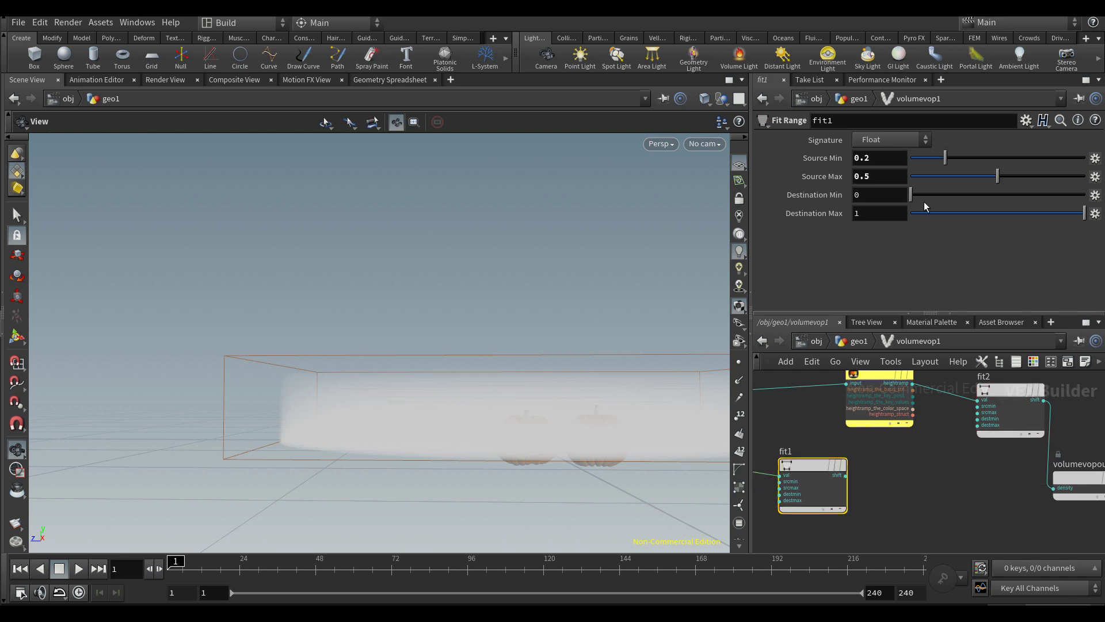
pyautogui.click(844, 475)
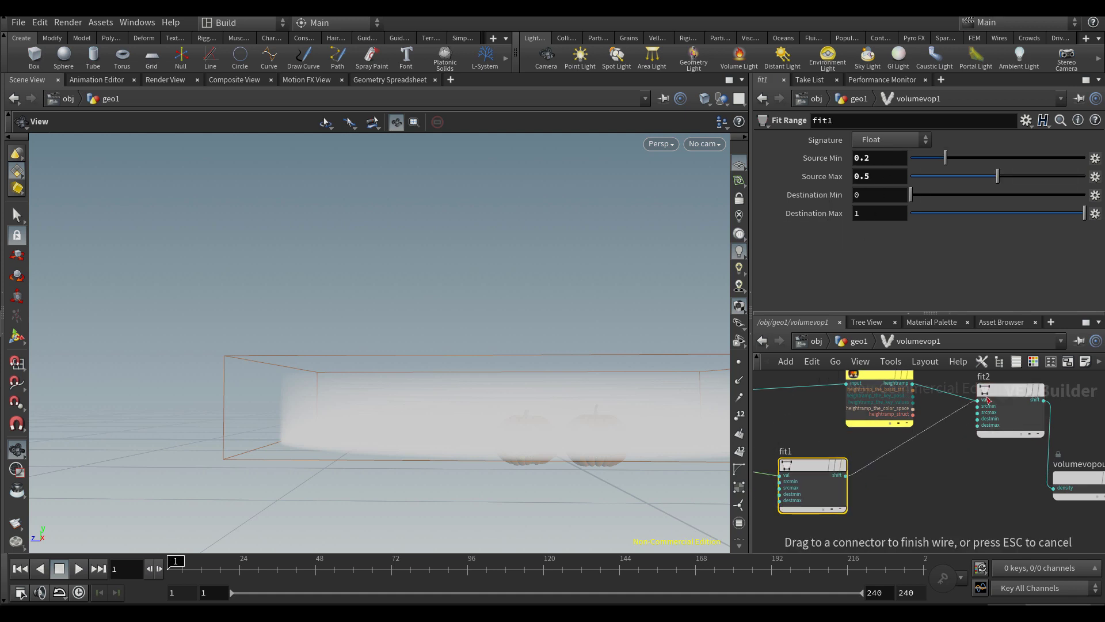
pyautogui.scroll(5, 989, 406)
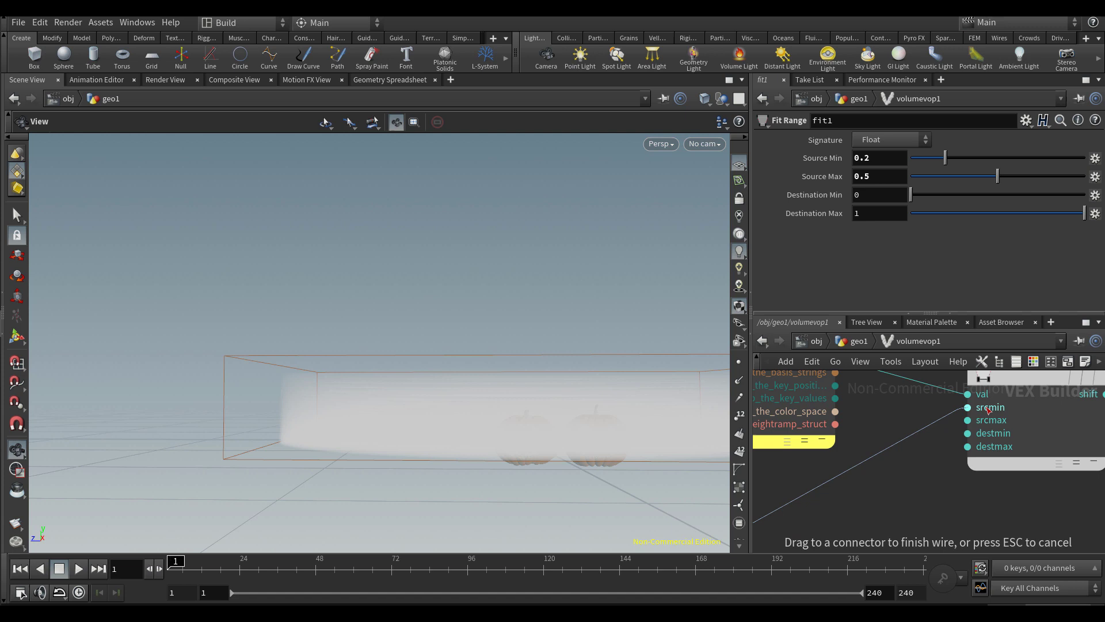
pyautogui.click(1016, 411)
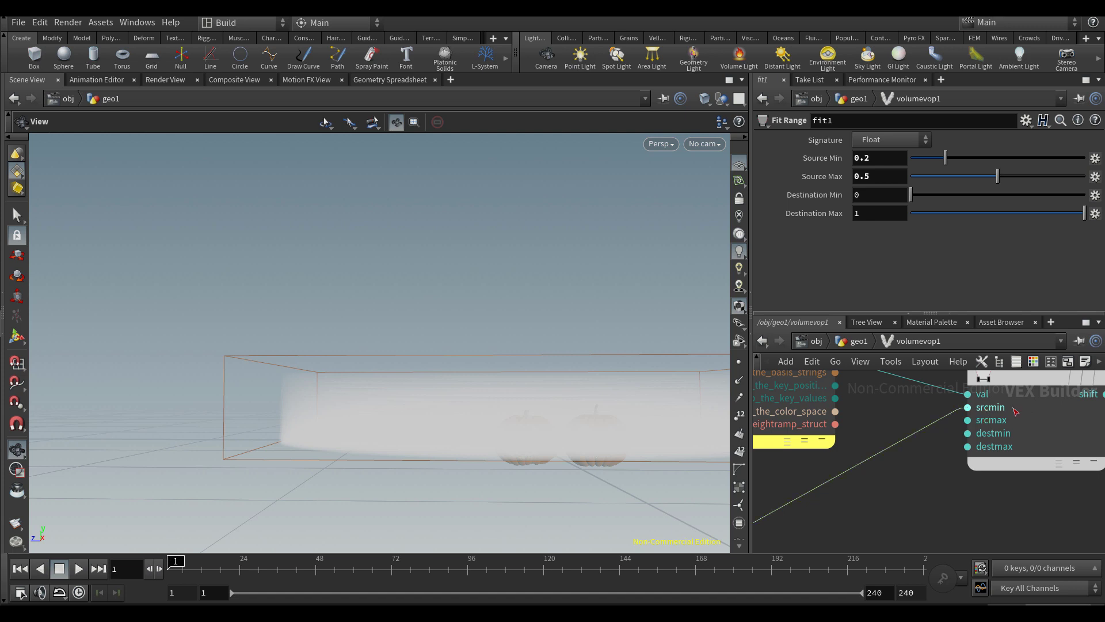
pyautogui.moveTo(378, 398); pyautogui.dragTo(379, 413)
pyautogui.moveTo(614, 378); pyautogui.dragTo(534, 359, button='middle')
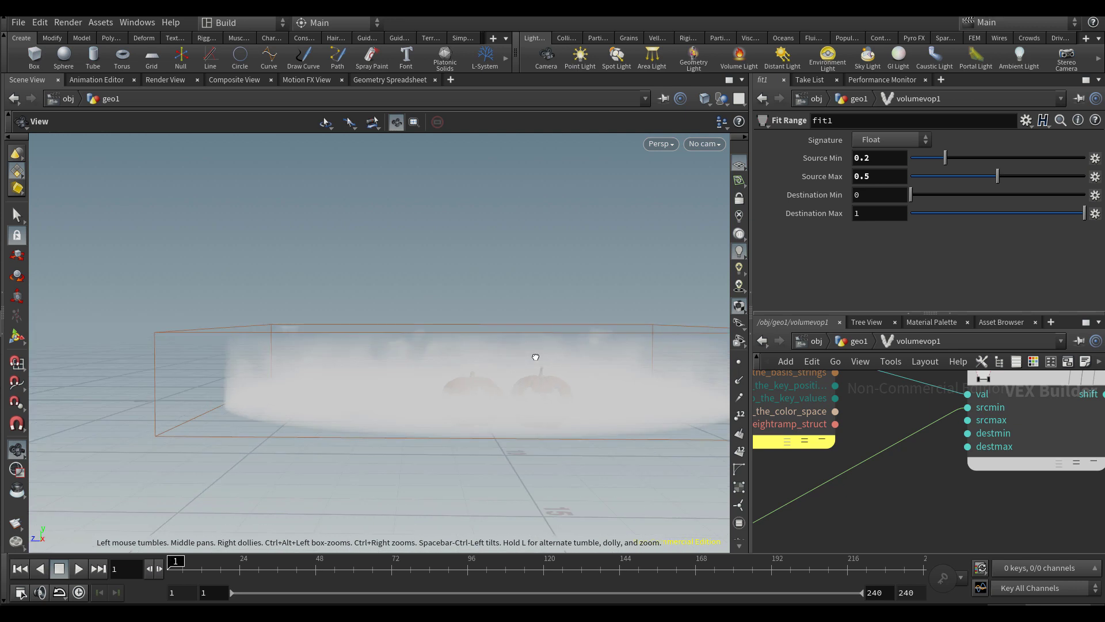
# Set fit1's Source Max to 0.8
pyautogui.scroll(-8, 921, 478)
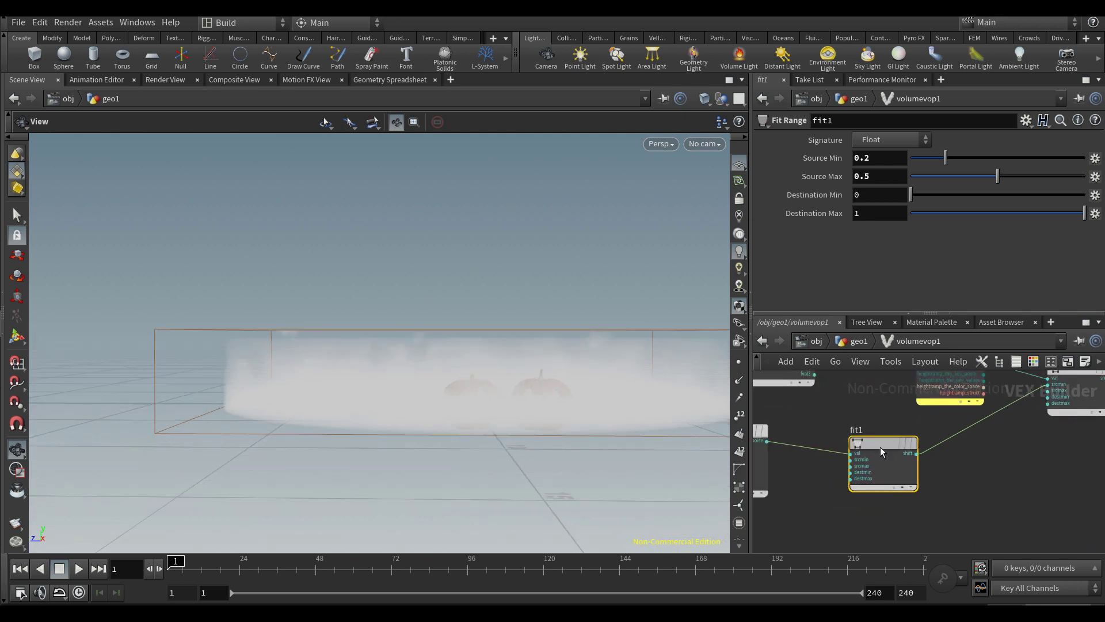
pyautogui.moveTo(879, 447); pyautogui.dragTo(858, 452)
pyautogui.click(891, 176)
pyautogui.press('BackSpace')
pyautogui.press('BackSpace')
pyautogui.press('BackSpace')
pyautogui.write('.8')
pyautogui.press('Return')
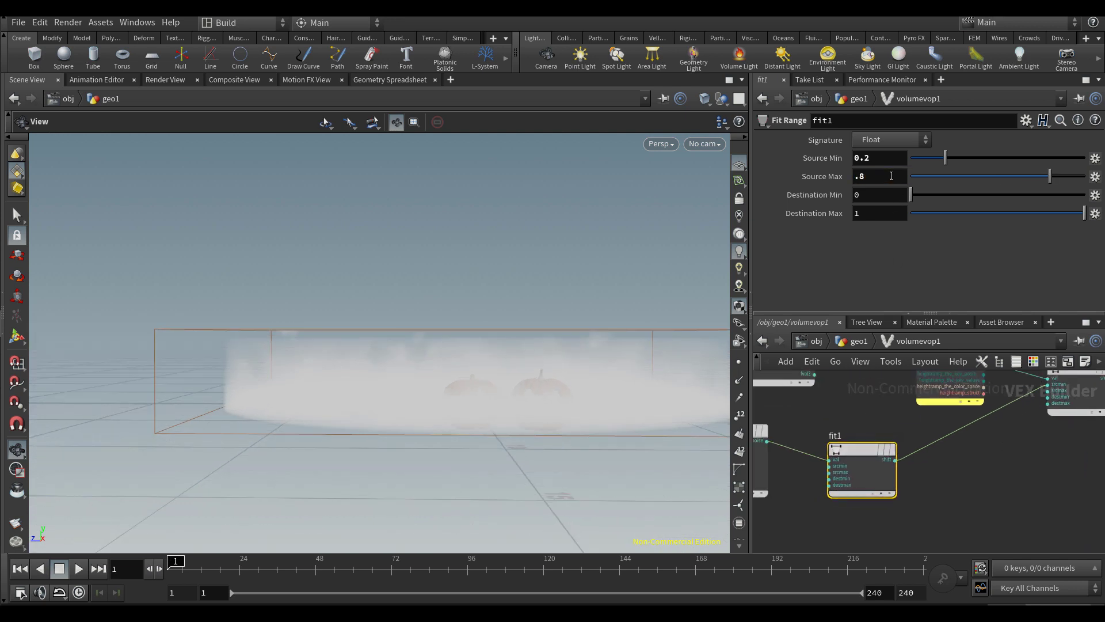
# Set turbnoise1's frequency to 2.1 on all axes and its roughness to 0.7
pyautogui.moveTo(897, 482); pyautogui.dragTo(1070, 492, button='middle')
pyautogui.click(906, 468)
pyautogui.moveTo(831, 192); pyautogui.dragTo(942, 193, button='middle')
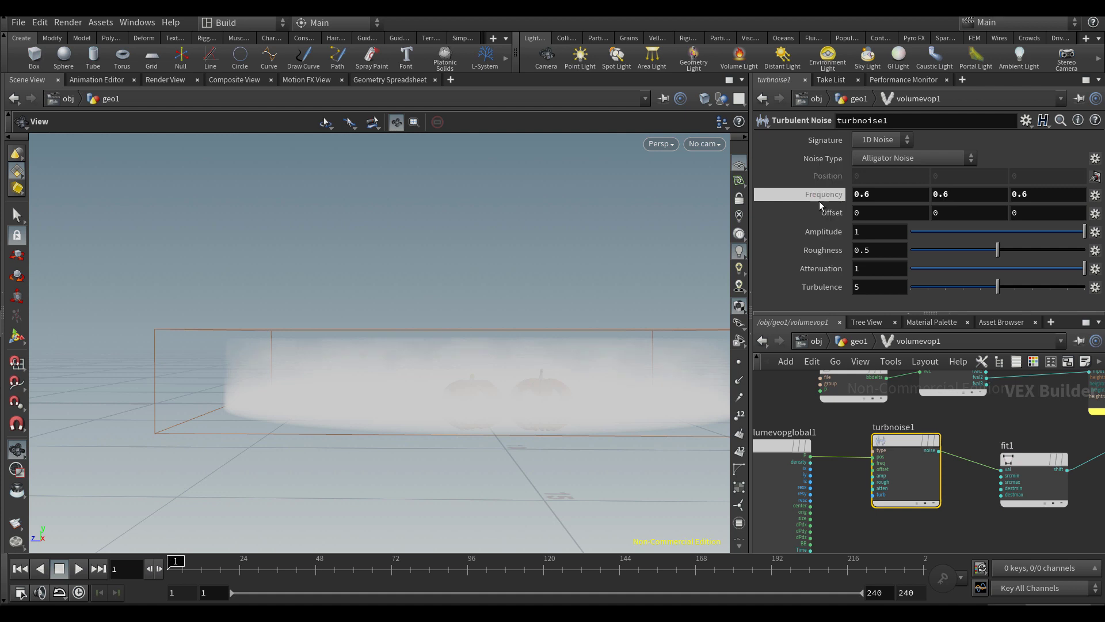
pyautogui.doubleClick(885, 250)
pyautogui.write('.7')
pyautogui.press('Return')
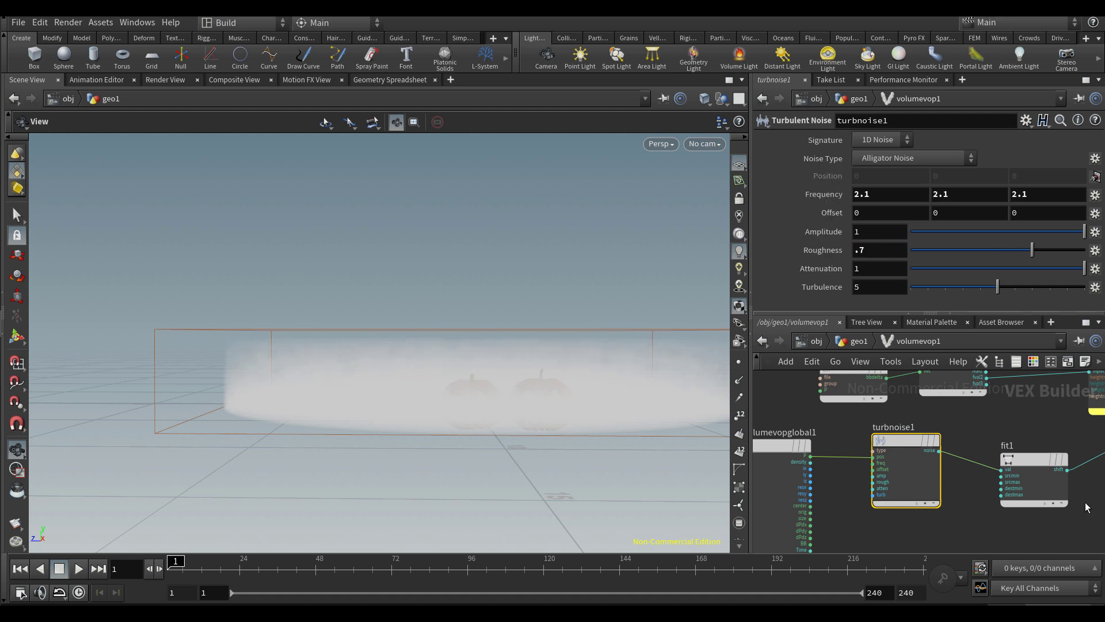
# Set fit1's Source Min to 0.2 and Source Max to 0.5
pyautogui.click(1051, 487)
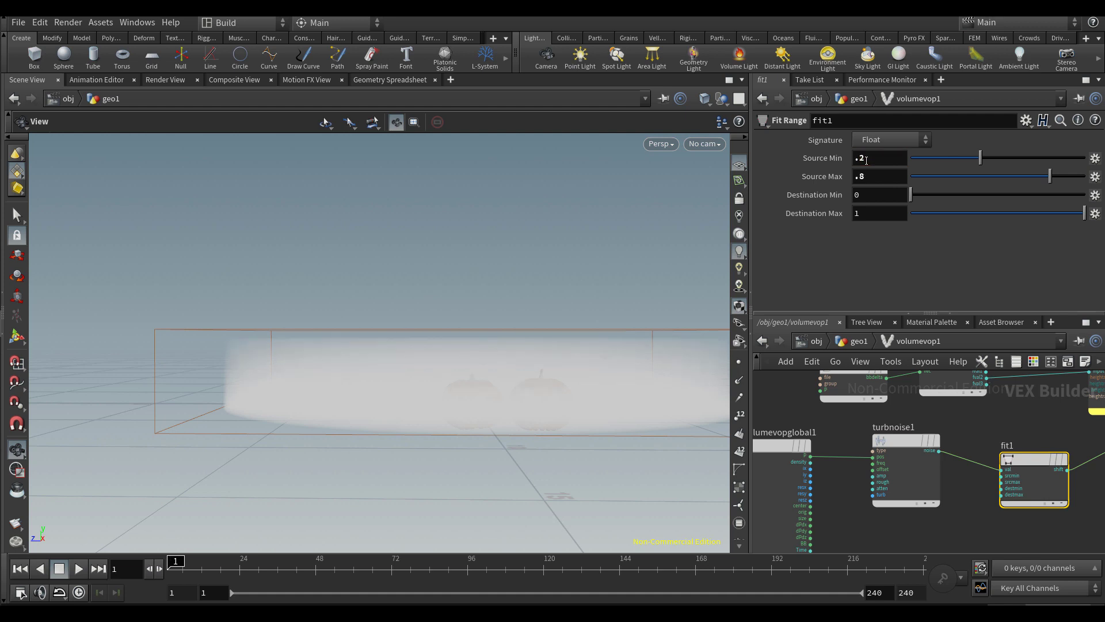
pyautogui.press('Return')
pyautogui.click(869, 177)
pyautogui.write('.5')
pyautogui.press('Return')
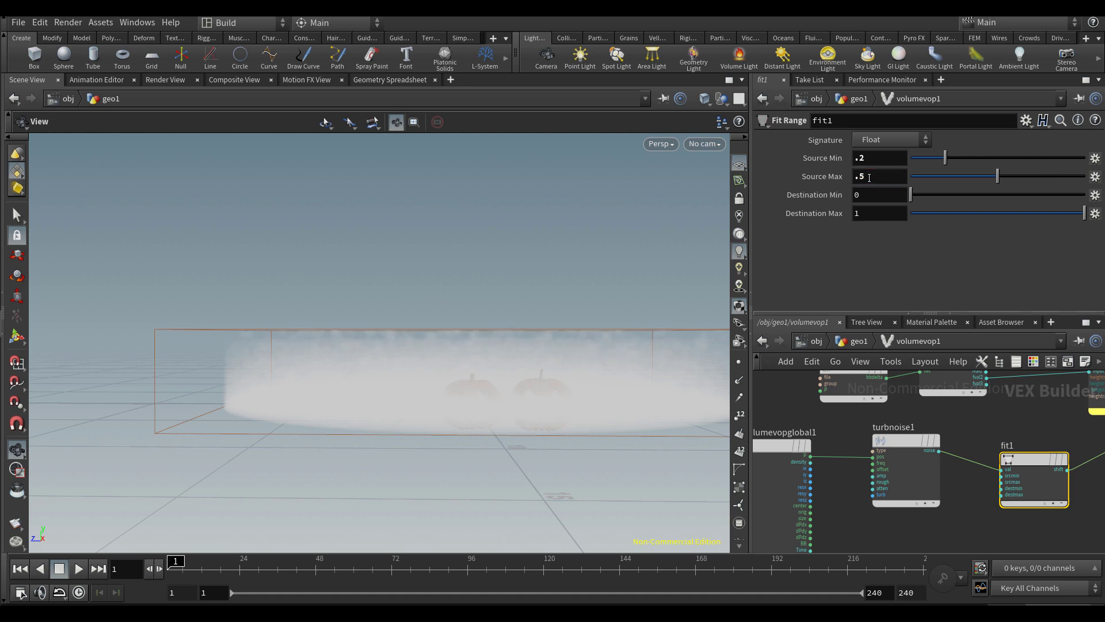
pyautogui.moveTo(391, 370); pyautogui.dragTo(545, 368, button='right')
pyautogui.moveTo(510, 368)
pyautogui.mouseDown()
pyautogui.moveTo(537, 365)
pyautogui.moveTo(502, 371)
pyautogui.mouseUp()
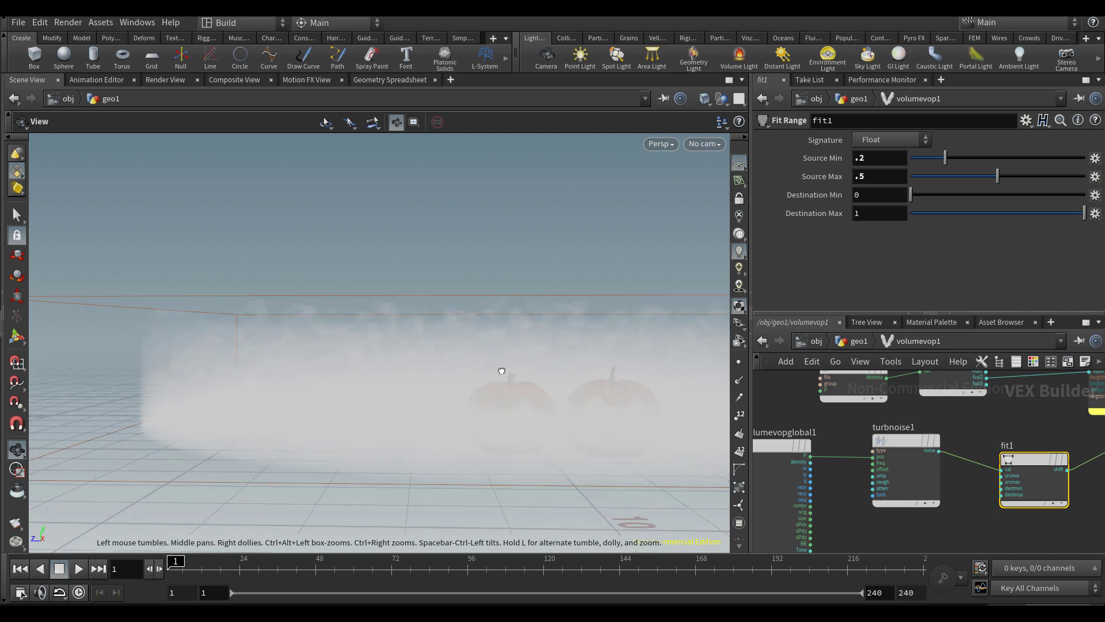
# Promote fit1's source and destination range parameters, and return to geo1 to show them on volumevop1
pyautogui.moveTo(1007, 420); pyautogui.dragTo(876, 457, button='middle')
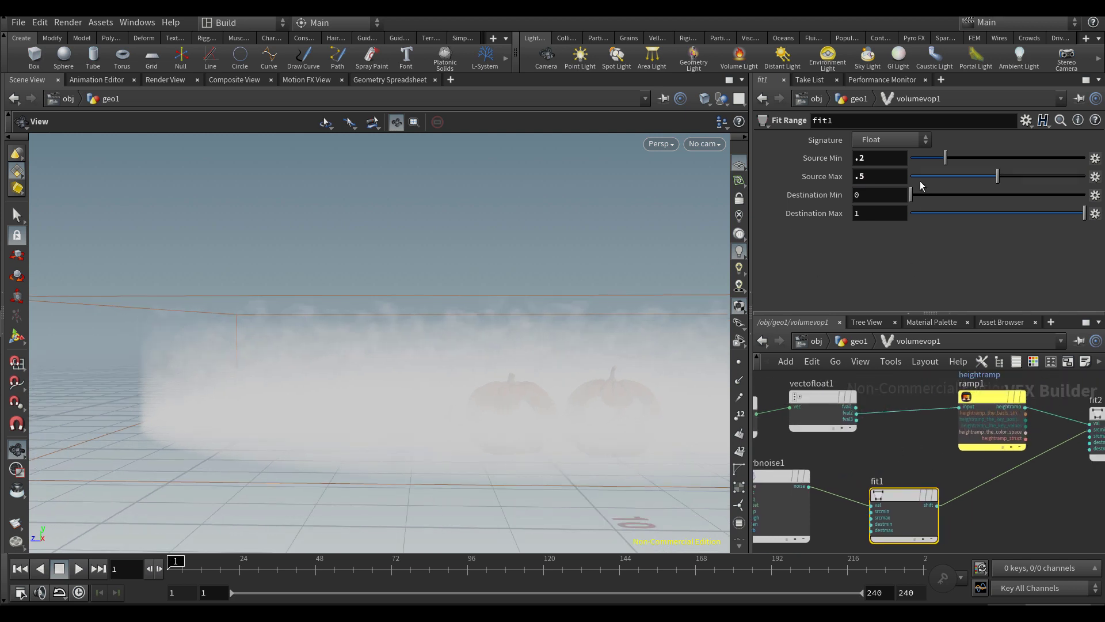
pyautogui.click(1094, 159)
pyautogui.click(1095, 178)
pyautogui.click(1088, 183)
pyautogui.click(1095, 195)
pyautogui.click(1084, 202)
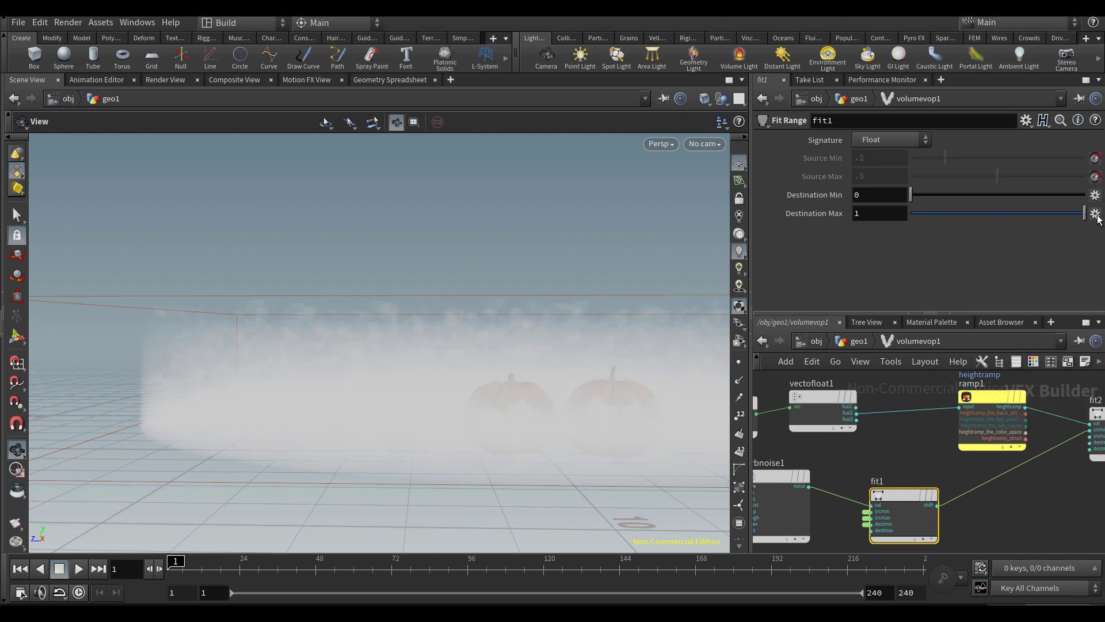
pyautogui.click(1095, 214)
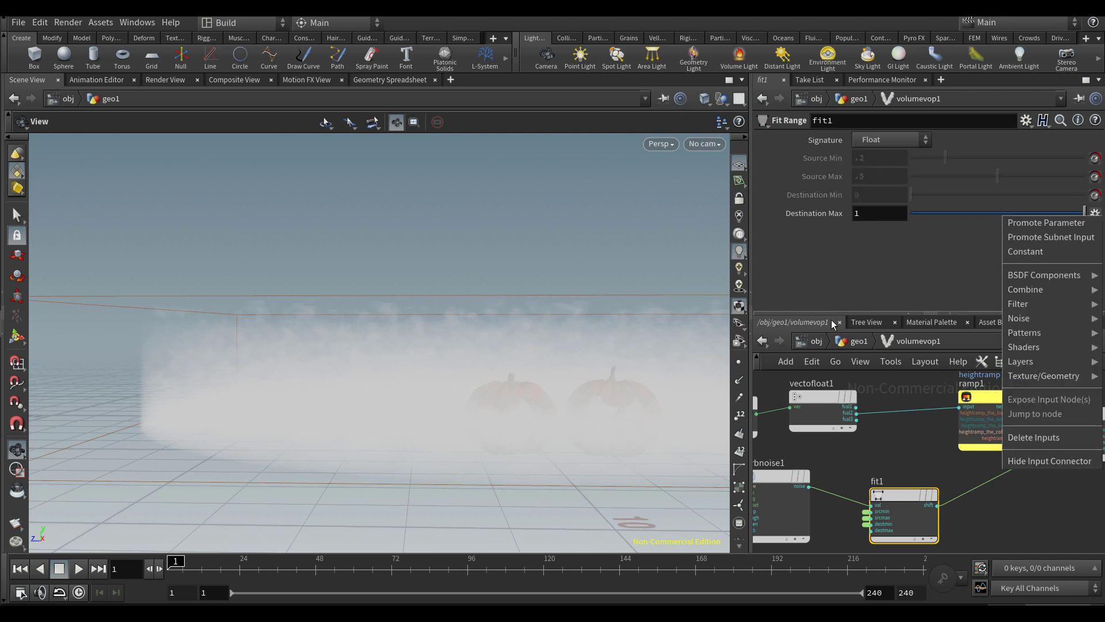
pyautogui.click(859, 343)
pyautogui.scroll(-3, 842, 243)
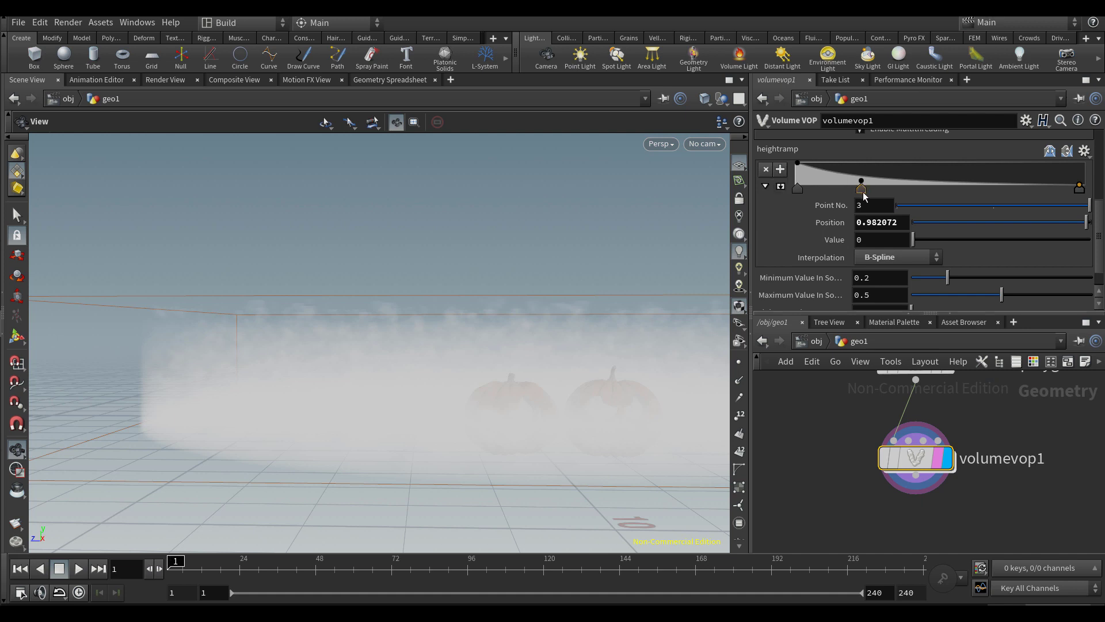
# Enlarge the heightramp graph and reshape its falloff with a point at about position 0.21 and value 0.08
pyautogui.click(780, 186)
pyautogui.moveTo(840, 170); pyautogui.dragTo(858, 217)
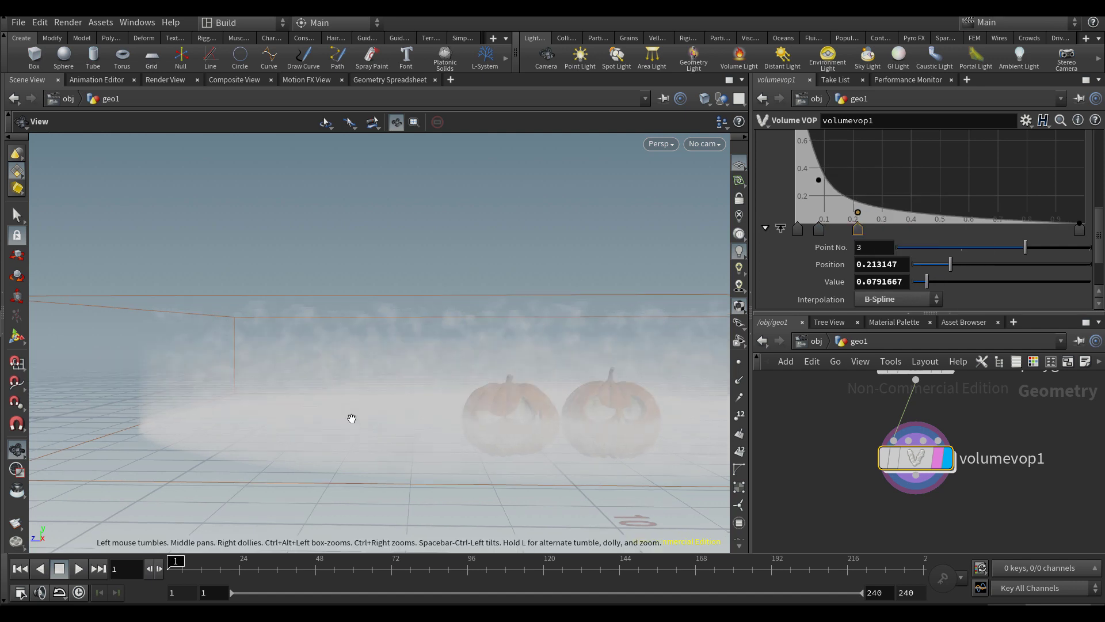
pyautogui.moveTo(365, 402); pyautogui.dragTo(499, 395)
# Promote turbnoise1's Frequency and Offset parameters inside volumevop1, and return to geo1
pyautogui.doubleClick(926, 463)
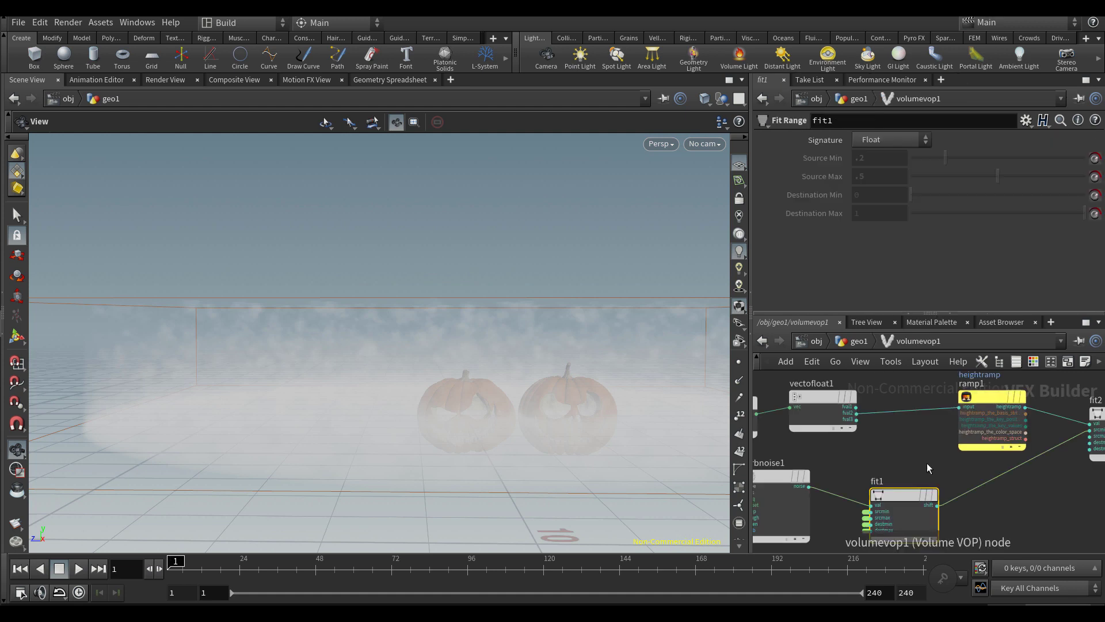
pyautogui.scroll(2, 903, 453)
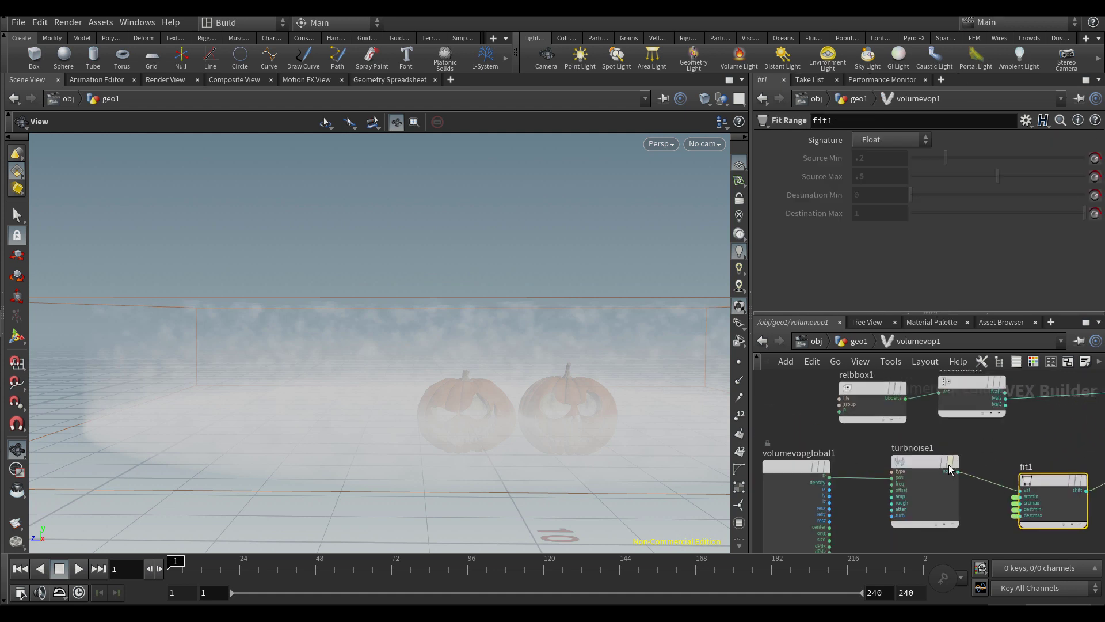
pyautogui.click(925, 464)
pyautogui.click(1096, 195)
pyautogui.click(1095, 201)
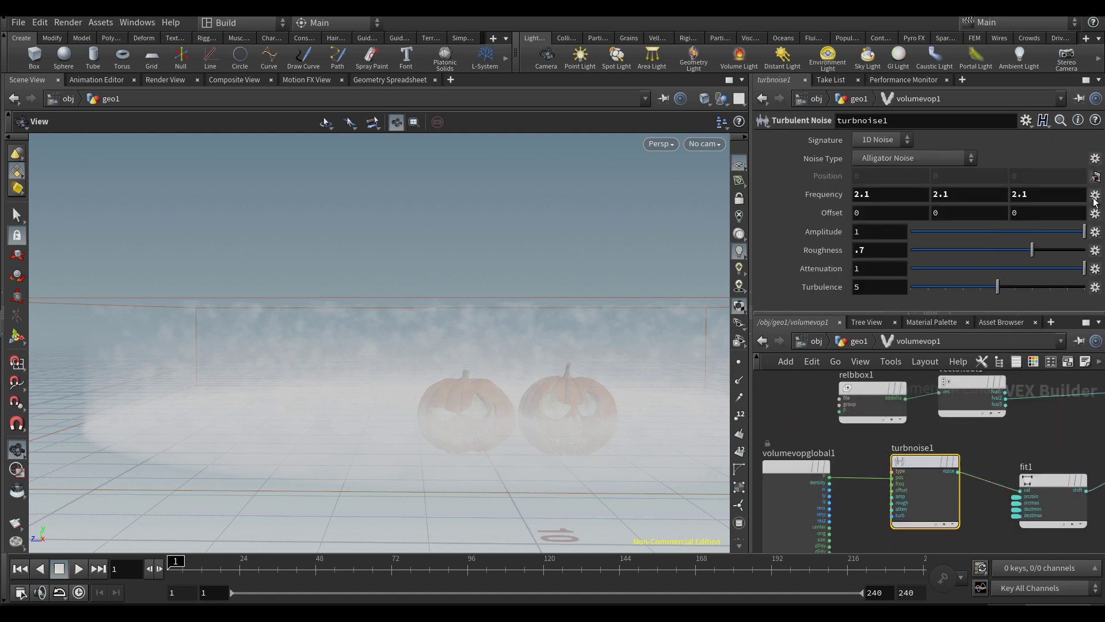
pyautogui.click(1095, 214)
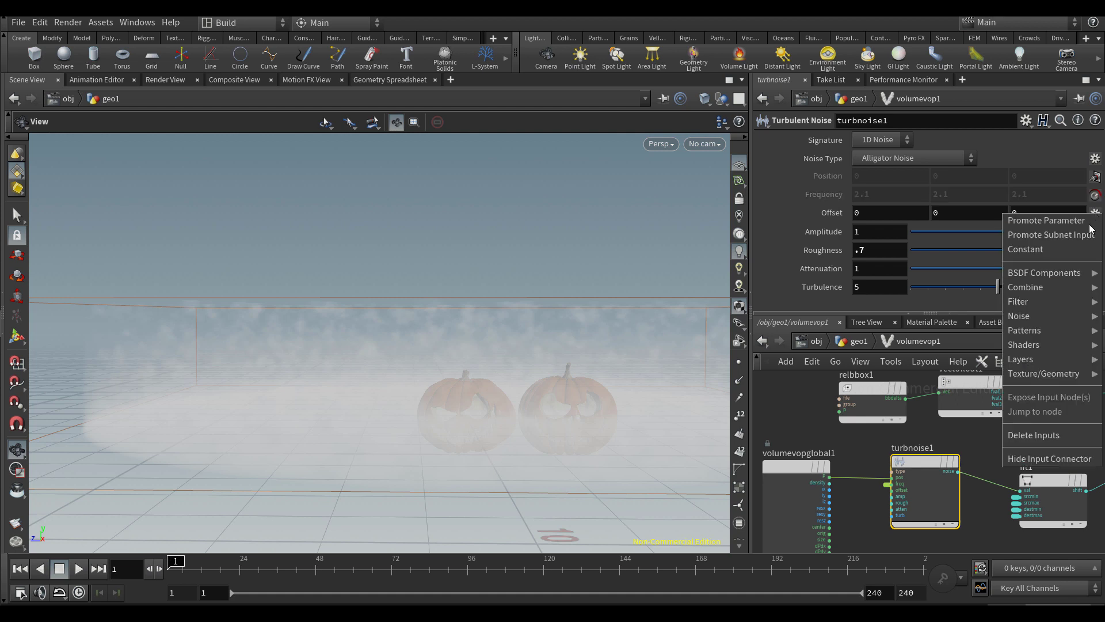
pyautogui.click(1089, 223)
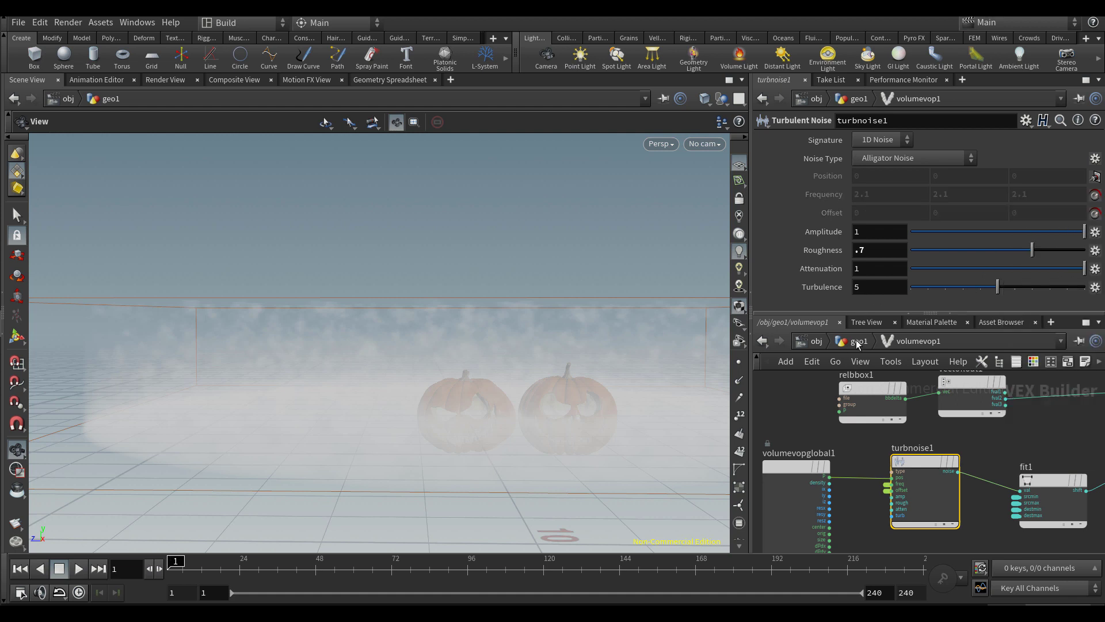
pyautogui.click(857, 344)
# Set the promoted noise Frequency on volumevop1 to 1.2 on all axes and check the fog around the pumpkins
pyautogui.scroll(-3, 844, 249)
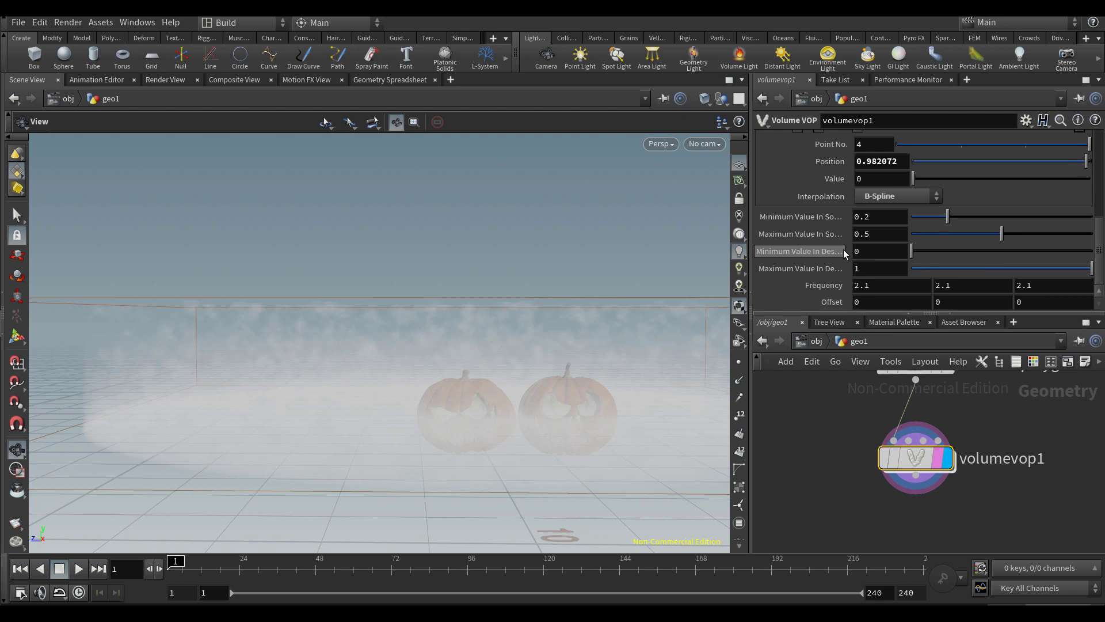
pyautogui.moveTo(823, 285); pyautogui.dragTo(755, 285, button='middle')
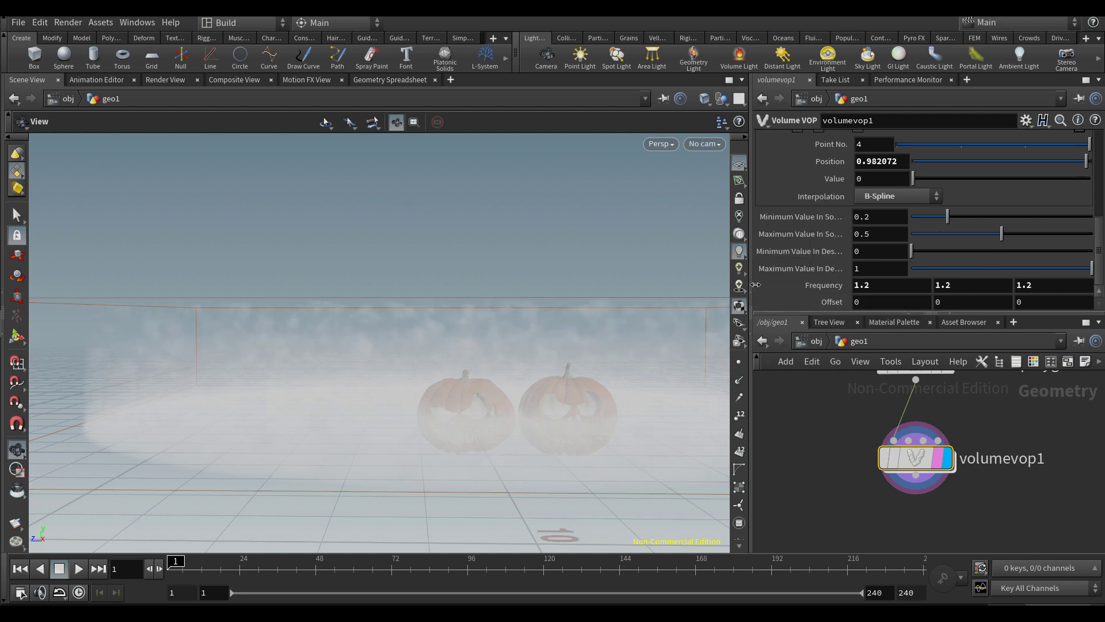
pyautogui.moveTo(533, 355); pyautogui.dragTo(483, 355)
# Try a height of 5 for tube1 and check the taller fog volume
pyautogui.moveTo(1045, 446); pyautogui.dragTo(1015, 521, button='middle')
pyautogui.scroll(-5, 1011, 482)
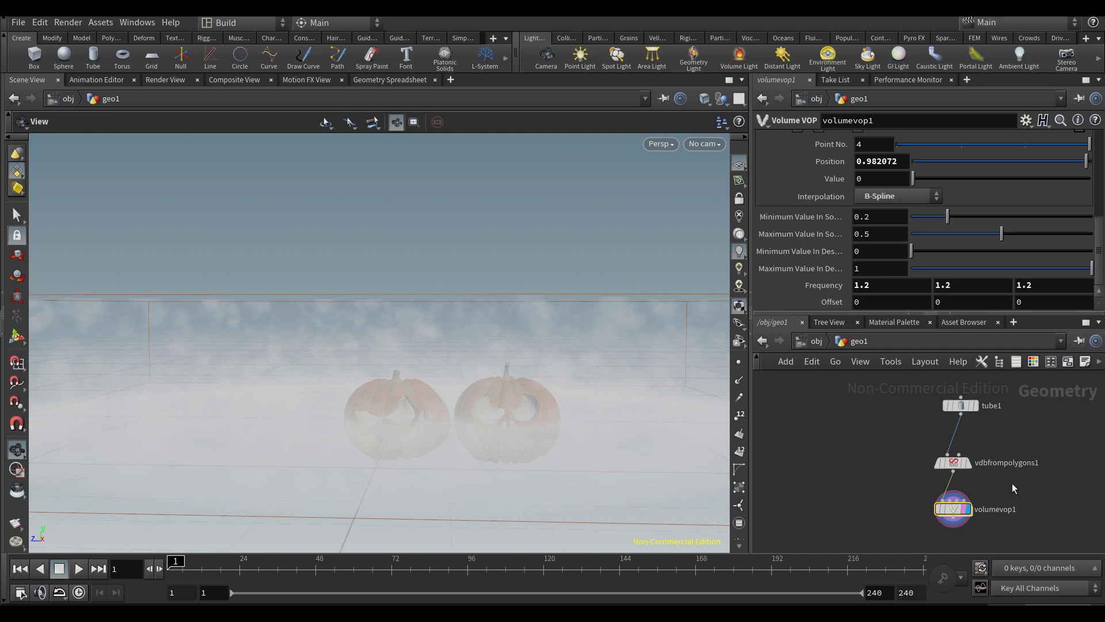
pyautogui.scroll(2, 1005, 451)
pyautogui.click(969, 424)
pyautogui.doubleClick(869, 268)
pyautogui.write('5')
pyautogui.press('Return')
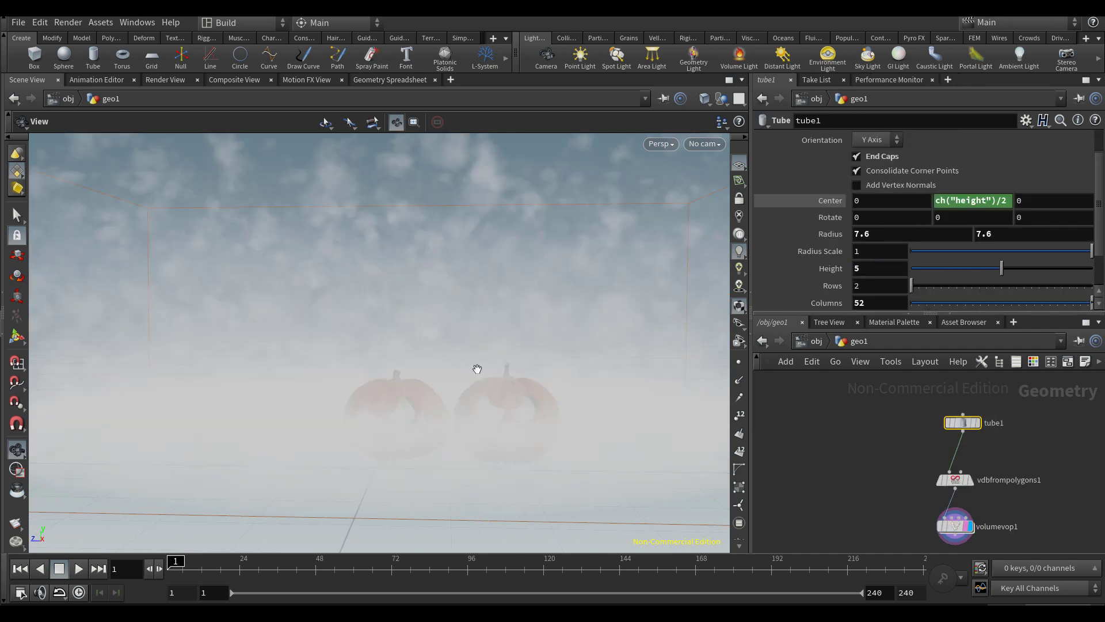
pyautogui.moveTo(476, 369); pyautogui.dragTo(367, 365, button='right')
pyautogui.moveTo(431, 375)
pyautogui.mouseDown()
pyautogui.moveTo(396, 385)
pyautogui.moveTo(440, 380)
pyautogui.mouseUp()
# Set tube1's height to 3.5 and inspect the fog from a lower angle
pyautogui.doubleClick(872, 266)
pyautogui.write('3.5')
pyautogui.press('Return')
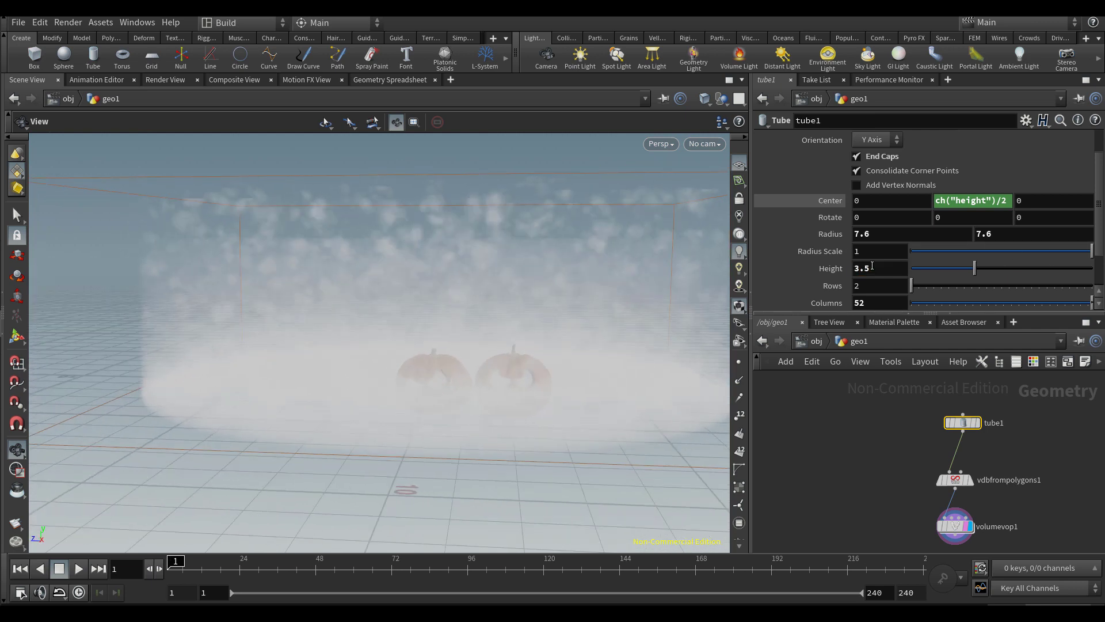
pyautogui.moveTo(518, 311)
pyautogui.mouseDown()
pyautogui.moveTo(390, 323)
pyautogui.moveTo(518, 316)
pyautogui.mouseUp()
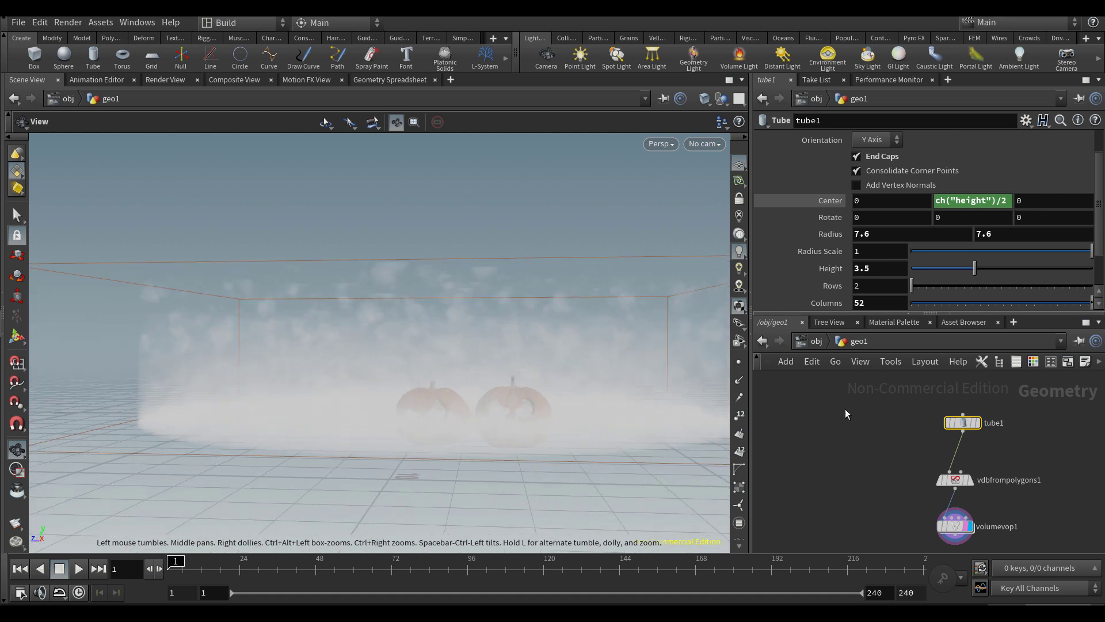
# Add a File Cache node below volumevop1 and connect it to volumevop1's output
pyautogui.scroll(-2, 949, 441)
pyautogui.scroll(1, 969, 486)
pyautogui.scroll(3, 950, 488)
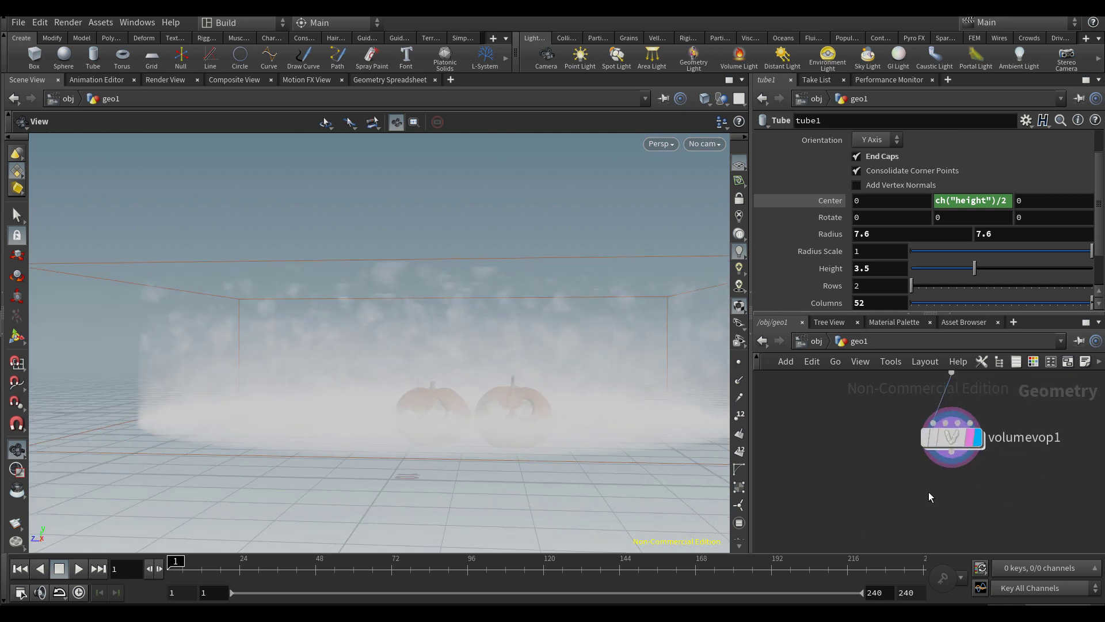
pyautogui.press('Tab')
pyautogui.write('fileca')
pyautogui.press('Return')
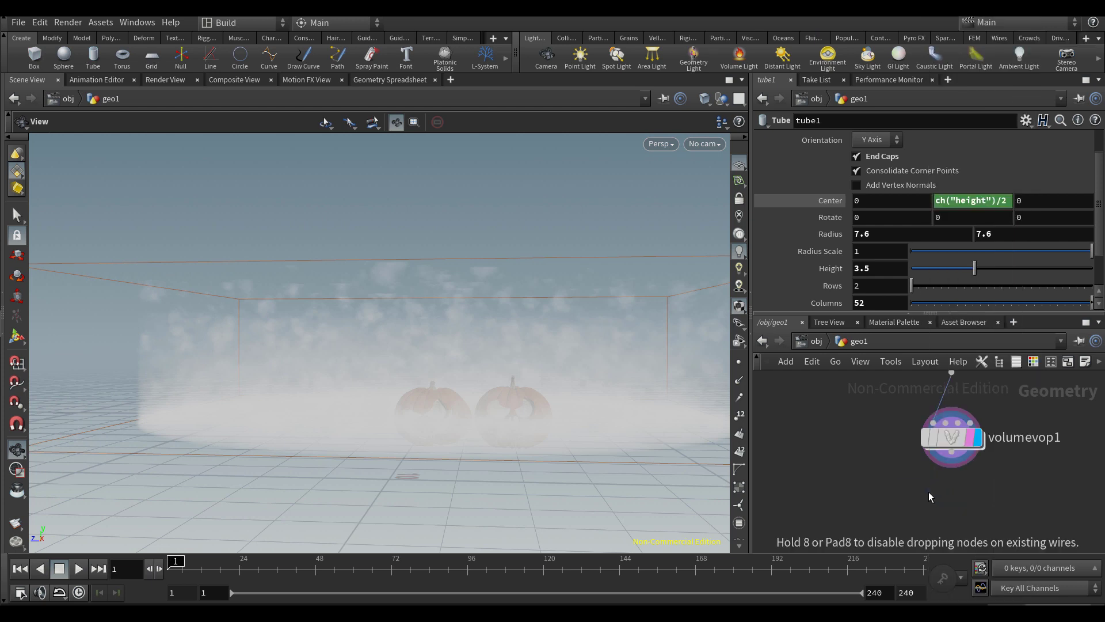
pyautogui.click(928, 493)
pyautogui.moveTo(929, 493); pyautogui.dragTo(951, 452)
# Save the current frame's fog to $HIP/geo/fog.bgeo.sc with filecache1 and enable loading it from disk
pyautogui.click(902, 233)
pyautogui.click(904, 248)
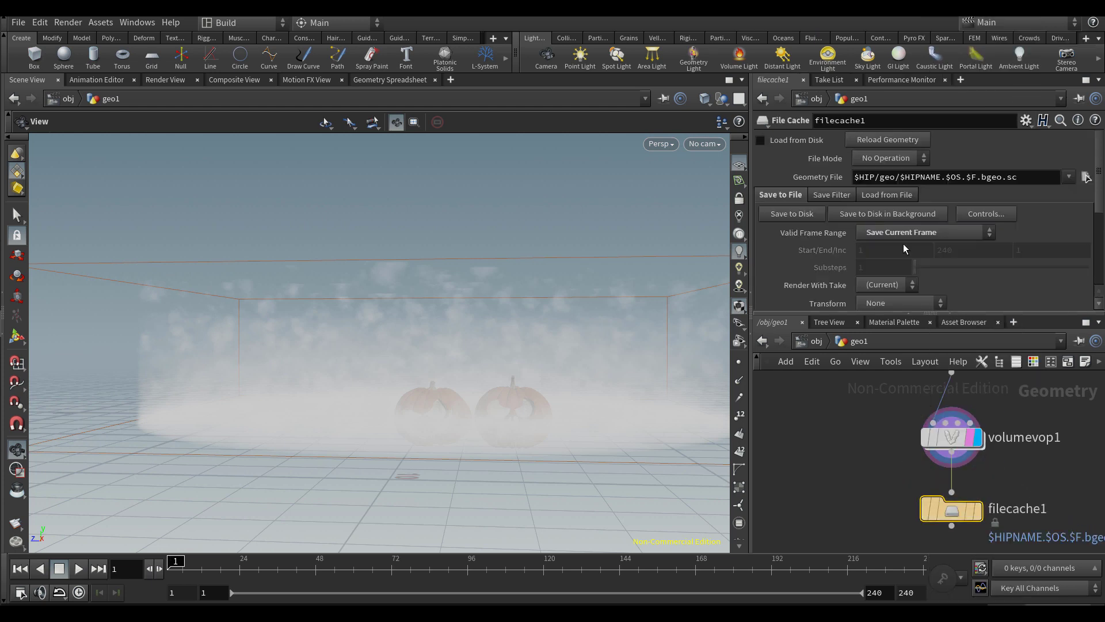
pyautogui.click(902, 178)
pyautogui.moveTo(901, 177); pyautogui.dragTo(977, 177)
pyautogui.press('BackSpace')
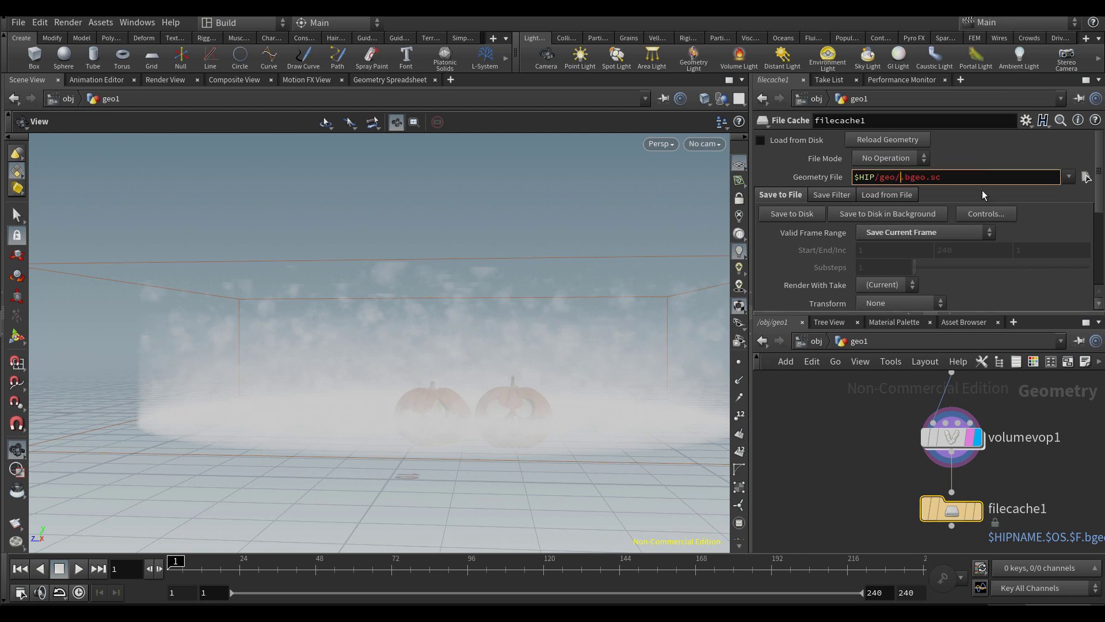
pyautogui.write('fog')
pyautogui.press('Return')
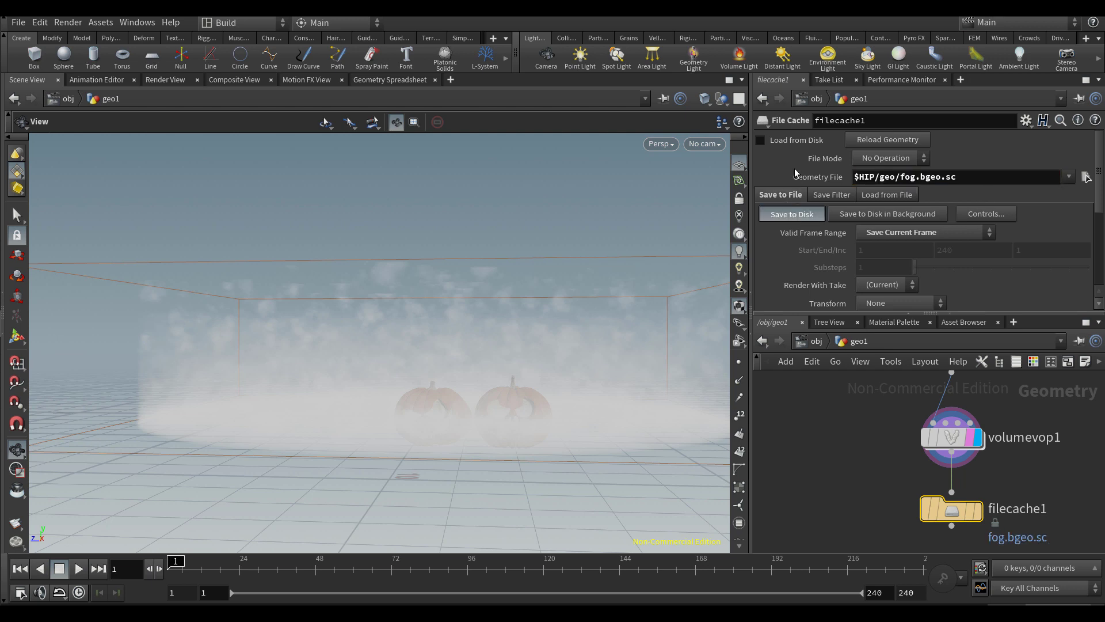
pyautogui.click(796, 145)
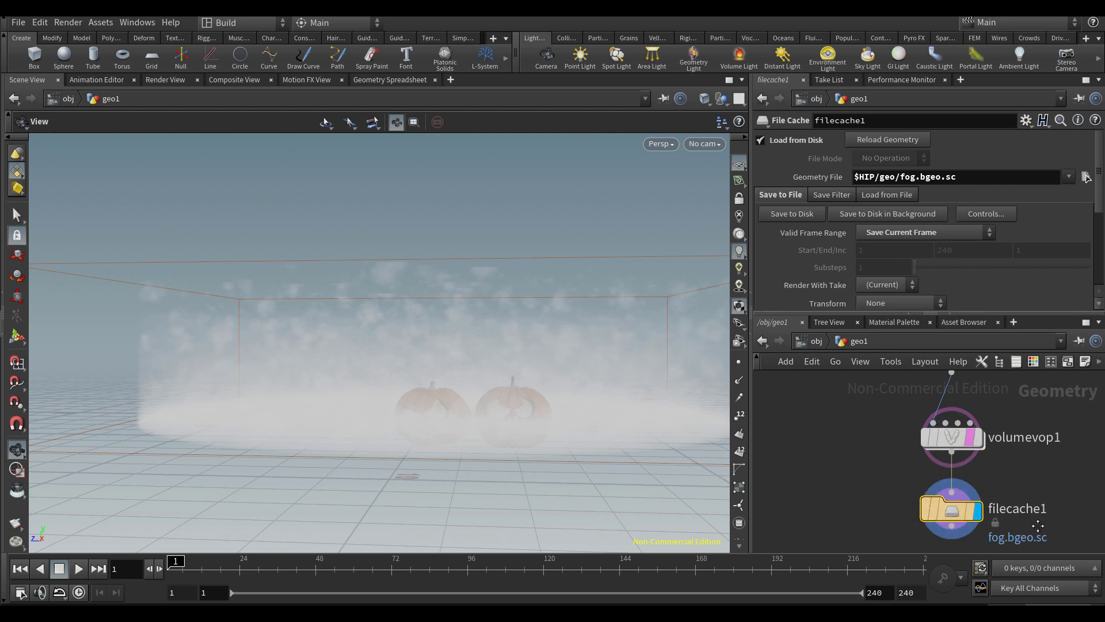
# Add a Null node below filecache1, connected to its output, and name it OUTPOUT_FOG
pyautogui.press('Tab')
pyautogui.write('null')
pyautogui.press('Return')
pyautogui.click(910, 514)
pyautogui.doubleClick(949, 511)
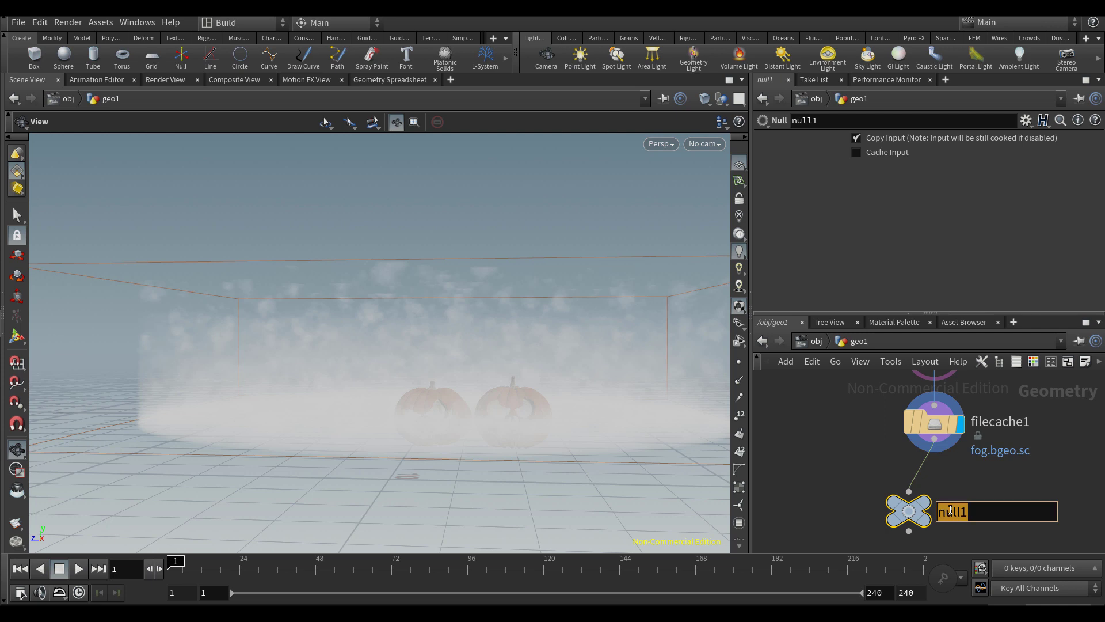
pyautogui.write('OUTPOUT_FOG')
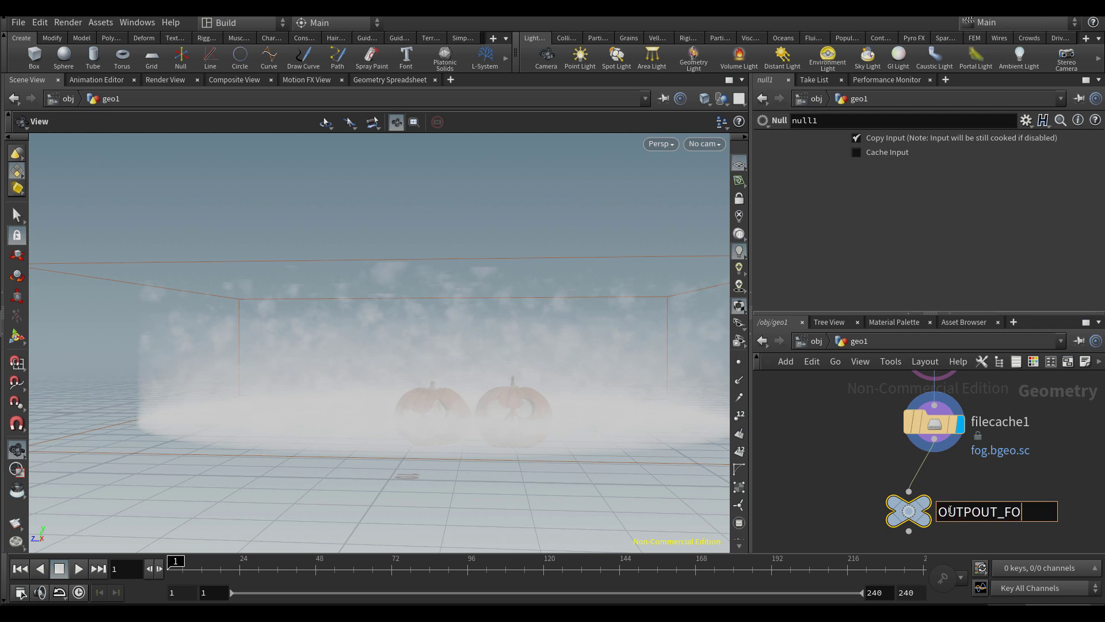
pyautogui.press('Return')
pyautogui.moveTo(914, 513); pyautogui.dragTo(925, 517)
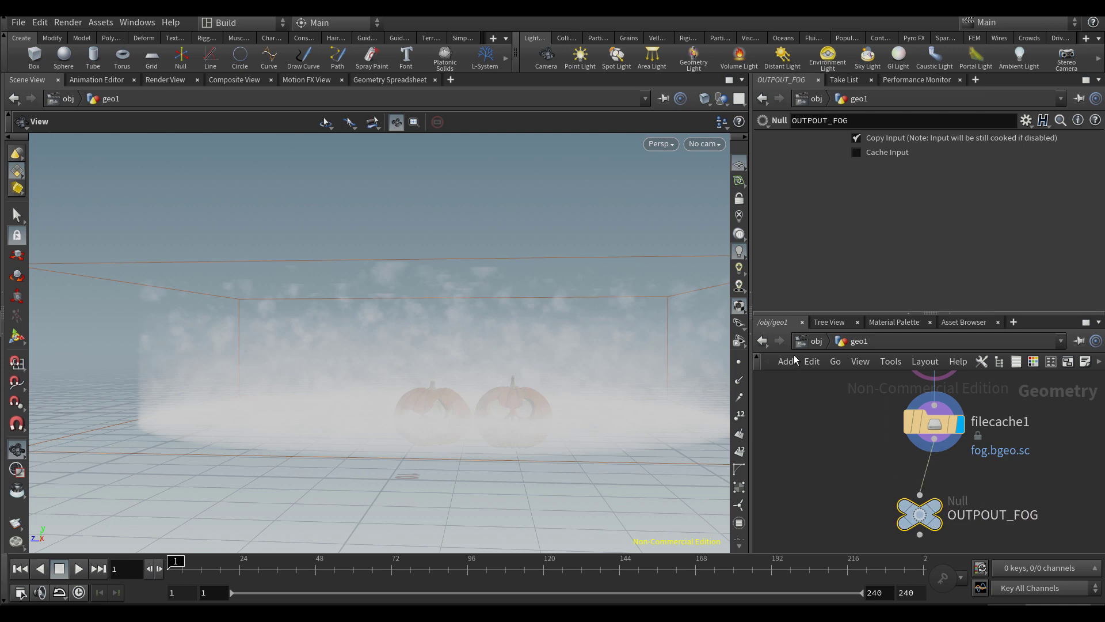
# Return to the object level and rename geo1 as FOG_volume
pyautogui.click(814, 344)
pyautogui.doubleClick(1025, 475)
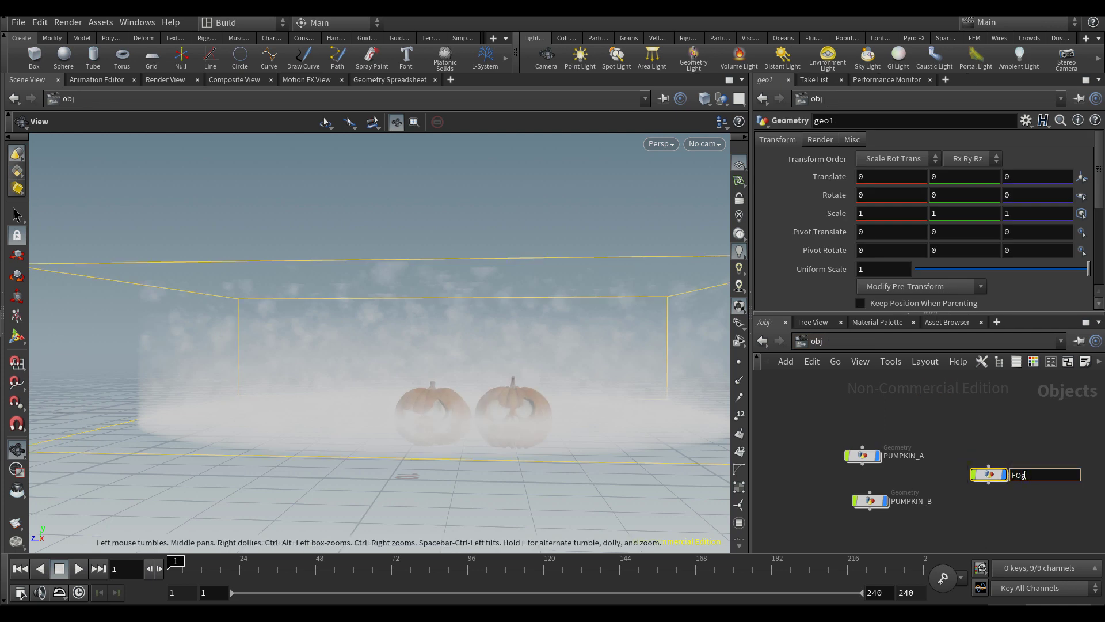
pyautogui.write('FOG_volume')
pyautogui.press('Return')
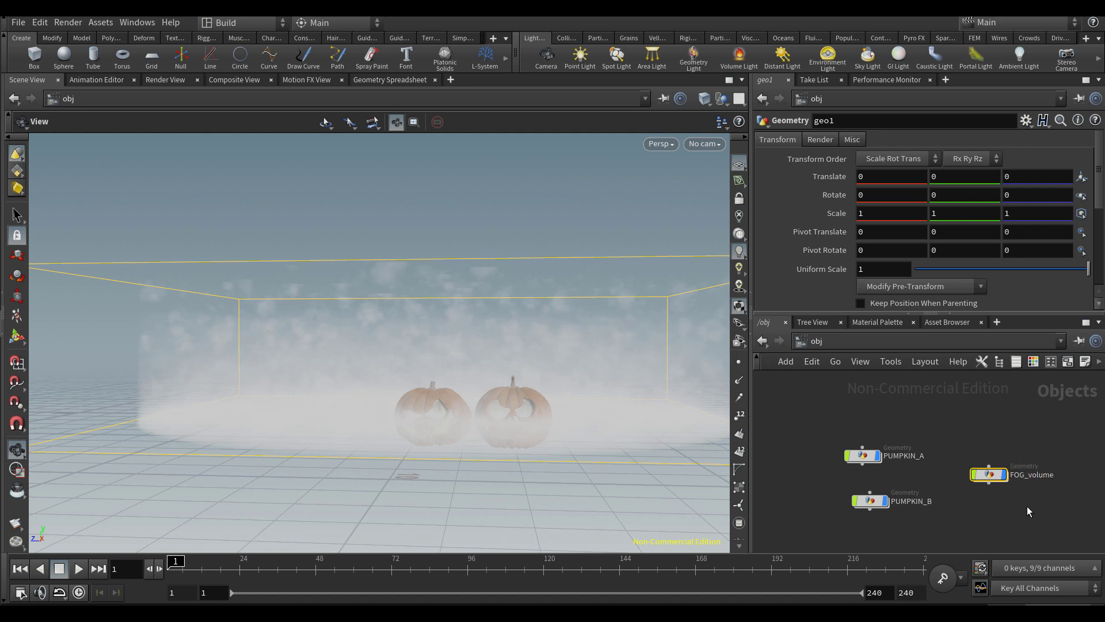
# Switch to the Solaris desktop and open the stage network
pyautogui.click(869, 346)
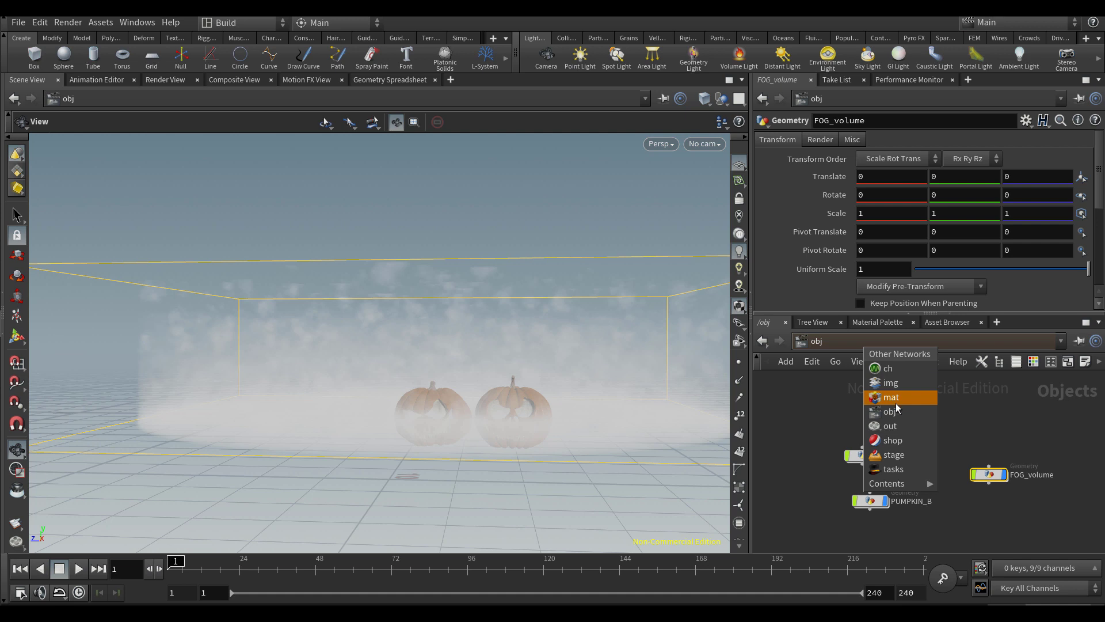
pyautogui.click(864, 343)
pyautogui.click(259, 22)
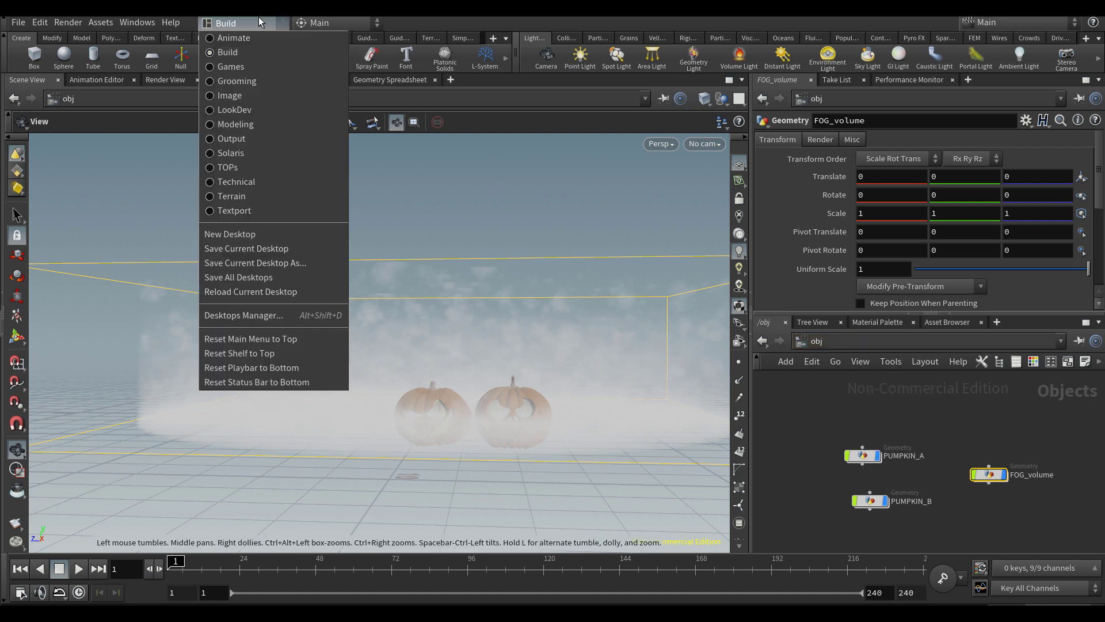
pyautogui.click(247, 158)
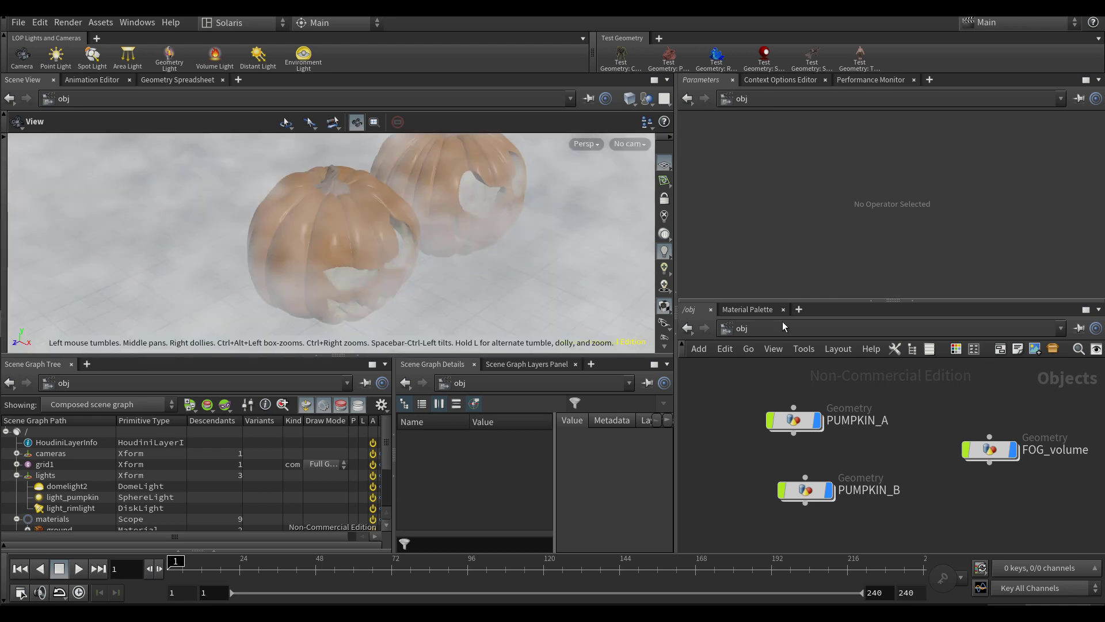
pyautogui.click(779, 326)
pyautogui.click(805, 434)
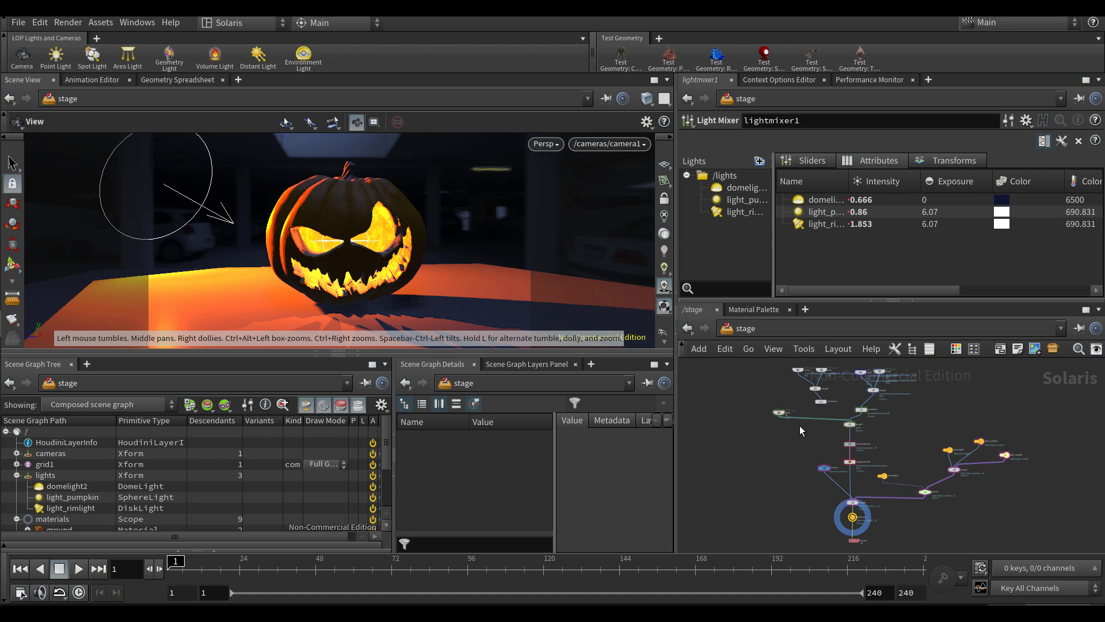
# Add a SOP Import node to the stage network near camera1
pyautogui.scroll(5, 823, 492)
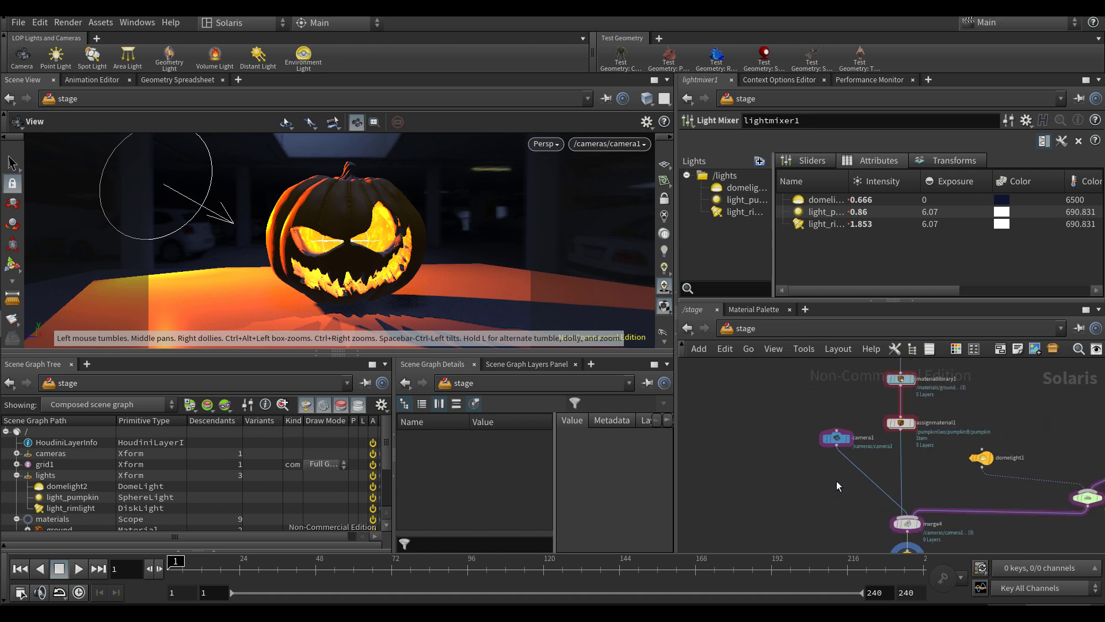
pyautogui.press('Tab')
pyautogui.write('importso')
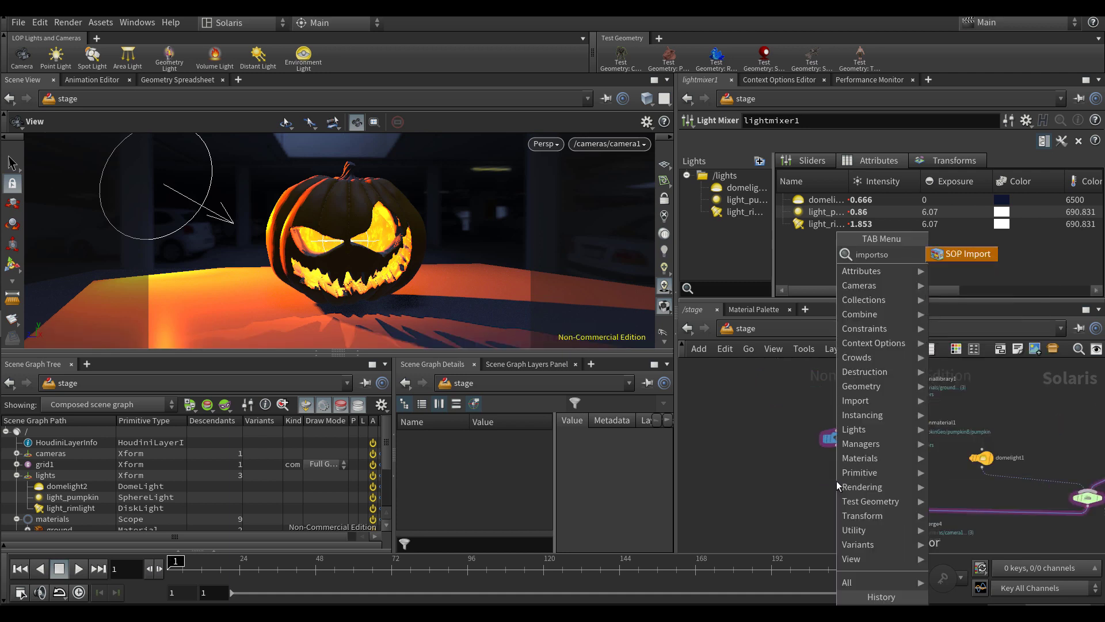
pyautogui.press('Return')
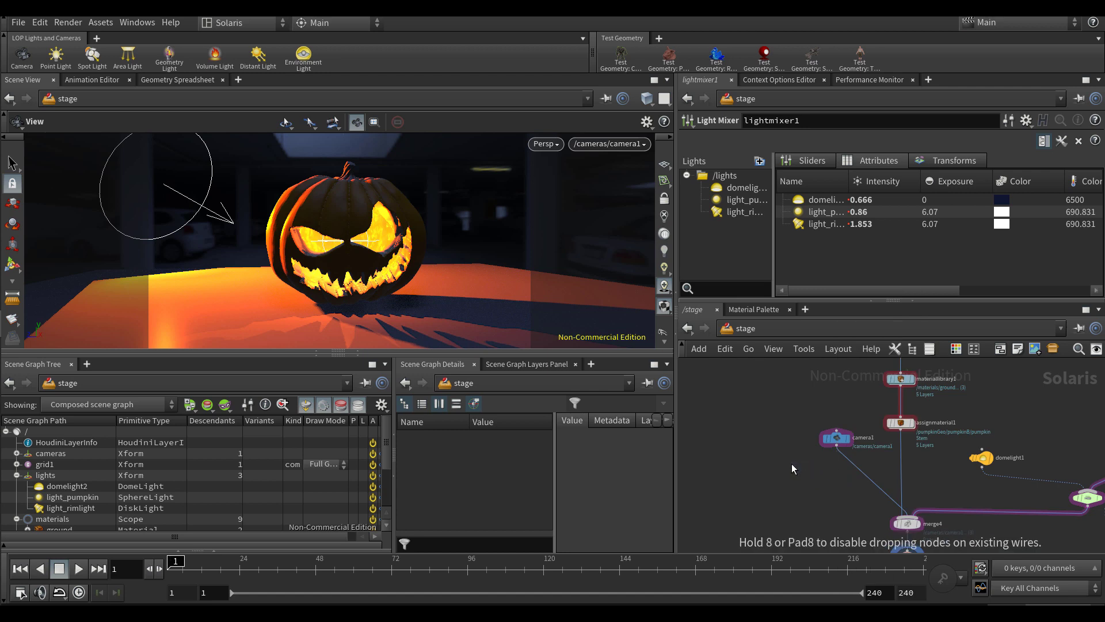
pyautogui.click(792, 464)
pyautogui.scroll(3, 792, 463)
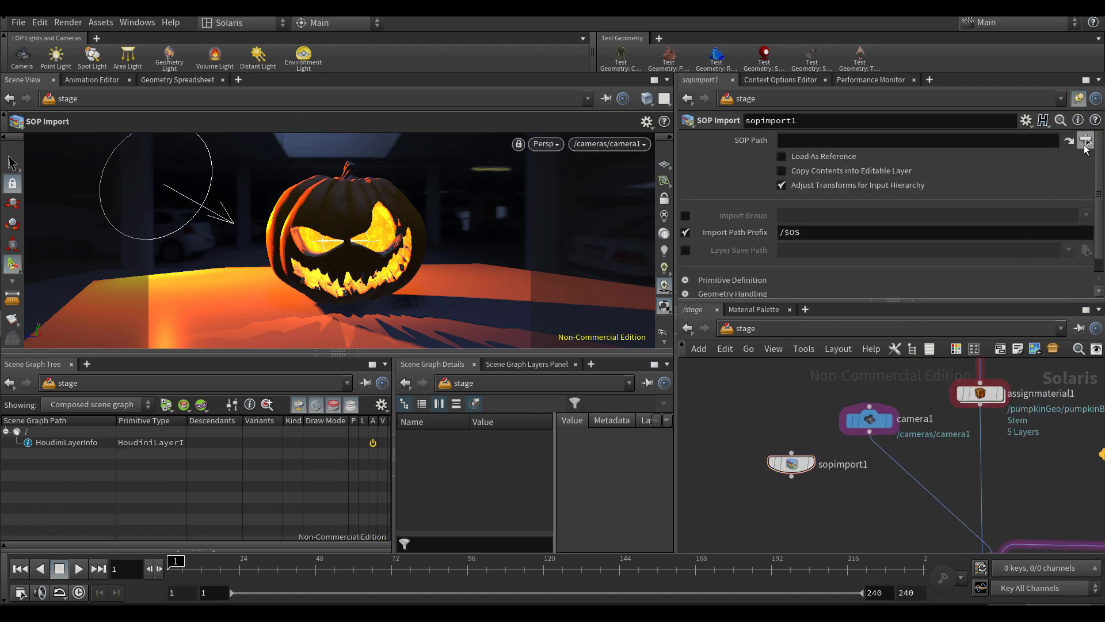
# Set sopimport1's SOP Path to /obj/FOG_volume/OUTPOUT_FOG
pyautogui.click(1086, 140)
pyautogui.click(938, 52)
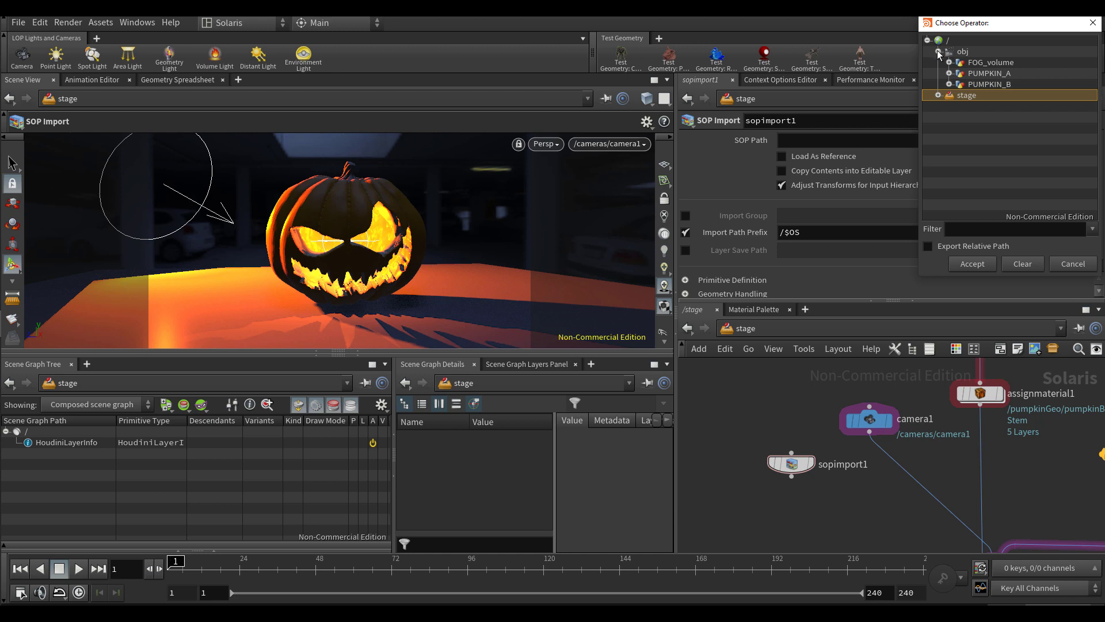
pyautogui.click(949, 62)
pyautogui.doubleClick(998, 73)
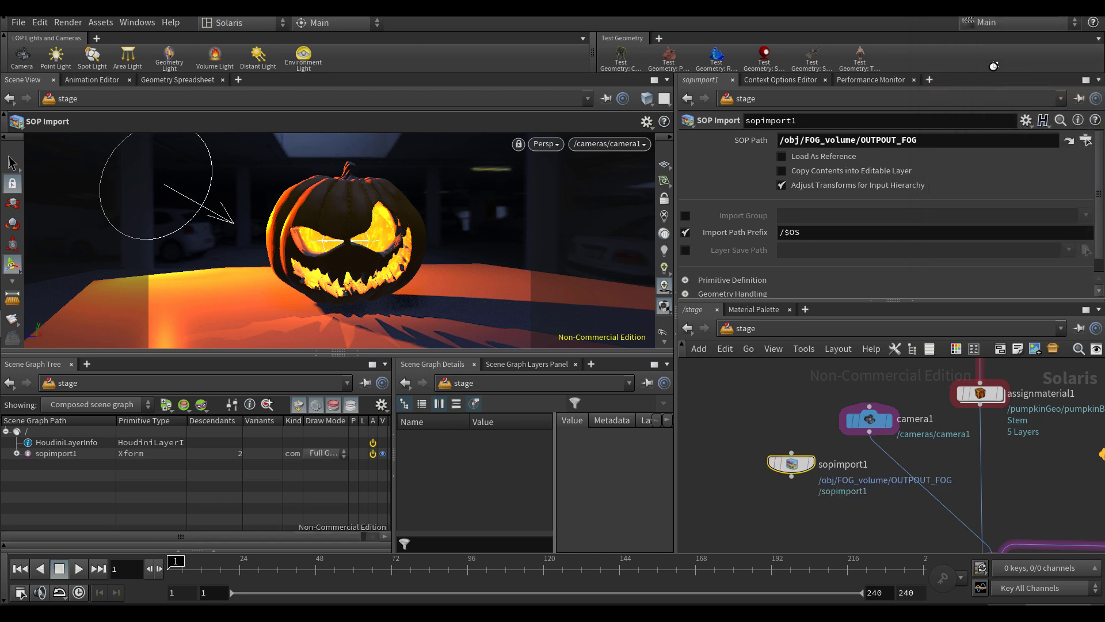
# Connect sopimport1 to merge4 and reposition the import node beside camera1
pyautogui.moveTo(812, 500); pyautogui.dragTo(755, 437, button='middle')
pyautogui.moveTo(735, 414); pyautogui.dragTo(931, 489)
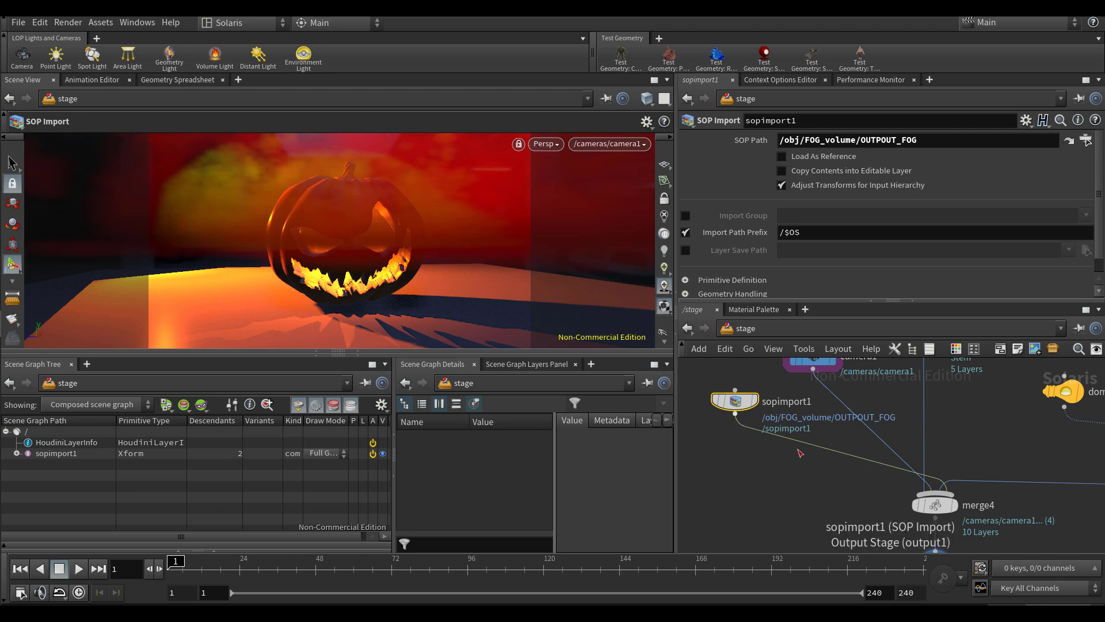
pyautogui.moveTo(736, 460); pyautogui.dragTo(848, 477, button='middle')
pyautogui.scroll(-1, 848, 477)
pyautogui.moveTo(848, 433); pyautogui.dragTo(808, 418)
pyautogui.press('Tab')
pyautogui.press('Escape')
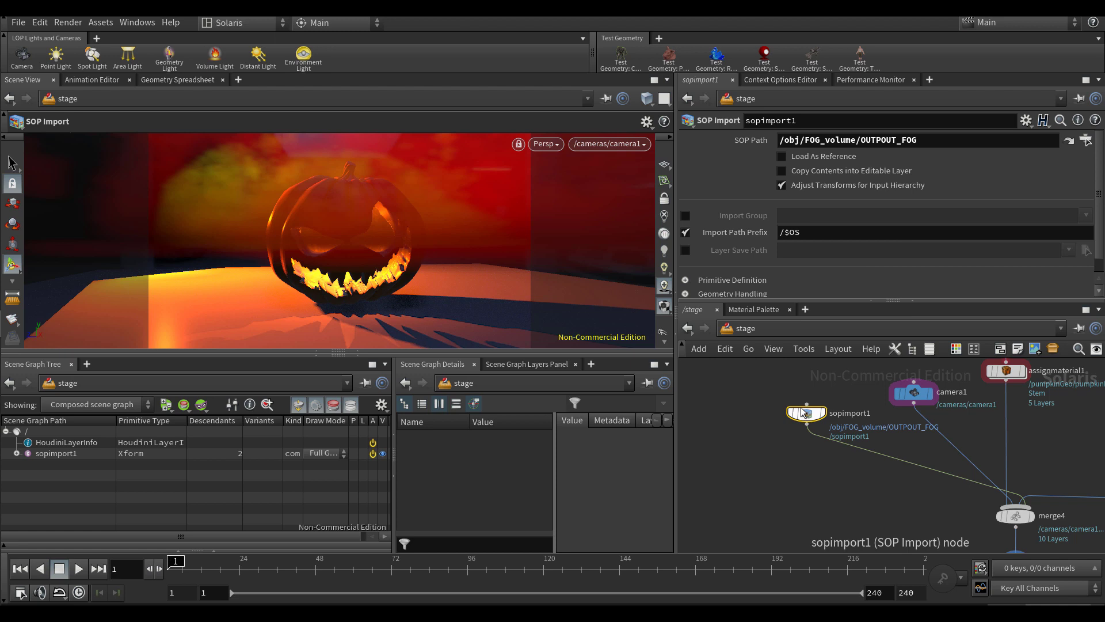
# Insert a Transform node between sopimport1 and merge4, place it below the import node, and lower its Uniform Scale
pyautogui.press('Tab')
pyautogui.write('tra')
pyautogui.press('Down')
pyautogui.press('Return')
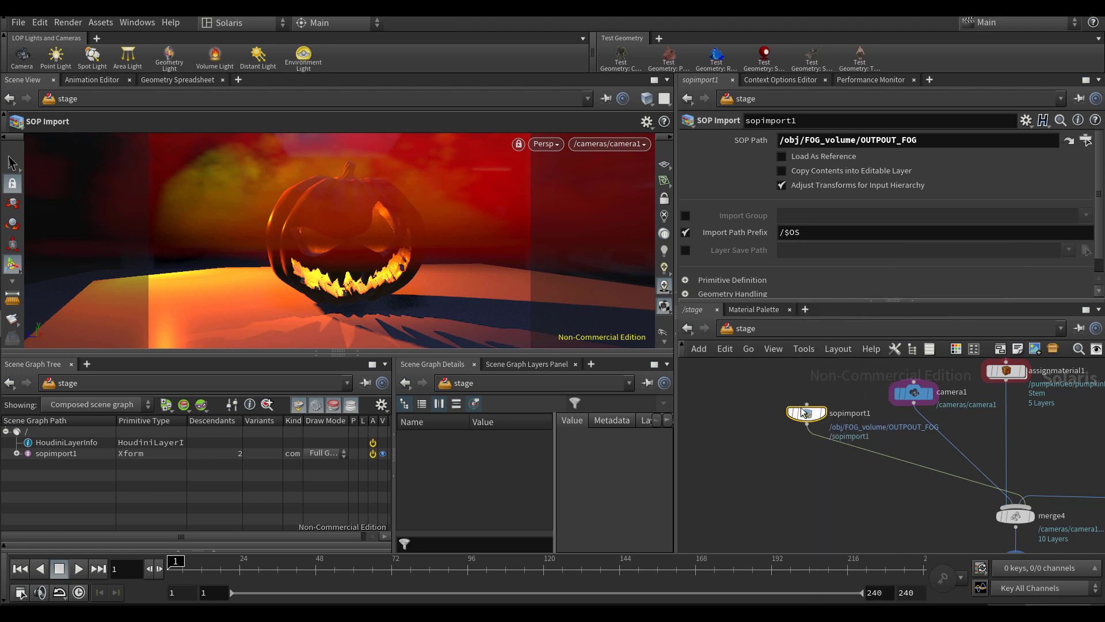
pyautogui.click(847, 446)
pyautogui.click(848, 446)
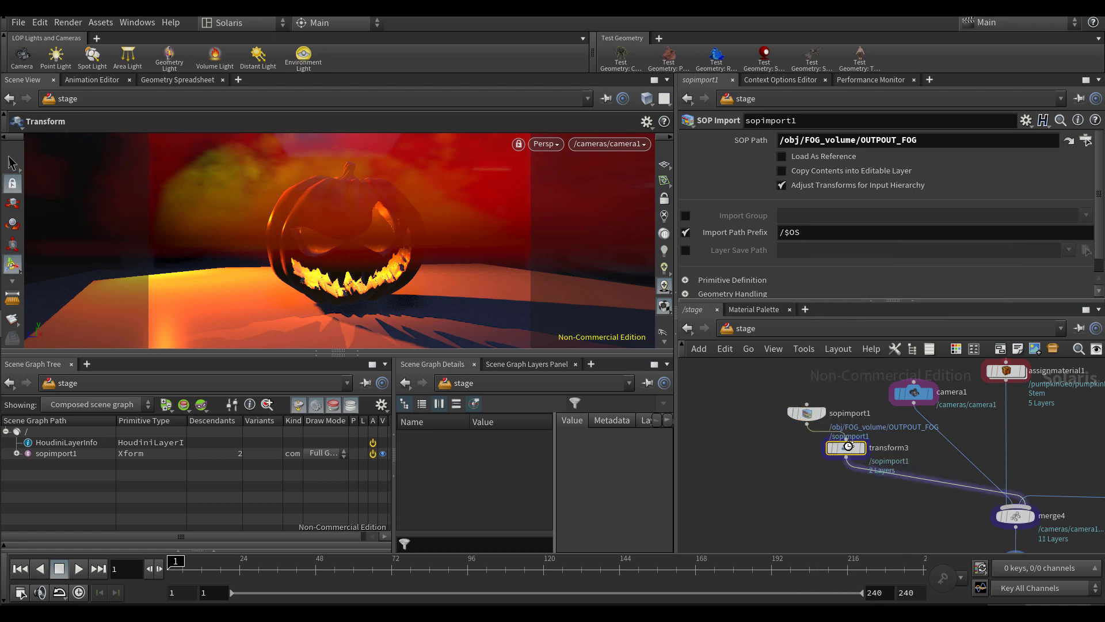
pyautogui.moveTo(847, 446); pyautogui.dragTo(814, 456)
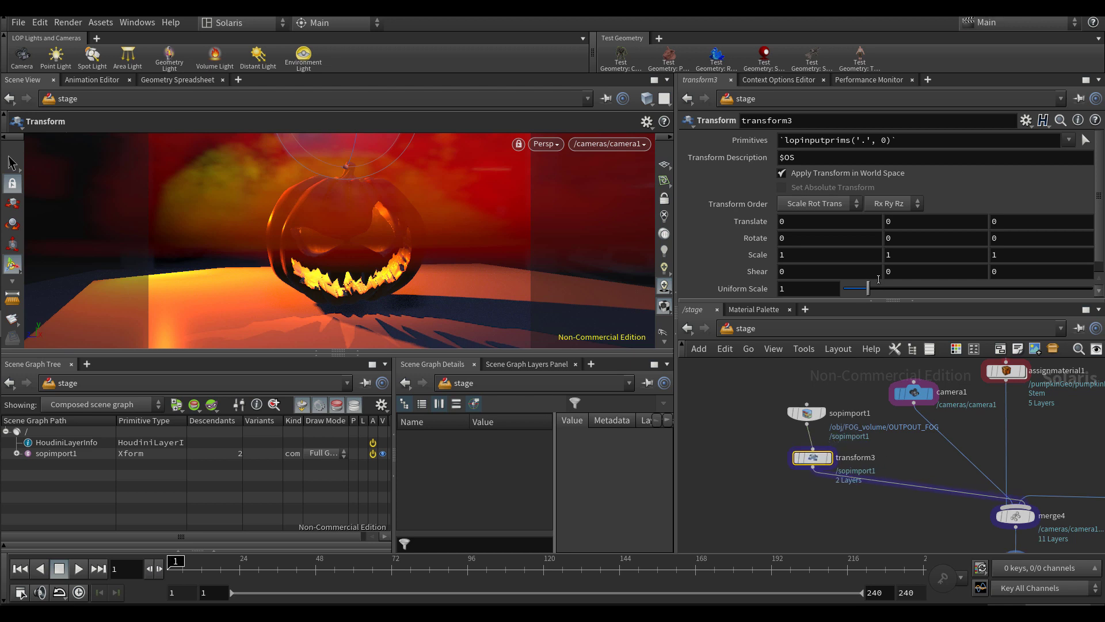
pyautogui.moveTo(924, 225); pyautogui.dragTo(804, 253, button='middle')
pyautogui.moveTo(868, 293); pyautogui.dragTo(860, 289)
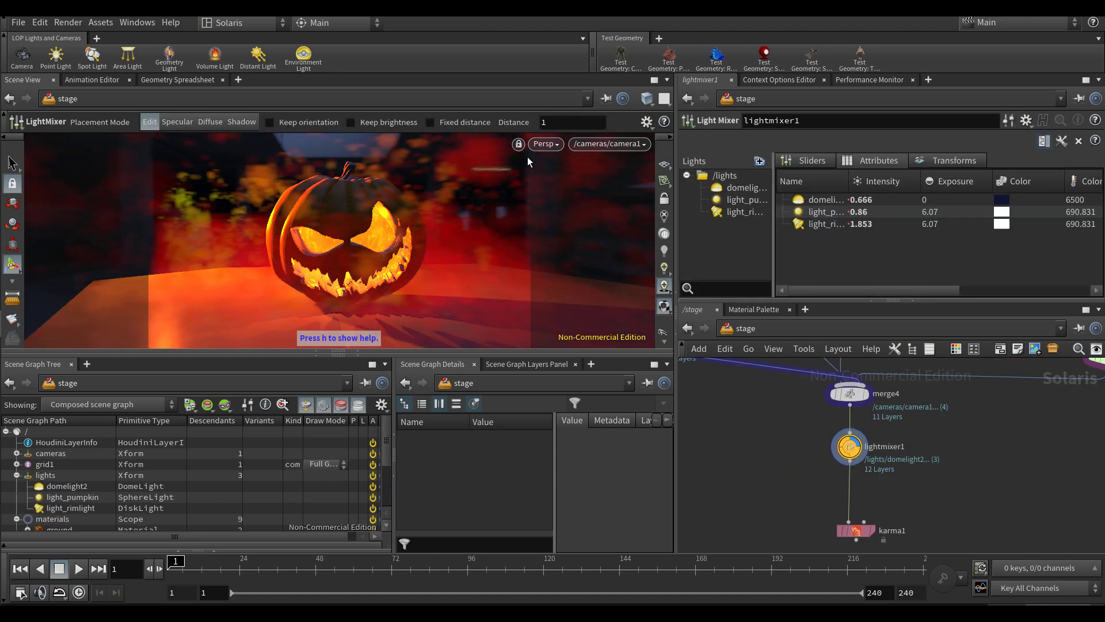
# Render the camera1 view in the viewport with Karma (Beta)
pyautogui.click(541, 146)
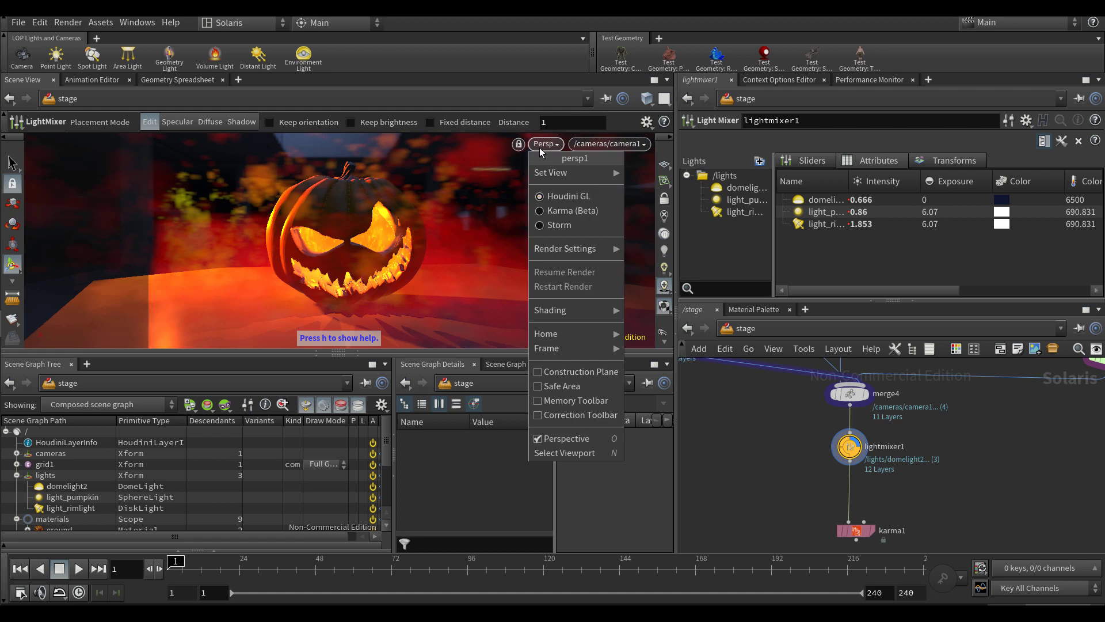
pyautogui.click(558, 212)
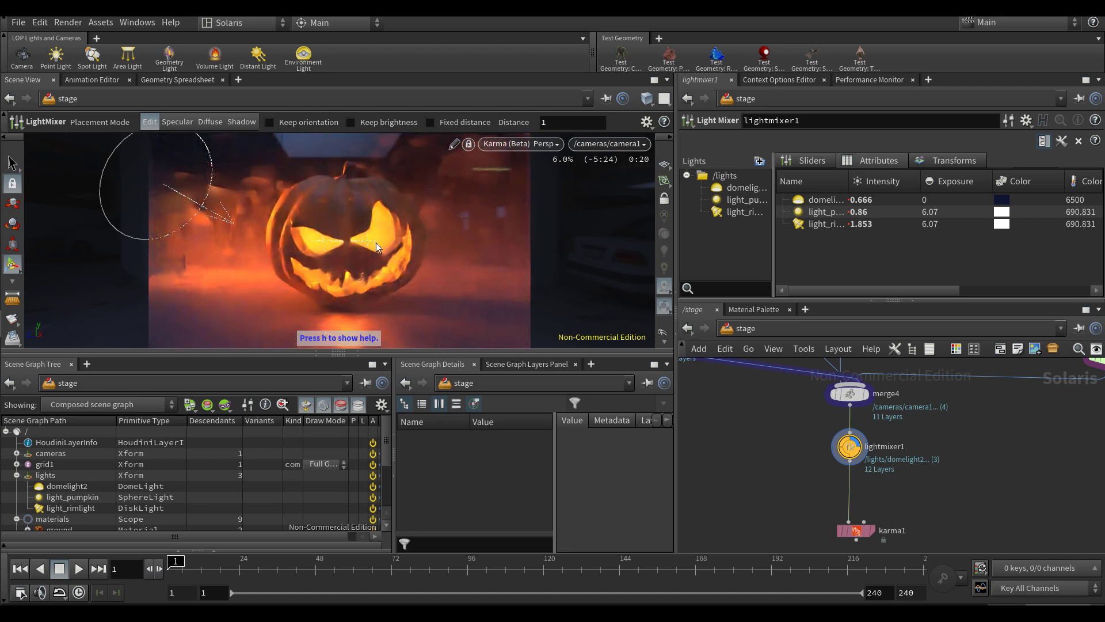
# Switch to the Build desktop and open the FOG_volume geometry network
pyautogui.click(242, 23)
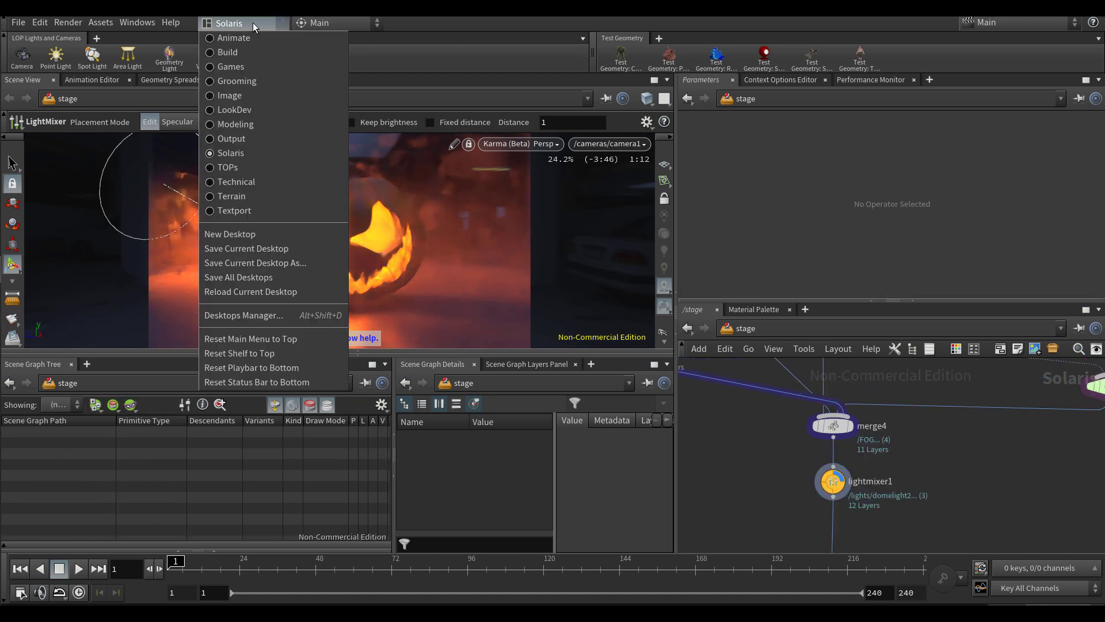
pyautogui.press('Escape')
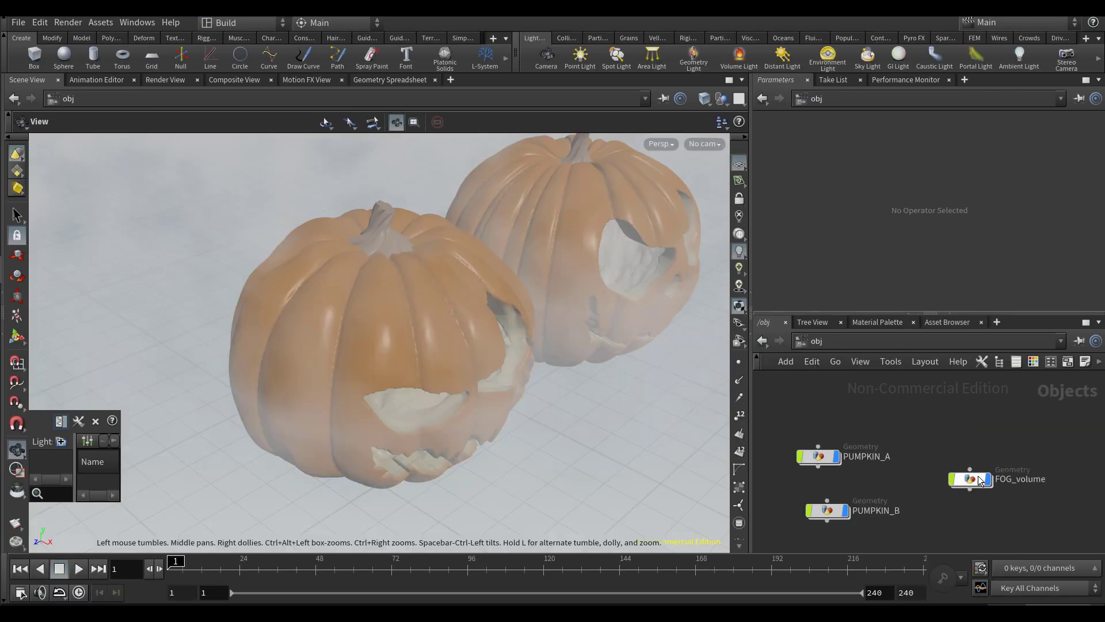
pyautogui.doubleClick(973, 480)
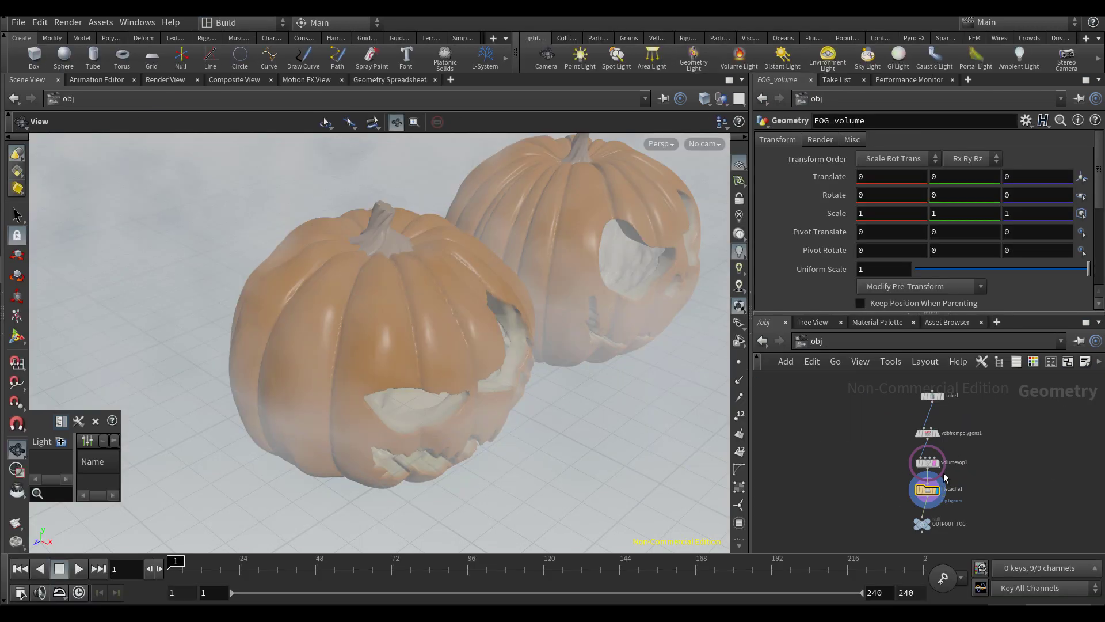
# On volumevop1's falloff ramp, delete the third point and move the second point slightly further out to thicken the fog
pyautogui.click(927, 464)
pyautogui.moveTo(476, 372); pyautogui.dragTo(506, 340)
pyautogui.scroll(-5, 506, 340)
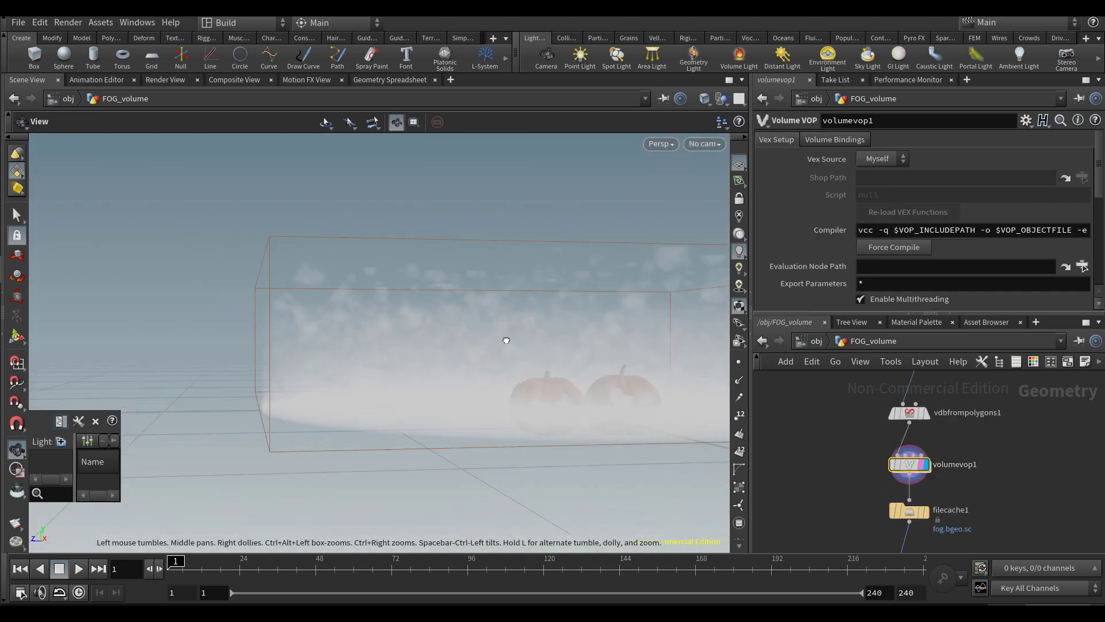
pyautogui.scroll(-10, 921, 231)
pyautogui.rightClick(857, 268)
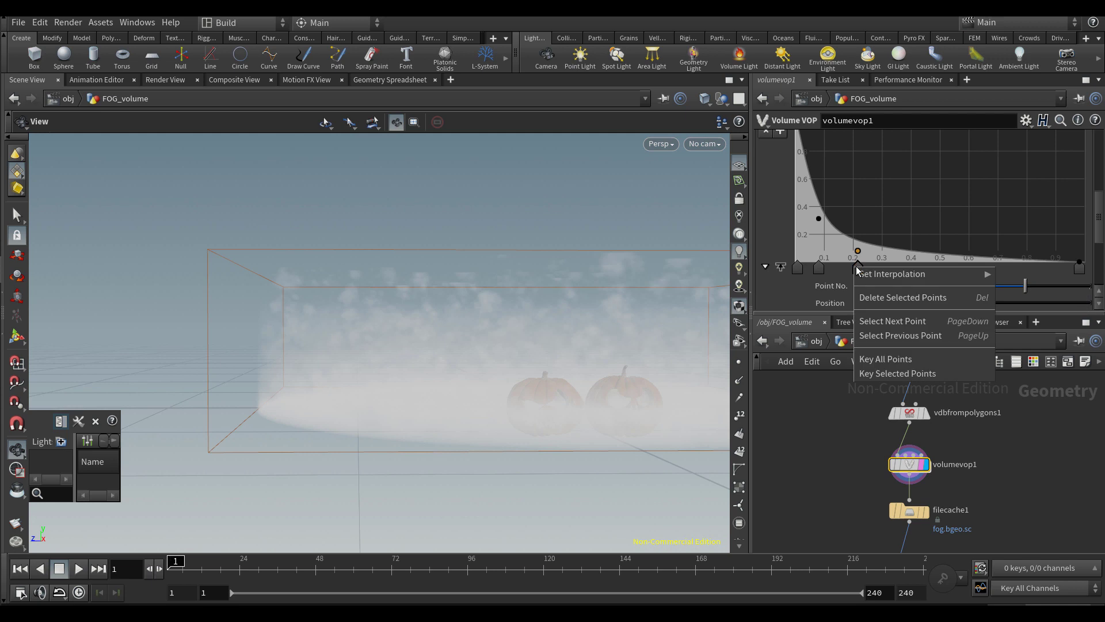
pyautogui.click(899, 297)
pyautogui.moveTo(819, 221); pyautogui.dragTo(827, 223)
# Save filecache1's updated fog to disk and set the display to the OUTPOUT_FOG null
pyautogui.moveTo(972, 526); pyautogui.dragTo(968, 484, button='middle')
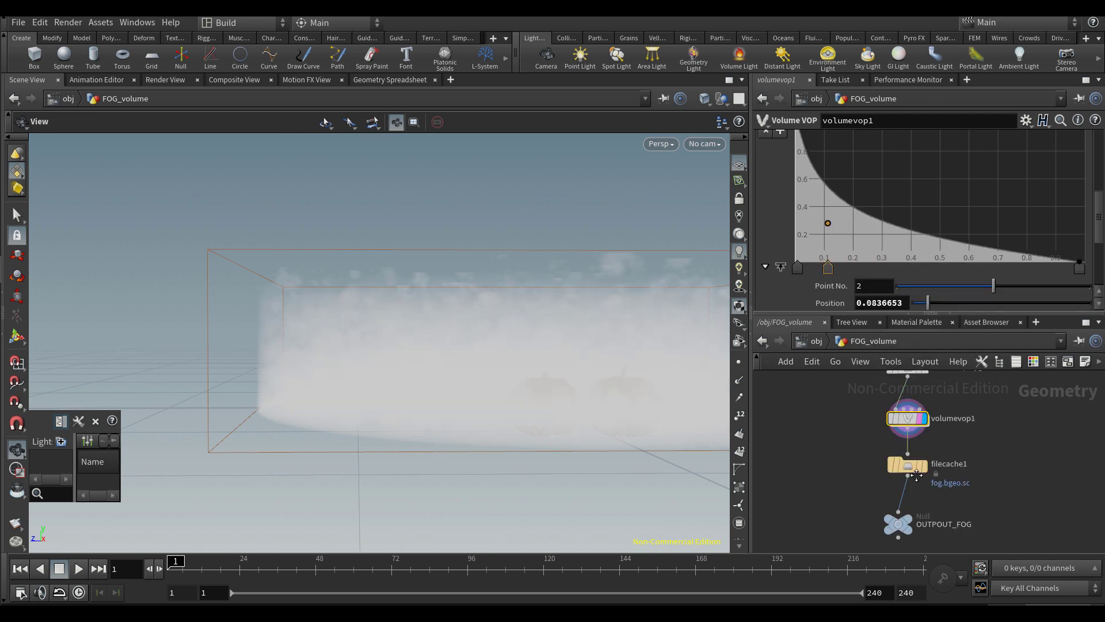
pyautogui.scroll(2, 968, 484)
pyautogui.click(905, 464)
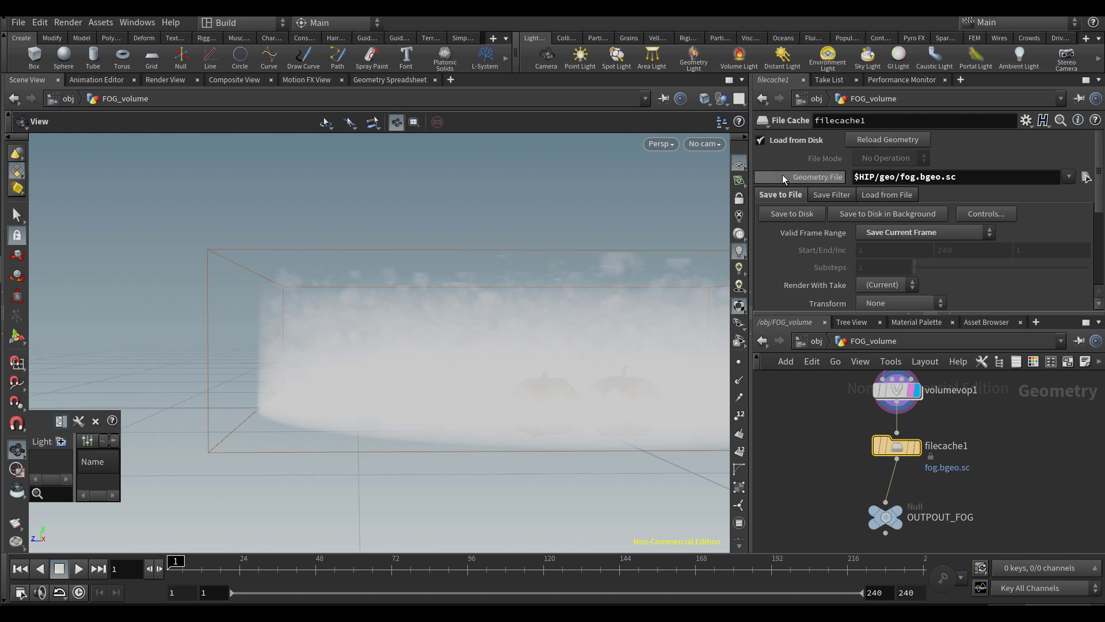
pyautogui.click(800, 214)
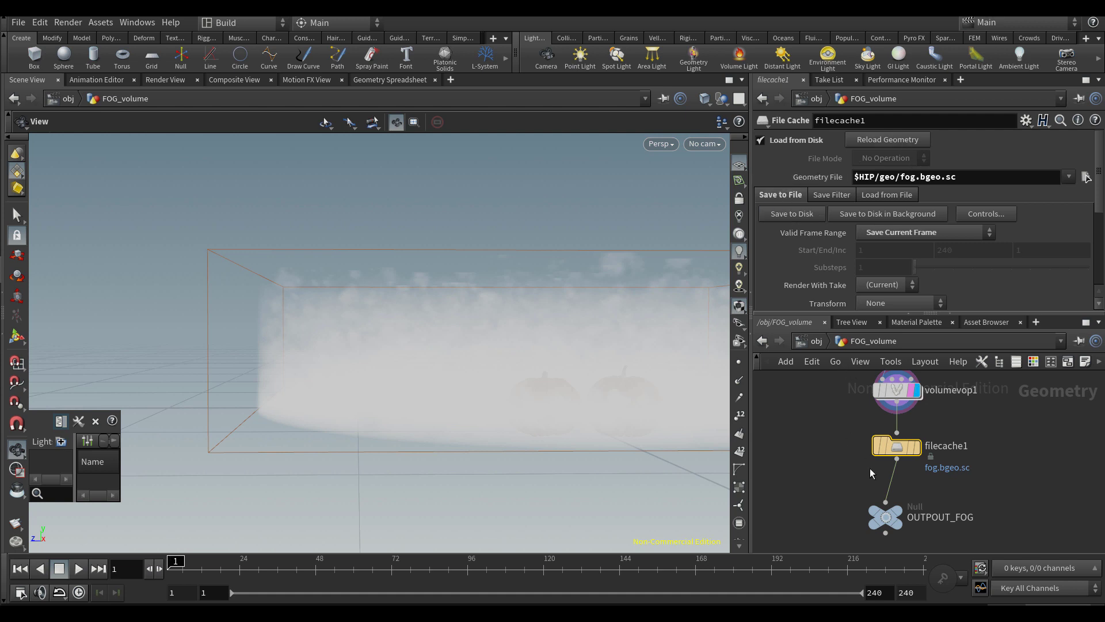
pyautogui.click(900, 524)
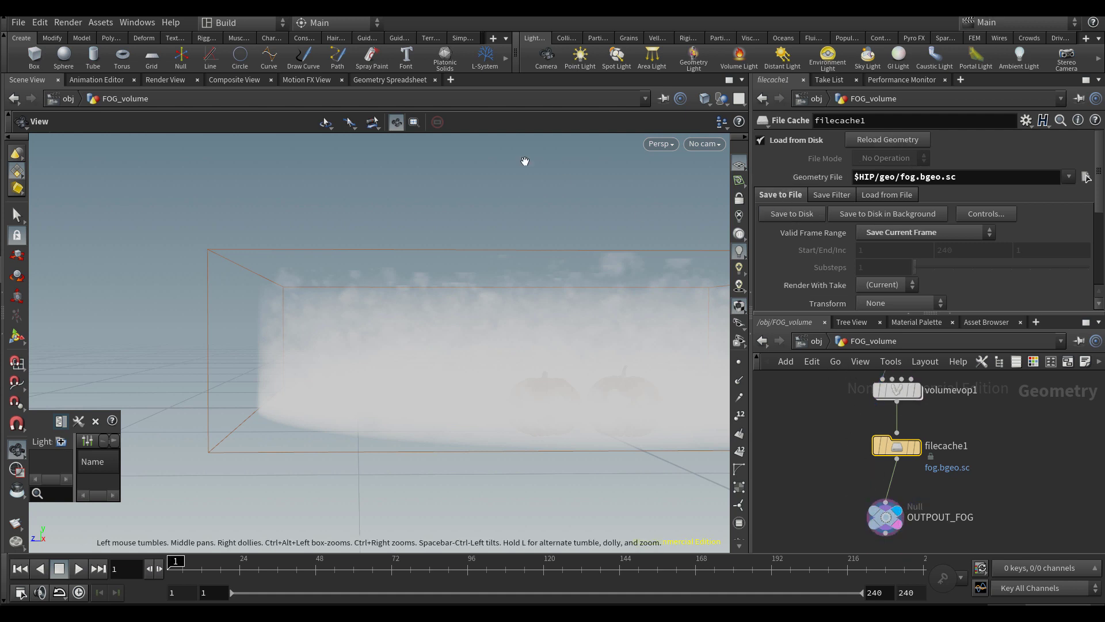
# Switch back to the Solaris desktop and store the current Karma render as a snapshot in the render gallery
pyautogui.click(219, 22)
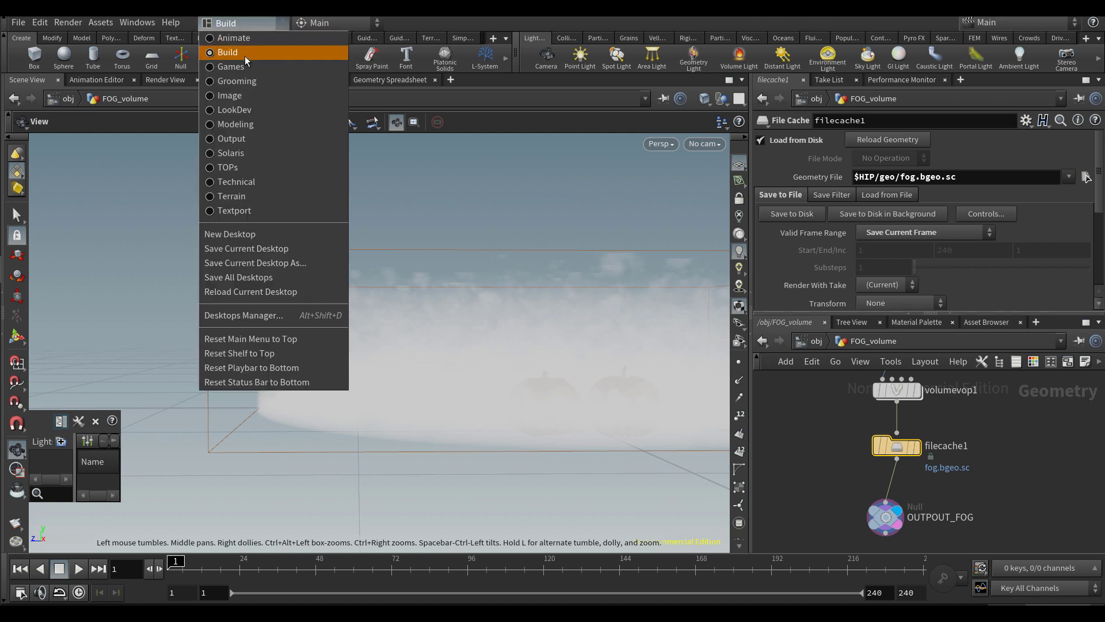
pyautogui.click(265, 152)
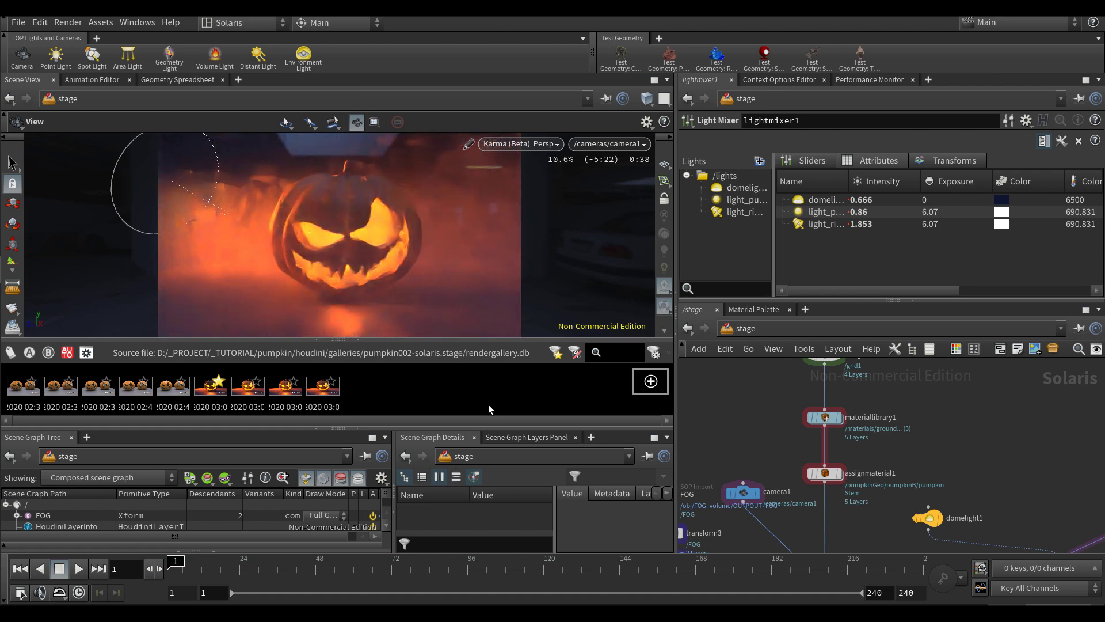
pyautogui.click(639, 386)
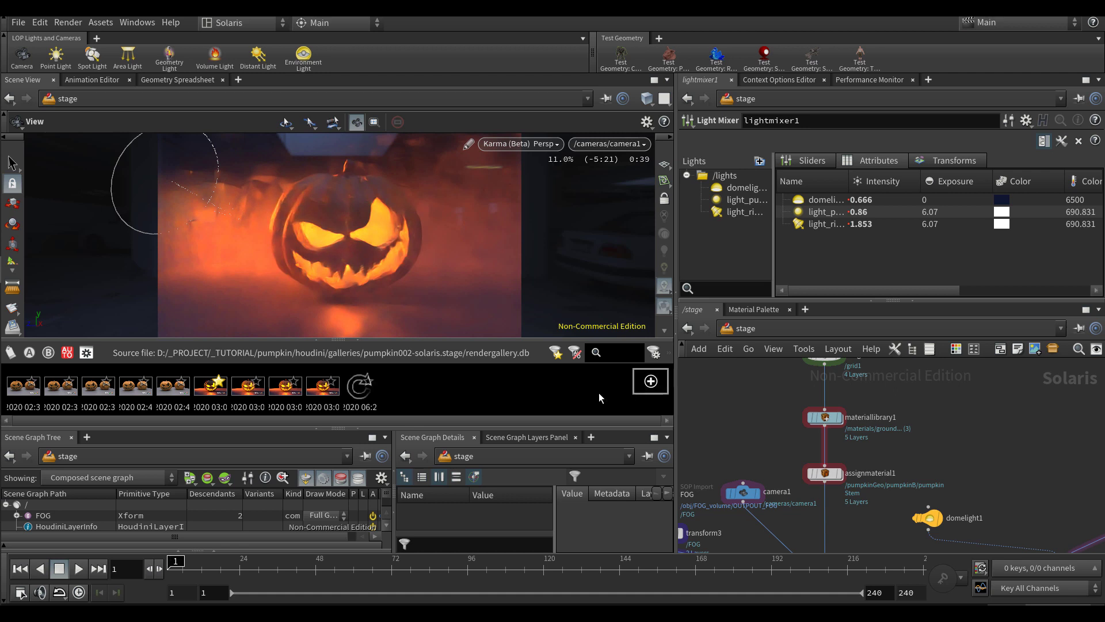
# Open materiallibrary1 and set the ground shader's Albedo Multiplier to 0.2
pyautogui.doubleClick(825, 416)
pyautogui.click(815, 384)
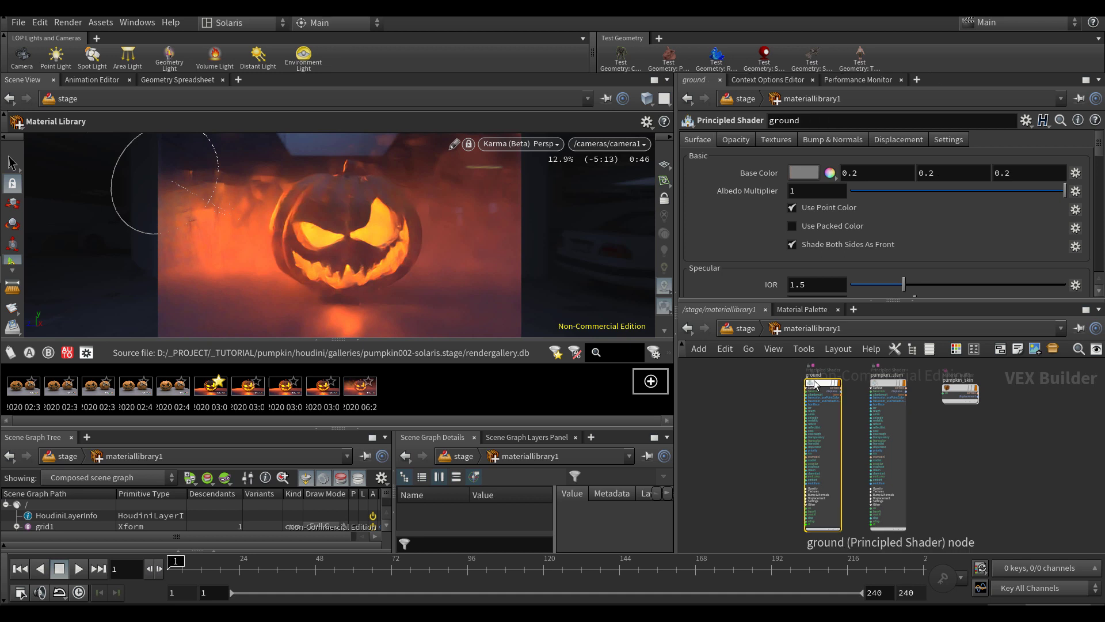
pyautogui.scroll(-2, 778, 218)
pyautogui.scroll(2, 778, 218)
pyautogui.doubleClick(820, 197)
pyautogui.write('.2')
pyautogui.press('Return')
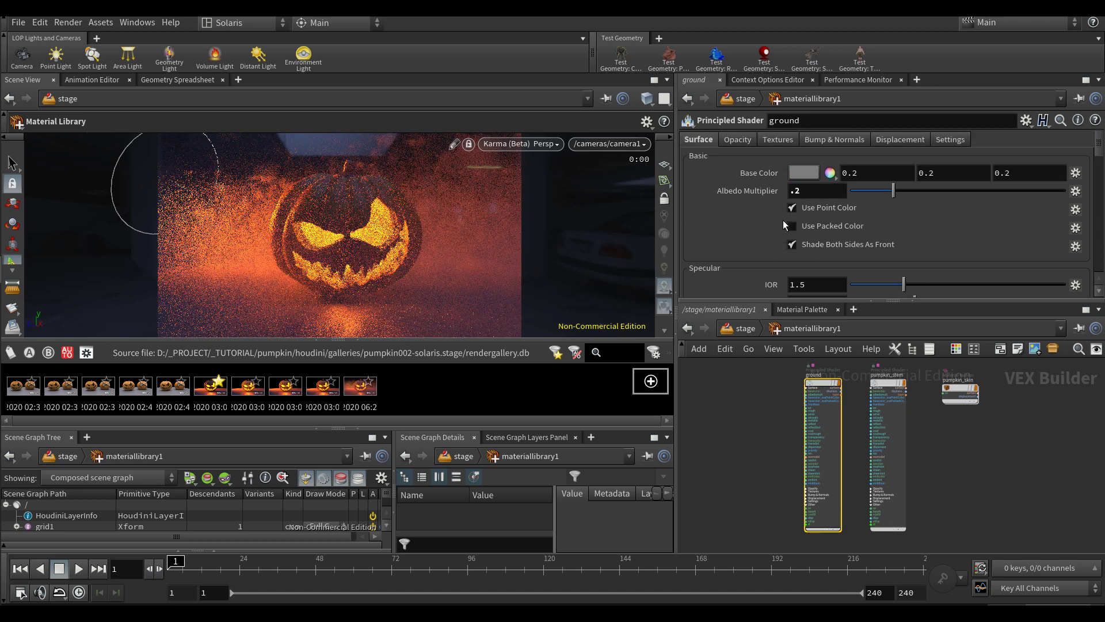
# Set the ground shader's specular Roughness to 0.15
pyautogui.scroll(-4, 768, 219)
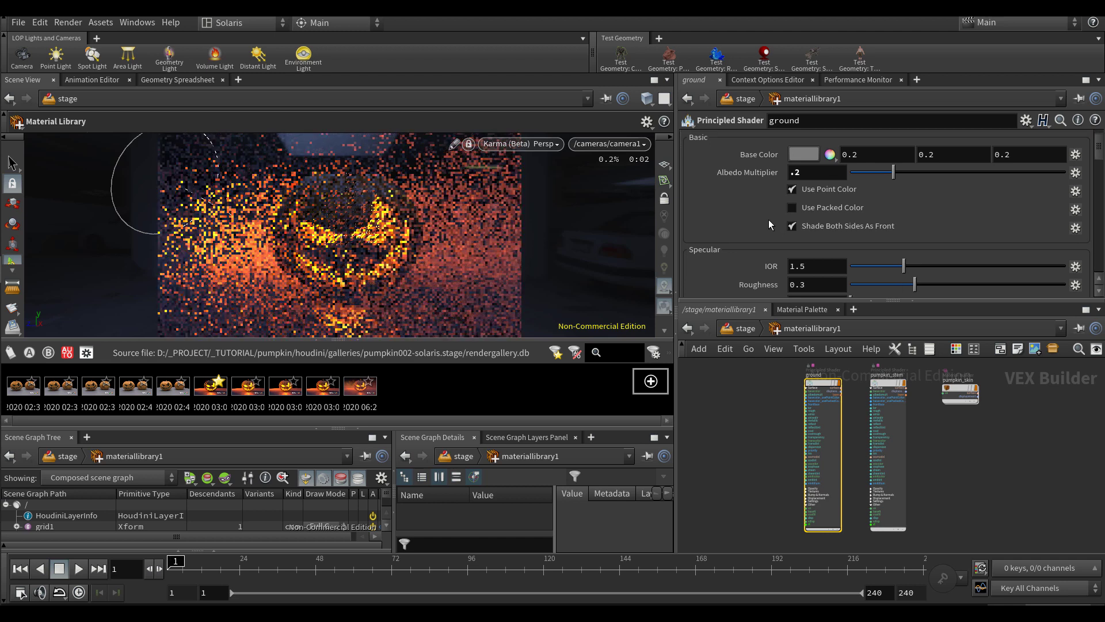
pyautogui.doubleClick(813, 230)
pyautogui.write('.15')
pyautogui.press('Return')
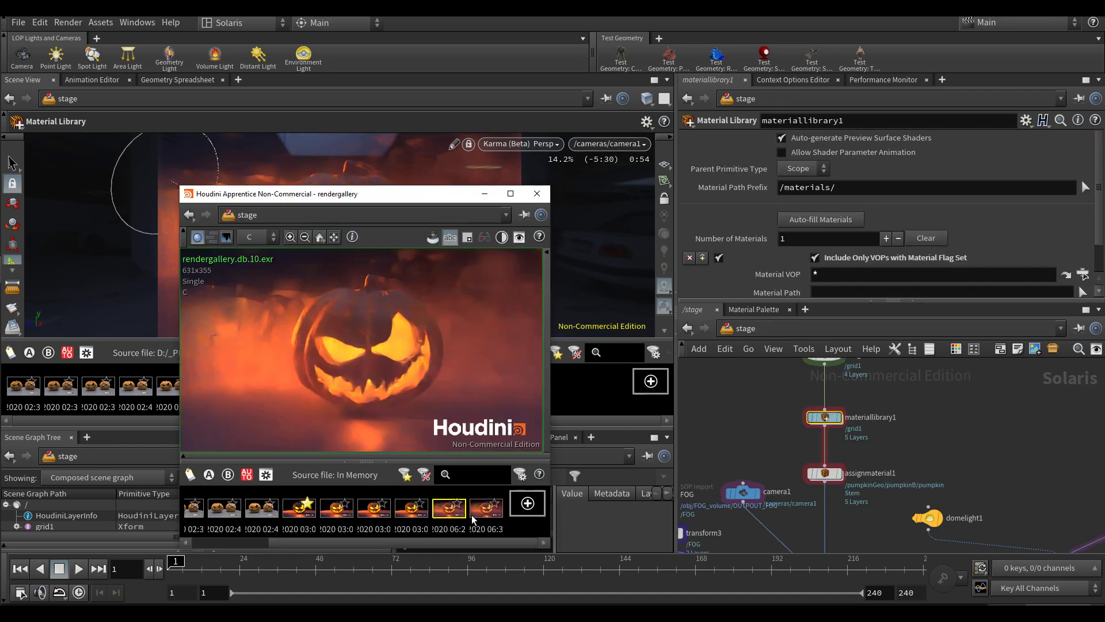
# Compare the two latest snapshots in the render gallery window
pyautogui.click(472, 515)
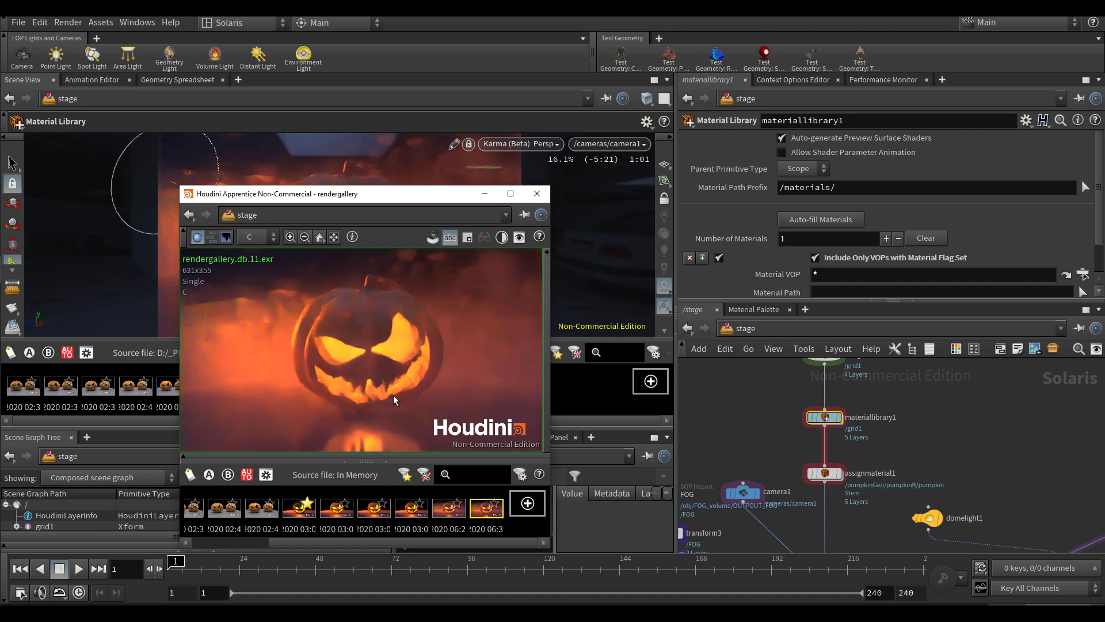
pyautogui.scroll(-2, 361, 410)
pyautogui.click(450, 514)
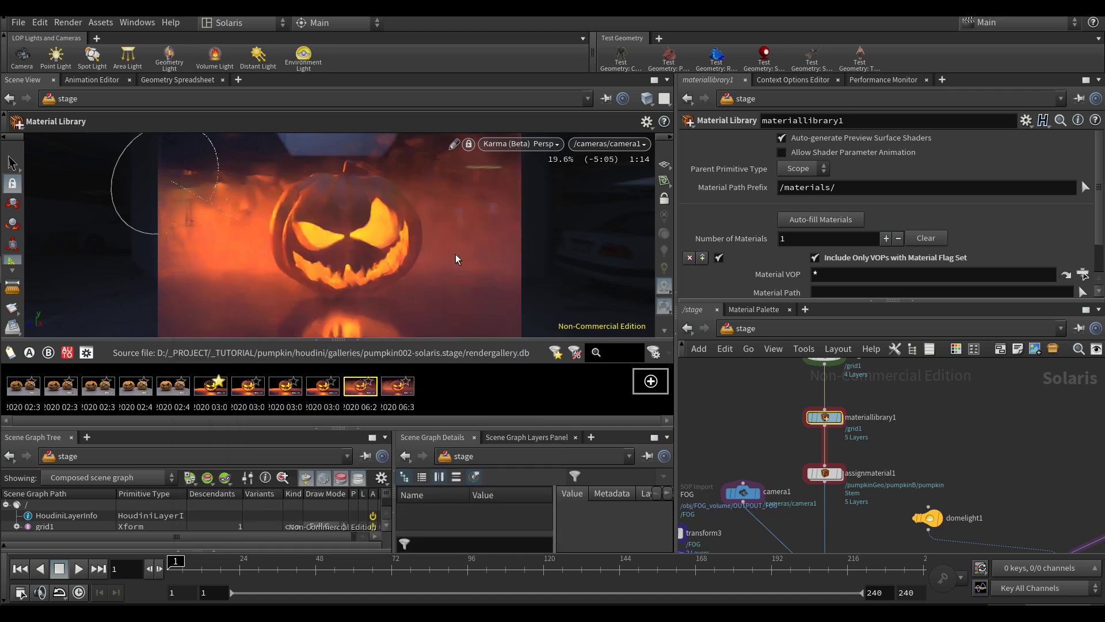
# Switch the viewport renderer back to Houdini GL
pyautogui.click(521, 144)
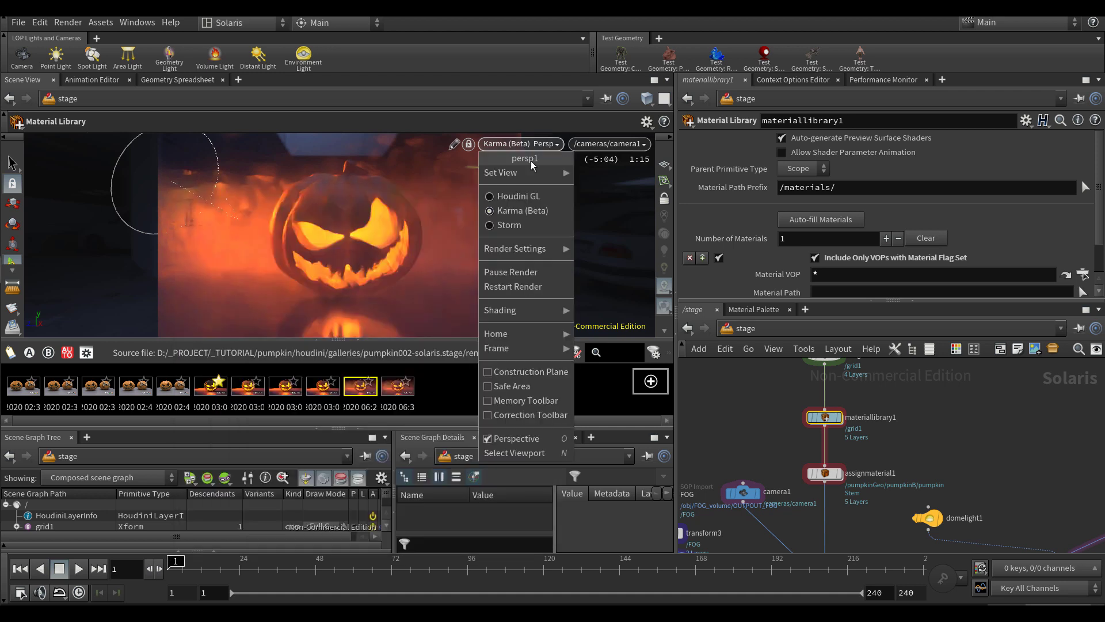
pyautogui.click(533, 195)
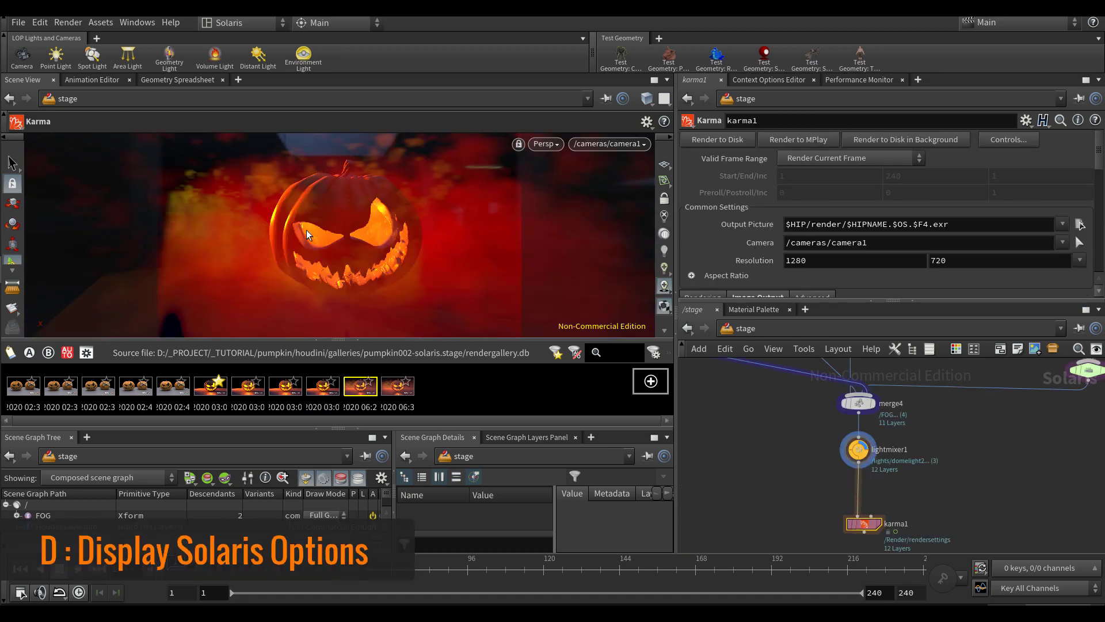
# Open the viewport's fog display options, enable Volumetric Fog, and move the dialog clear of the pumpkin view
pyautogui.press('d')
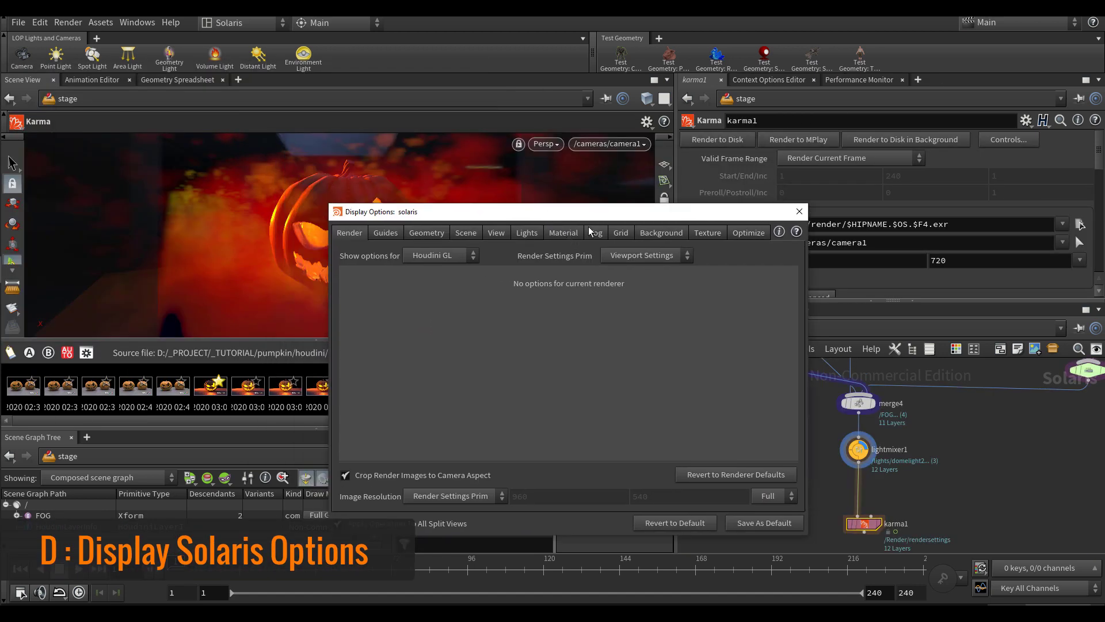
pyautogui.click(594, 233)
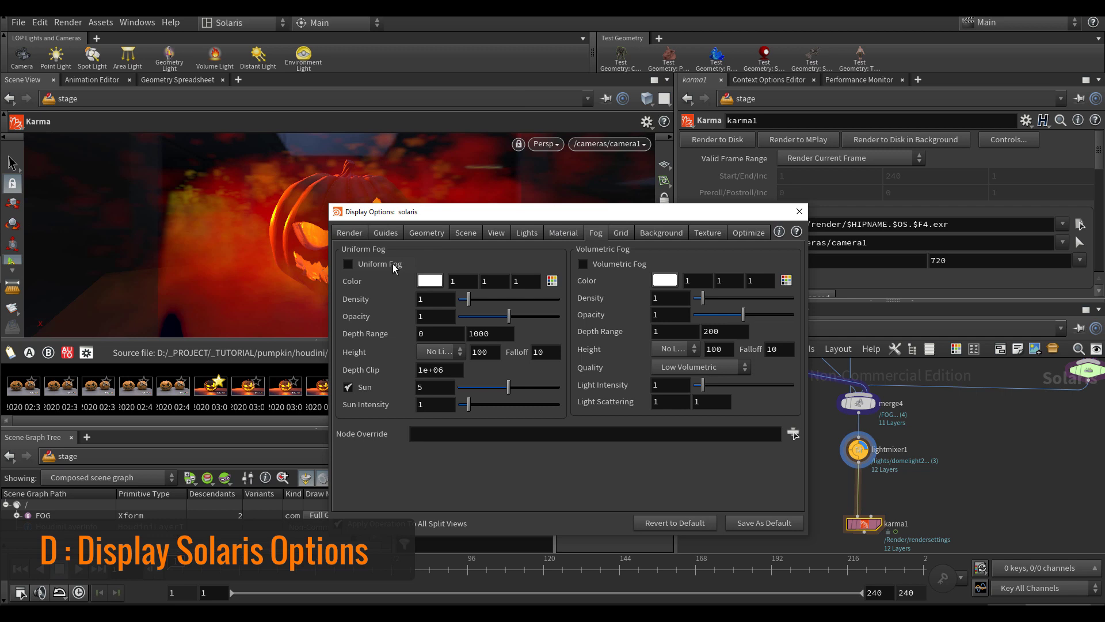
pyautogui.moveTo(524, 211); pyautogui.dragTo(395, 344)
# Disconnect transform3 from merge4 and toggle the viewport's Volumetric Fog off and on again
pyautogui.moveTo(785, 381); pyautogui.dragTo(826, 444, button='middle')
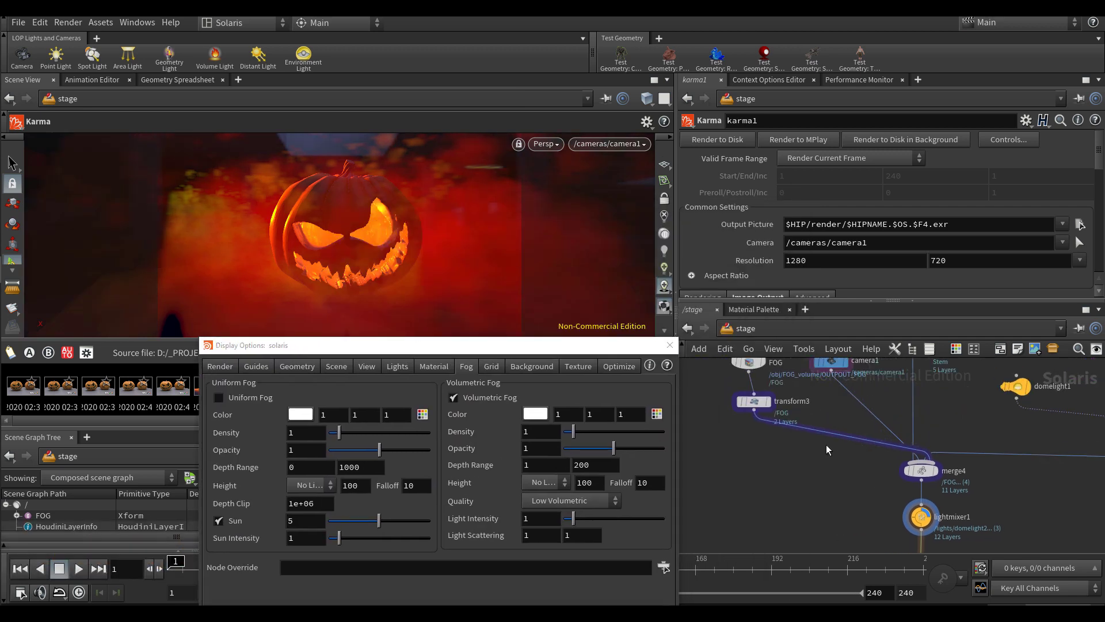
pyautogui.press('Delete')
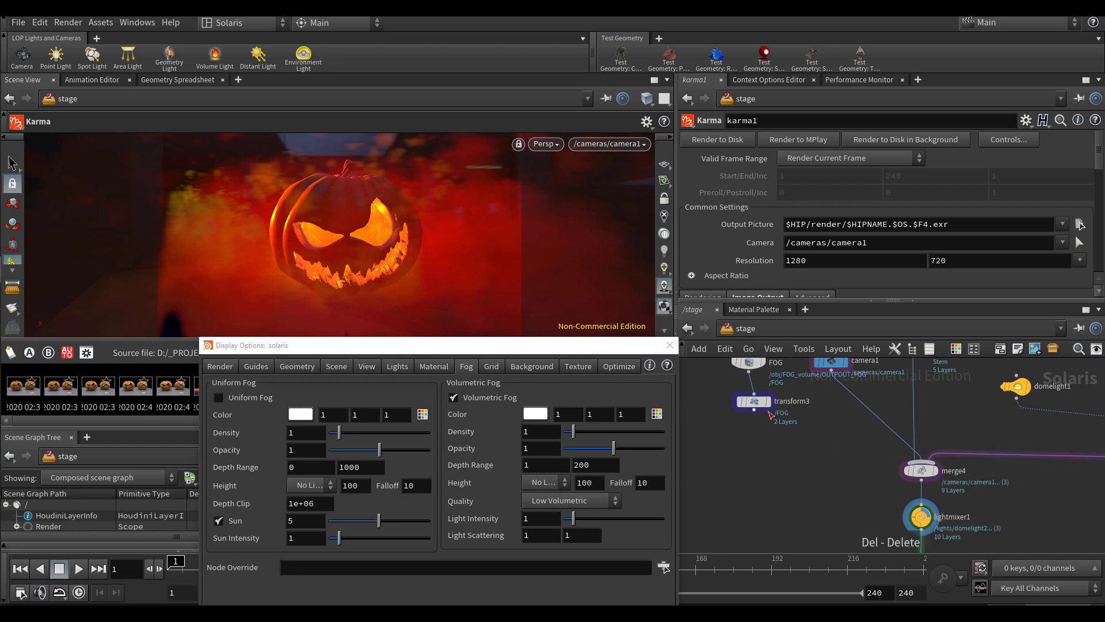
pyautogui.click(489, 401)
pyautogui.click(488, 401)
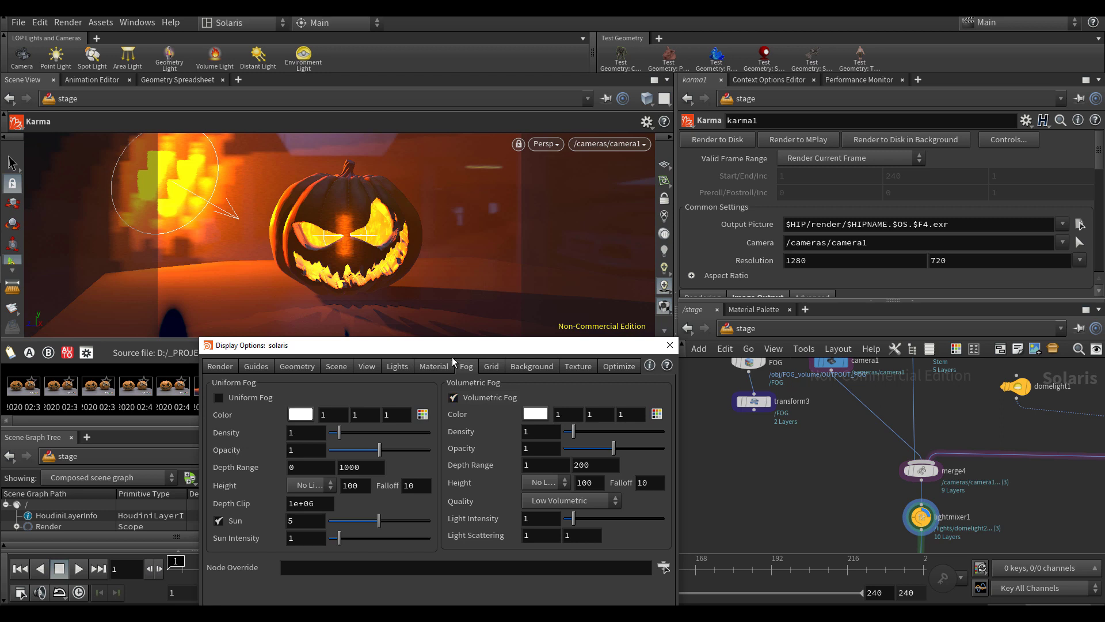
# Set the volumetric fog's Opacity to 1.22 and its Density to 2.24
pyautogui.moveTo(444, 350); pyautogui.dragTo(512, 373)
pyautogui.scroll(-2, 917, 426)
pyautogui.moveTo(1024, 402); pyautogui.dragTo(875, 480, button='middle')
pyautogui.scroll(2, 938, 471)
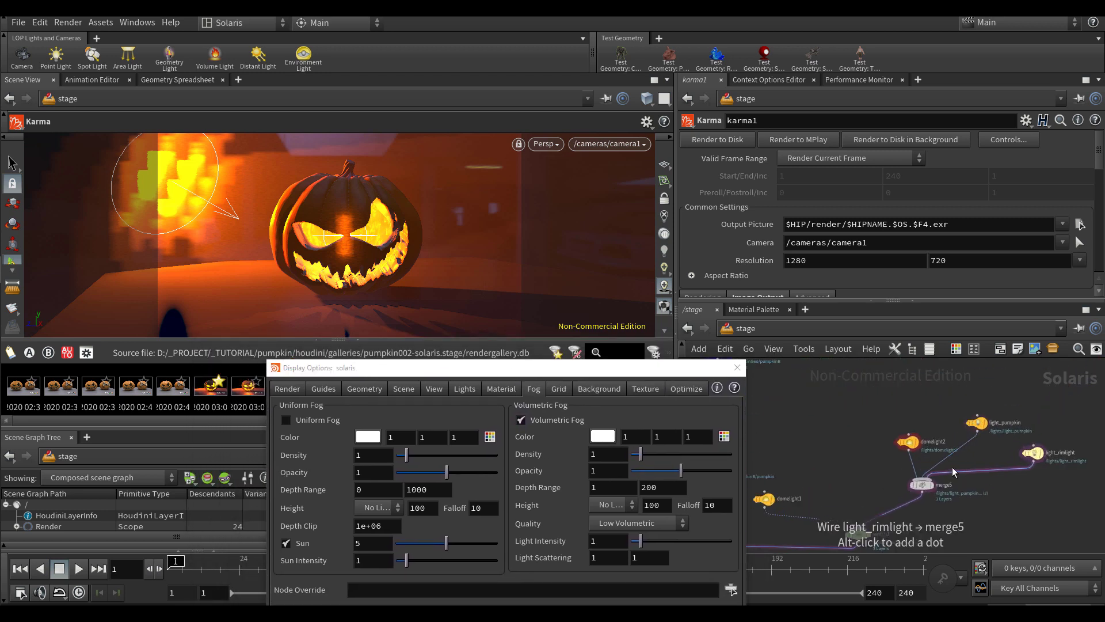
pyautogui.moveTo(681, 471); pyautogui.dragTo(654, 461)
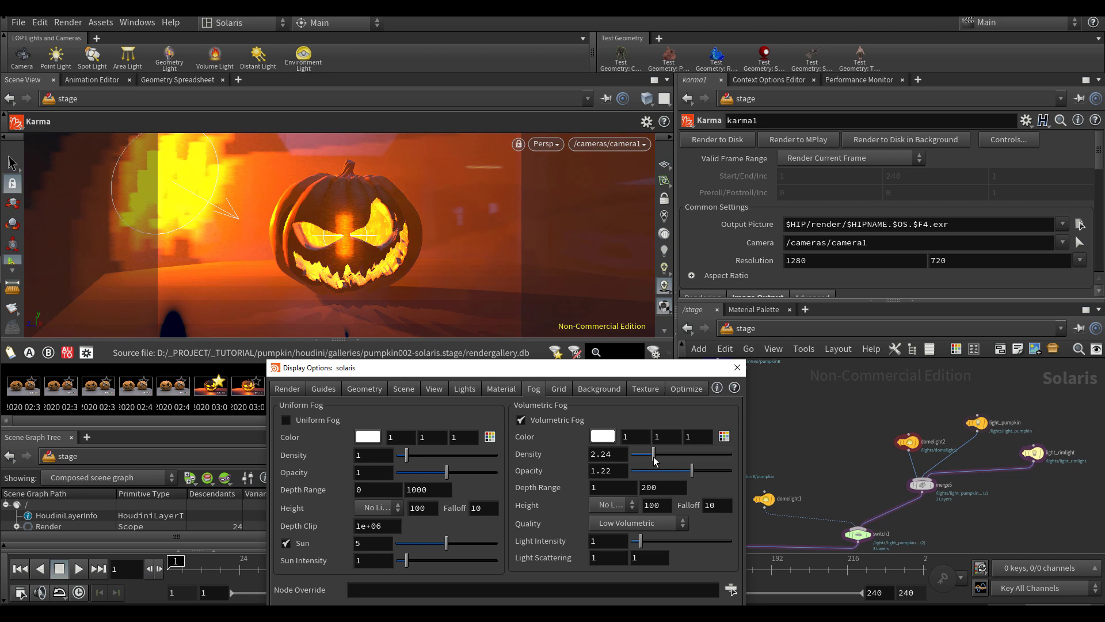
# Set the volumetric fog's Quality to High Volumetric, keep its Height at No Limit, and close the display options
pyautogui.click(638, 523)
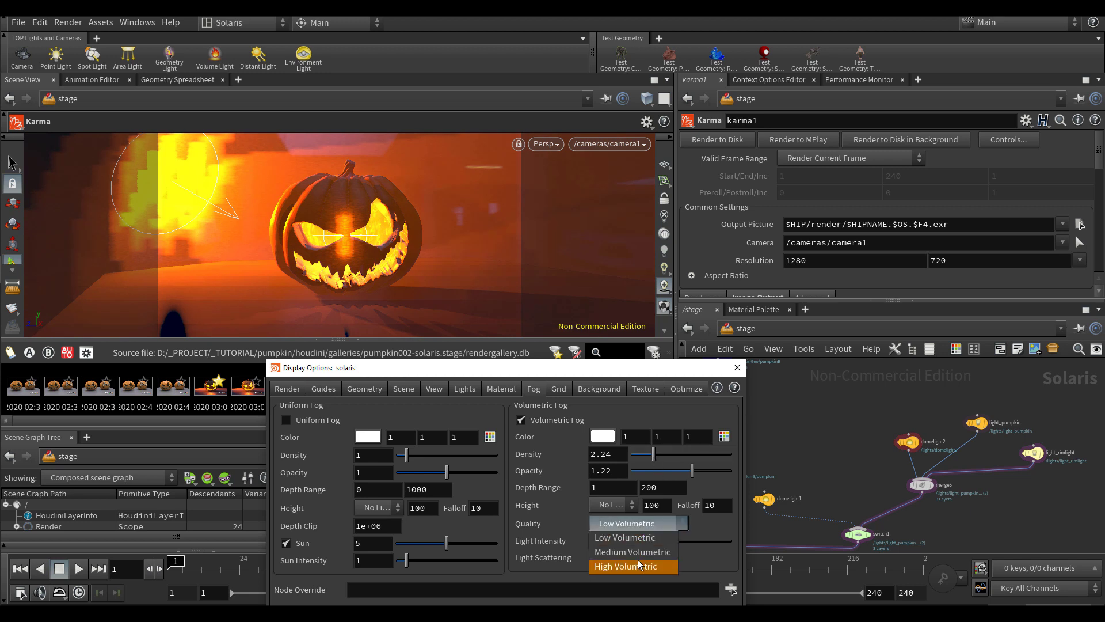
pyautogui.click(628, 566)
pyautogui.click(615, 505)
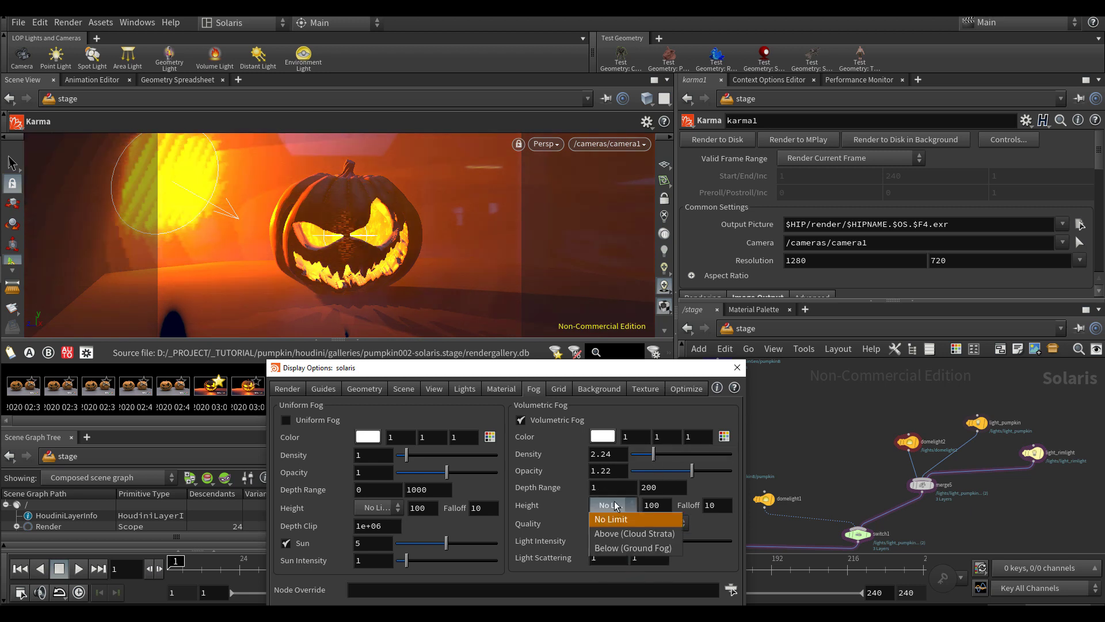
pyautogui.click(613, 503)
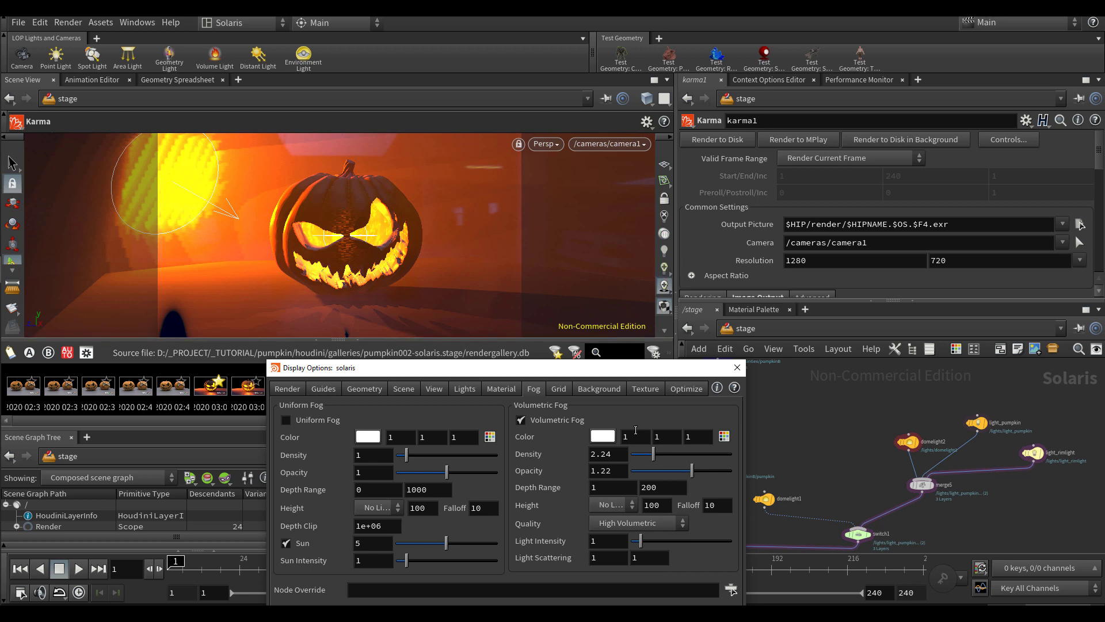
pyautogui.click(737, 368)
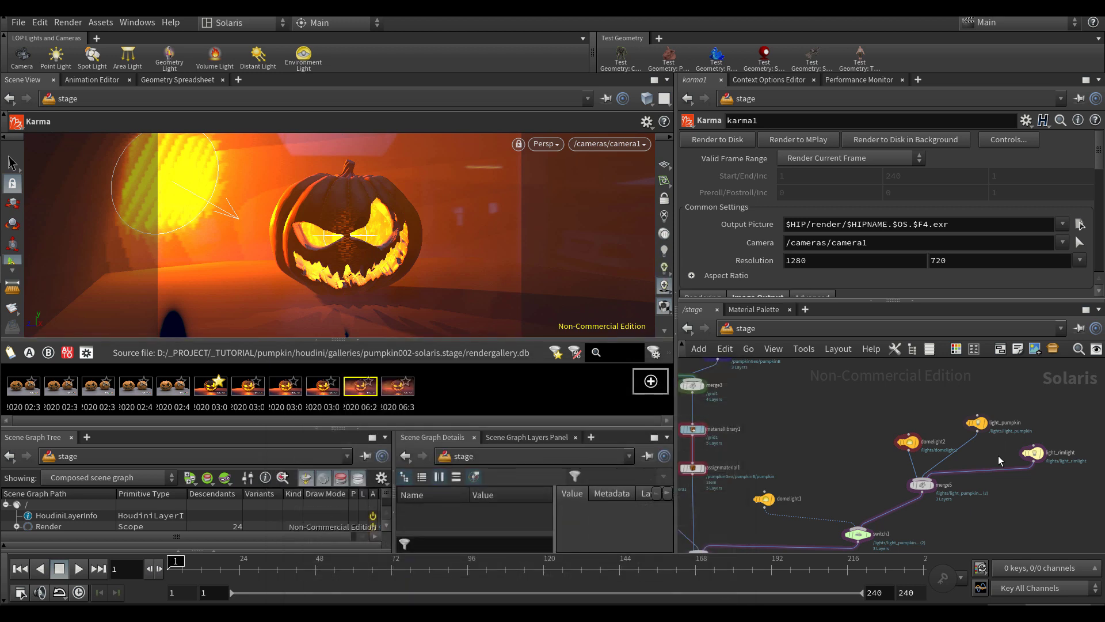
# Select light_rimlight and try a spotlight Angle of 20, settling on 25
pyautogui.moveTo(998, 454); pyautogui.dragTo(955, 451, button='middle')
pyautogui.scroll(3, 955, 452)
pyautogui.moveTo(955, 456); pyautogui.dragTo(1039, 454)
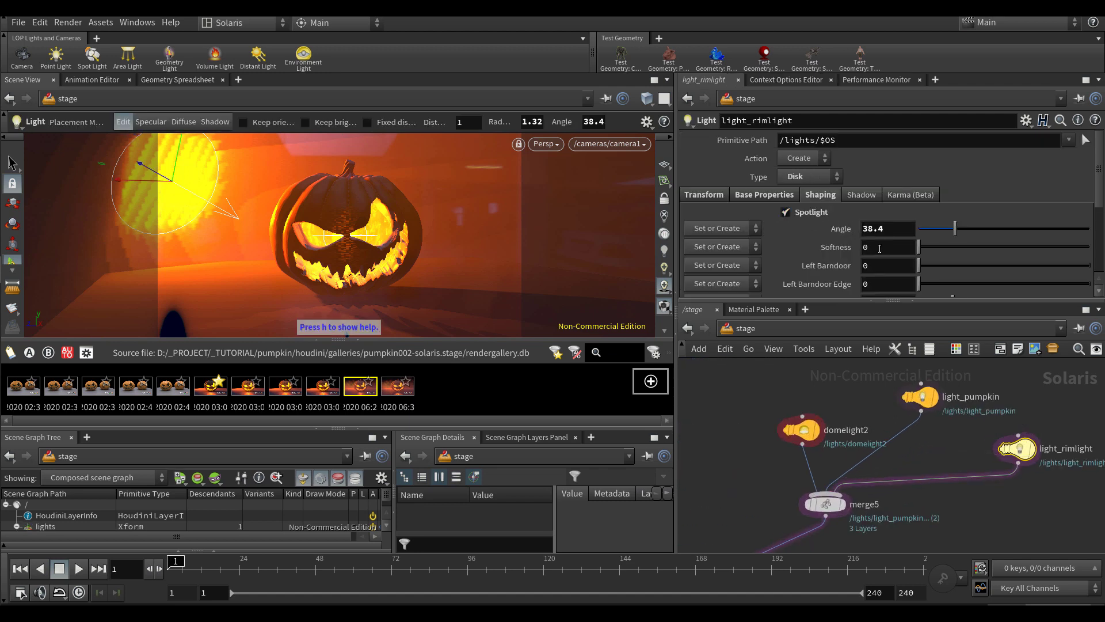
pyautogui.click(886, 230)
pyautogui.write('20')
pyautogui.press('Return')
pyautogui.click(885, 230)
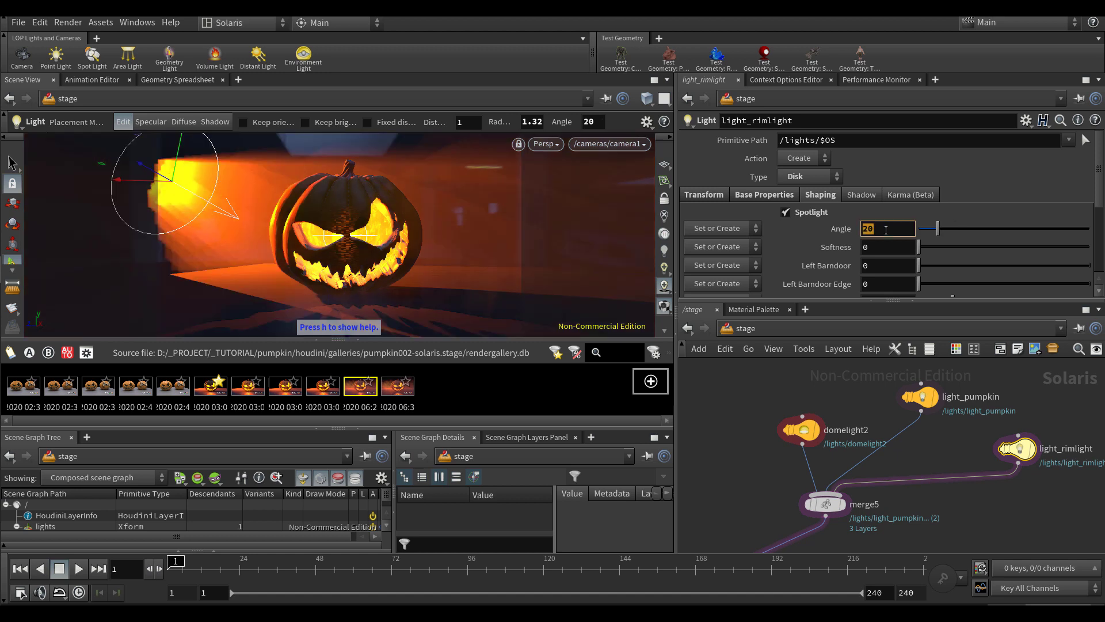
pyautogui.write('25')
pyautogui.press('Return')
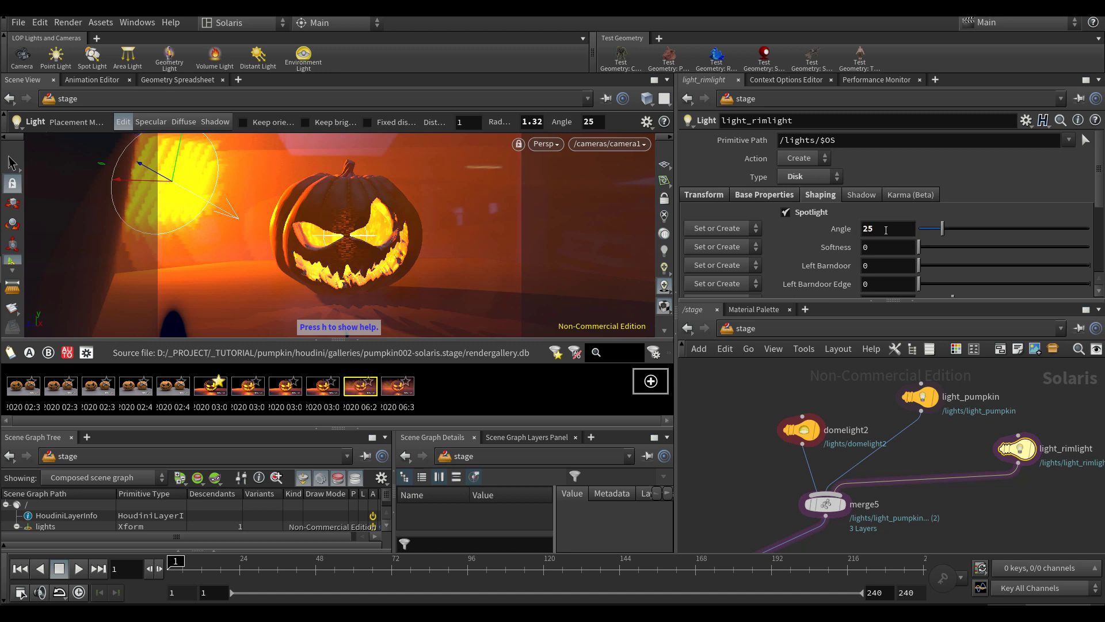
pyautogui.click(885, 229)
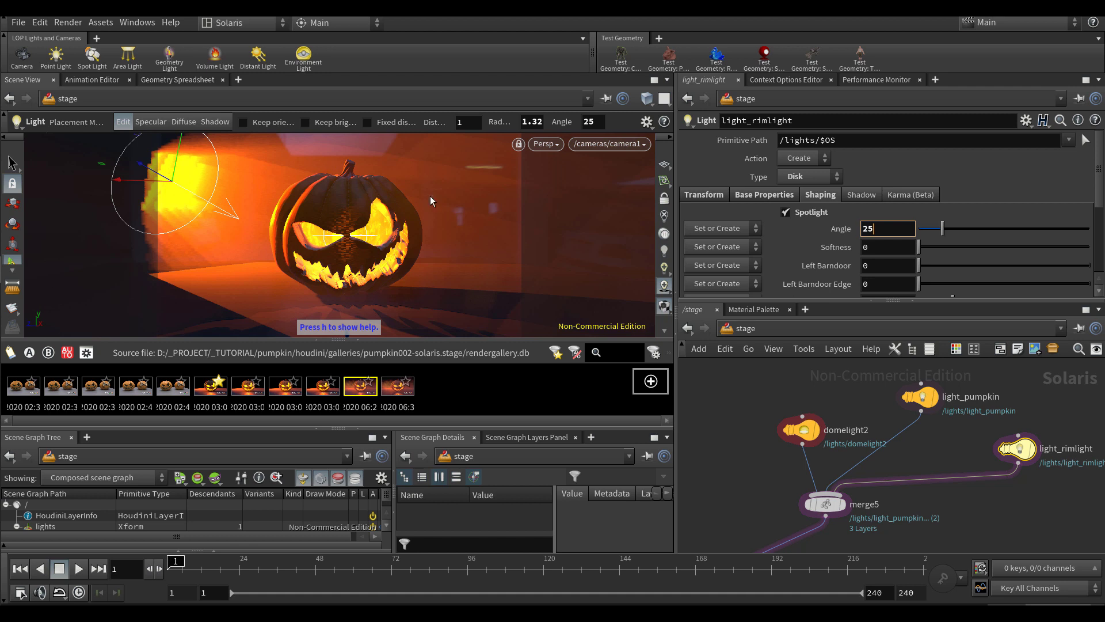
# Select the karma1 node below lightmixer1 and show the sampling parameters of its Rendering settings
pyautogui.scroll(-3, 794, 519)
pyautogui.moveTo(795, 518); pyautogui.dragTo(857, 425, button='middle')
pyautogui.moveTo(788, 500); pyautogui.dragTo(964, 441, button='middle')
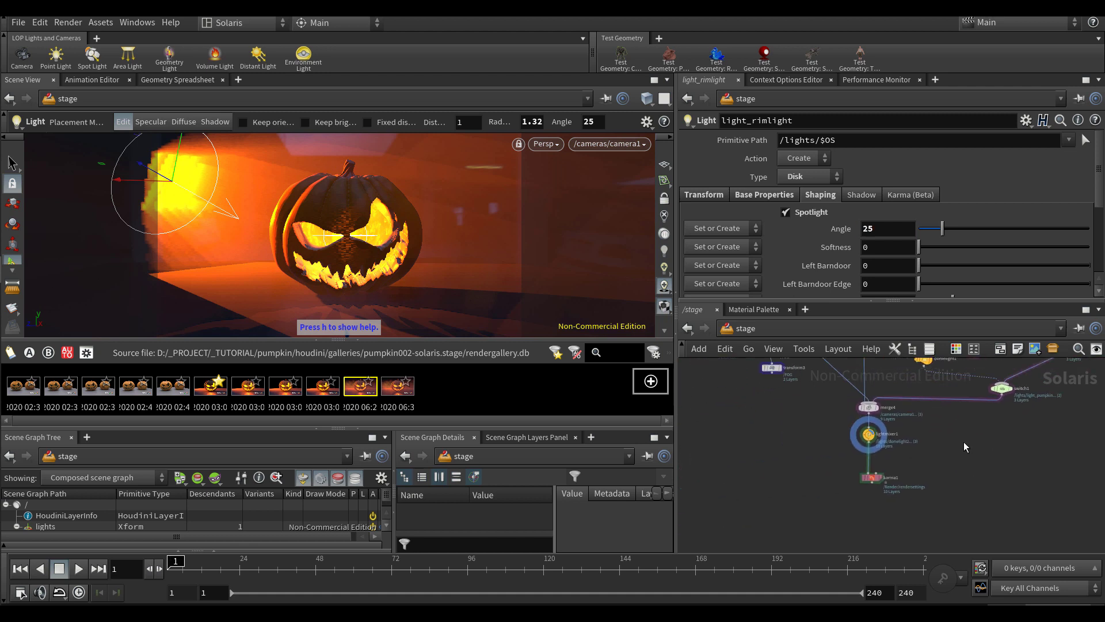
pyautogui.scroll(3, 880, 488)
pyautogui.moveTo(893, 536); pyautogui.dragTo(831, 452)
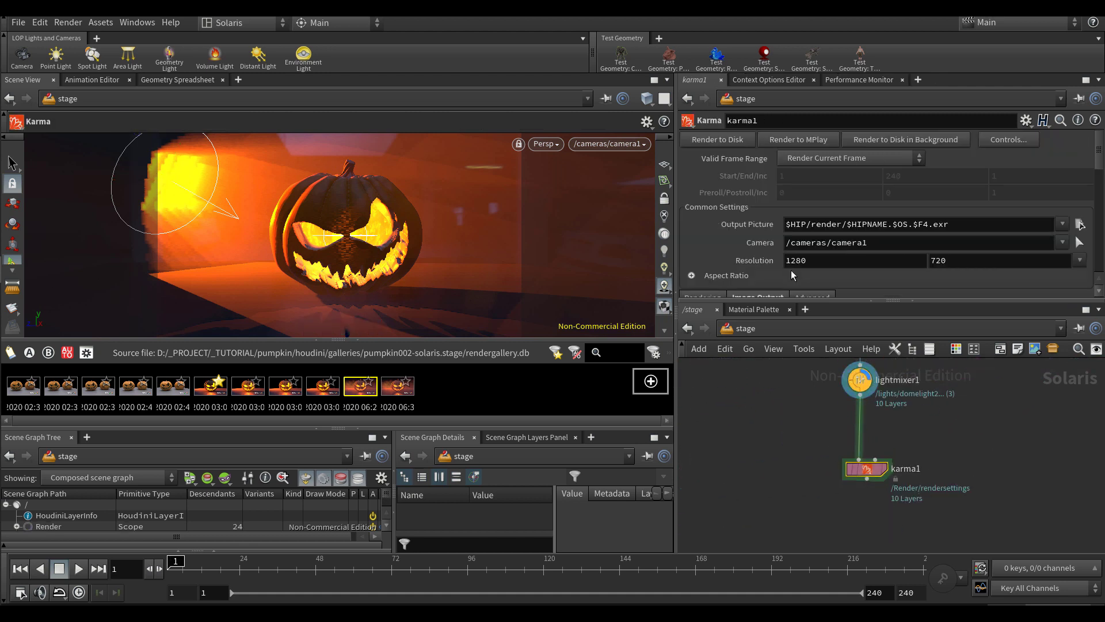
pyautogui.scroll(-8, 777, 206)
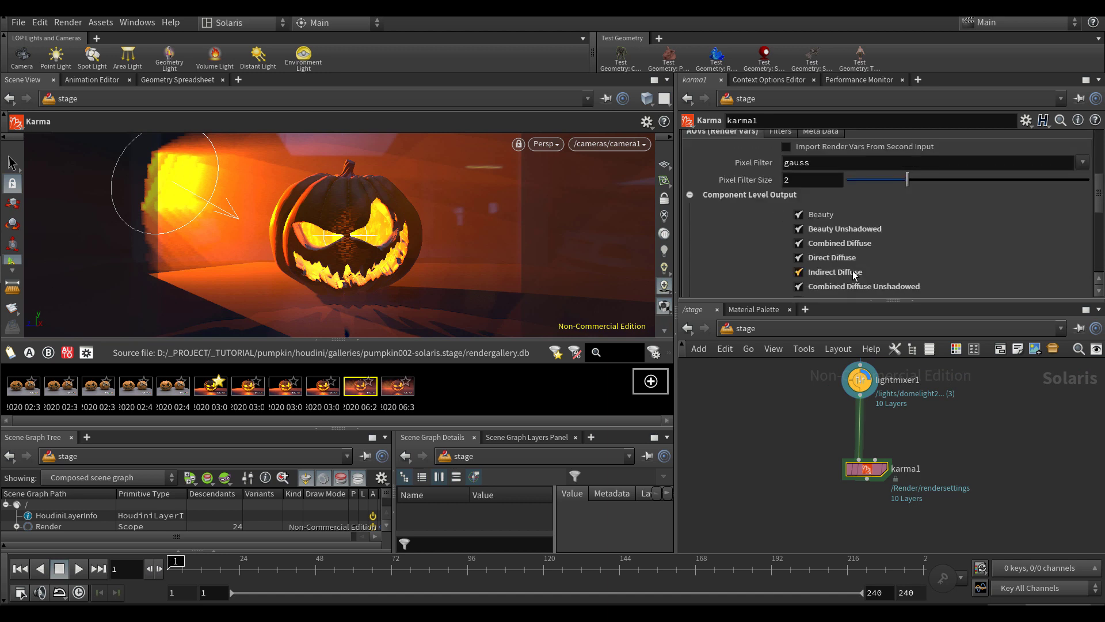
pyautogui.scroll(5, 760, 205)
pyautogui.click(703, 183)
pyautogui.scroll(-4, 774, 189)
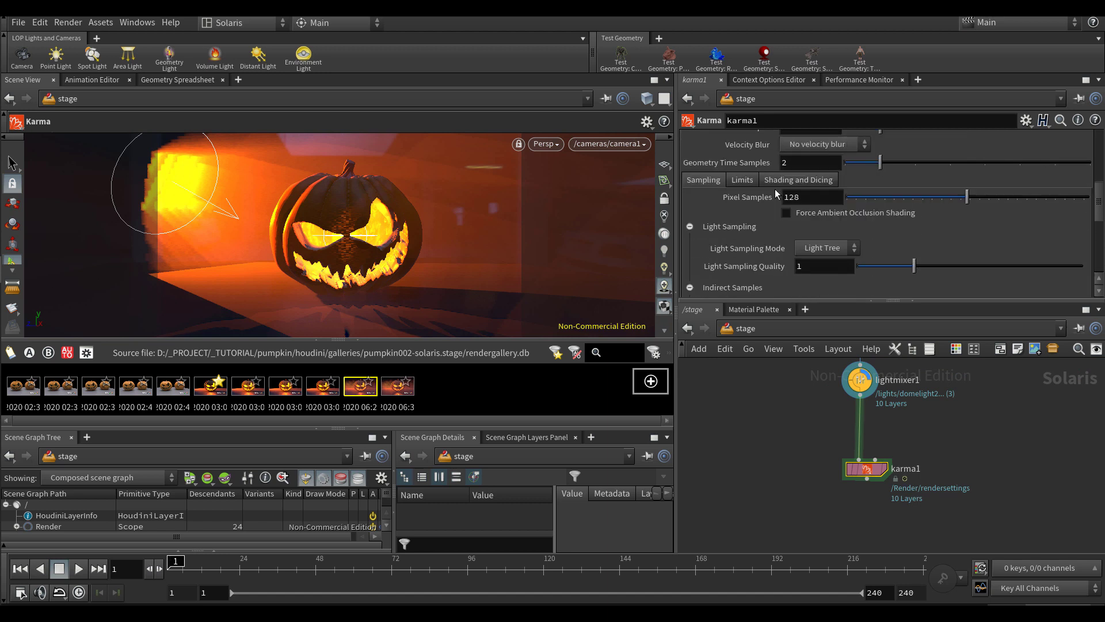
# Review karma1's Pixel Samples, light sampling and indirect Max Ray Samples settings
pyautogui.click(805, 215)
pyautogui.scroll(-1, 750, 242)
pyautogui.scroll(5, 751, 240)
pyautogui.scroll(-5, 751, 239)
pyautogui.scroll(-3, 752, 242)
pyautogui.moveTo(828, 253); pyautogui.dragTo(784, 255)
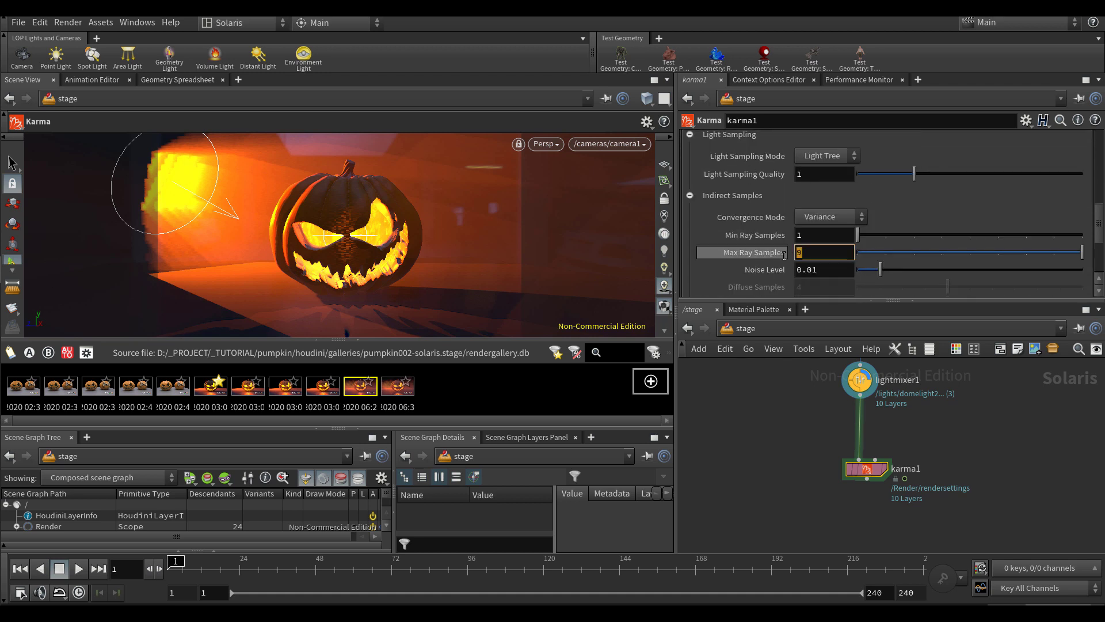
pyautogui.press('Return')
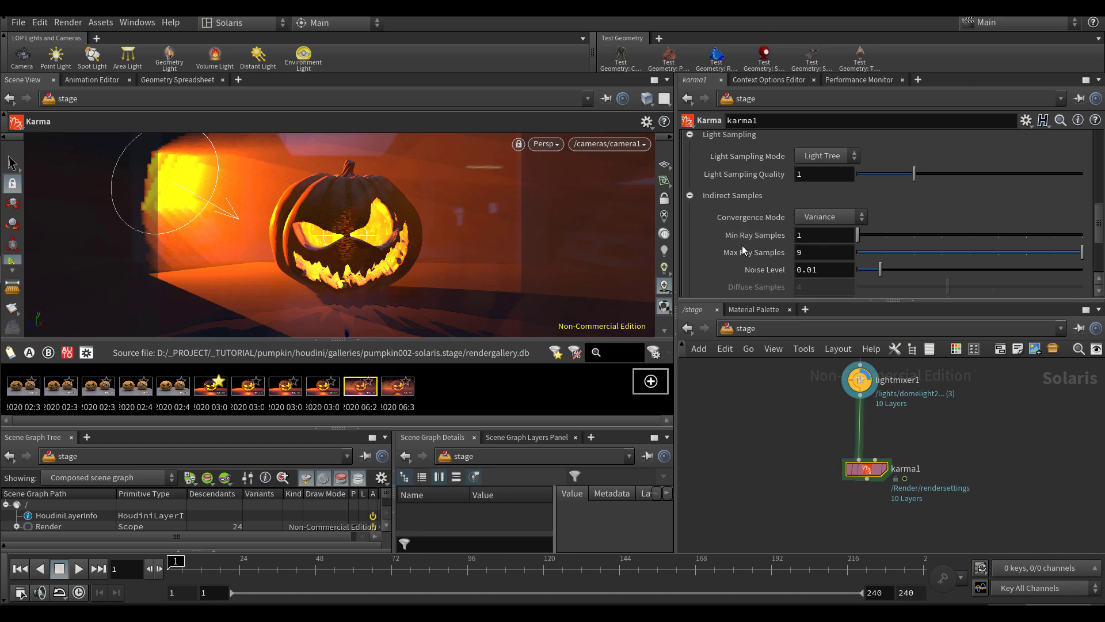
# Set karma1's indirect sampling Noise Level to 0.005 and return to the common render settings
pyautogui.click(824, 270)
pyautogui.press('Return')
pyautogui.click(825, 271)
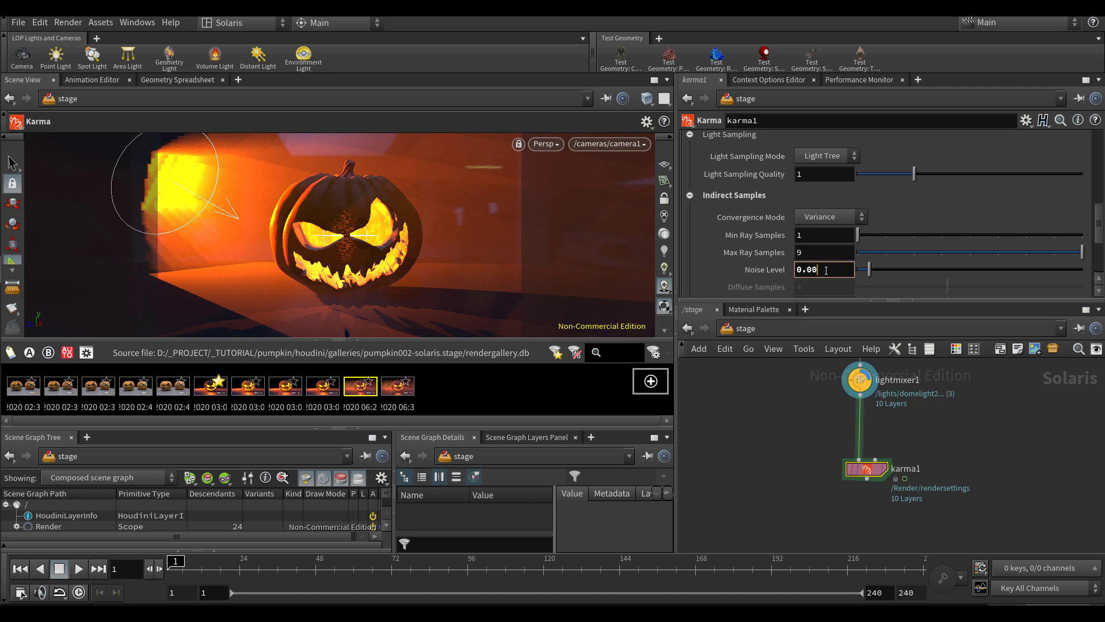
pyautogui.press('Escape')
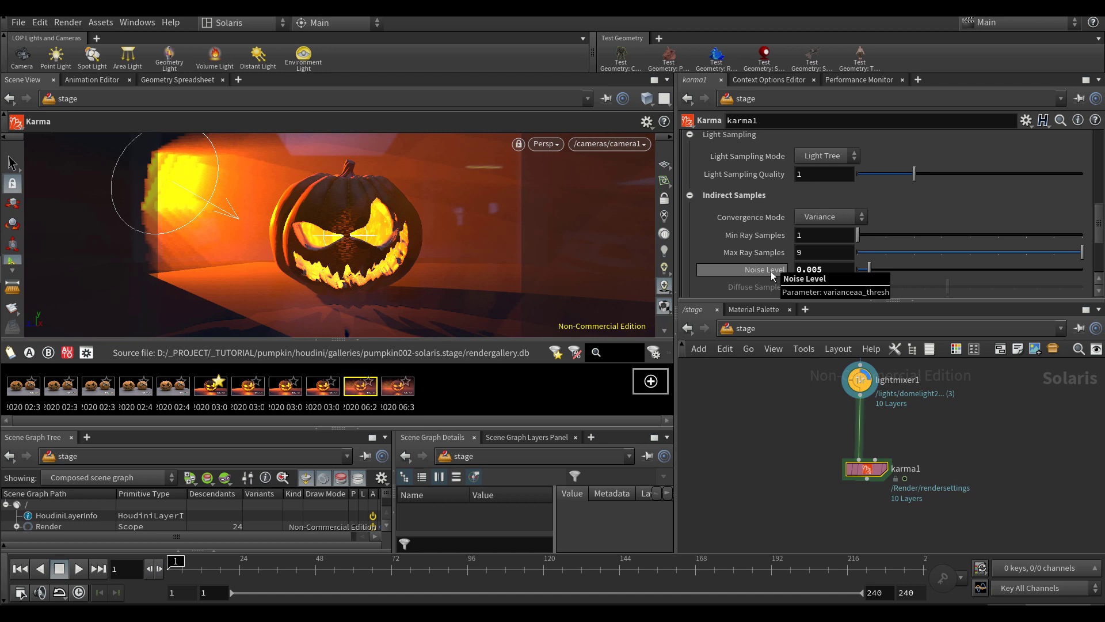
pyautogui.scroll(3, 765, 258)
pyautogui.scroll(3, 765, 258)
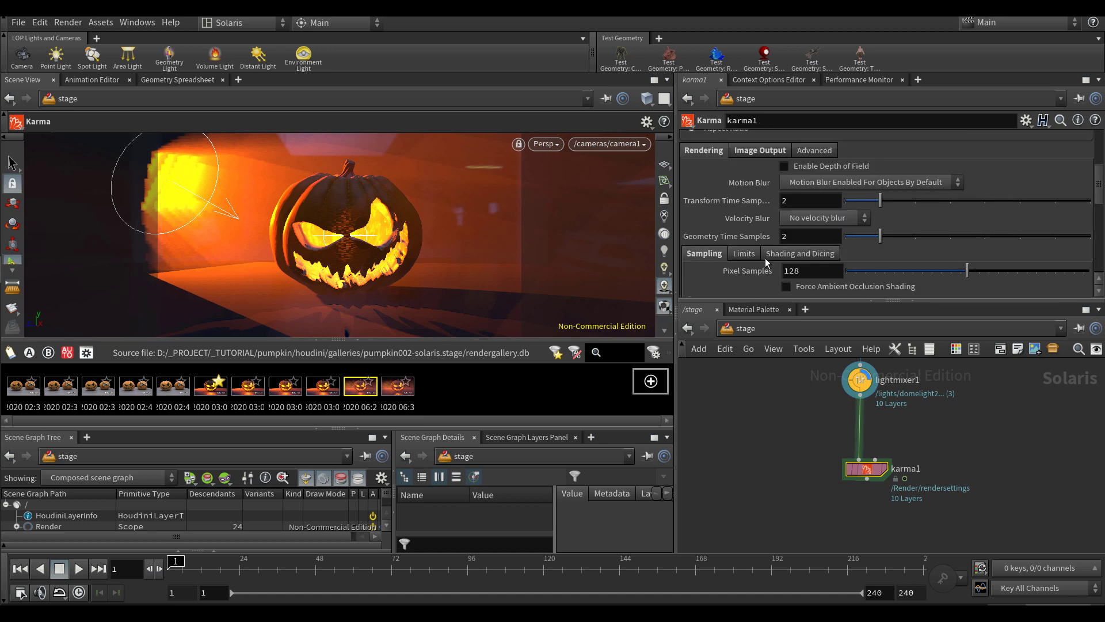
pyautogui.scroll(3, 765, 258)
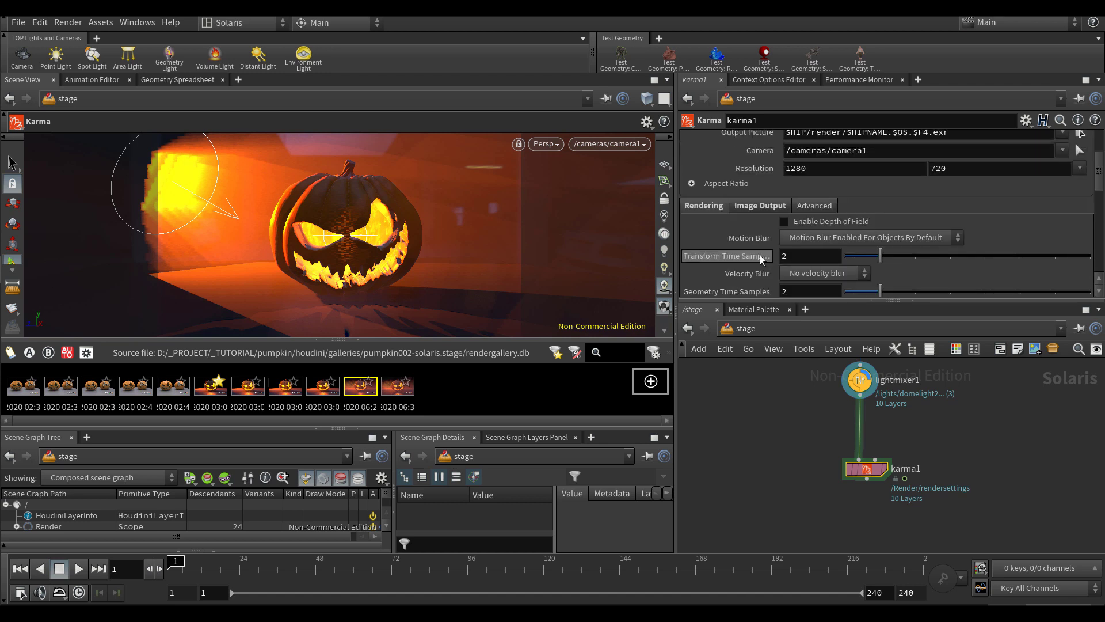
pyautogui.scroll(1, 760, 258)
pyautogui.scroll(4, 755, 252)
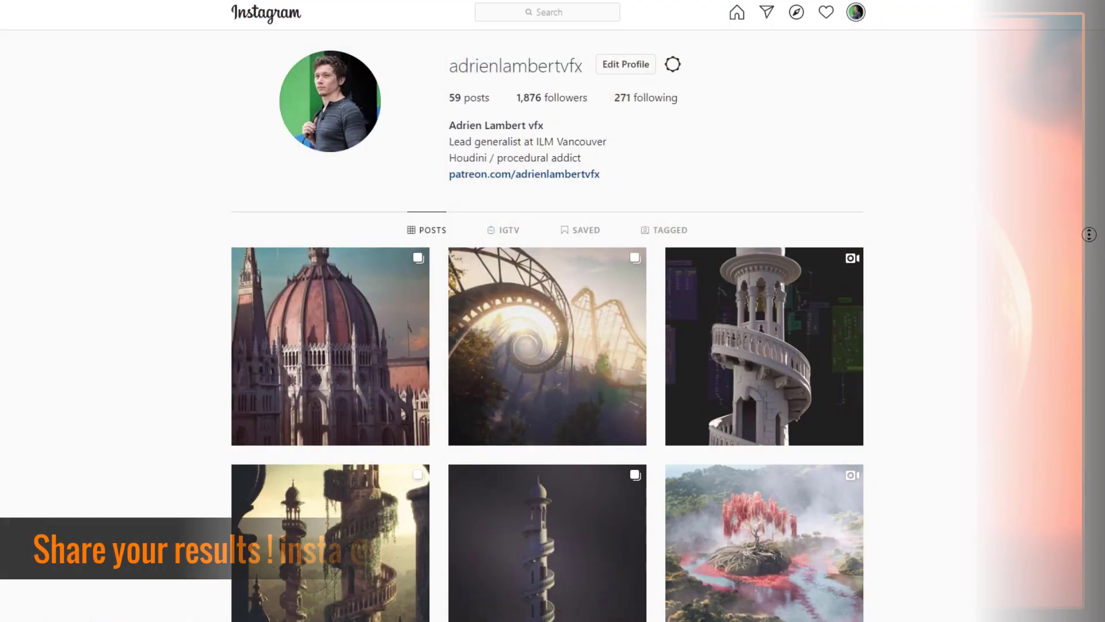
pyautogui.scroll(-2, 1088, 248)
pyautogui.scroll(-2, 1088, 247)
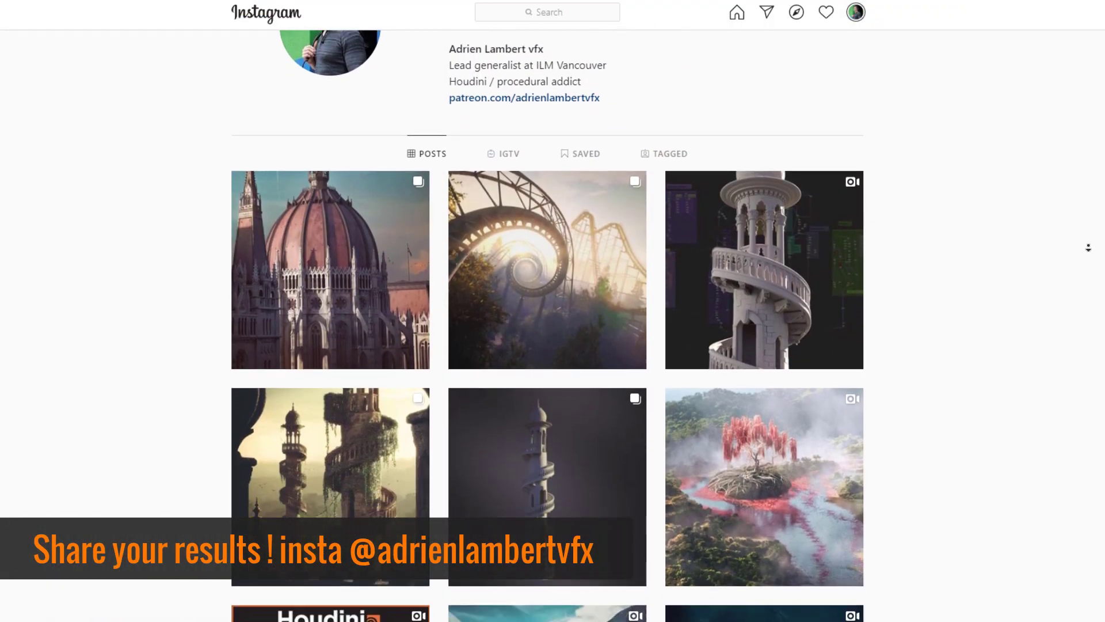
pyautogui.scroll(-2, 1088, 248)
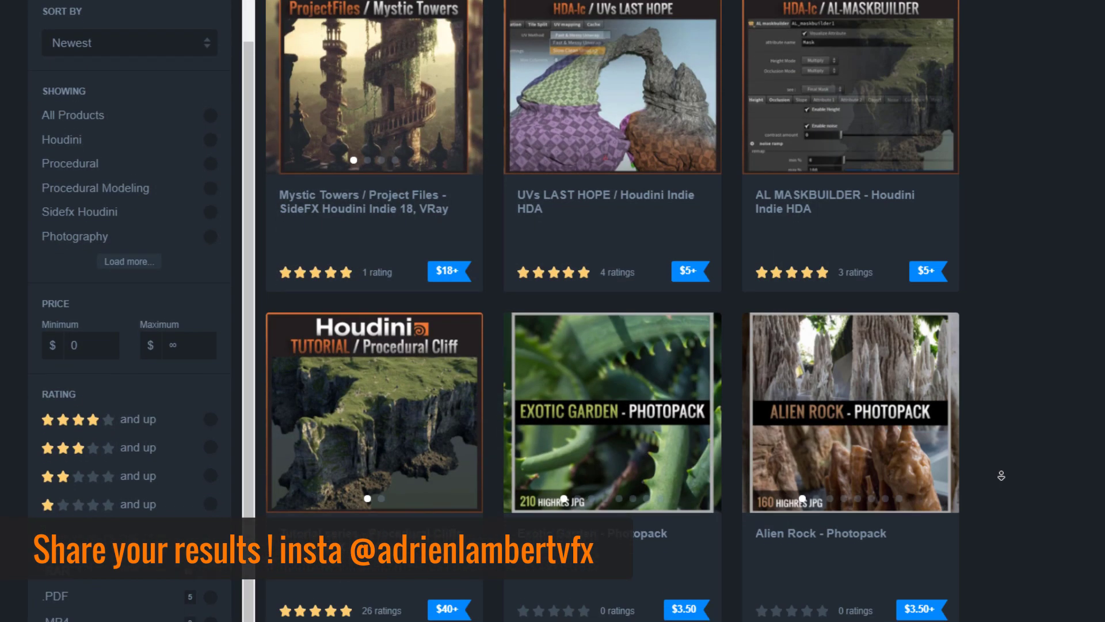
pyautogui.scroll(-2, 1001, 476)
pyautogui.scroll(-2, 1001, 475)
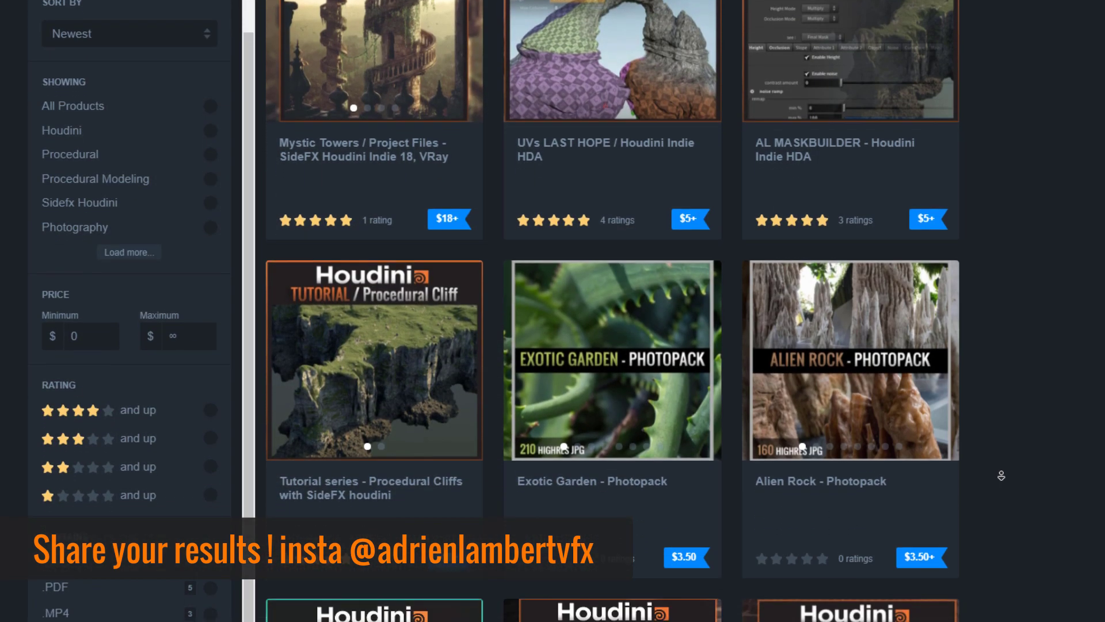
pyautogui.scroll(-2, 1001, 475)
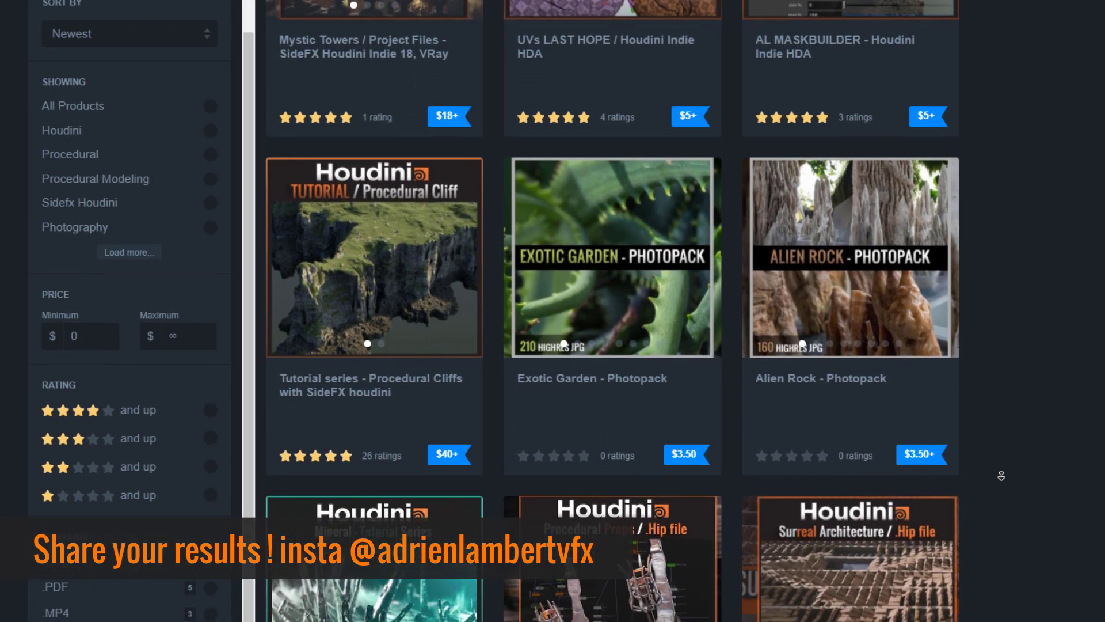
pyautogui.scroll(-2, 1001, 475)
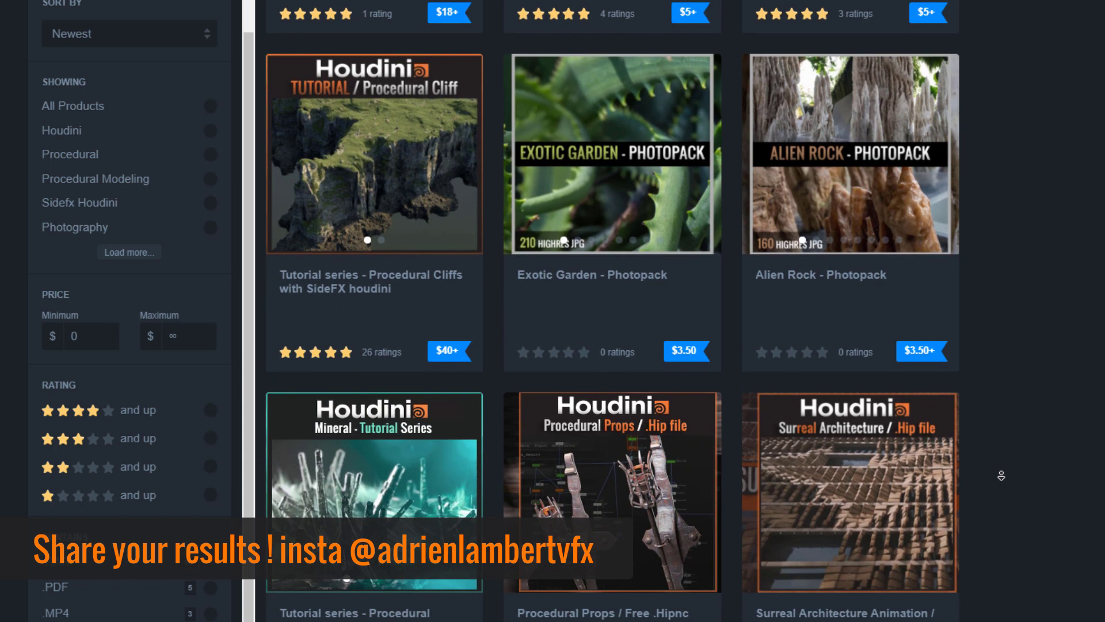